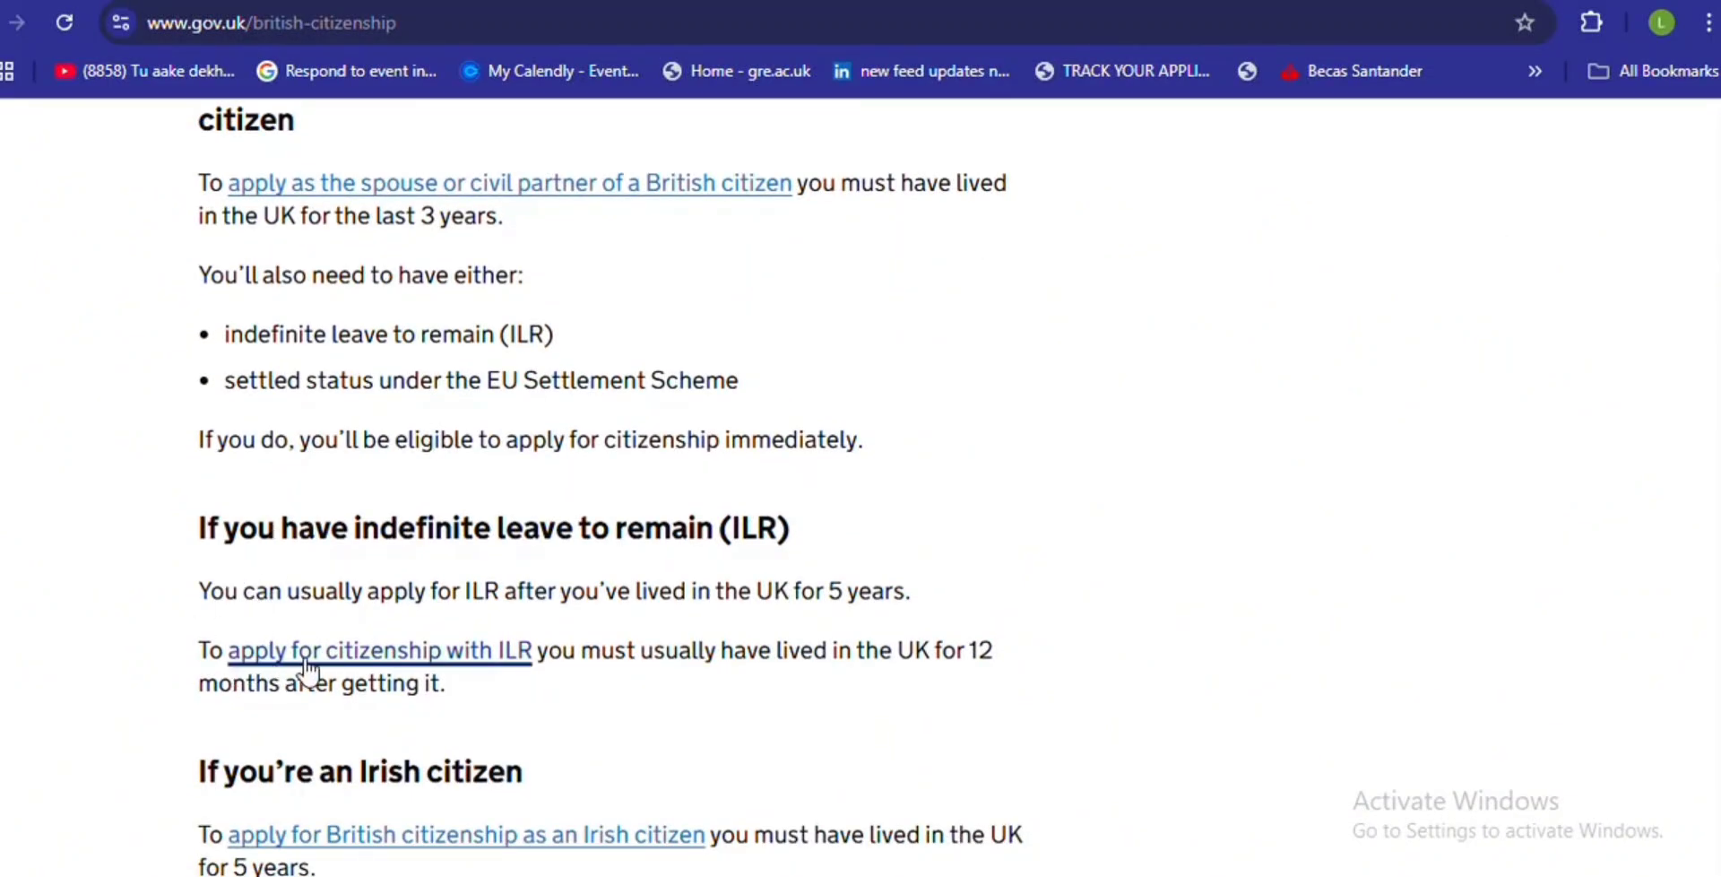
- Open the 'apply for citizenship with ILR' guide and read through its eligibility section
click(309, 663)
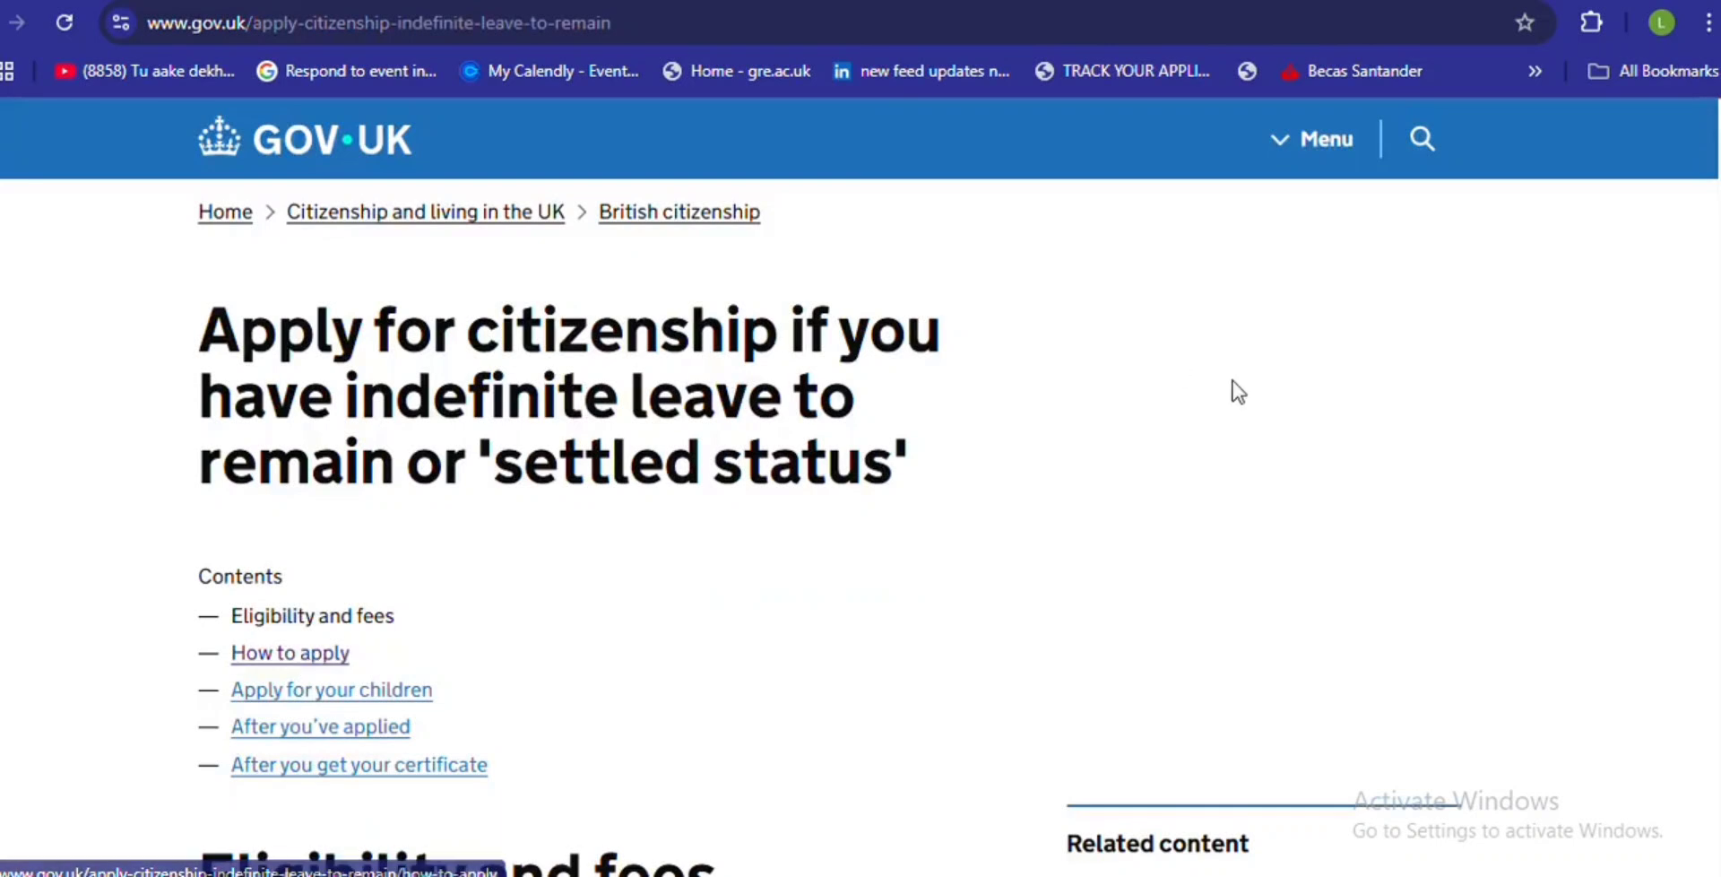
scroll(1690, 292, down, 1)
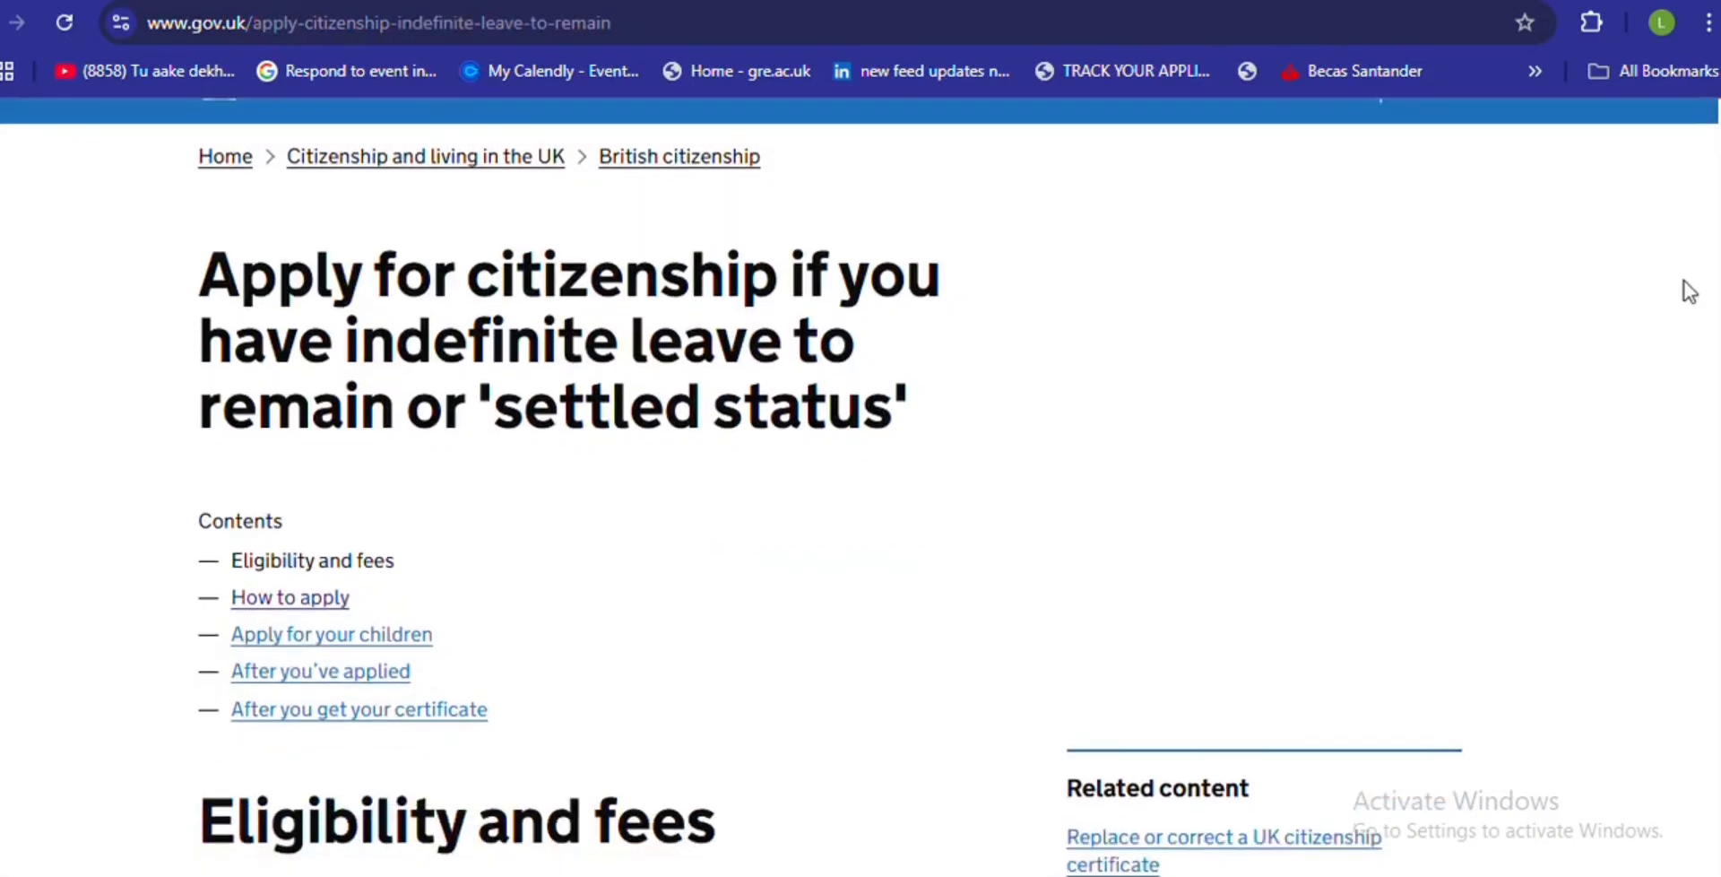
scroll(1690, 291, down, 2)
scroll(1690, 291, down, 7)
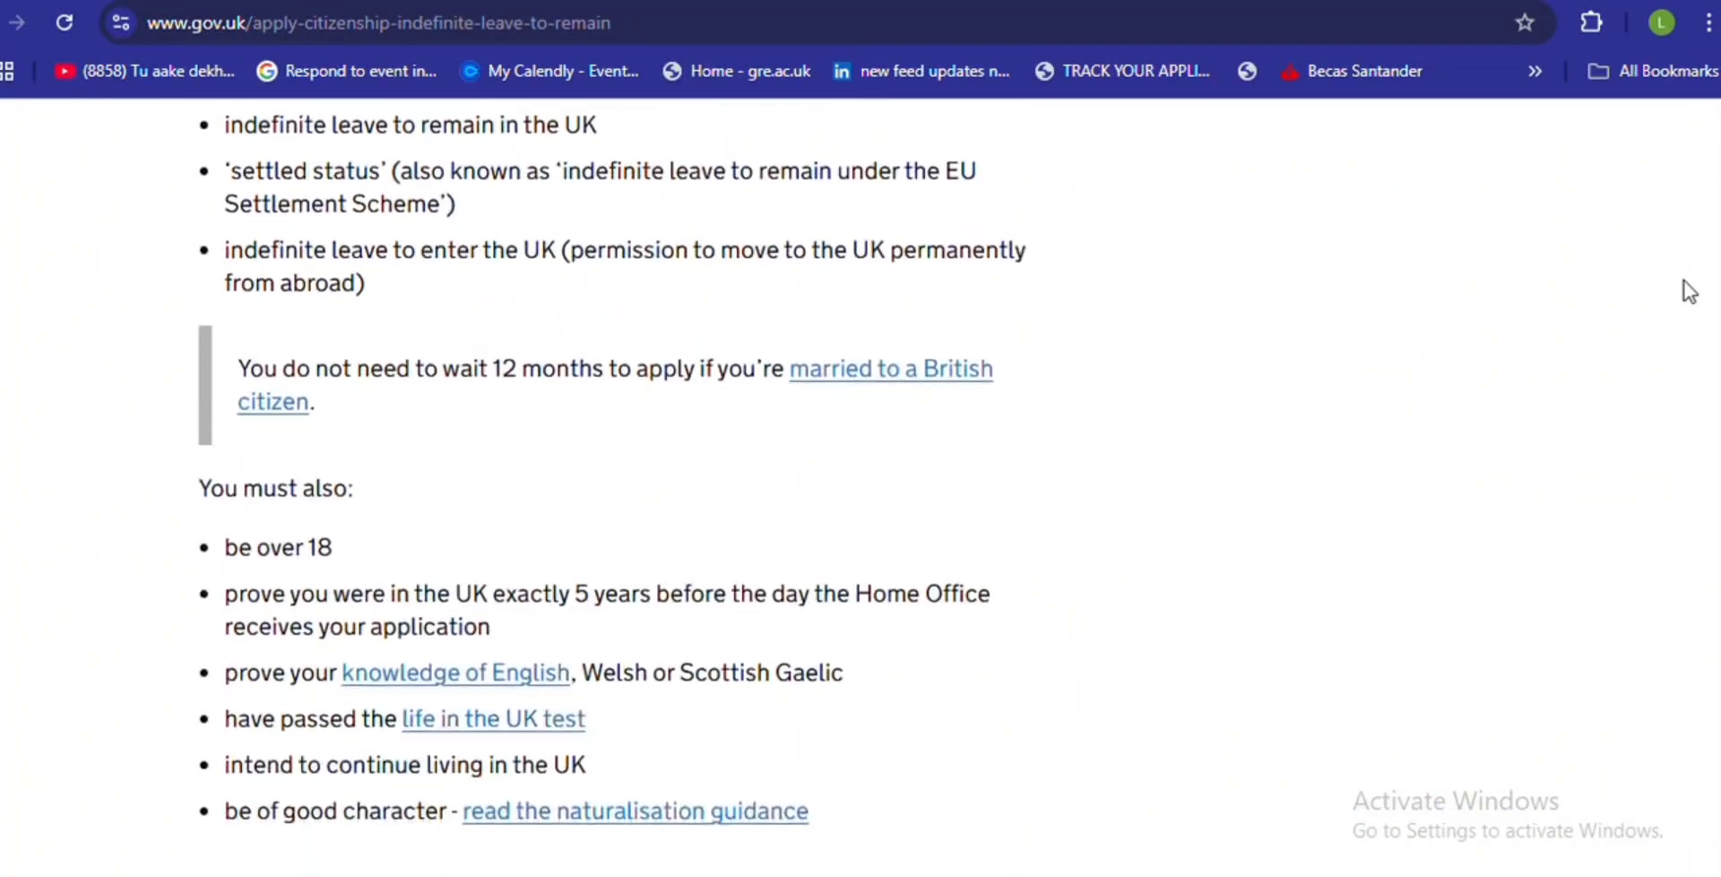
scroll(1690, 291, down, 2)
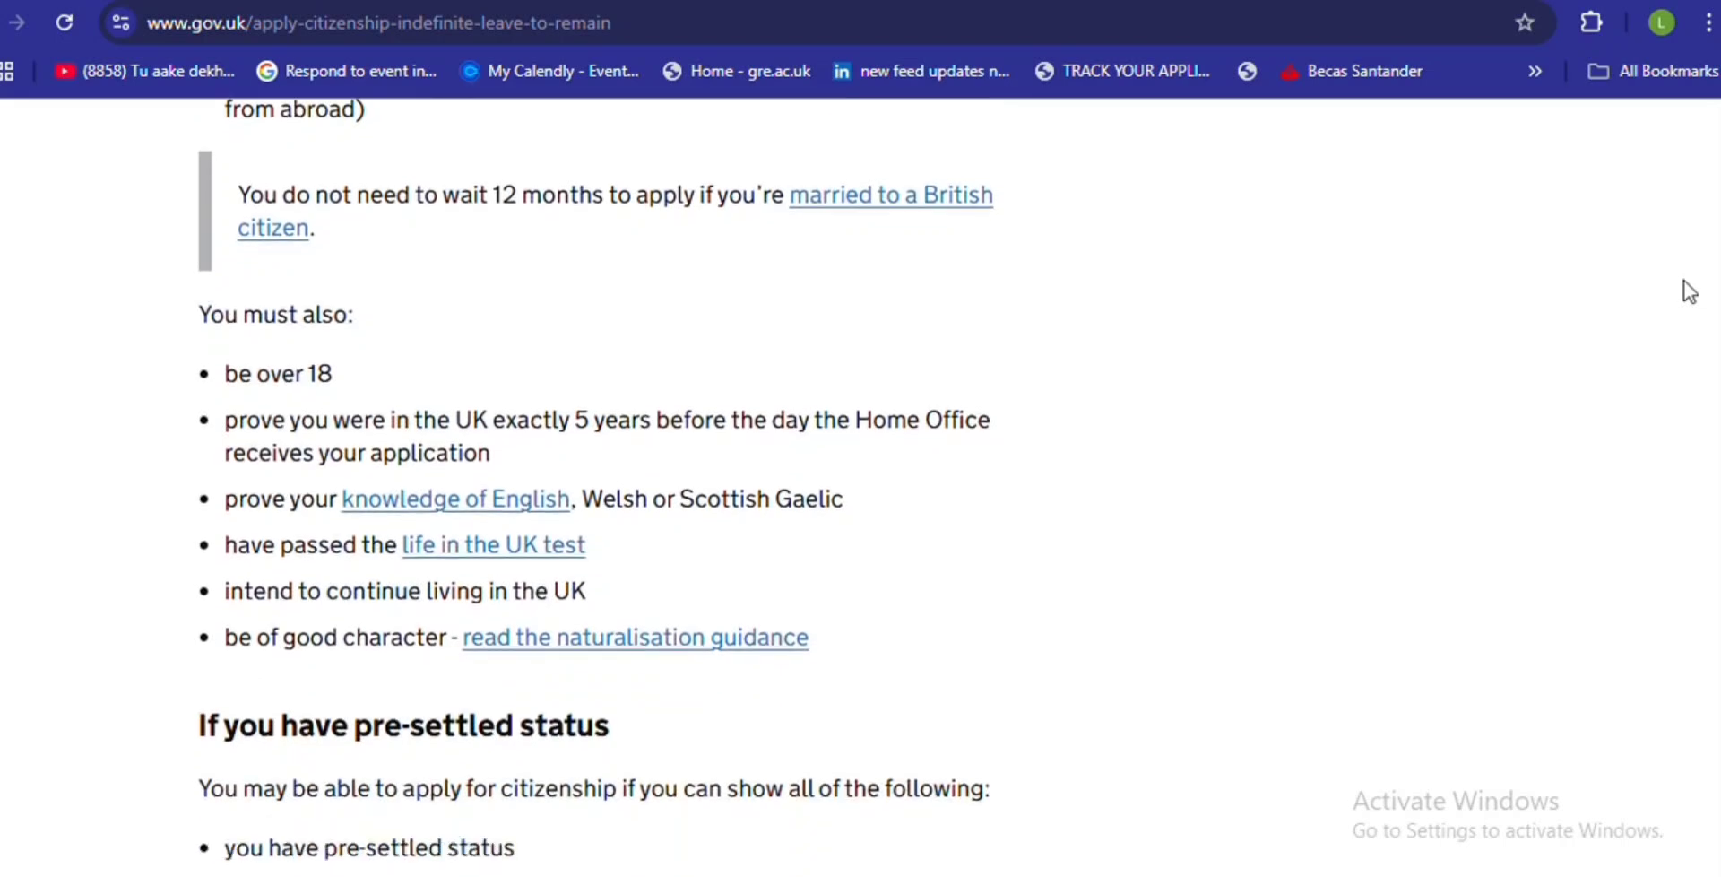
scroll(1690, 291, down, 5)
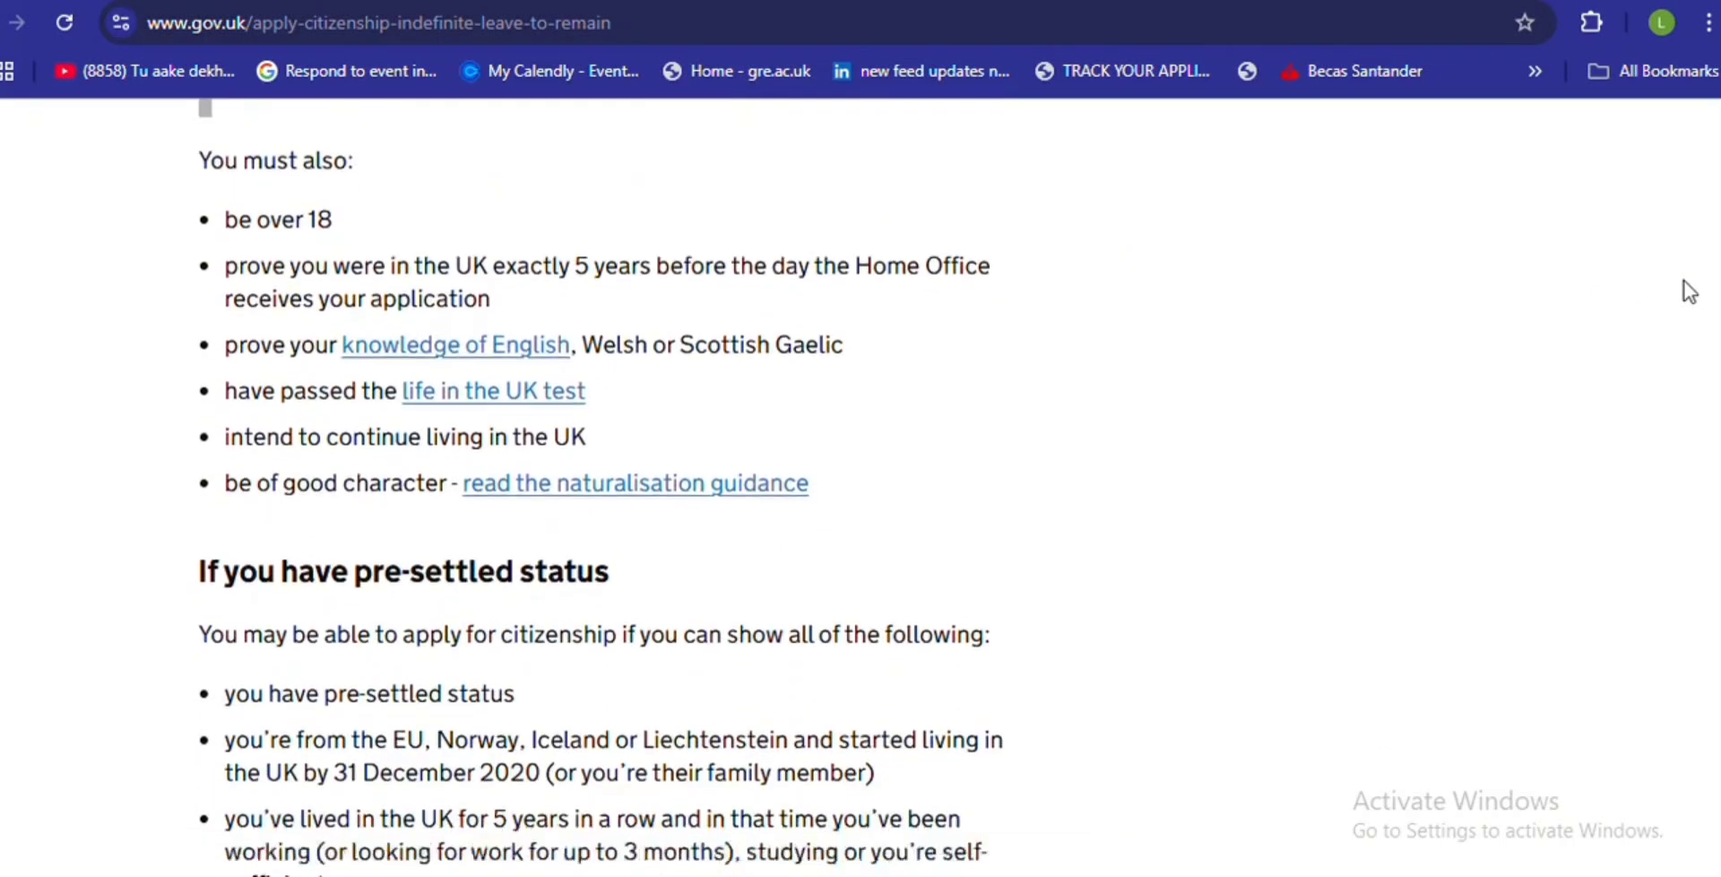
scroll(1690, 292, down, 5)
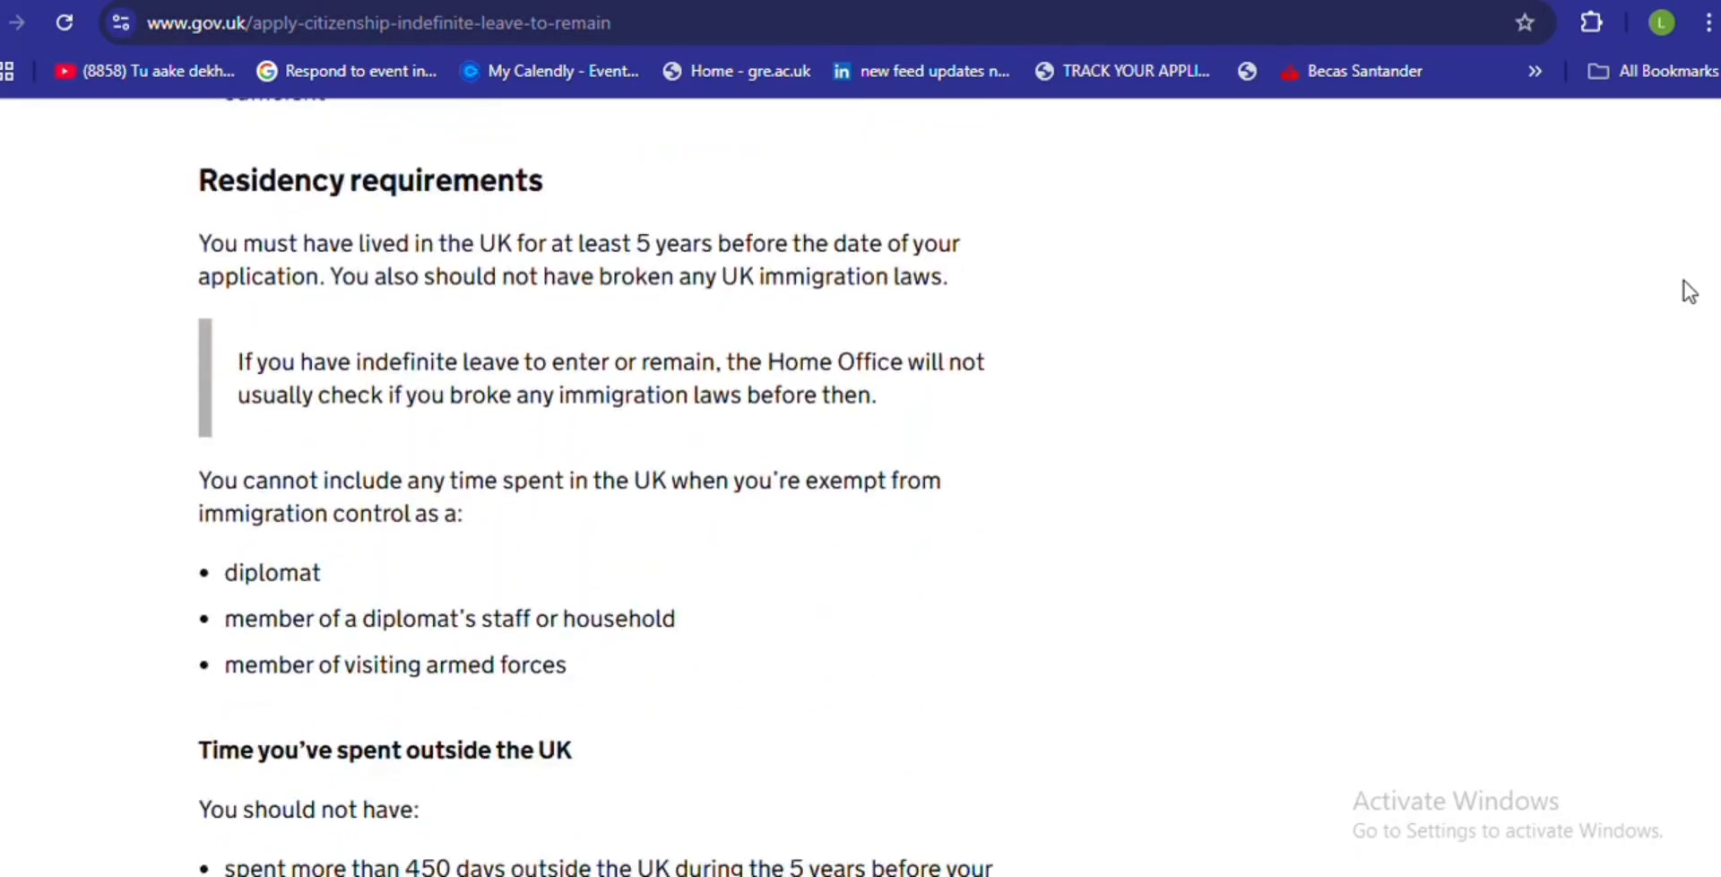
scroll(1690, 291, down, 10)
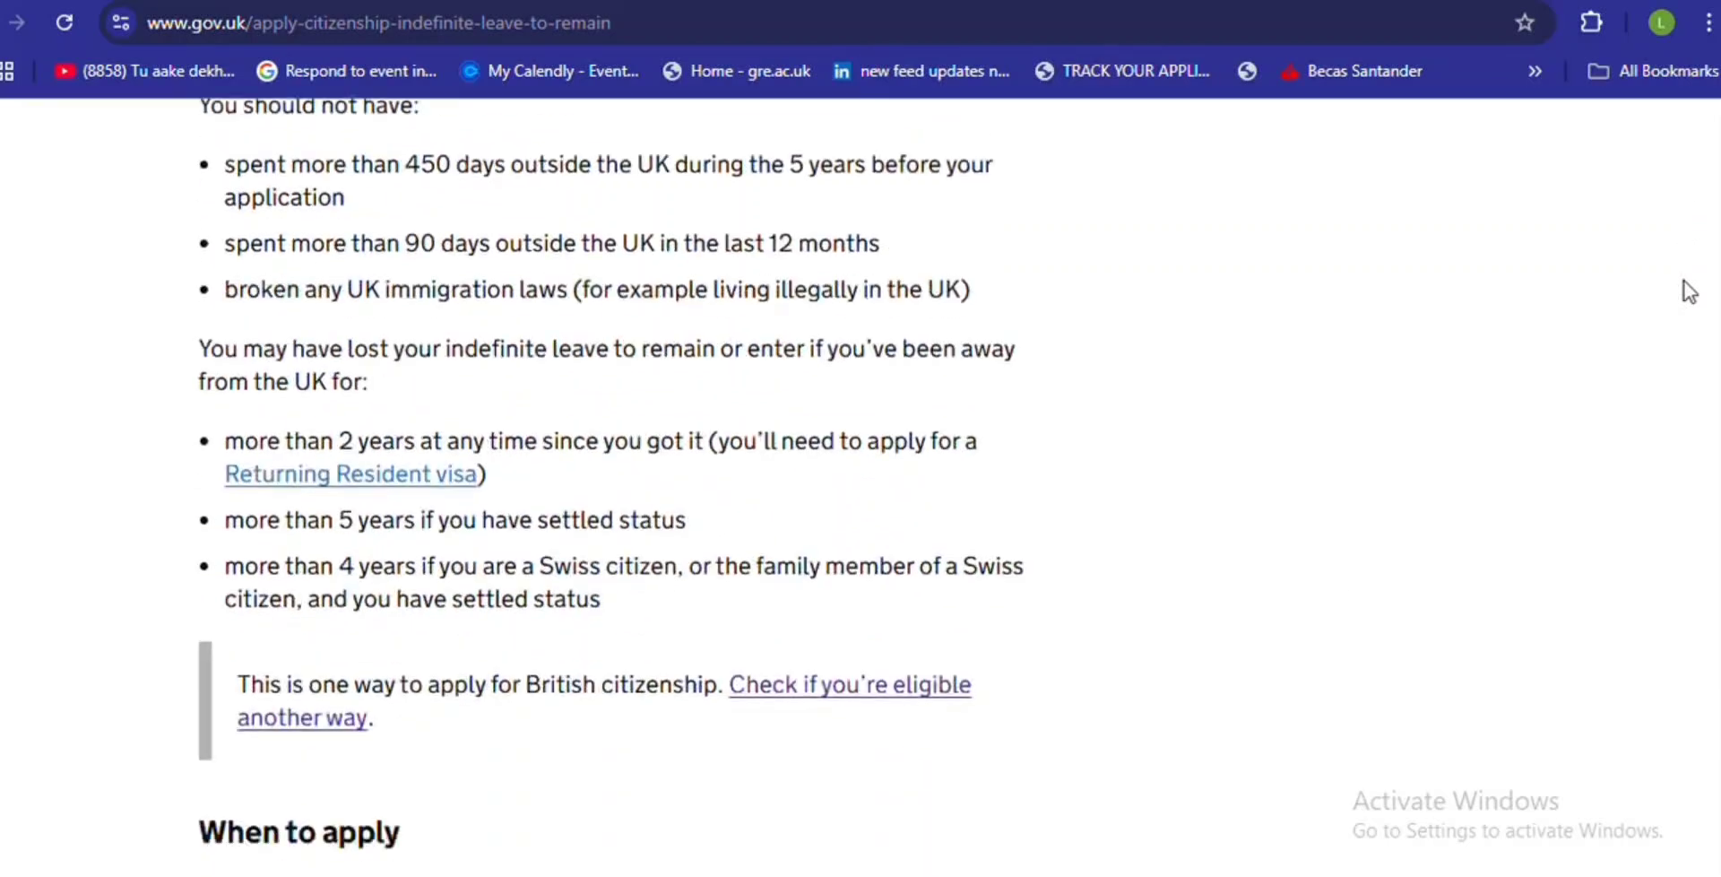
scroll(1690, 292, down, 7)
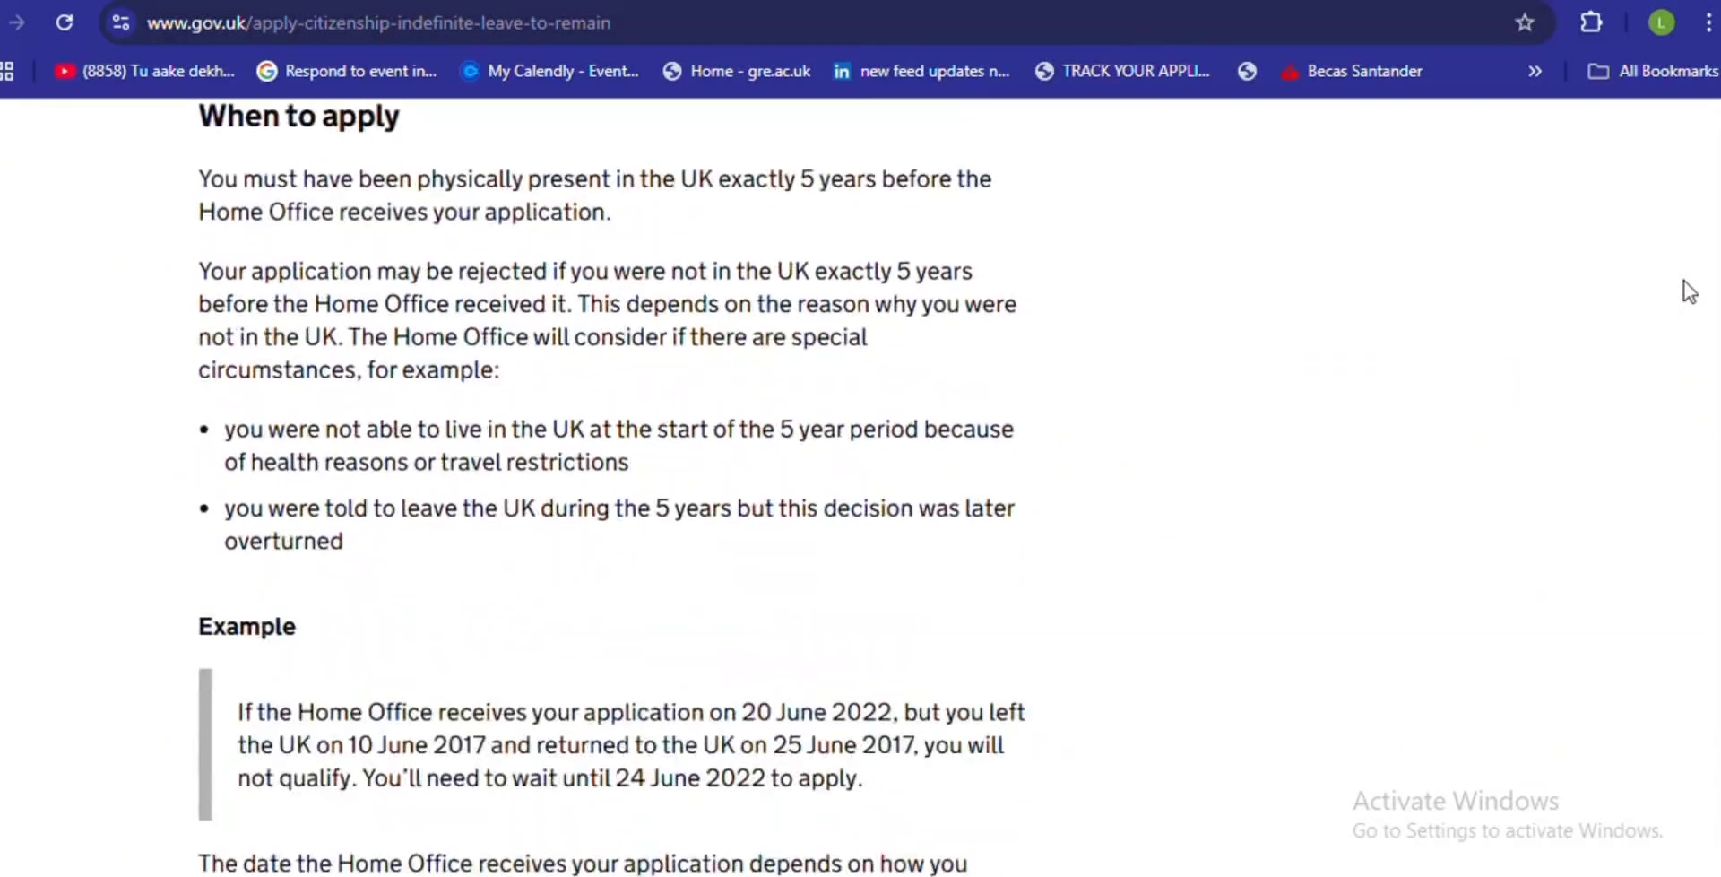
scroll(1689, 291, down, 8)
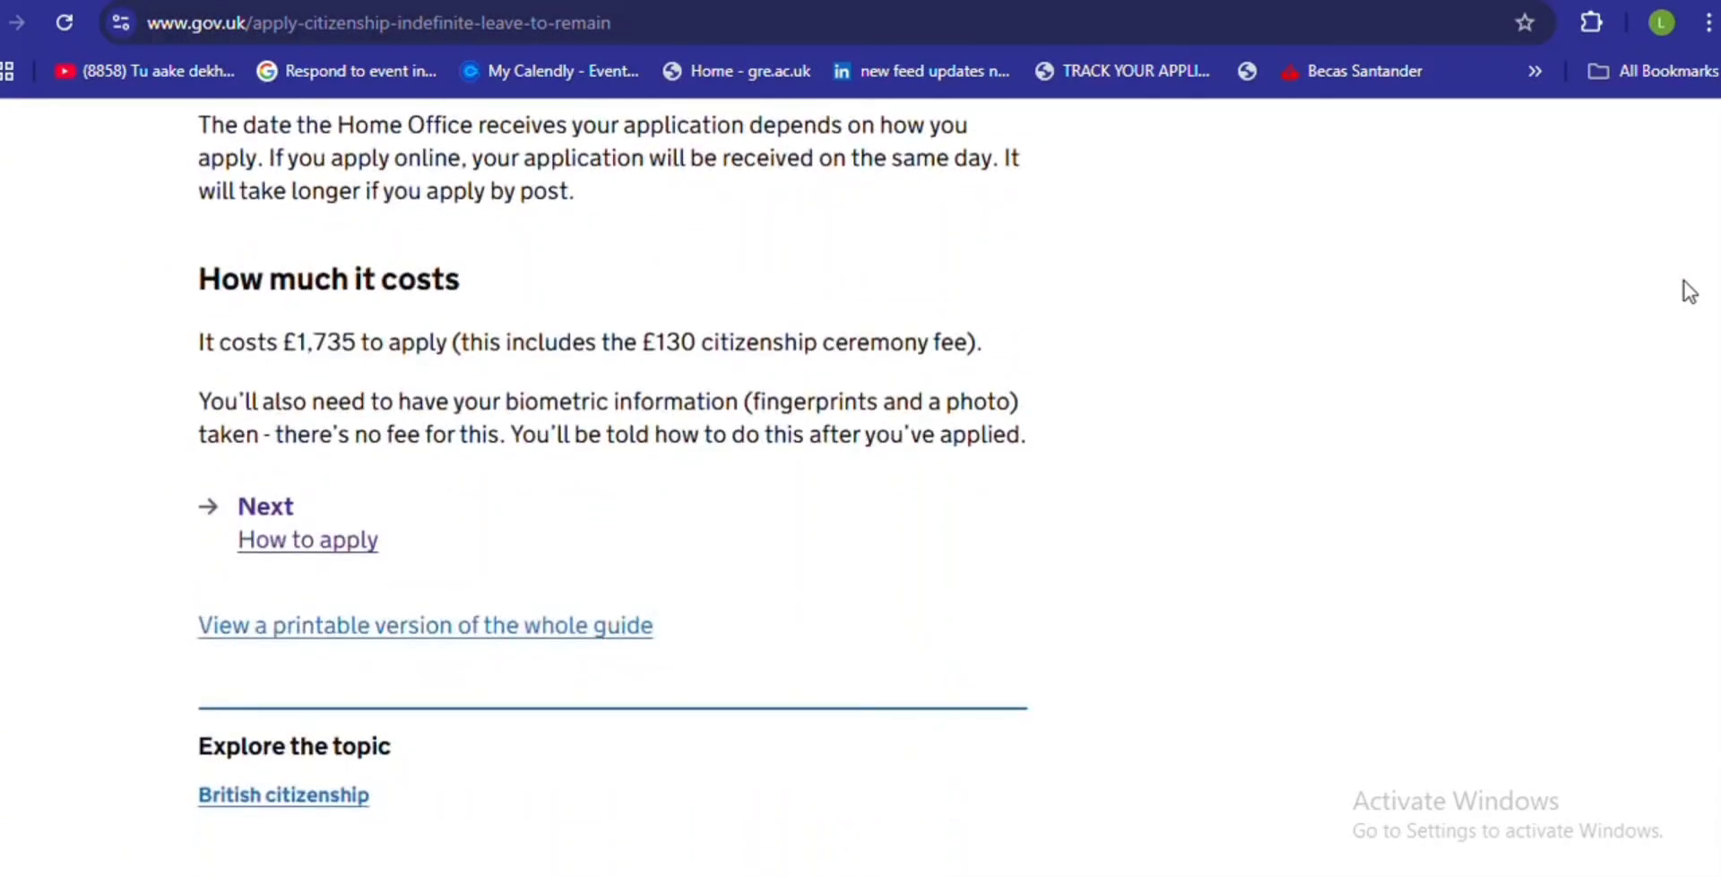
- Go to the guide's 'How to apply' section listing the two application routes
click(303, 542)
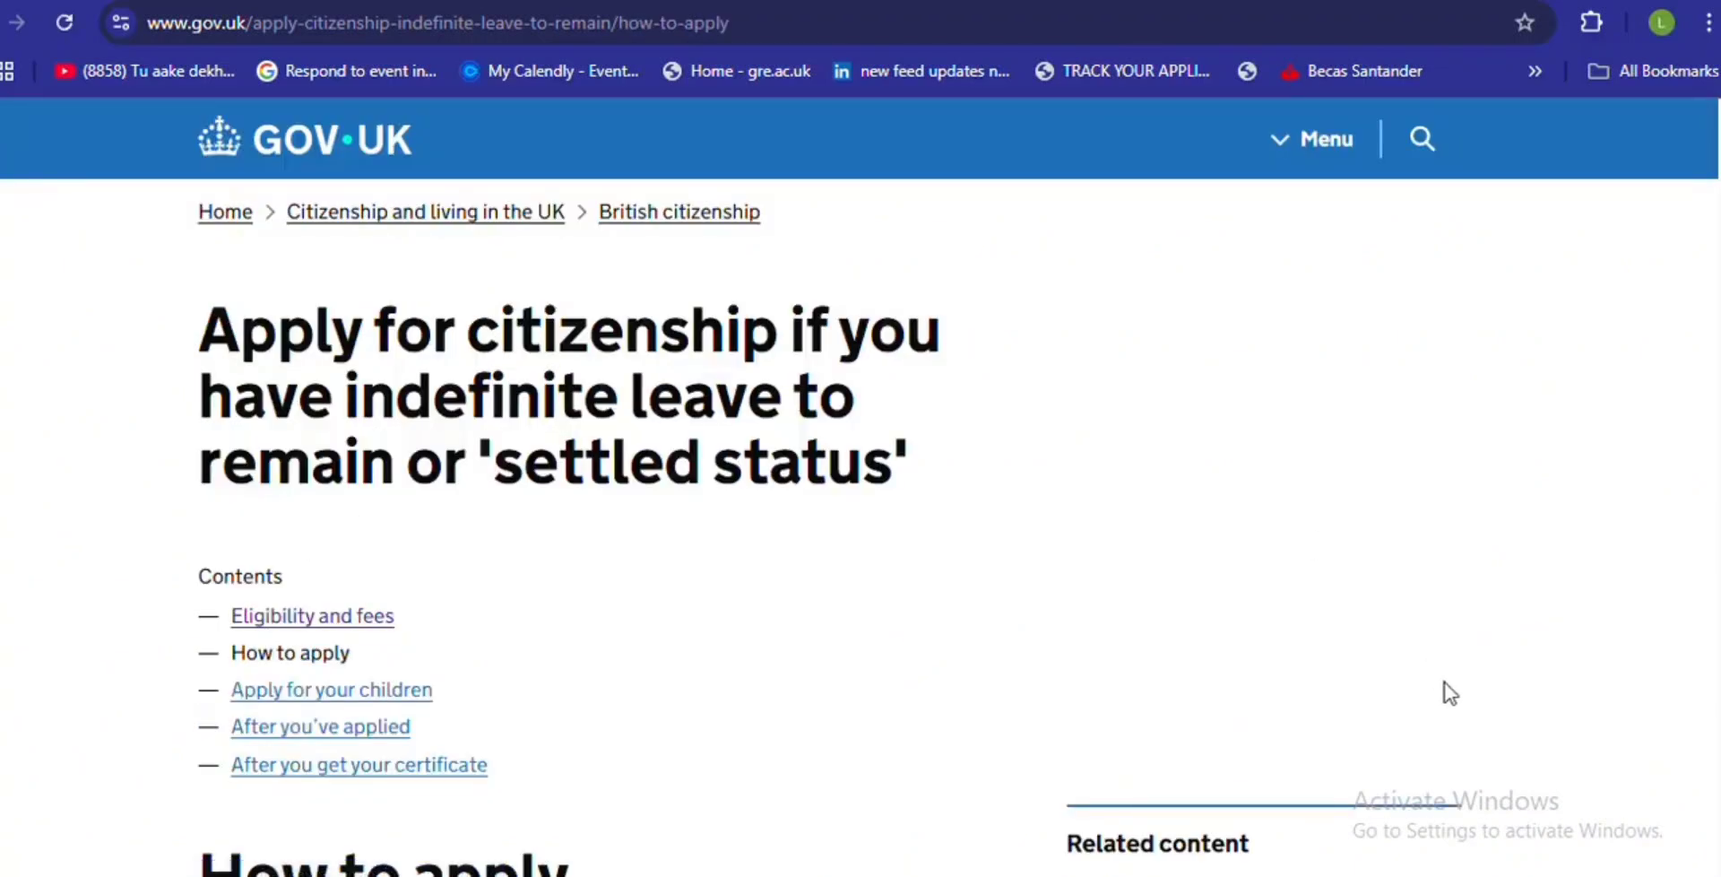
scroll(1539, 631, down, 7)
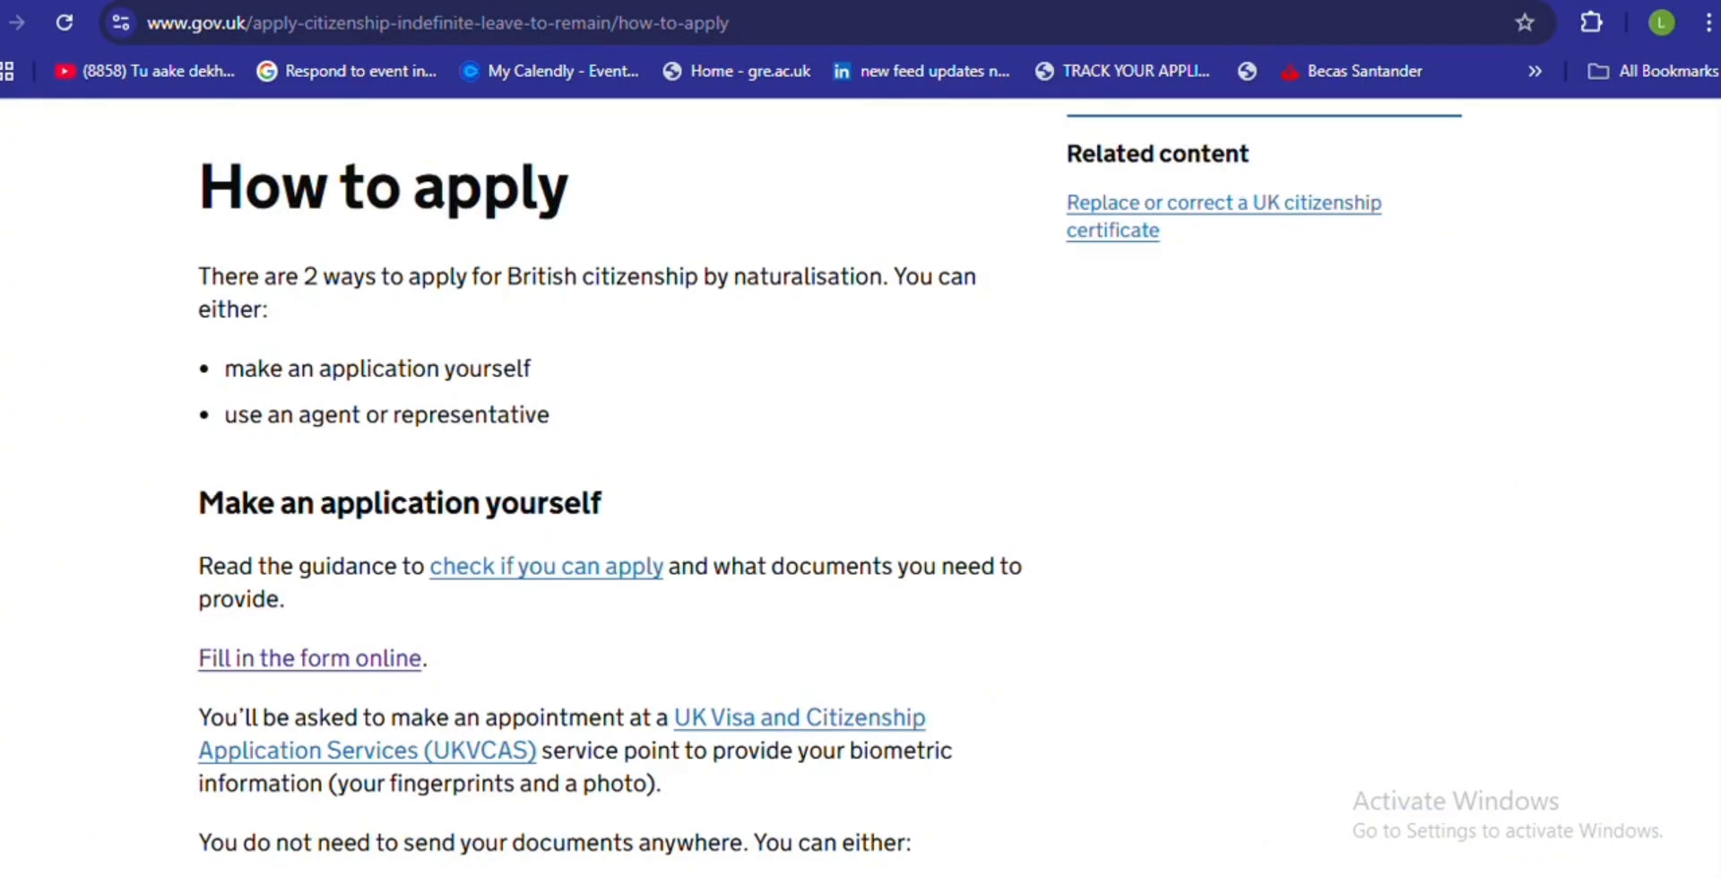
scroll(829, 476, down, 4)
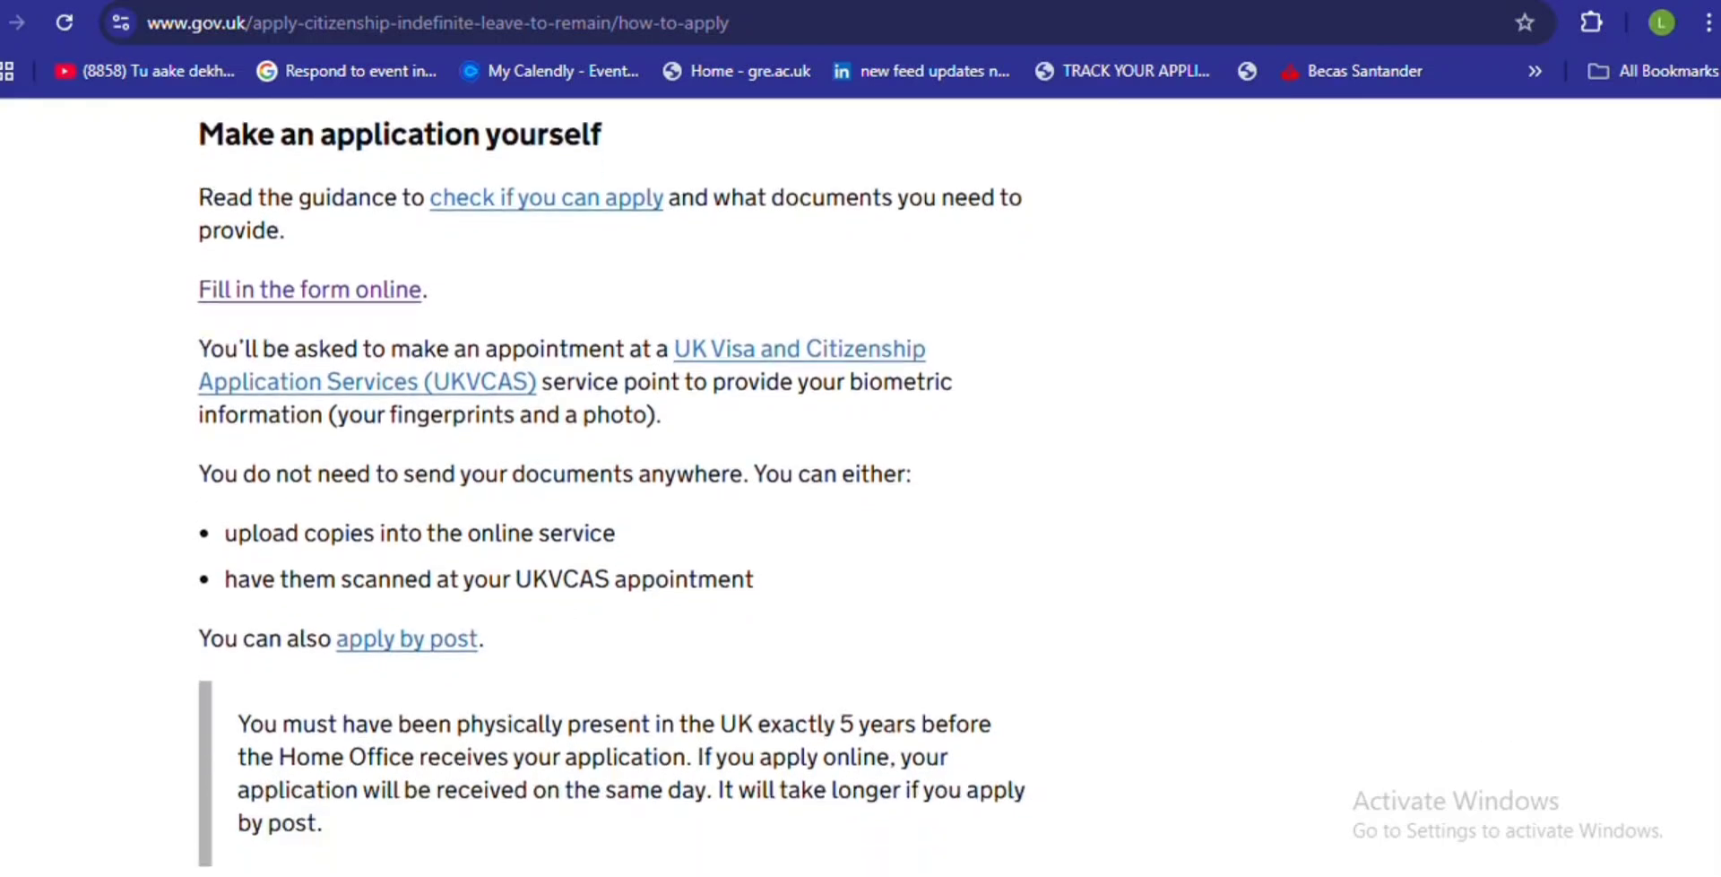
- Start the online form and answer Yes to applying from the UK on Your location
click(324, 258)
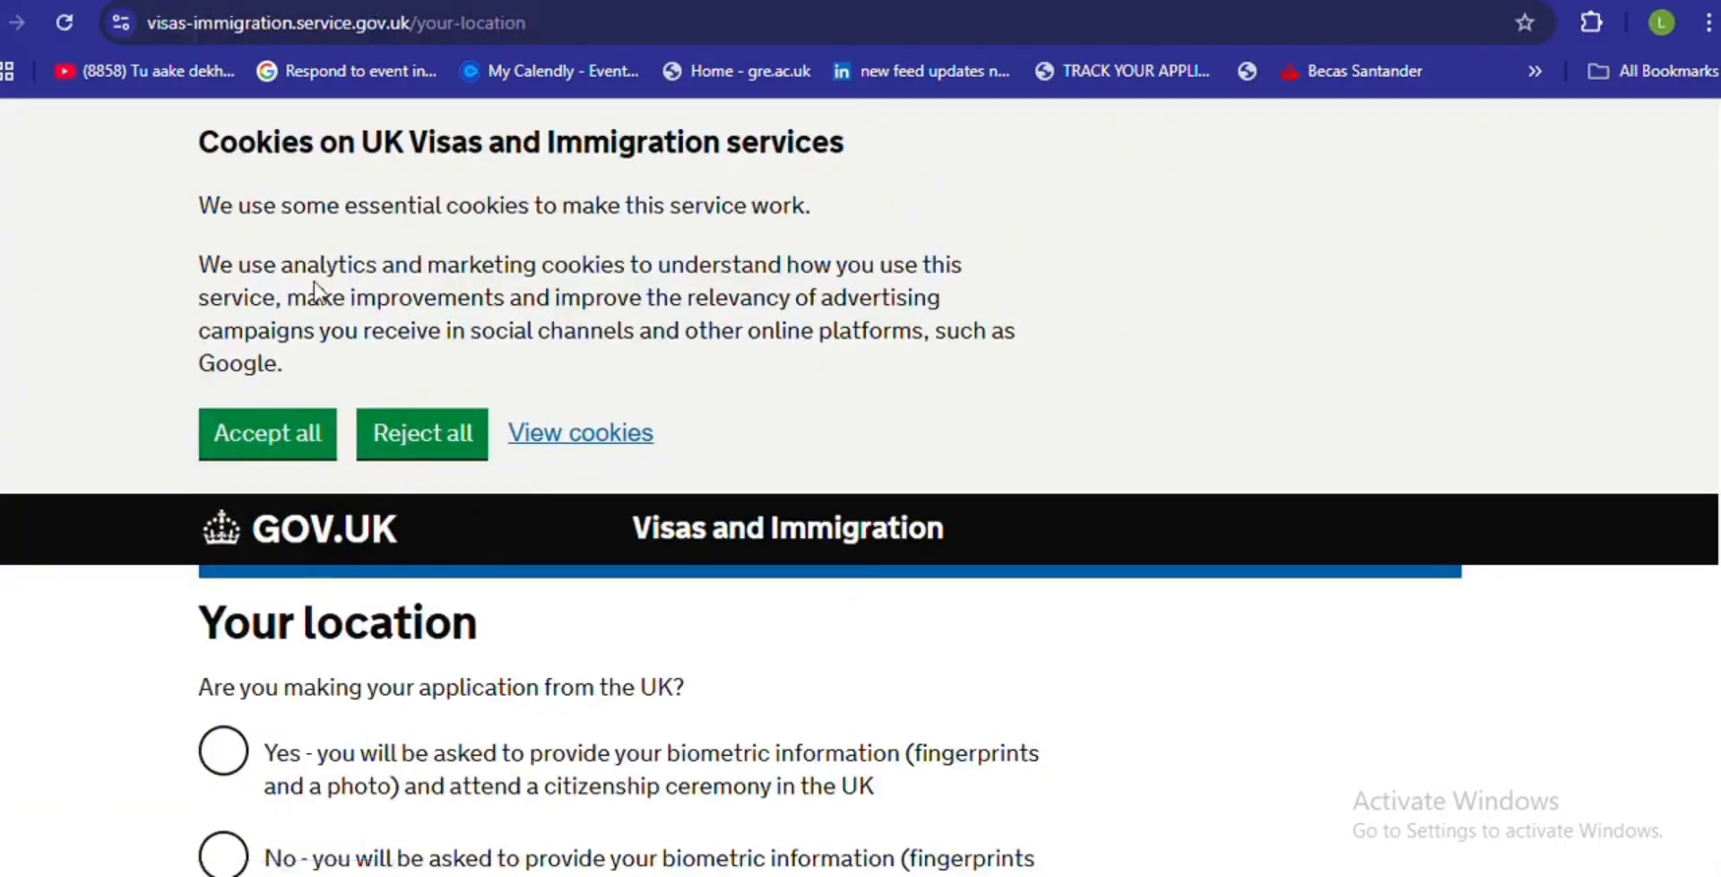
click(231, 753)
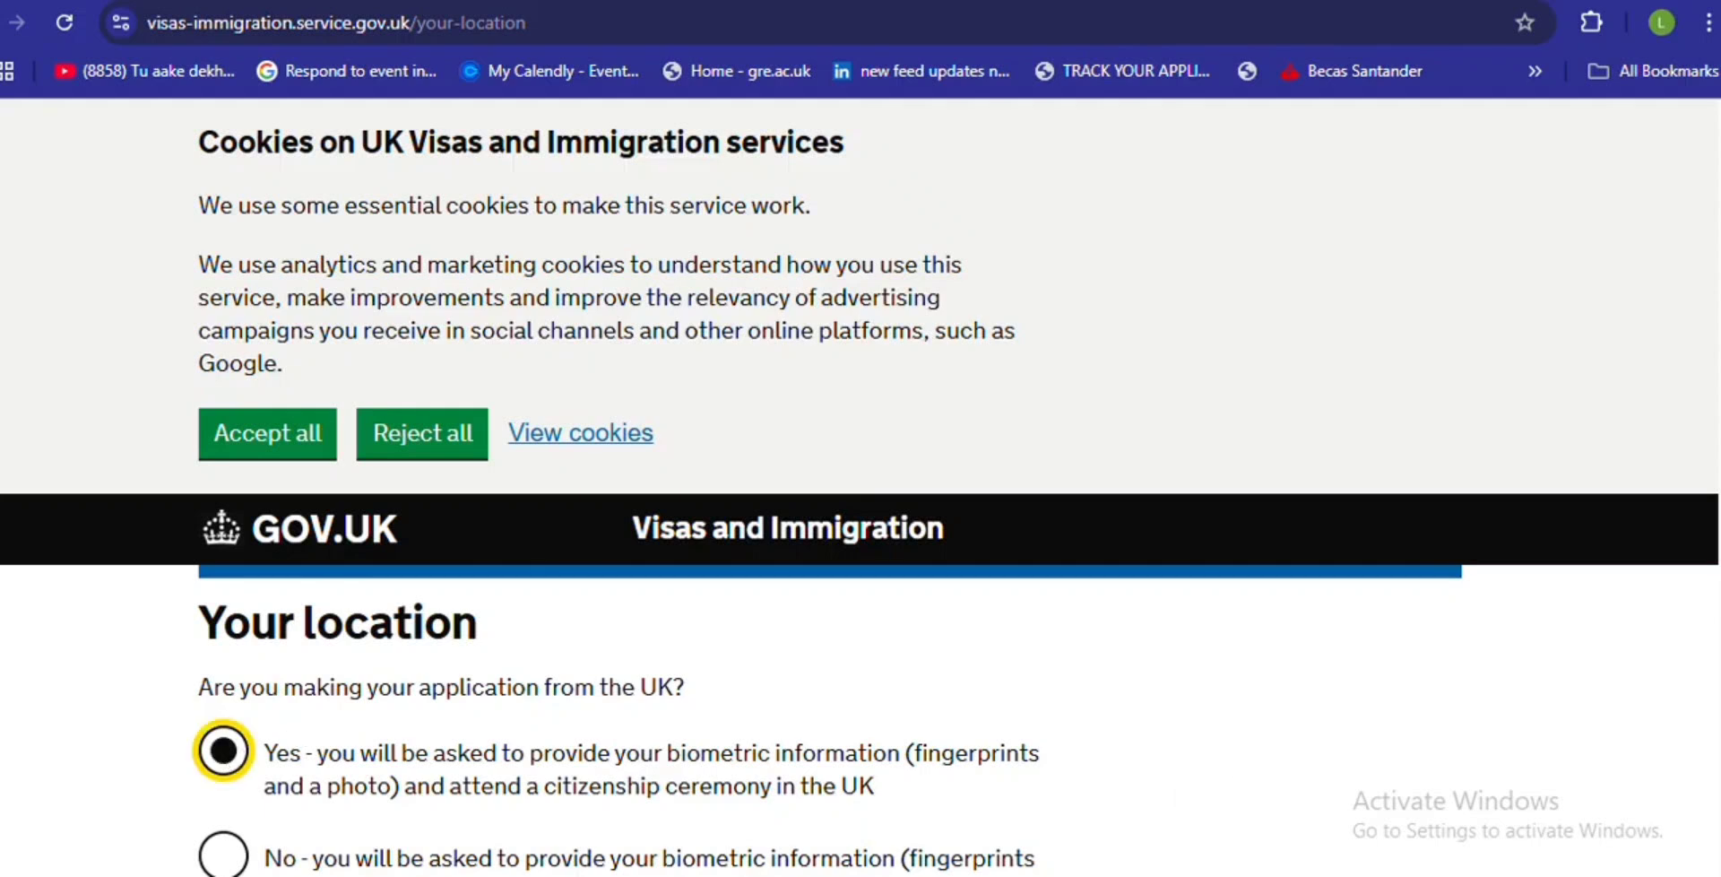
key(Down)
key(Up)
key(Down)
key(Up)
key(Down)
click(232, 781)
scroll(622, 650, down, 5)
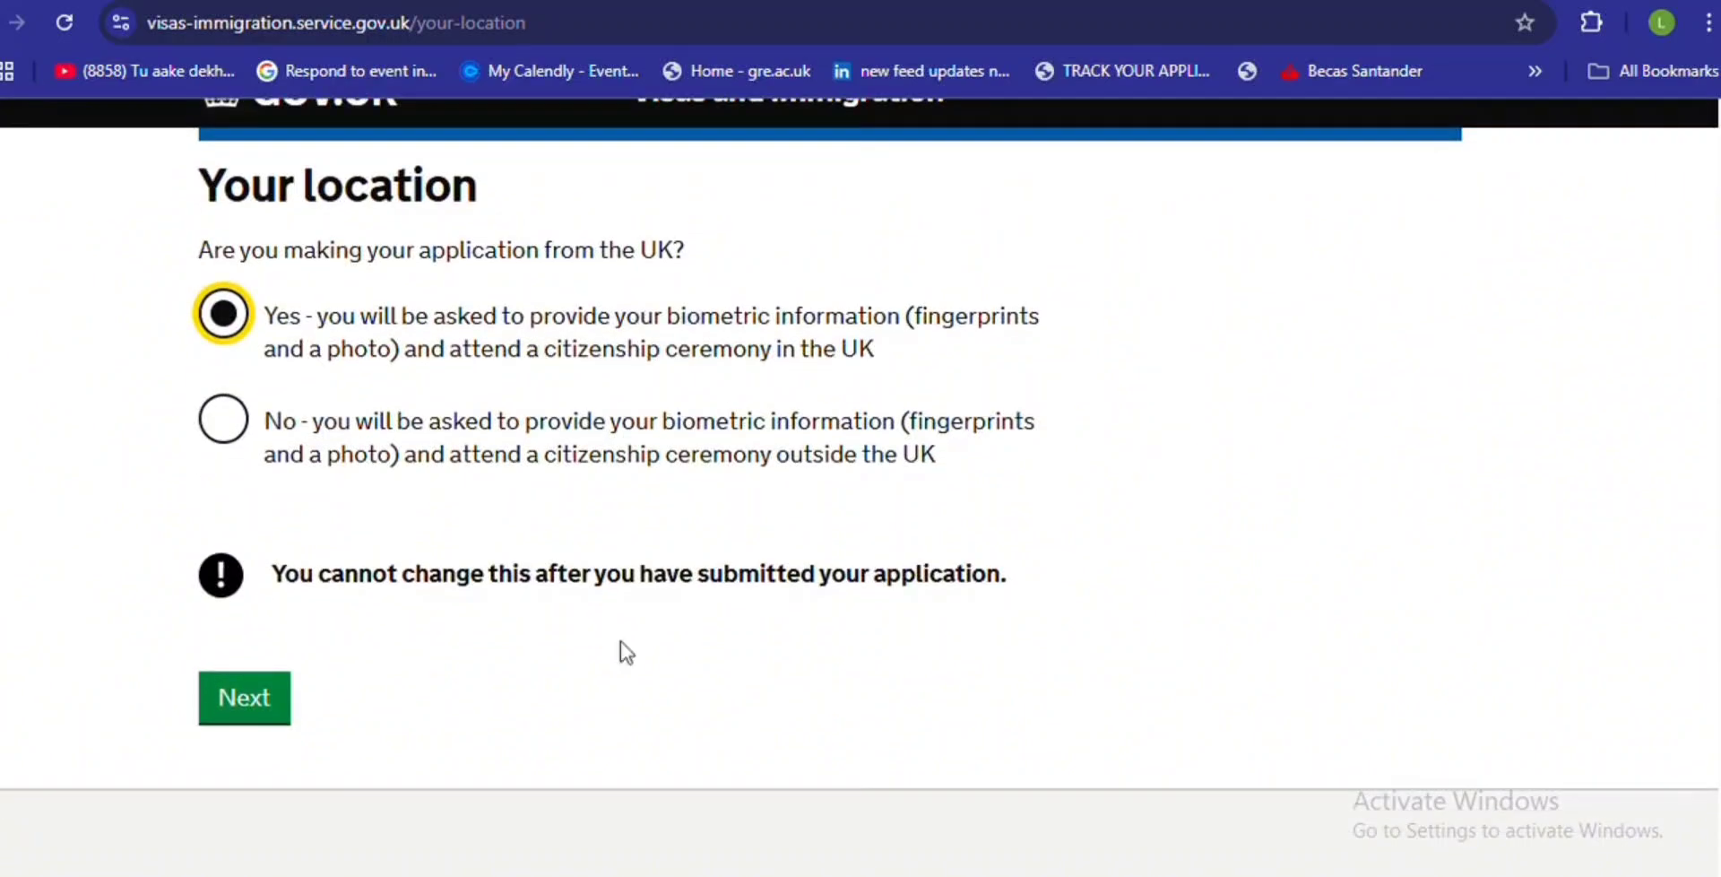
- Submit the location answer and review the naturalisation introduction page down to Apply now
click(235, 704)
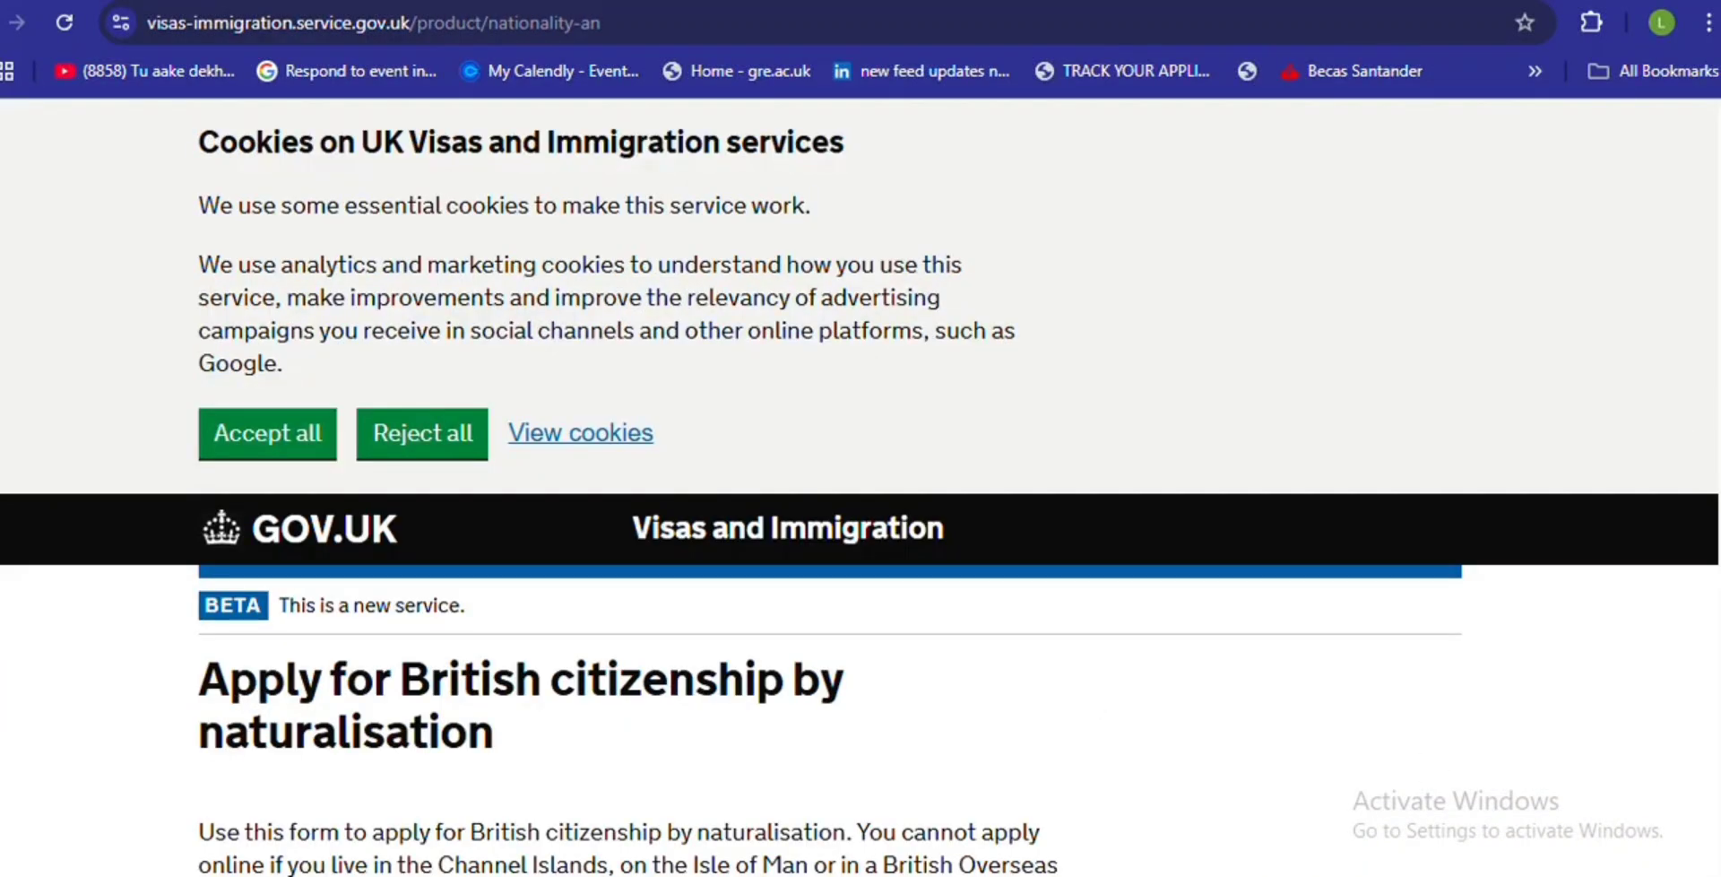
scroll(860, 484, down, 5)
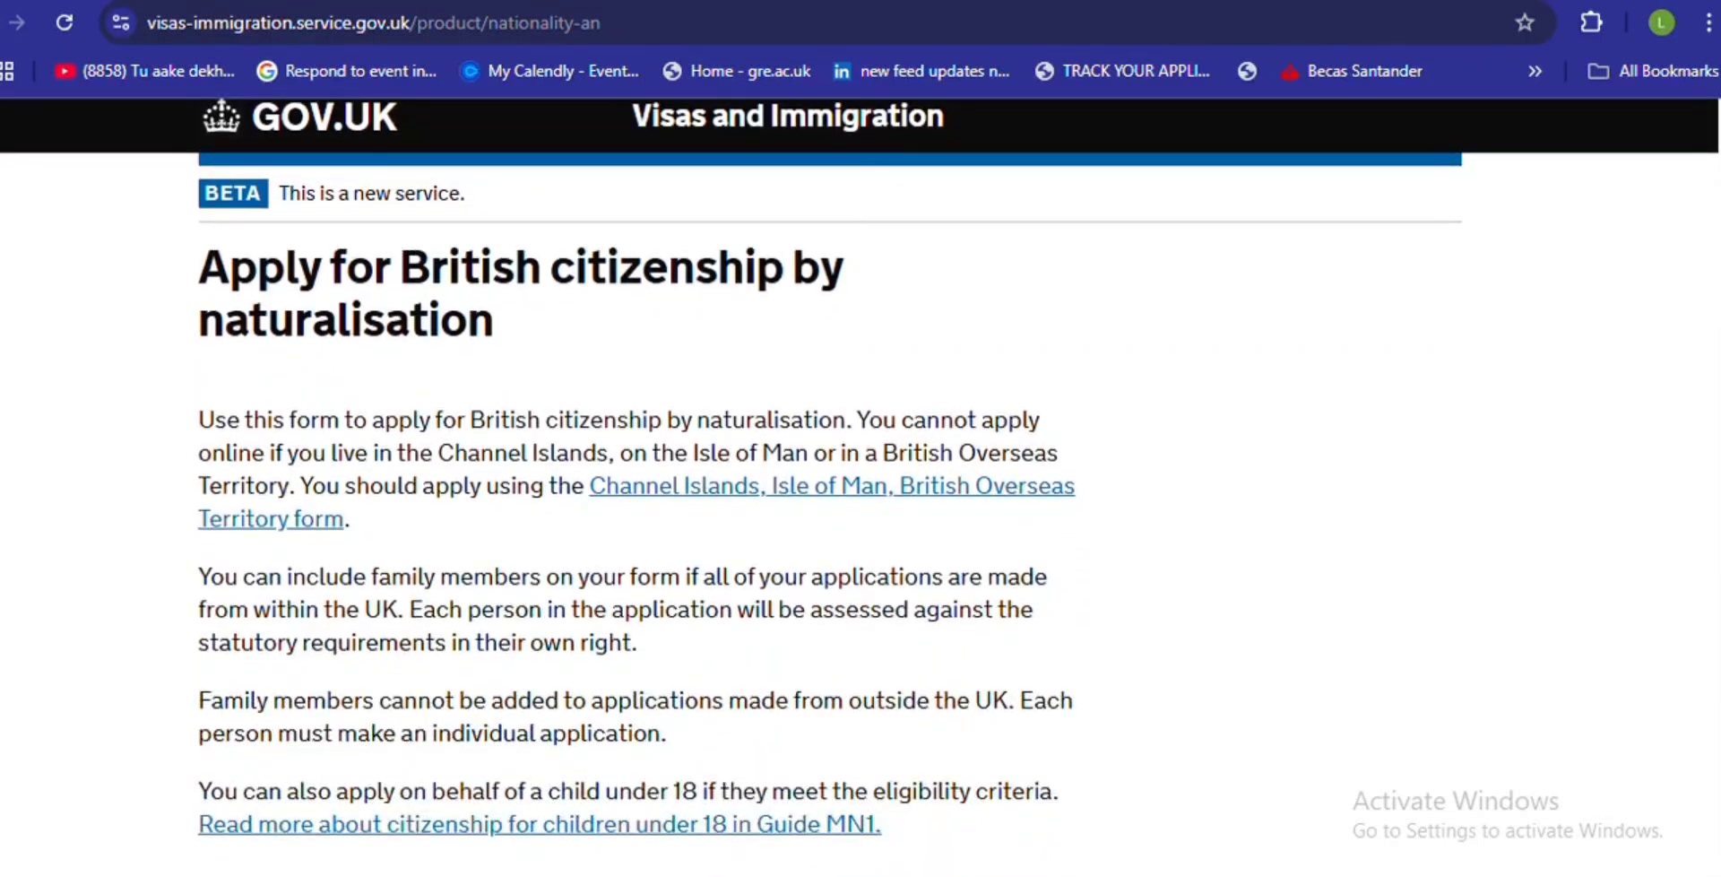
scroll(861, 476, down, 5)
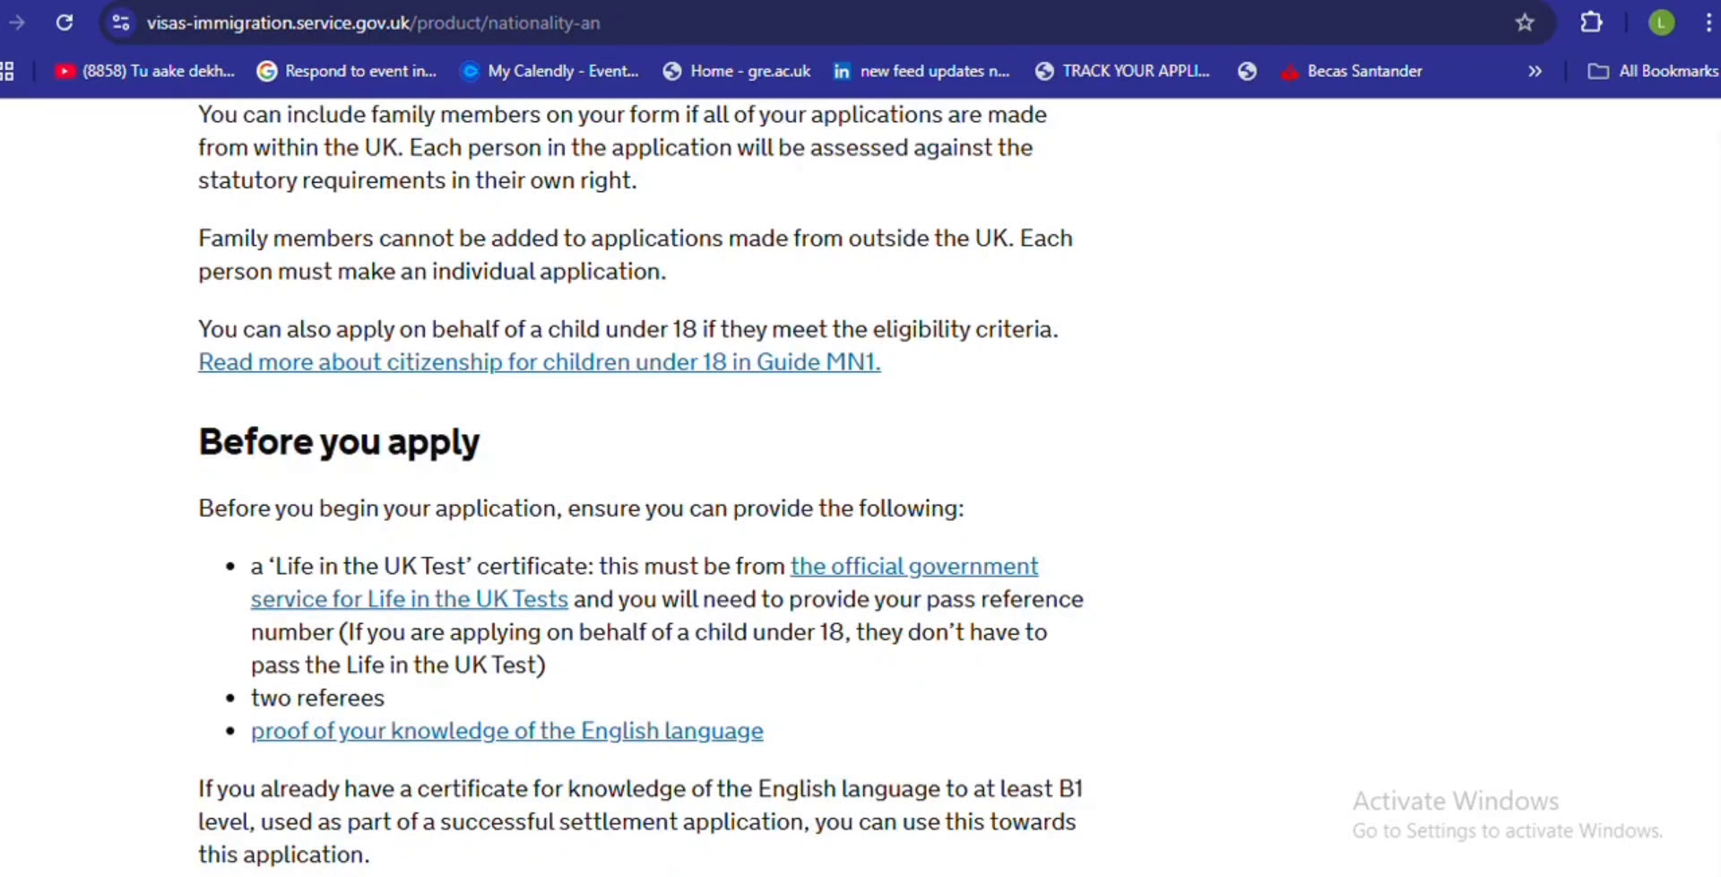
scroll(1678, 649, down, 7)
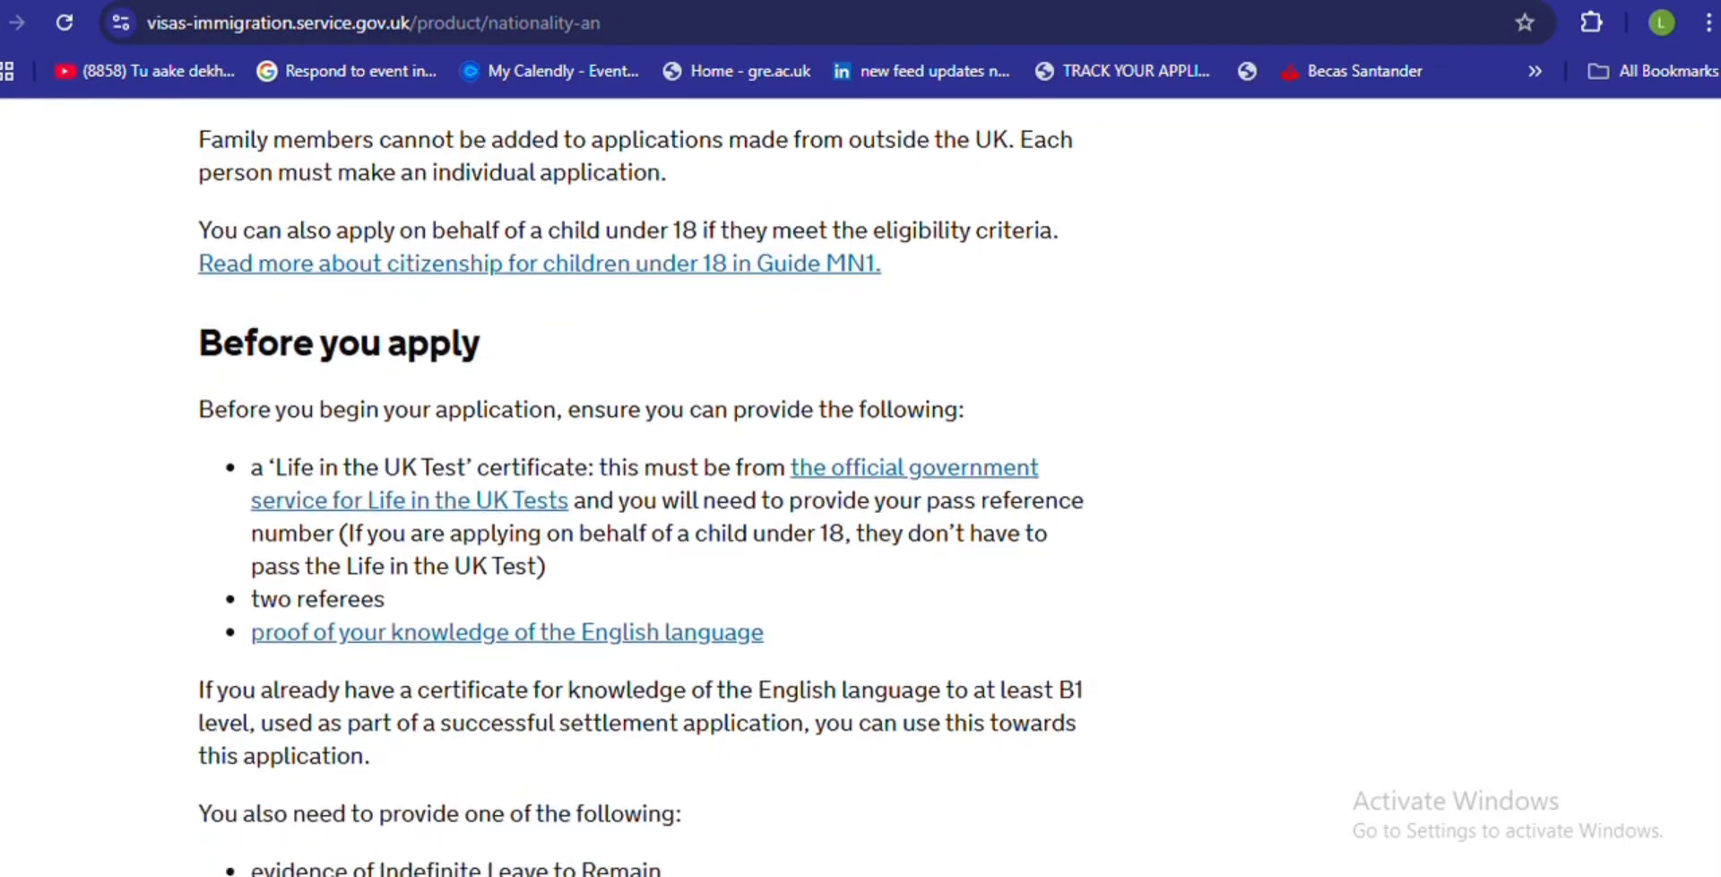
scroll(1674, 642, down, 5)
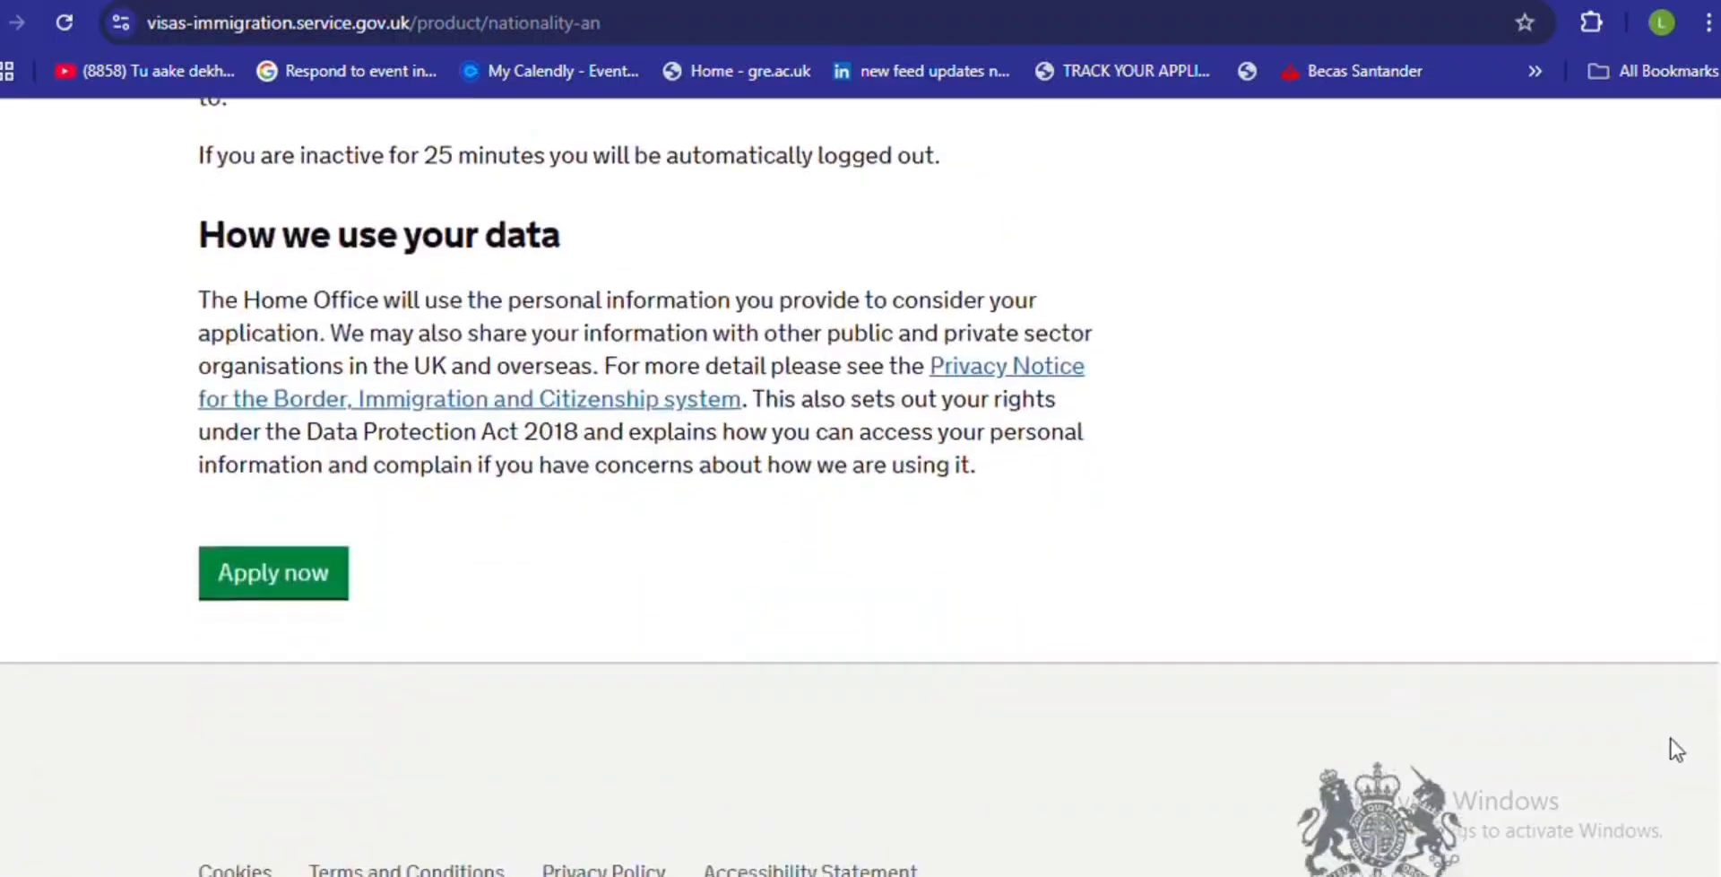
scroll(1678, 778, up, 16)
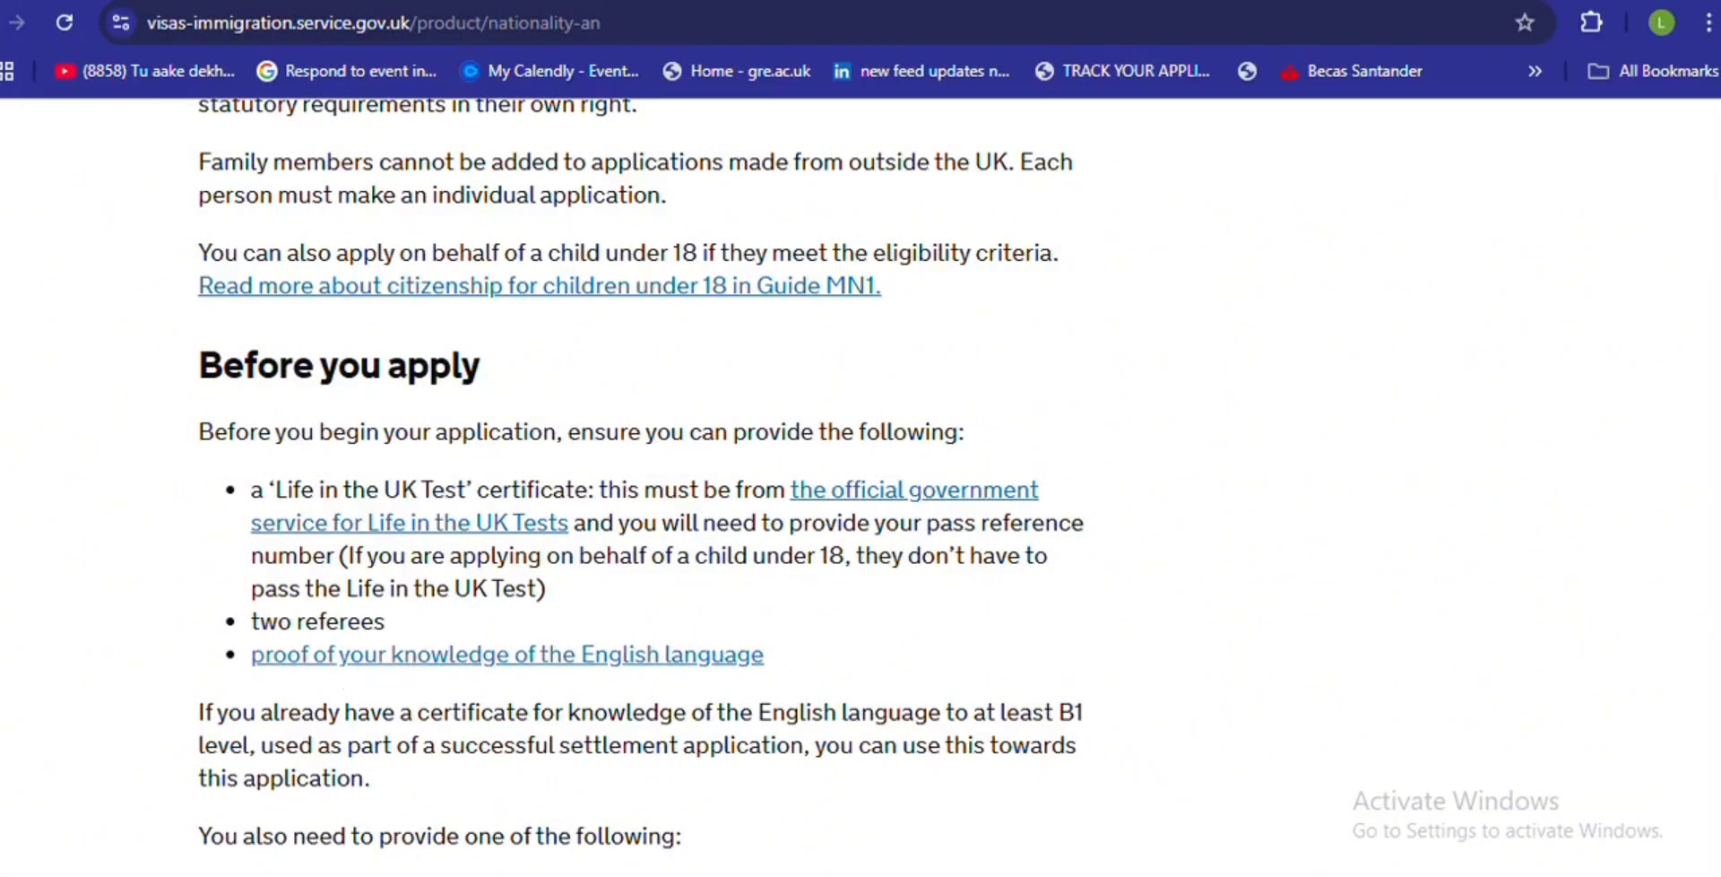
scroll(1694, 238, up, 7)
scroll(1694, 238, down, 4)
scroll(1712, 529, down, 10)
scroll(1712, 529, down, 5)
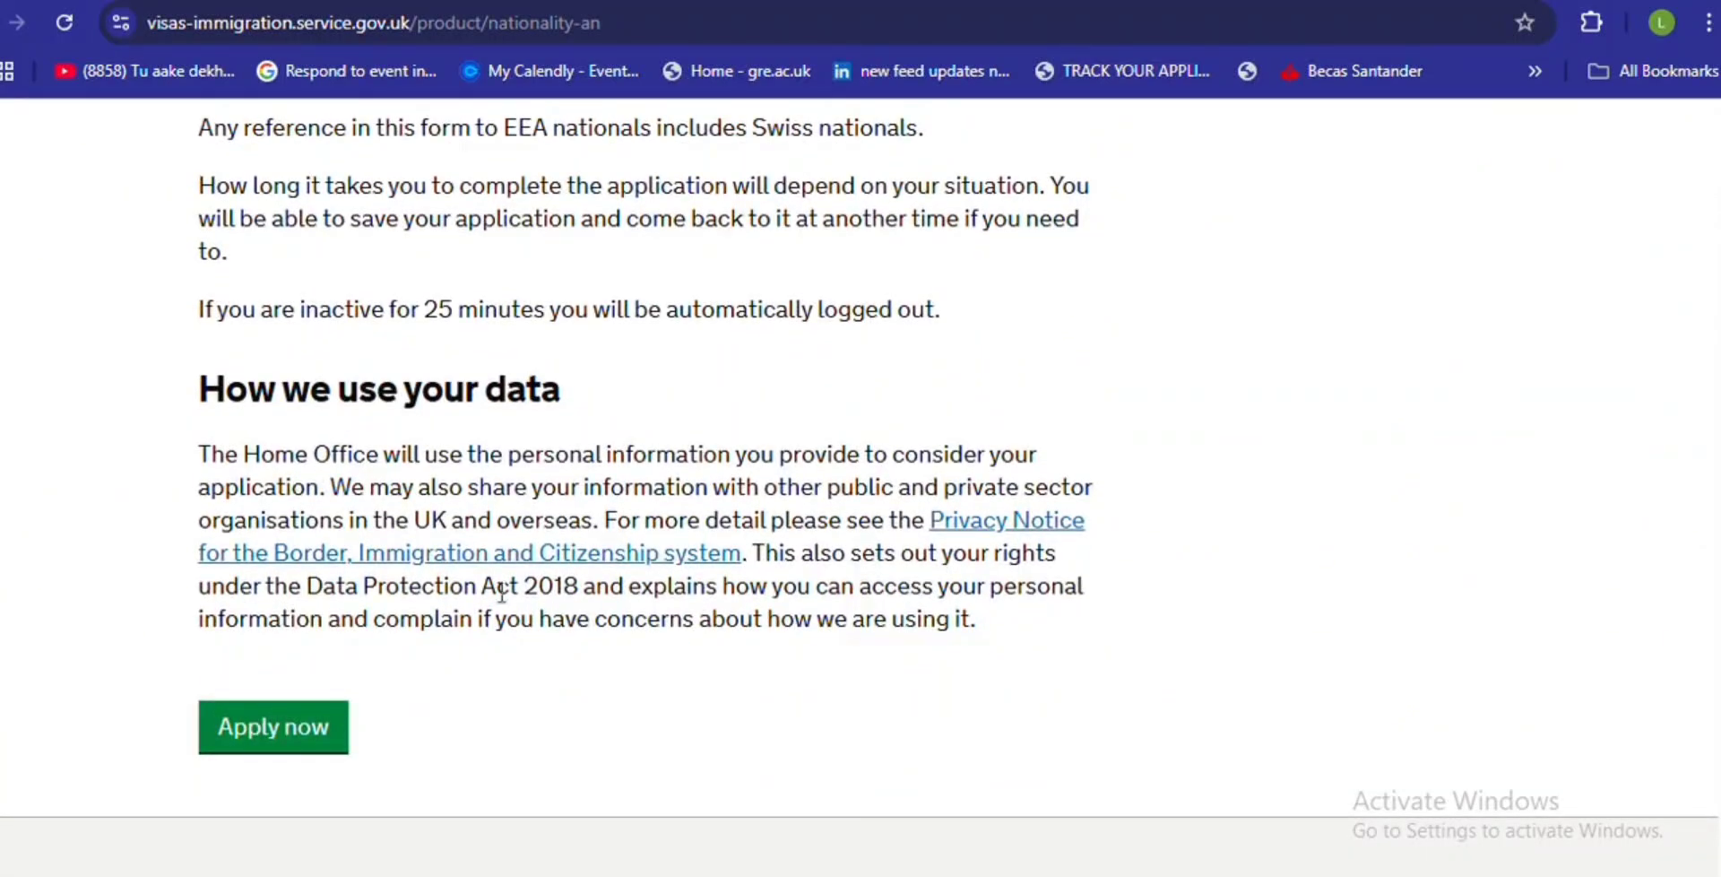
- Begin the naturalisation application and enter the applicant's registration email address
click(262, 753)
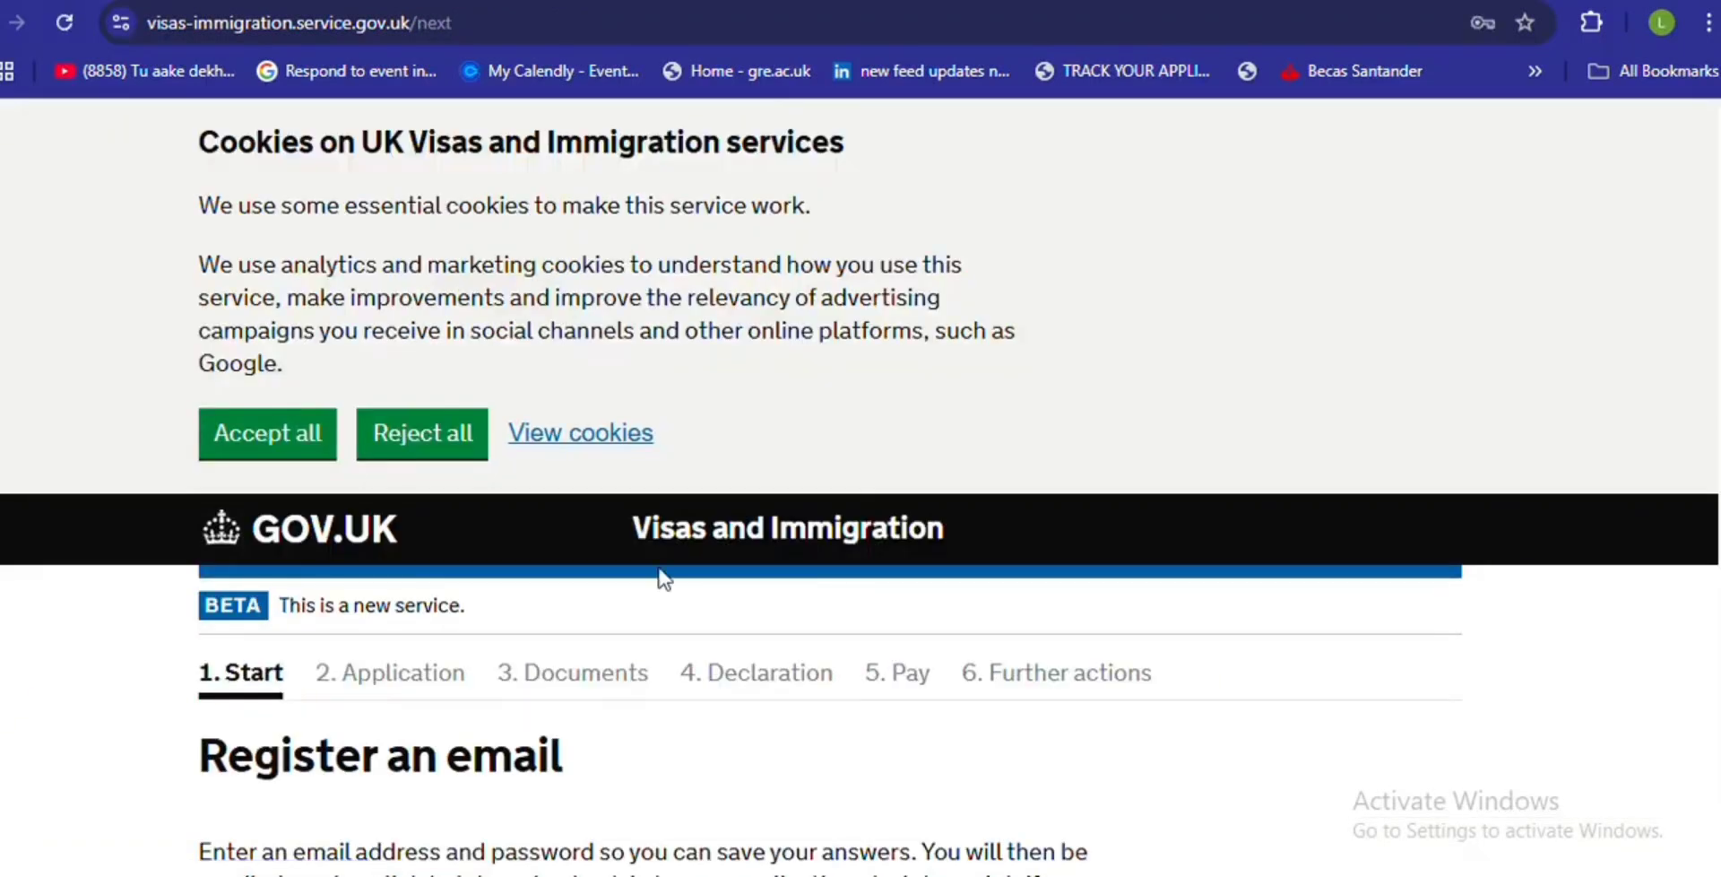
scroll(375, 713, down, 7)
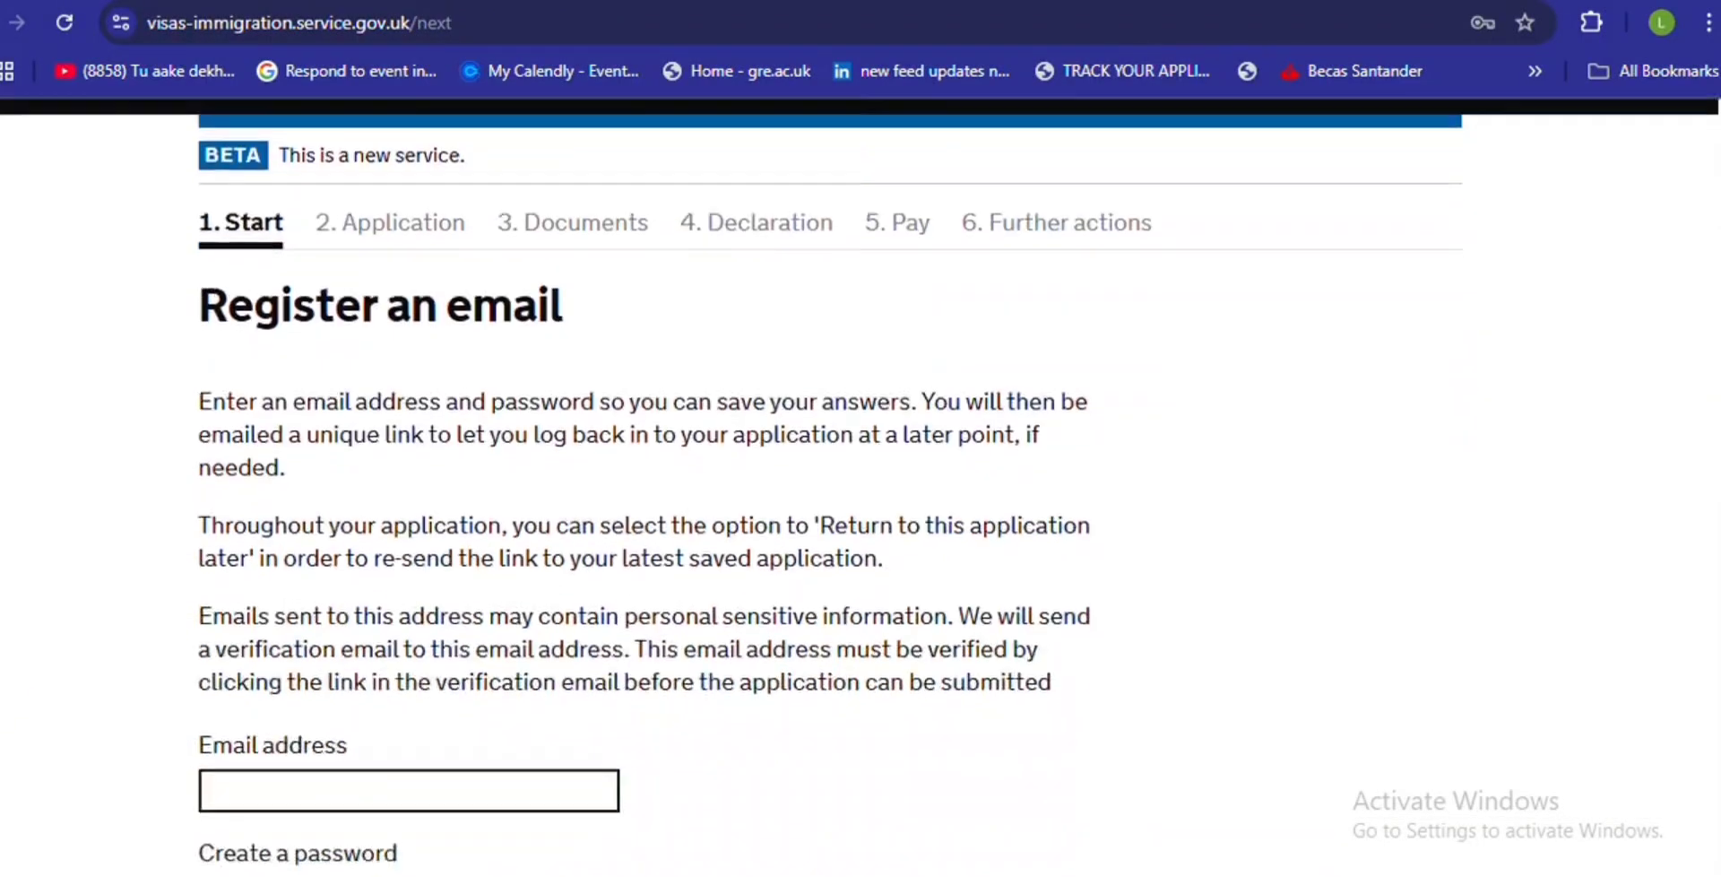
click(382, 642)
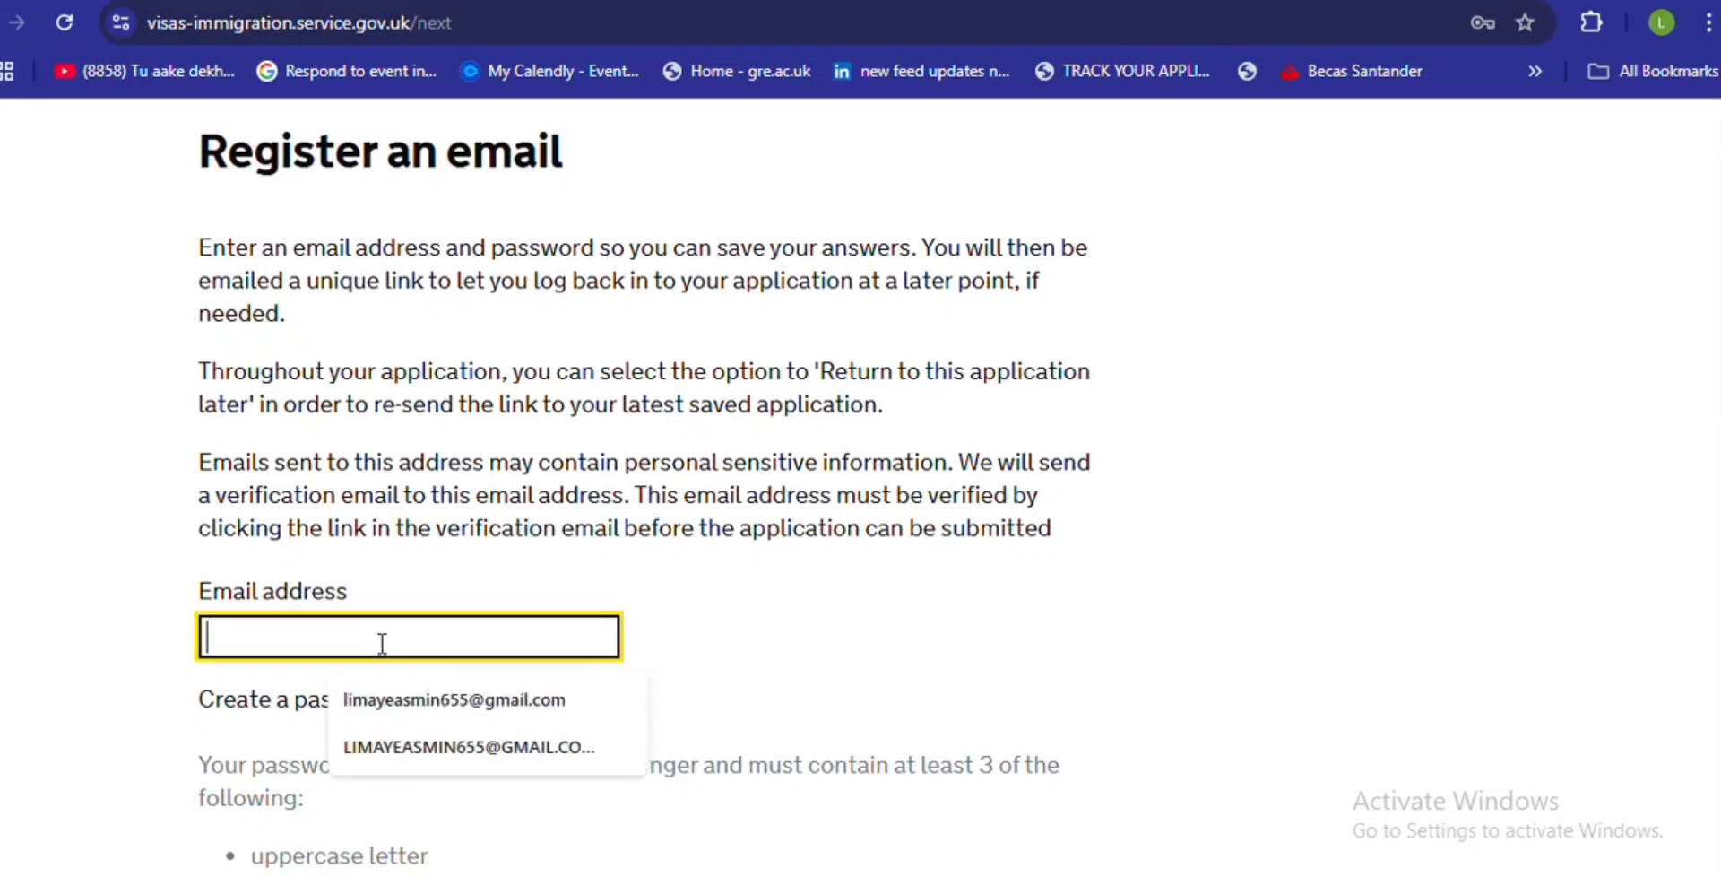
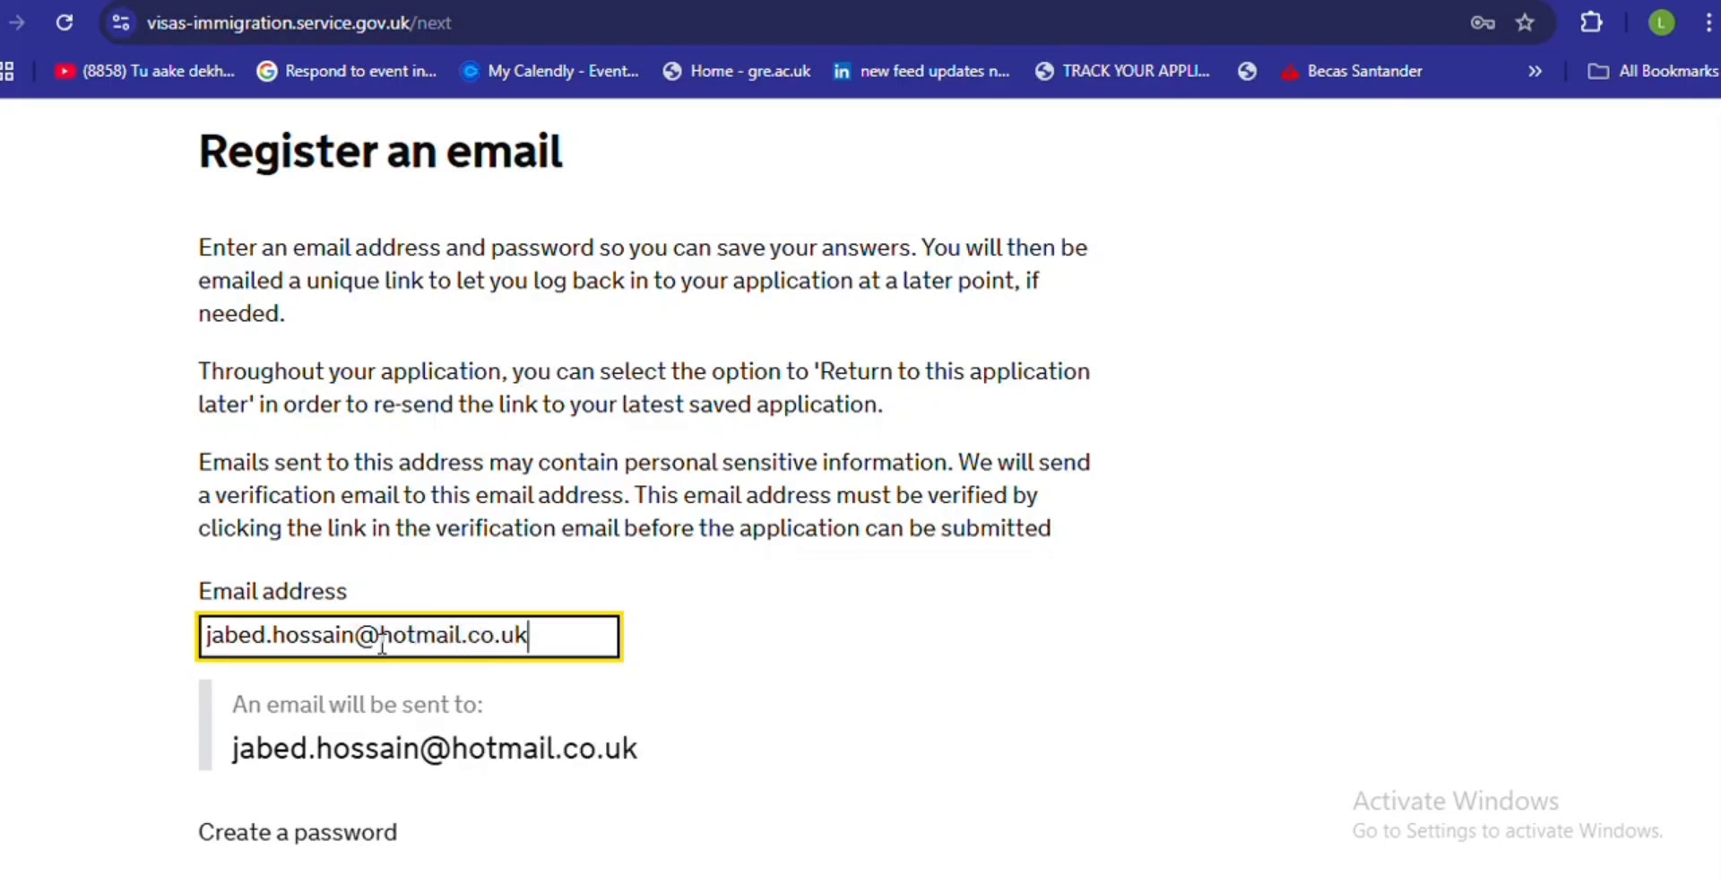
drag(549, 635, 128, 629)
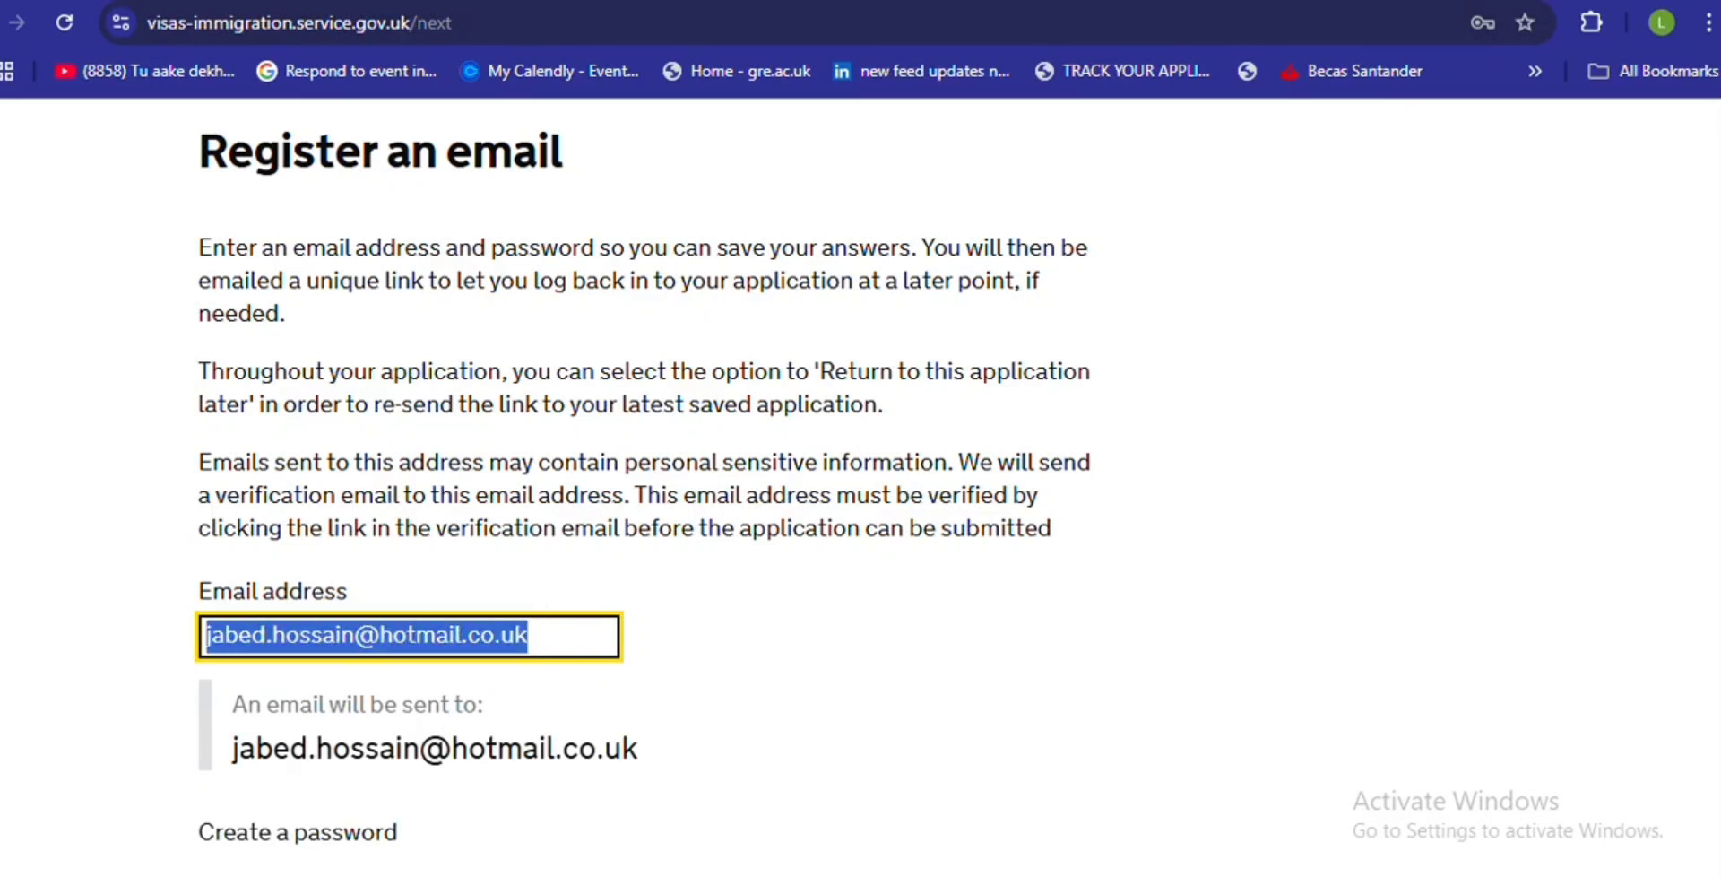
- Create the account password and enter it again in the Repeat your password field
scroll(1452, 654, down, 3)
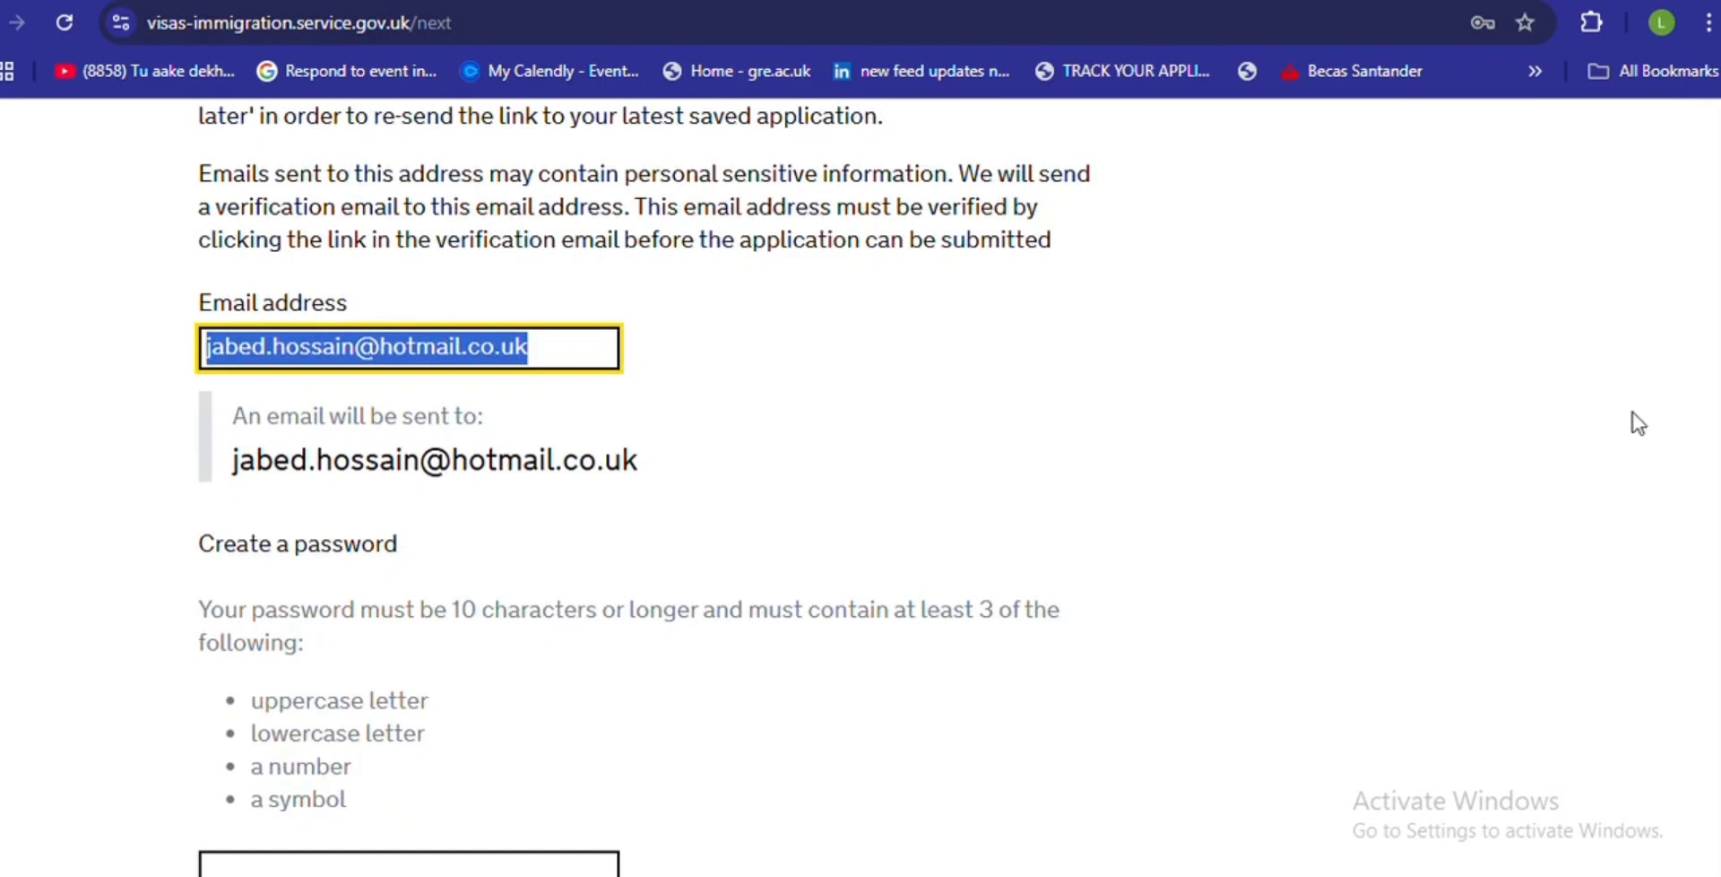
scroll(1668, 630, down, 2)
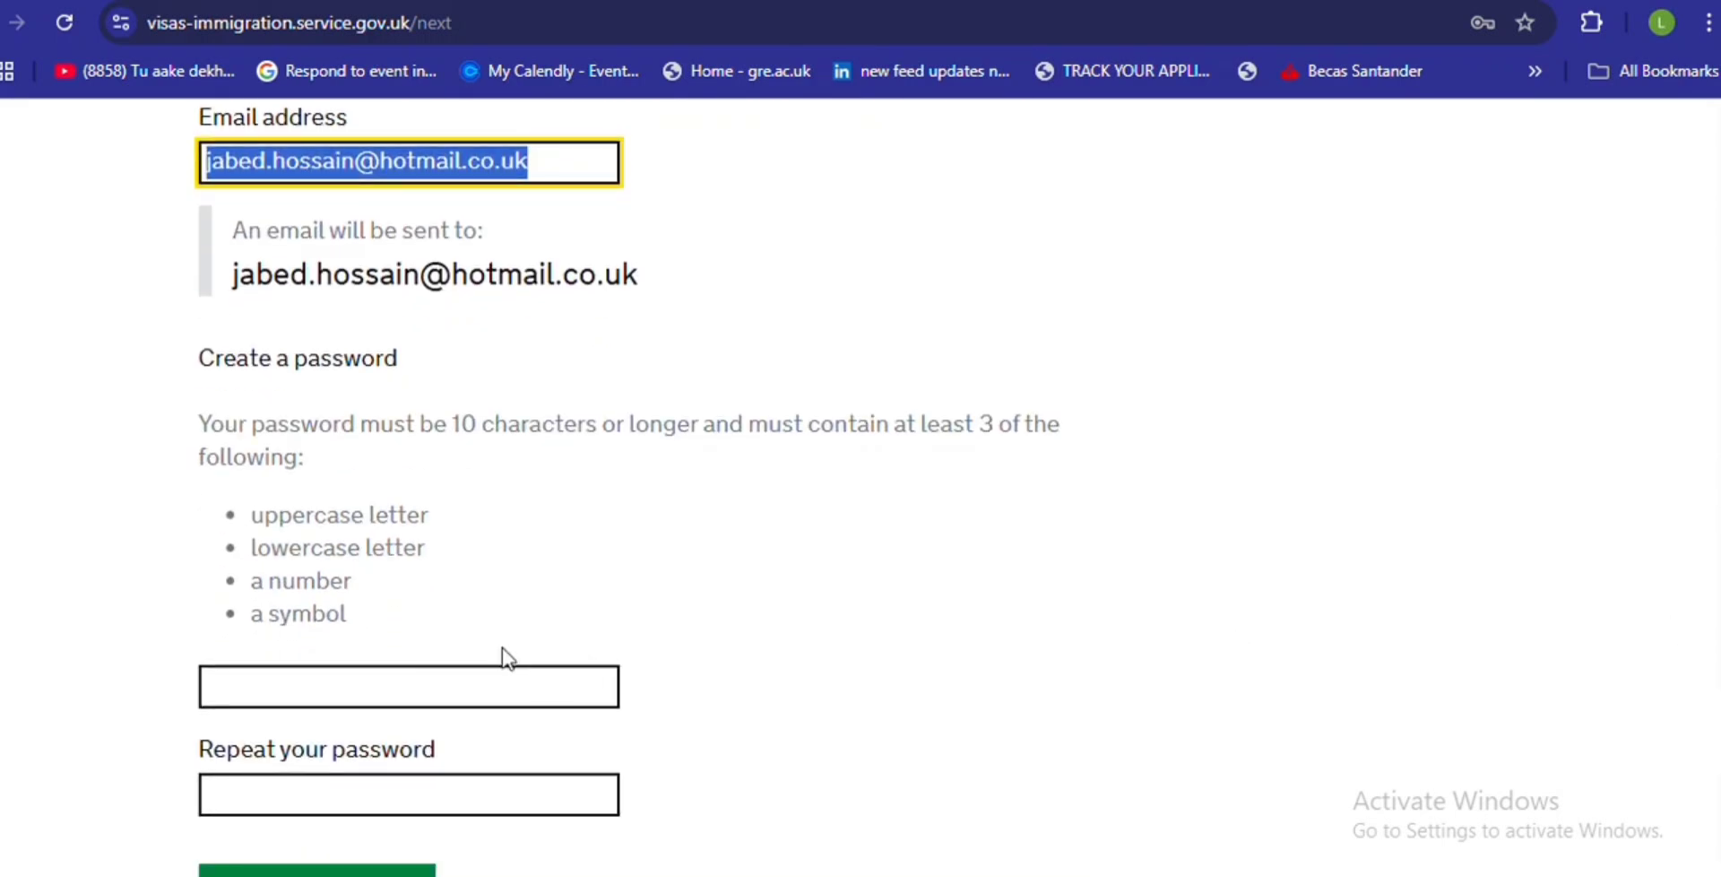
click(478, 684)
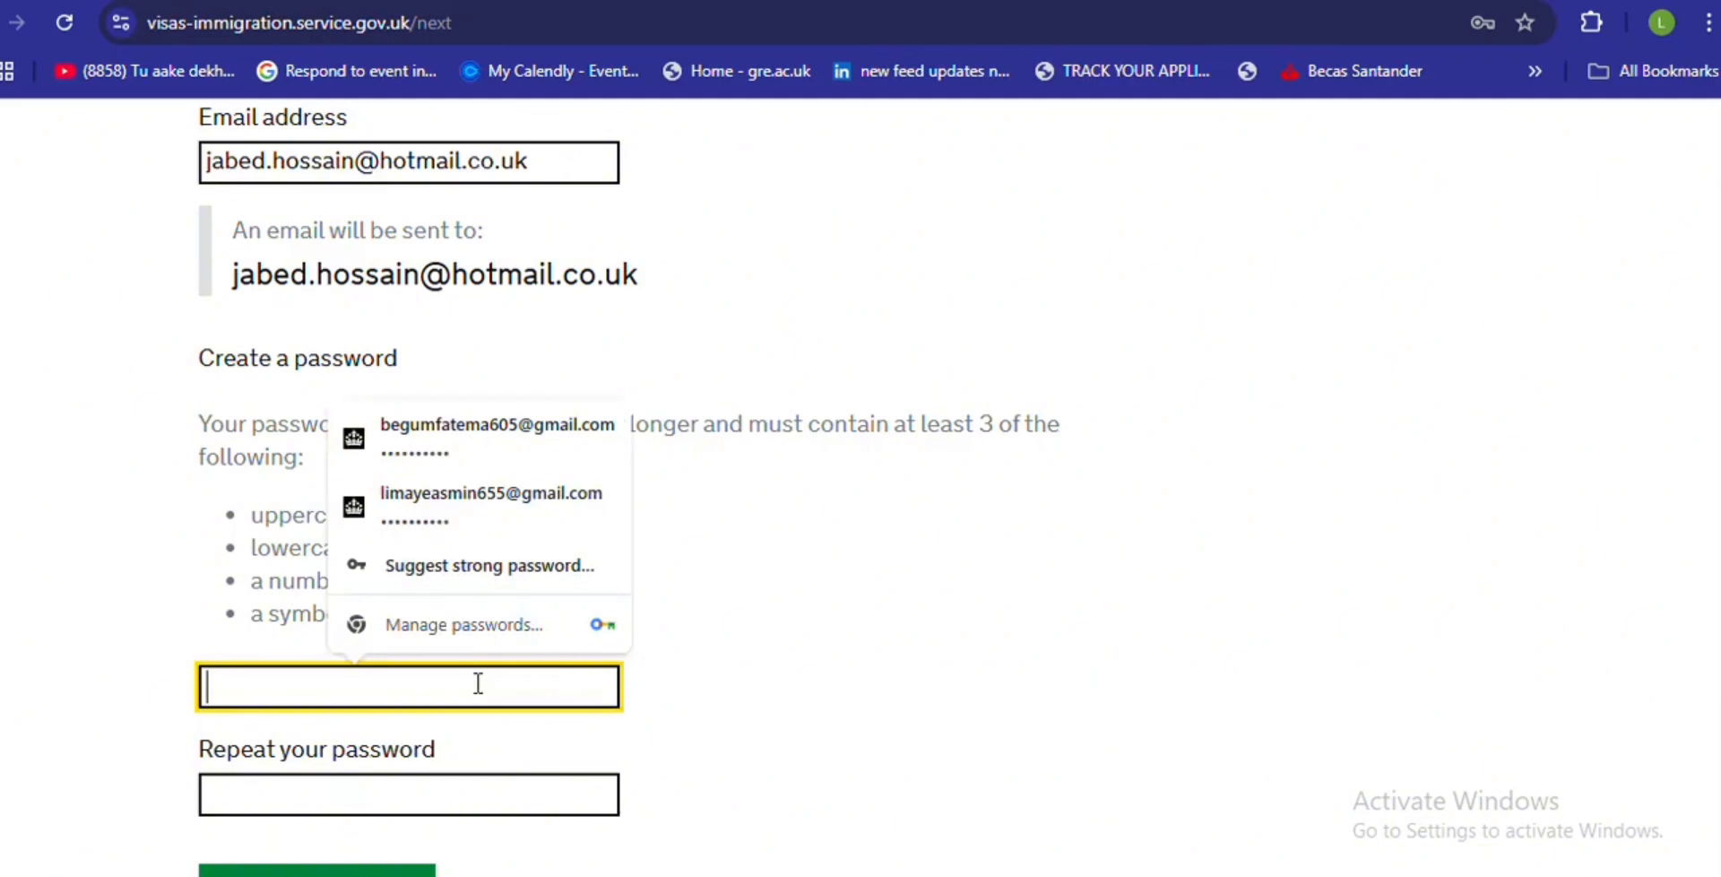
text(•••••••••)
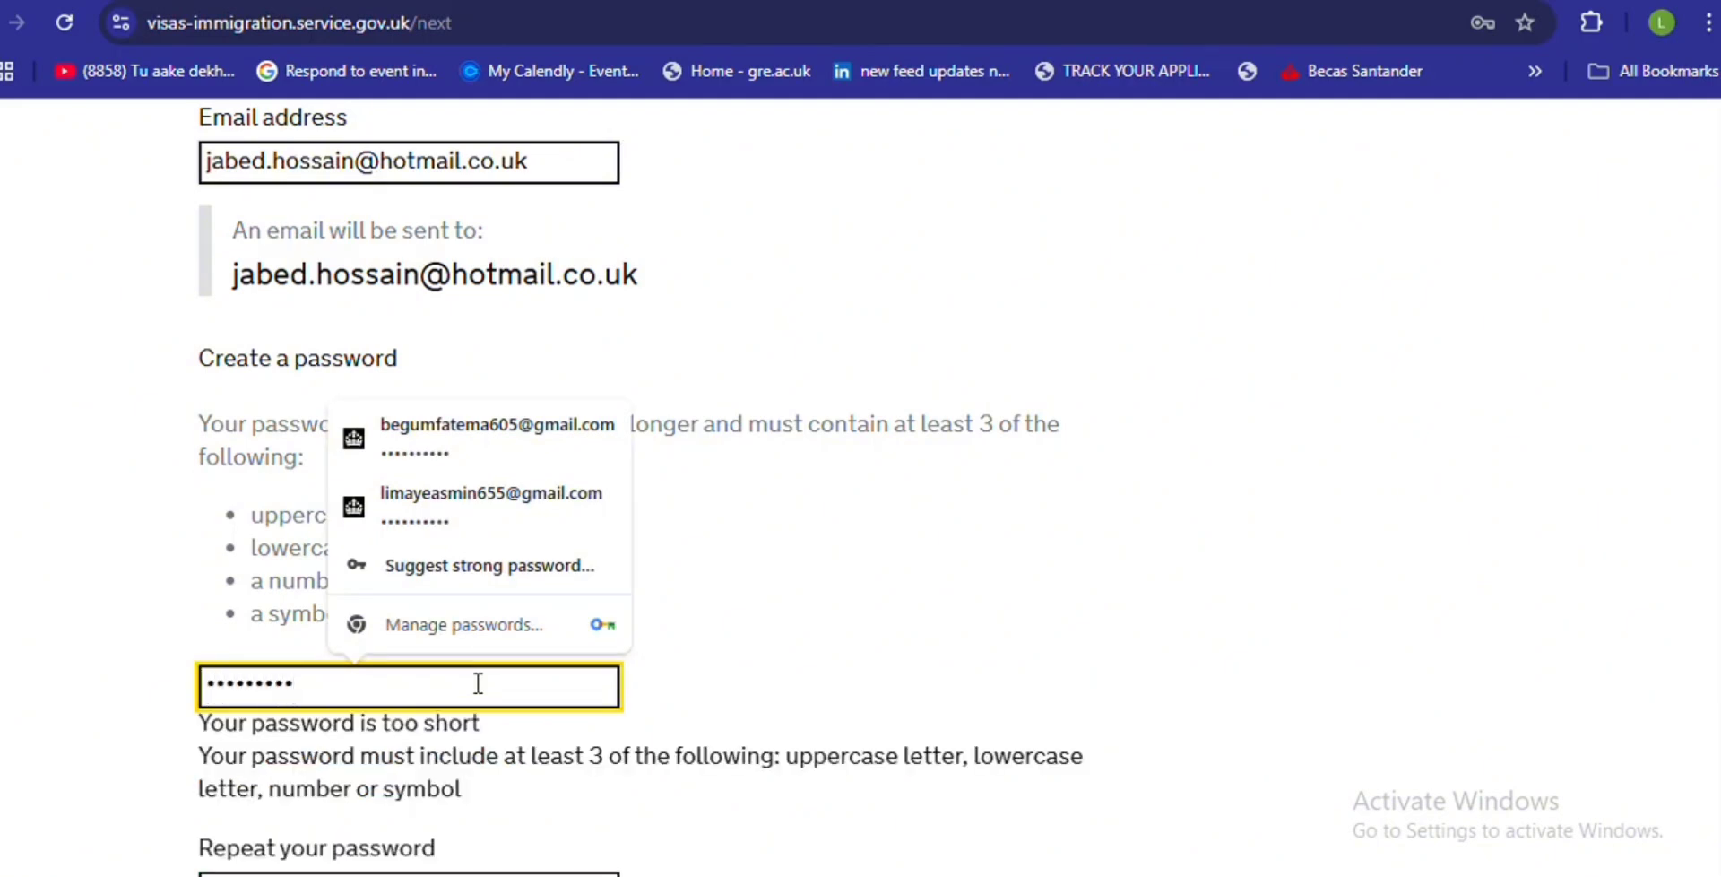
text(•••••)
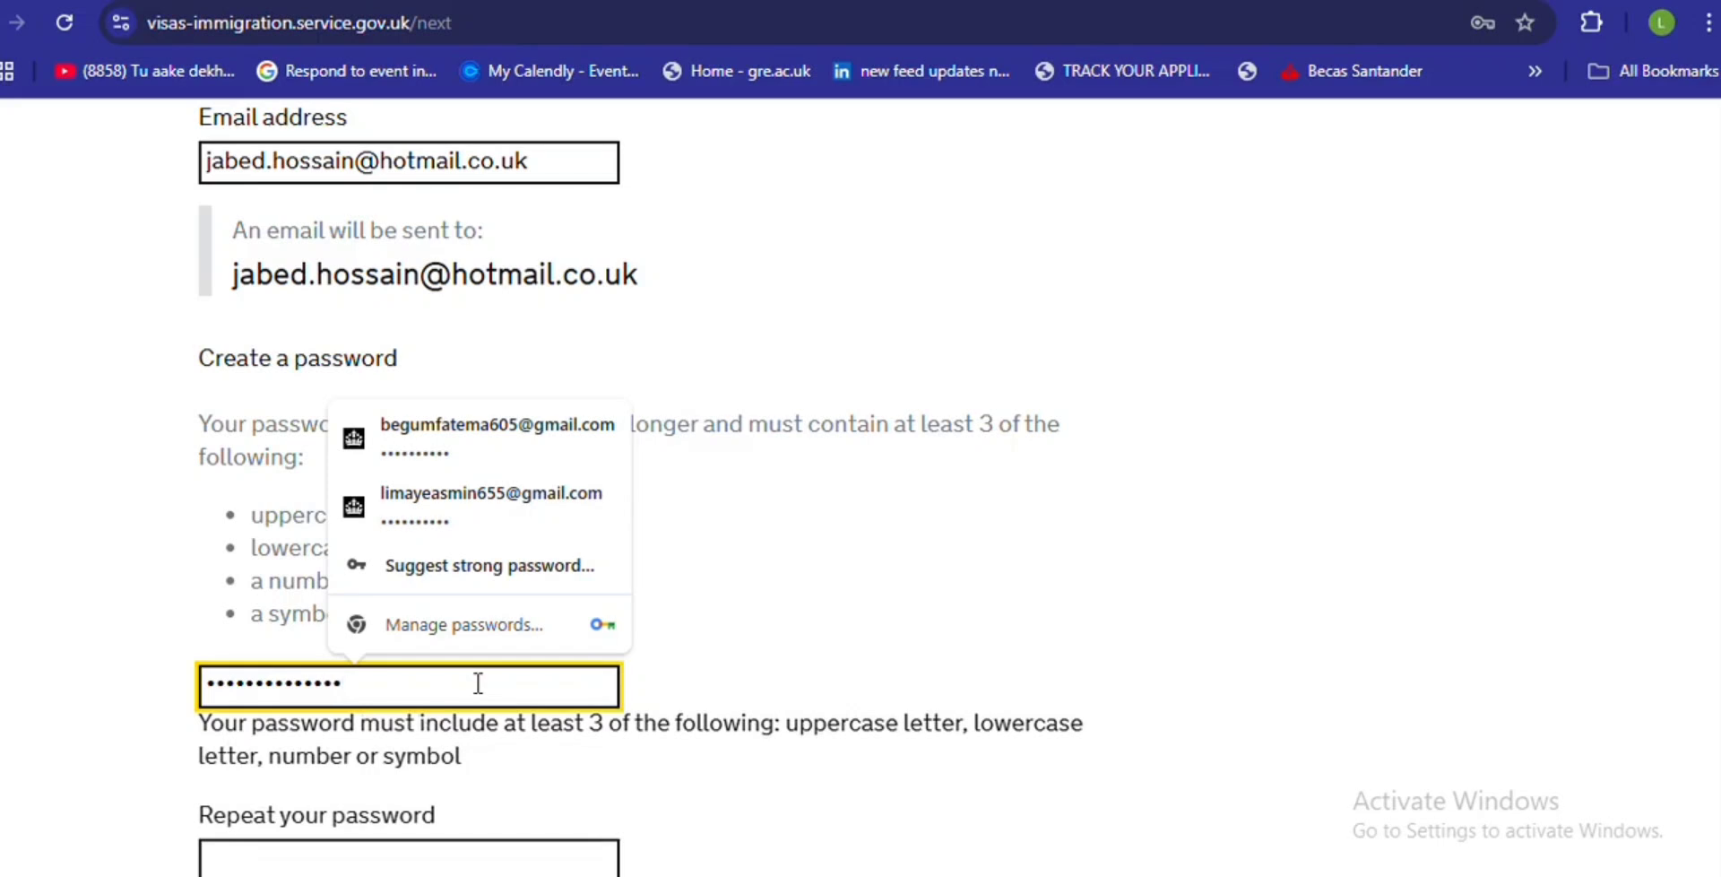
text(•••)
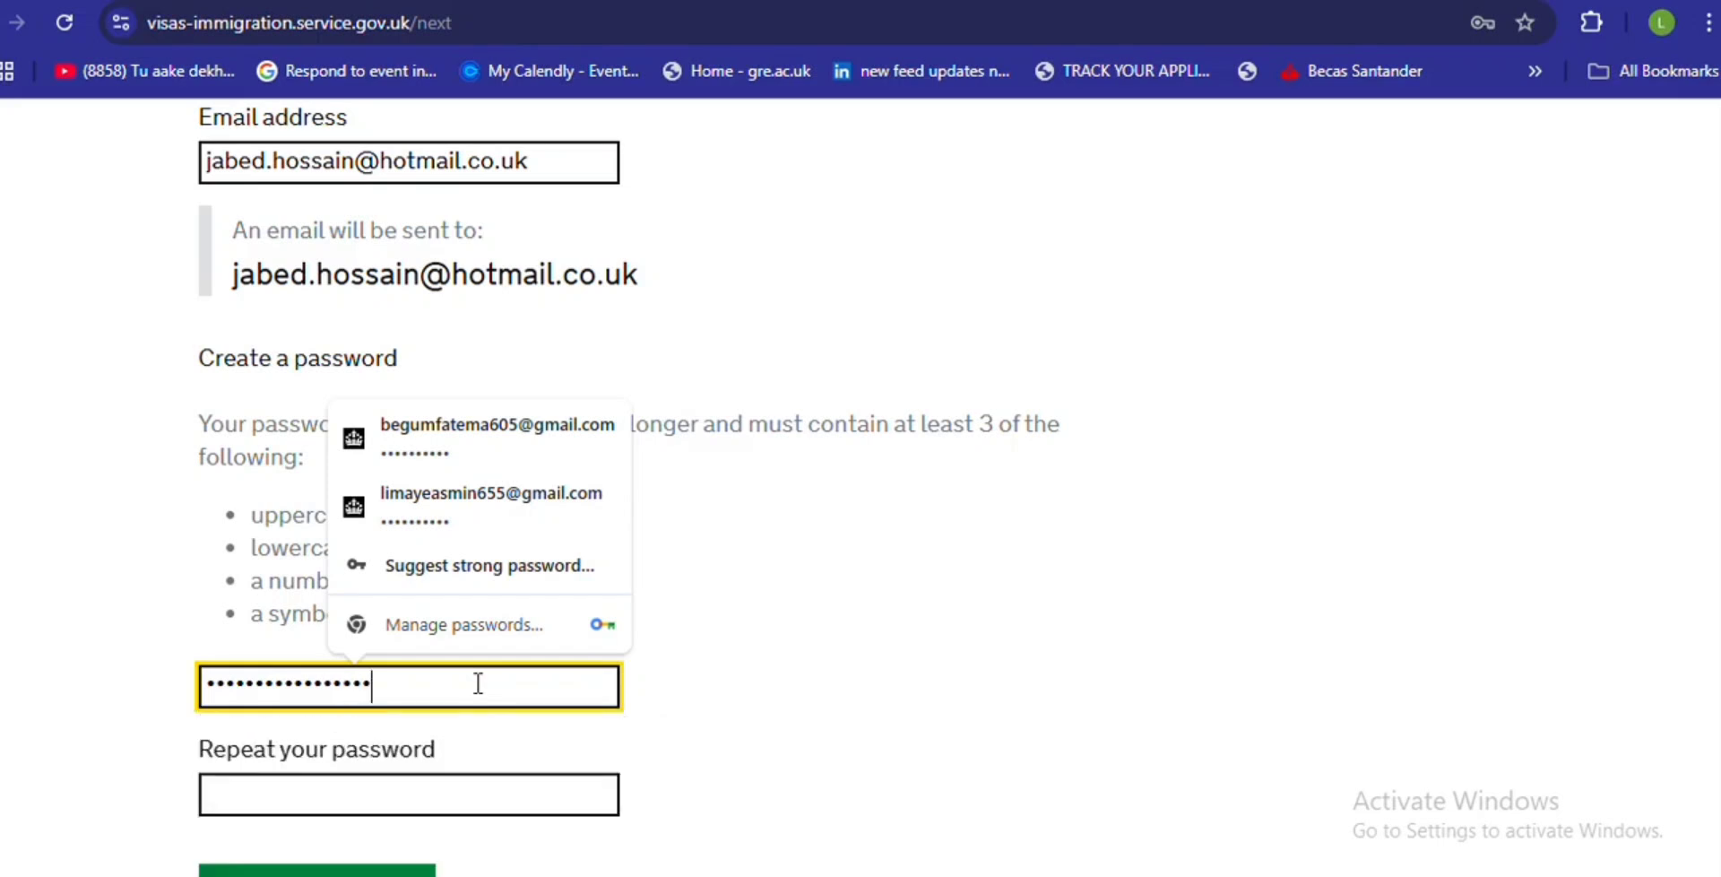
click(327, 780)
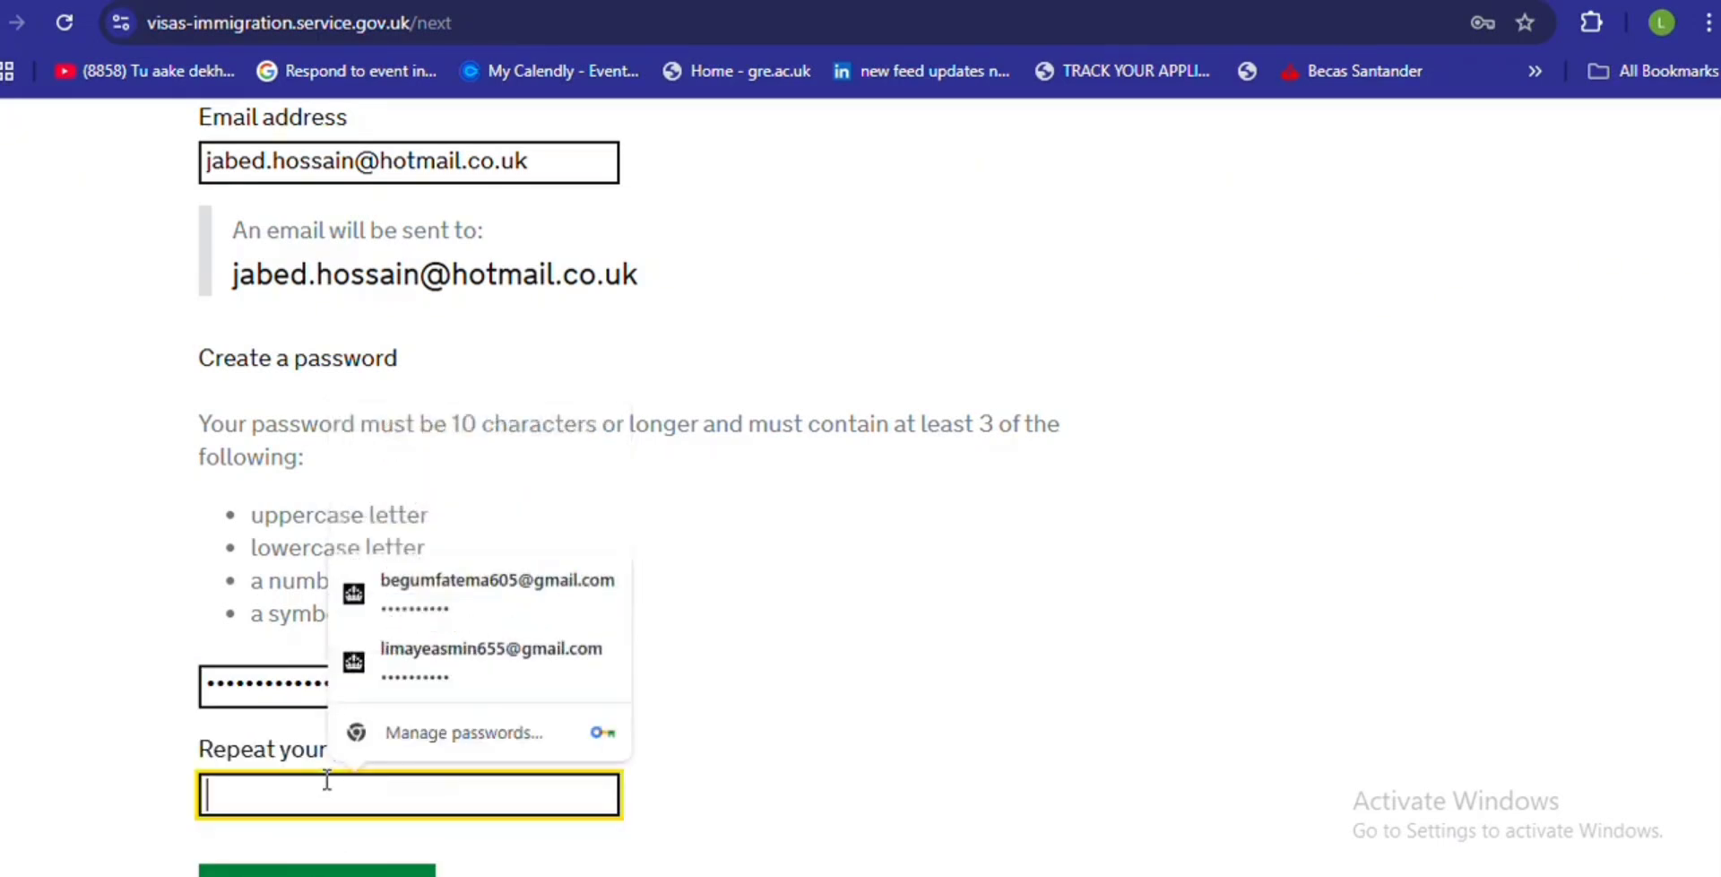
text(•••••)
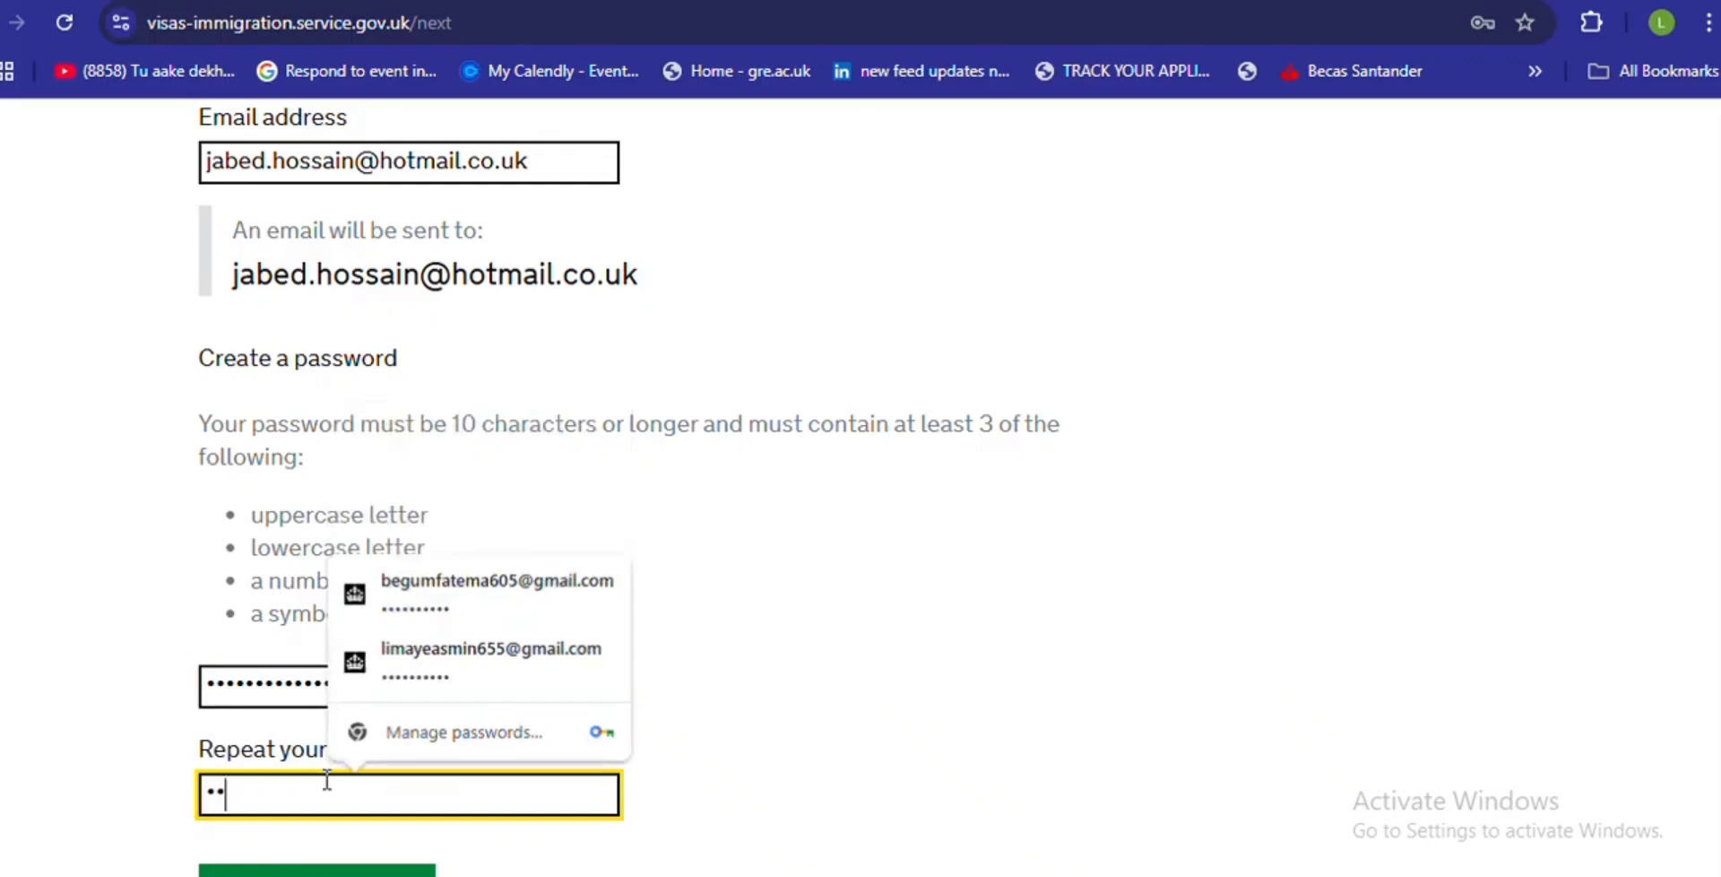
text(••••)
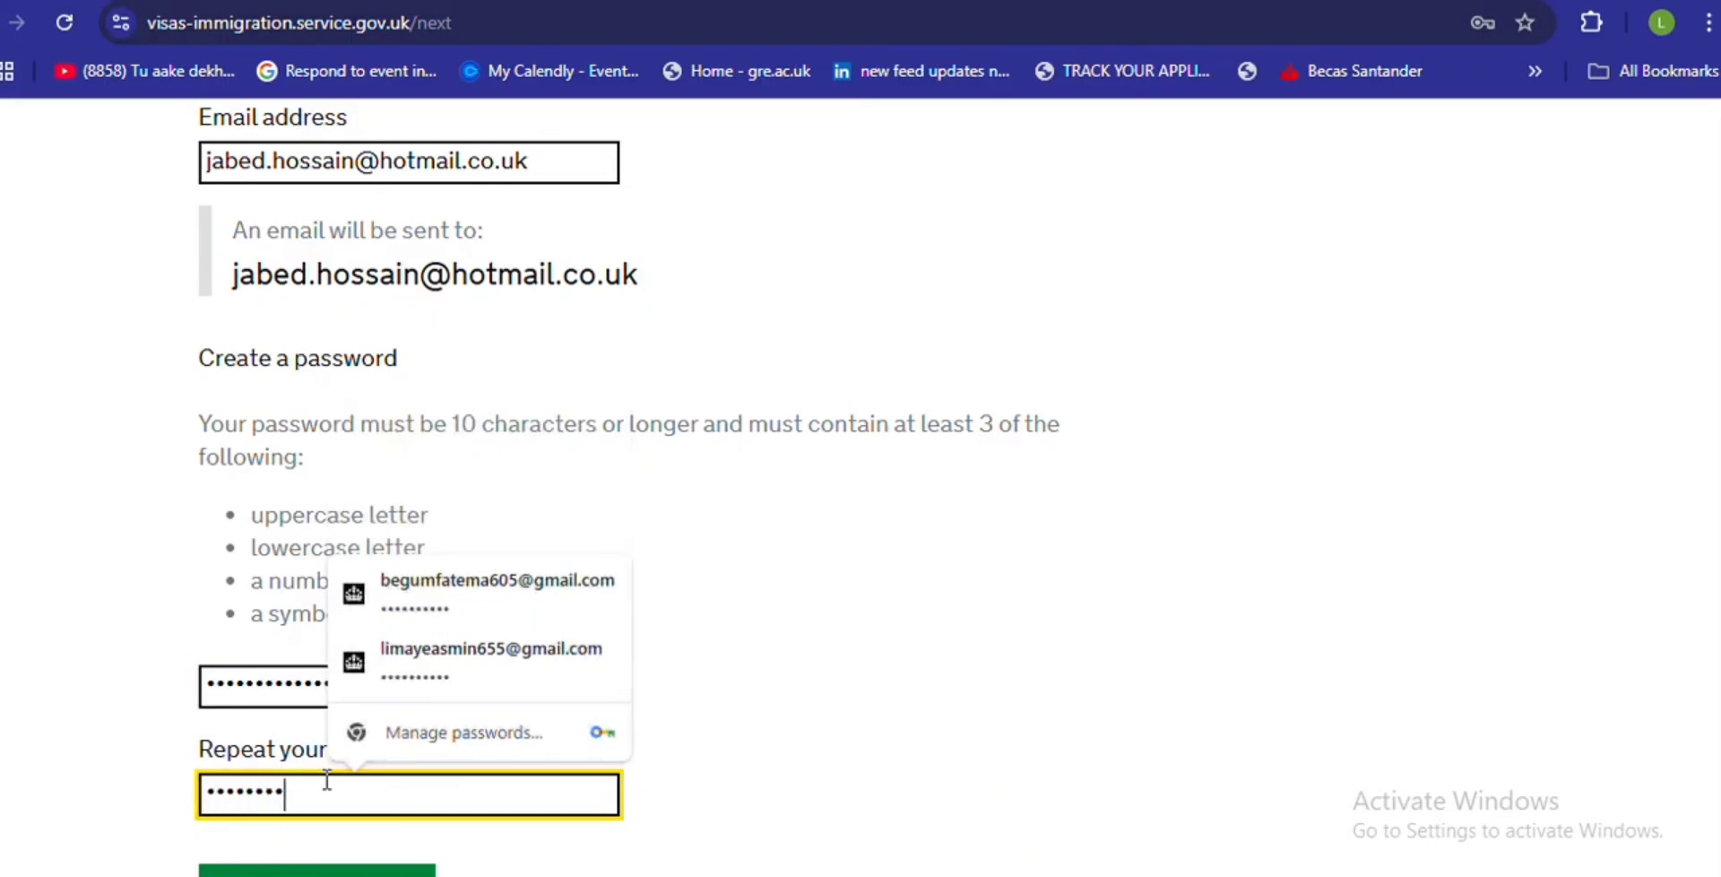
text(••••••••)
scroll(497, 626, down, 3)
- Submit the email registration, save the password in Chrome, and continue past verification
click(400, 618)
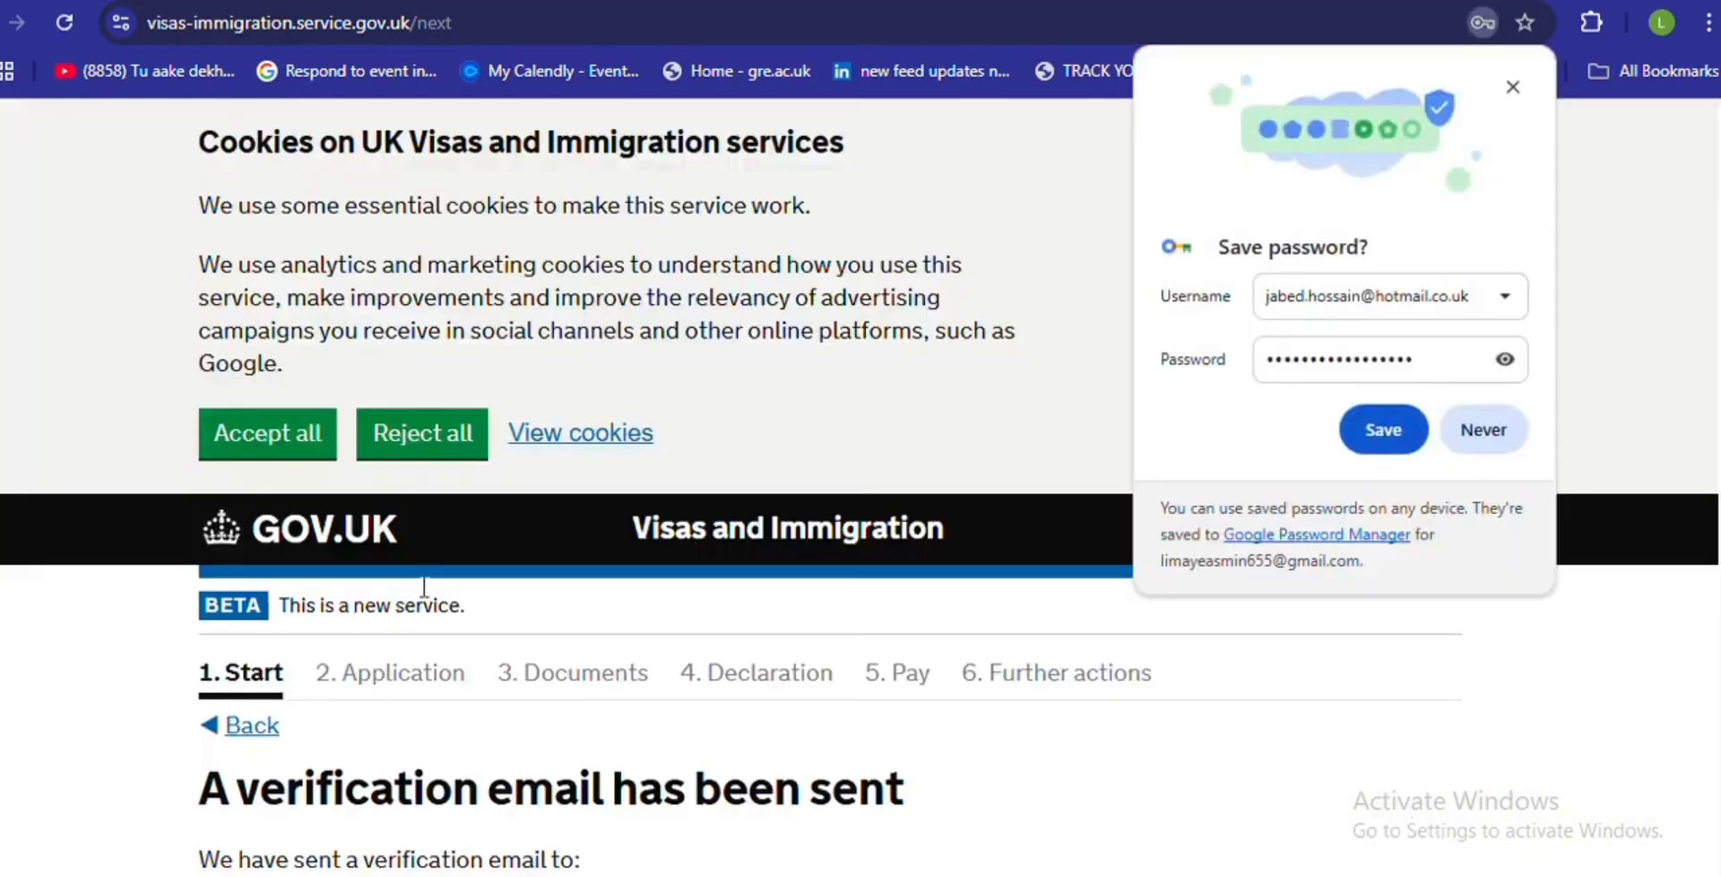
click(1386, 438)
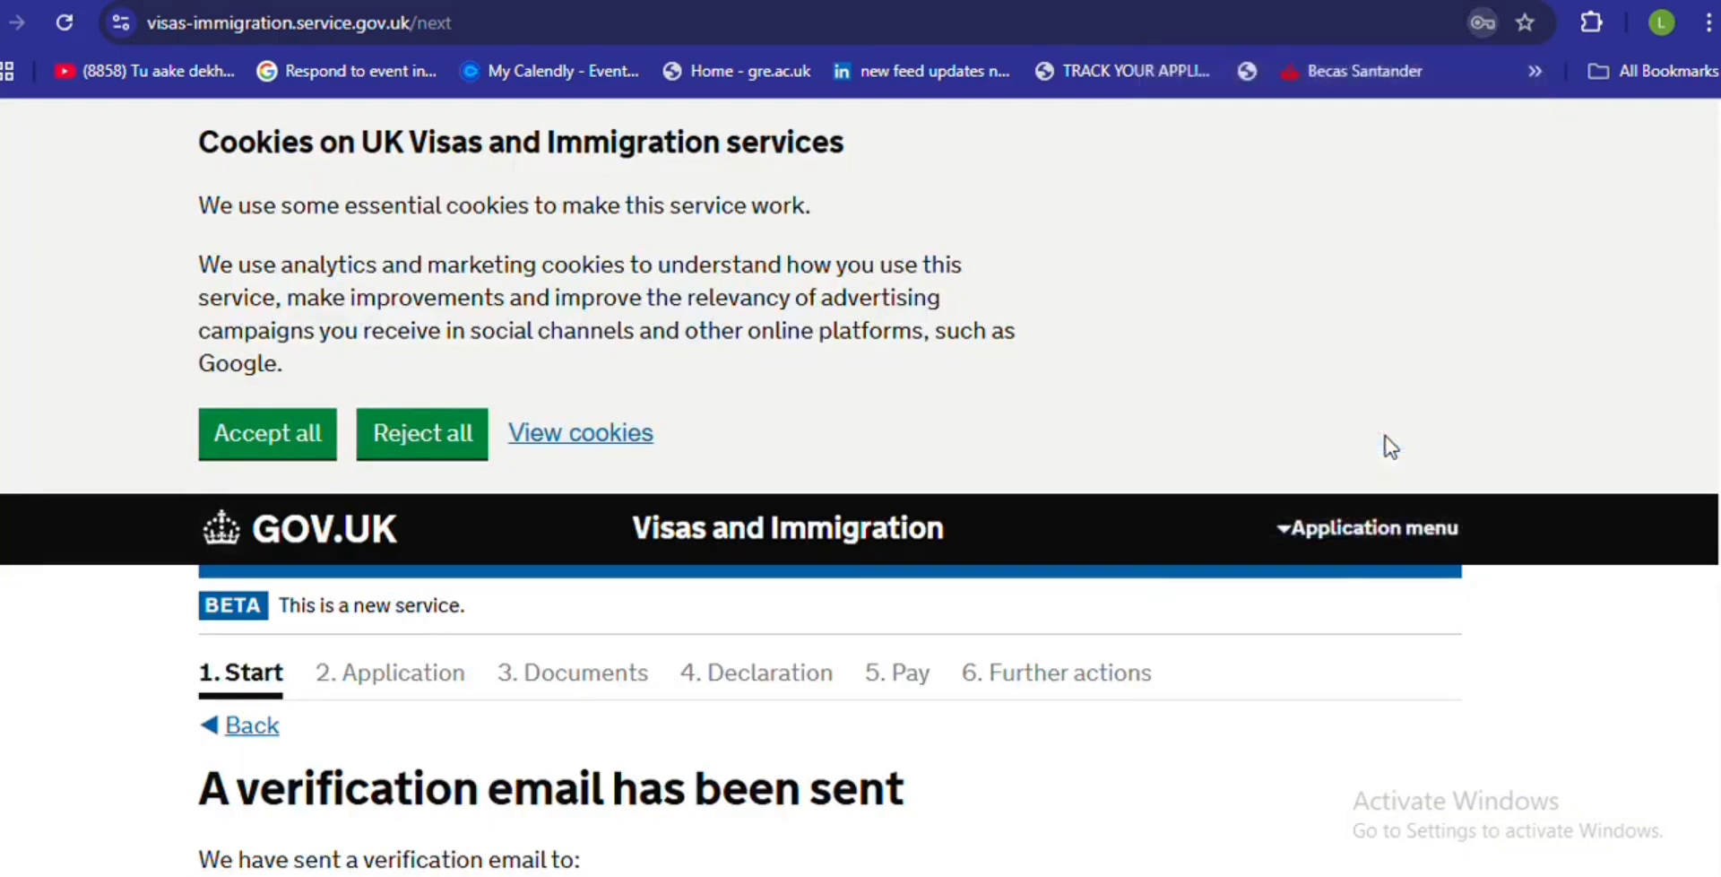
scroll(860, 484, down, 5)
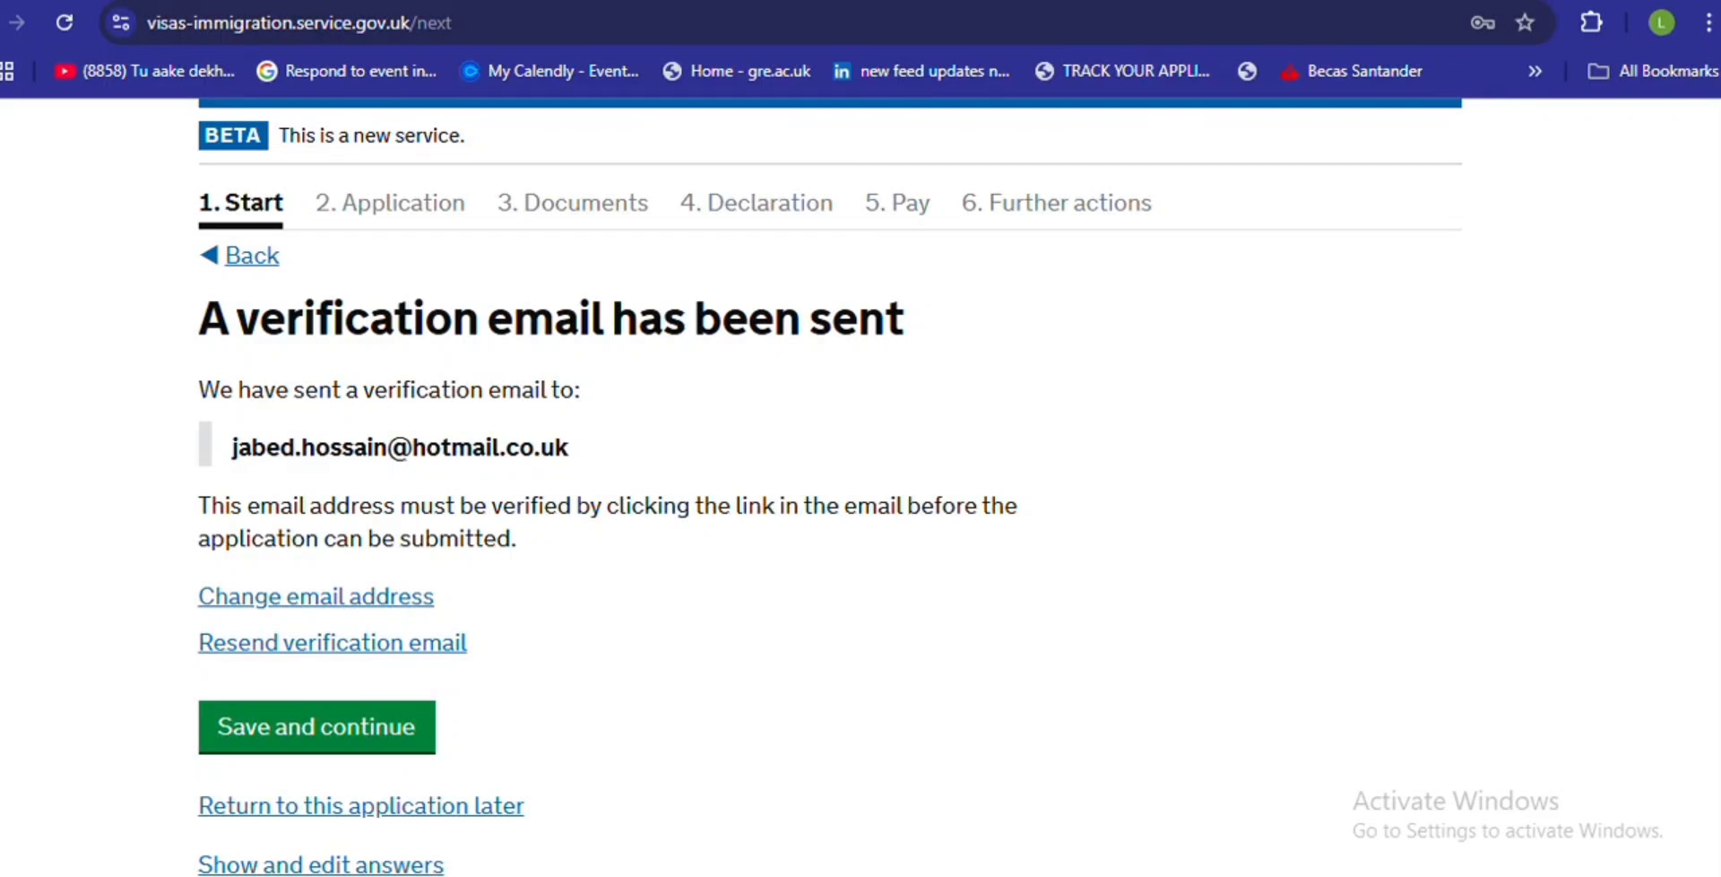
scroll(1715, 565, down, 2)
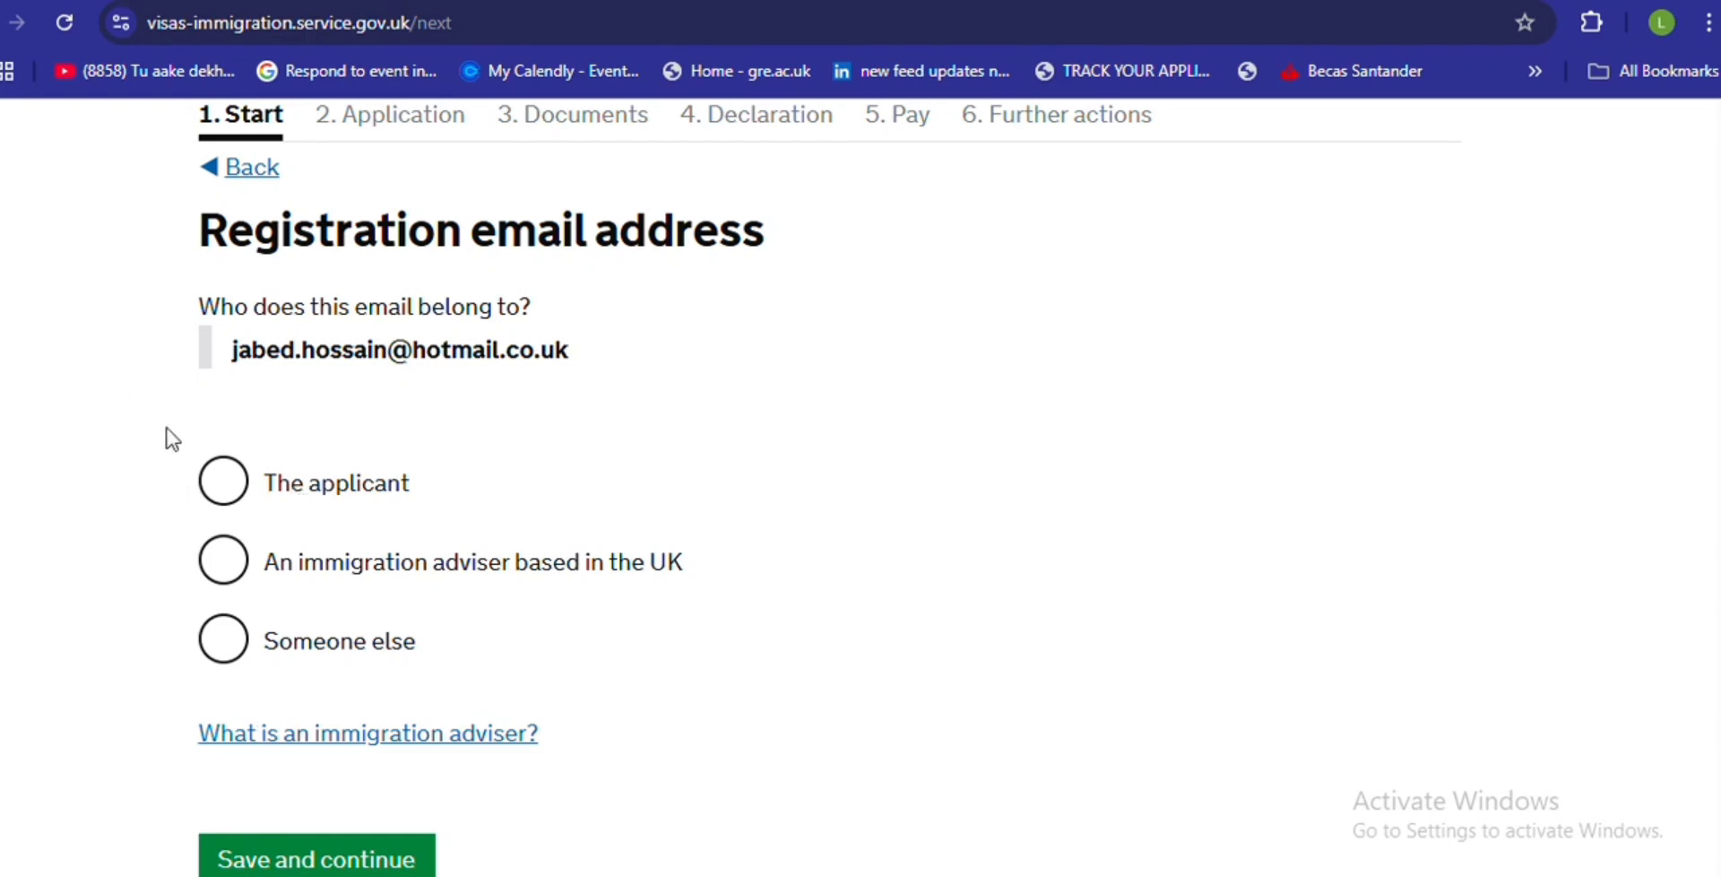
- State that the registration email belongs to the applicant and save
click(222, 485)
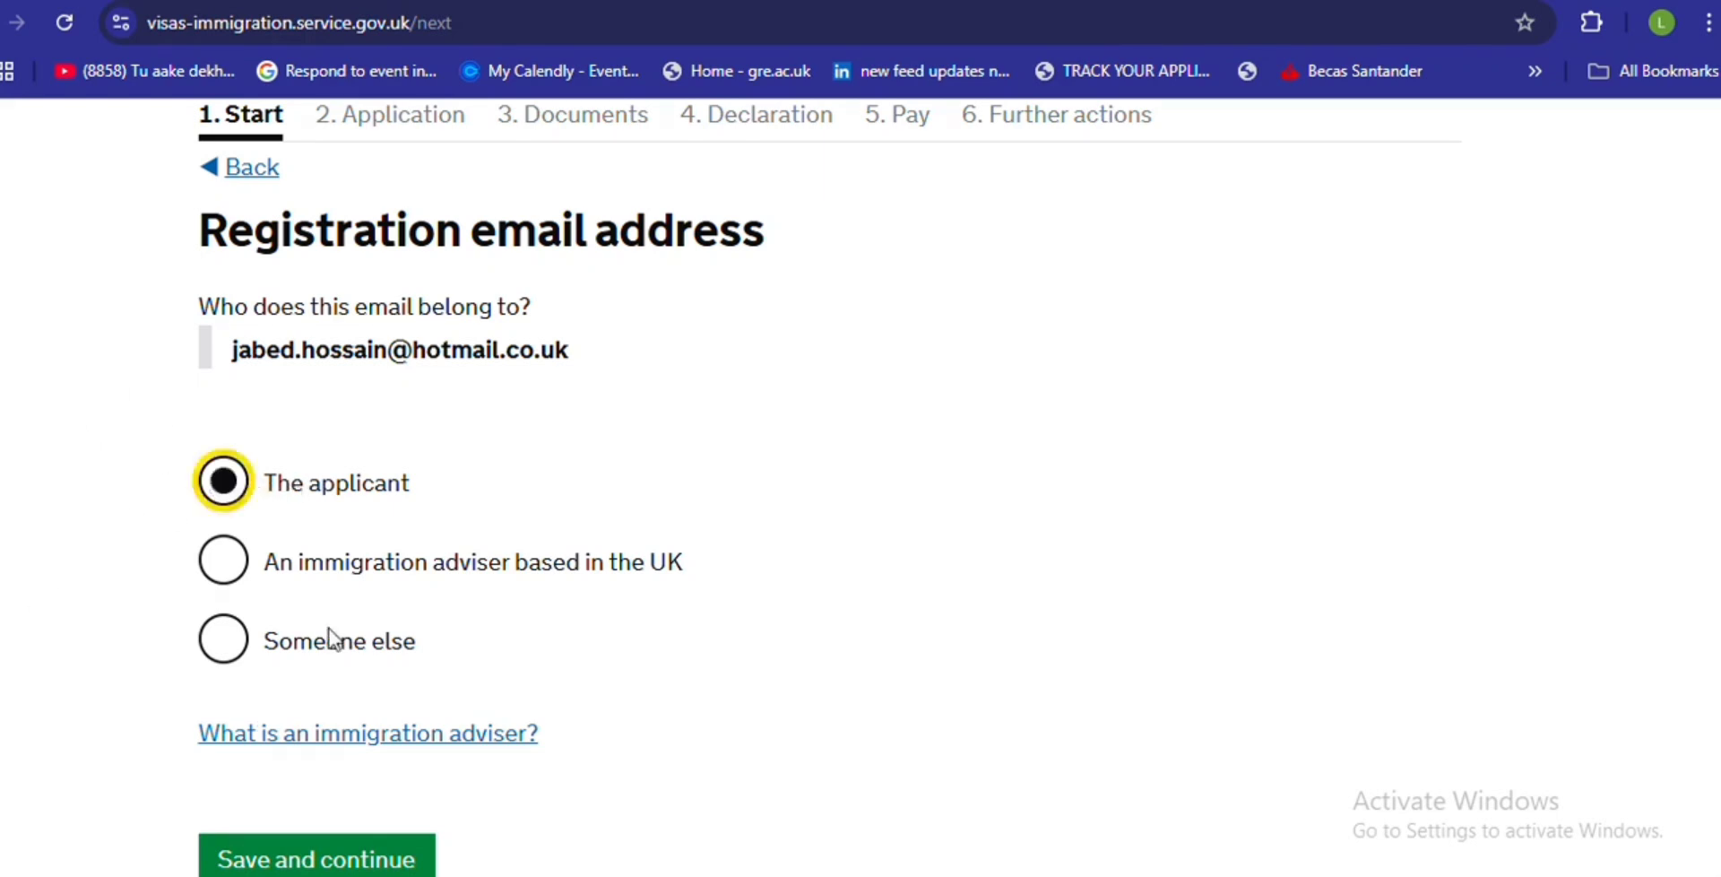
click(357, 861)
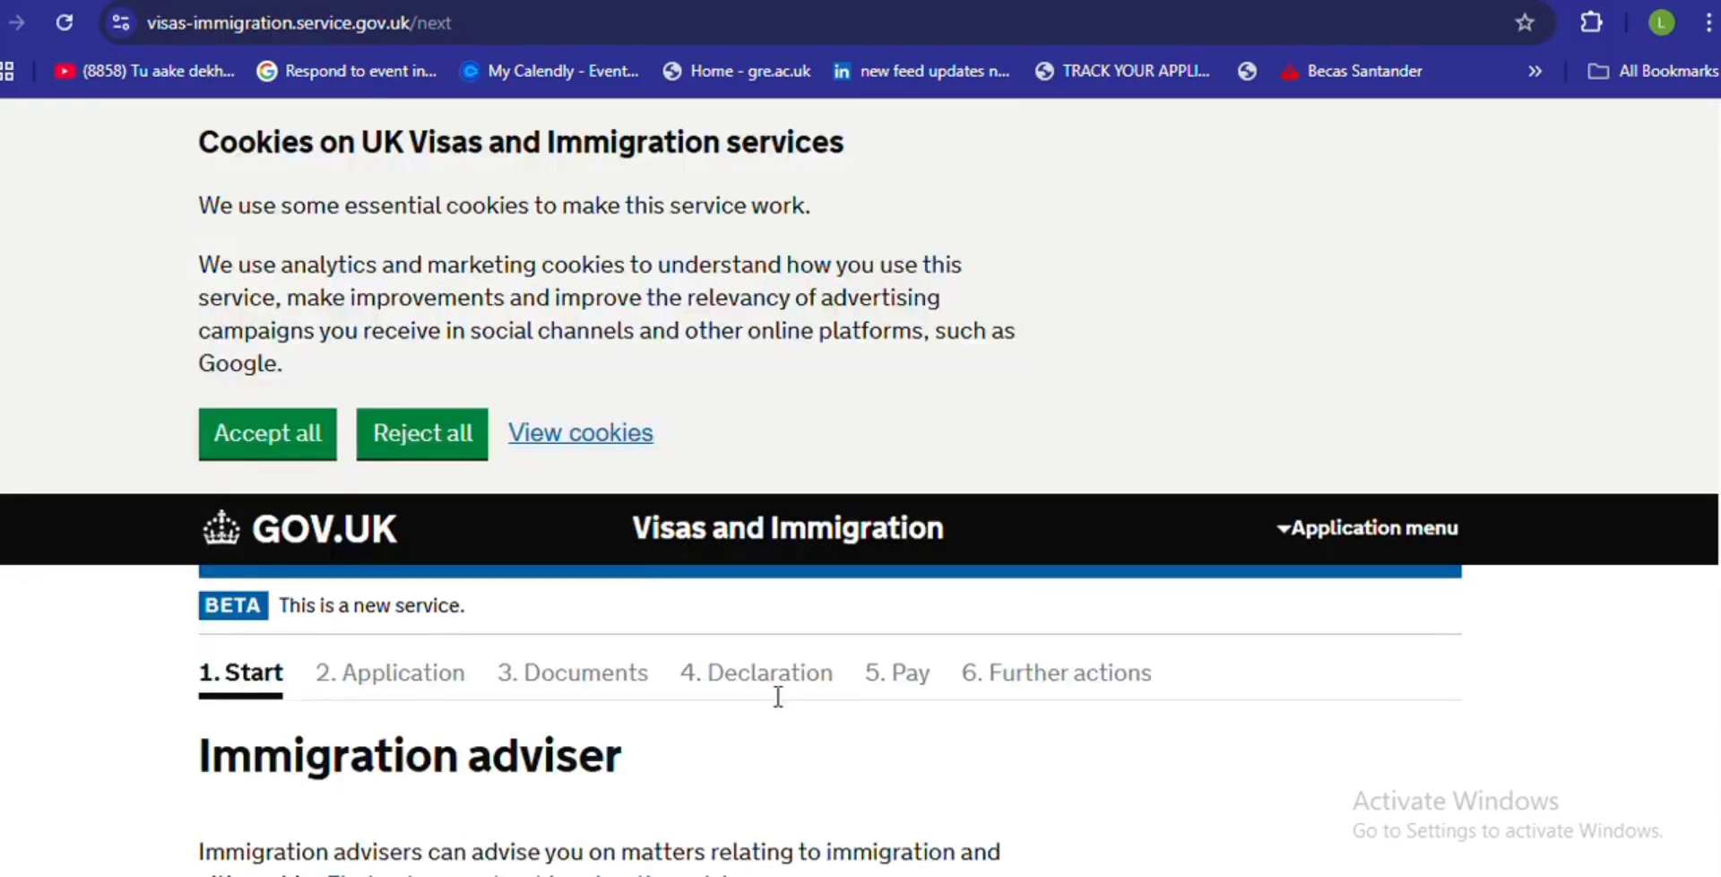
scroll(1702, 544, down, 5)
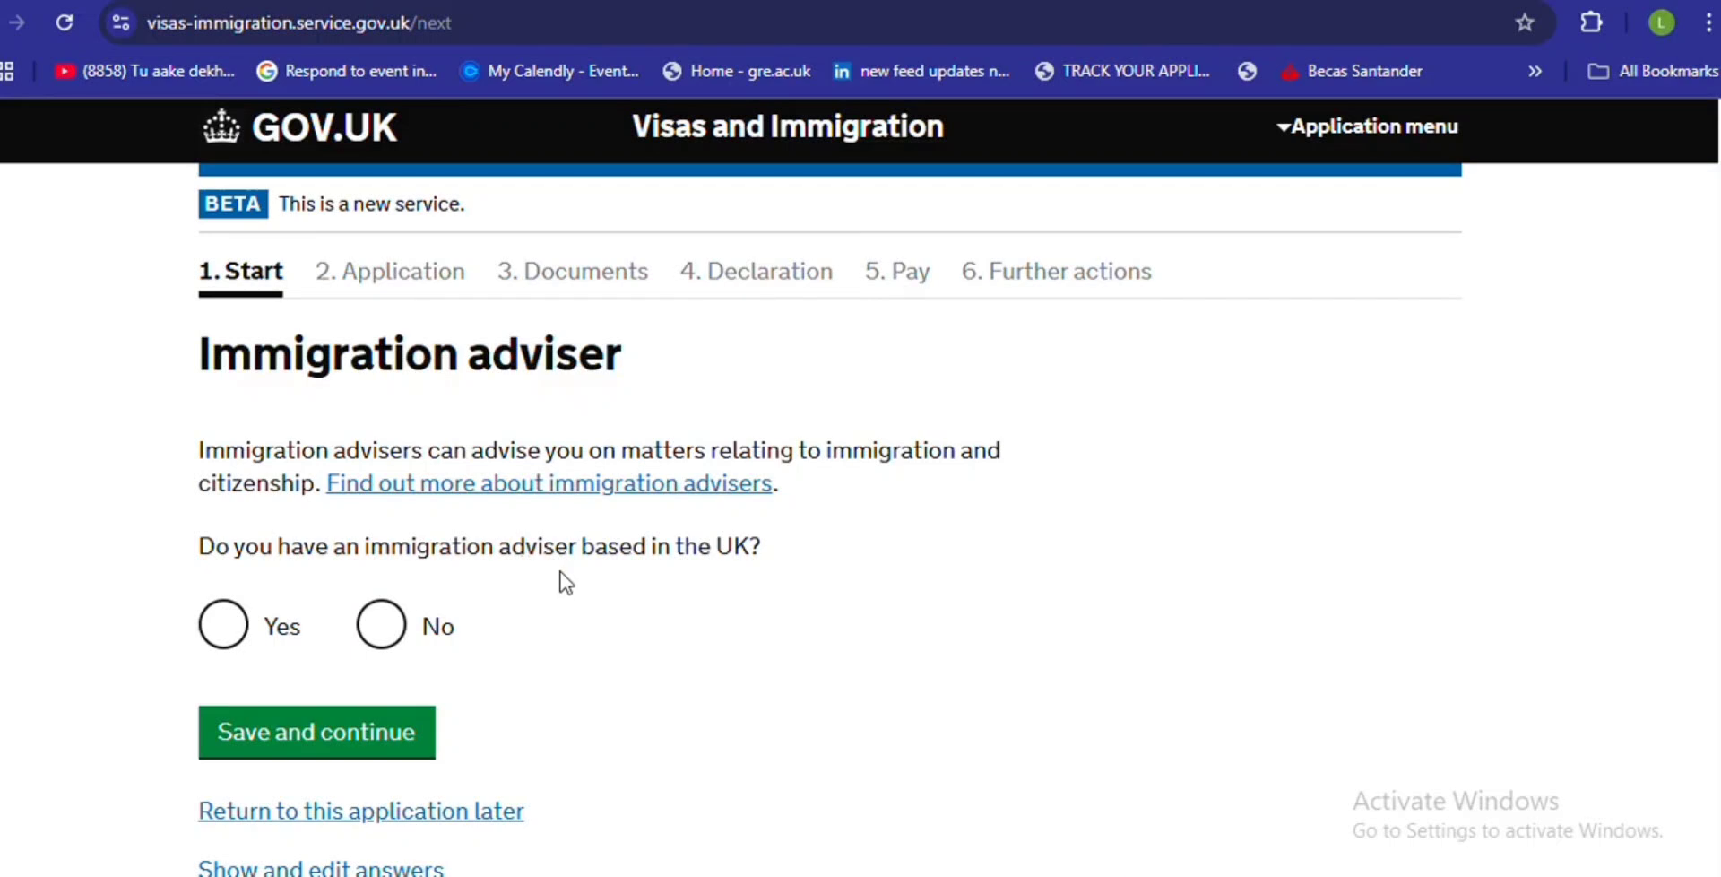
- Answer No to having a UK immigration adviser and save
click(381, 625)
click(341, 742)
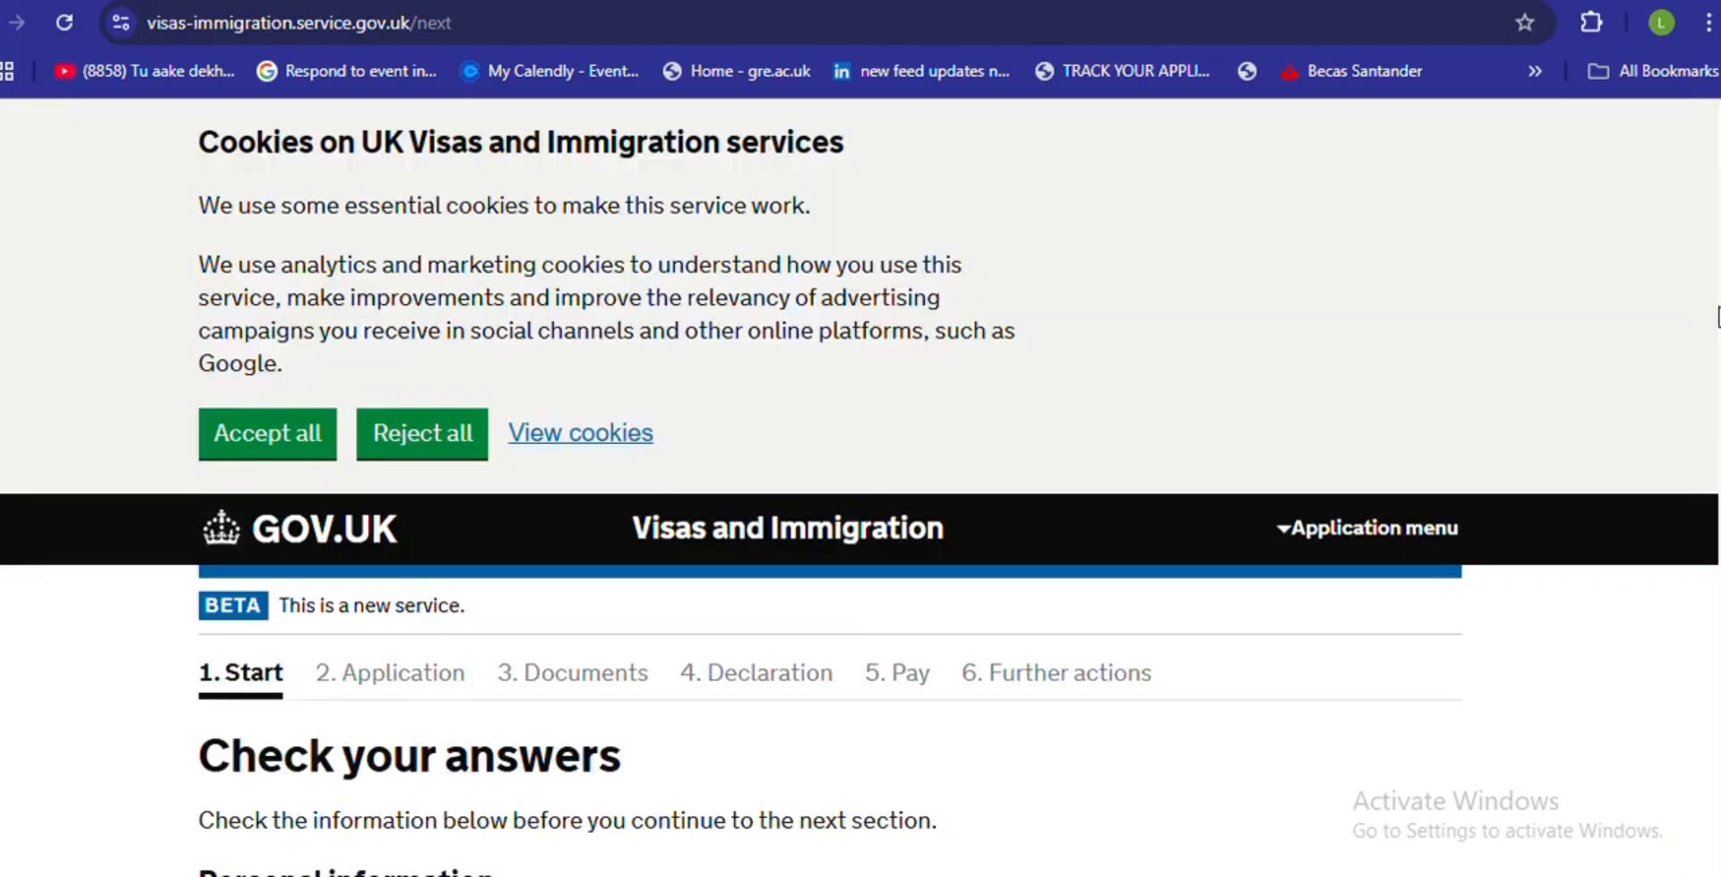
scroll(1718, 318, down, 6)
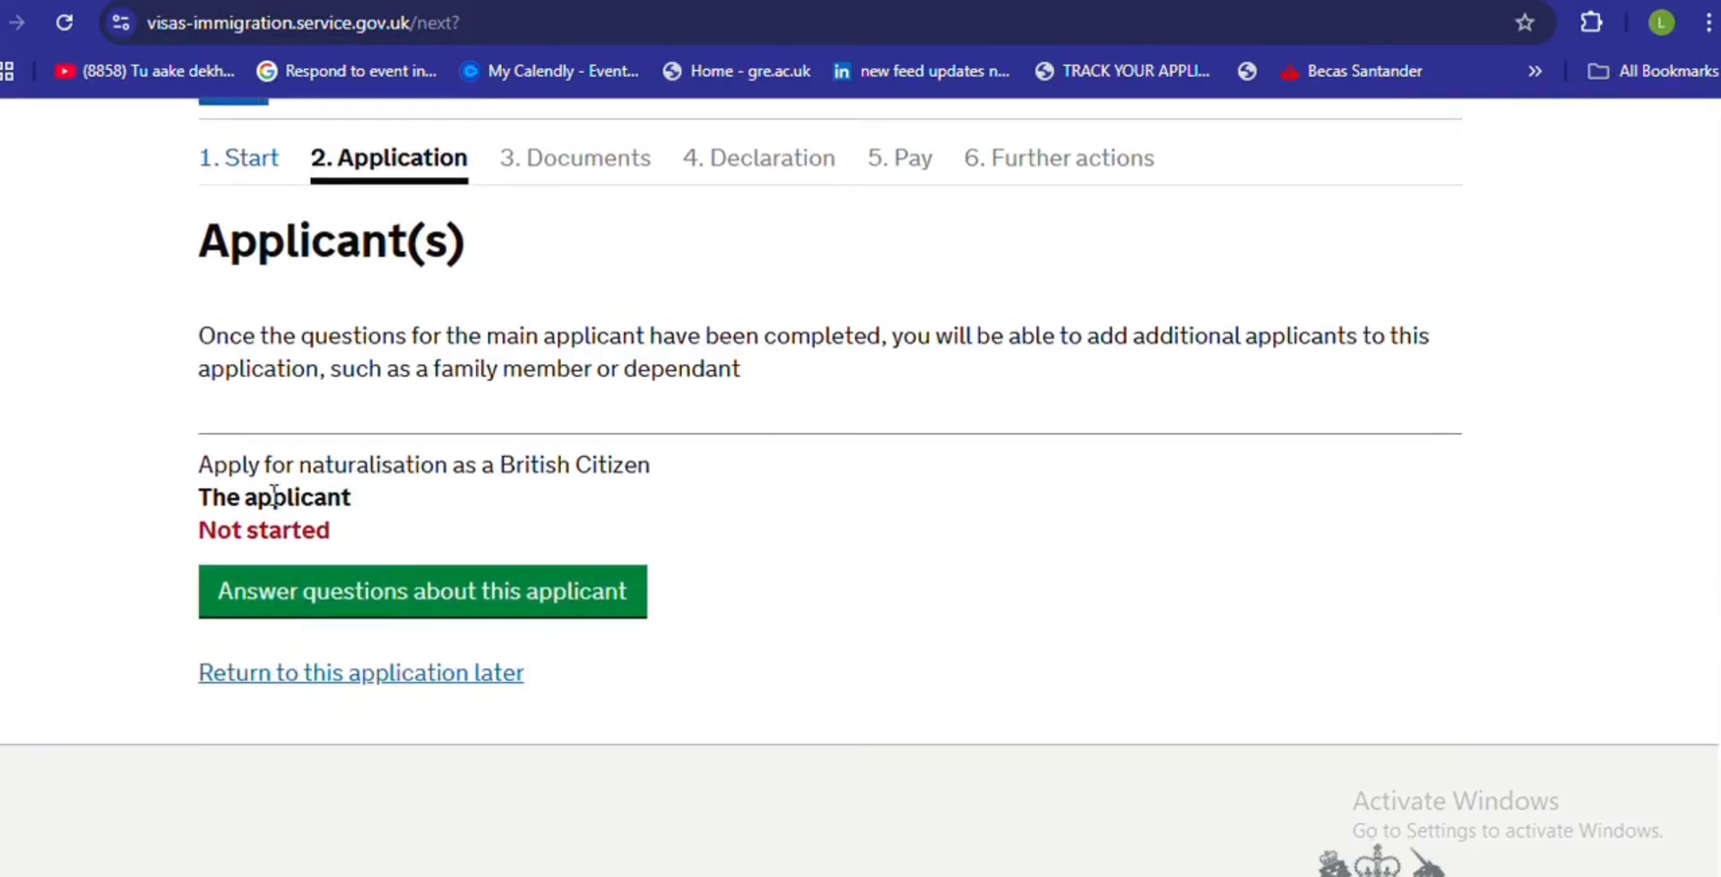
- Start the applicant's questions and answer No to completing the form for someone else
click(433, 605)
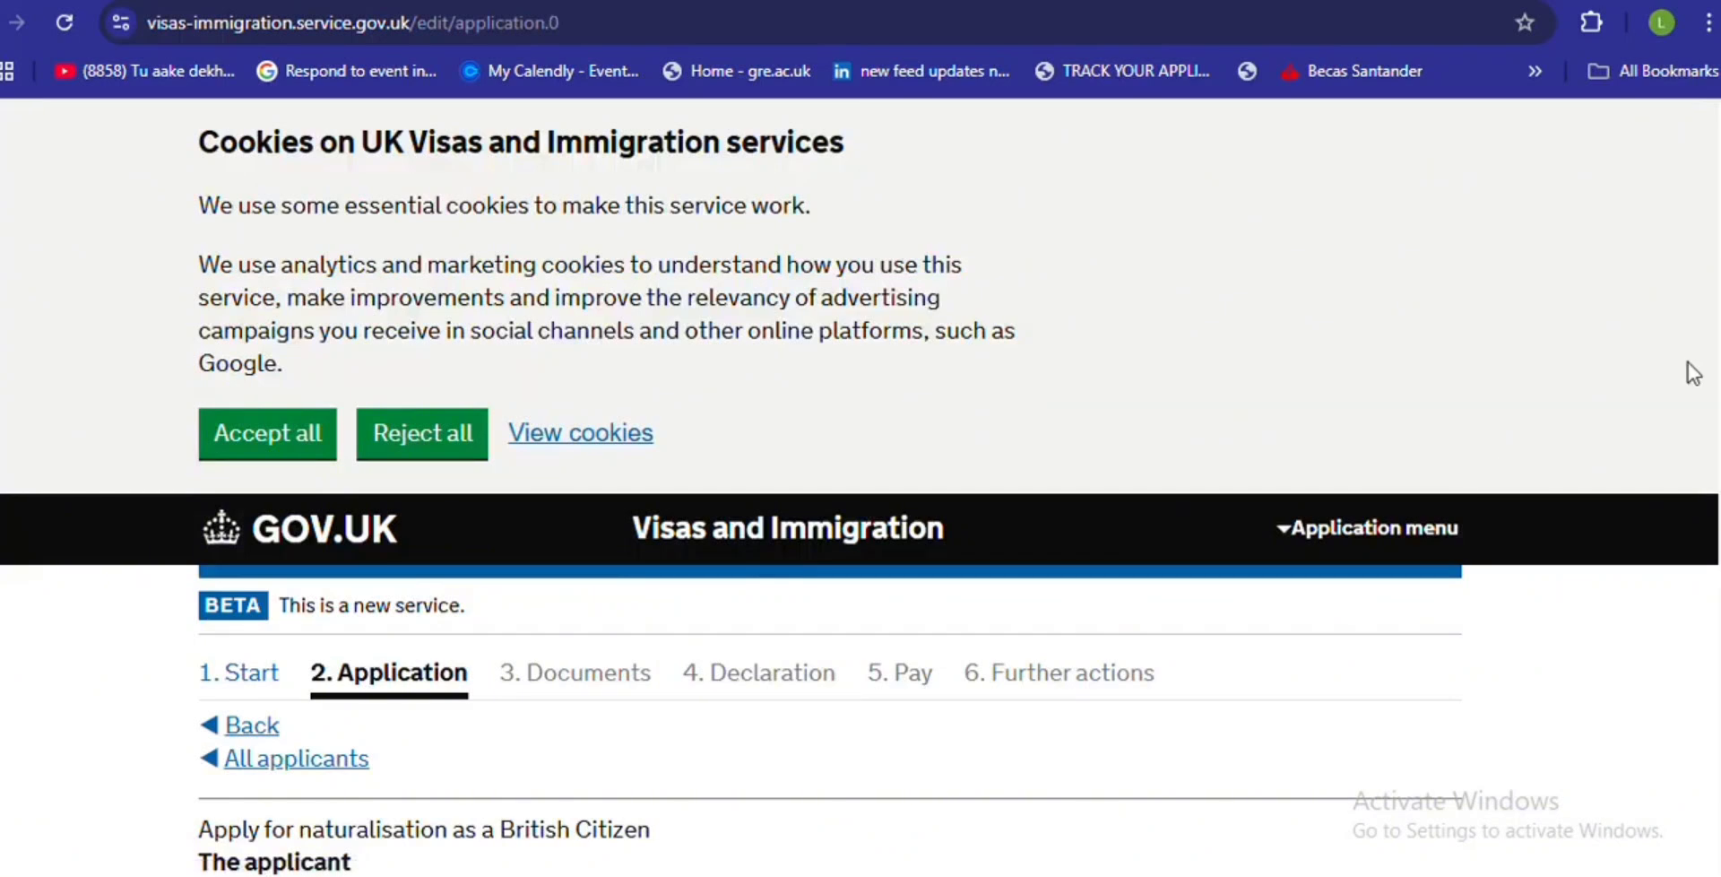
scroll(861, 484, down, 6)
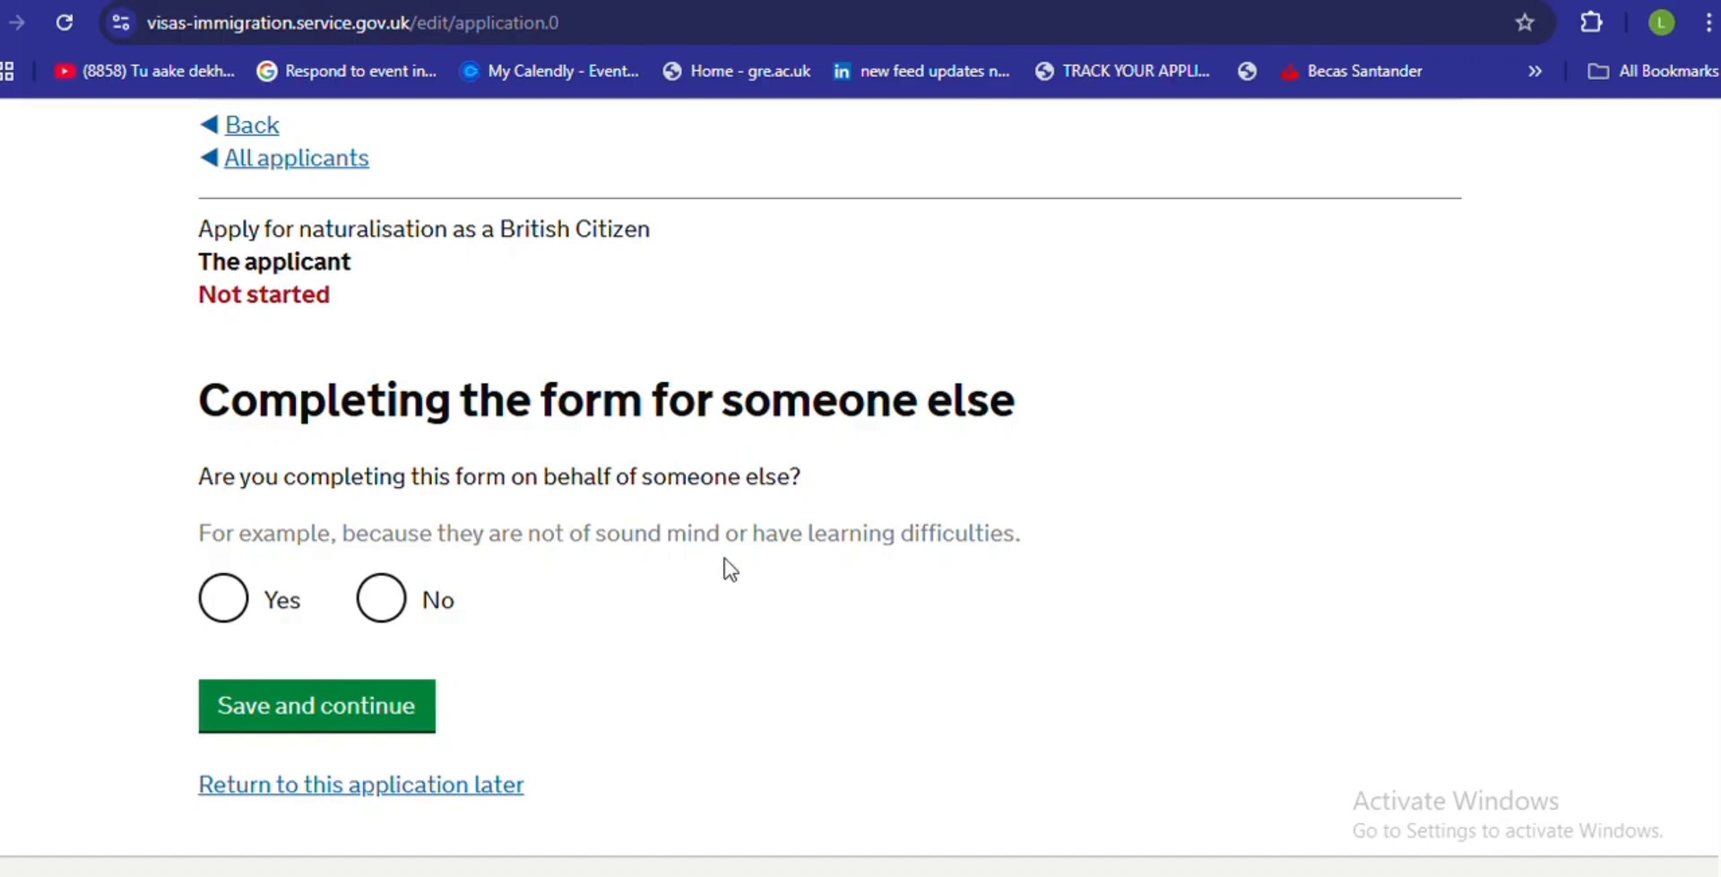
click(380, 620)
click(380, 710)
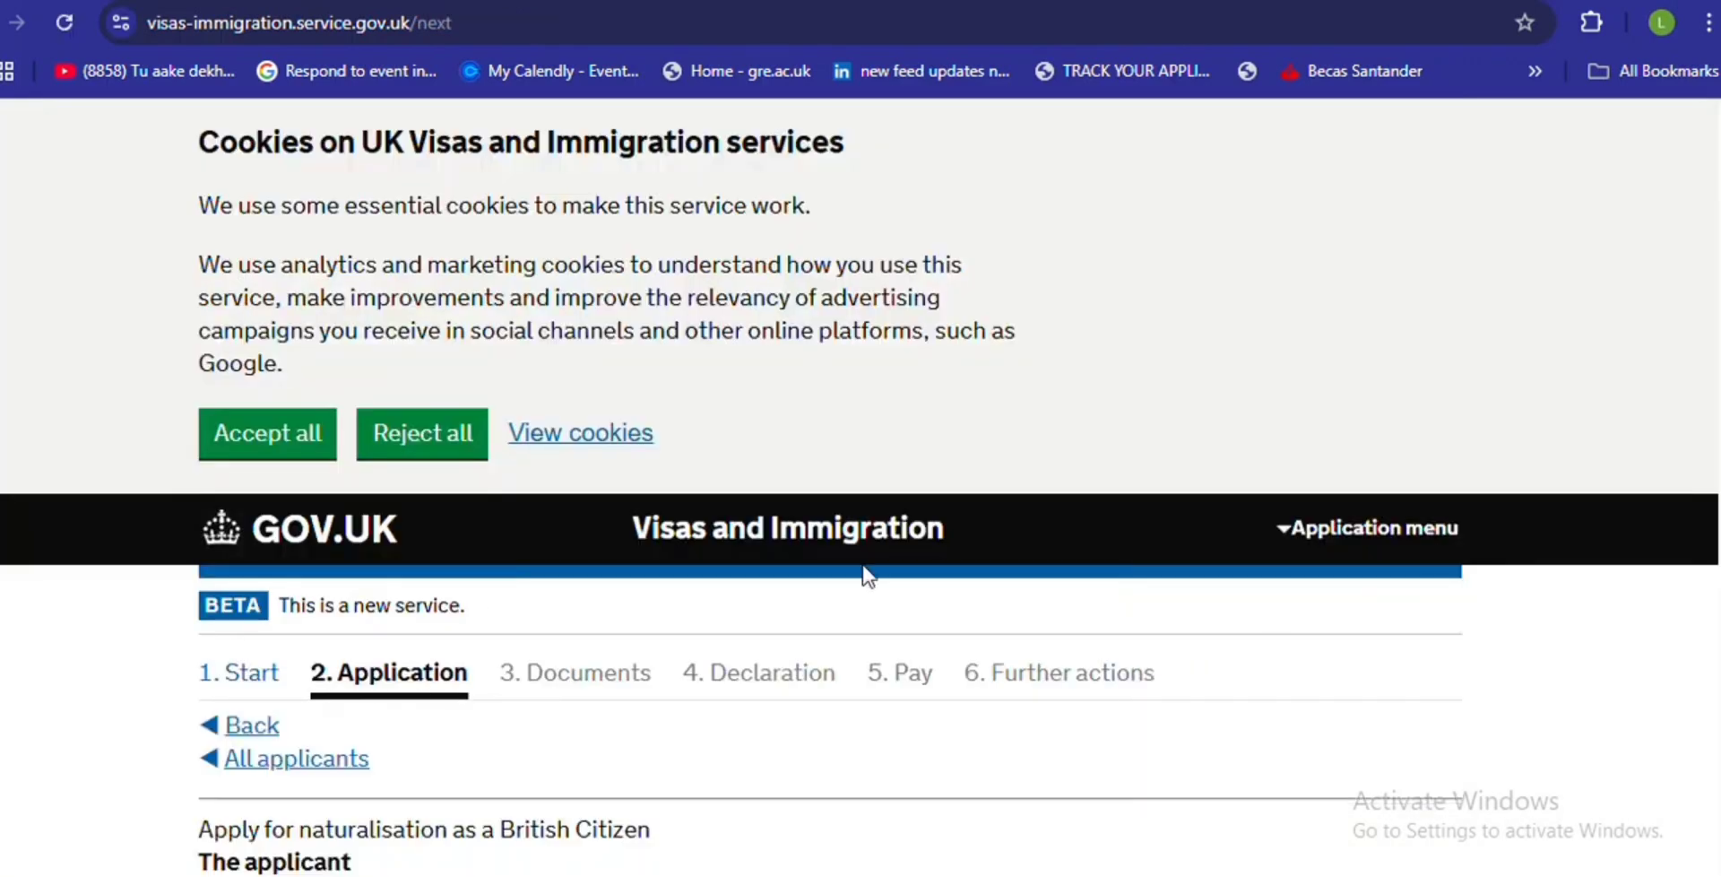
scroll(740, 657, down, 10)
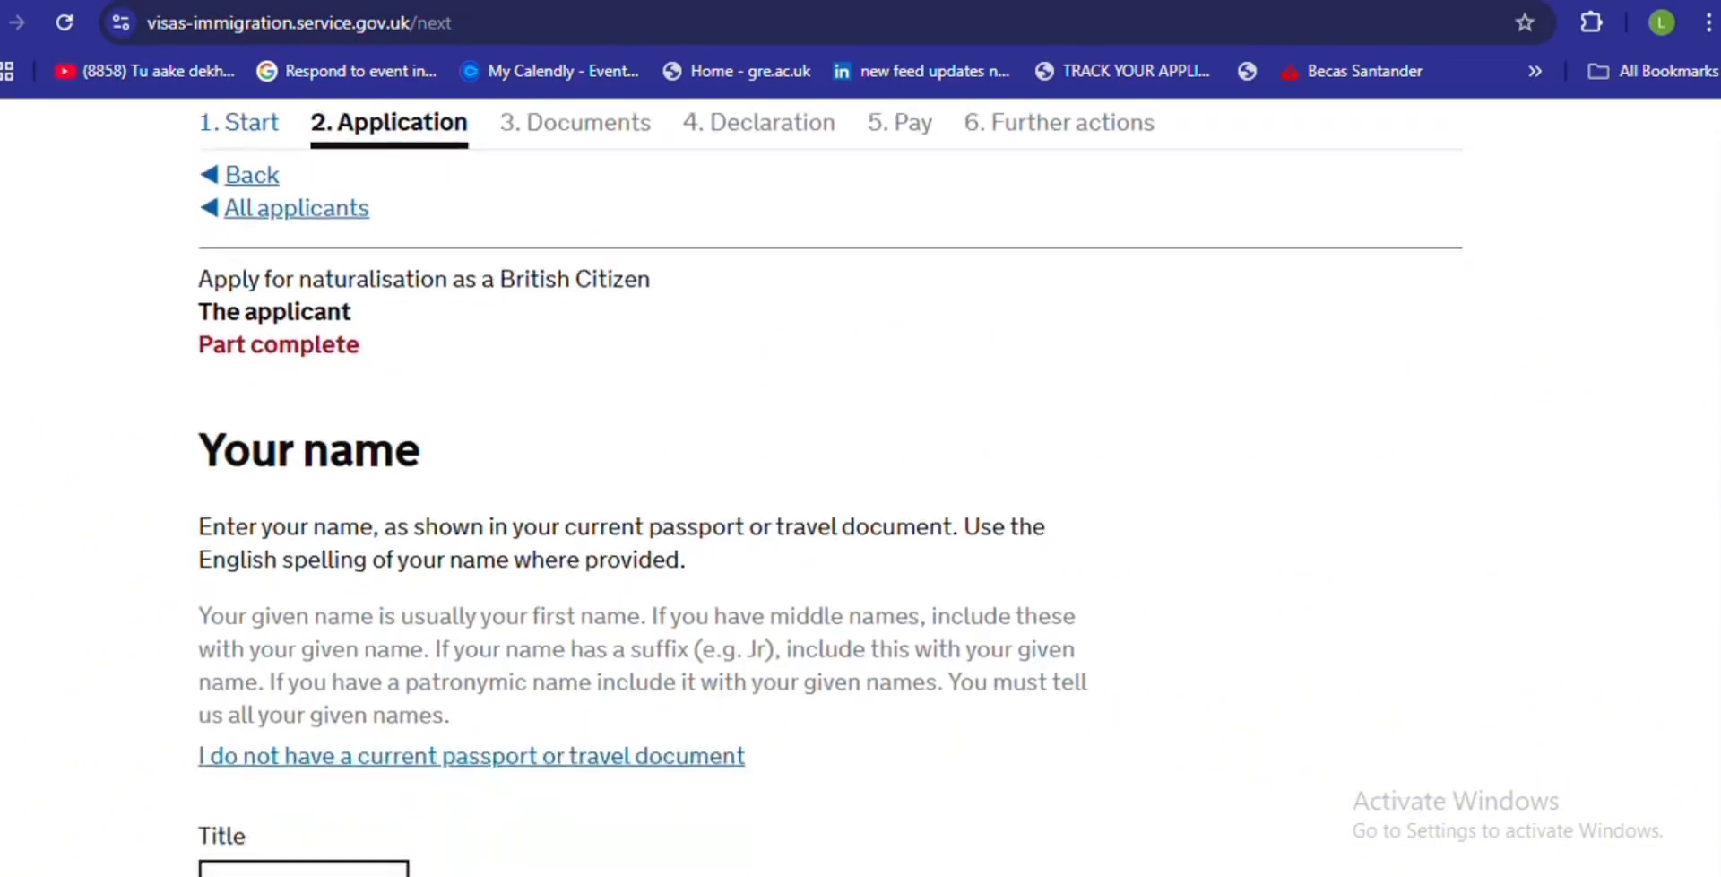
- Set the title to Mr, enter placeholder given and family names, and save
click(359, 612)
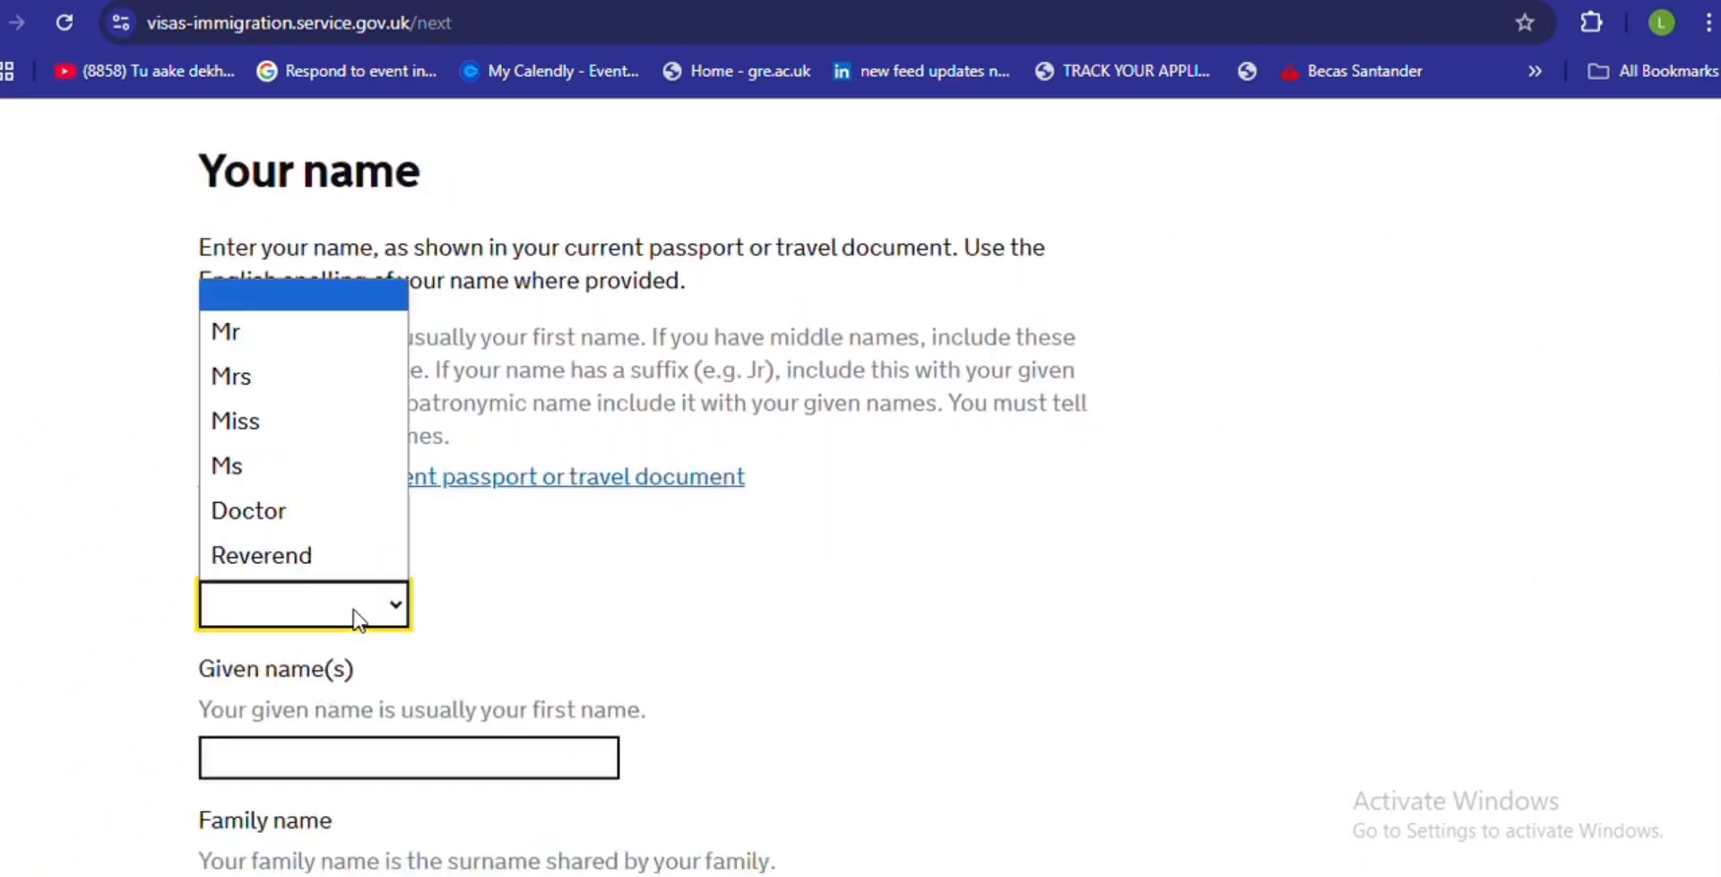
click(299, 342)
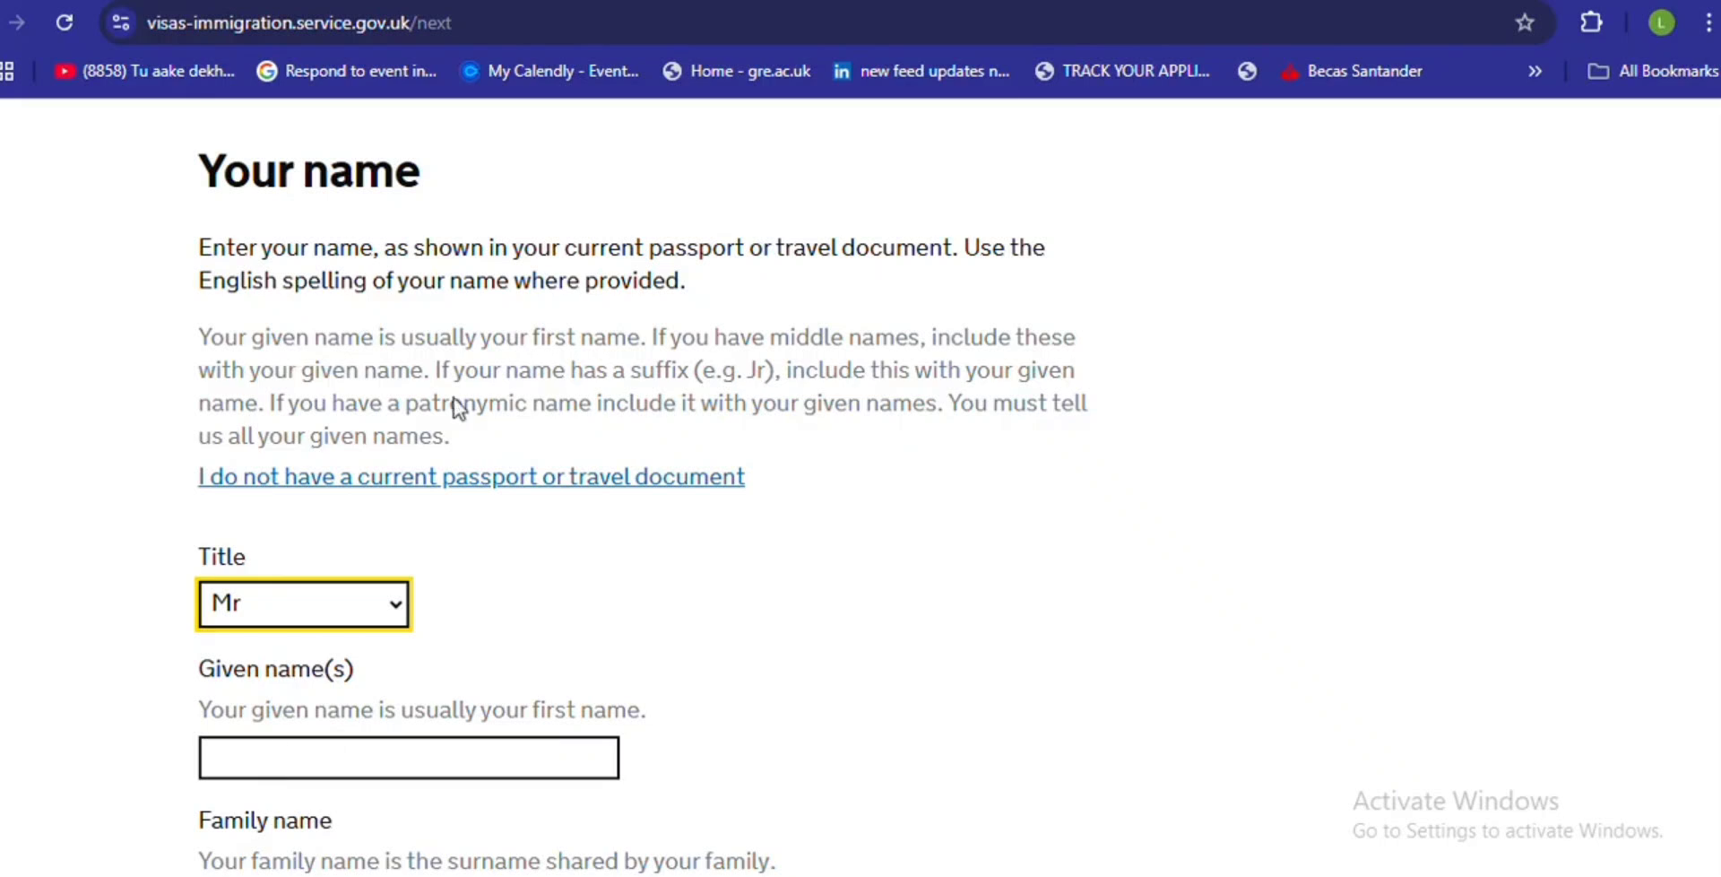
click(695, 4)
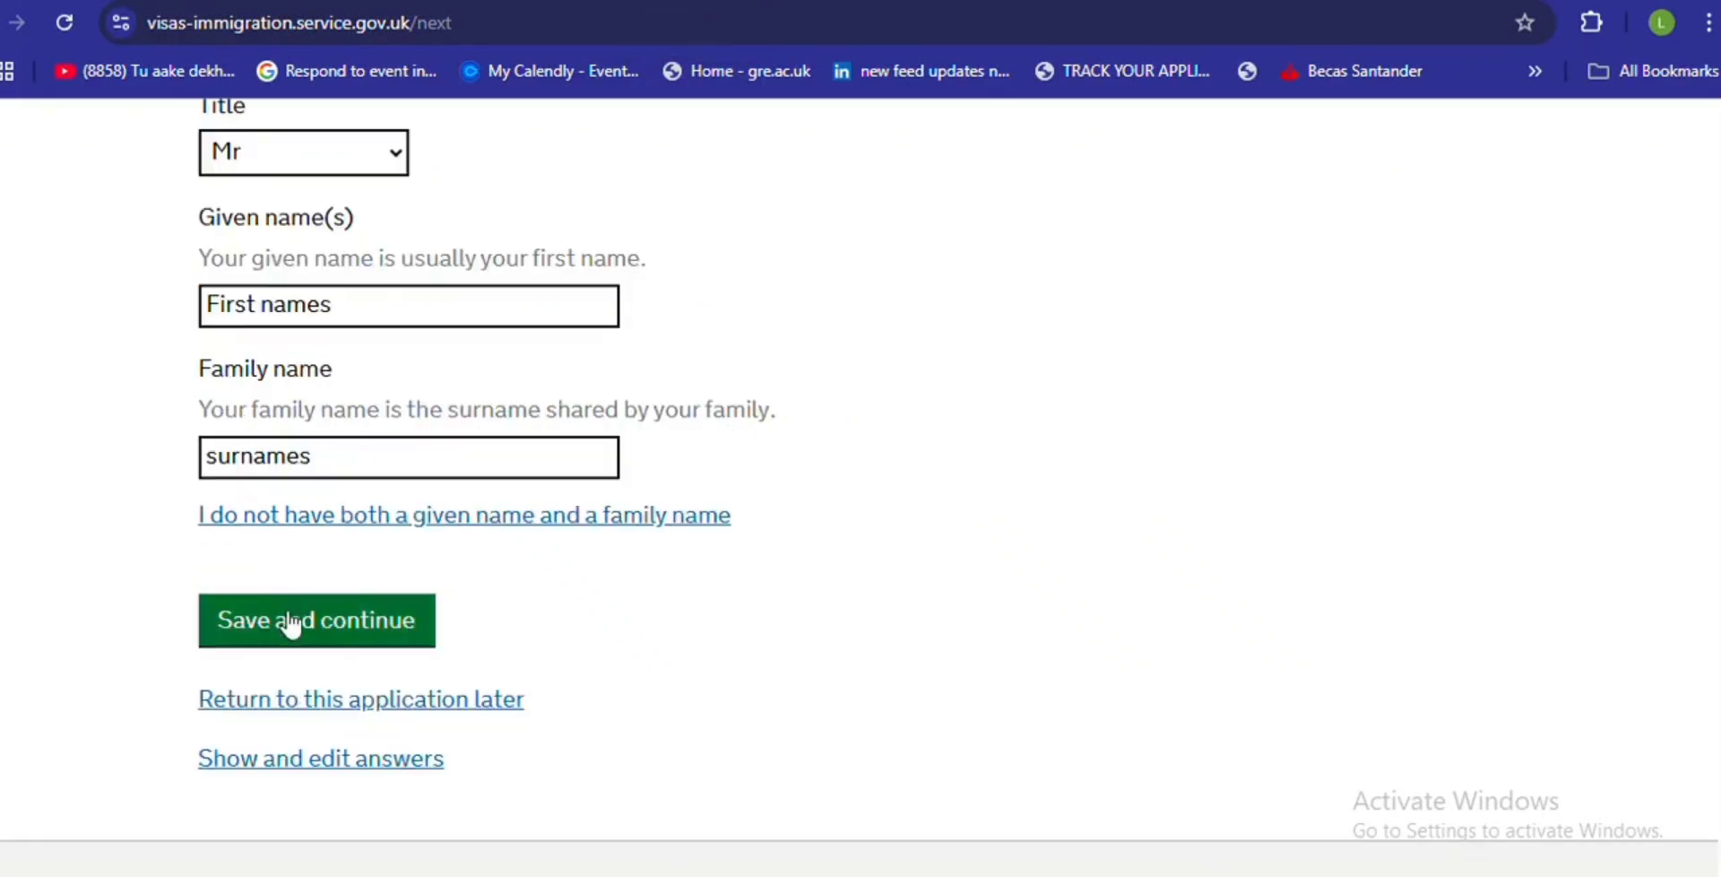
click(289, 634)
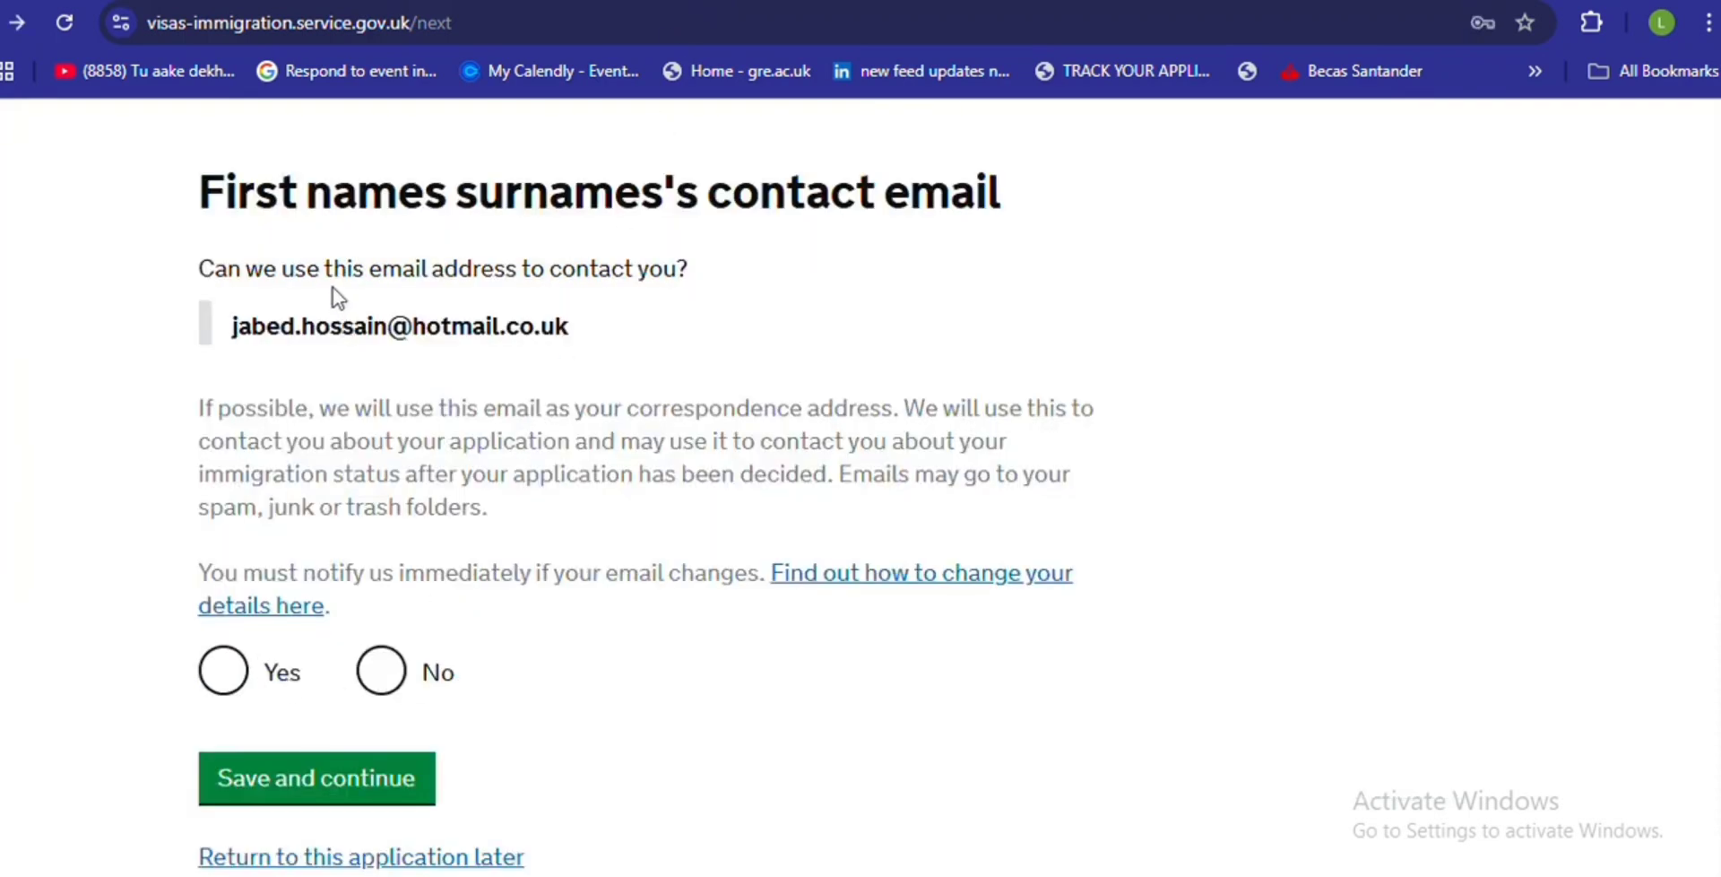
- Decline the registration email and submit 'email@me' as an alternative contact email
click(386, 690)
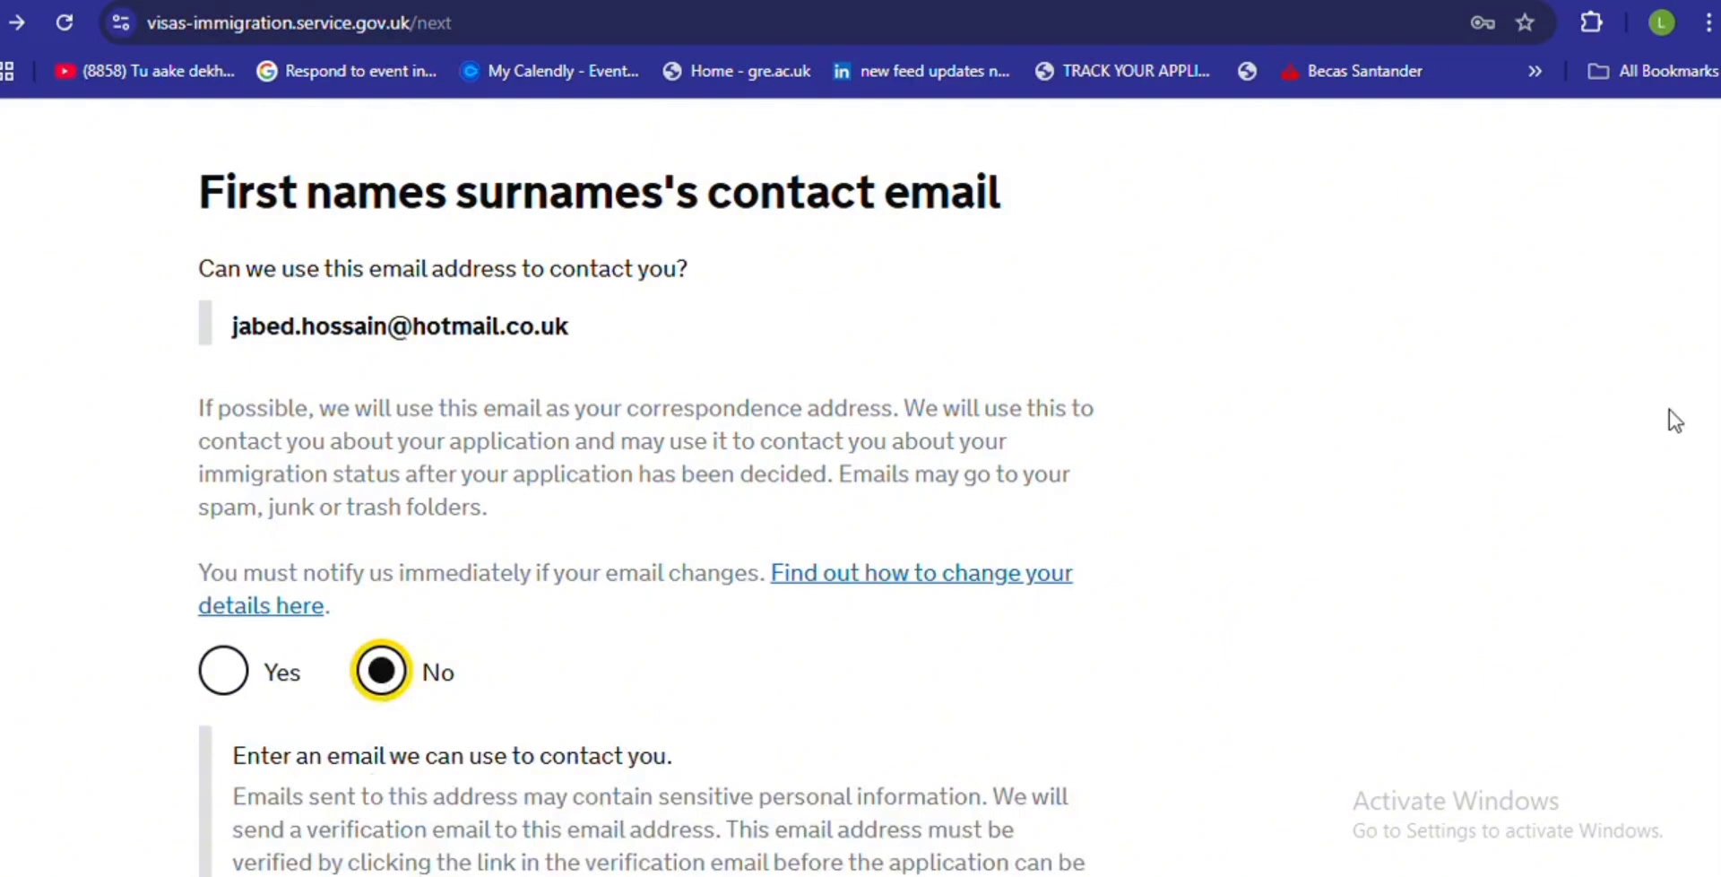
scroll(1712, 552, down, 4)
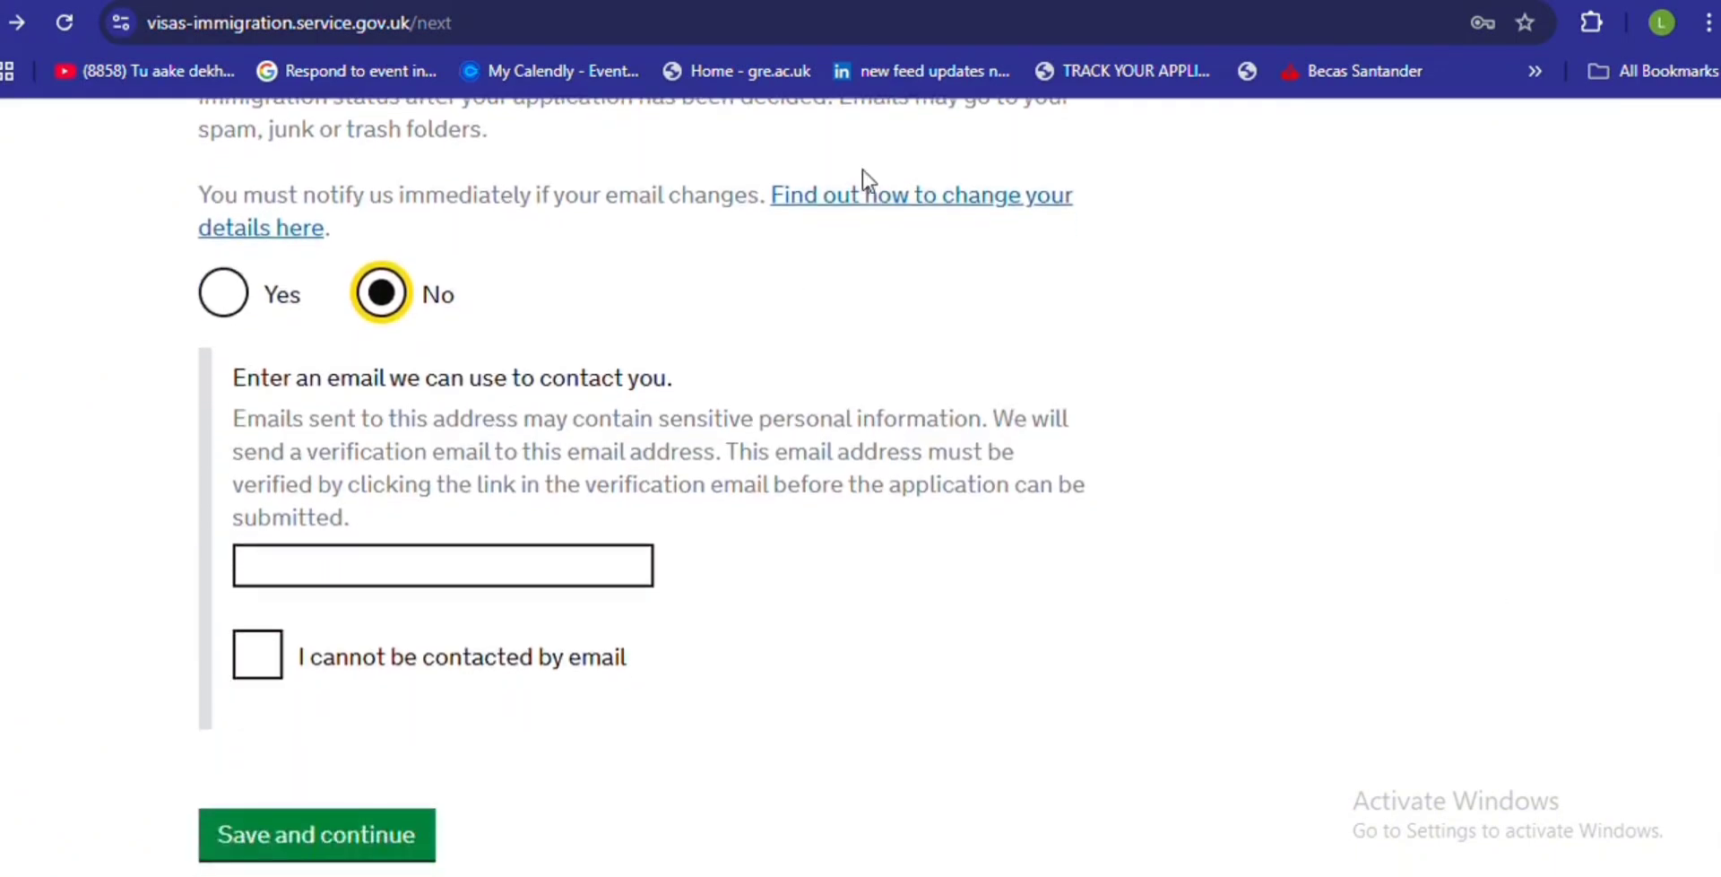
key(Tab)
text(email@me)
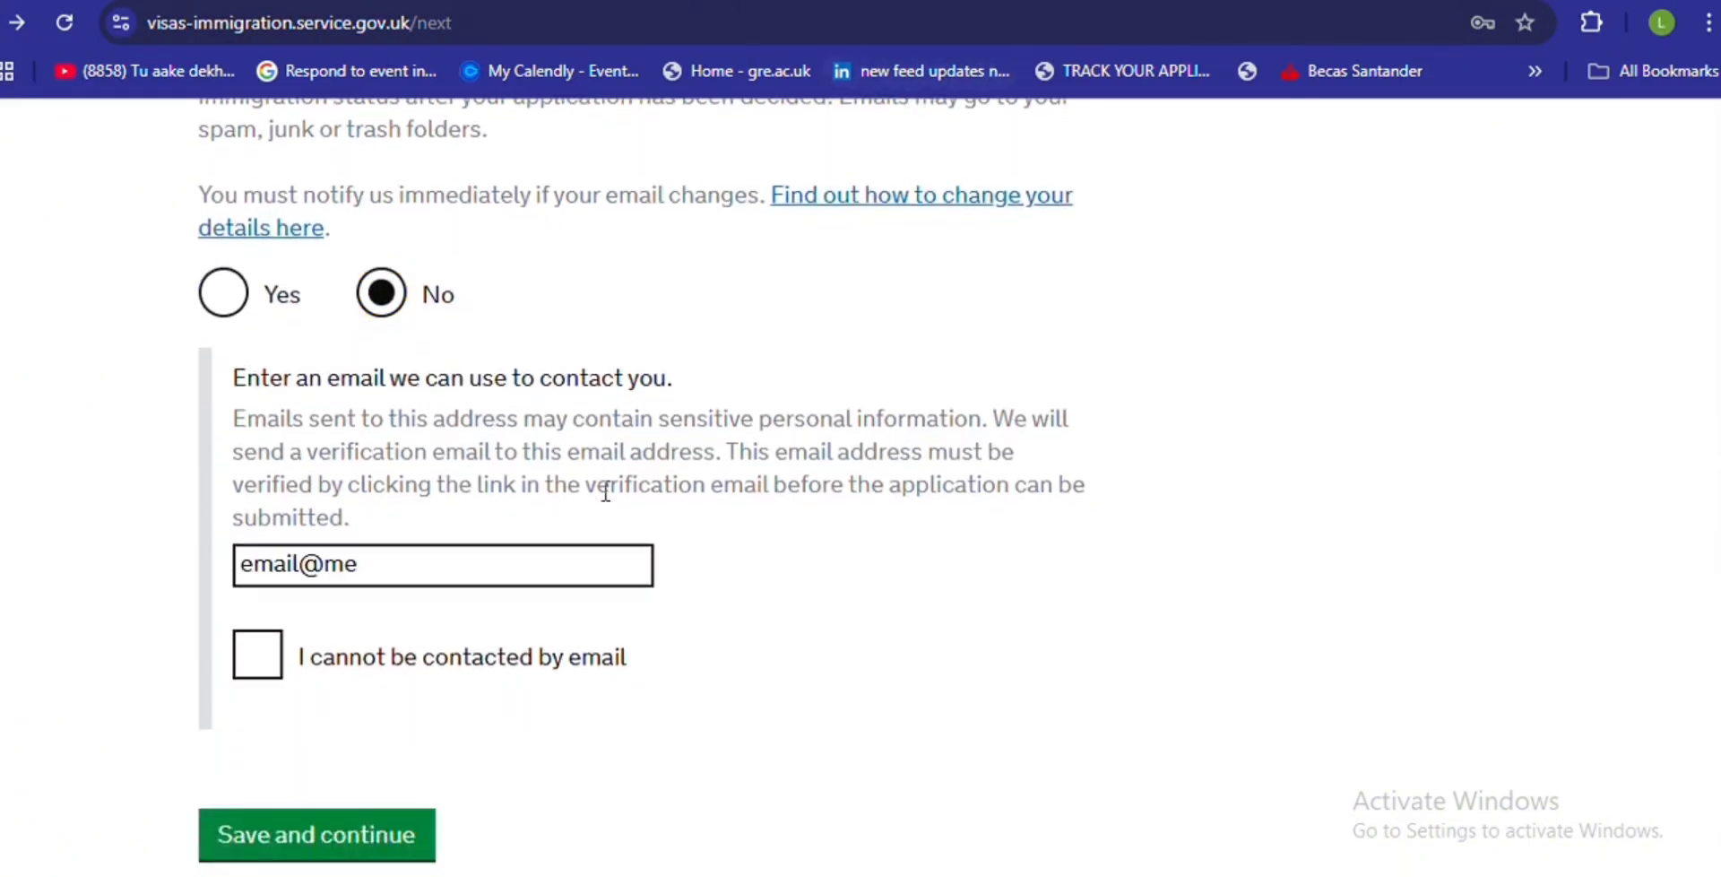
click(299, 852)
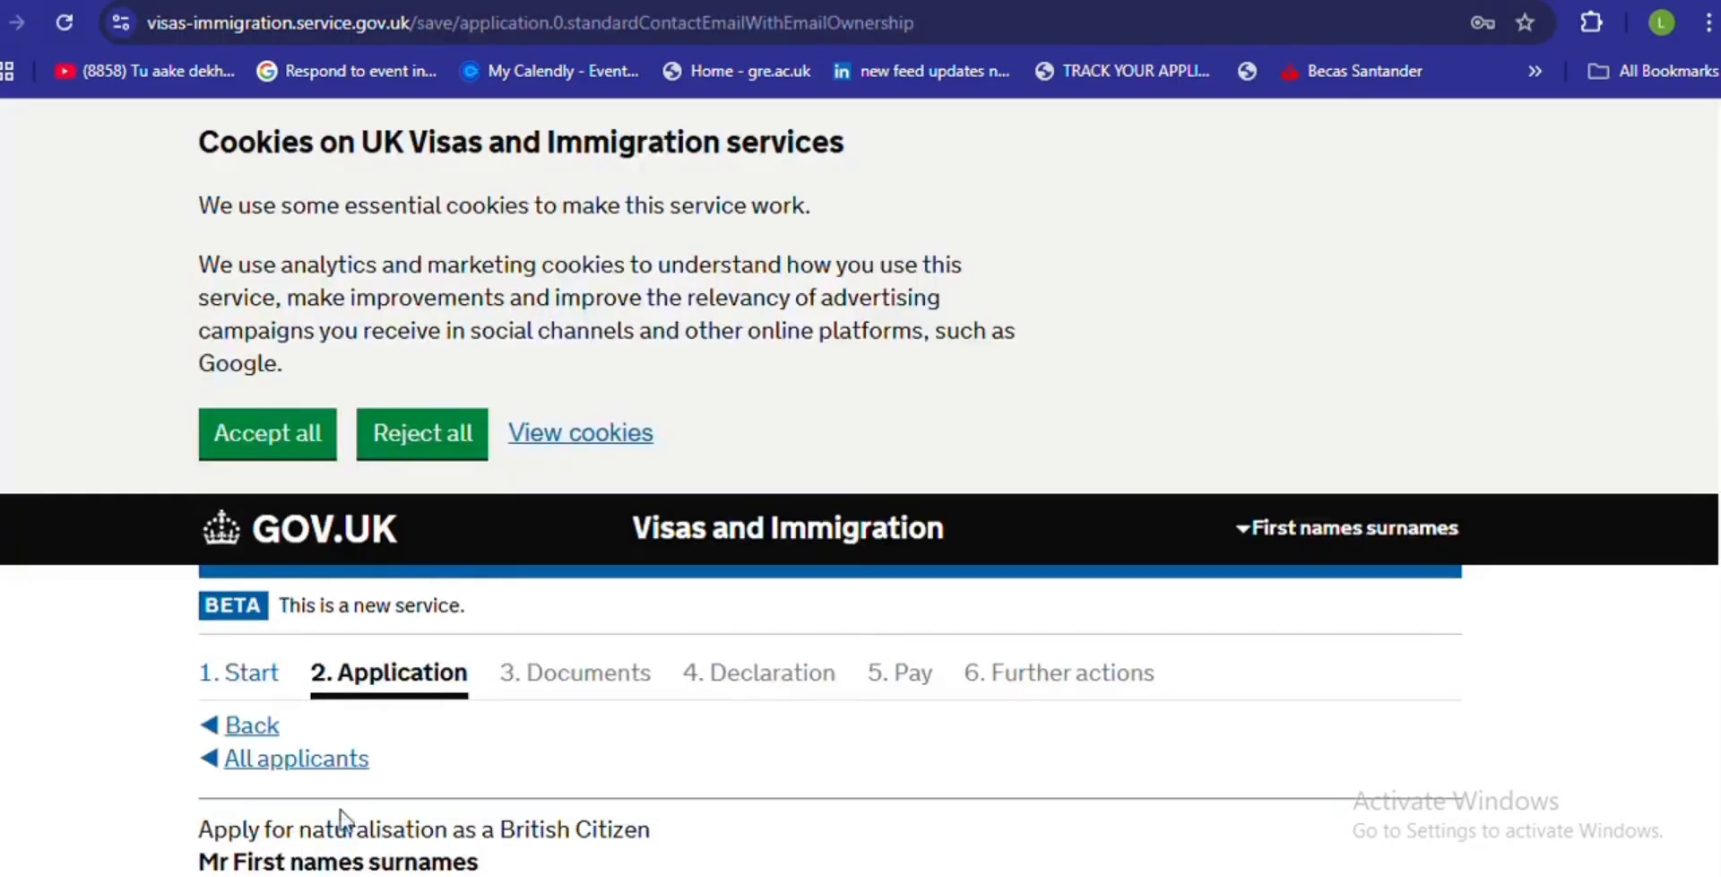
- After the error, switch the contact-email answer to Yes and save
scroll(860, 490, down, 5)
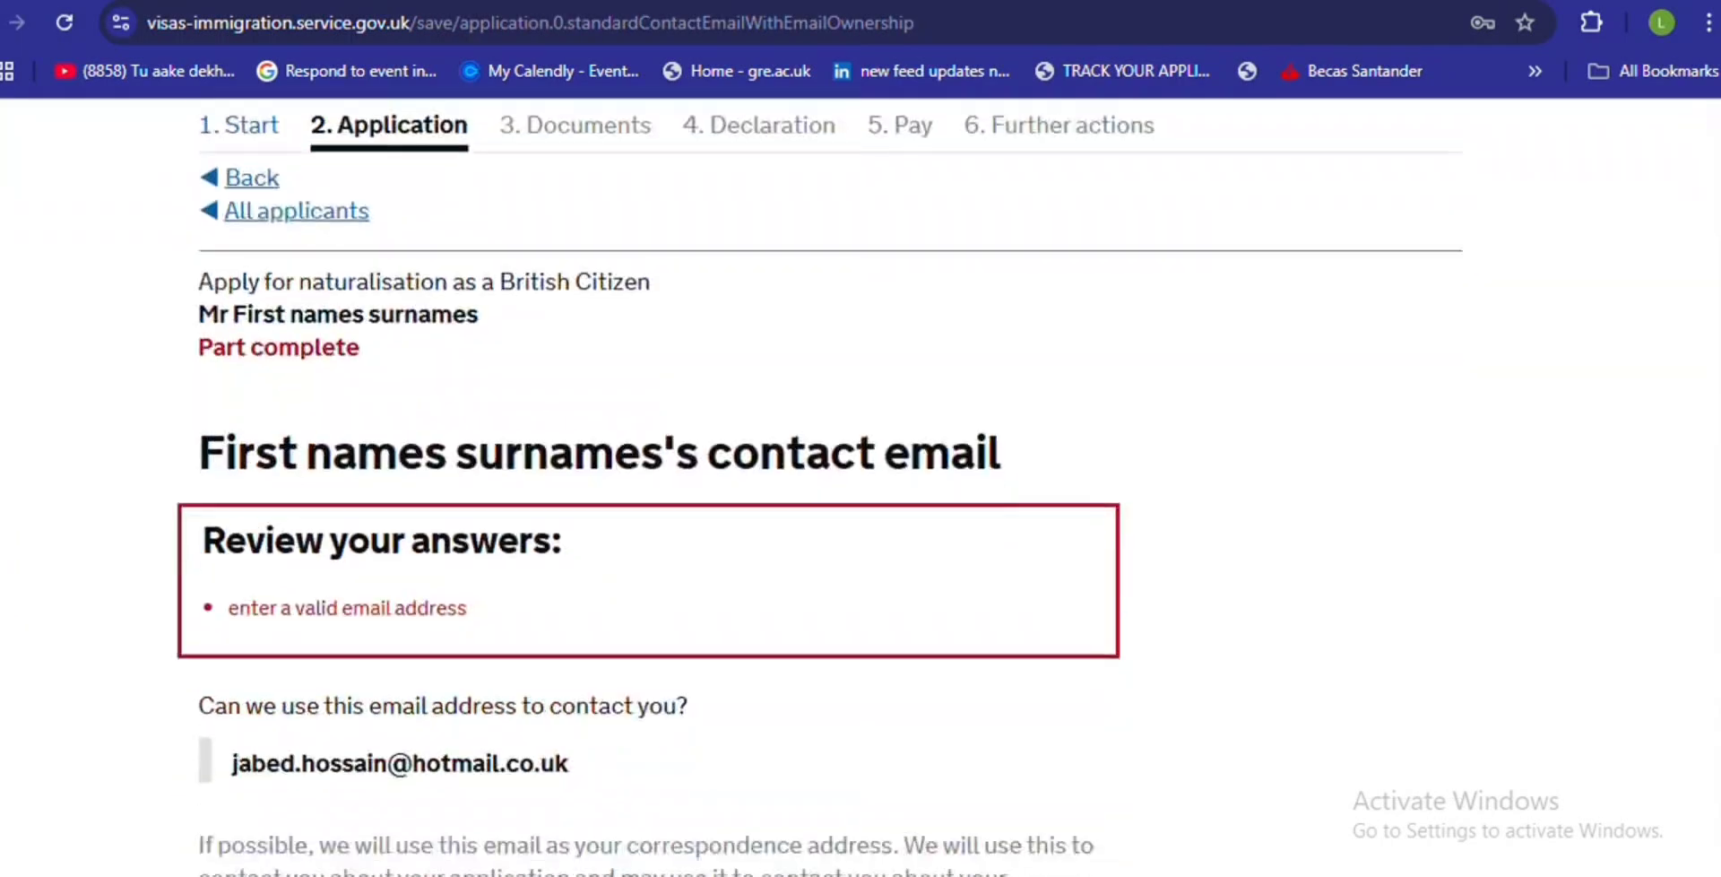
scroll(860, 490, down, 4)
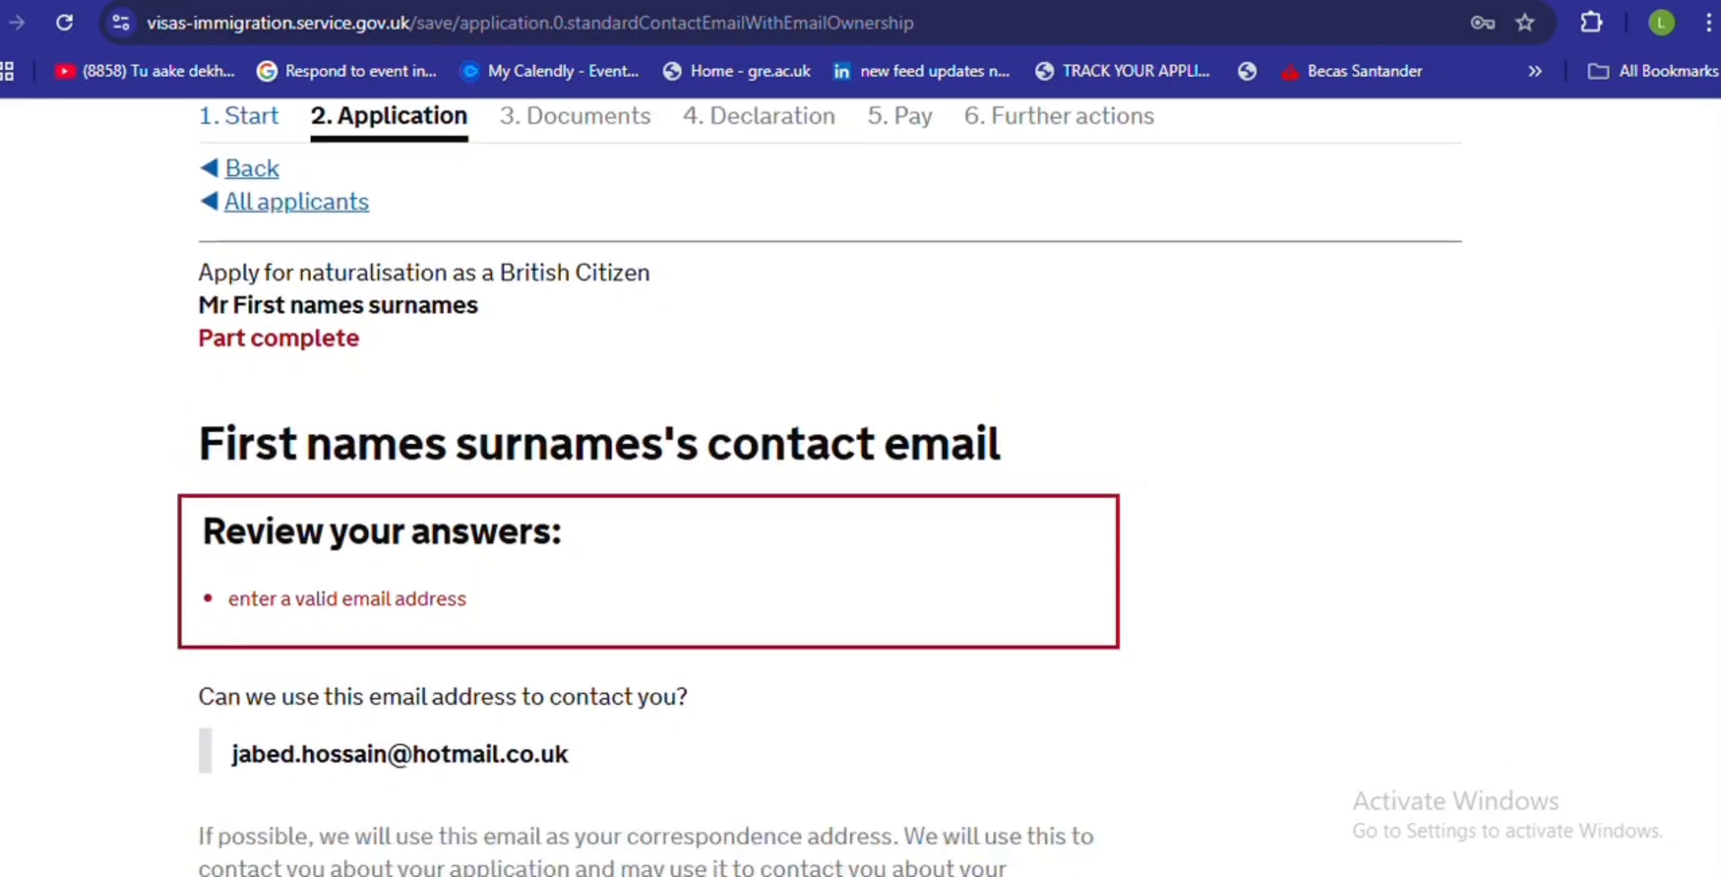
scroll(1679, 300, up, 4)
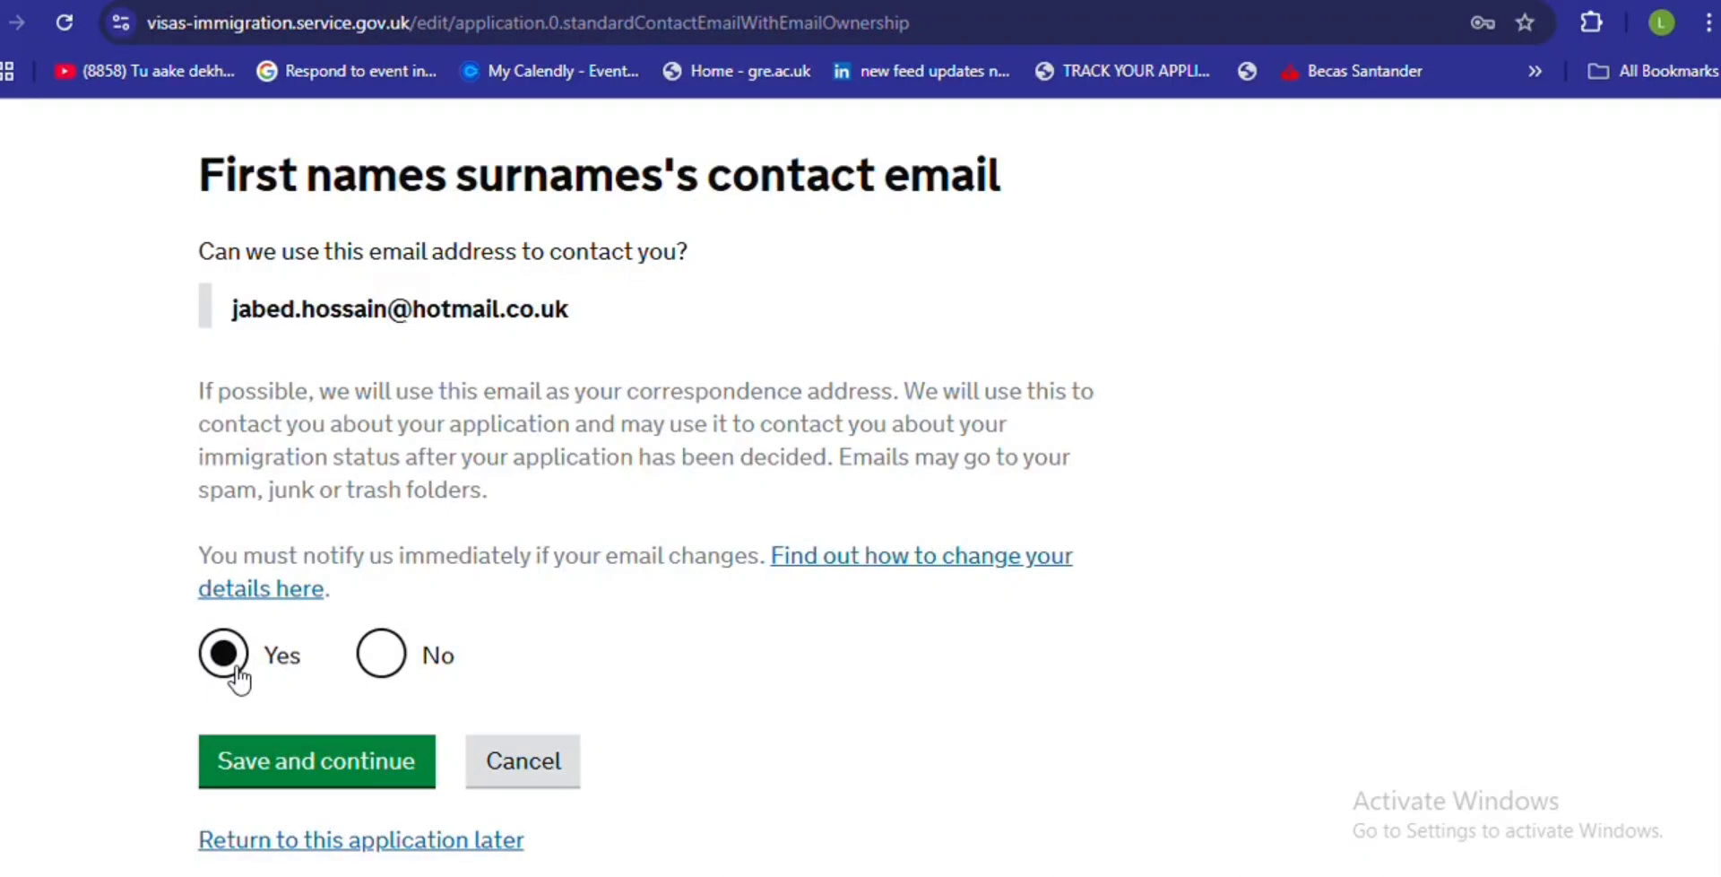
click(283, 760)
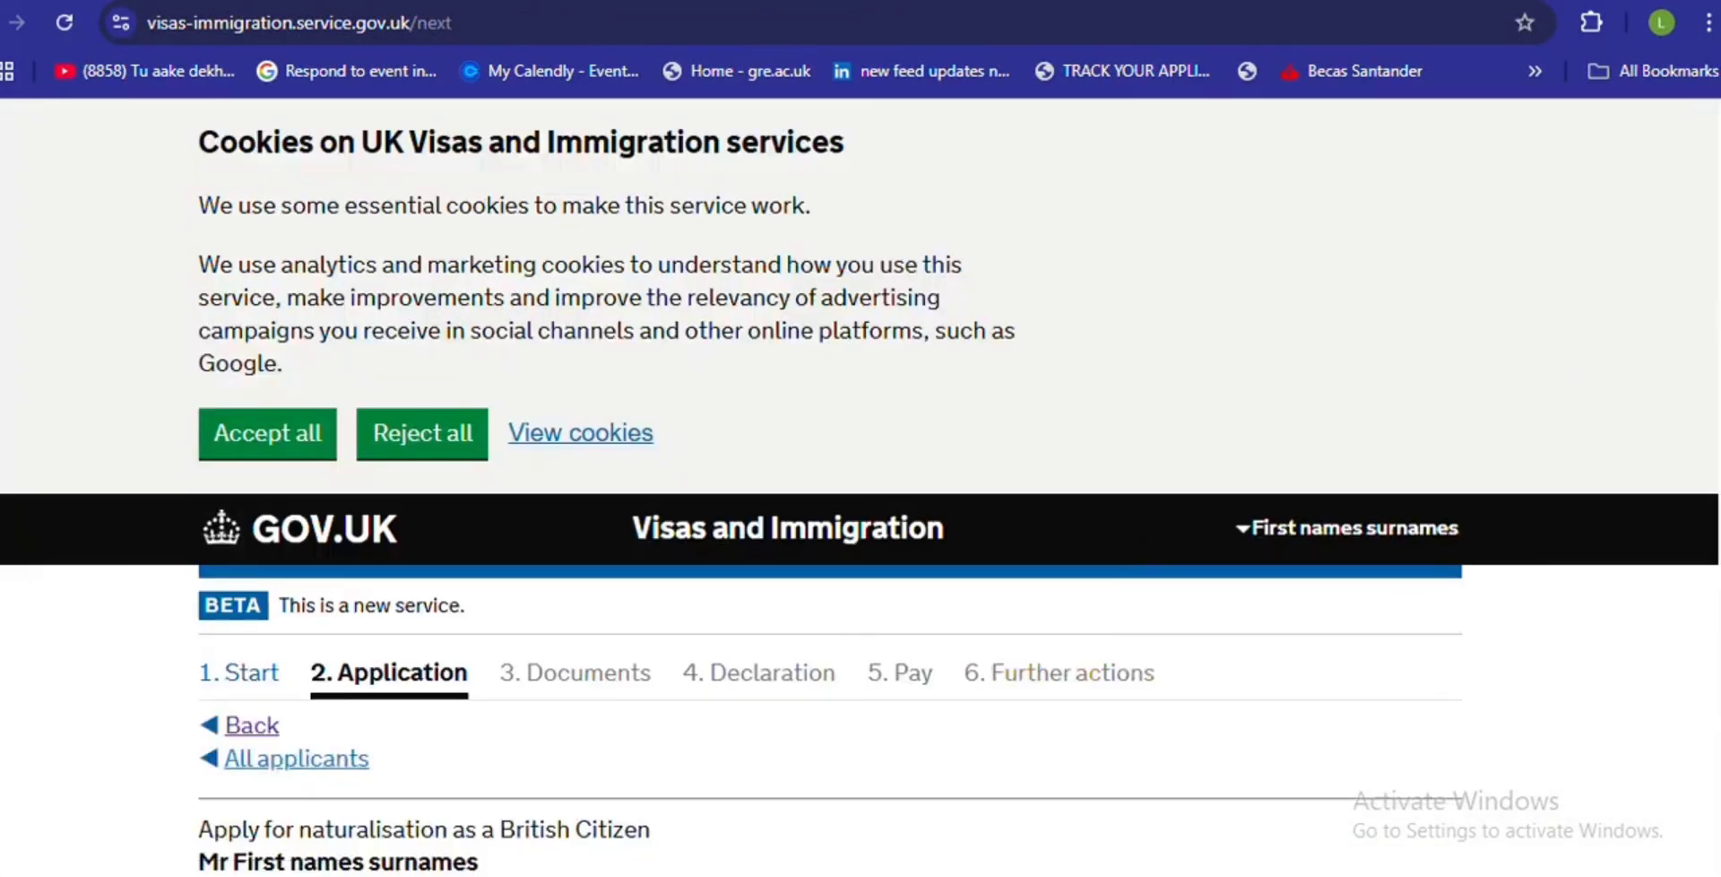
- Save the contact telephone number, marked for use whilst in the UK
scroll(1708, 610, down, 10)
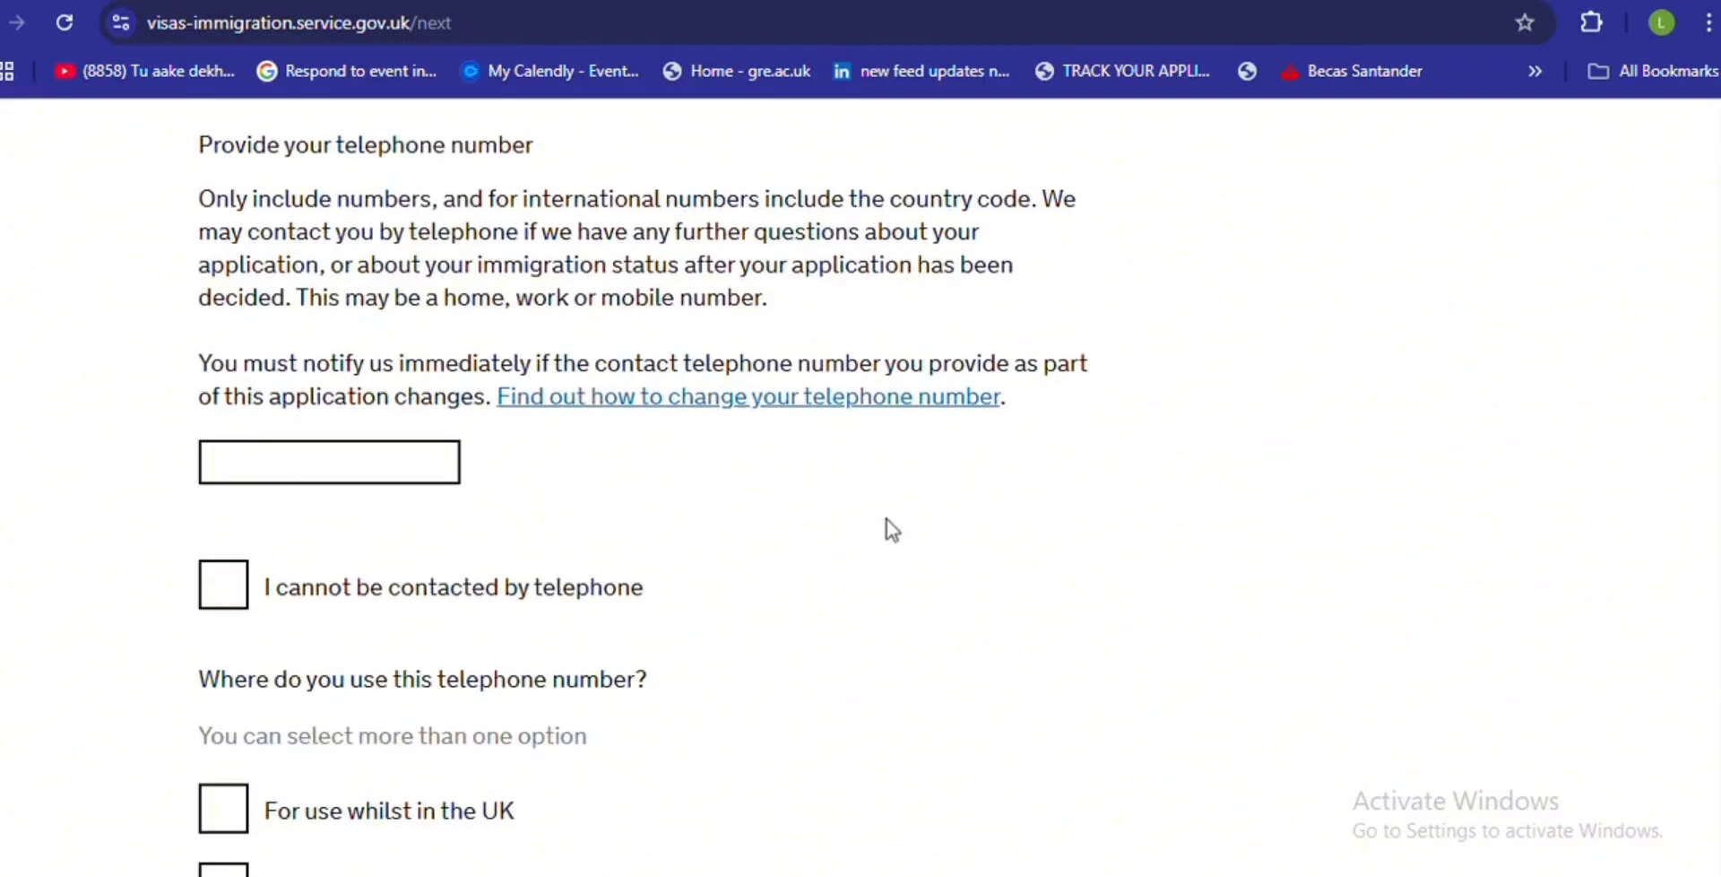
click(295, 478)
text(0)
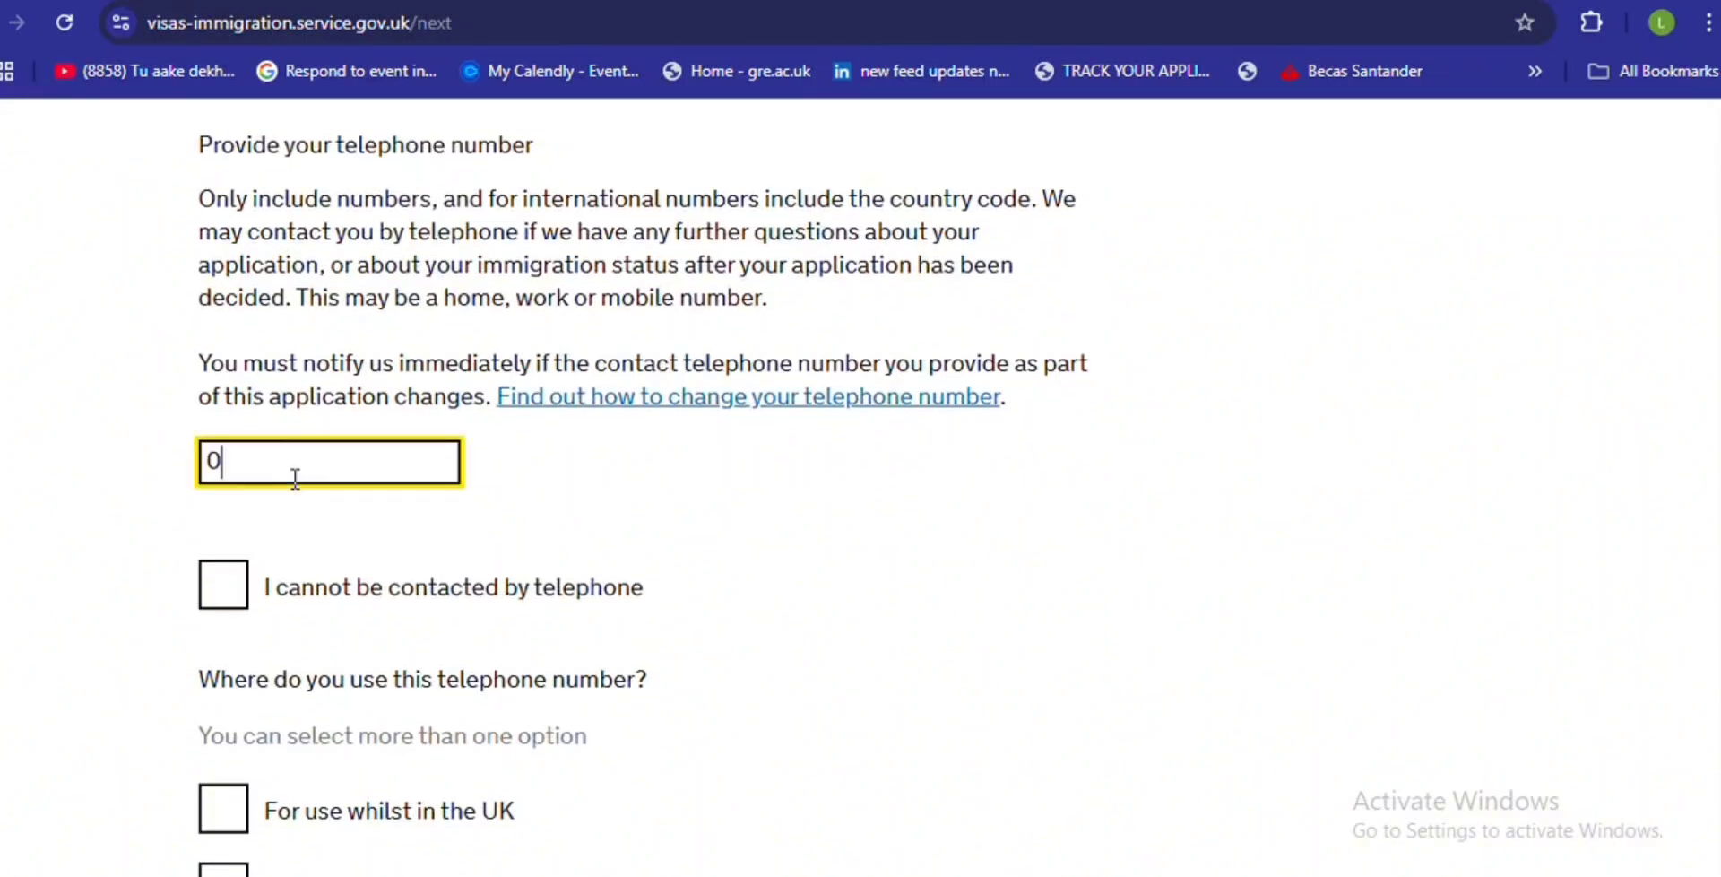
text(740000000)
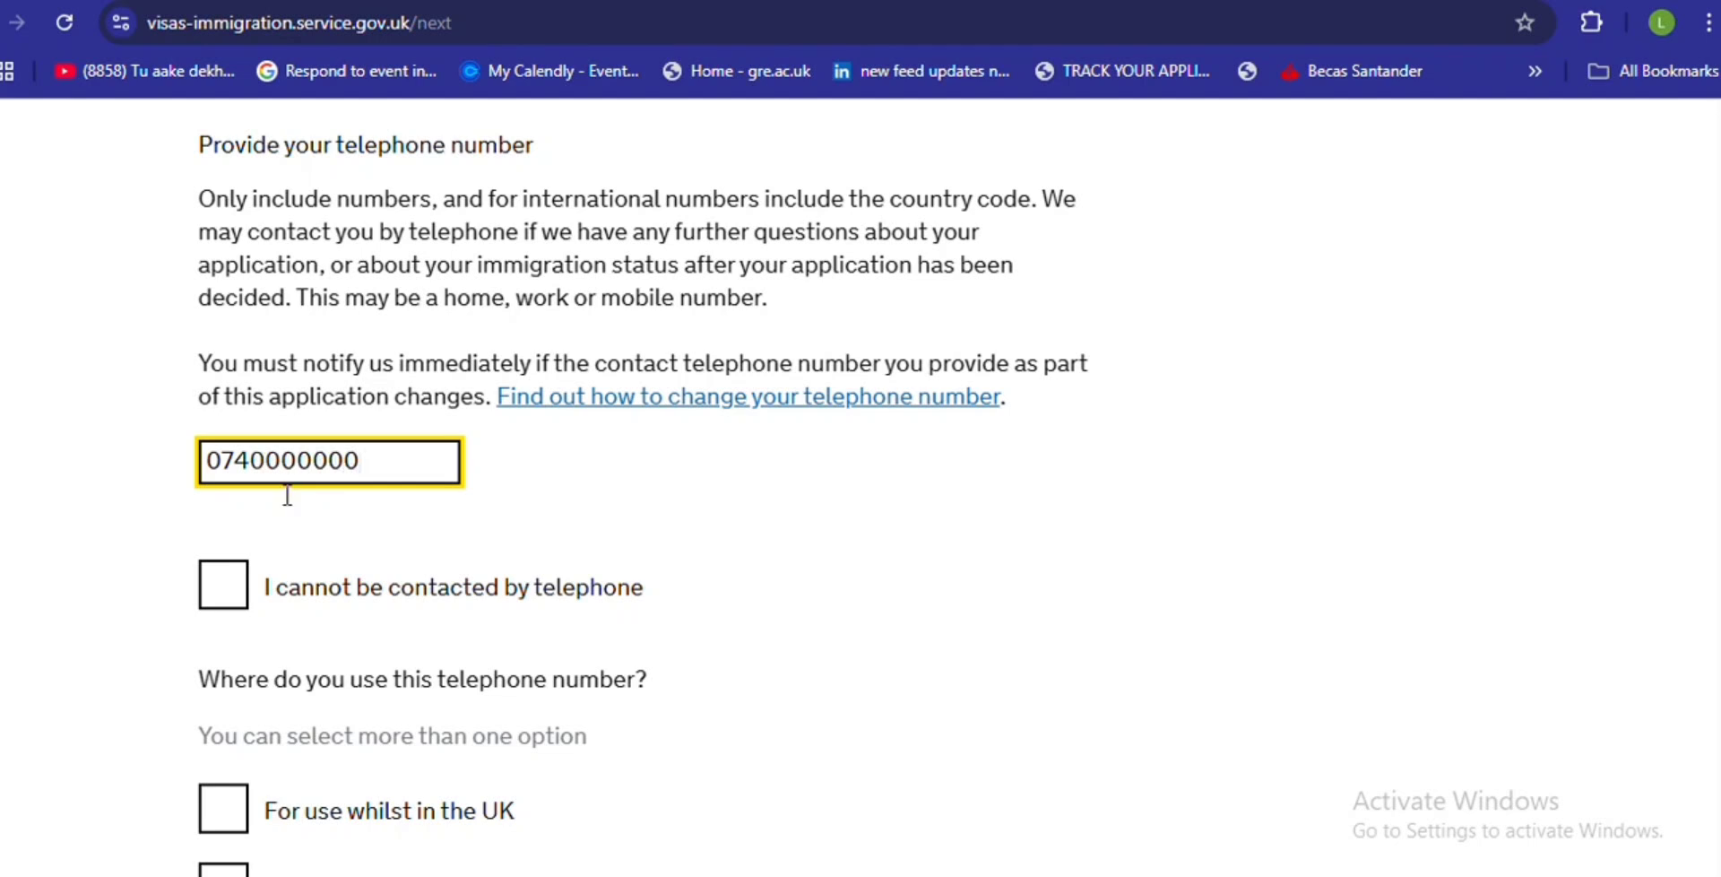
click(226, 809)
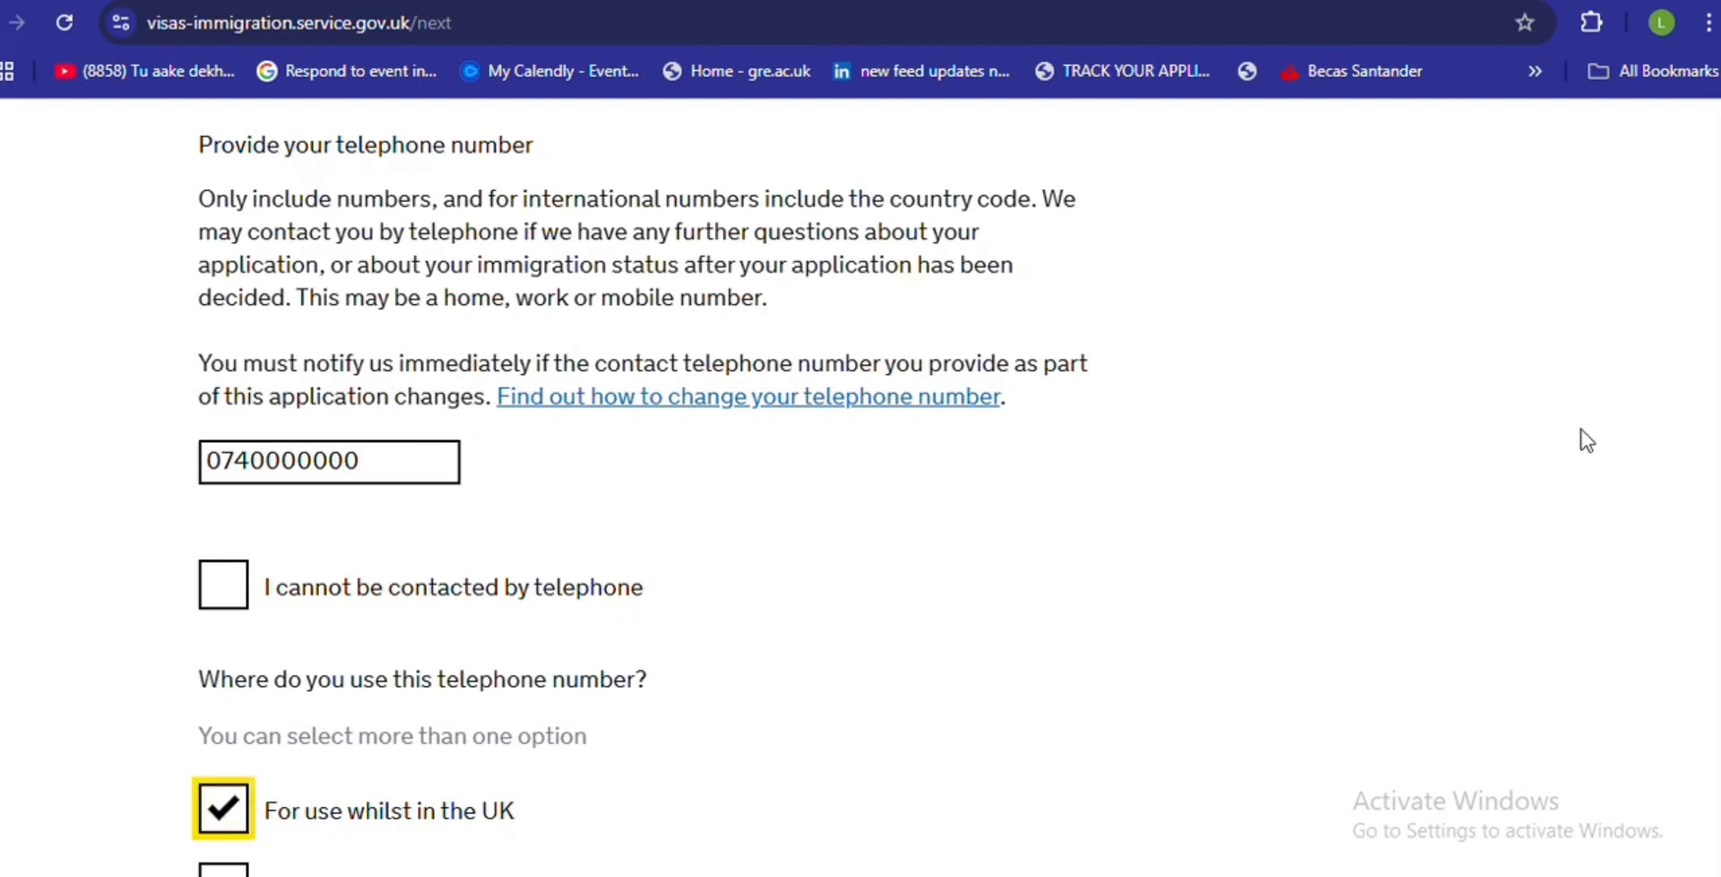
scroll(1701, 684, down, 5)
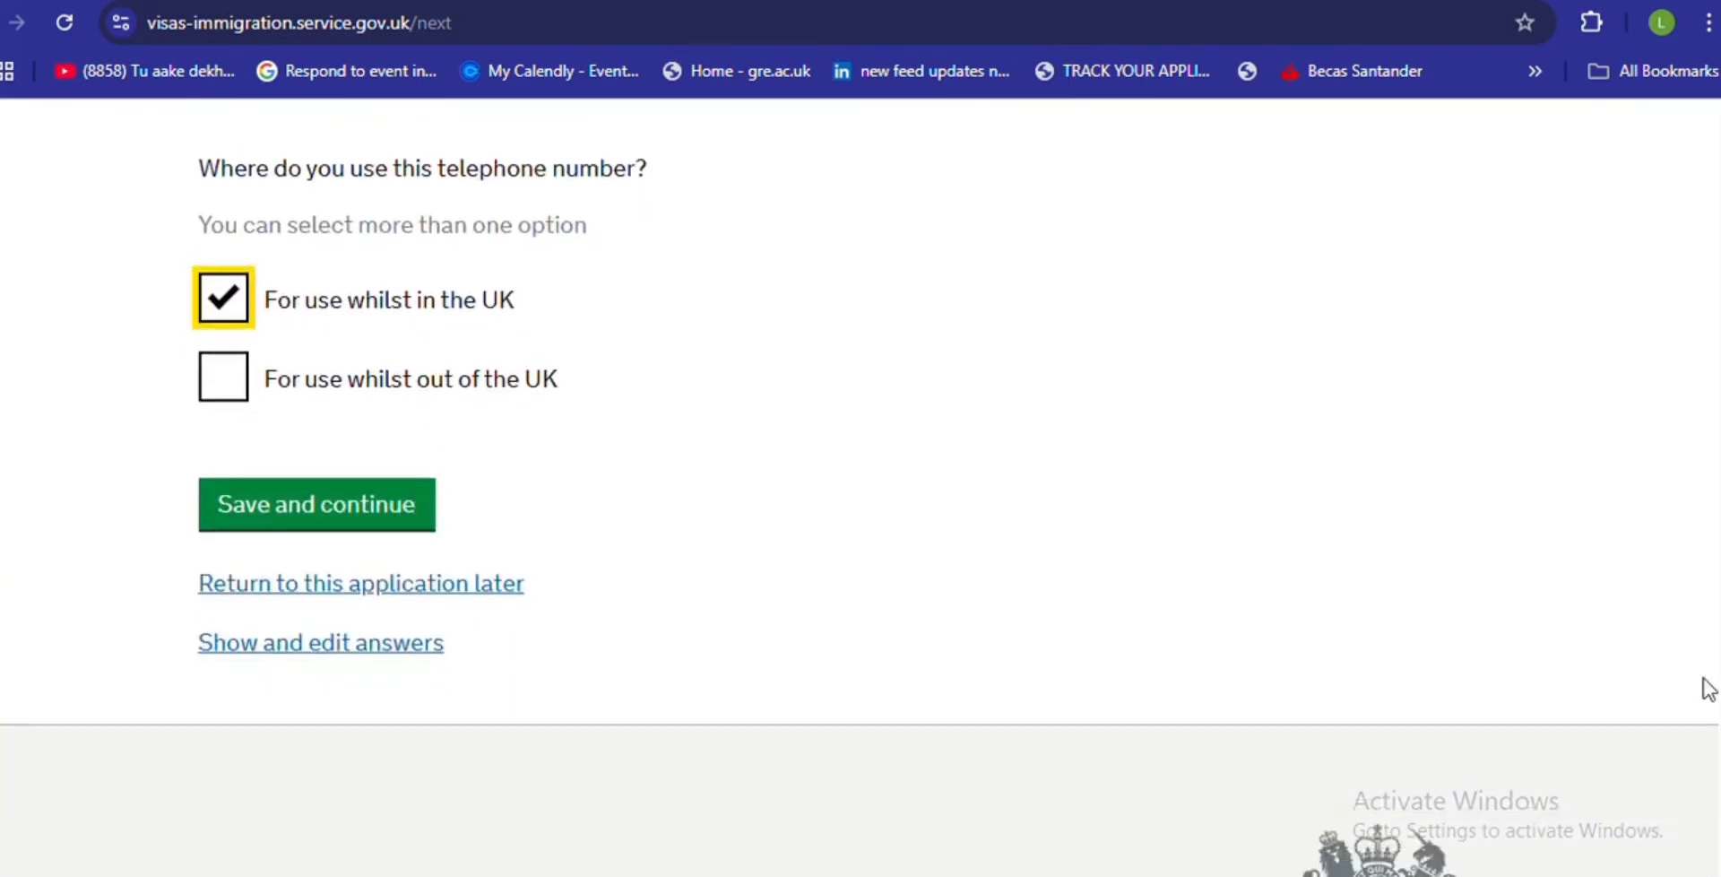
click(373, 529)
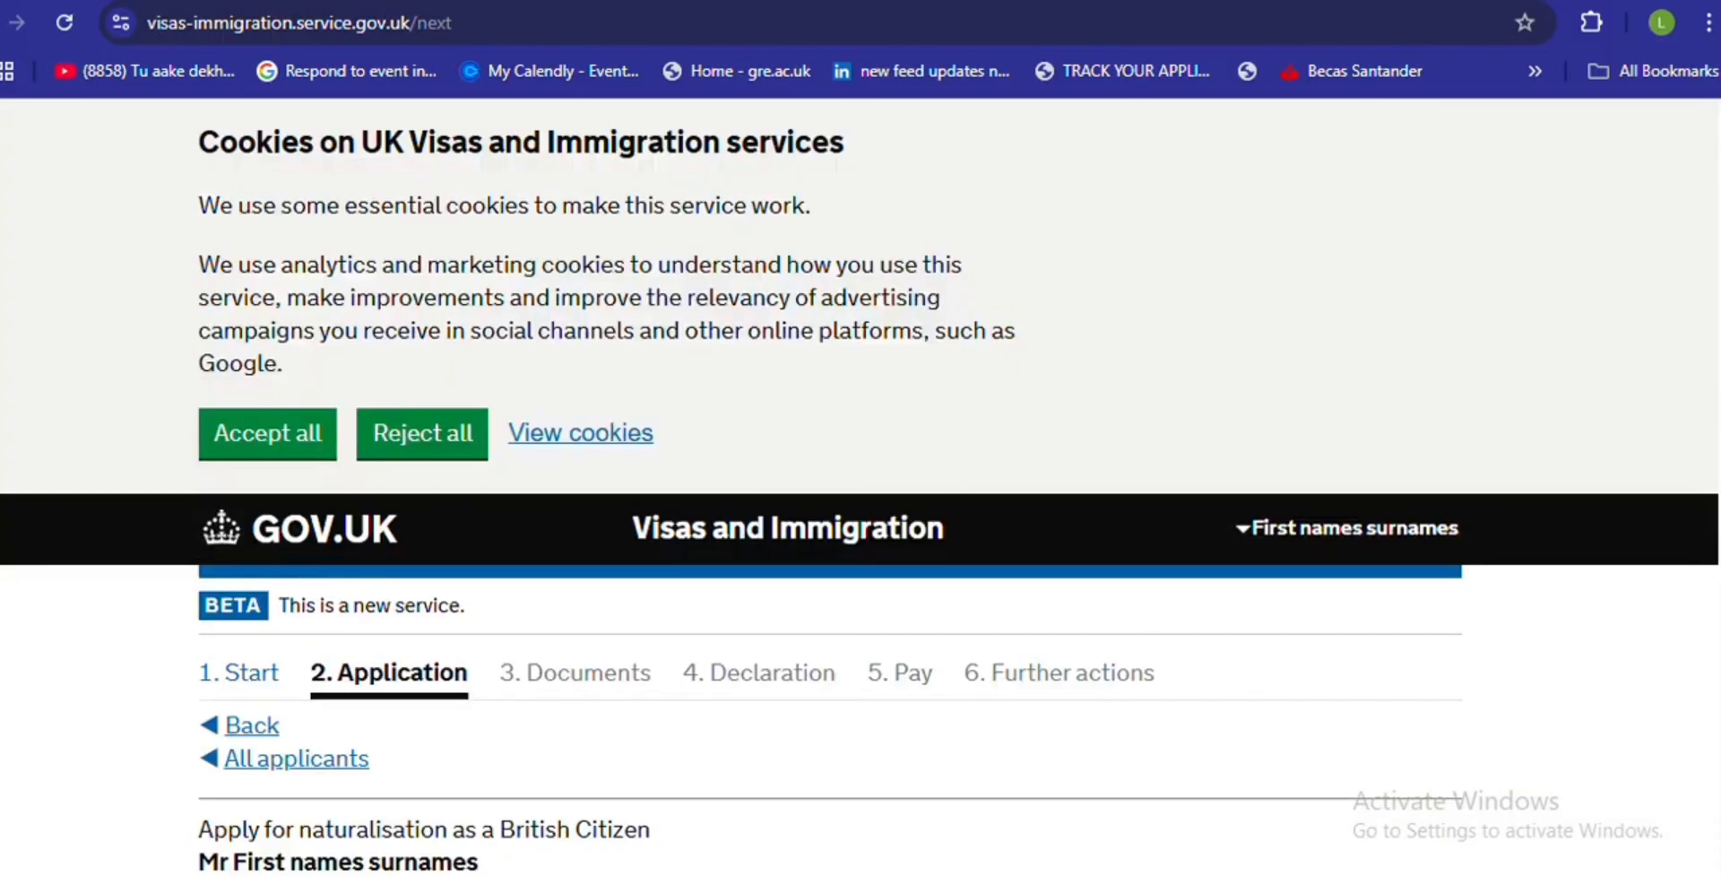
scroll(1703, 628, down, 11)
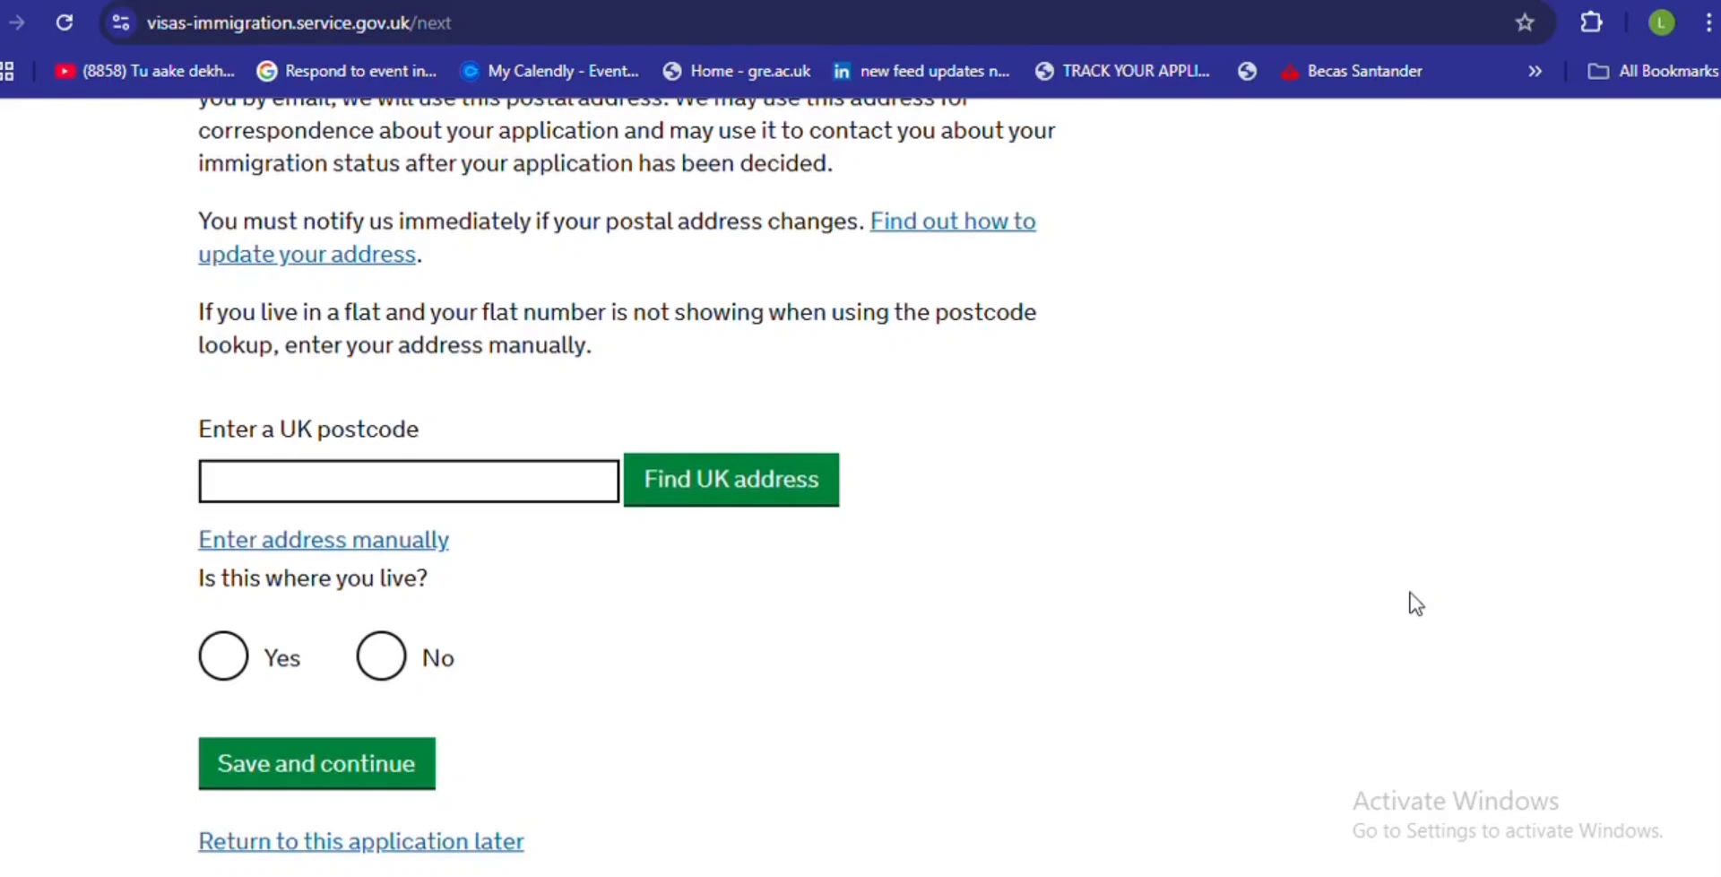
- Fill the postcode from autofill, confirm living there since 1/2023, and save the postal address
click(513, 493)
click(450, 547)
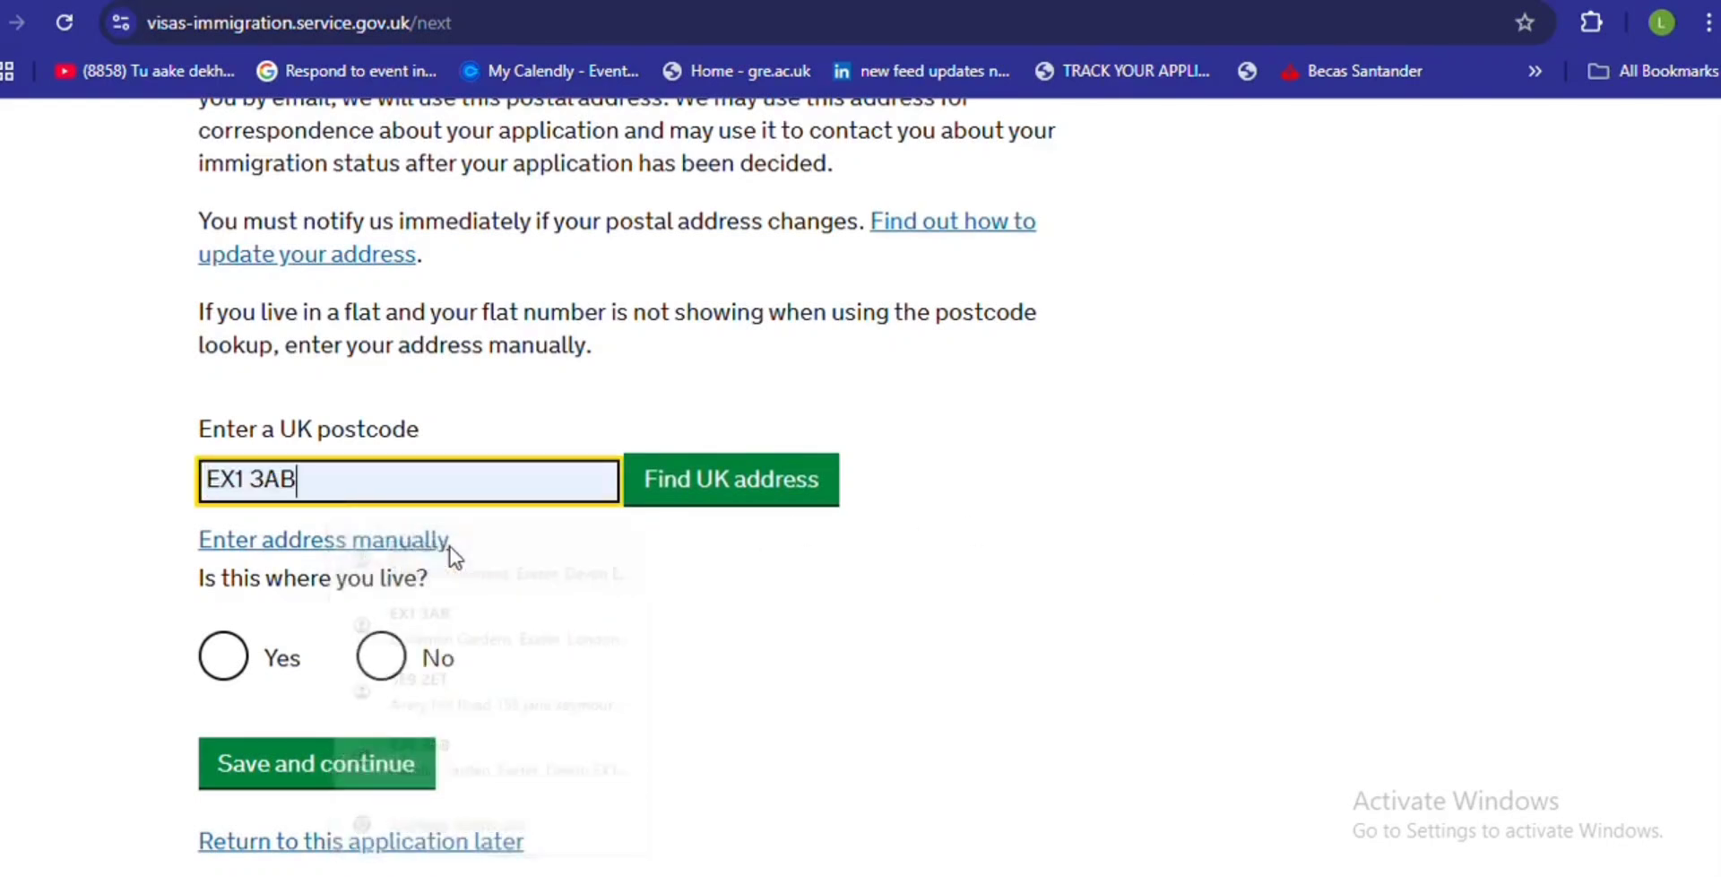
click(232, 656)
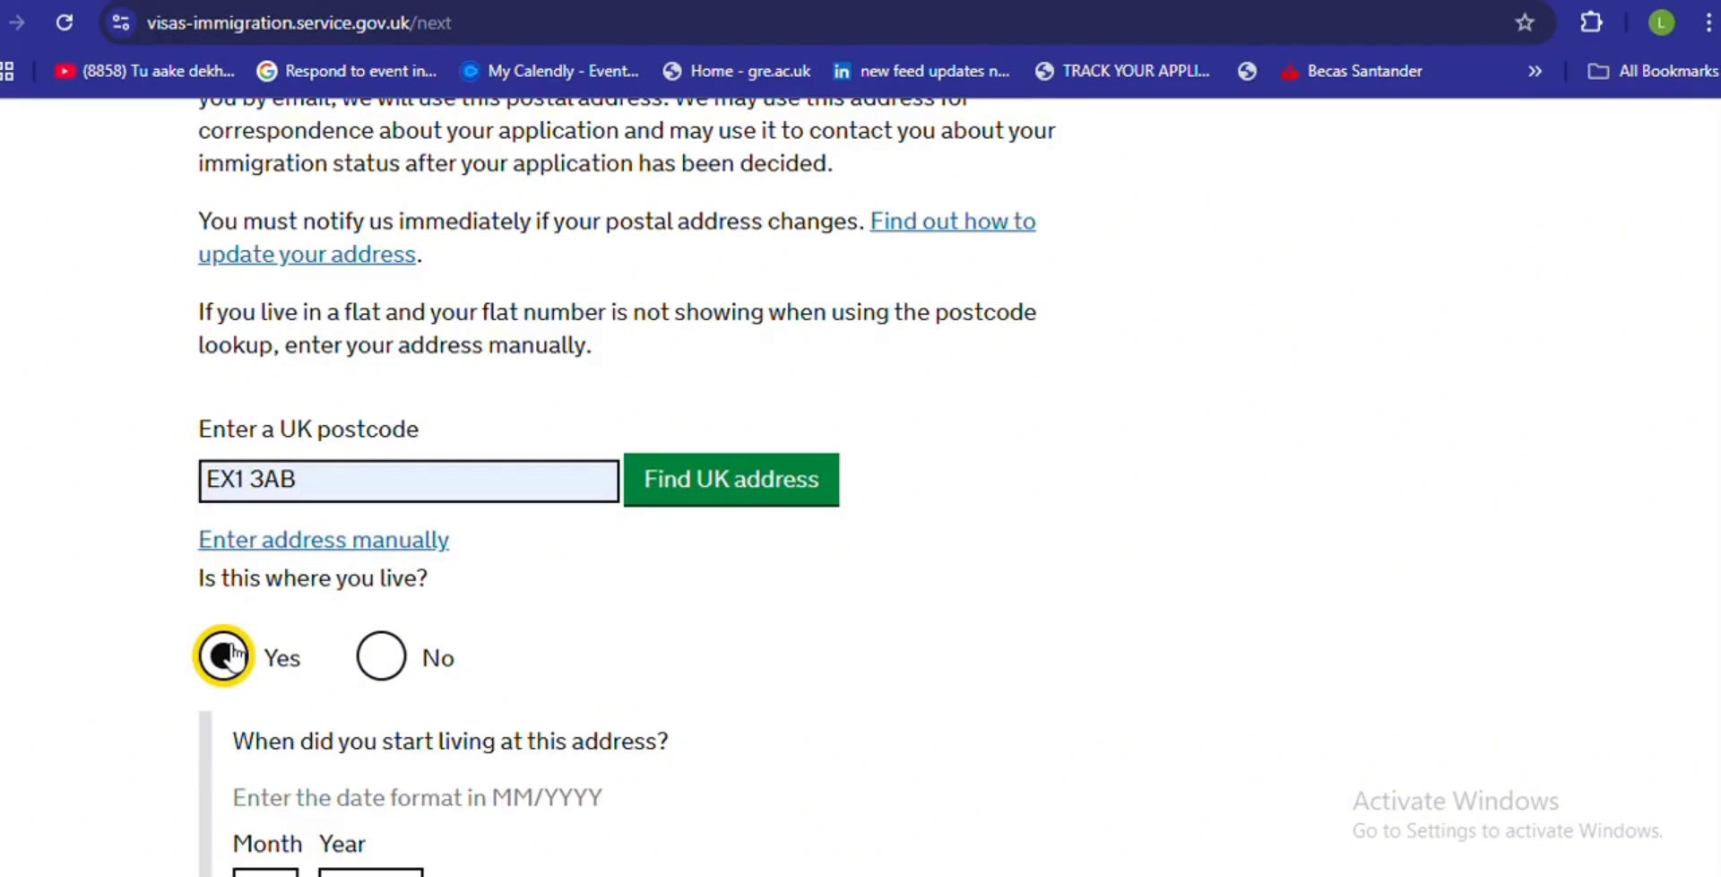
click(699, 2)
scroll(861, 487, up, 2)
scroll(860, 487, down, 6)
scroll(442, 341, down, 2)
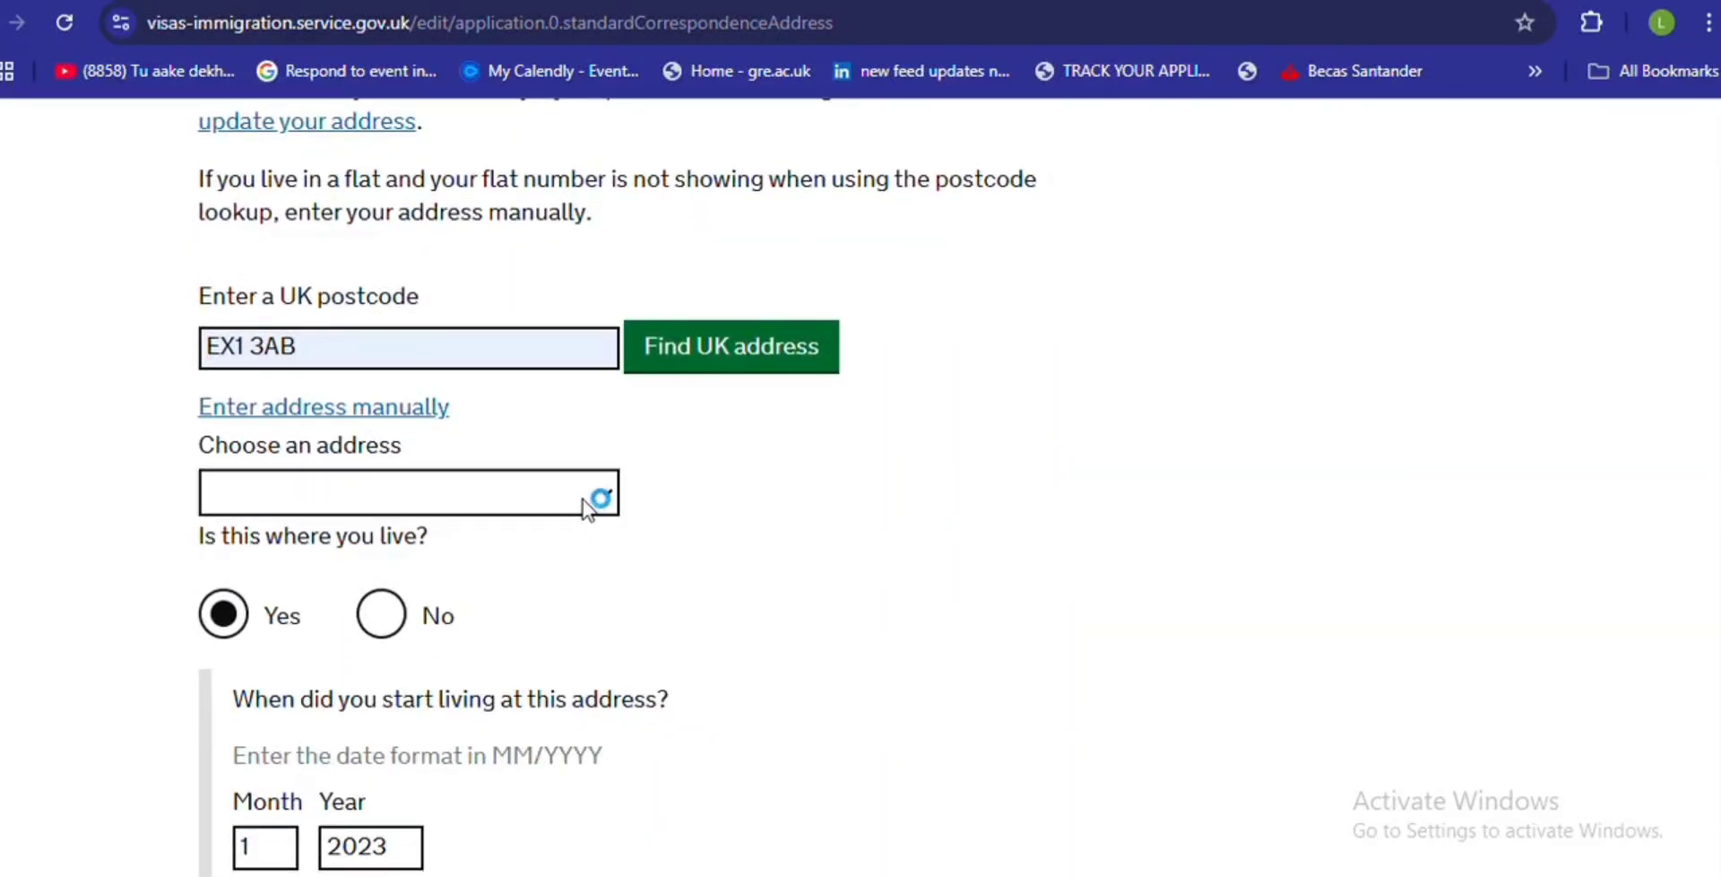
scroll(1713, 642, down, 4)
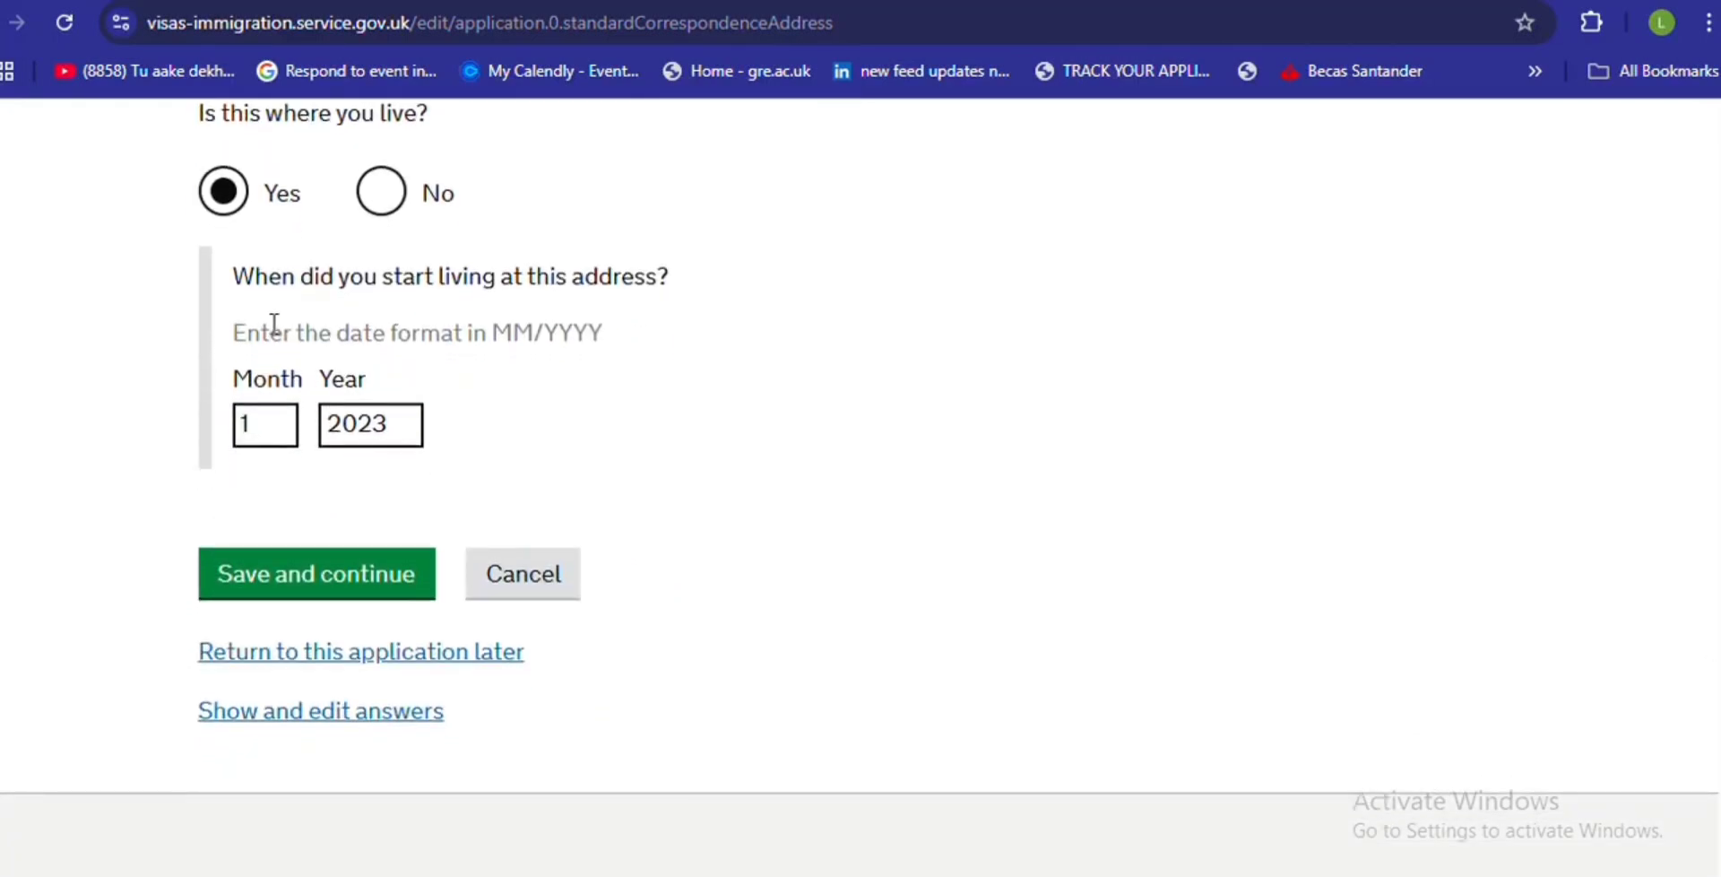
click(384, 577)
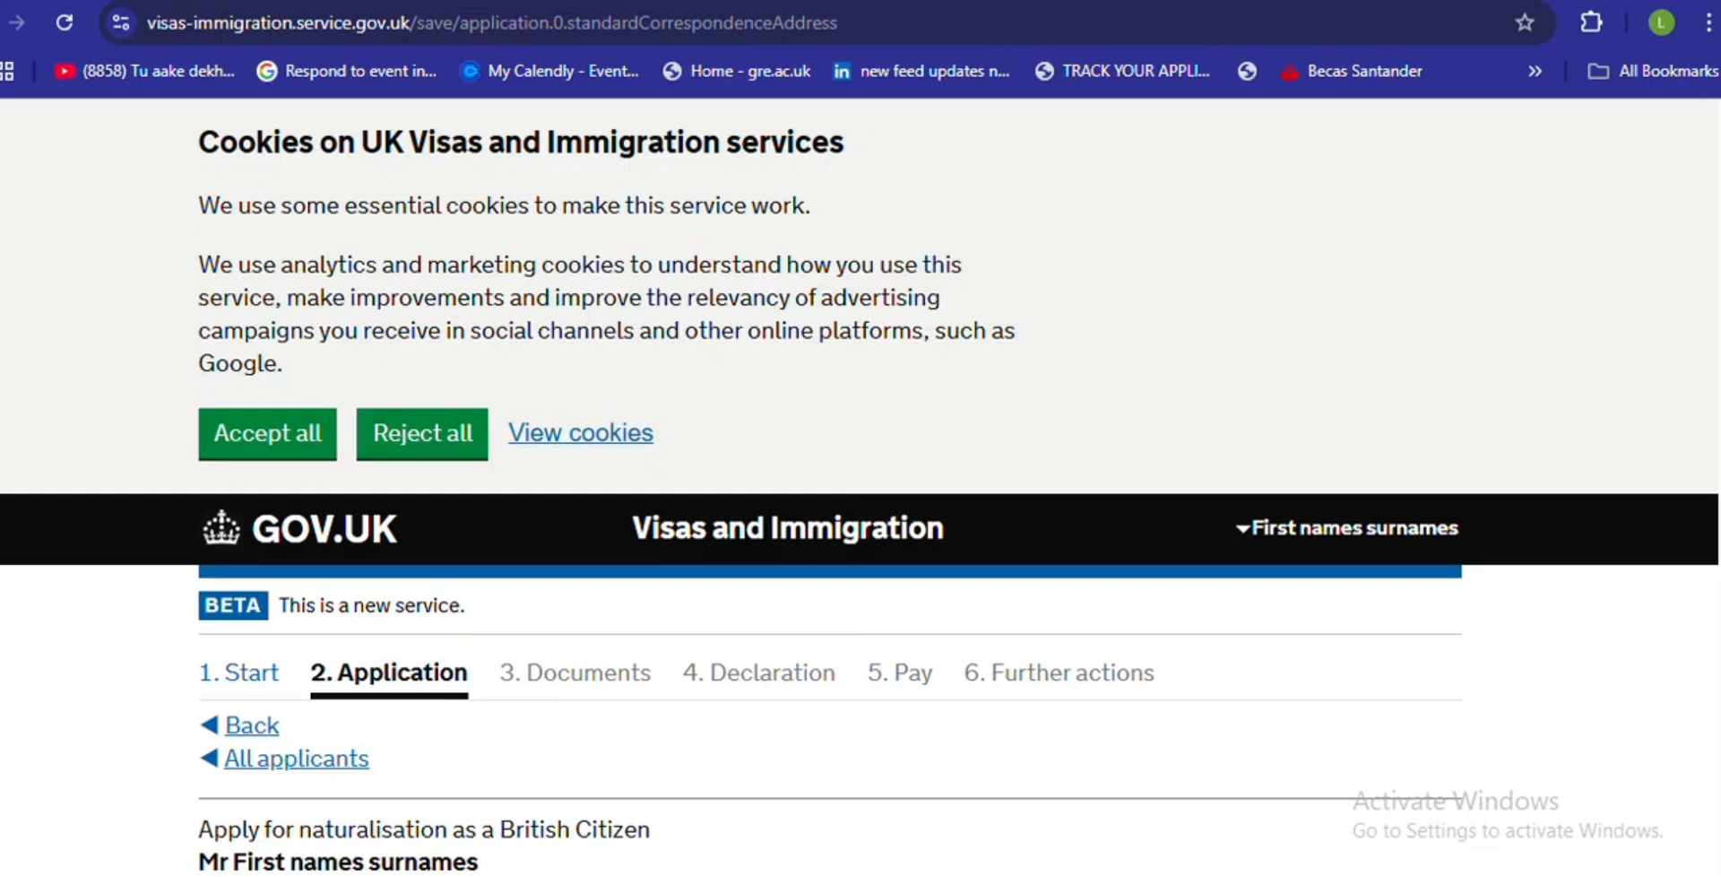
- Review the next page and switch to the Current address page
scroll(861, 484, down, 6)
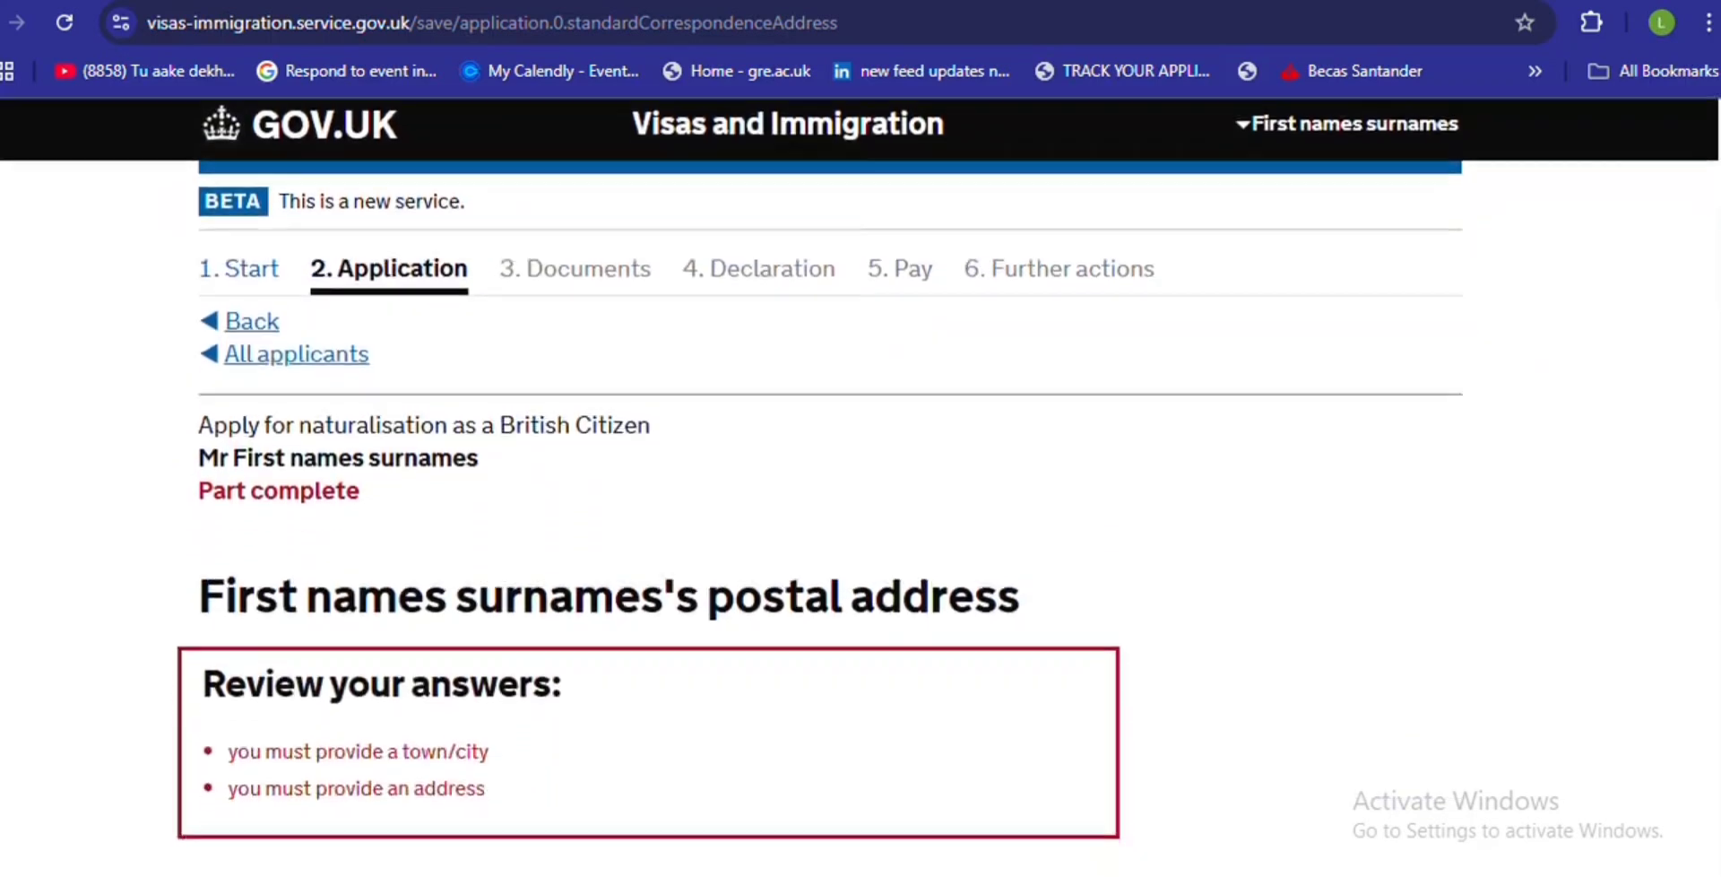
scroll(1669, 535, down, 6)
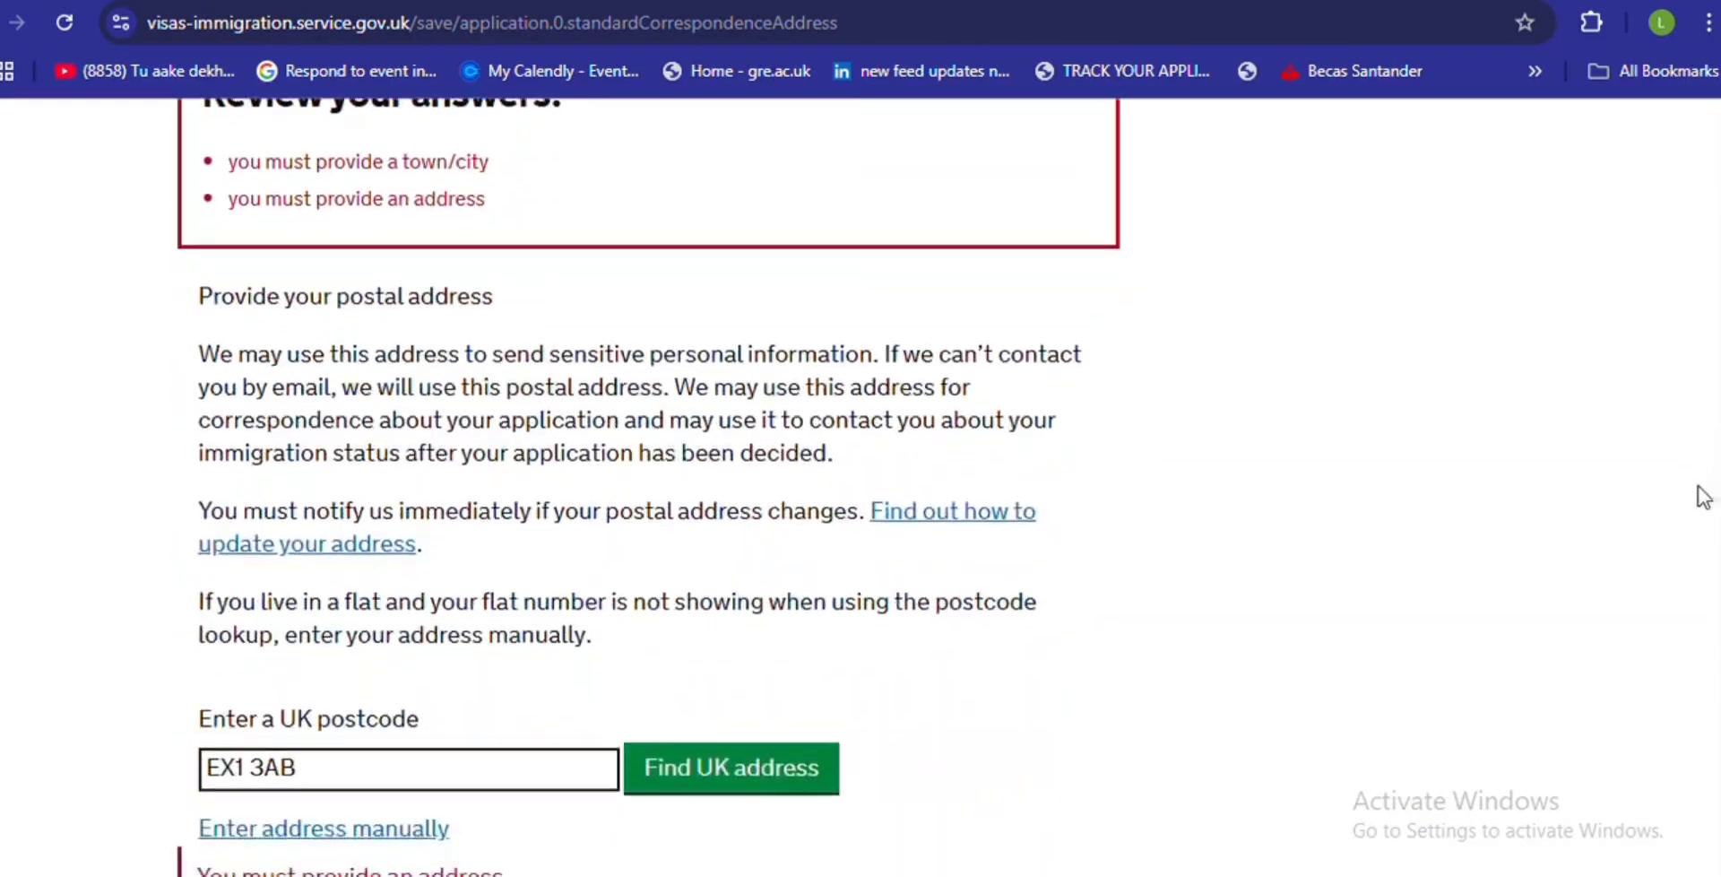
scroll(1667, 525, down, 4)
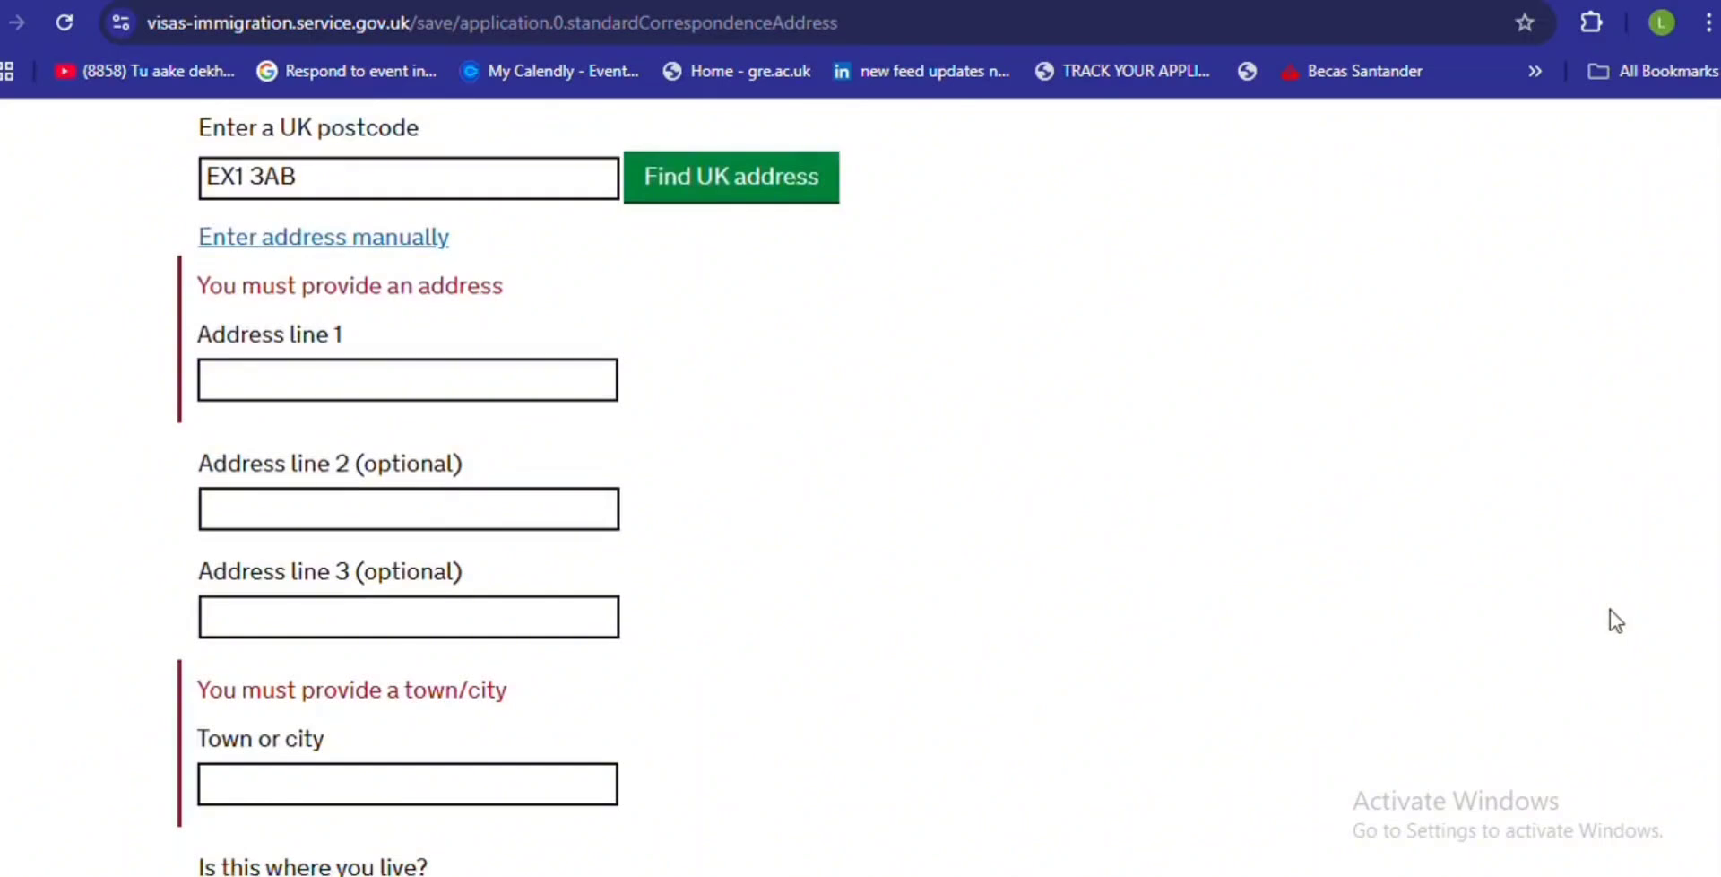
scroll(1617, 619, down, 1)
scroll(1599, 630, up, 1)
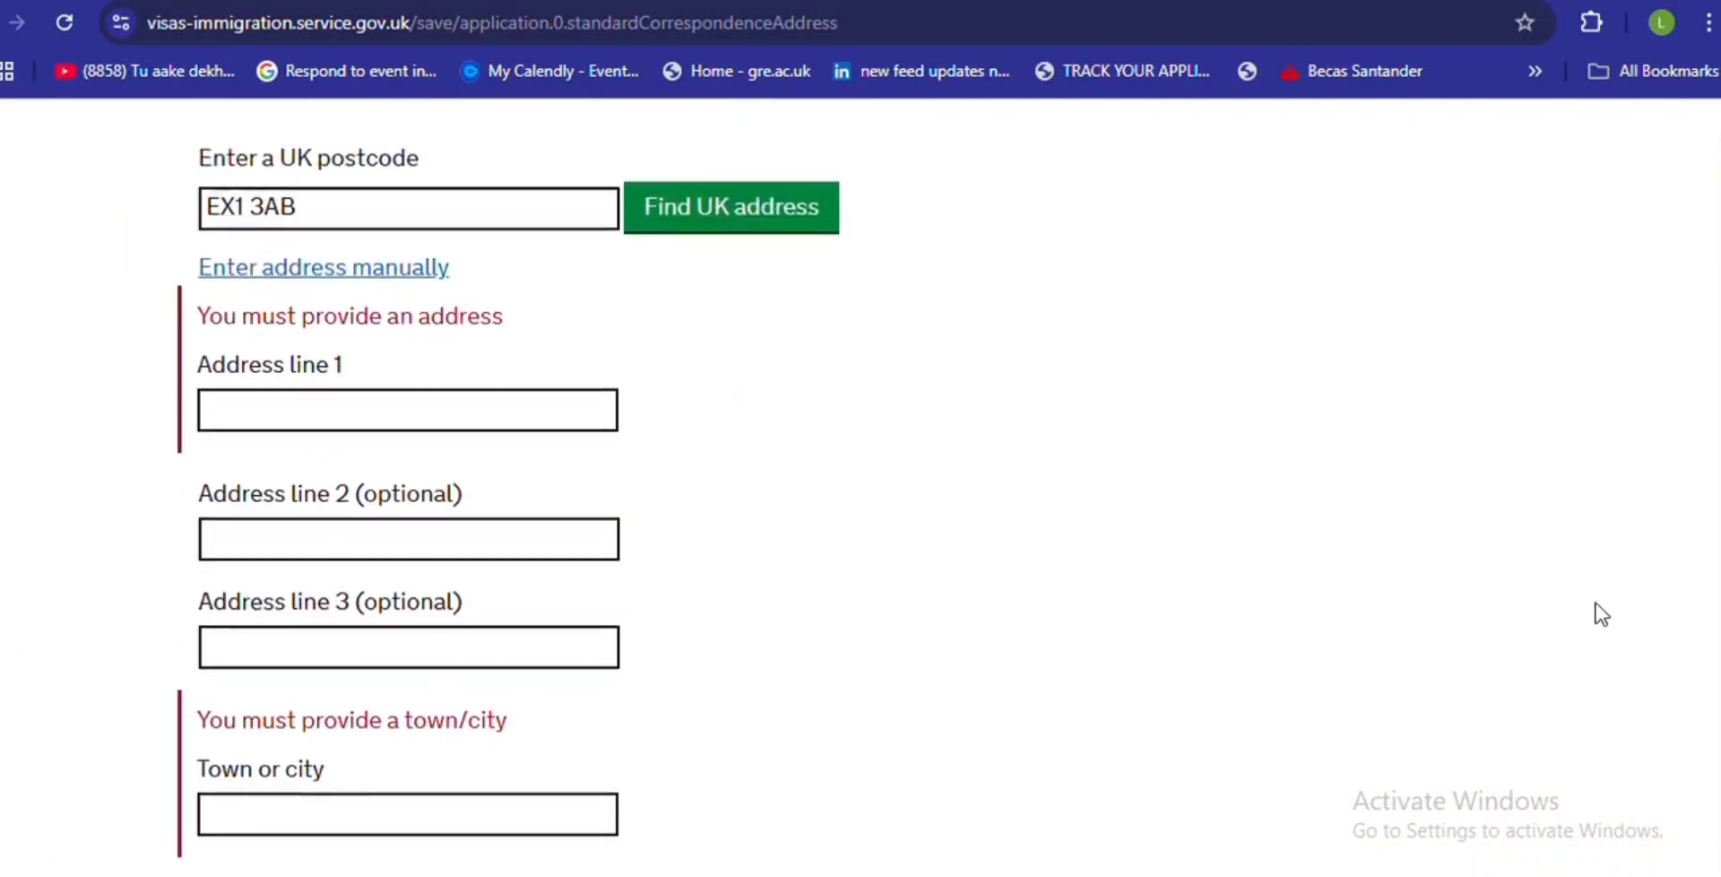
scroll(1601, 628, down, 10)
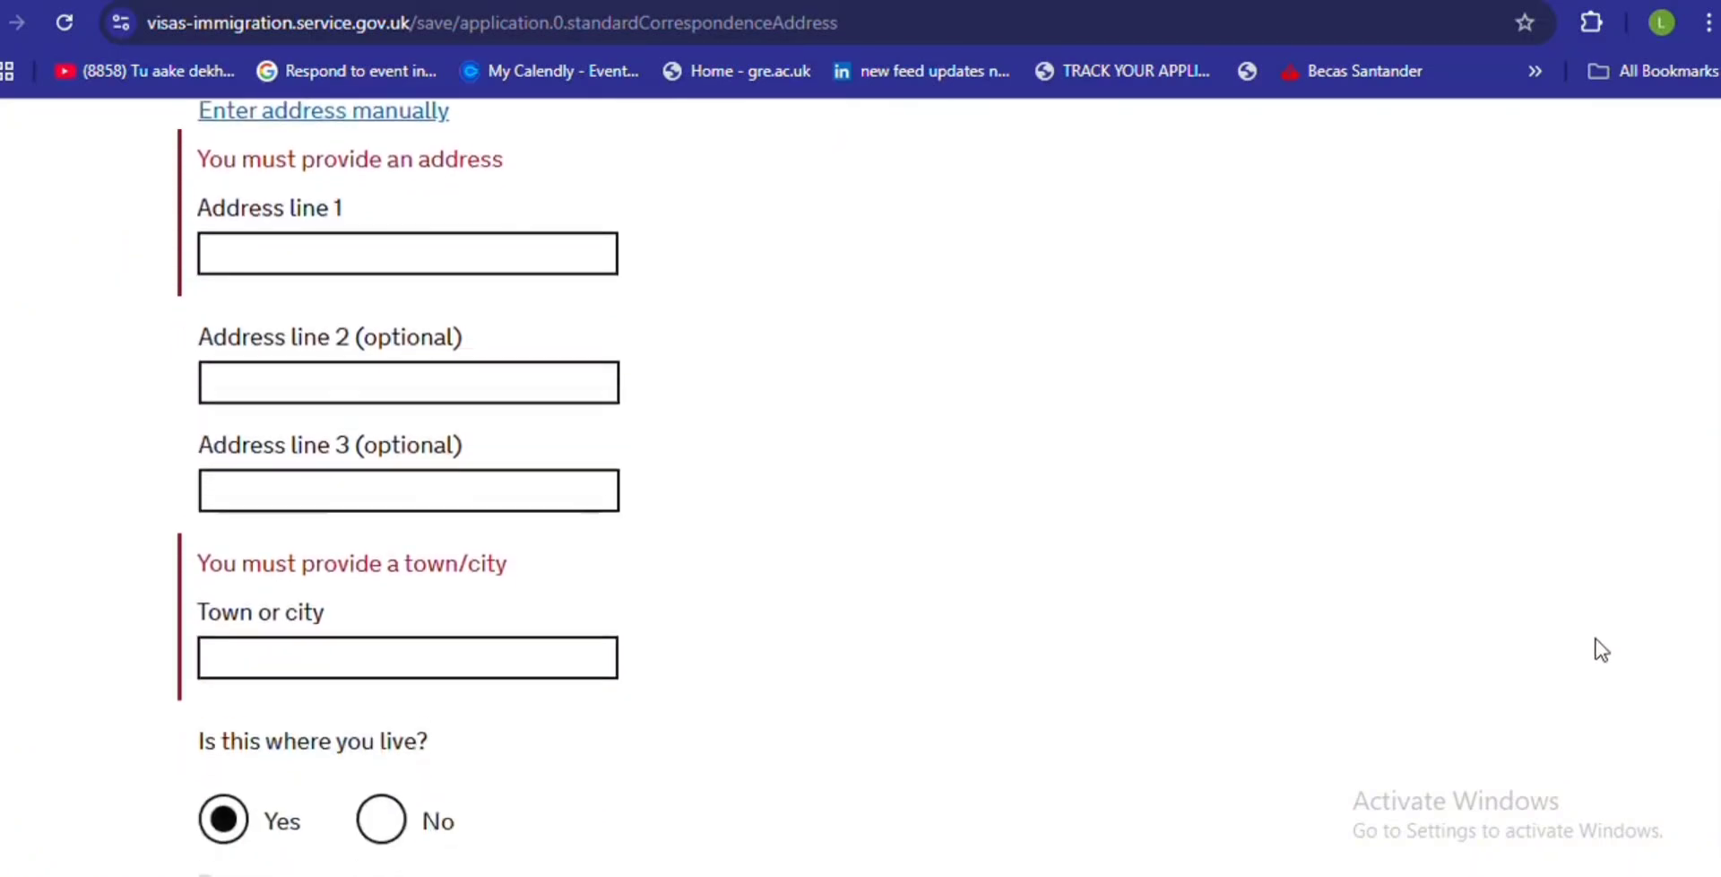
scroll(1598, 816, up, 5)
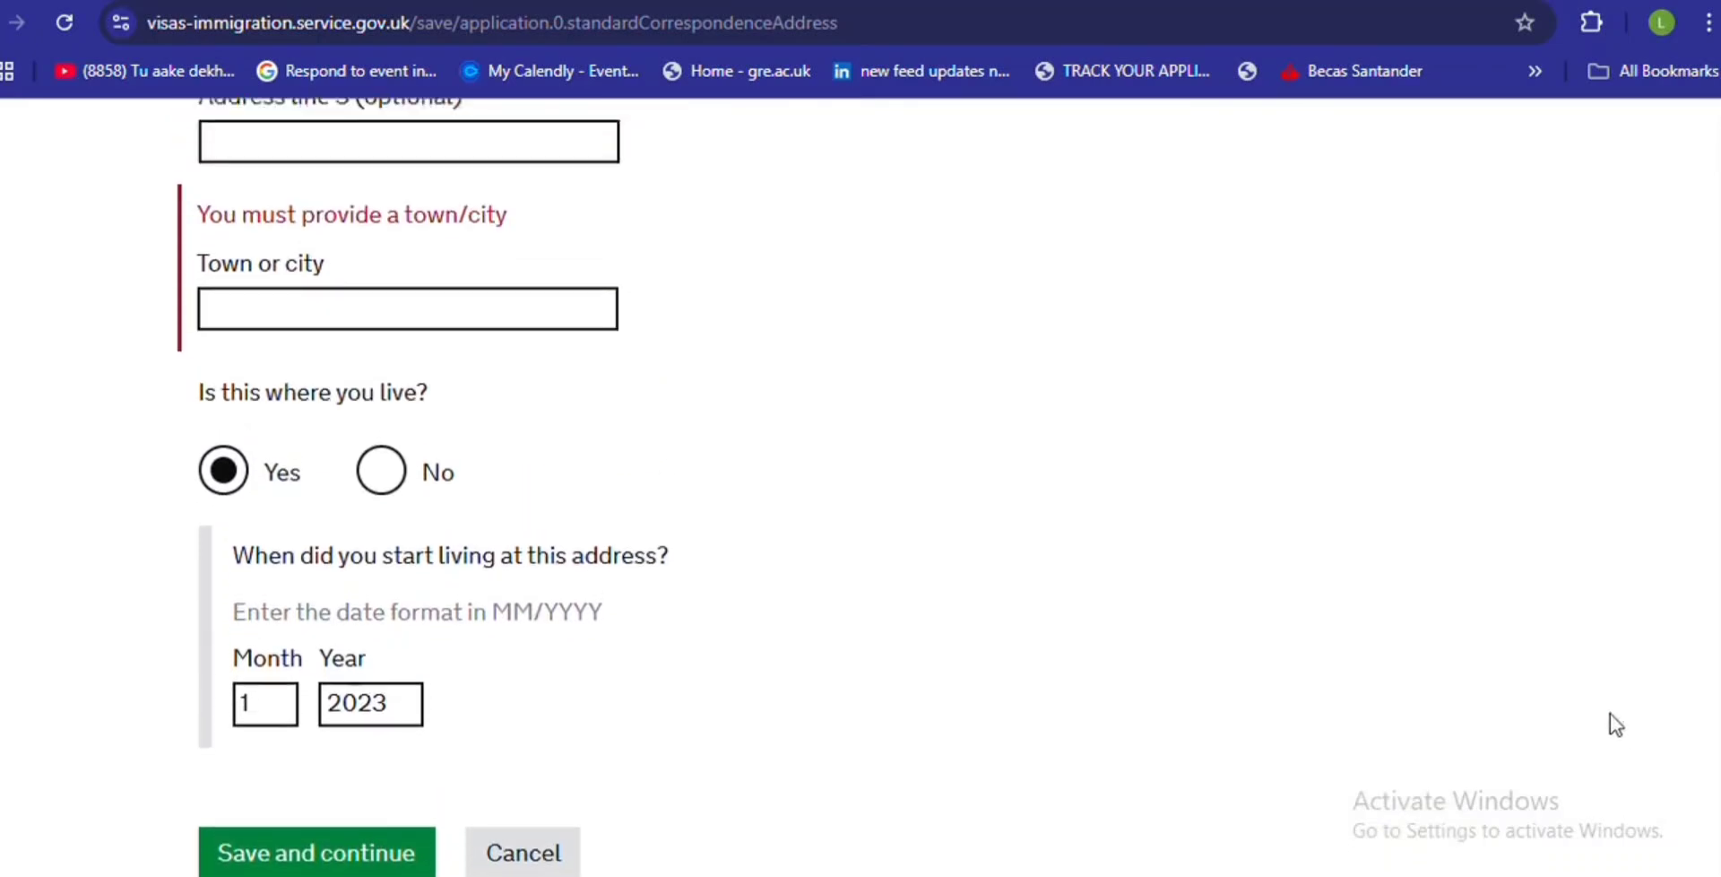
click(697, 0)
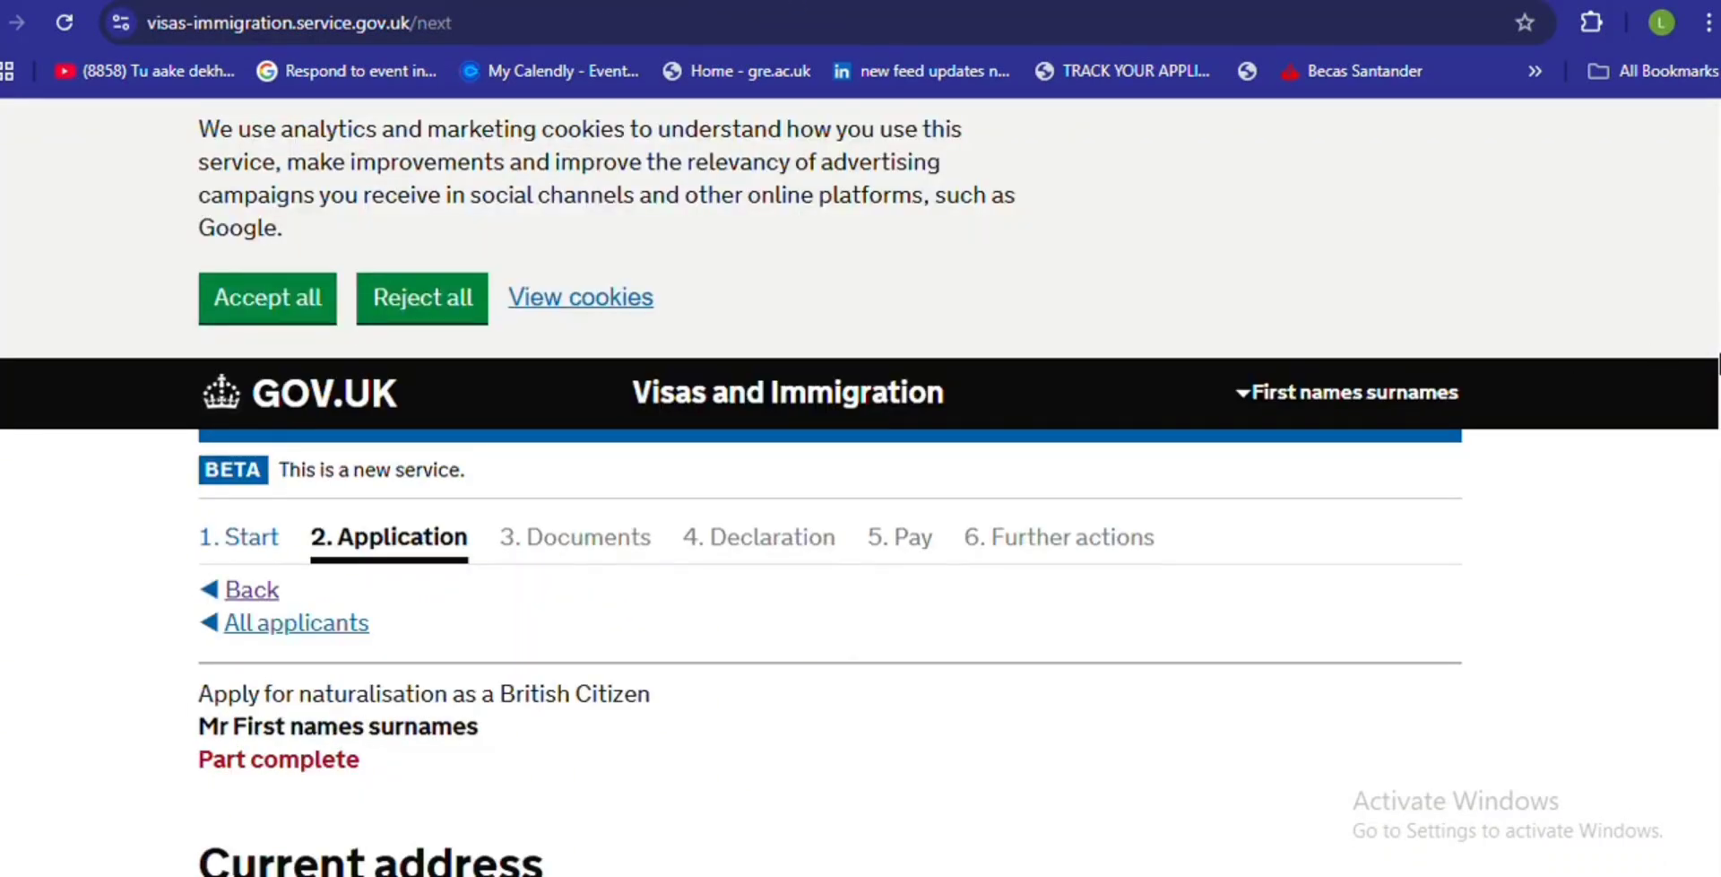
- Answer No to having lived at the current address for five years, and save
scroll(861, 486, down, 4)
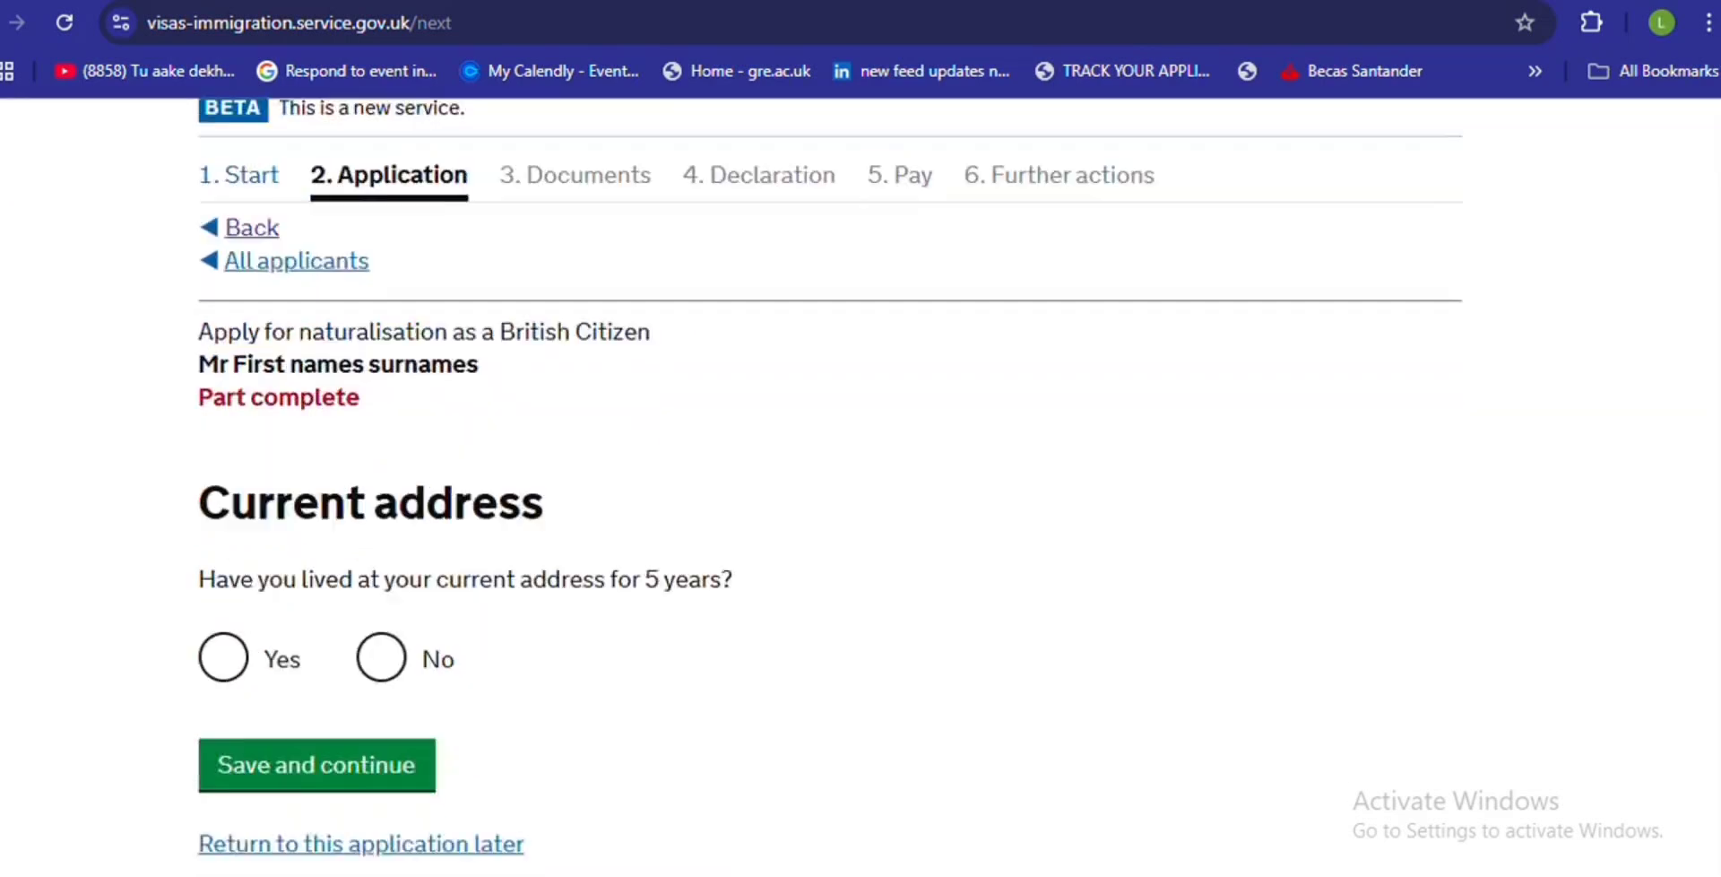
scroll(860, 487, down, 2)
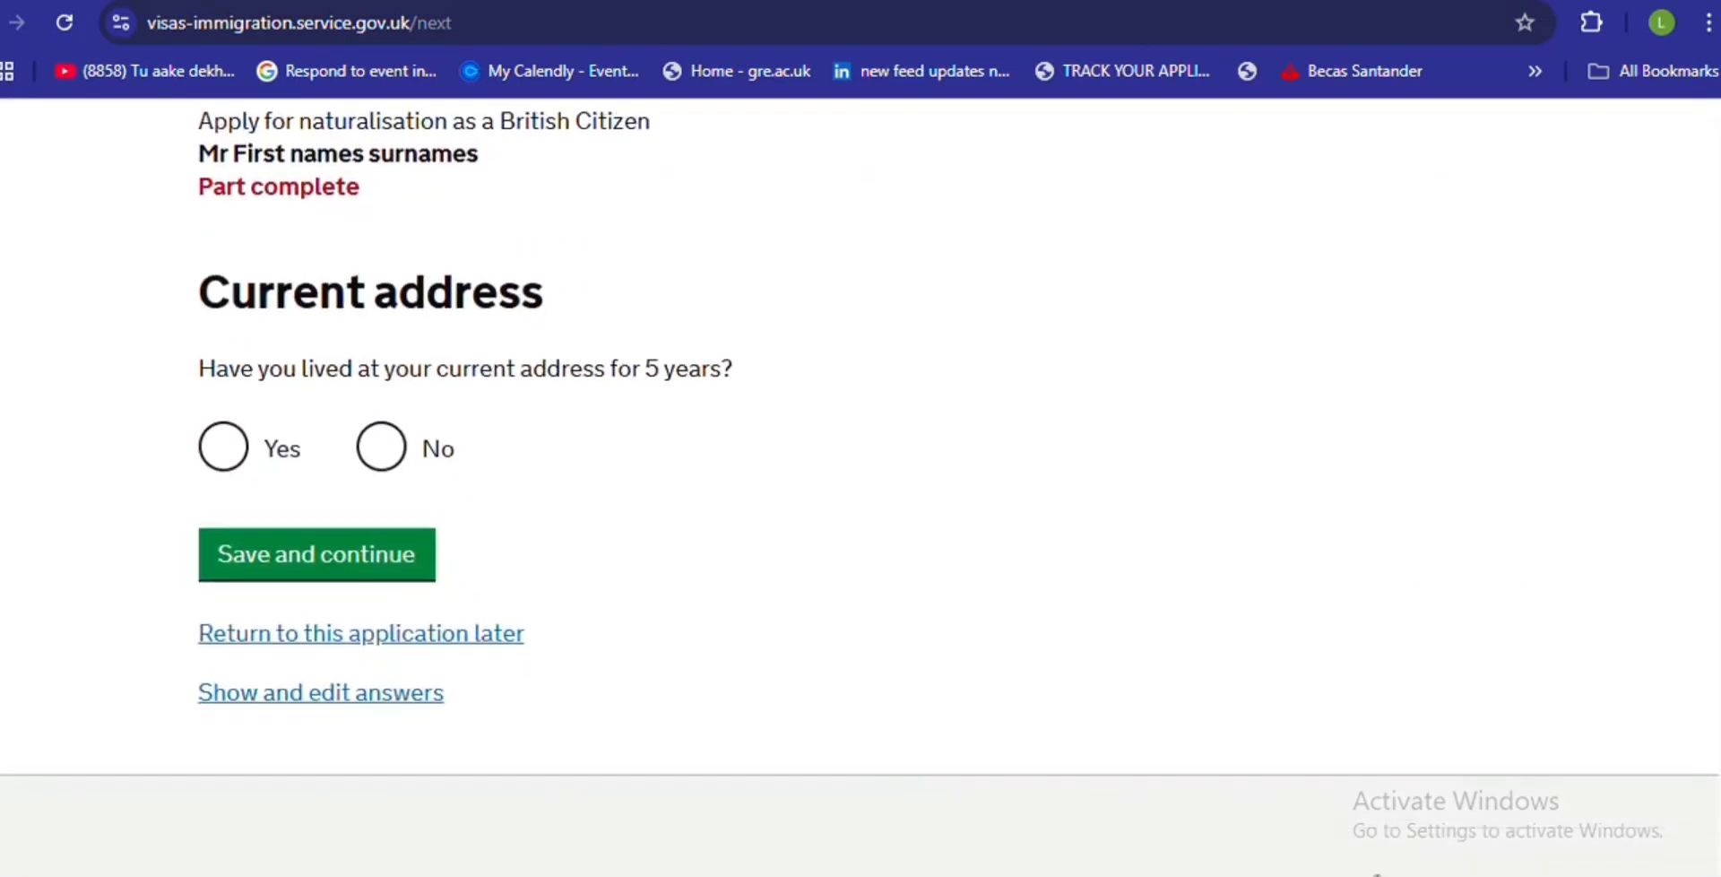
click(390, 444)
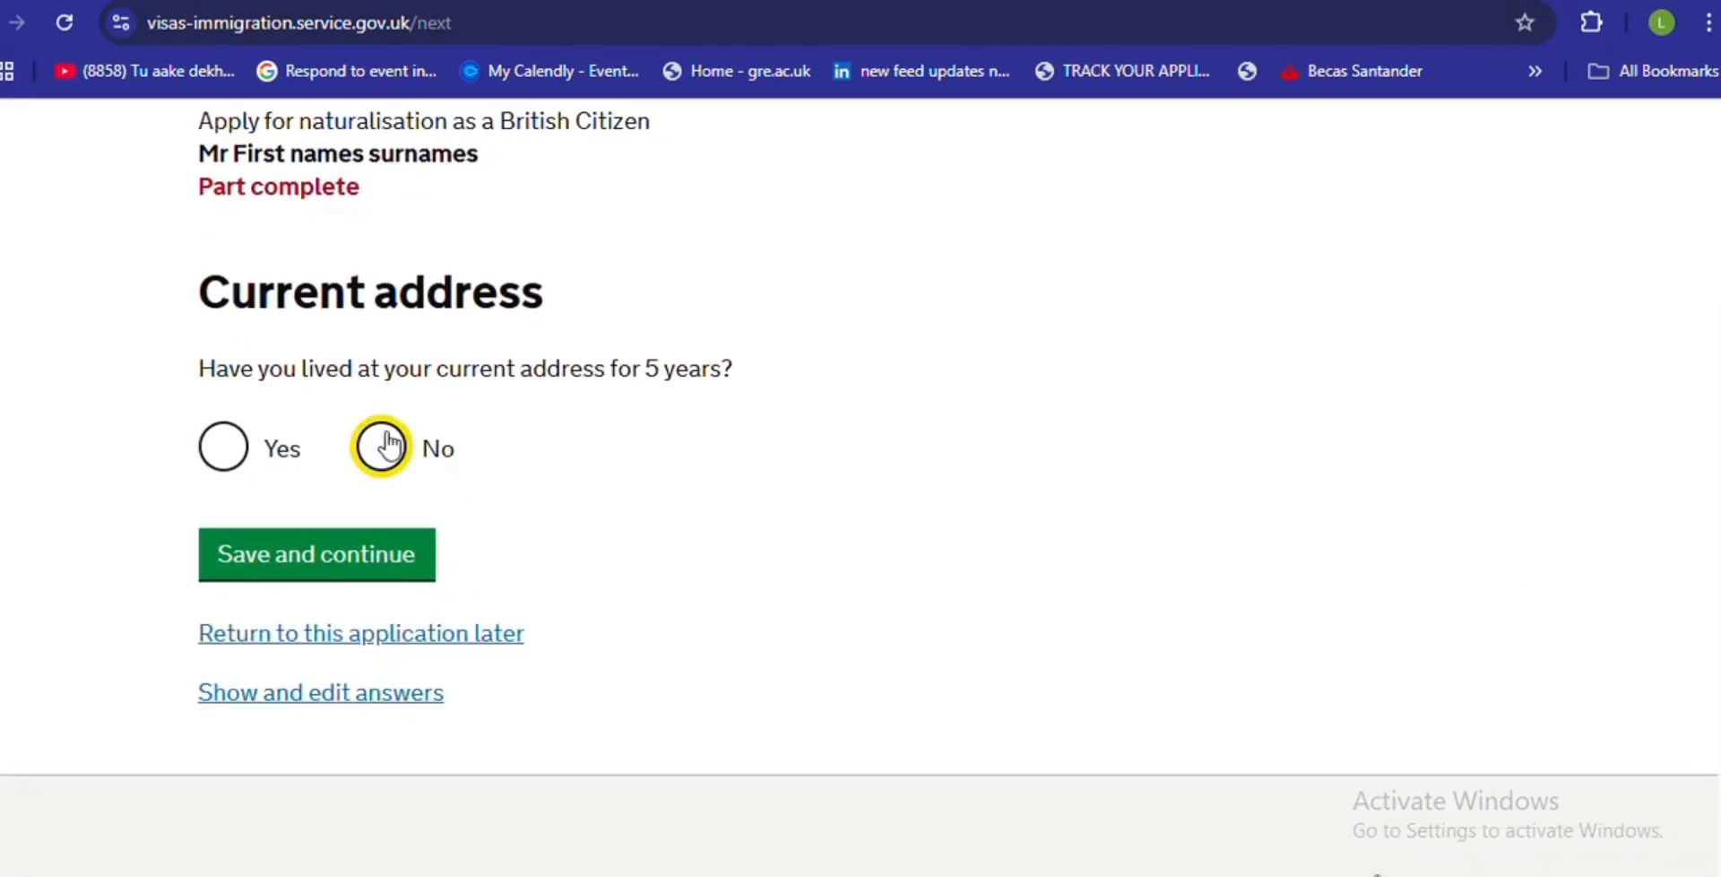
click(337, 576)
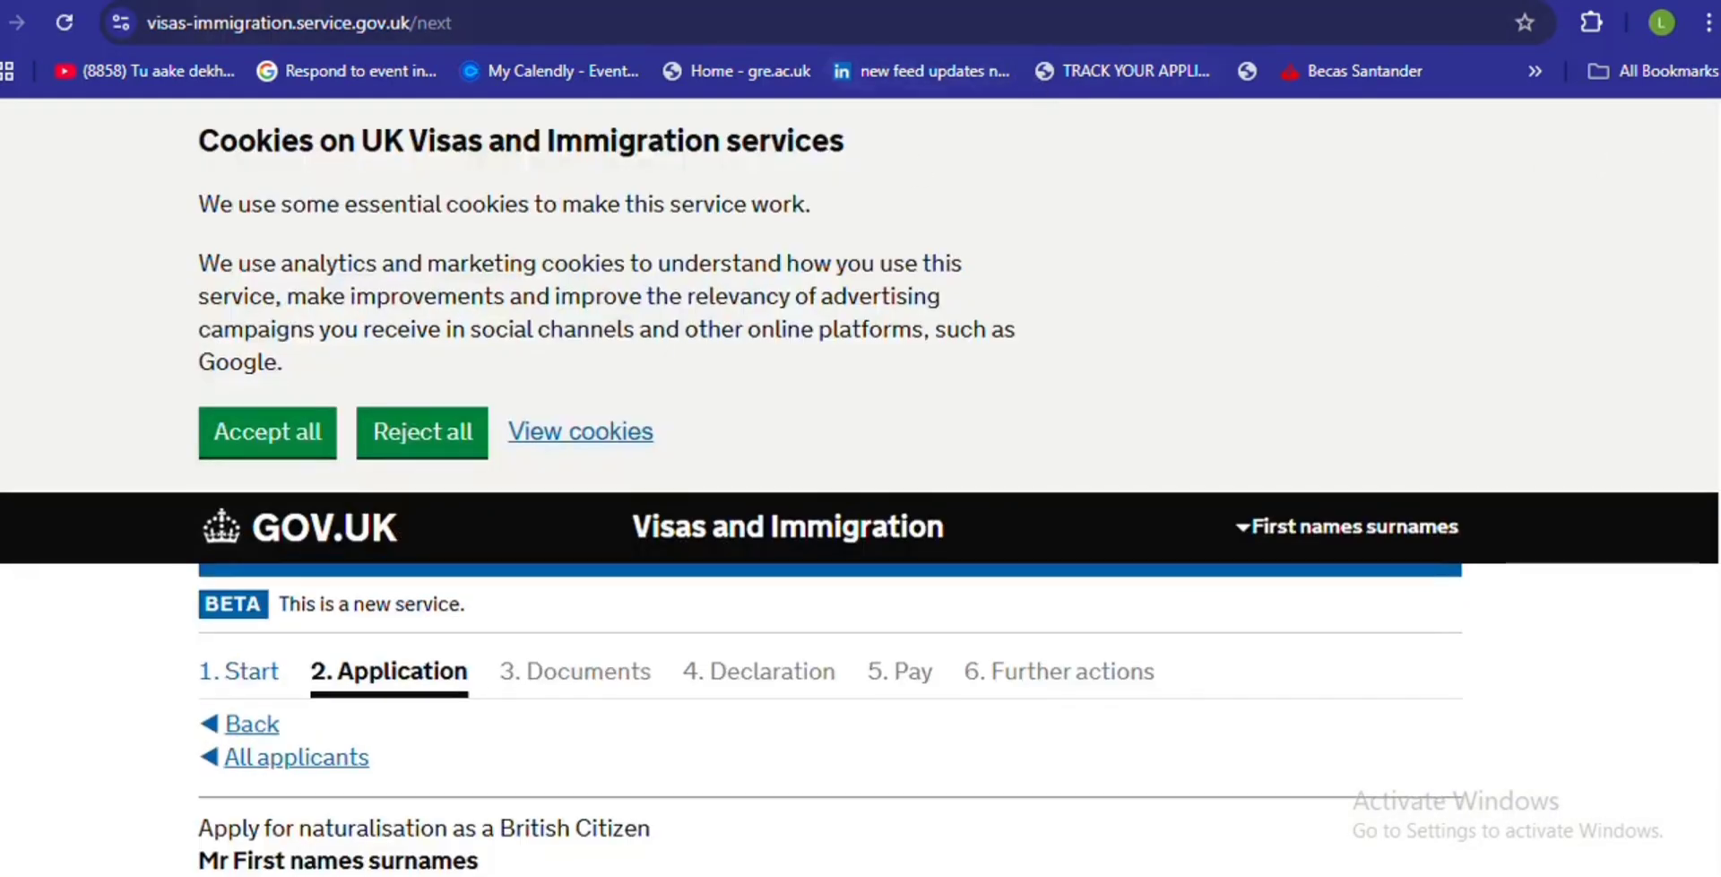
- Submit the first previous address with 00 00 0000 dates, 'city' as town, and a postcode
scroll(861, 484, down, 4)
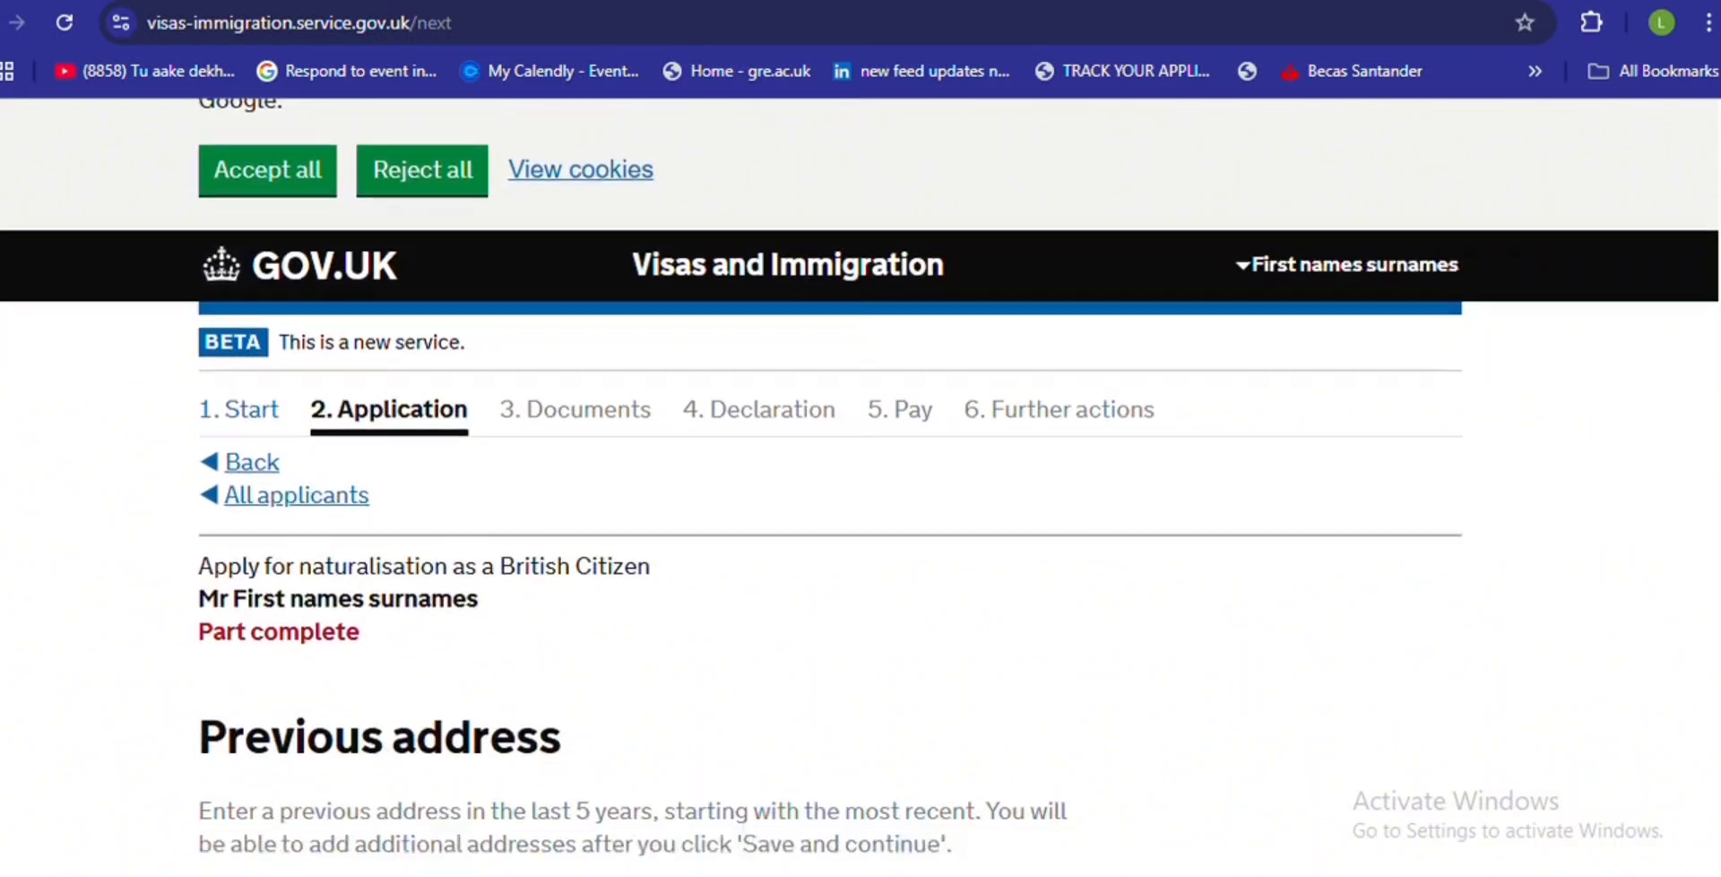
scroll(860, 484, down, 4)
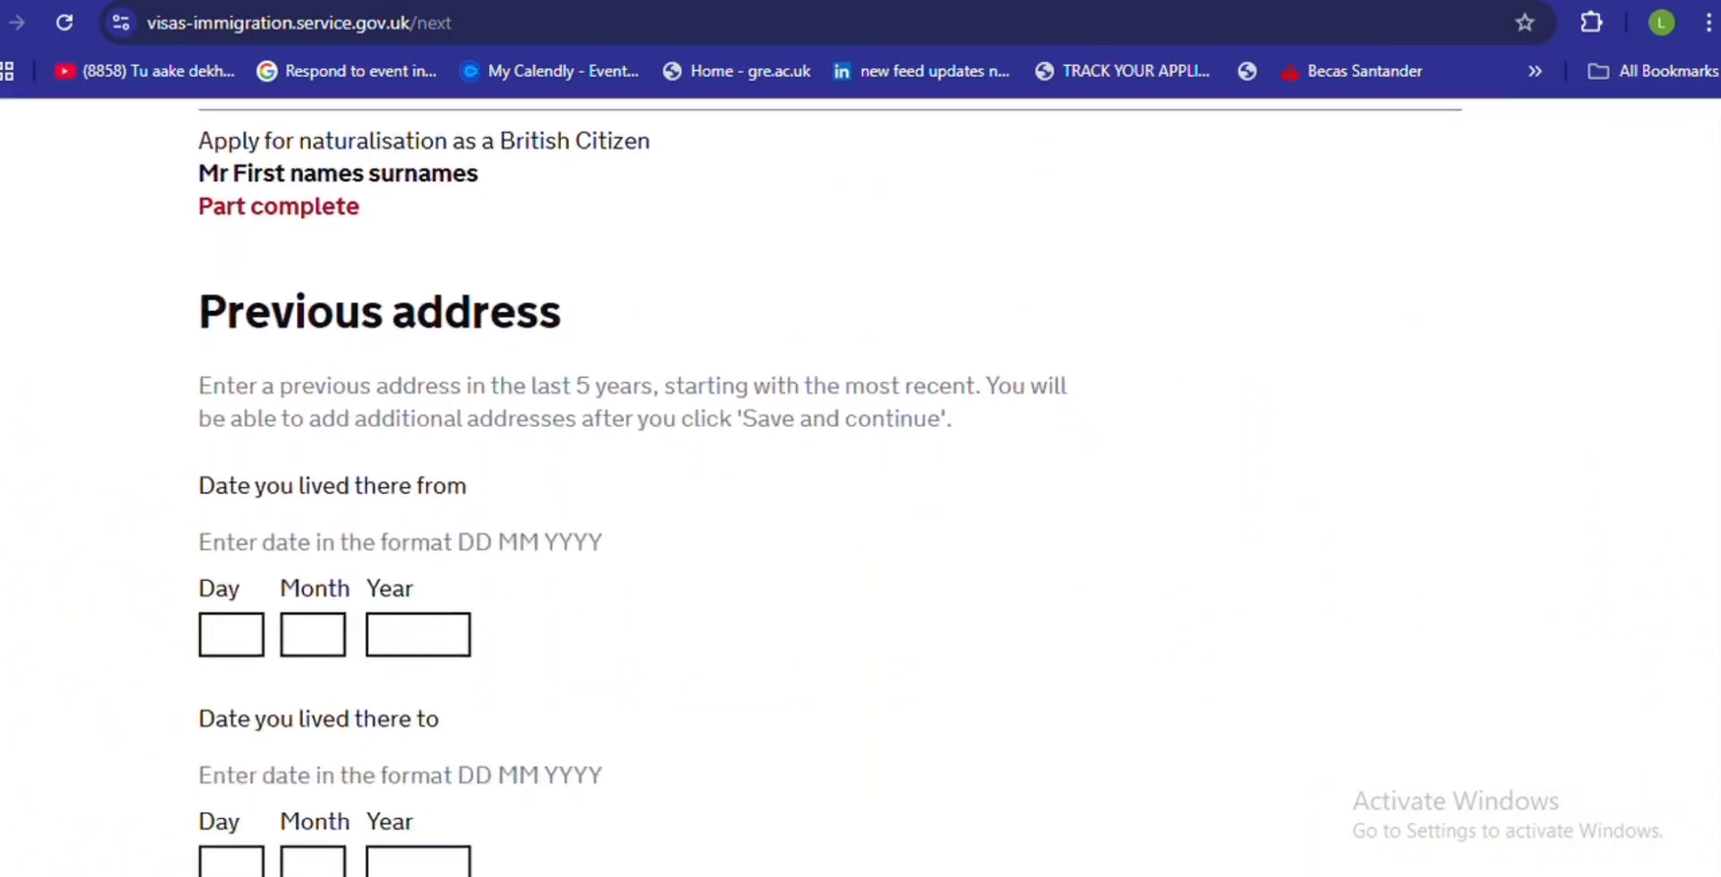
scroll(861, 484, down, 1)
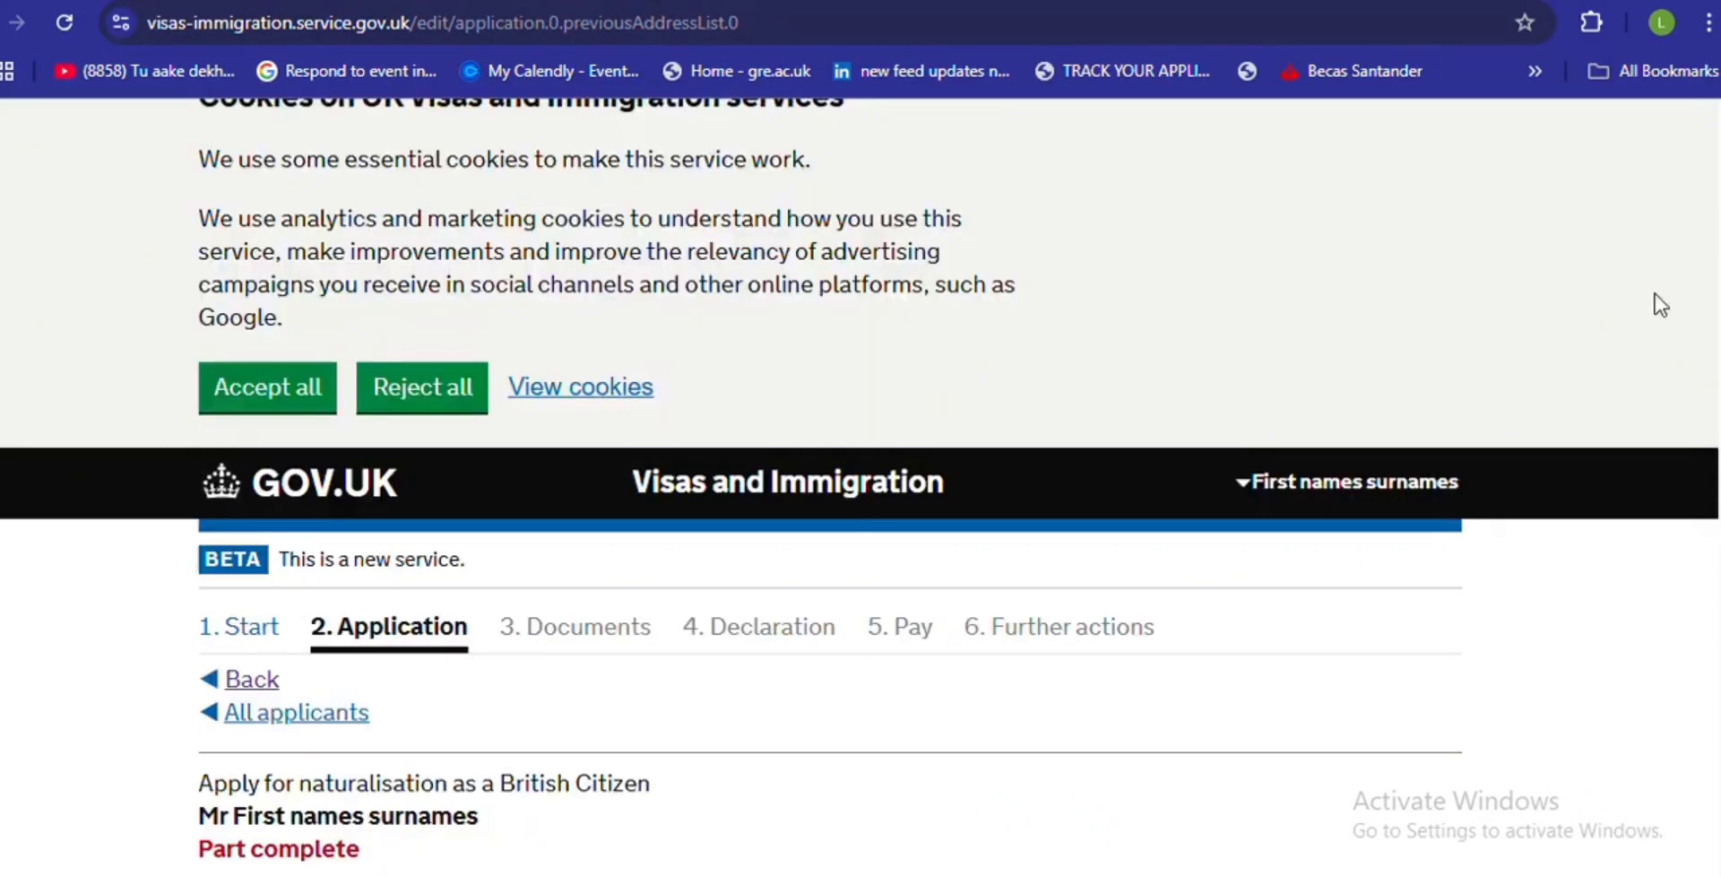
scroll(1403, 417, down, 8)
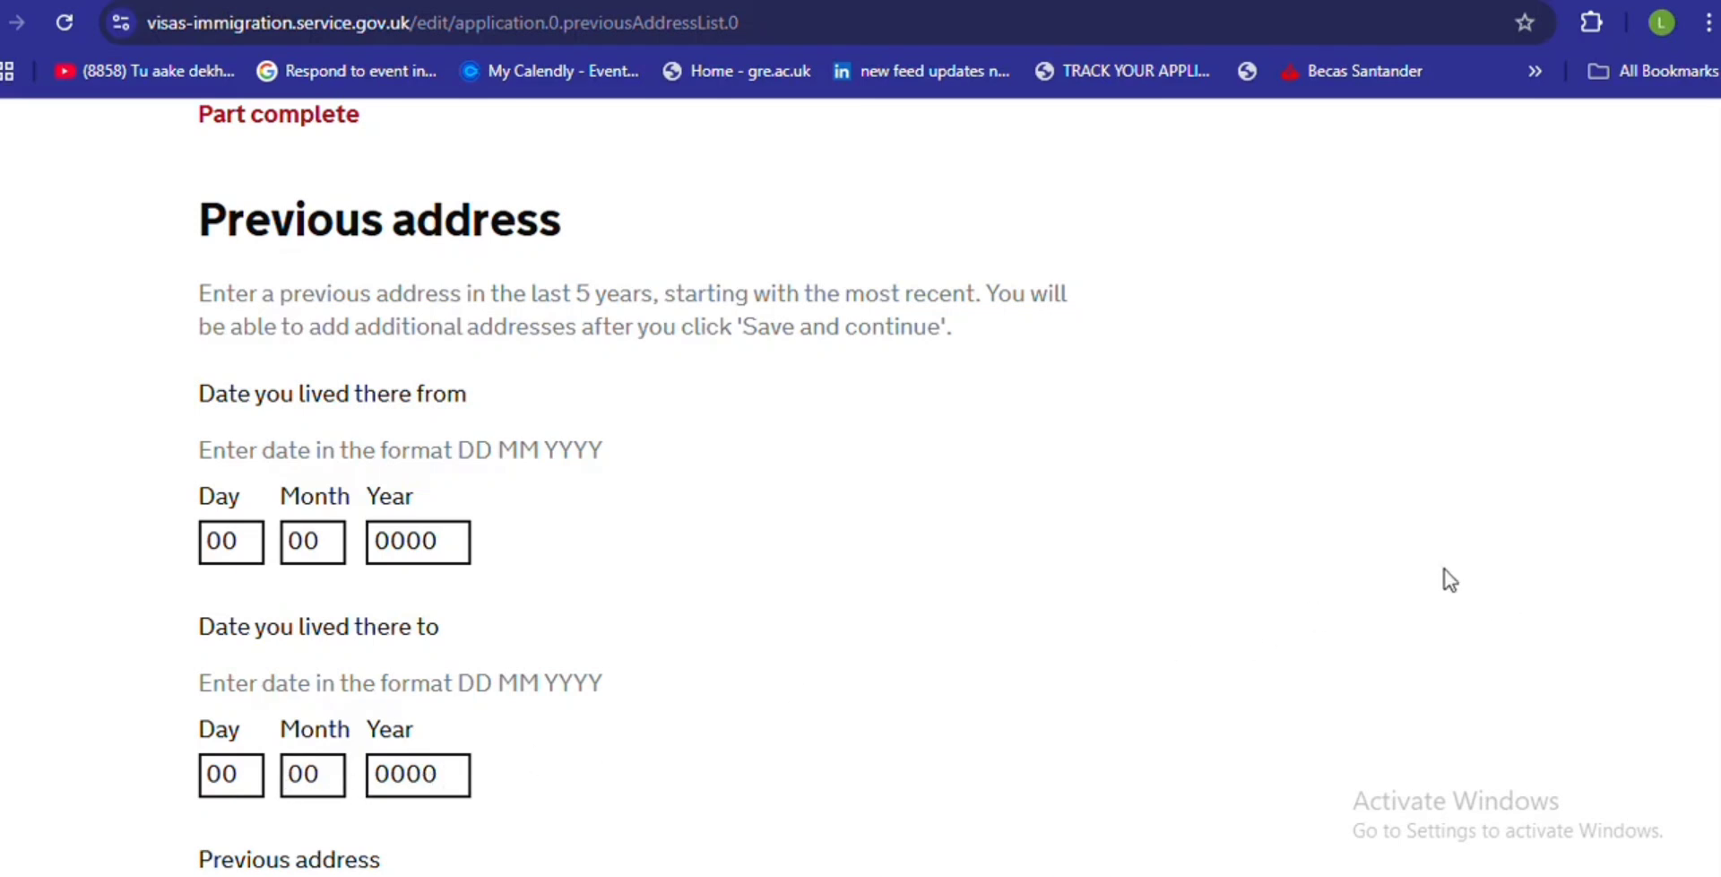
scroll(627, 488, down, 4)
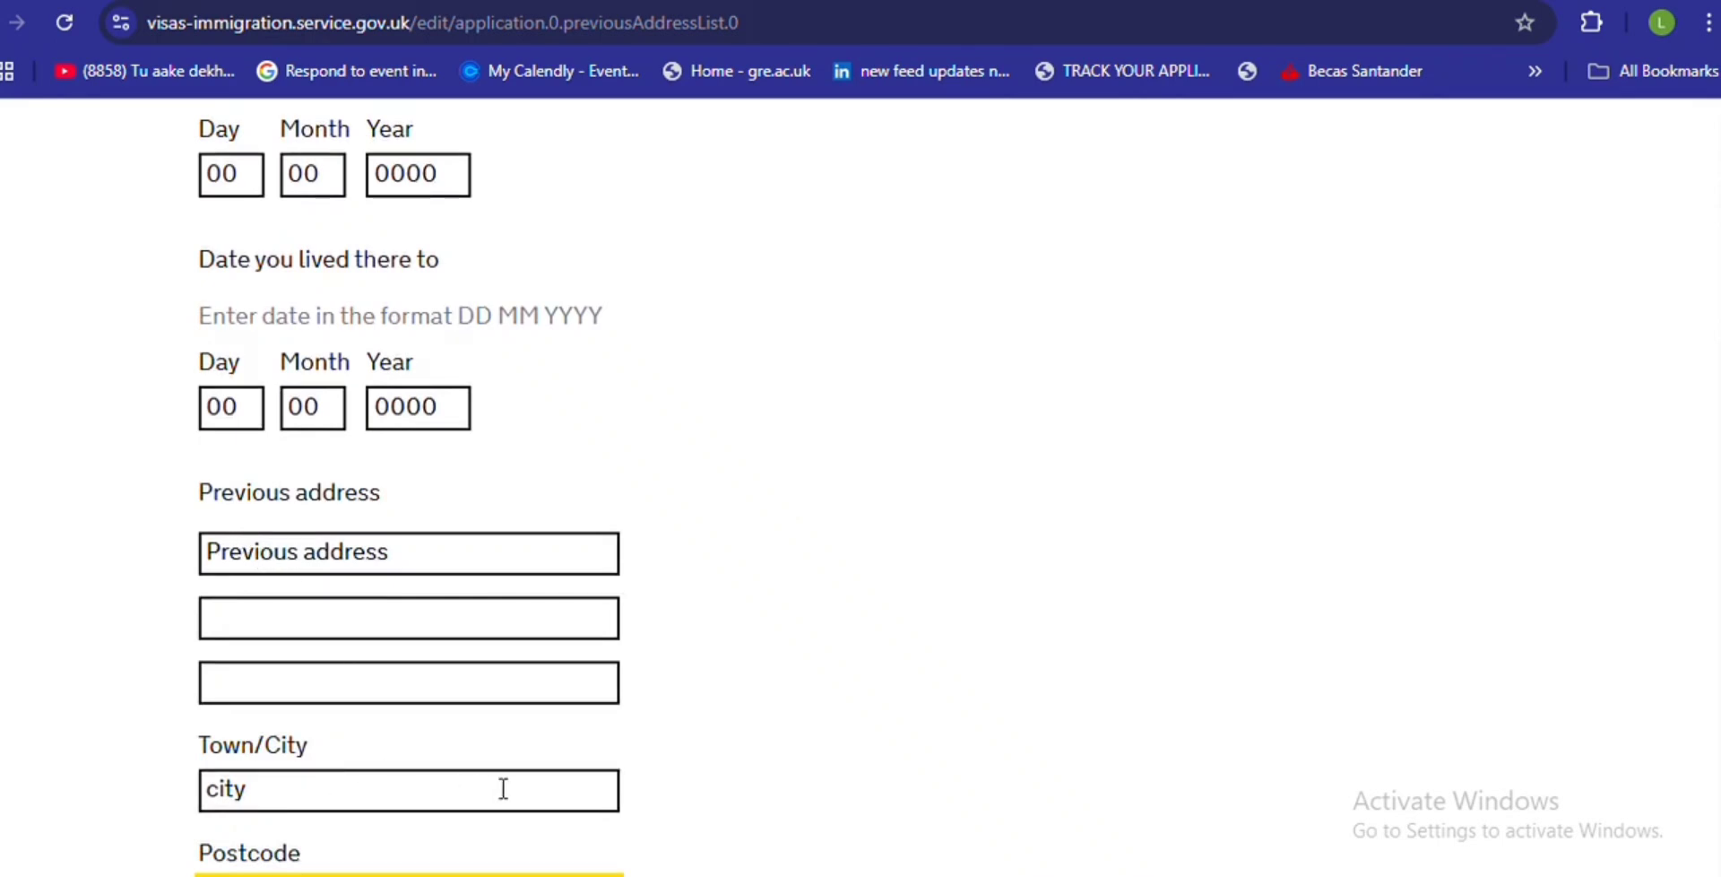
scroll(797, 517, down, 4)
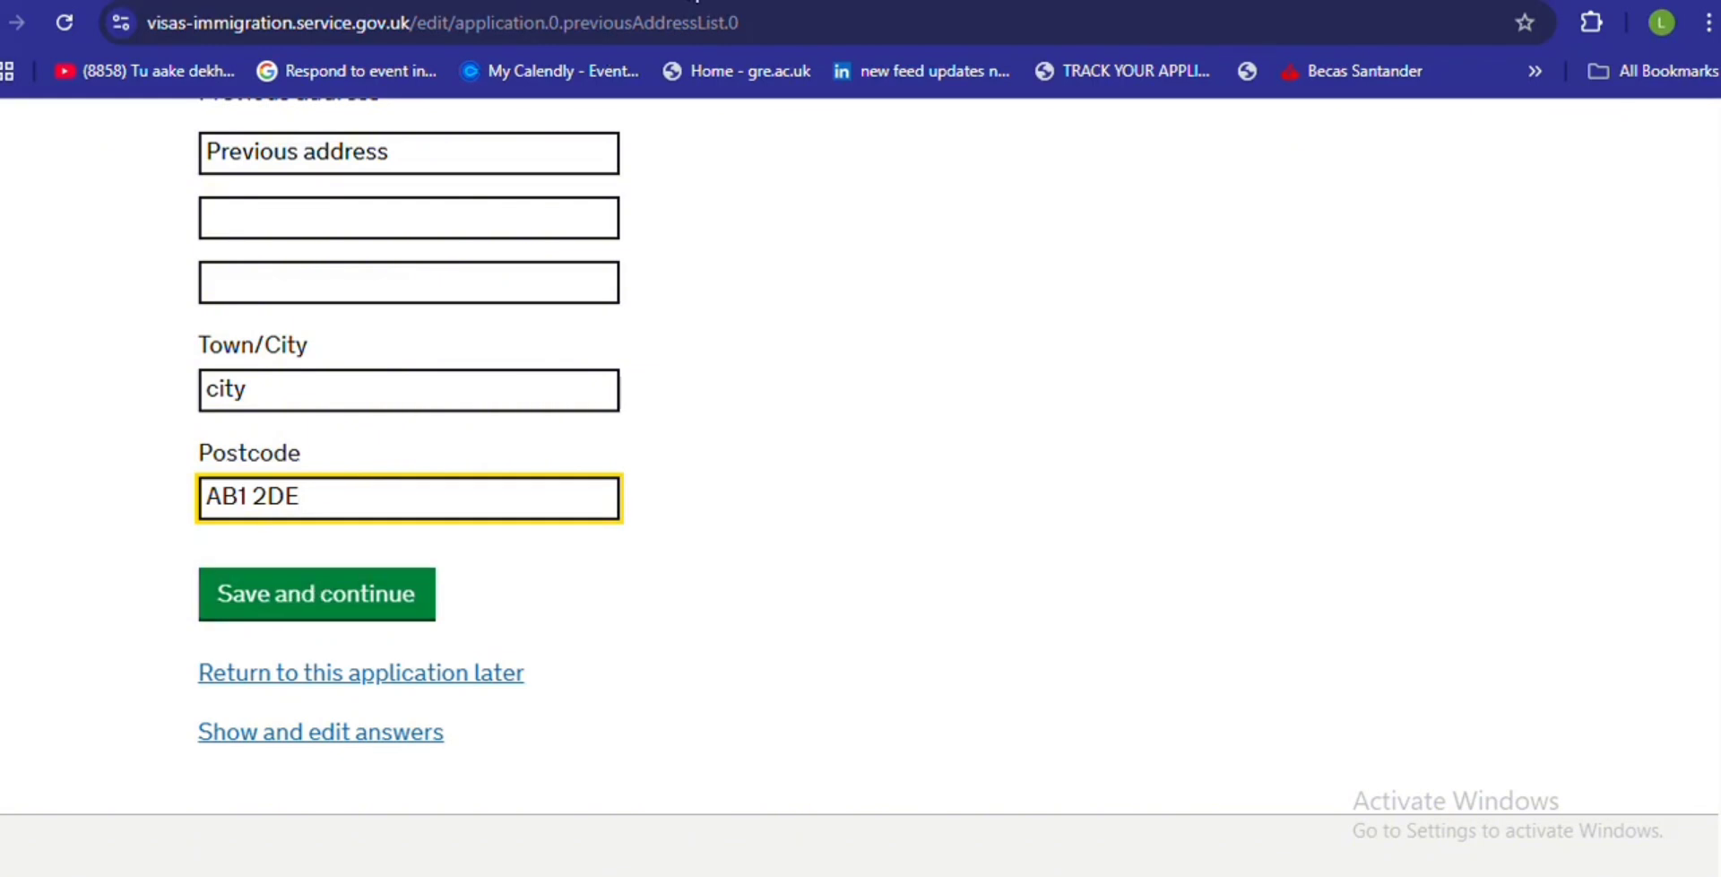
key(Return)
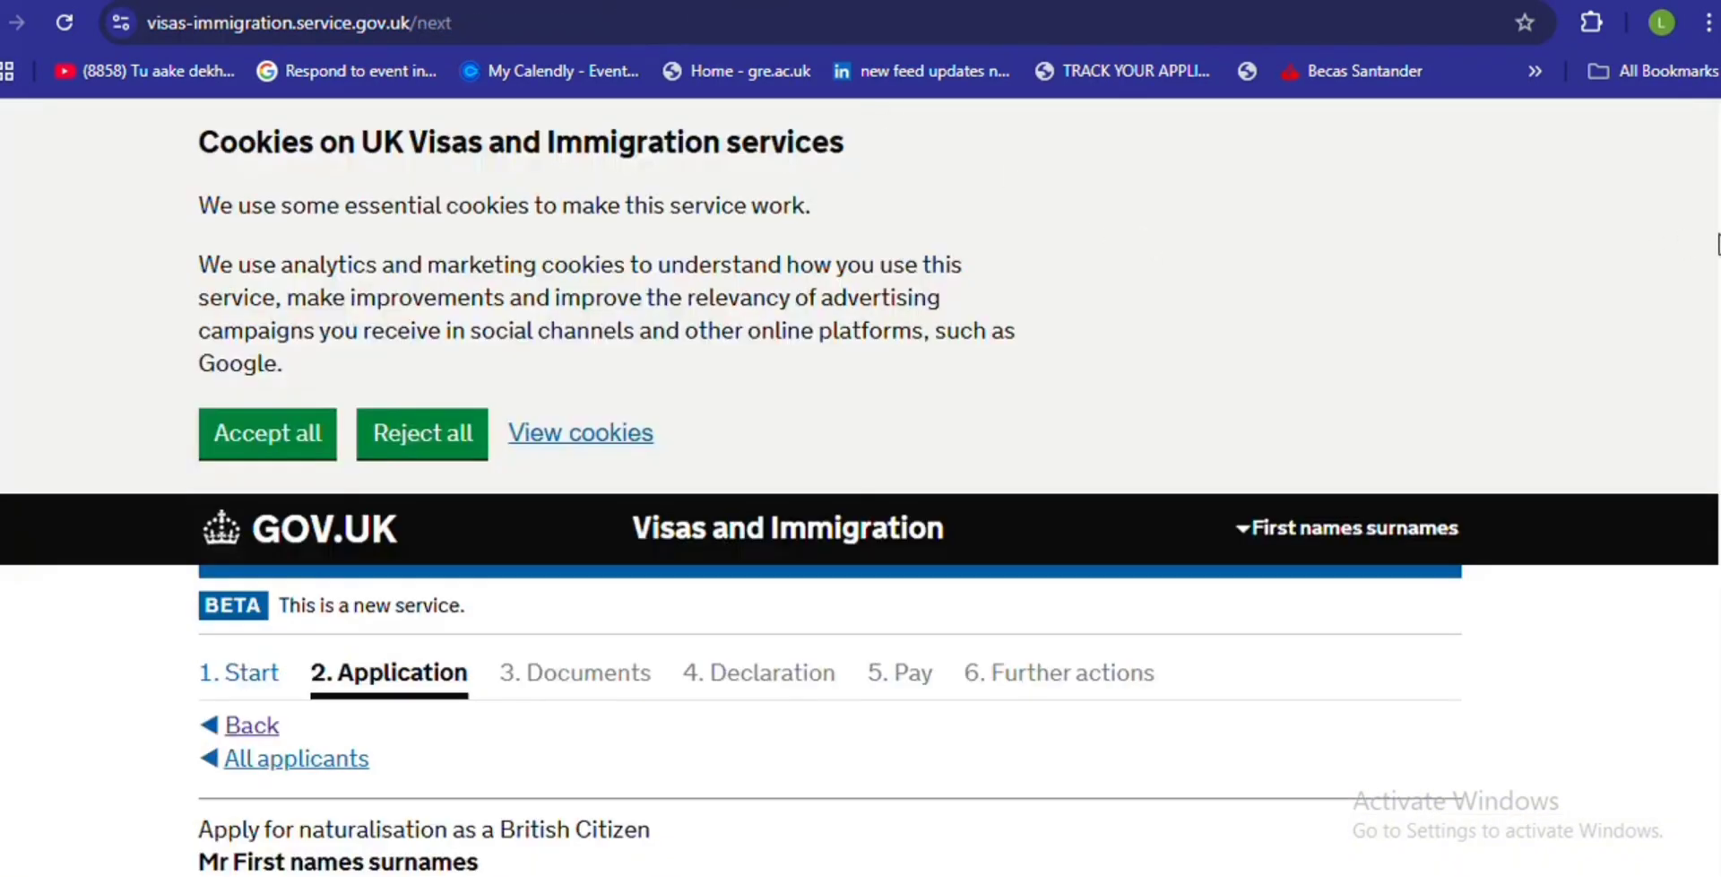
- Choose Yes to adding another address from the last five years, and save
scroll(860, 493, down, 5)
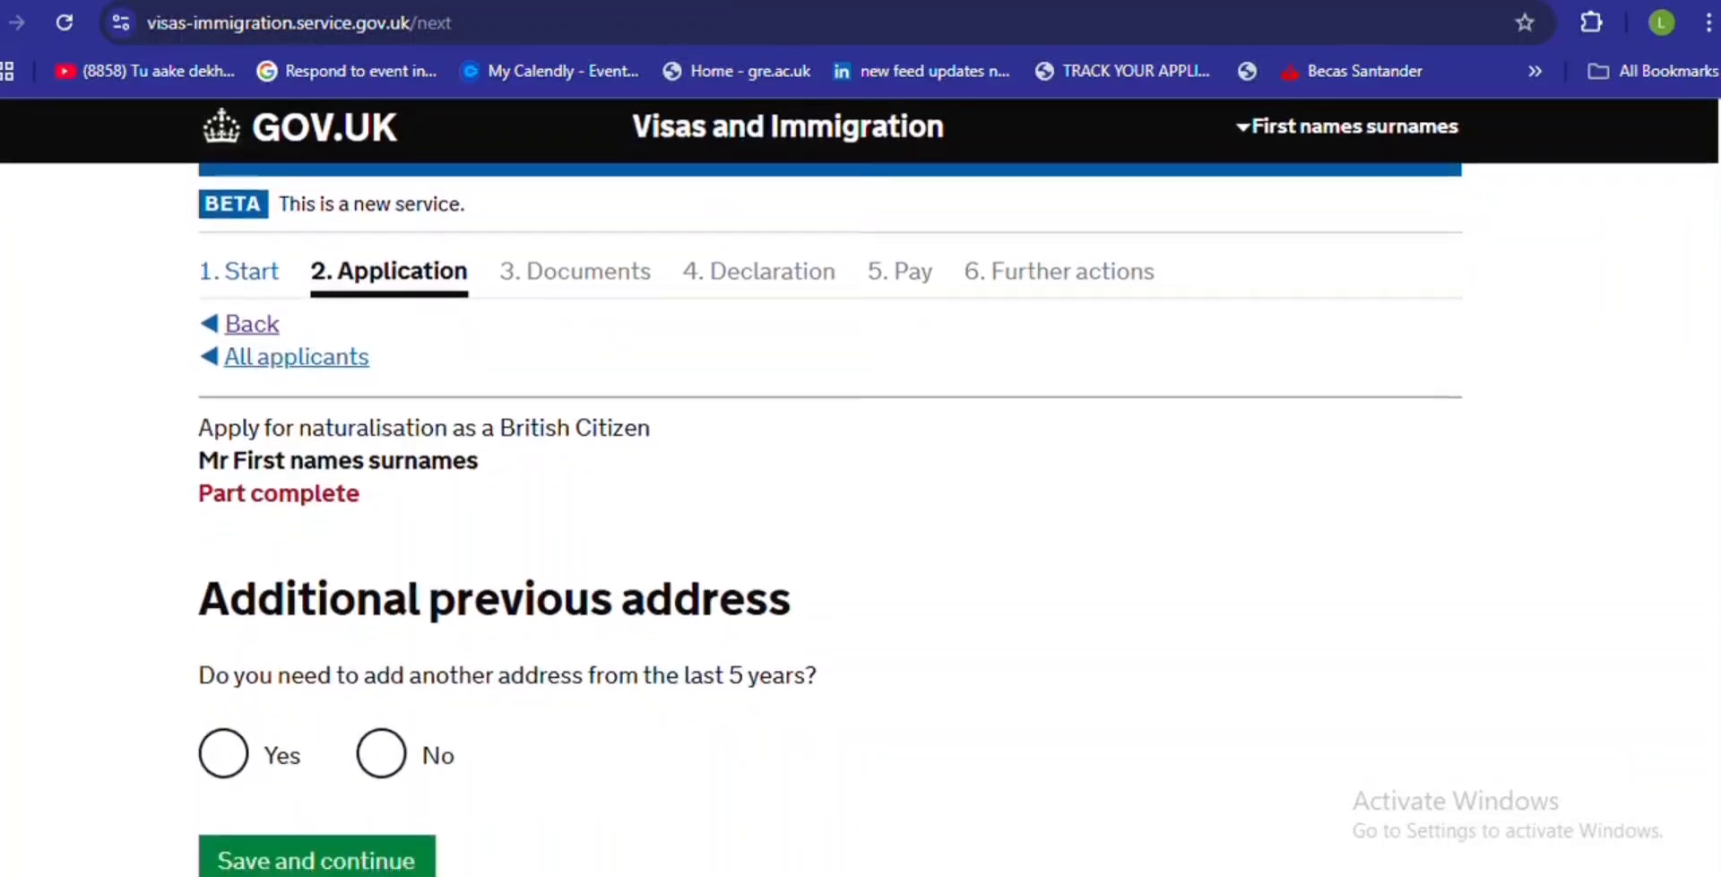
scroll(1717, 403, up, 1)
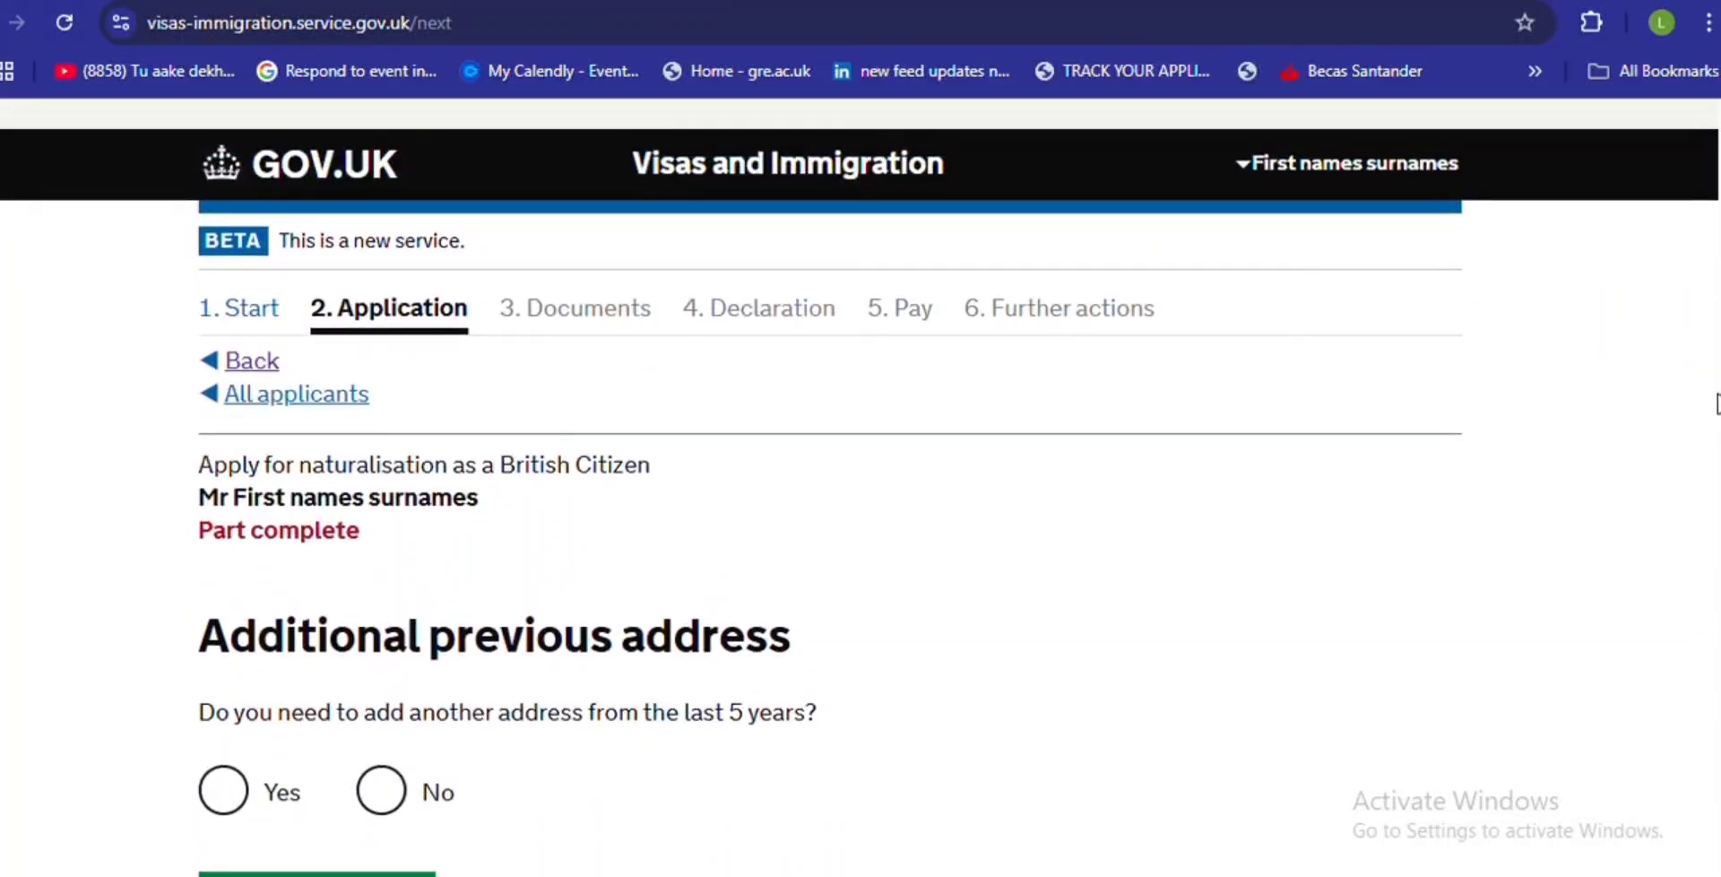
scroll(1718, 403, down, 2)
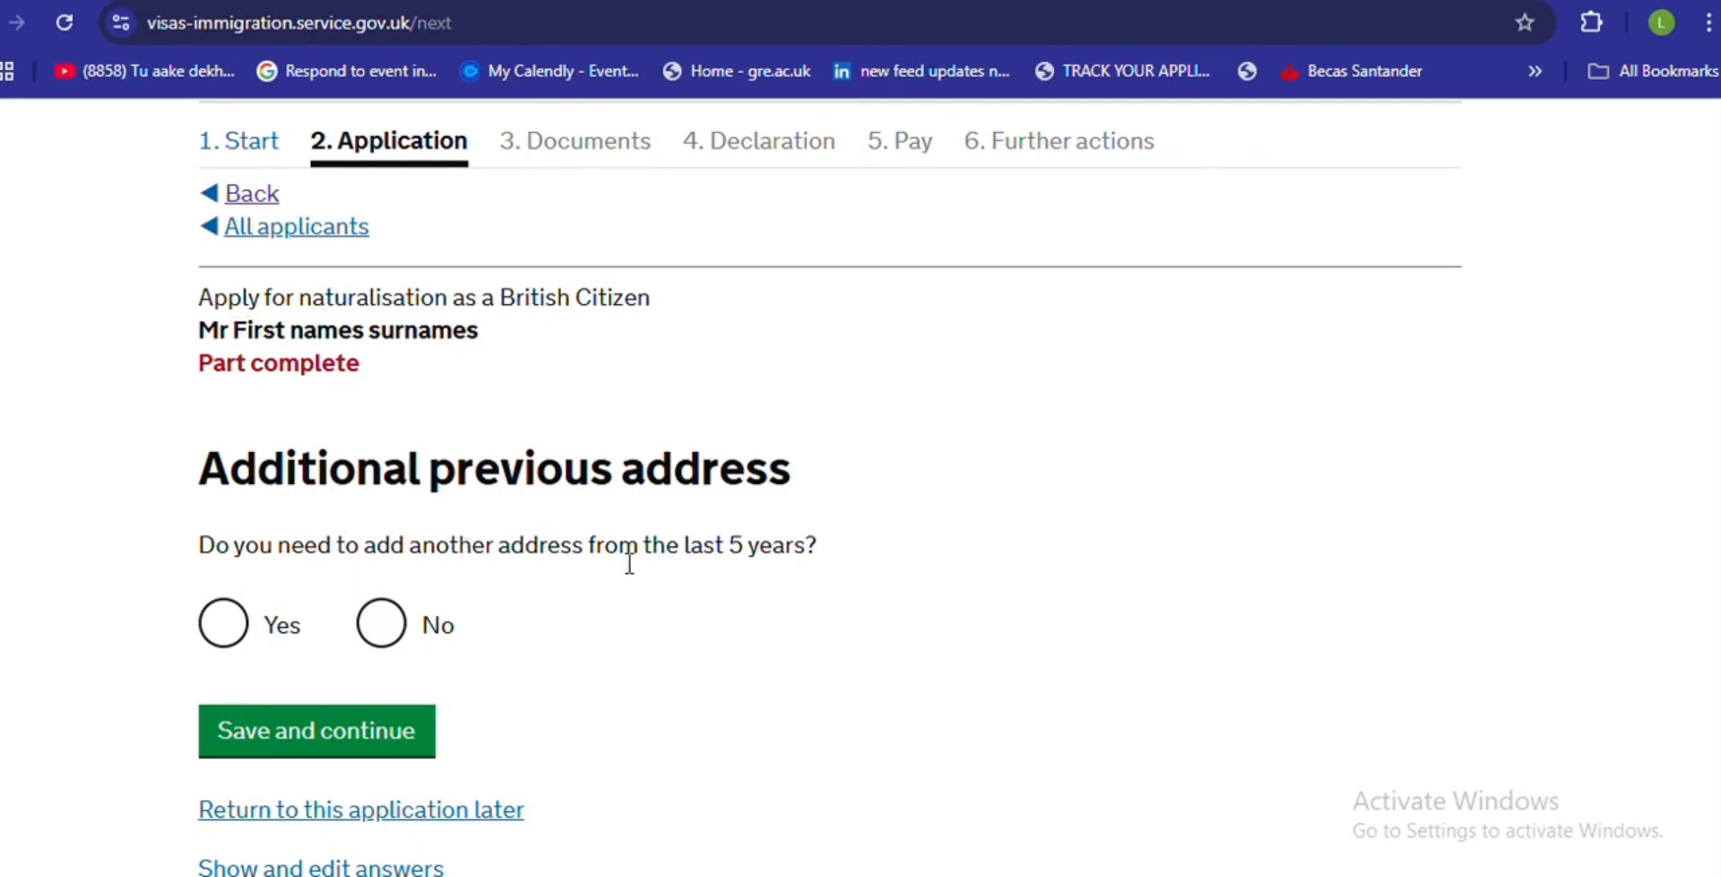
click(219, 627)
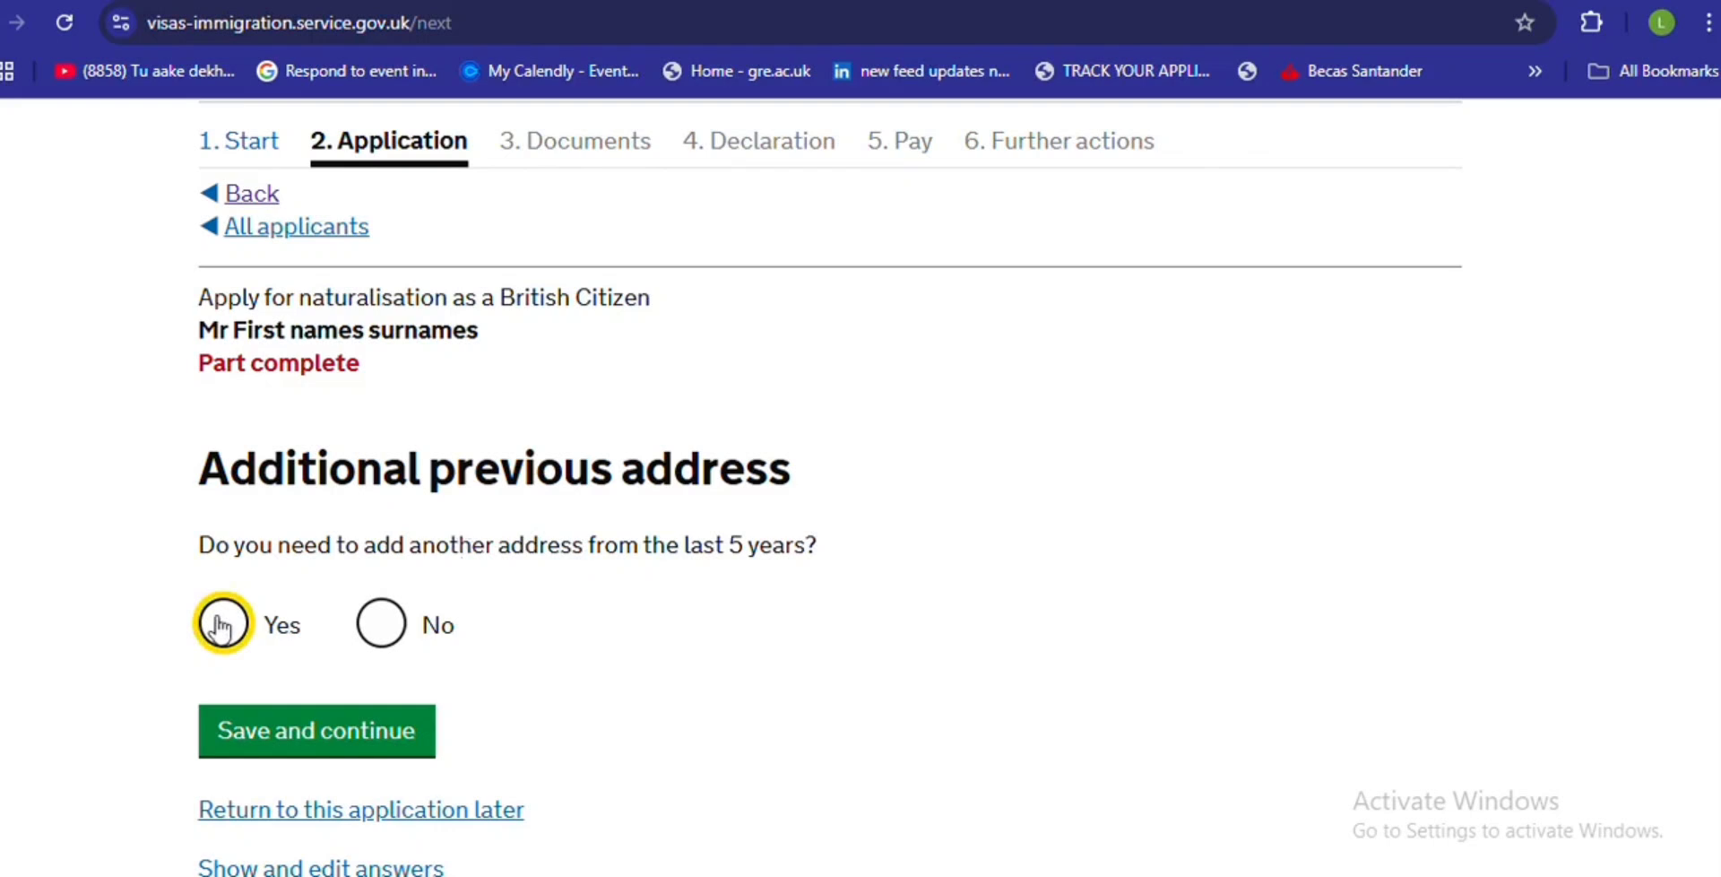
click(267, 732)
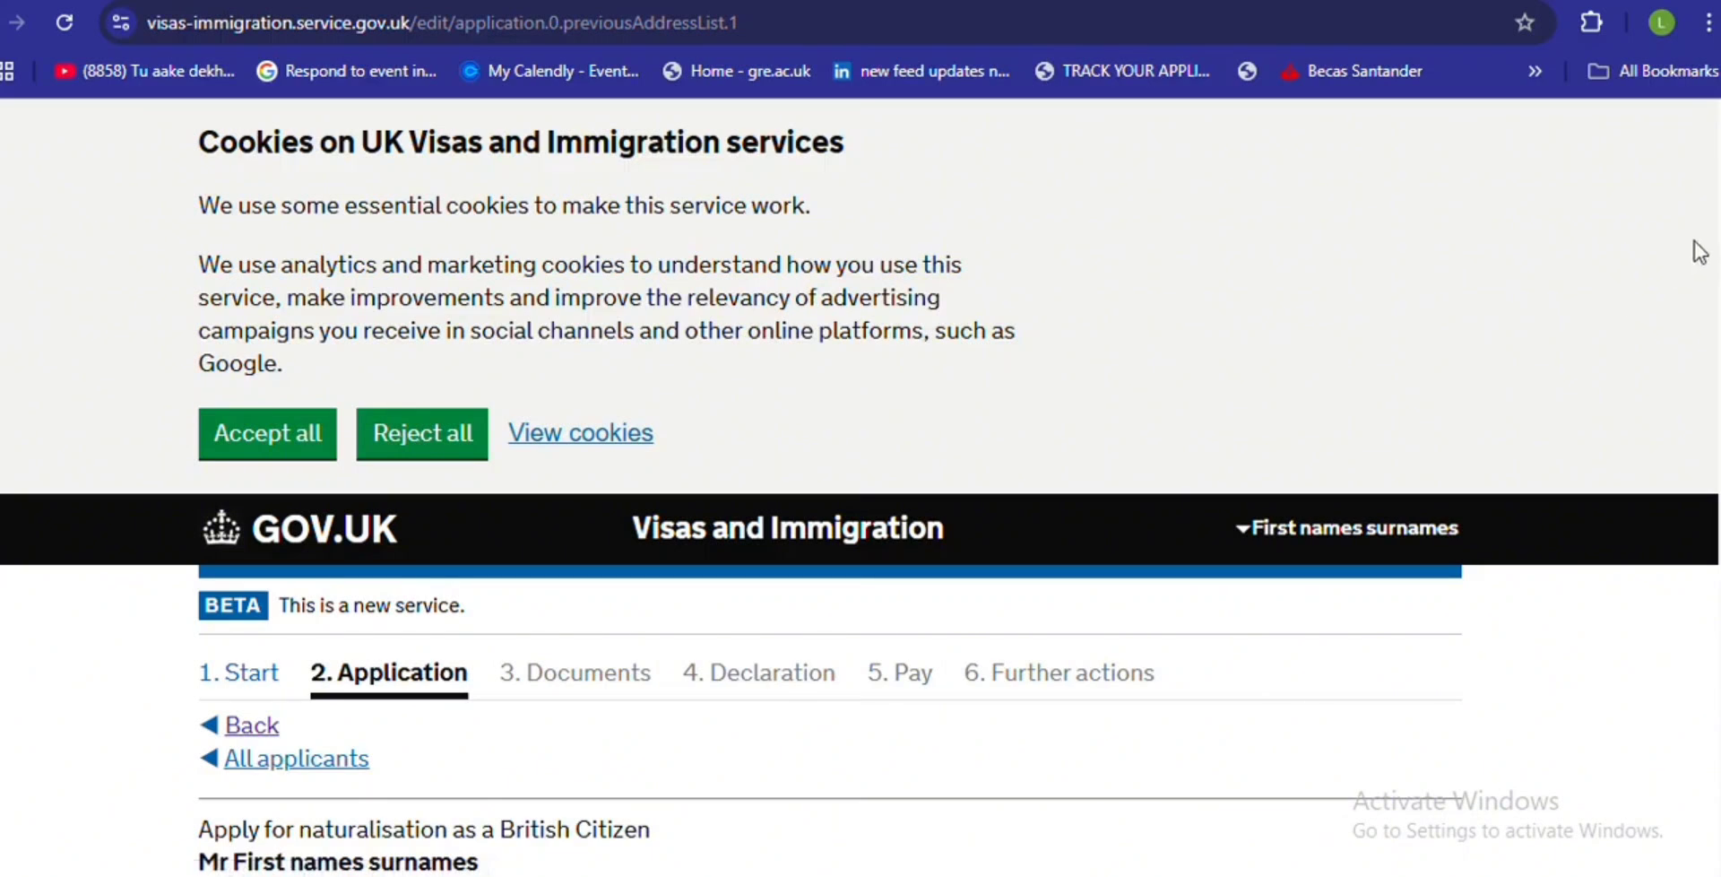
- Enter placeholder from and to dates for the second previous address
scroll(1694, 254, down, 5)
scroll(861, 484, down, 3)
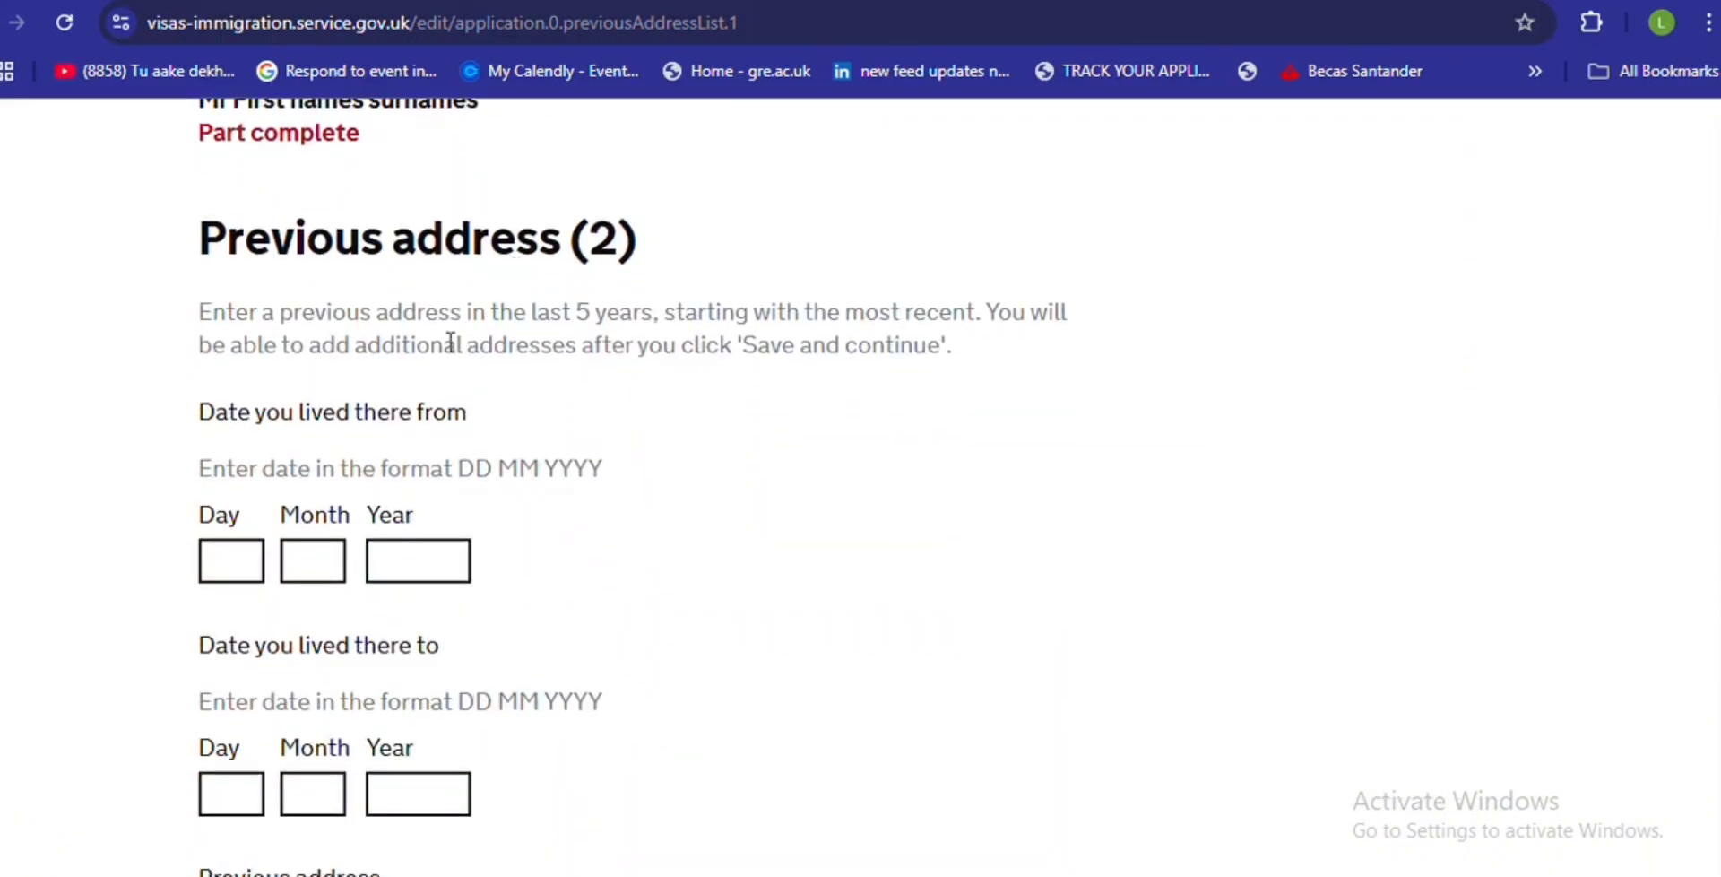
click(226, 556)
text(0)
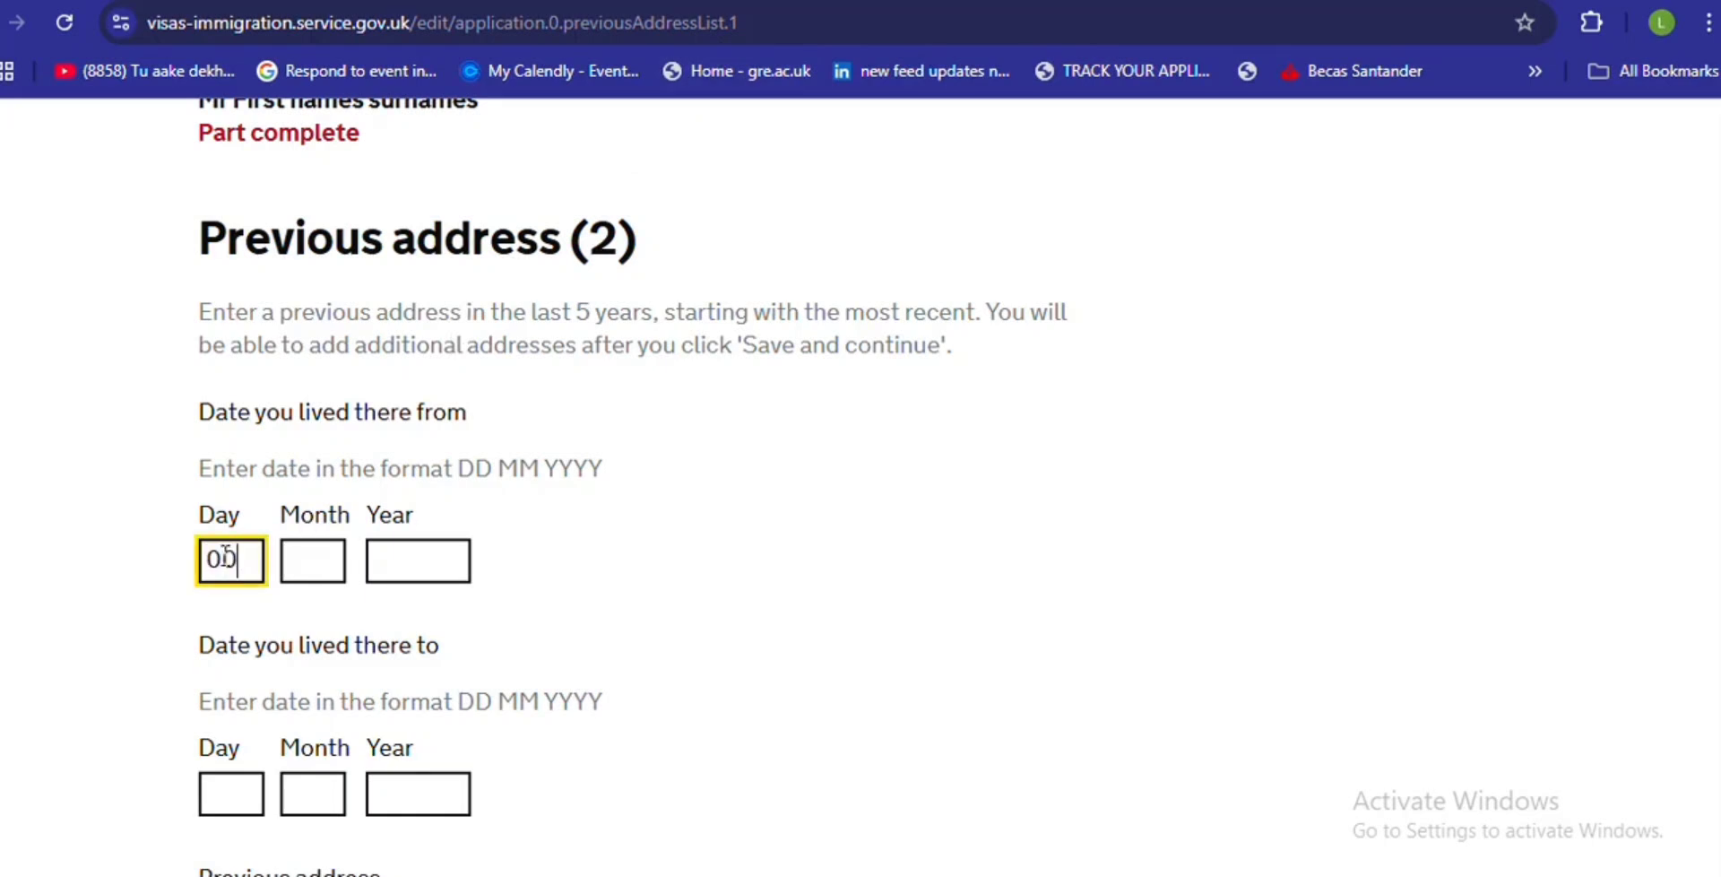
text(50)
click(305, 556)
text(00)
click(399, 564)
text(0000)
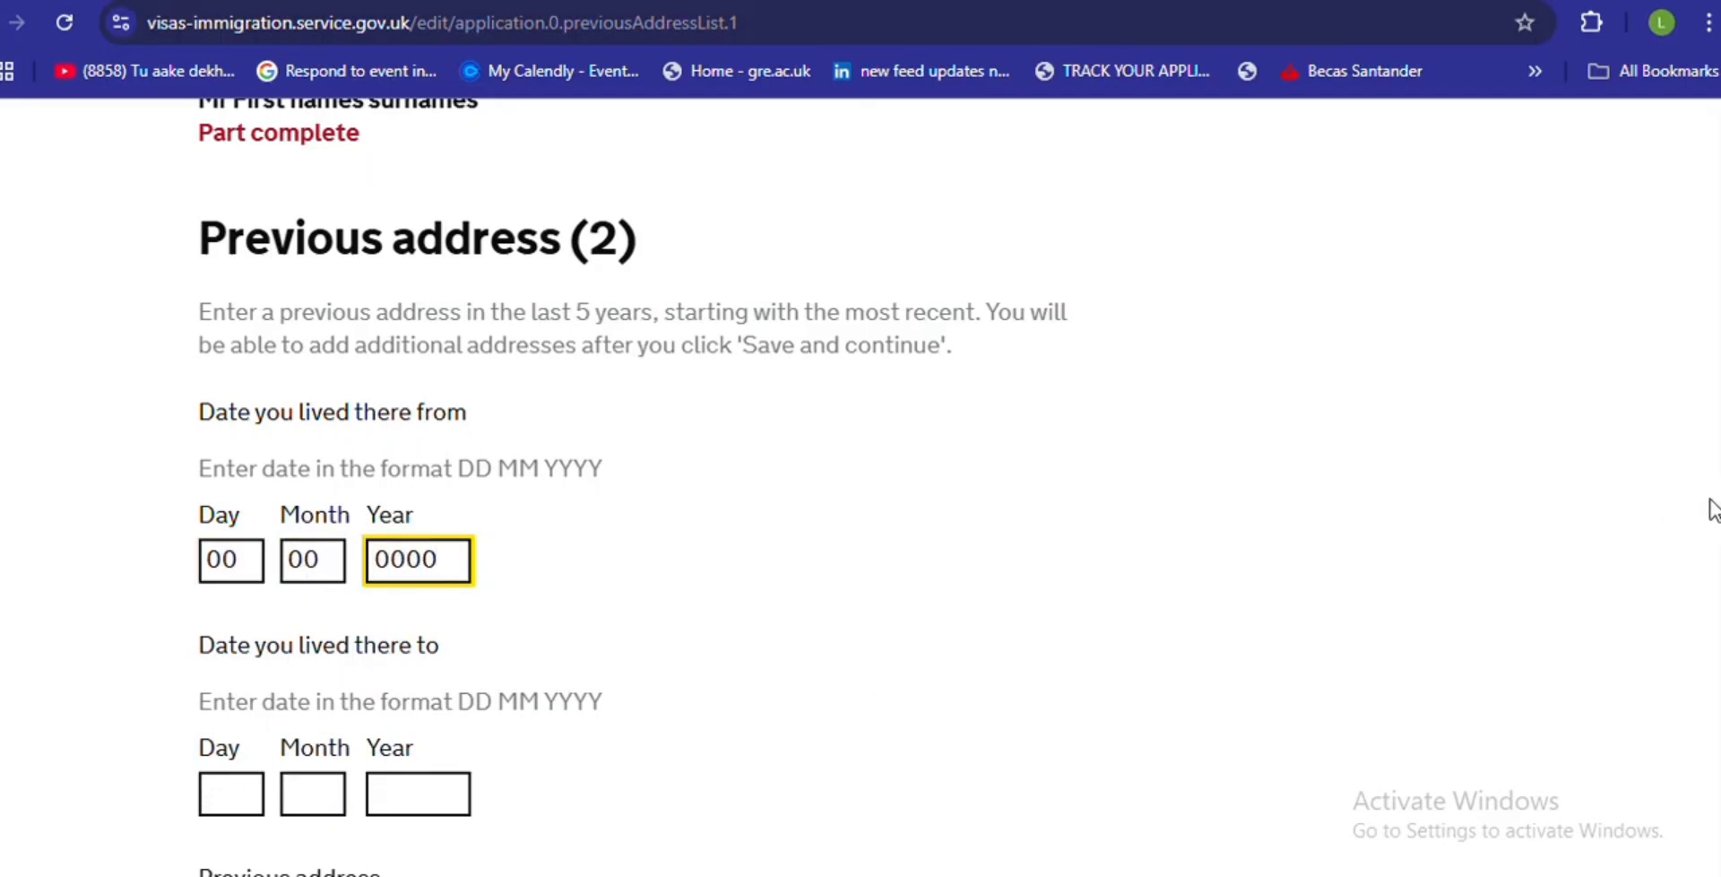
scroll(896, 502, down, 3)
click(219, 493)
text(00)
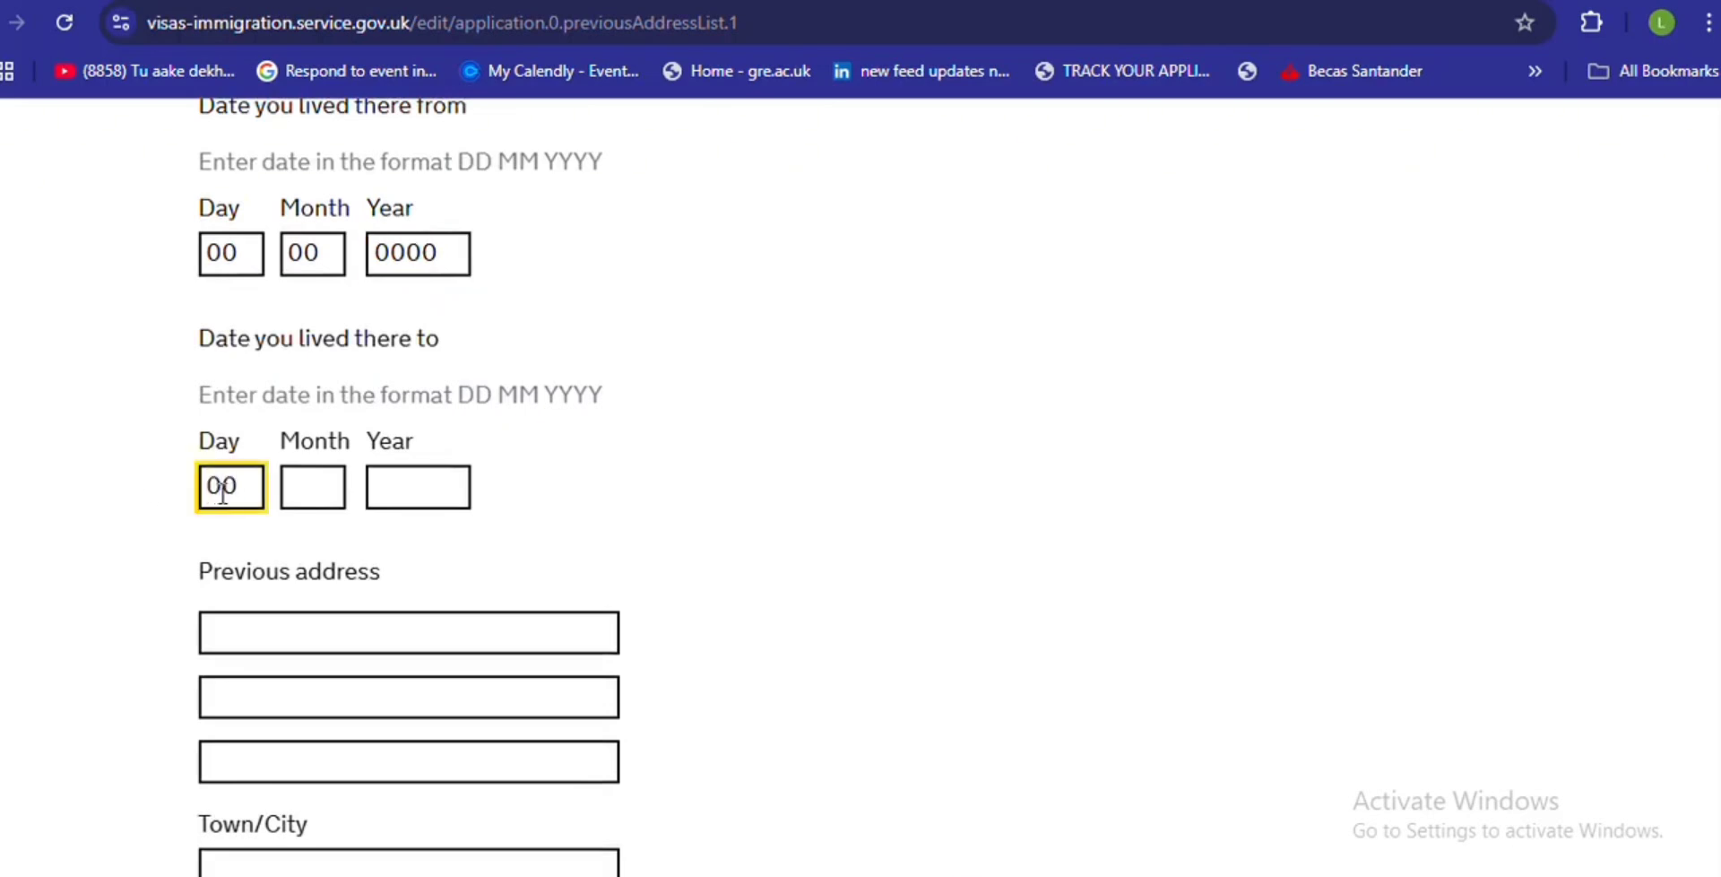
click(321, 490)
text(00)
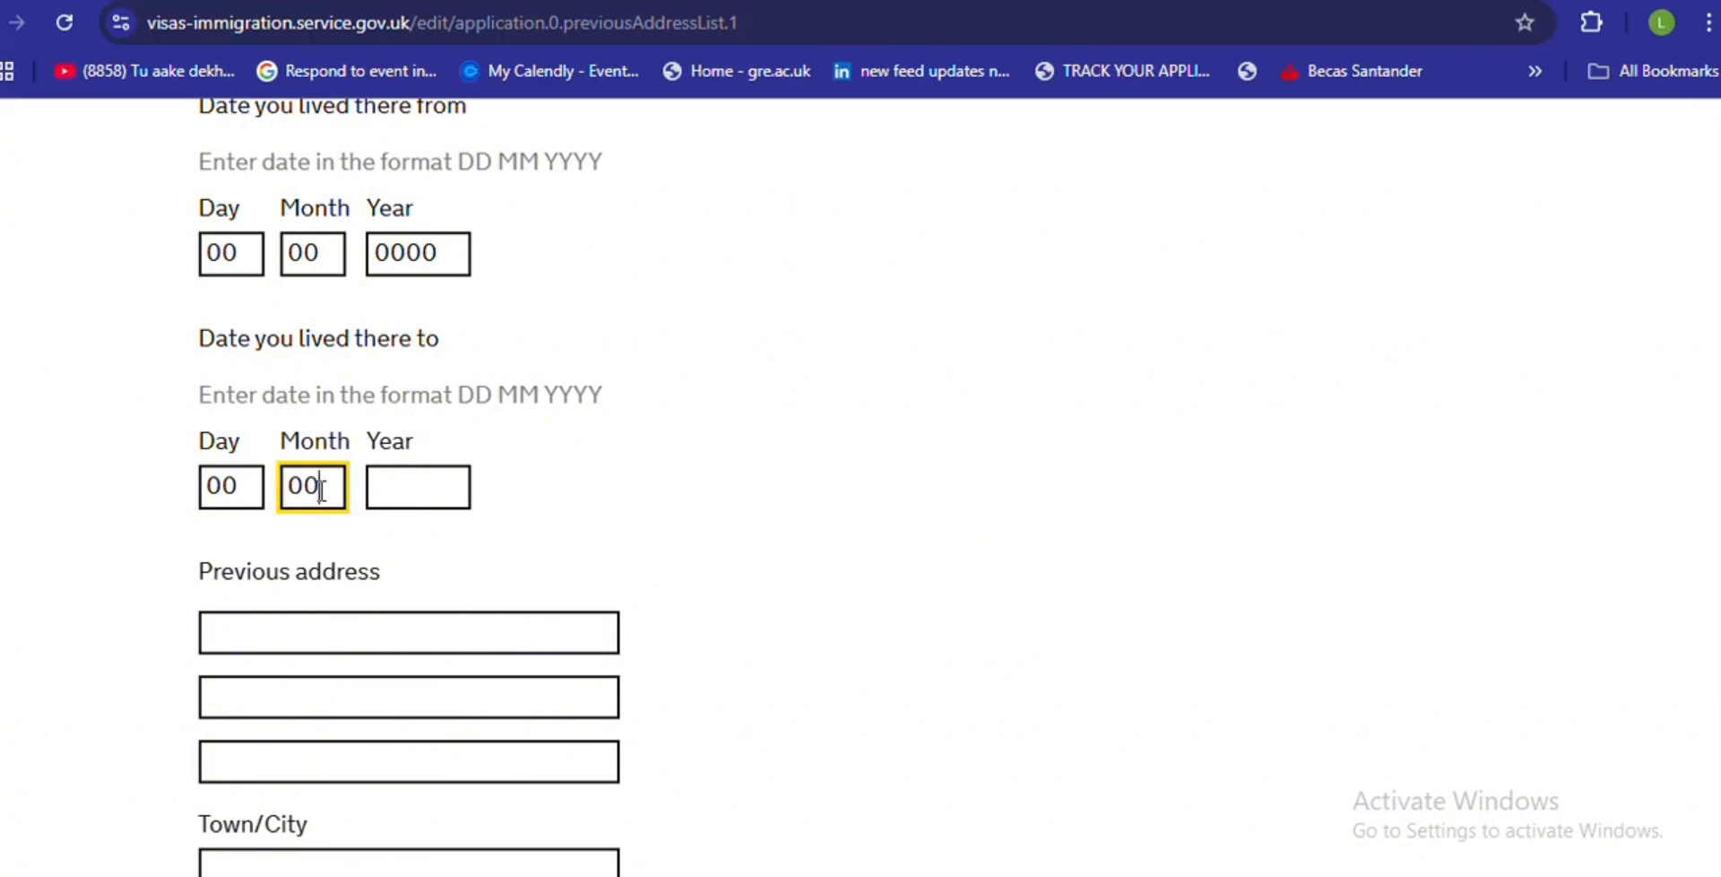
click(389, 492)
text(0000)
- Enter address '1 PREVIOUS ADDRESS', town 'CITY', placeholder postcode 'AB1 2CD', and save
click(287, 627)
text(1)
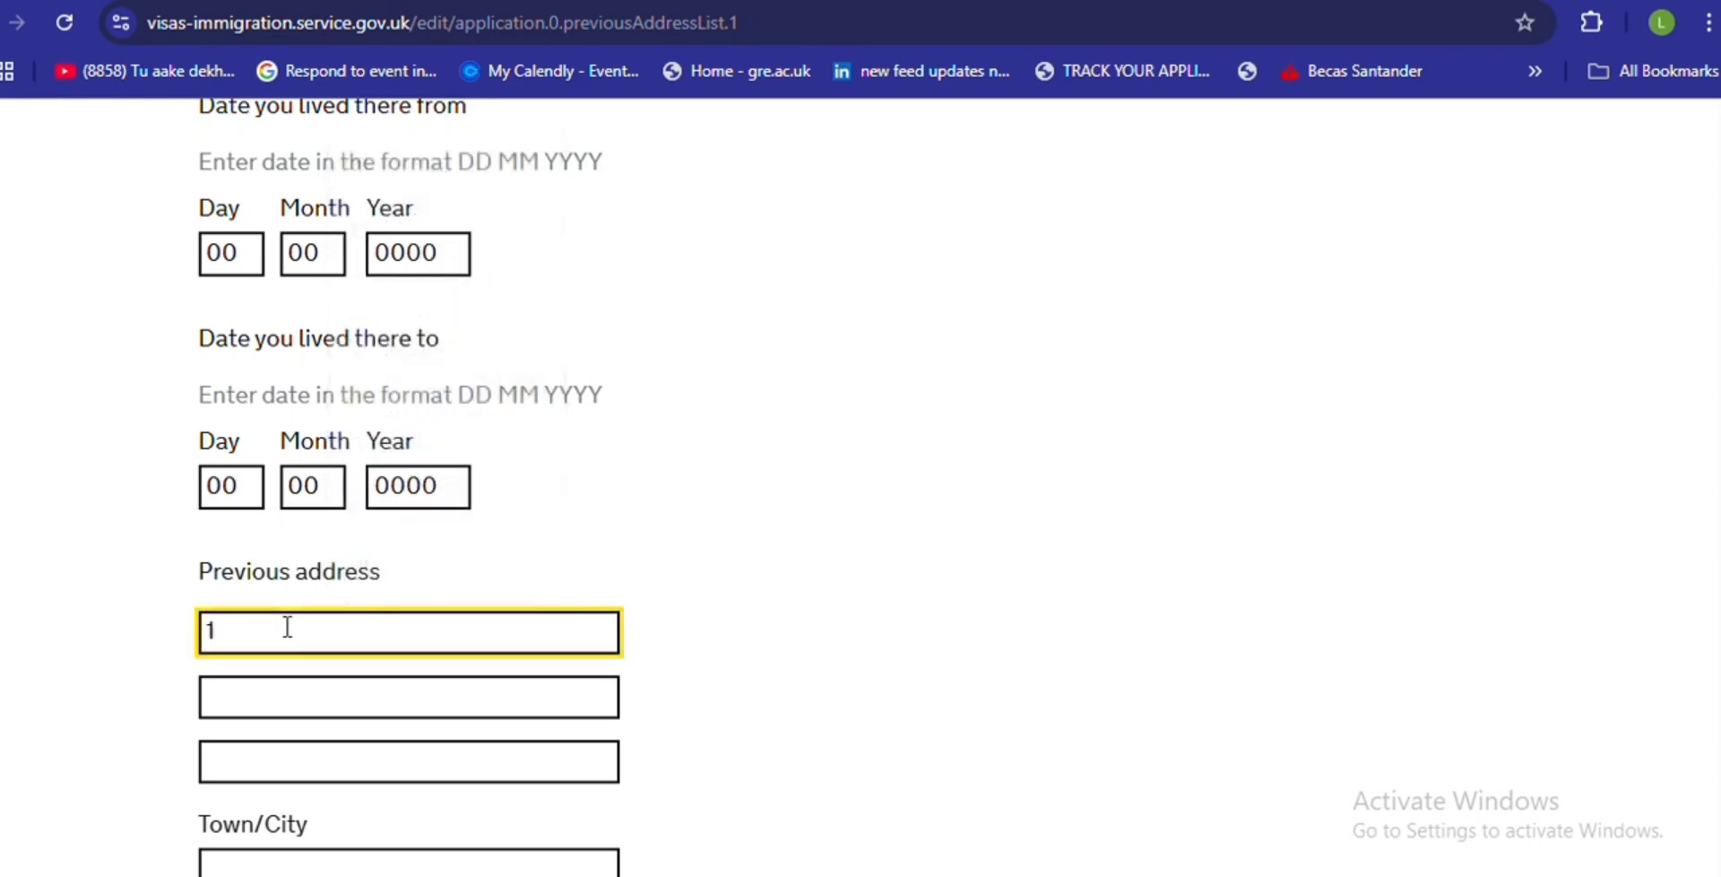
click(233, 707)
text(PREVIO)
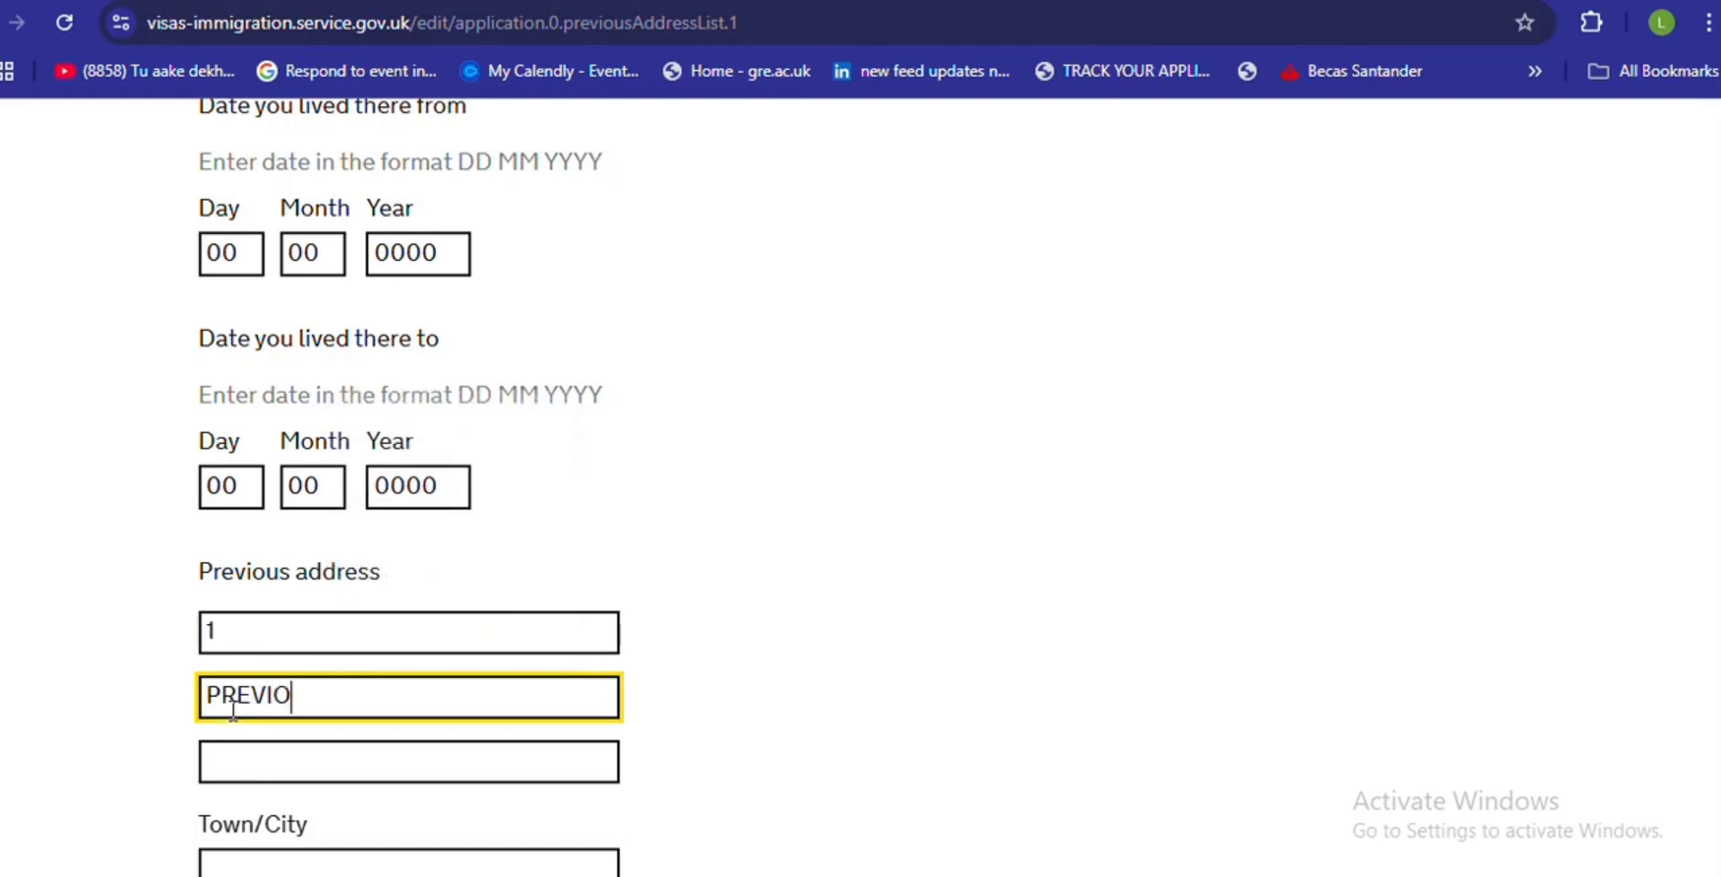
text(US ADDRESS)
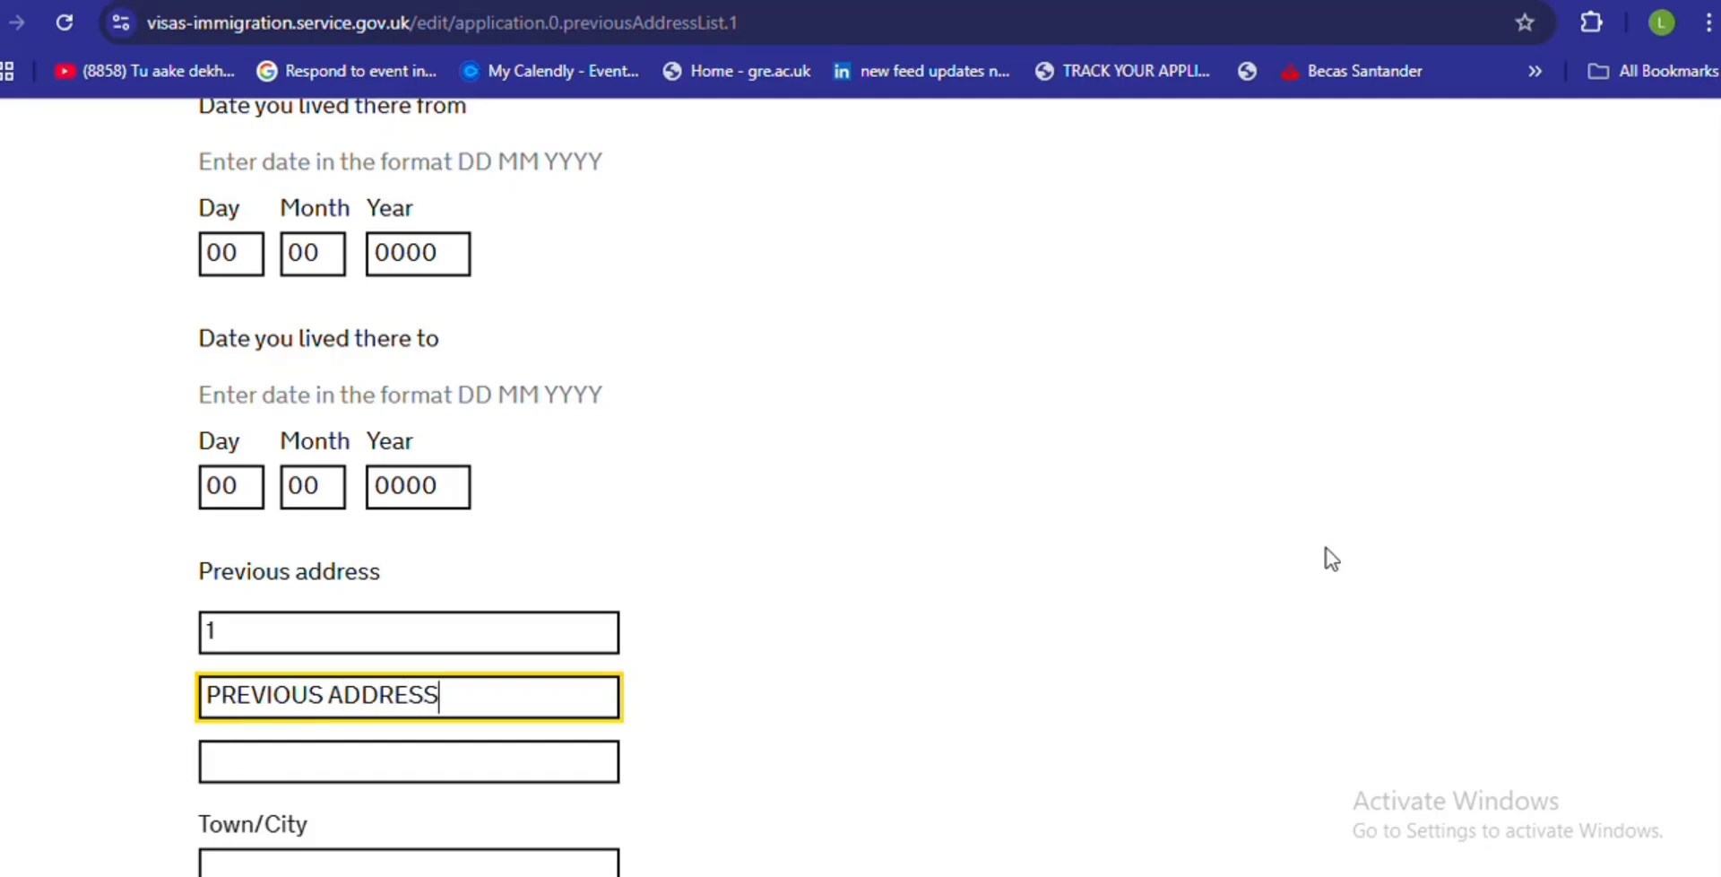
scroll(1675, 711, down, 5)
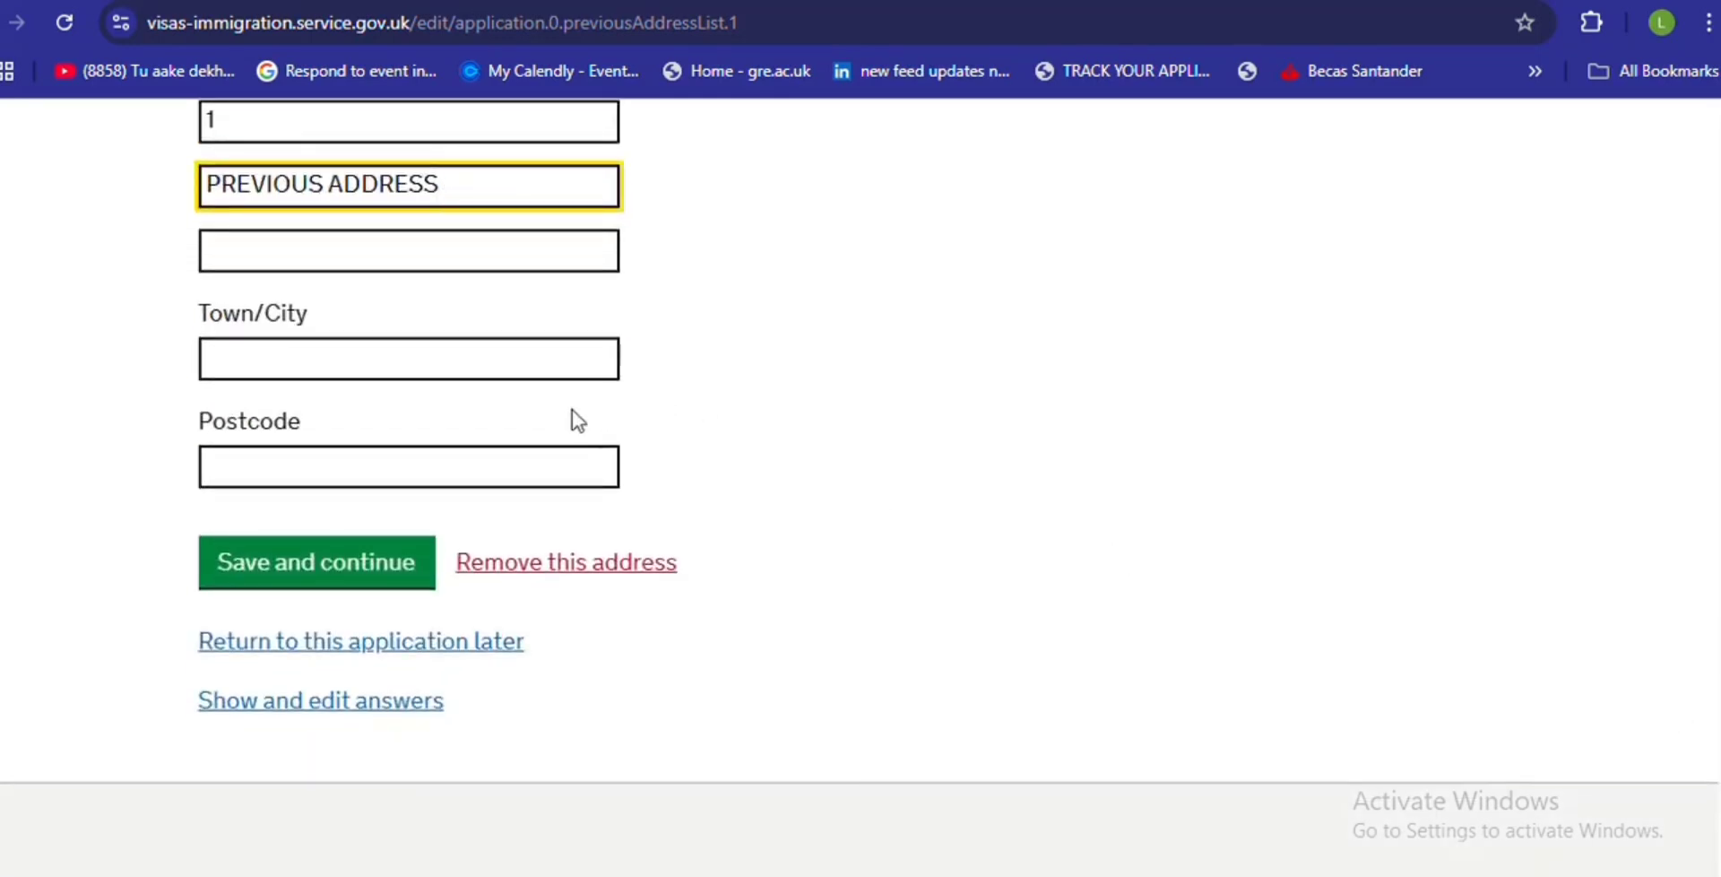
click(566, 349)
text(CITY)
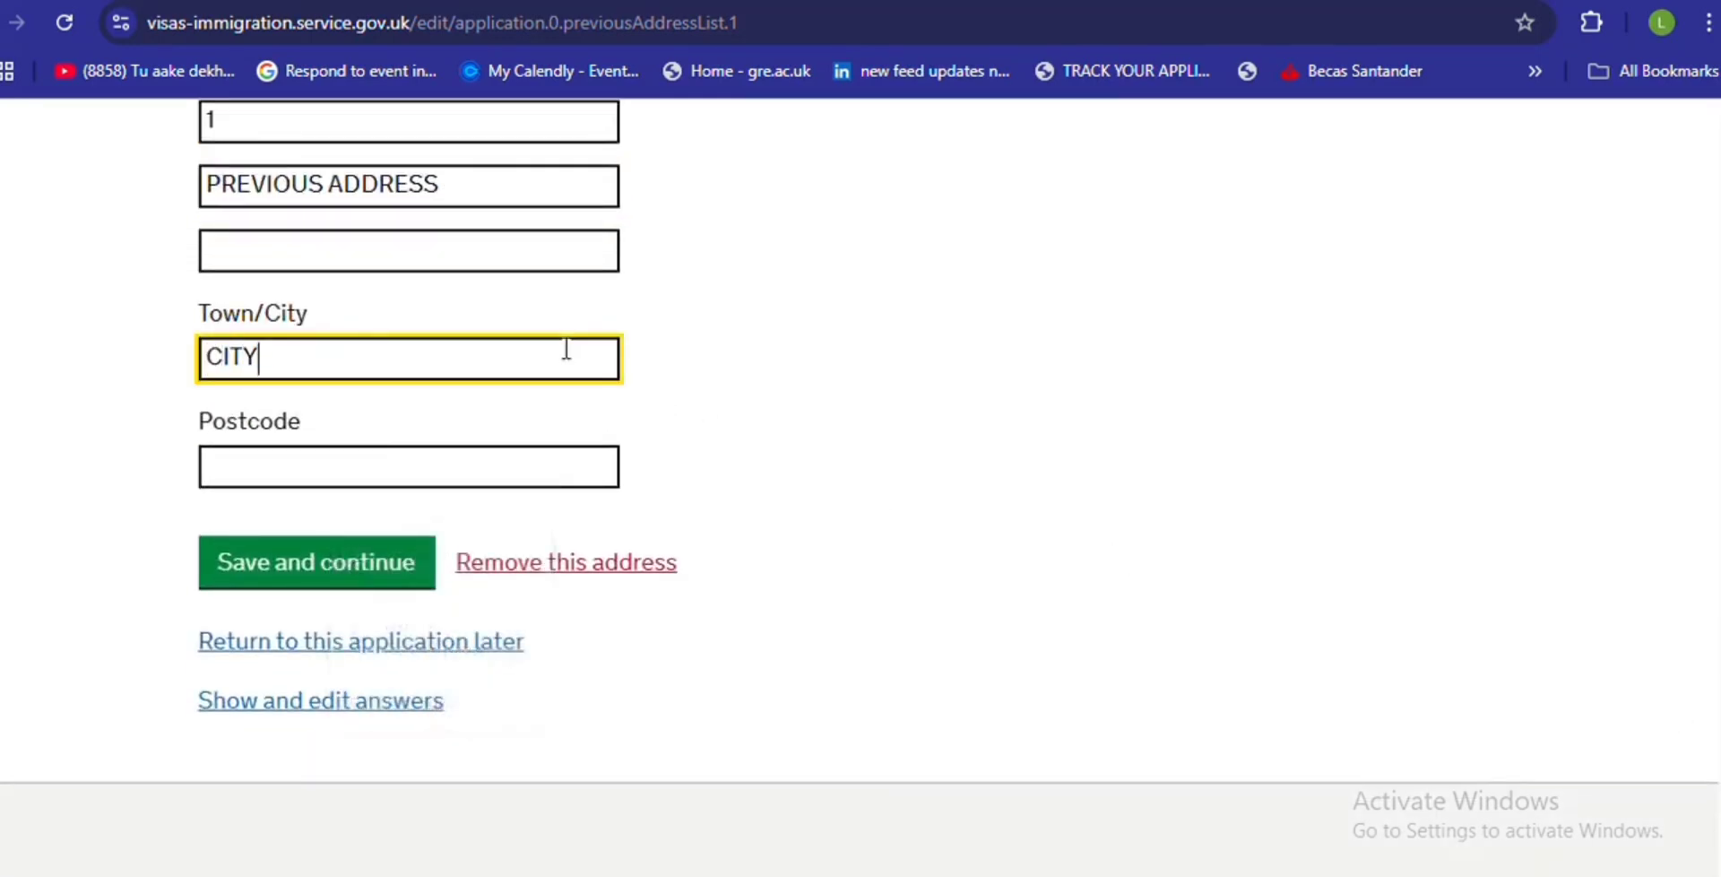
click(383, 462)
text(A)
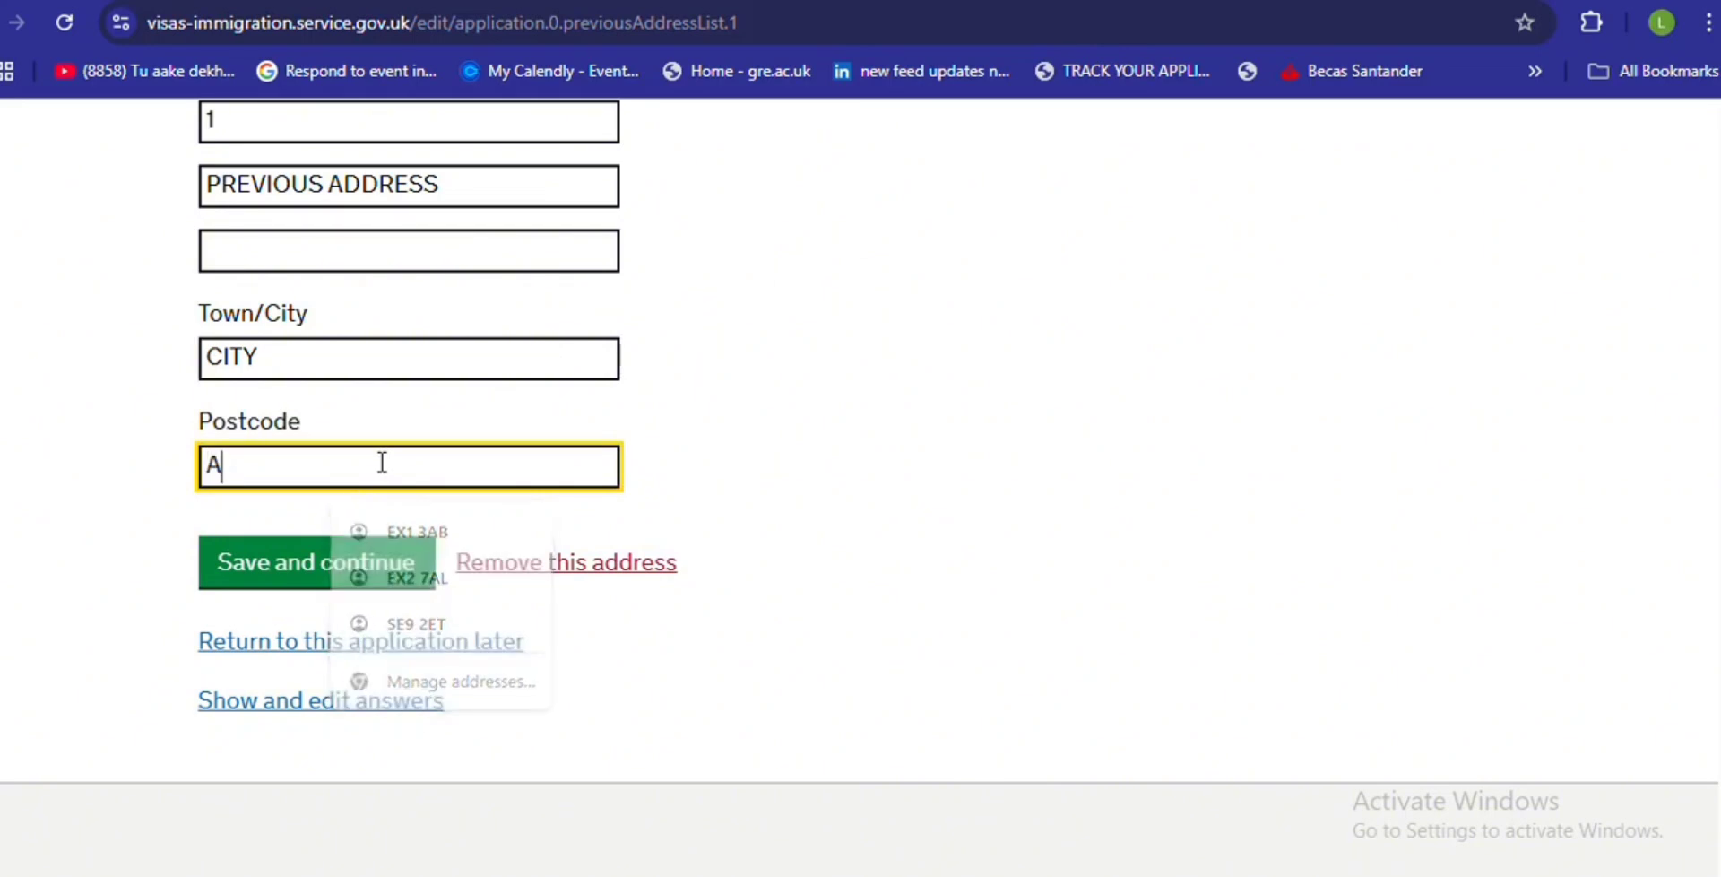
text(B1 2)
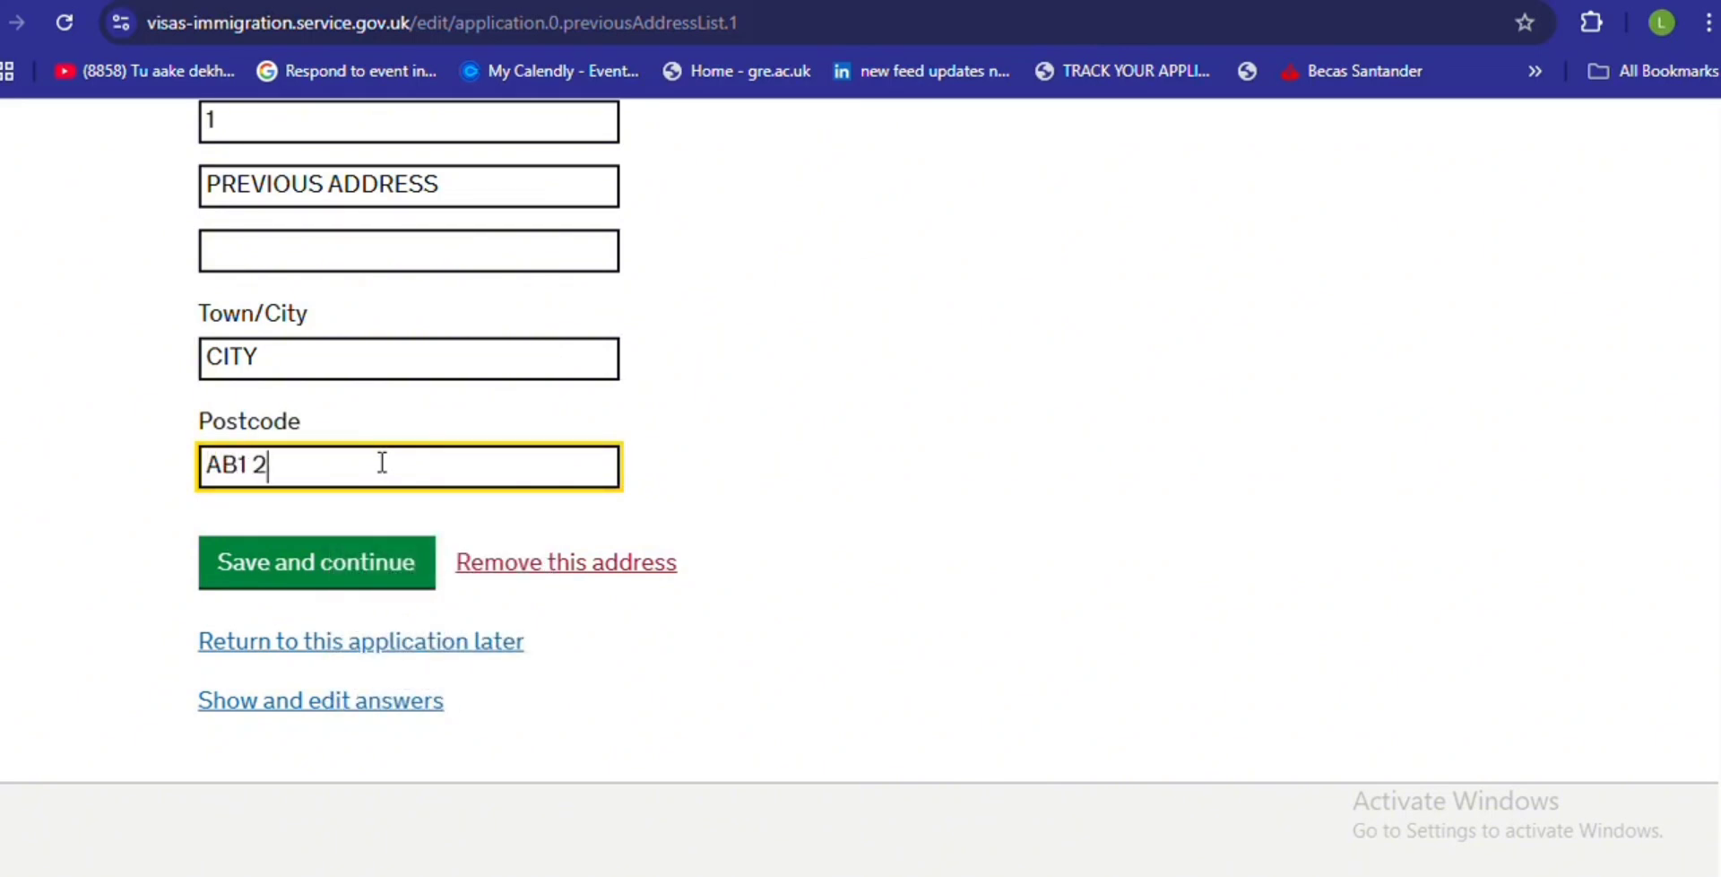
text(CD)
key(Return)
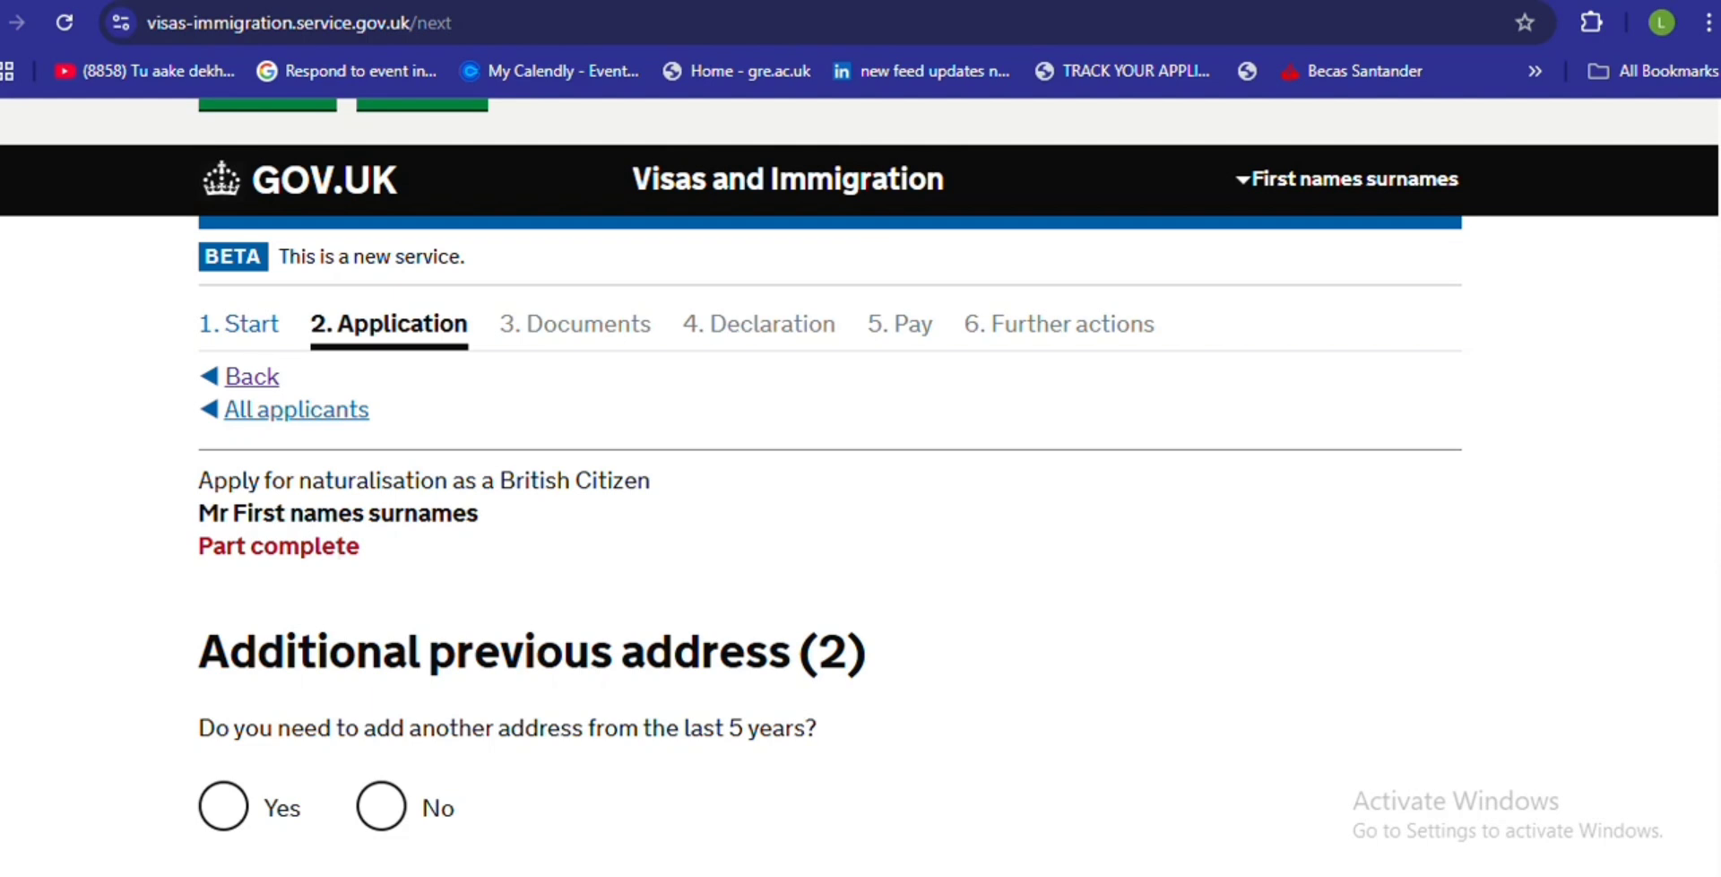
- Answer No to adding a further previous address, and save
scroll(1711, 541, down, 4)
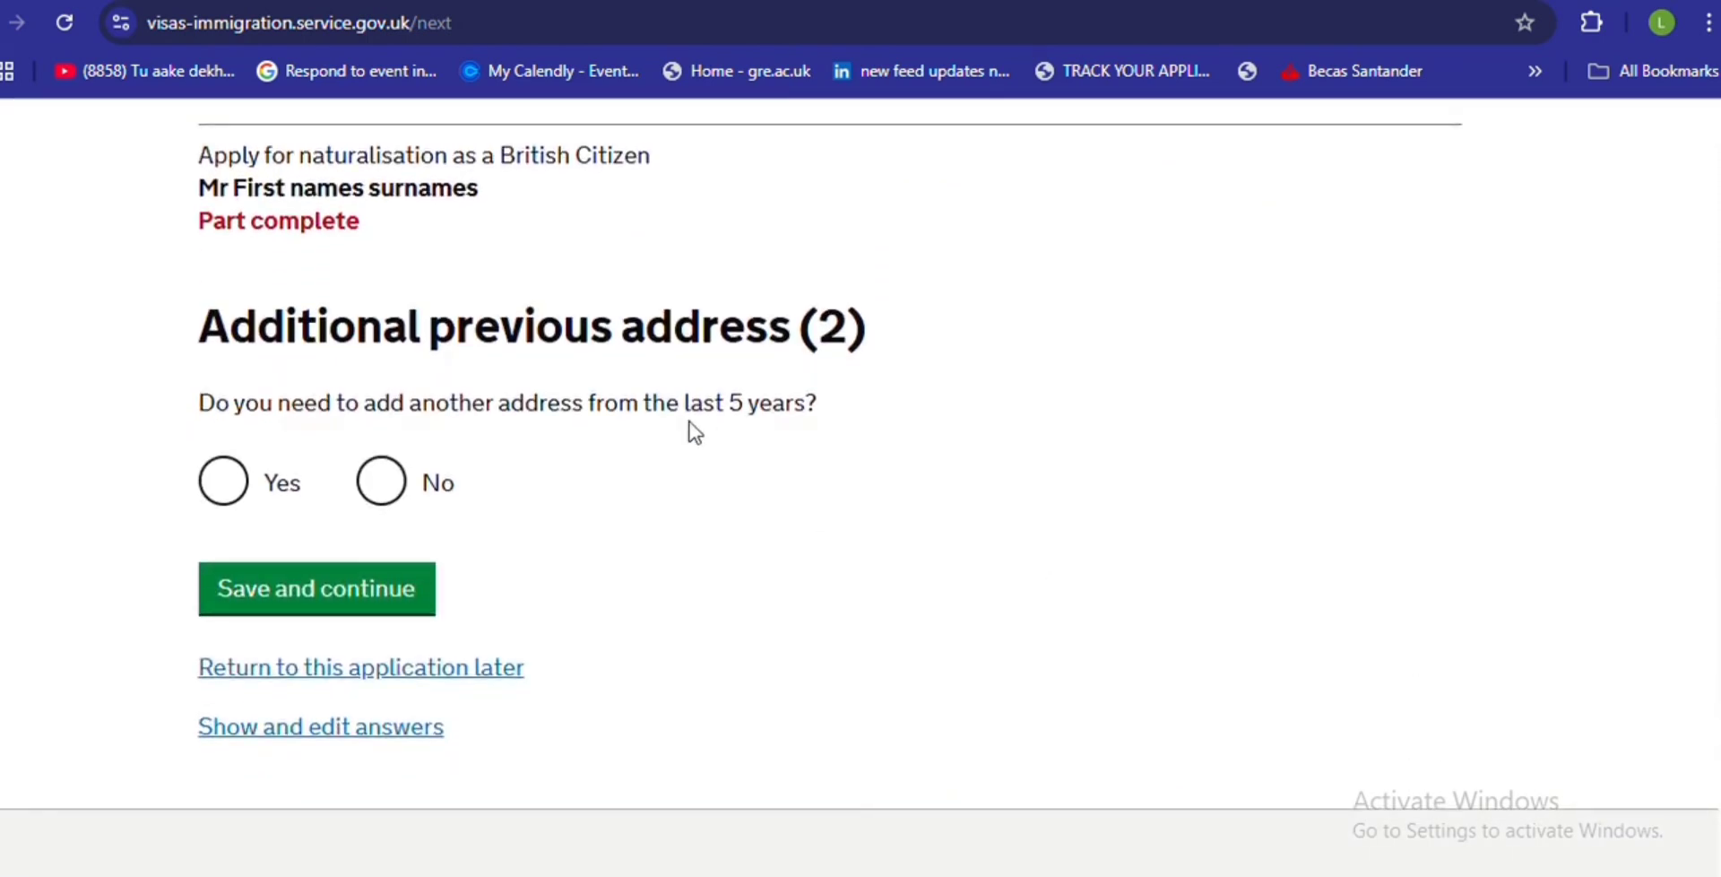
click(372, 497)
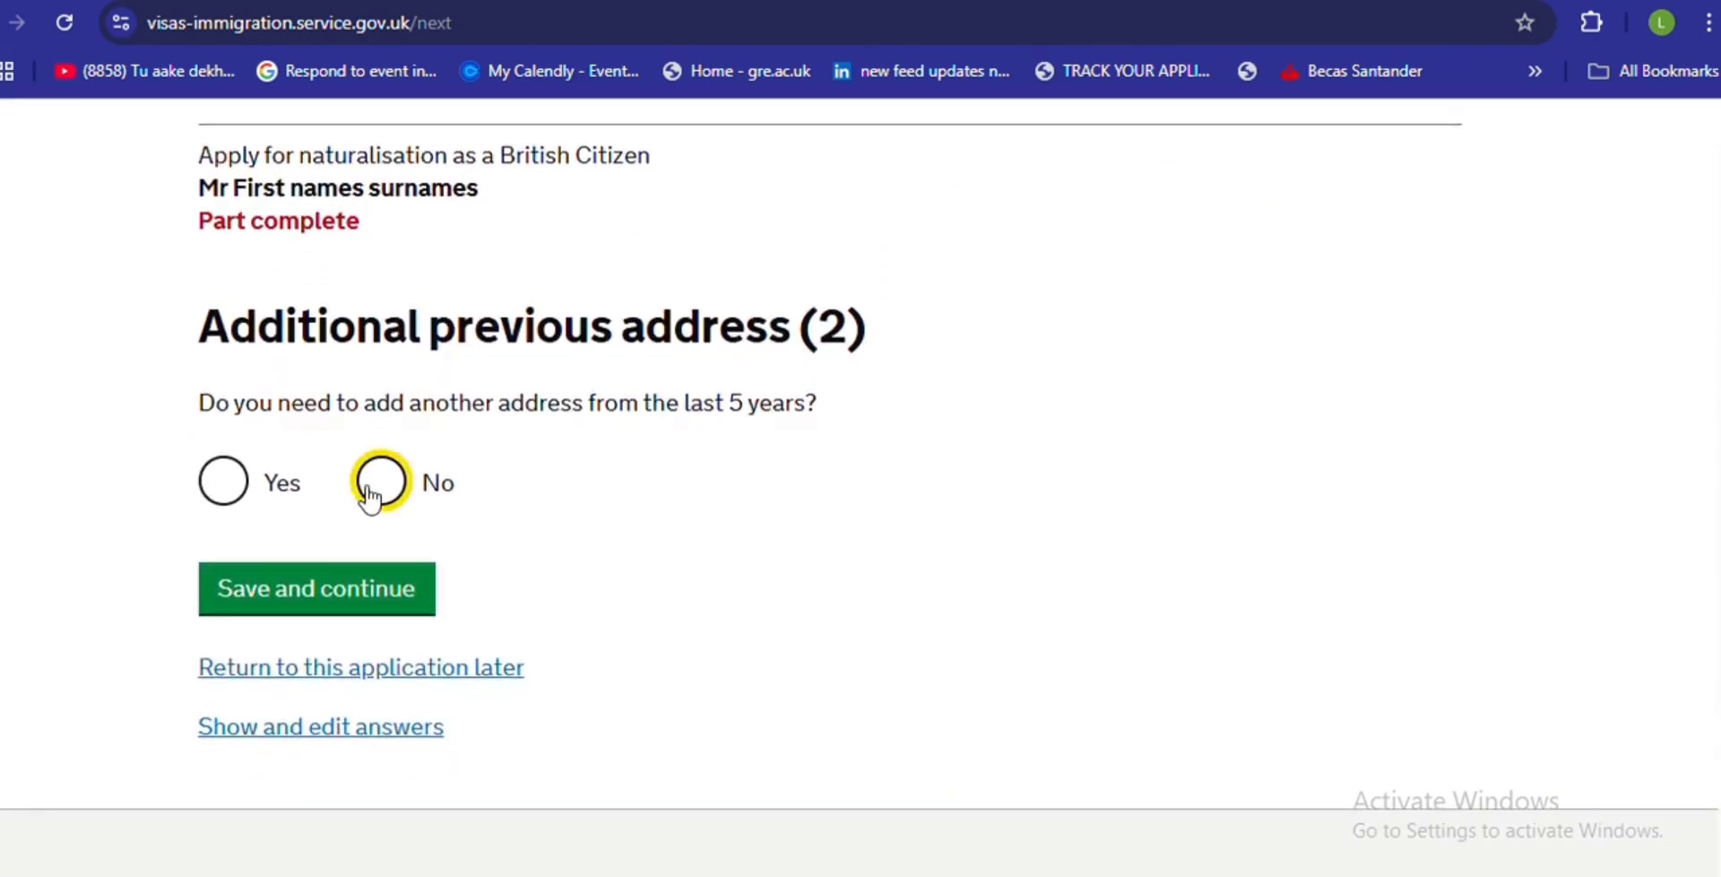
click(291, 613)
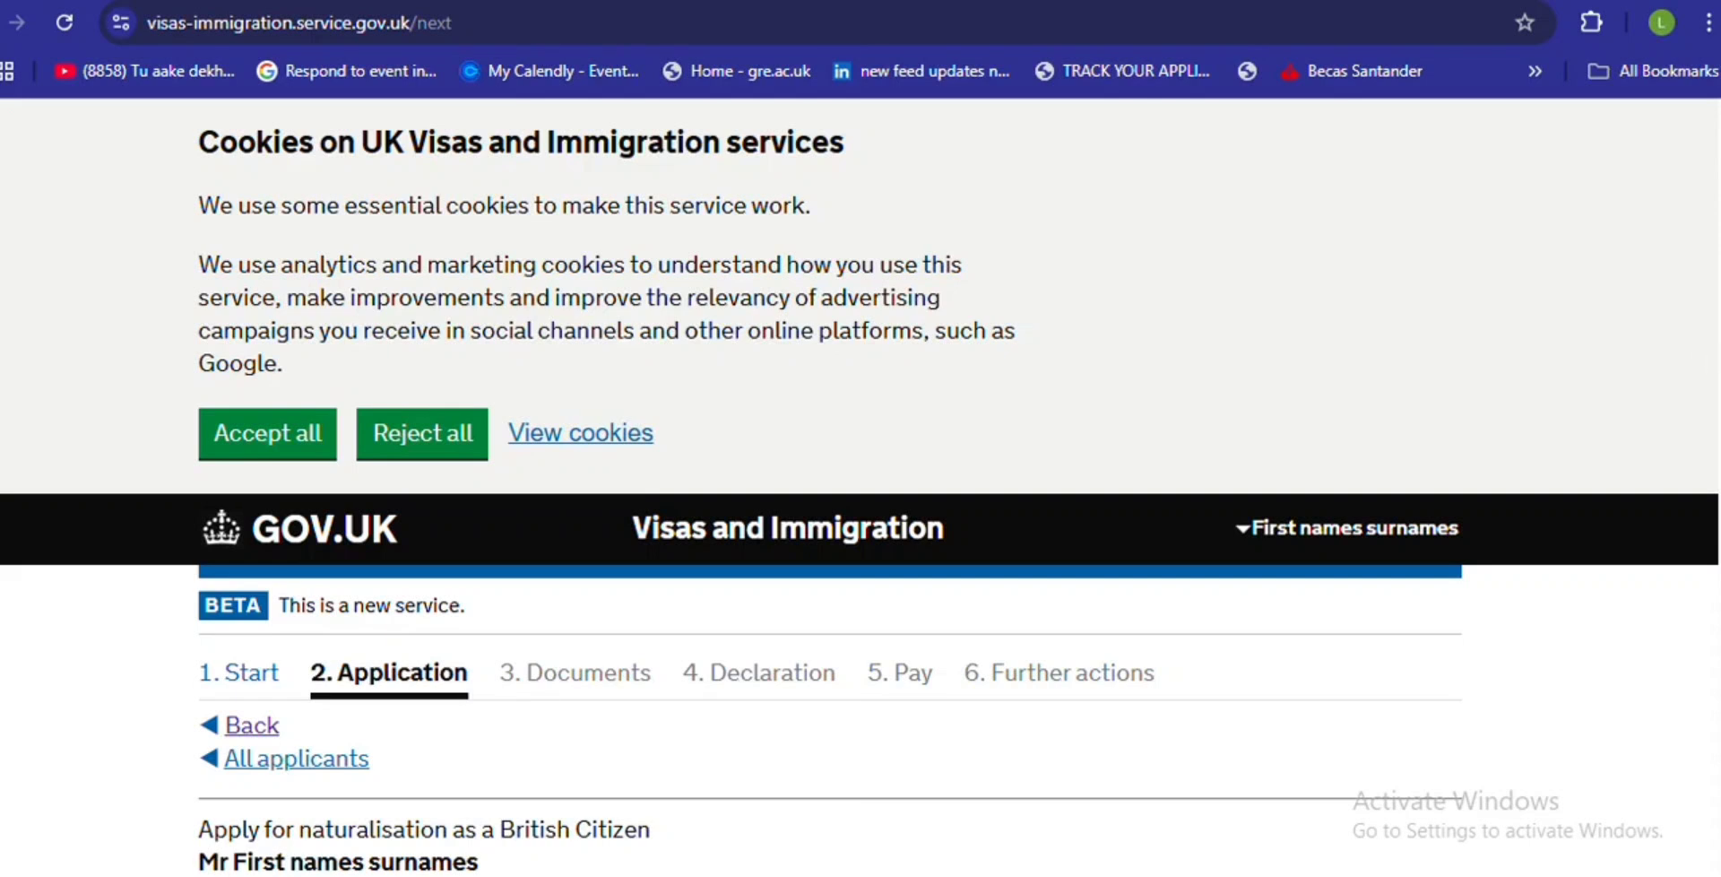
- Select Birmingham as the preferred citizenship ceremony council
scroll(861, 487, down, 7)
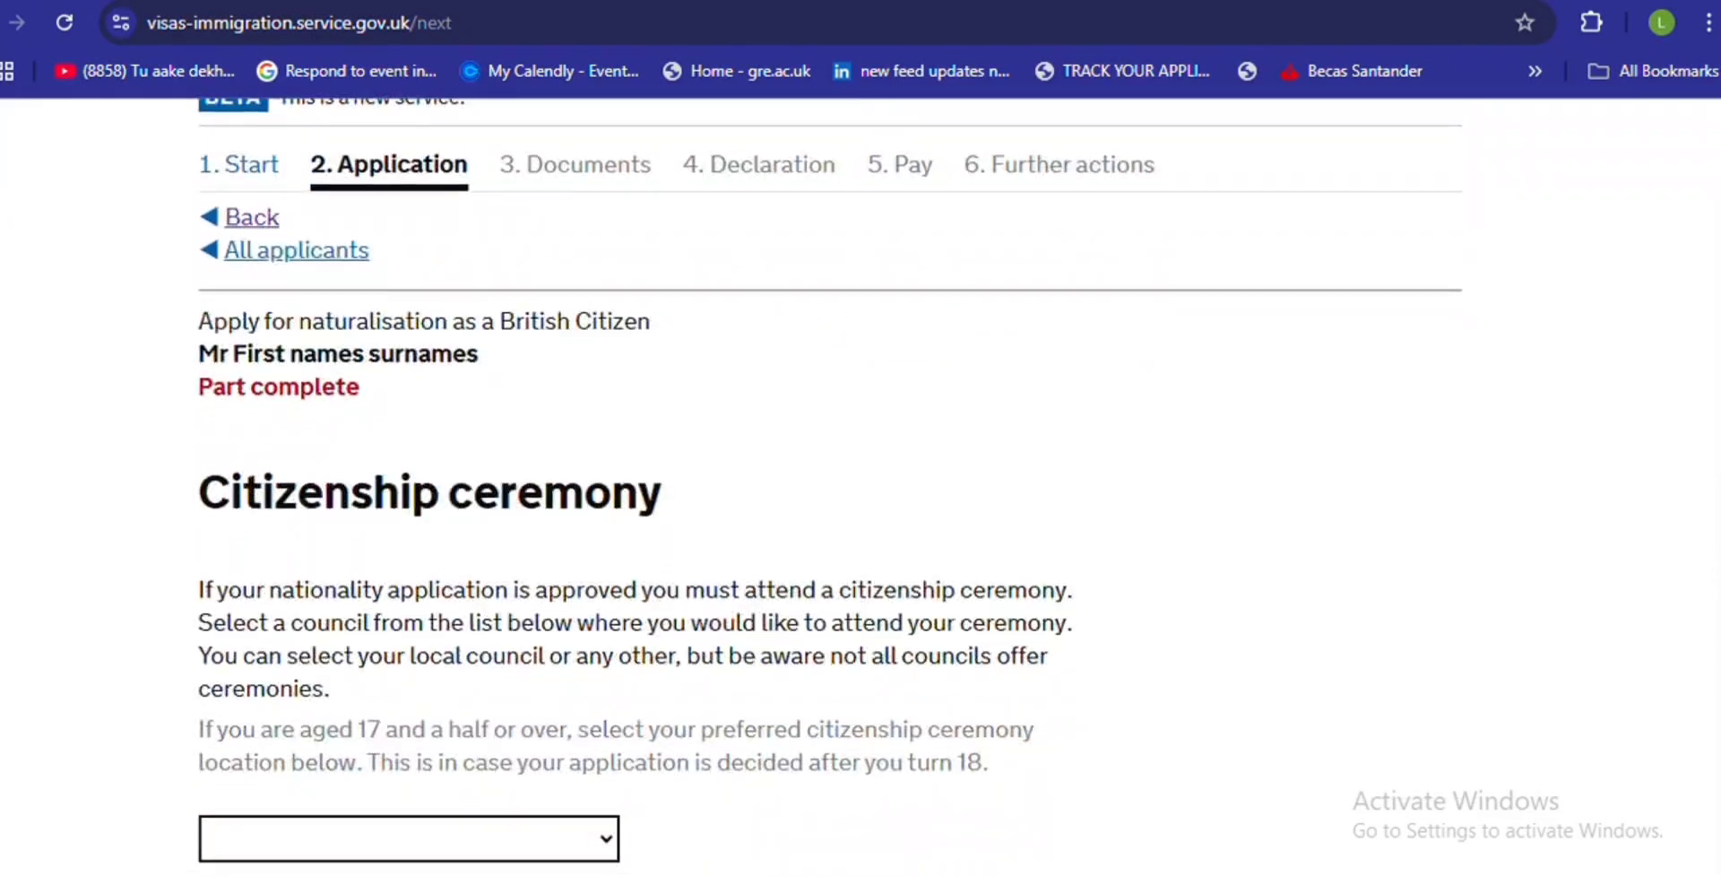
scroll(861, 487, down, 2)
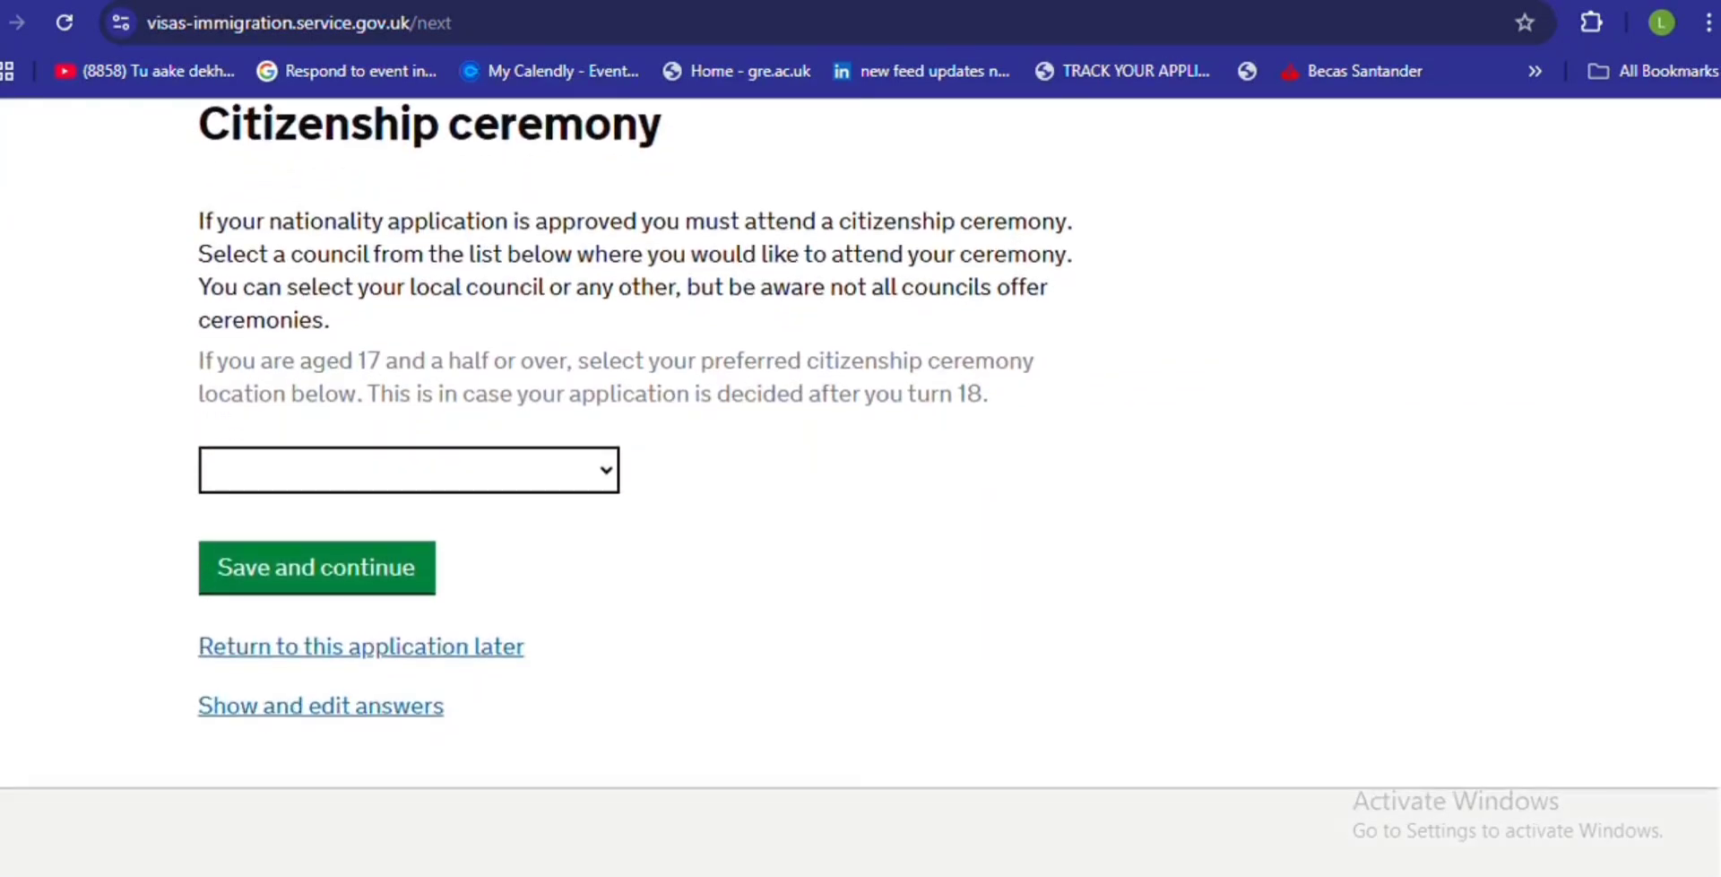
scroll(1684, 648, up, 2)
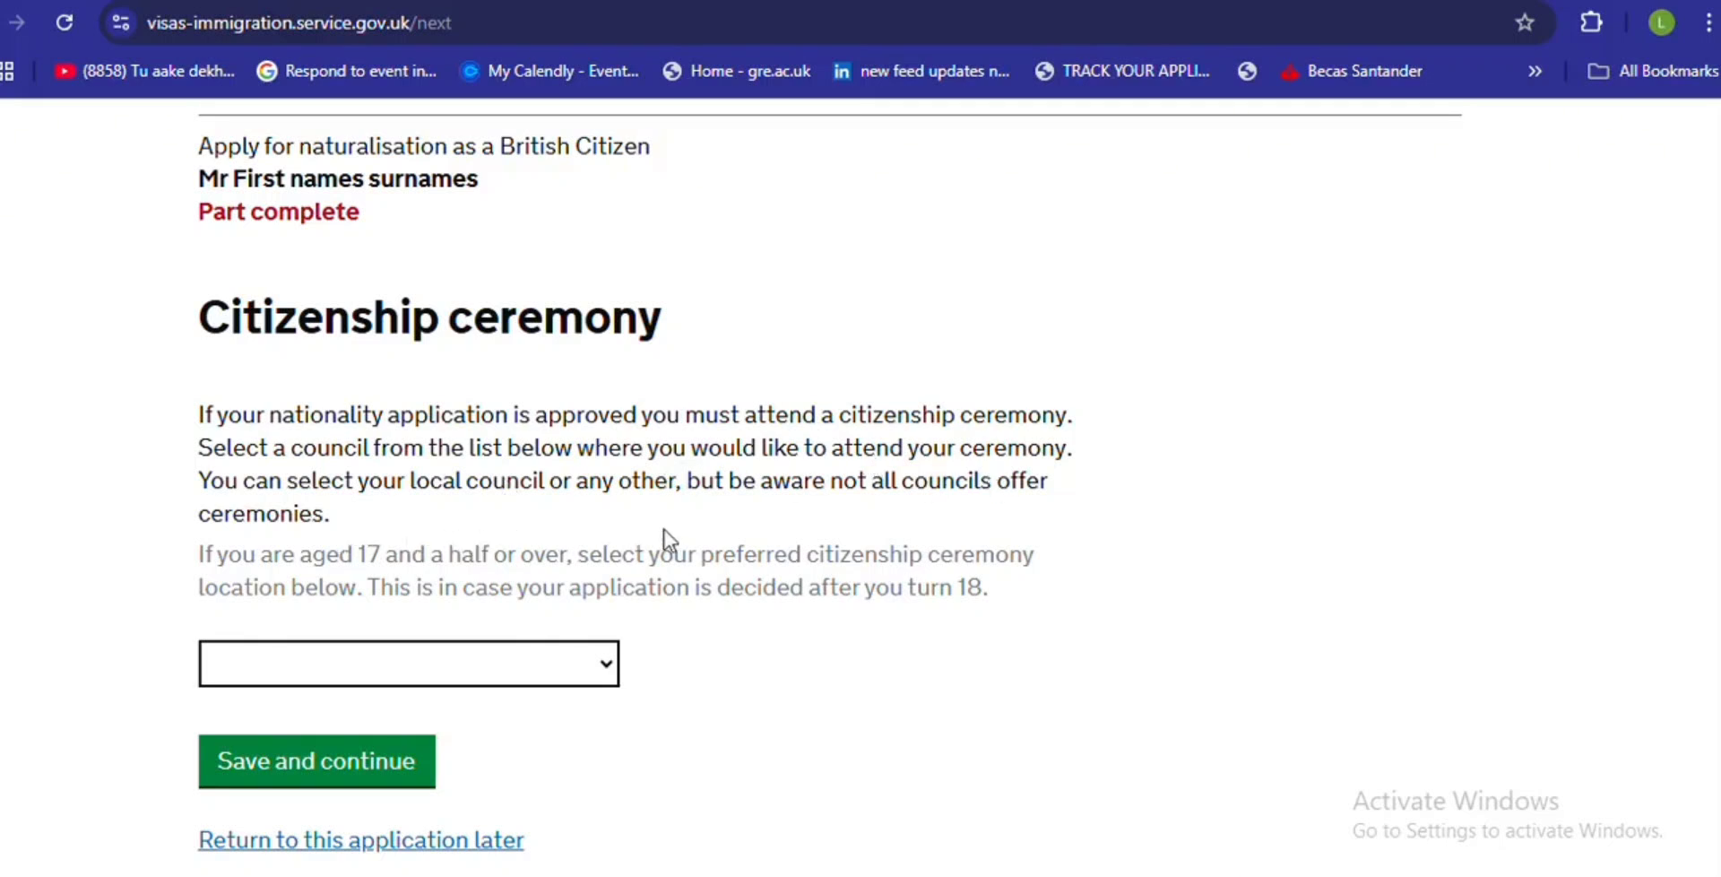
click(606, 670)
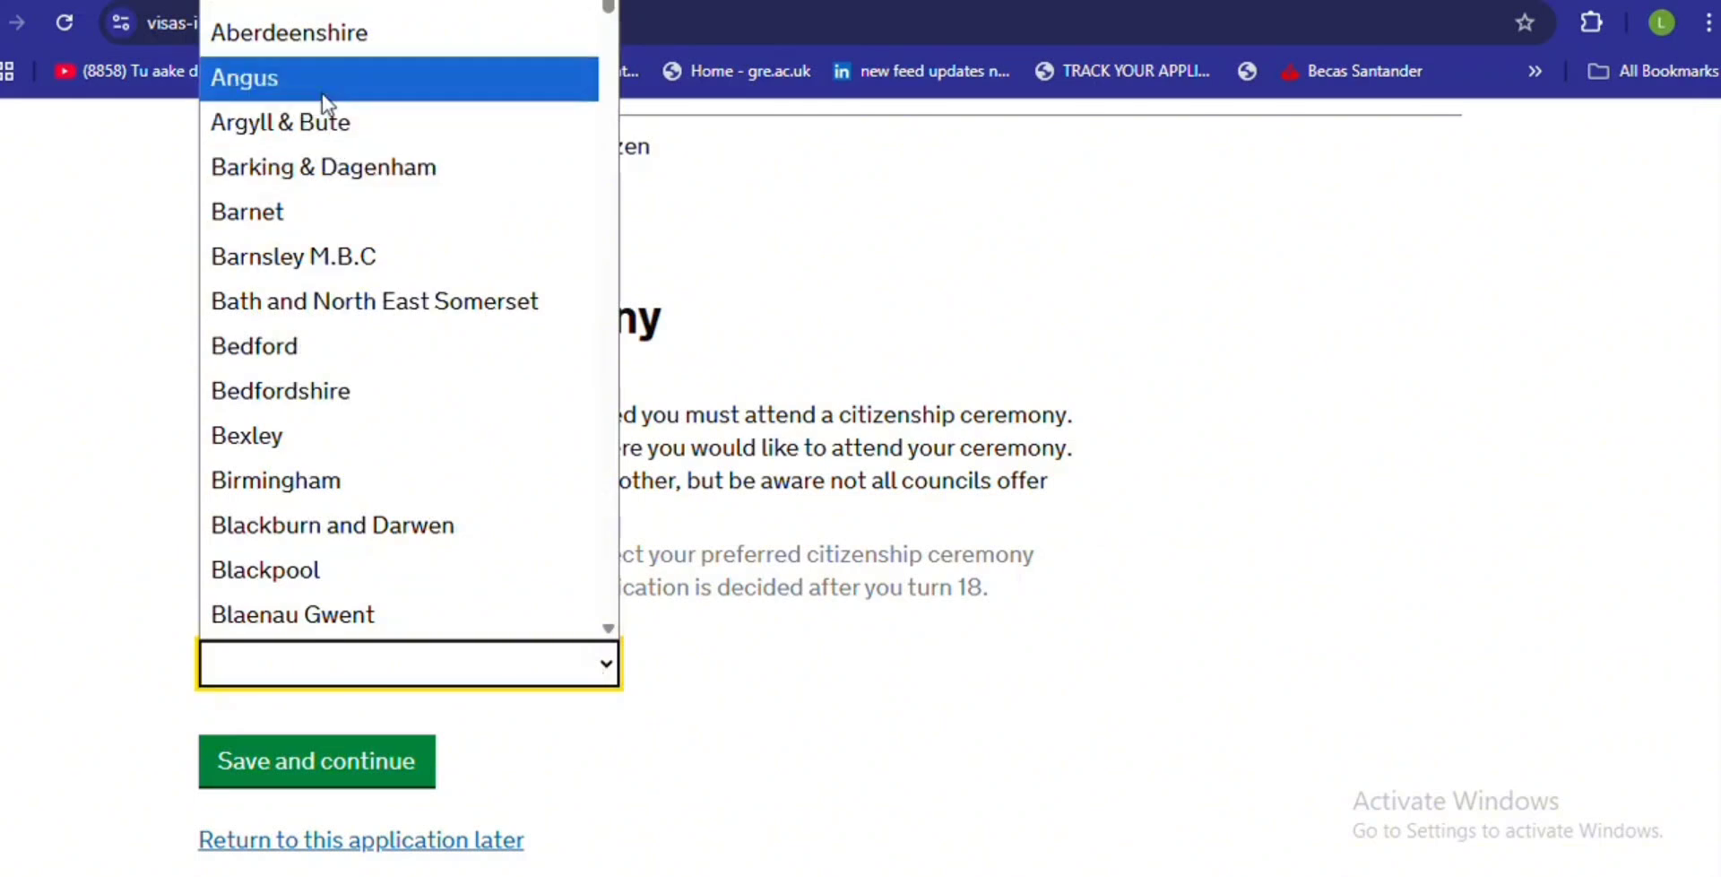
click(371, 495)
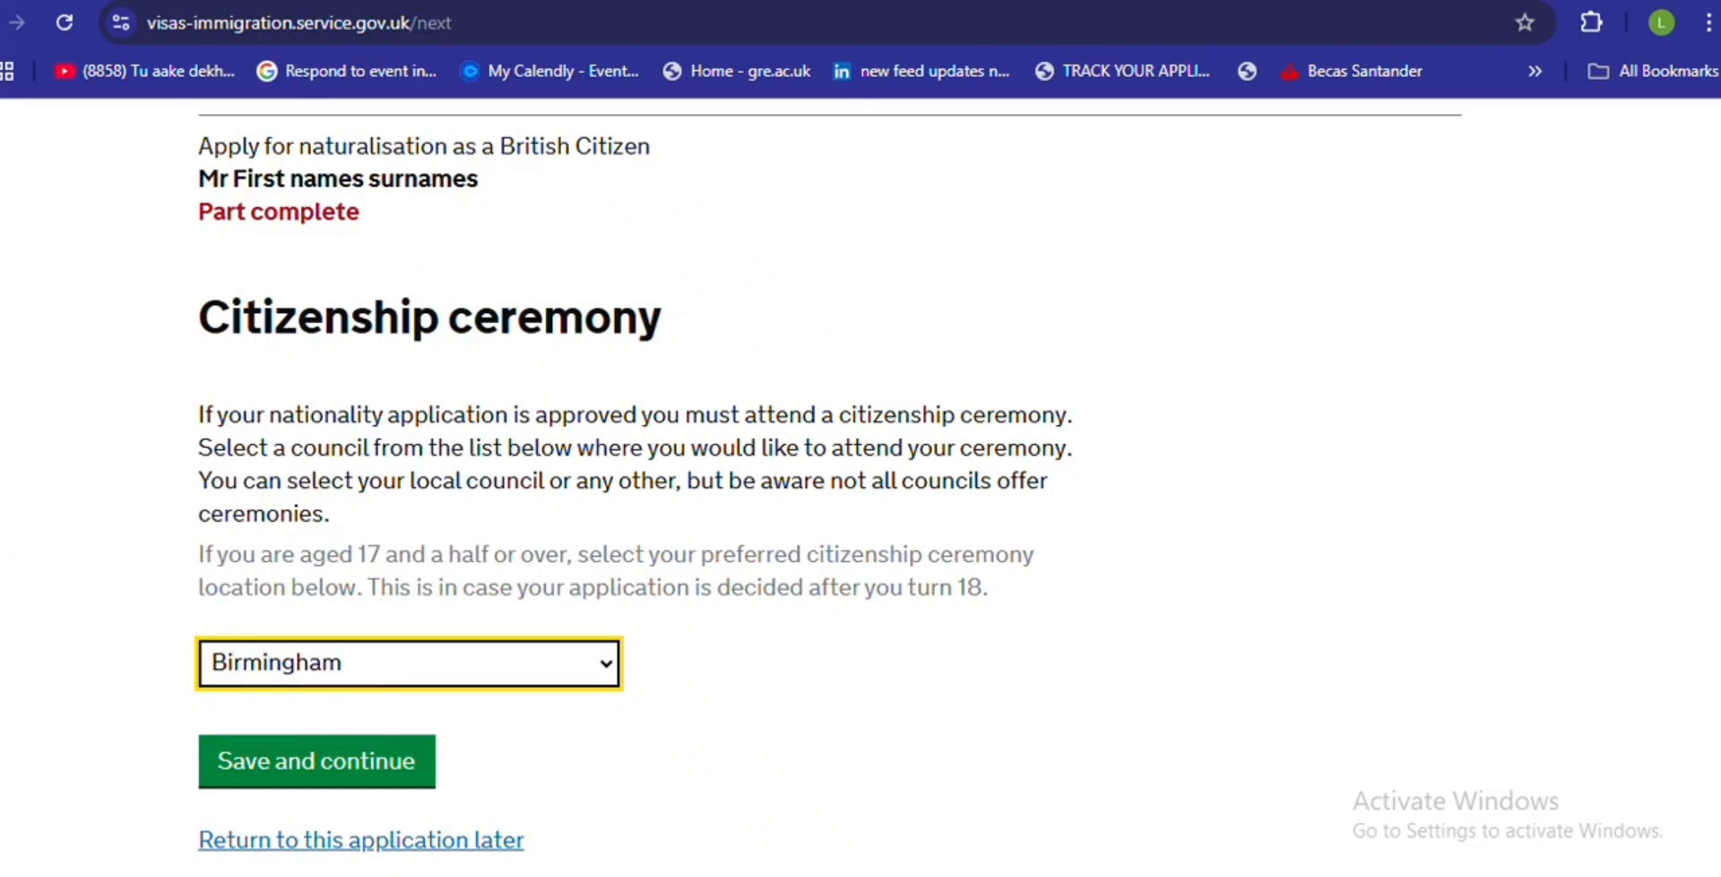
click(699, 11)
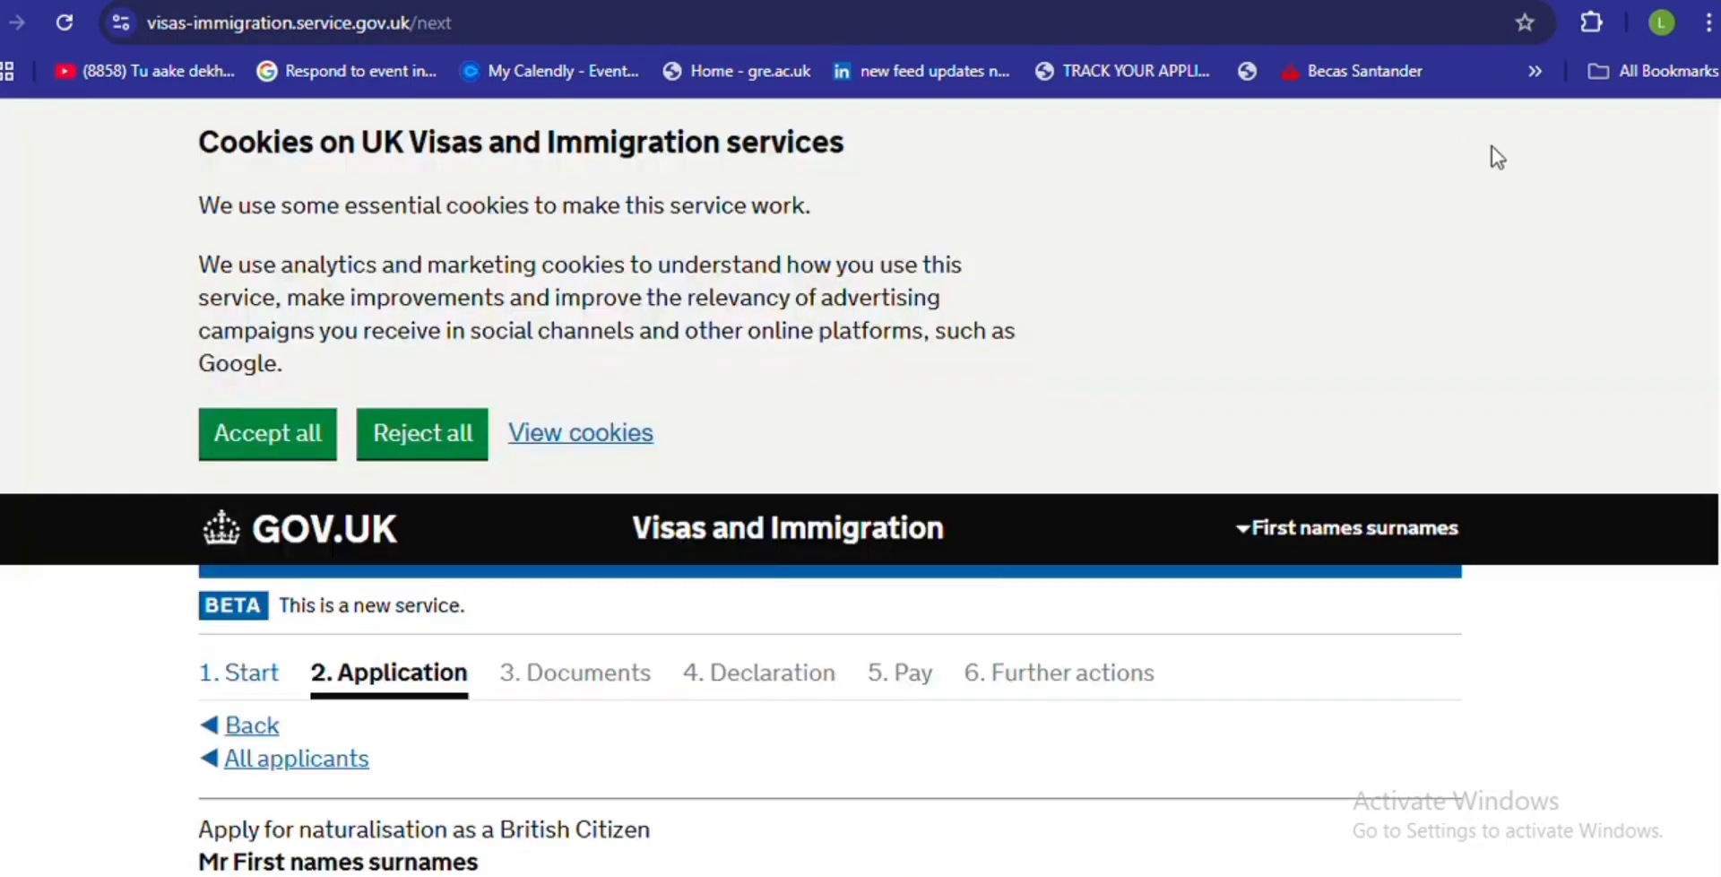
- Set sex to Male and relationship status to 'Married or a civil partner', then save
scroll(860, 487, down, 5)
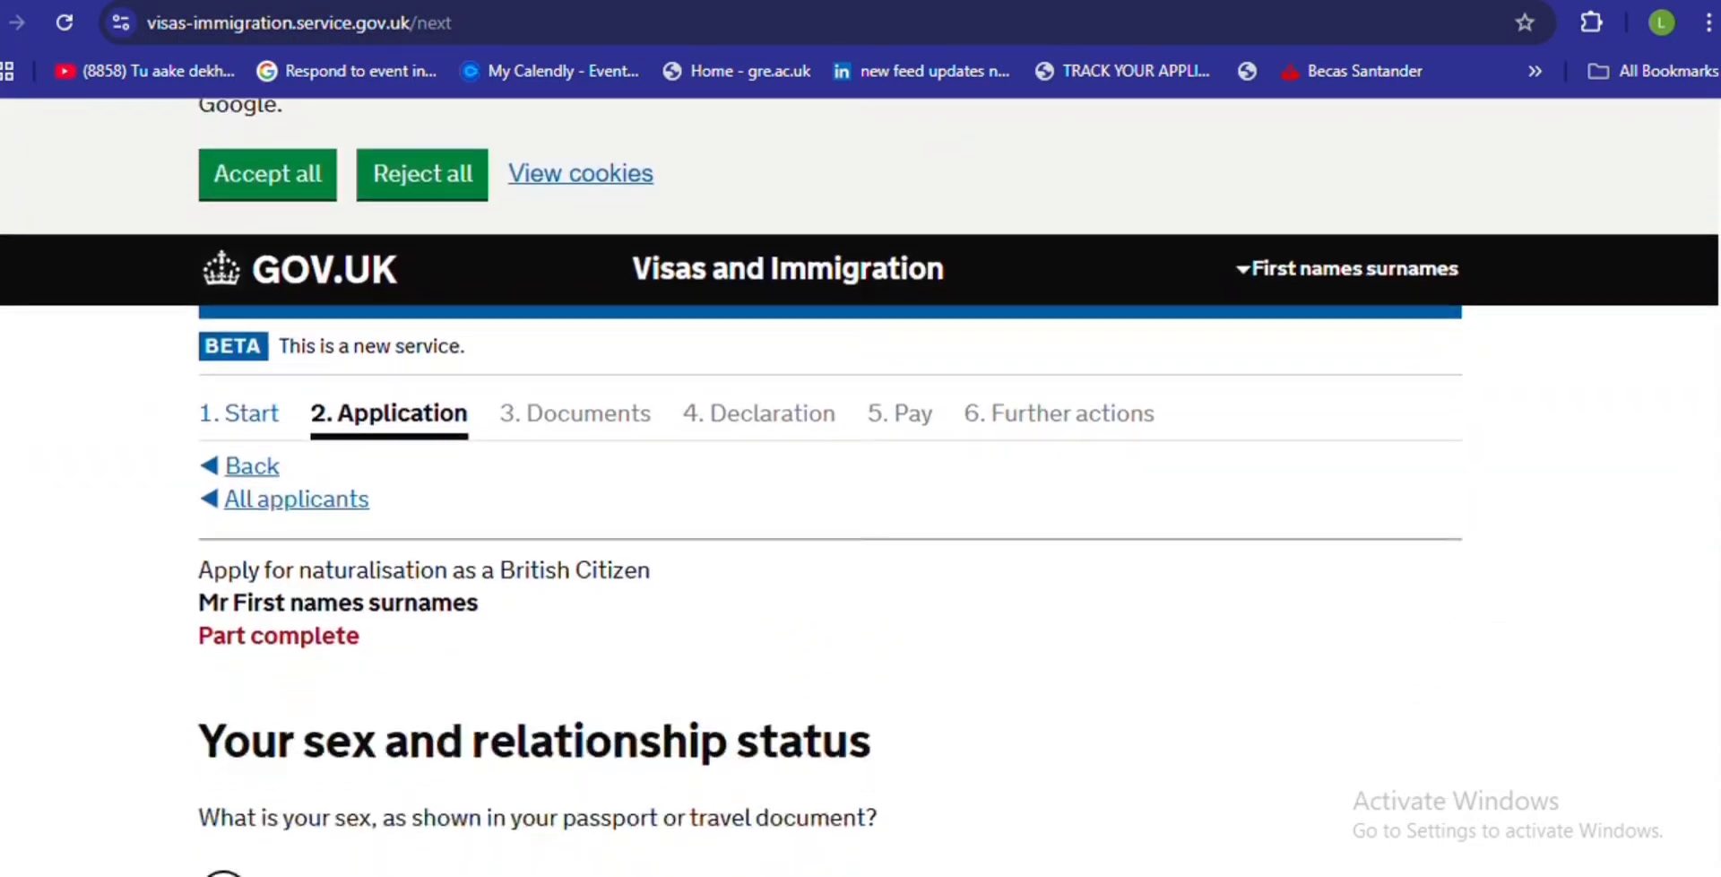
scroll(861, 486, down, 3)
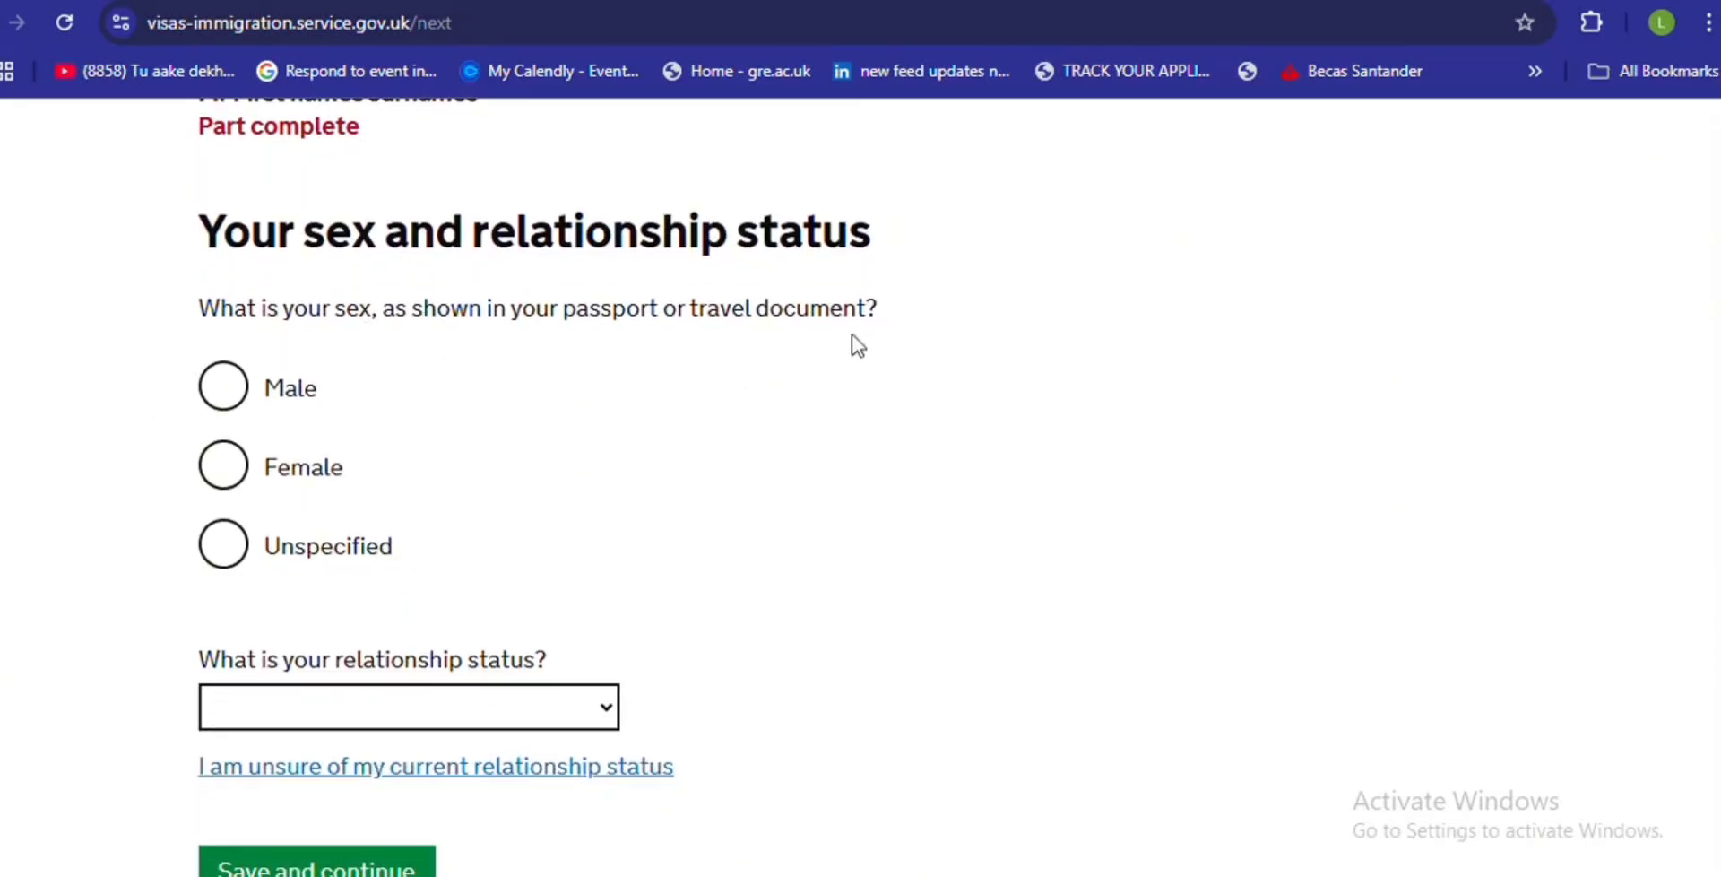
click(214, 391)
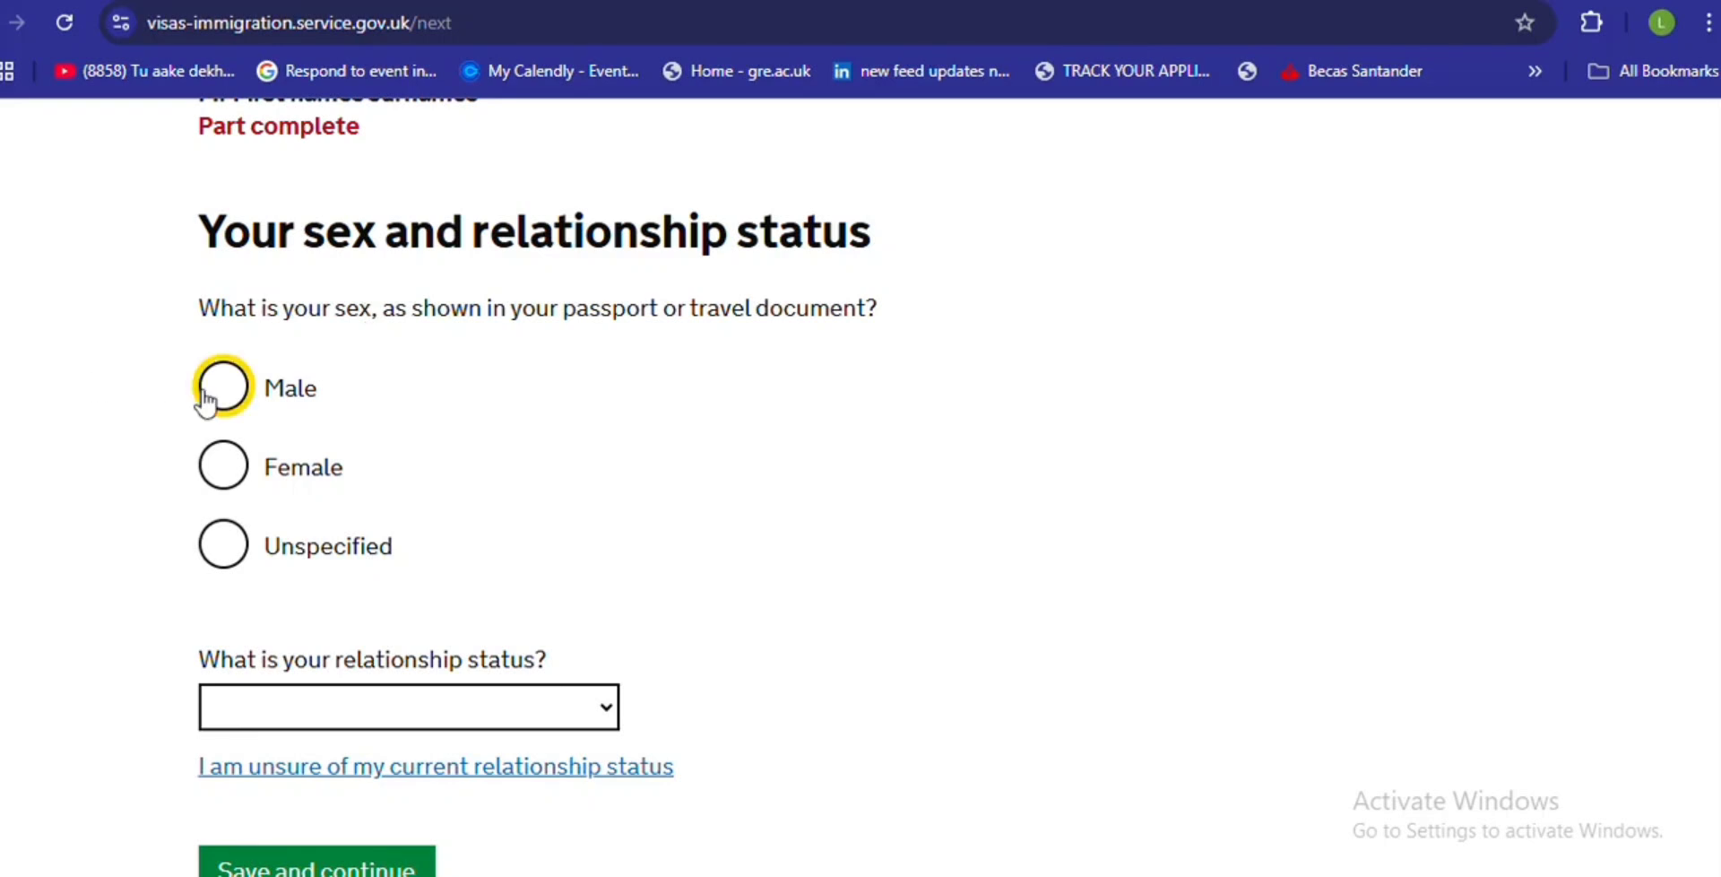
click(384, 703)
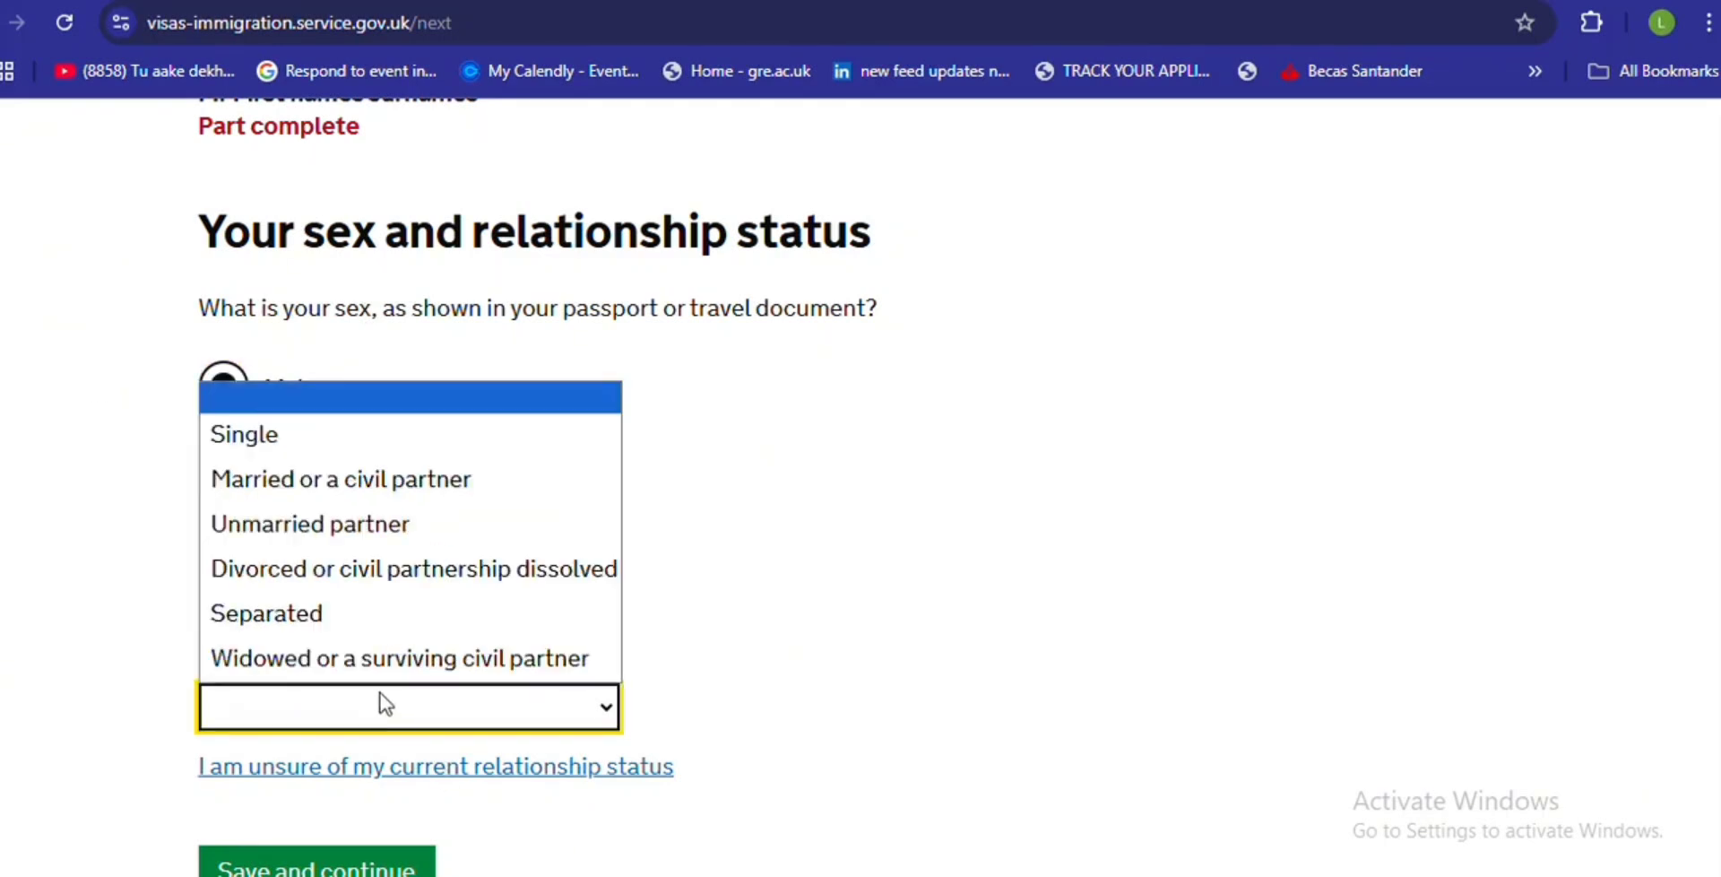
click(381, 488)
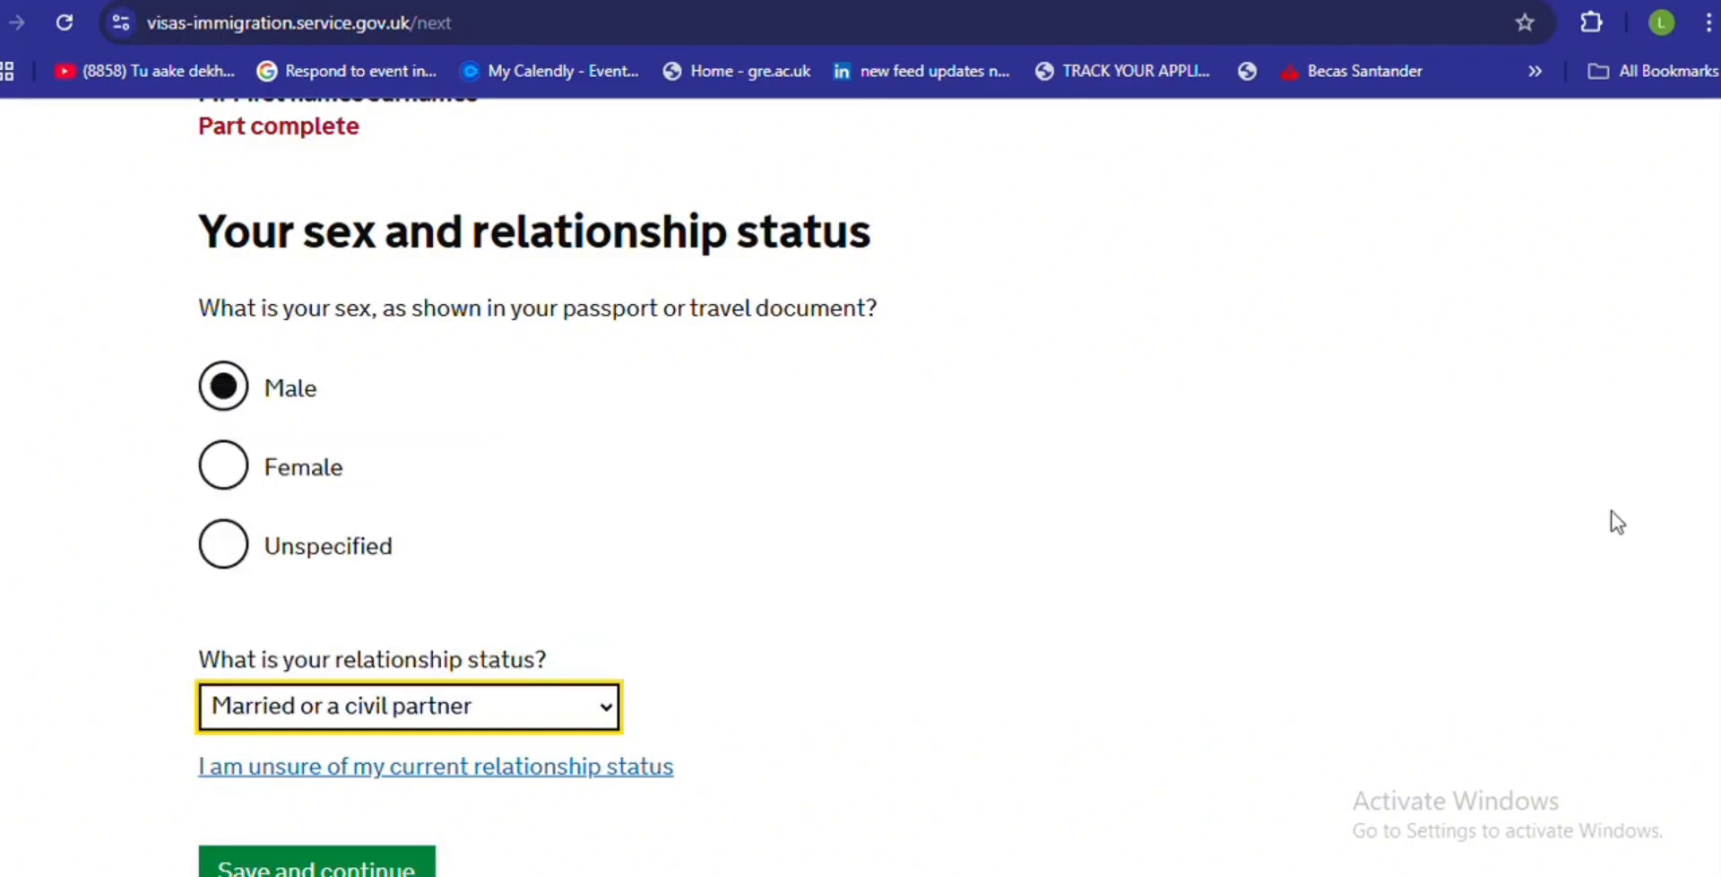
scroll(1703, 502, down, 3)
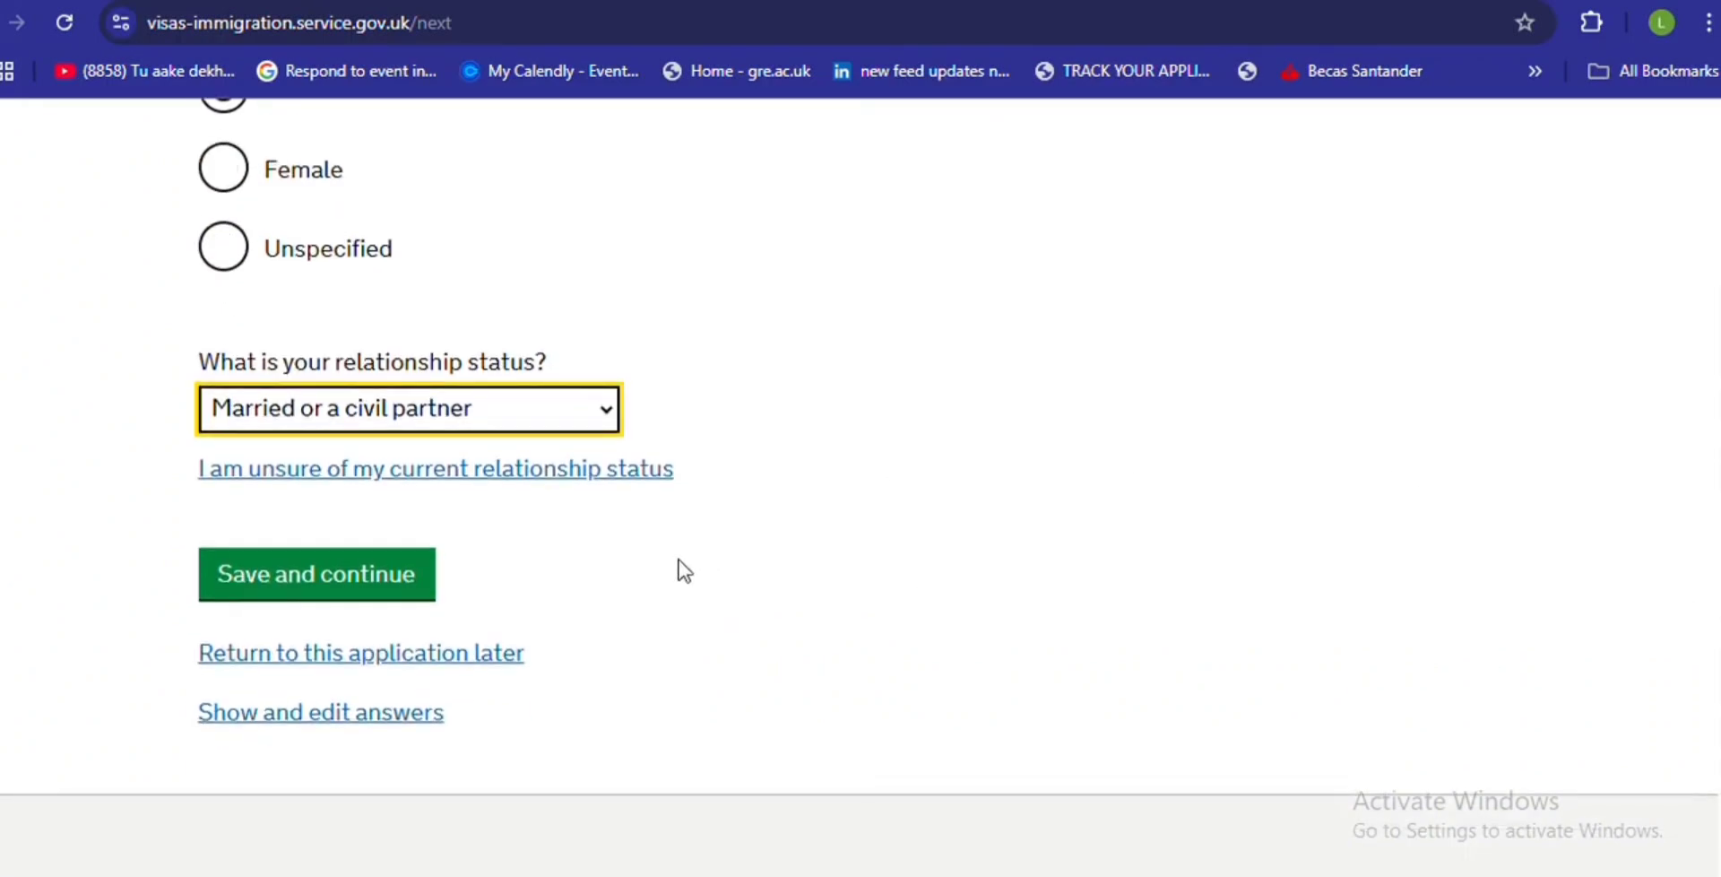
click(412, 574)
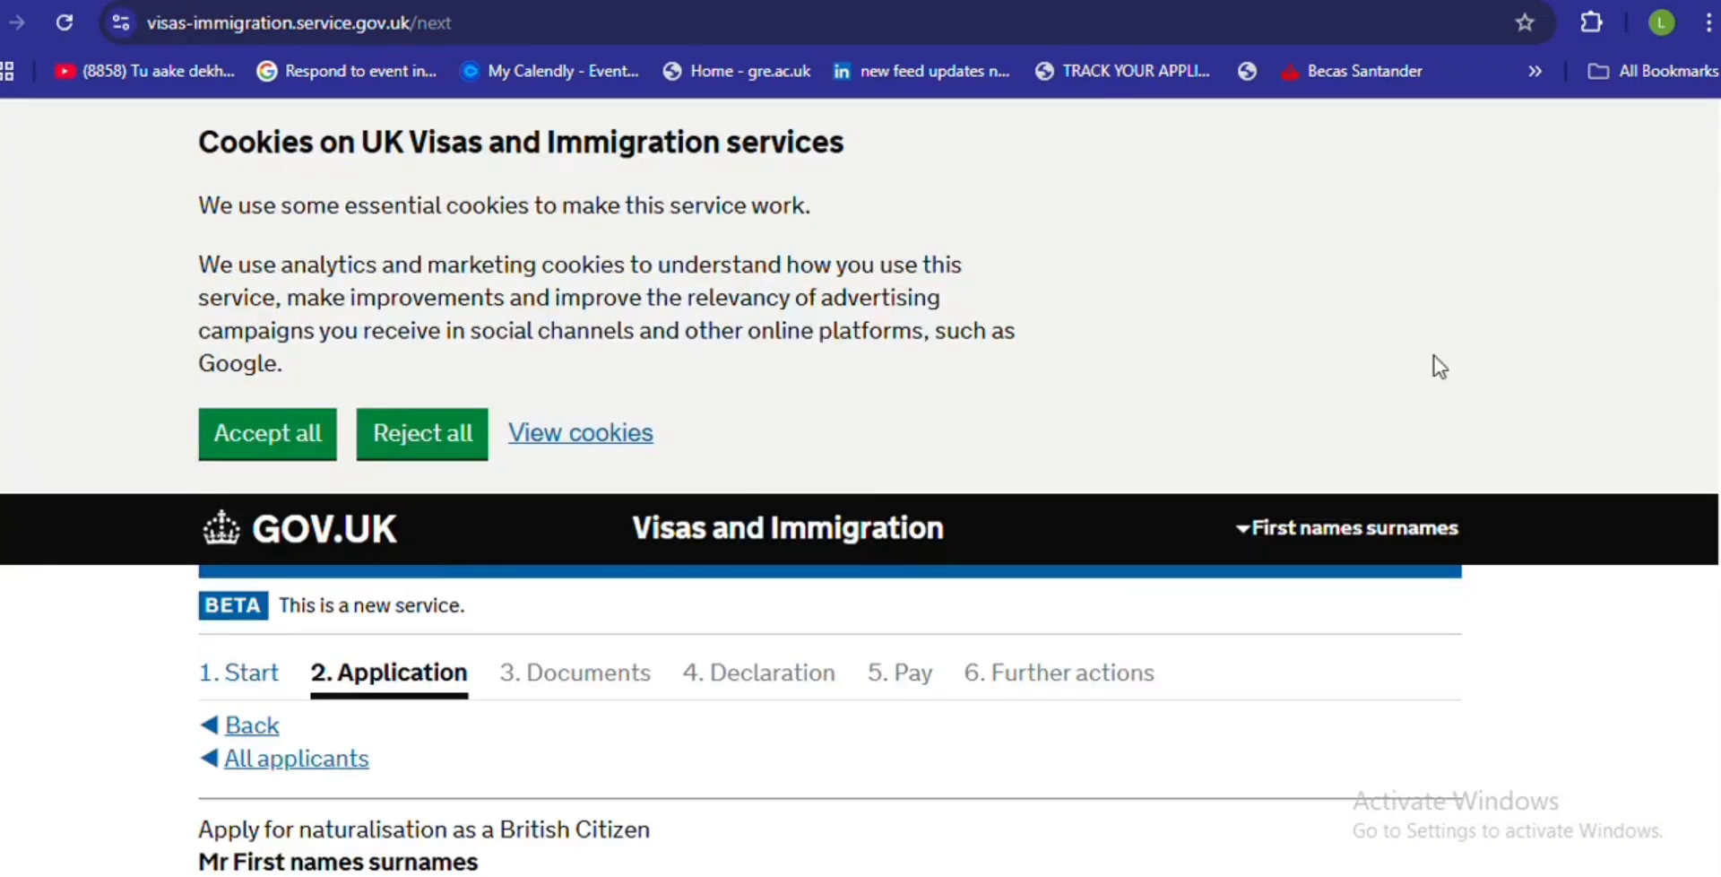
scroll(1706, 293, down, 3)
scroll(860, 484, down, 7)
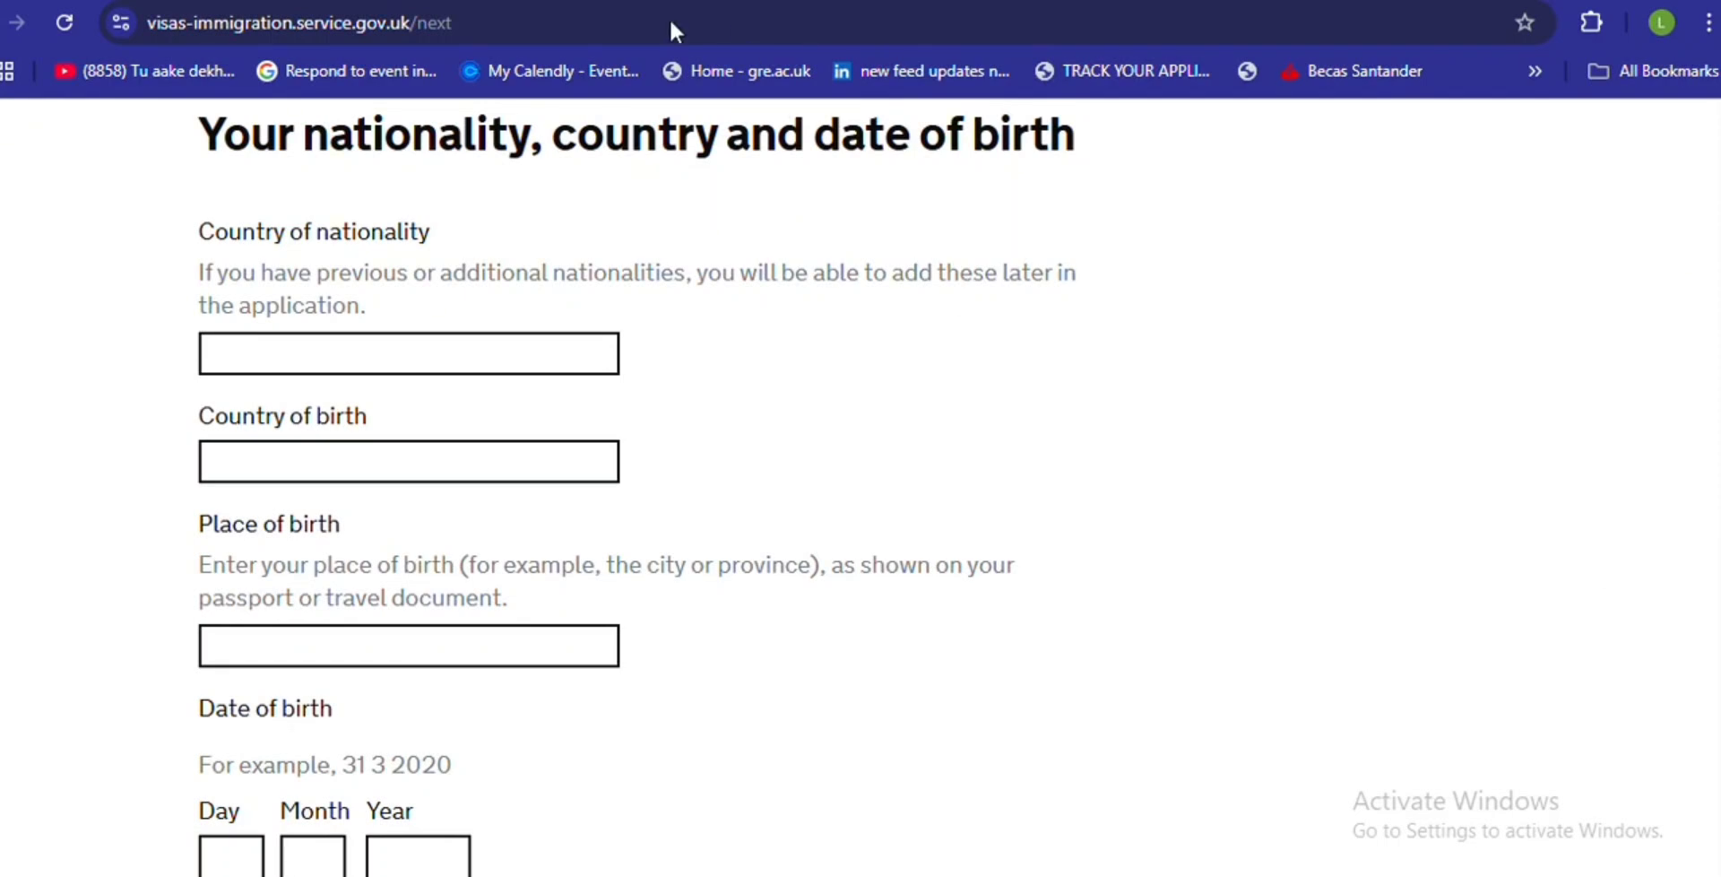
- Enter Bangladesh as both the country of nationality and the country of birth
click(443, 375)
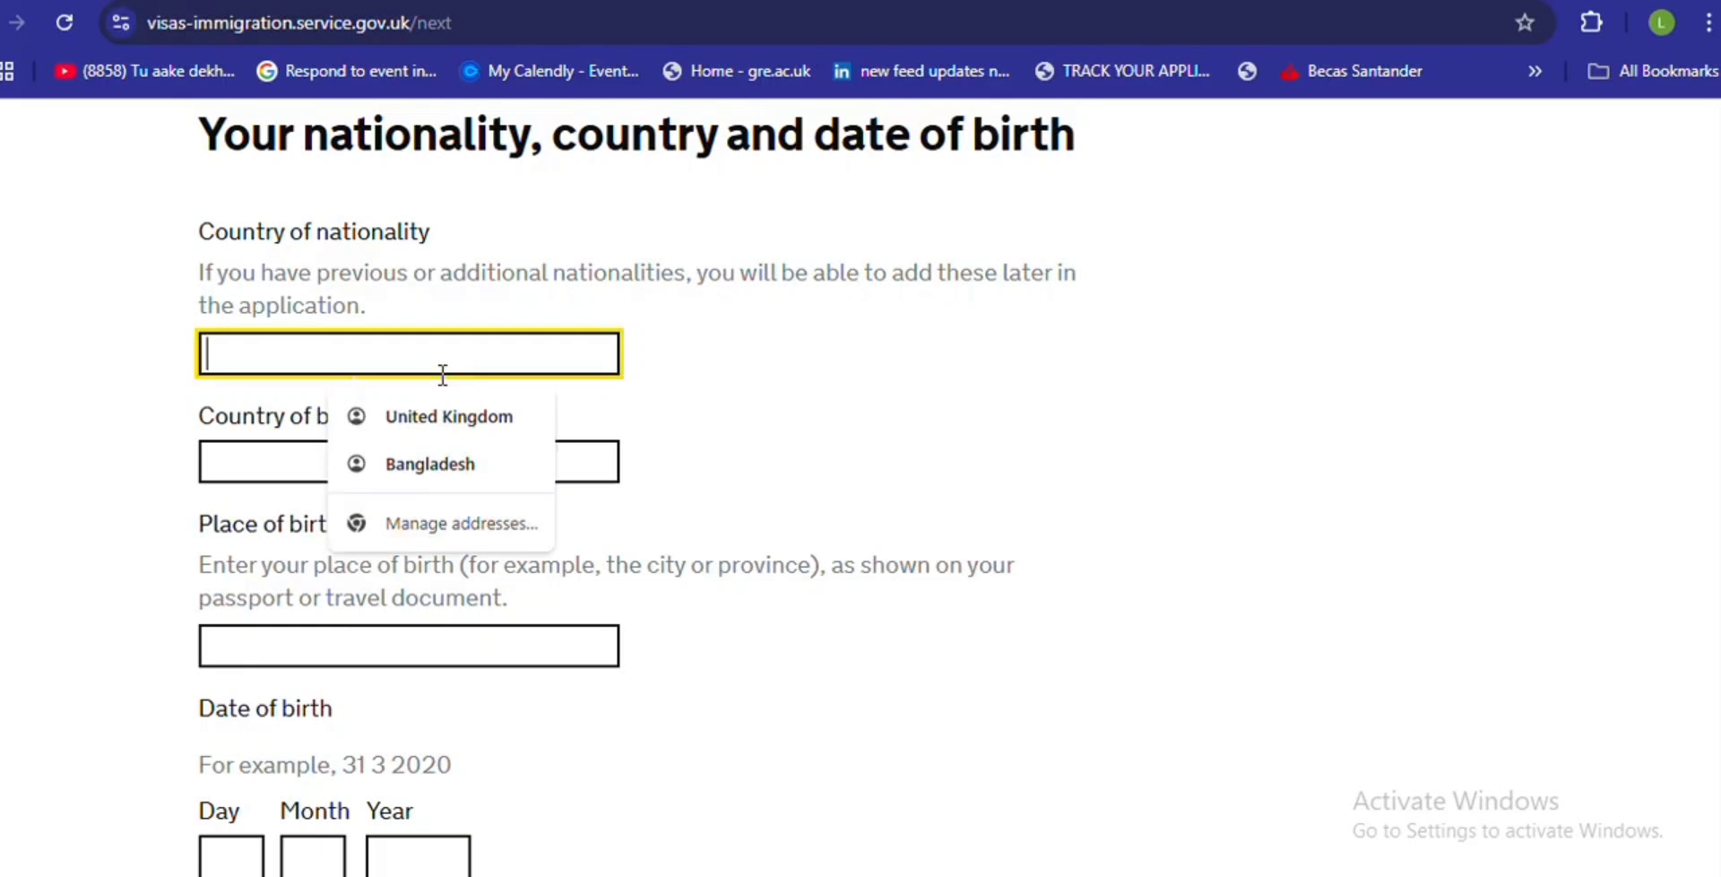
click(429, 466)
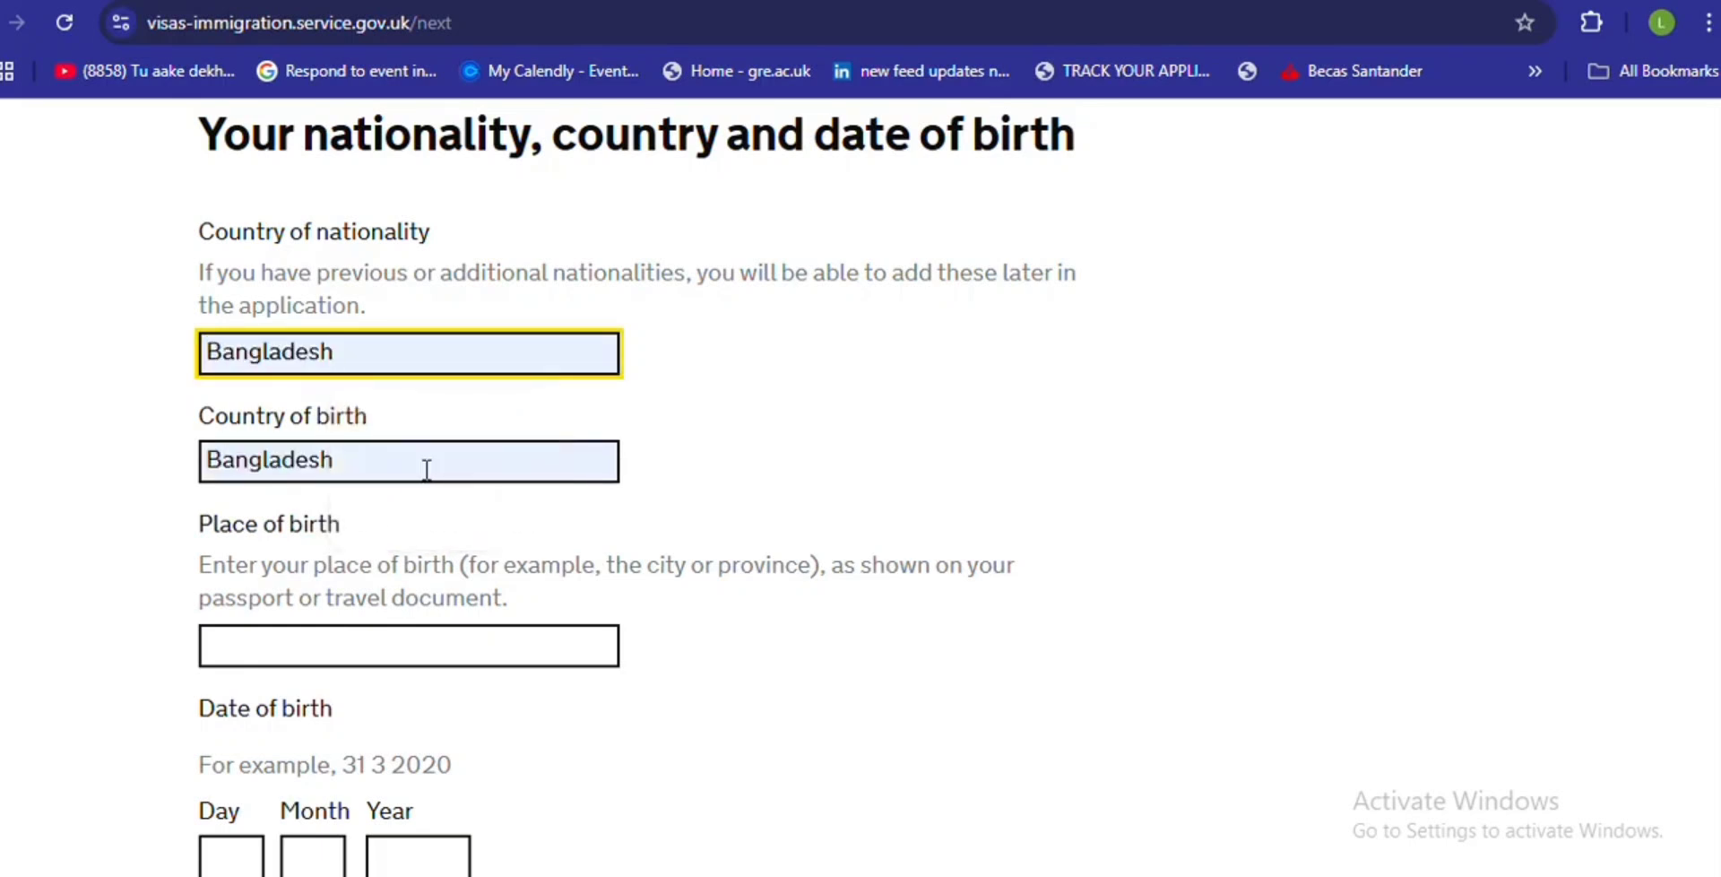
click(388, 456)
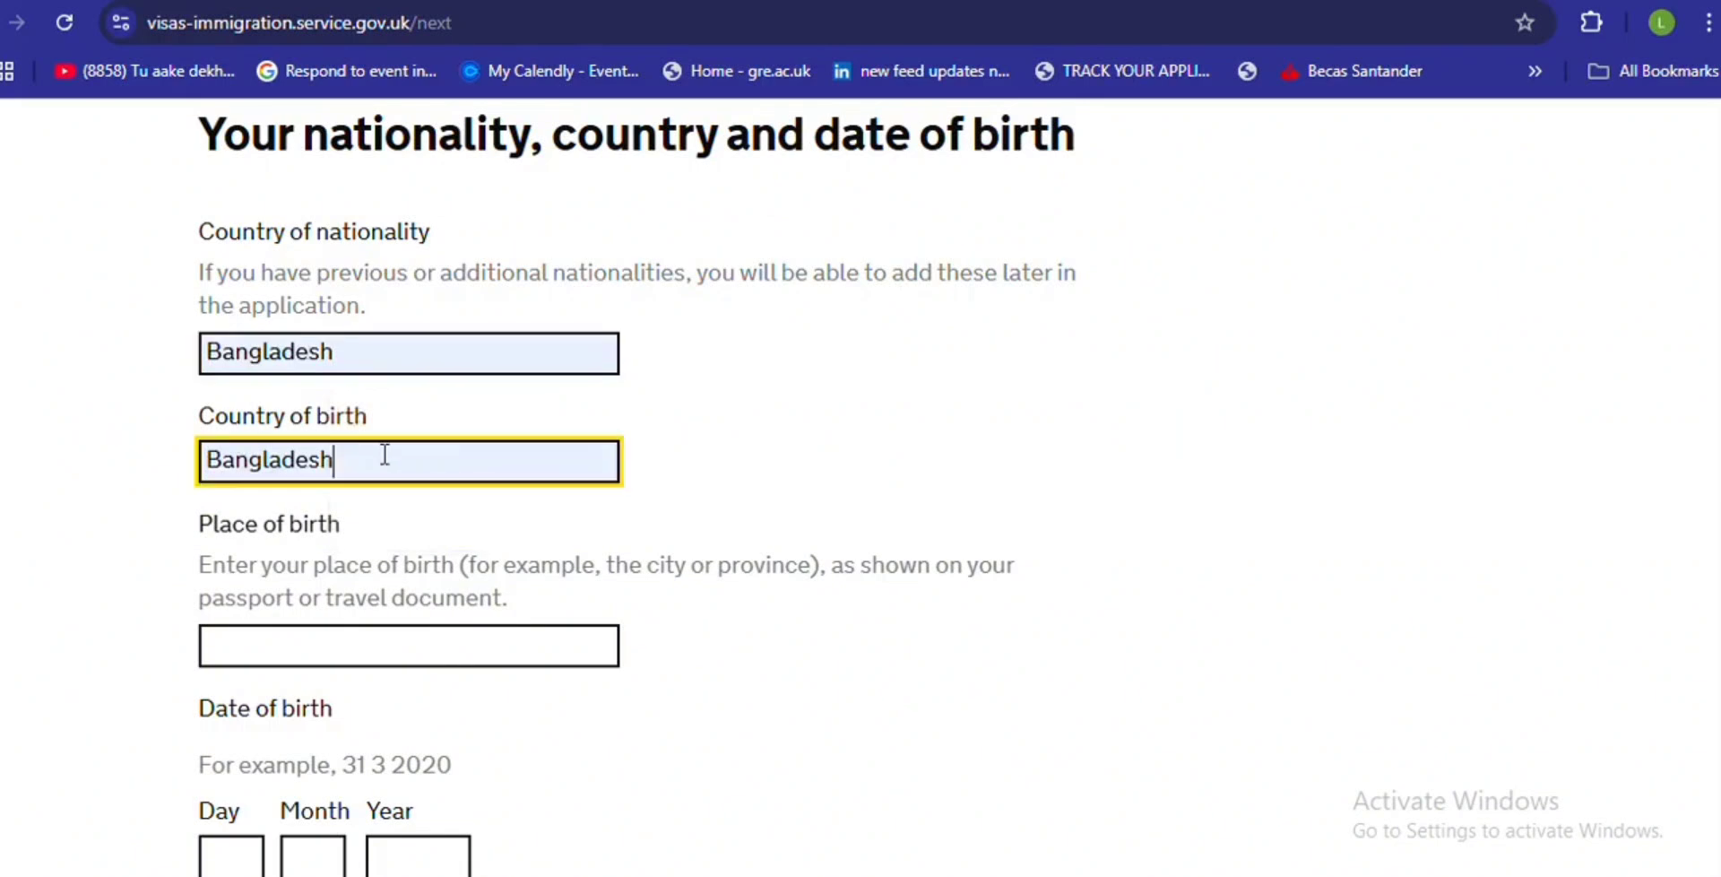
double_click(386, 455)
key(BackSpace)
click(385, 454)
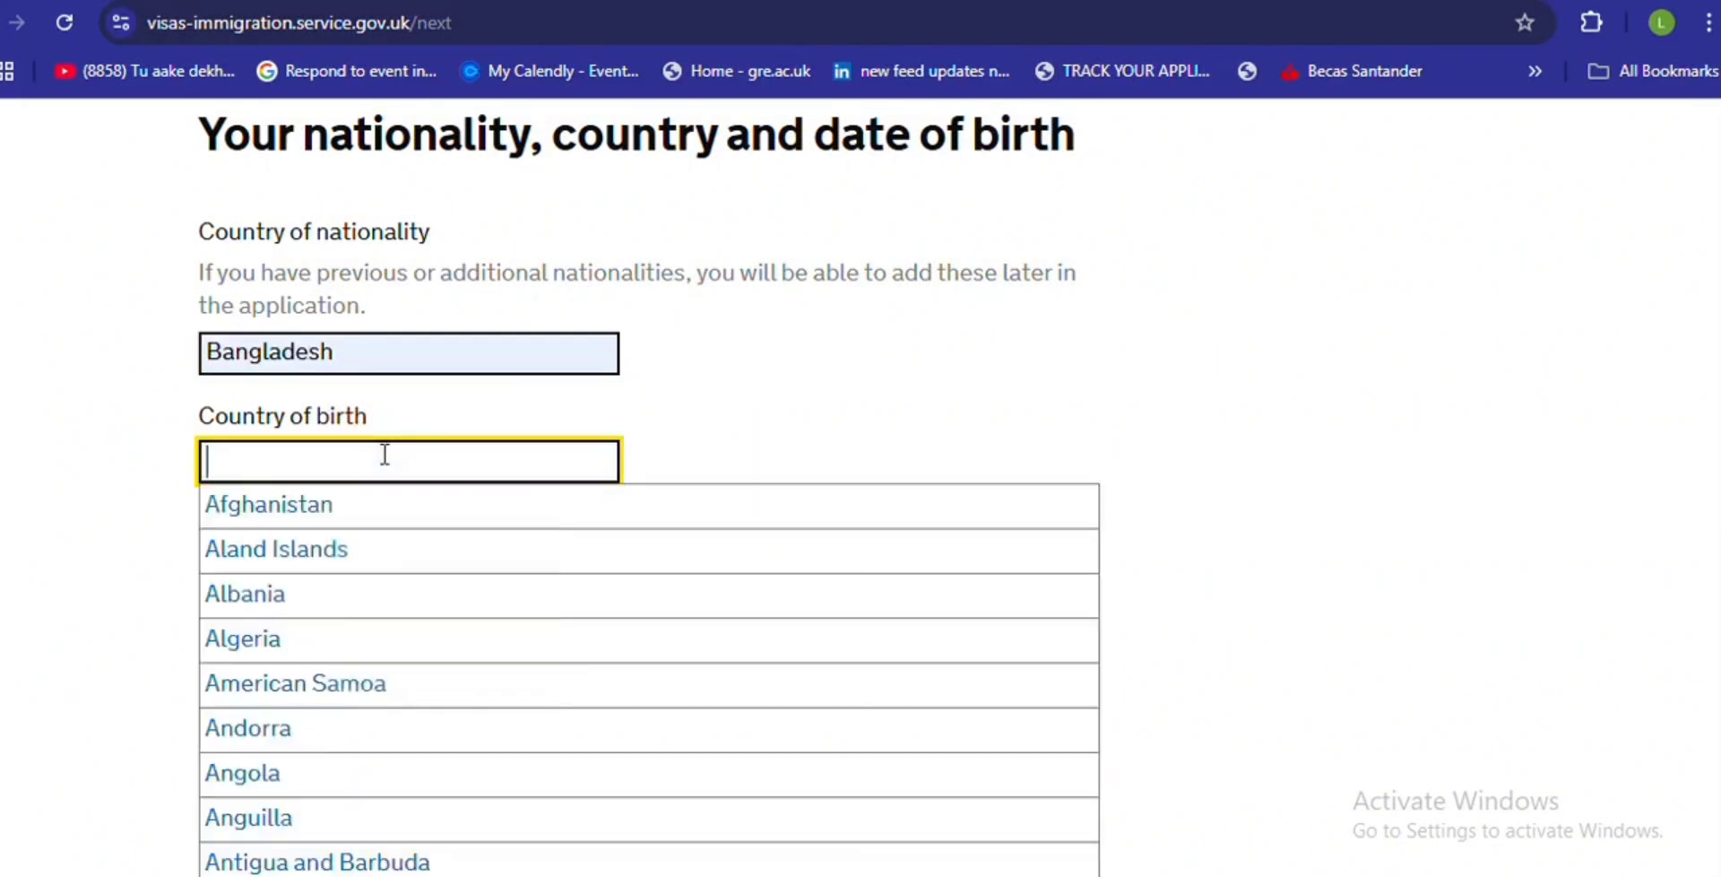
text(CITY)
- Enter 'CITY' as place of birth and a placeholder birth date with year 0000
click(287, 709)
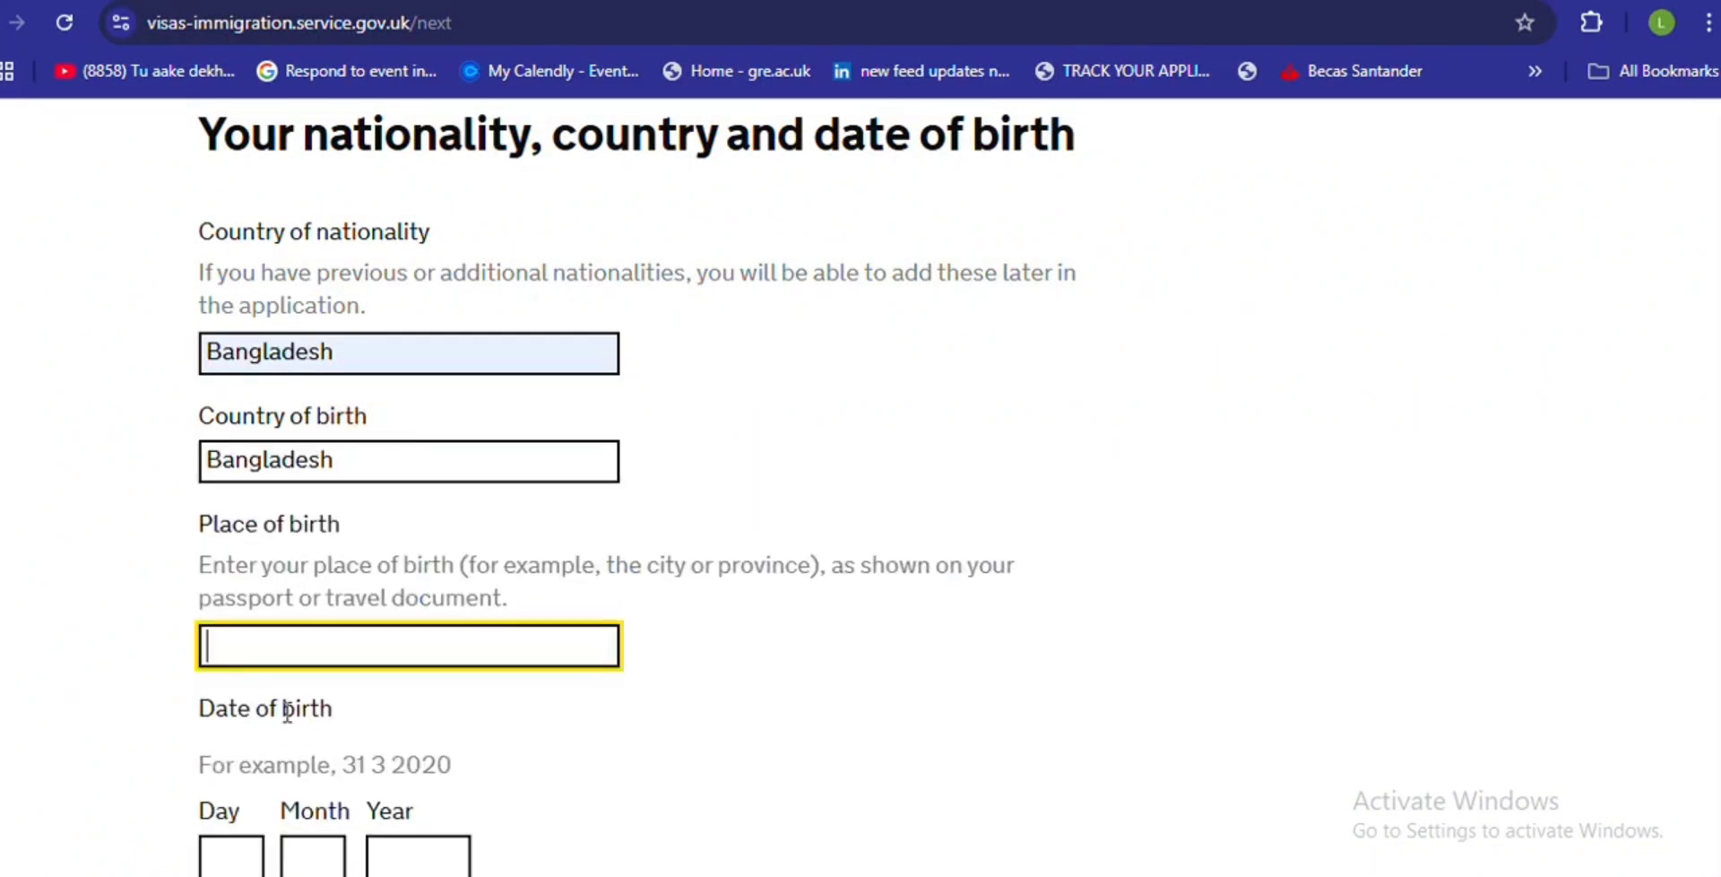
text(CITY)
click(232, 856)
text(09)
click(312, 854)
text(00)
click(409, 856)
text(0000)
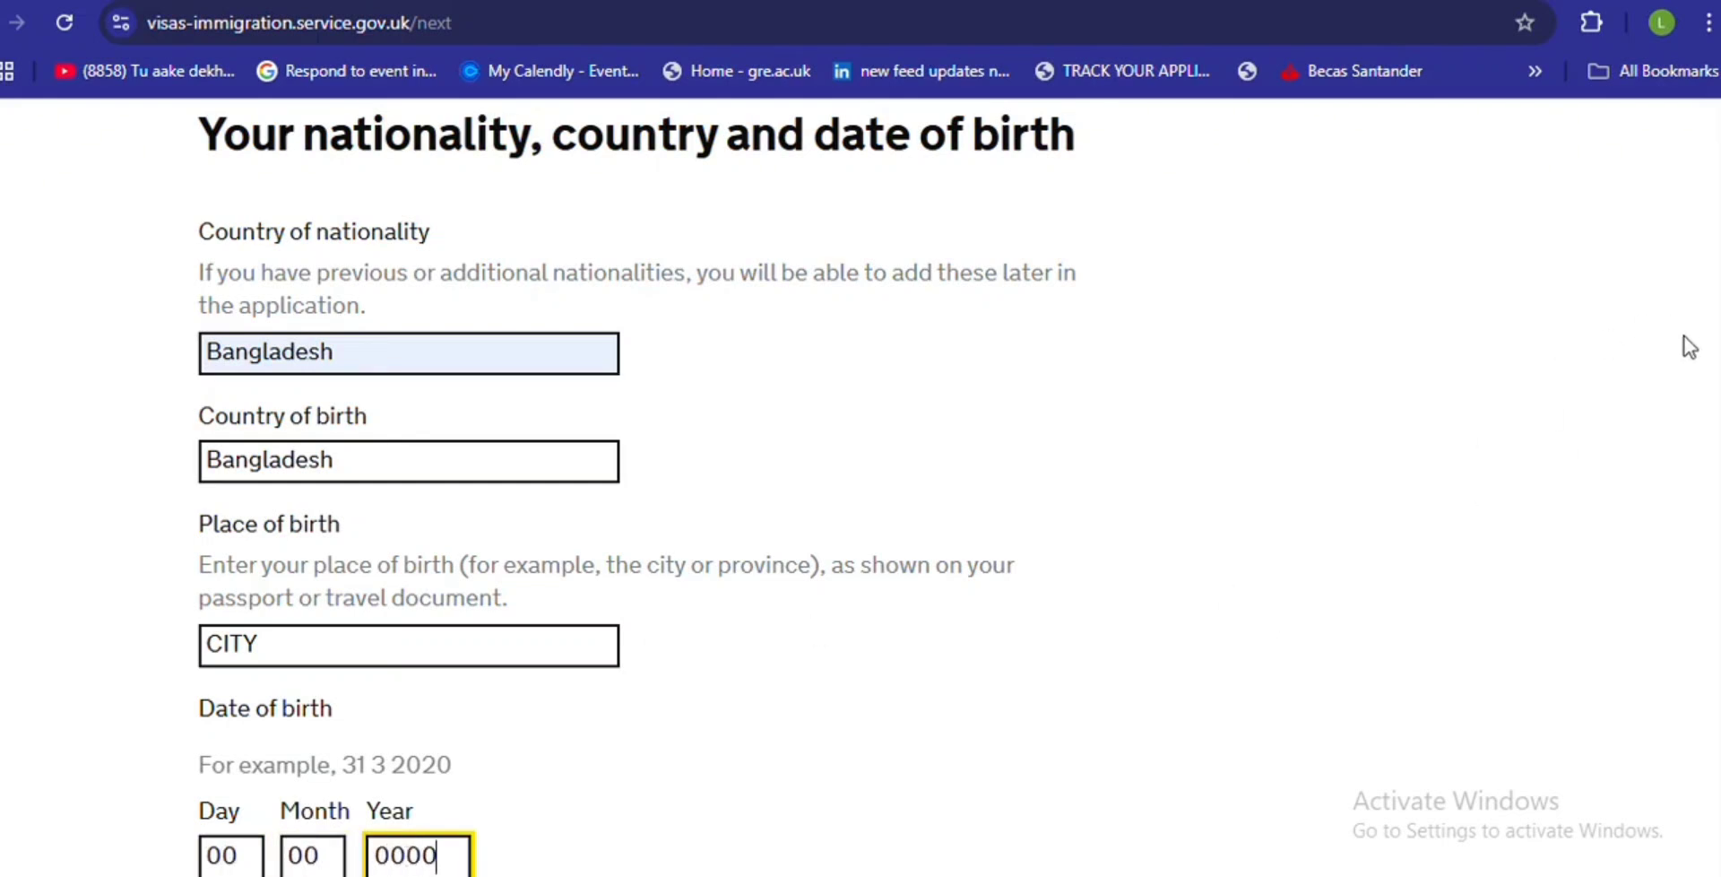
scroll(1683, 343, down, 1)
scroll(606, 487, down, 3)
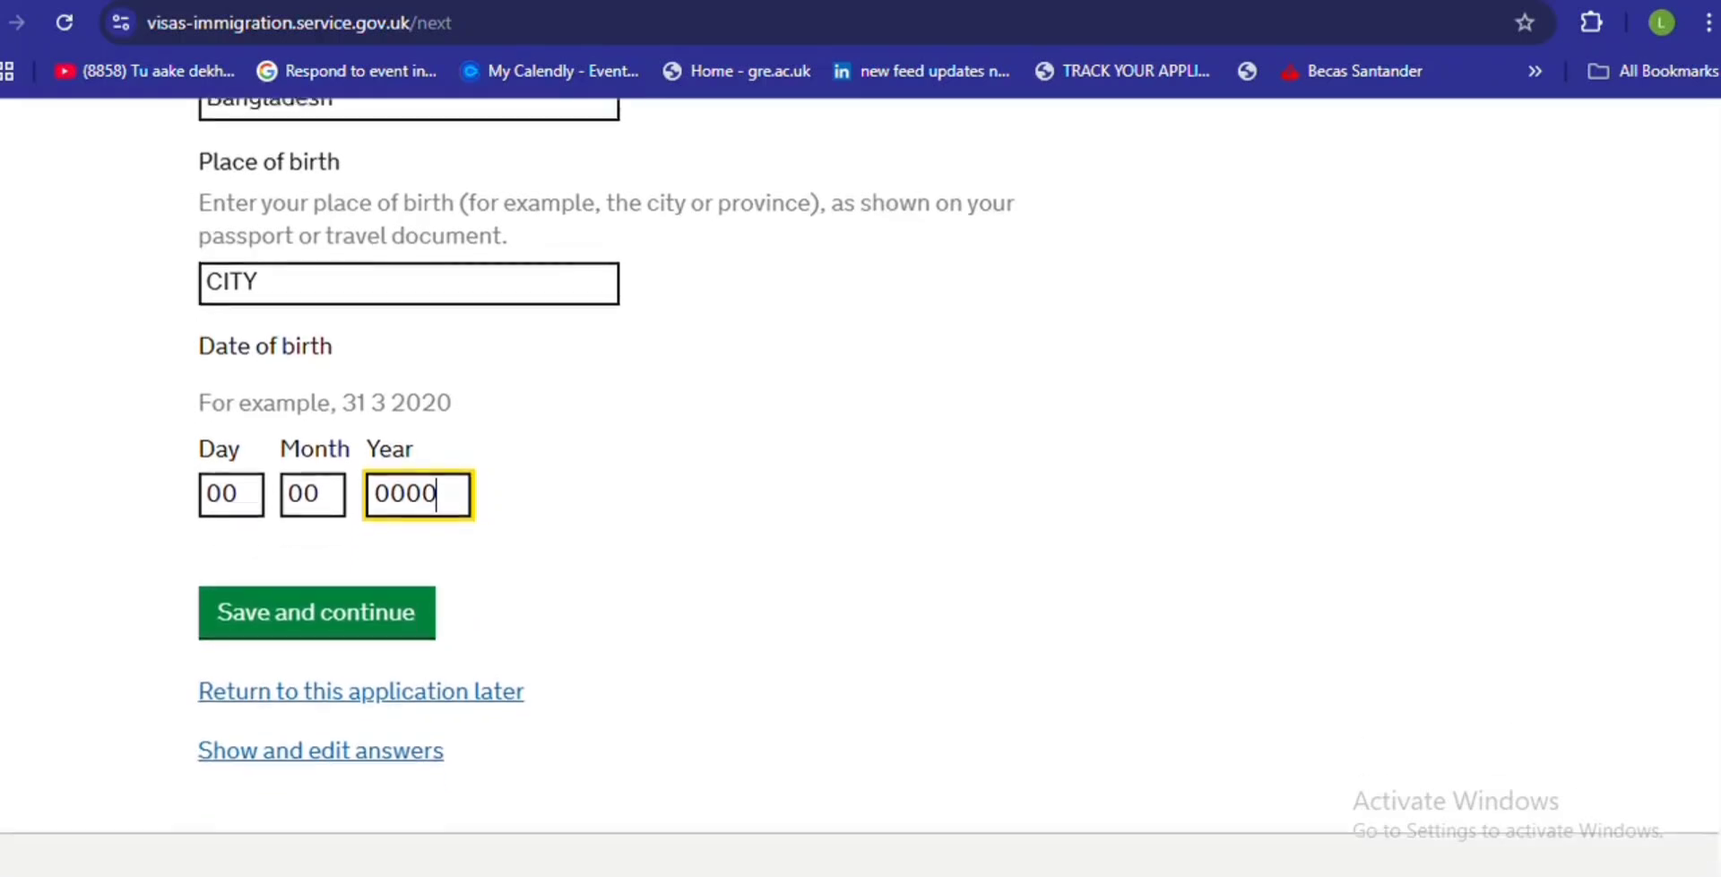
scroll(605, 486, down, 1)
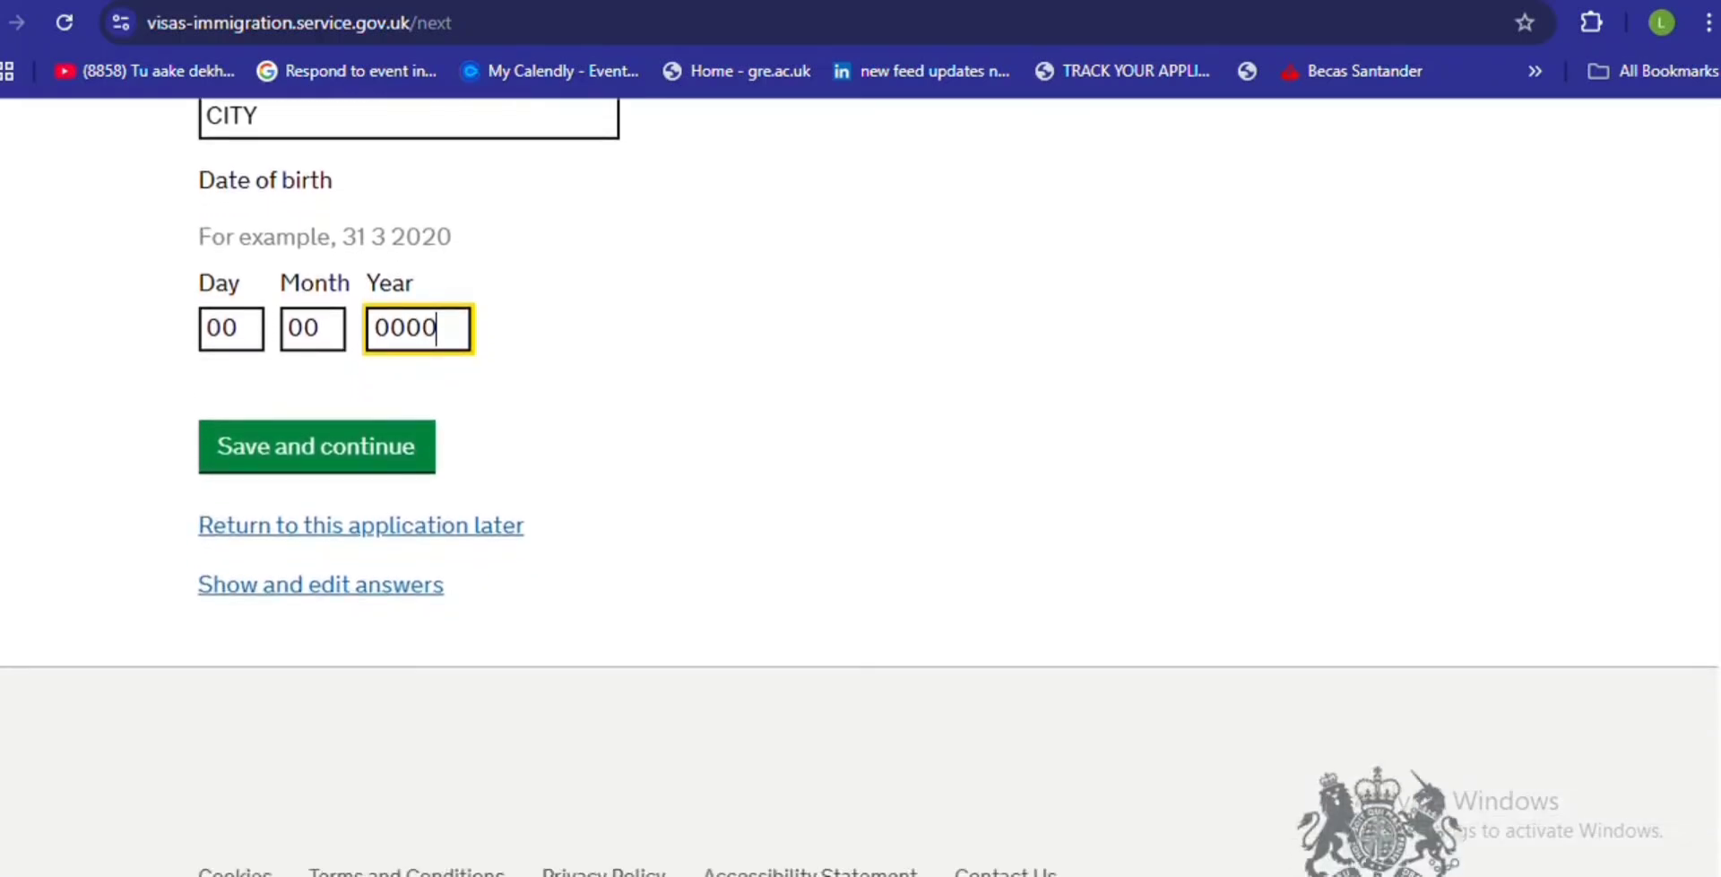
scroll(1713, 522, up, 3)
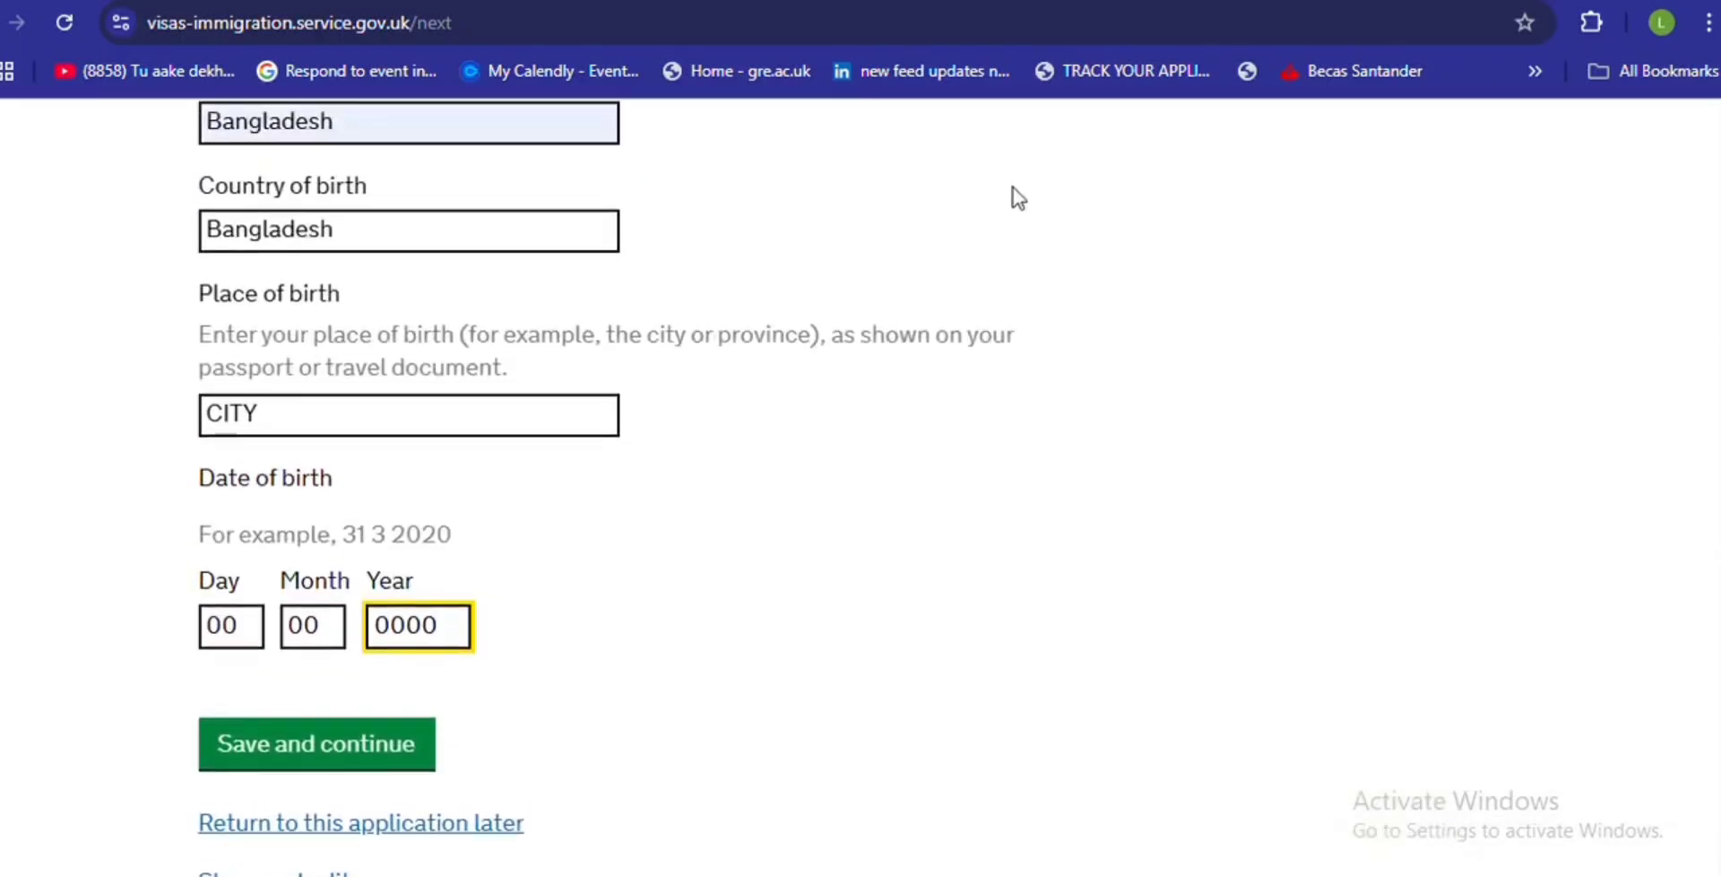
click(708, 1)
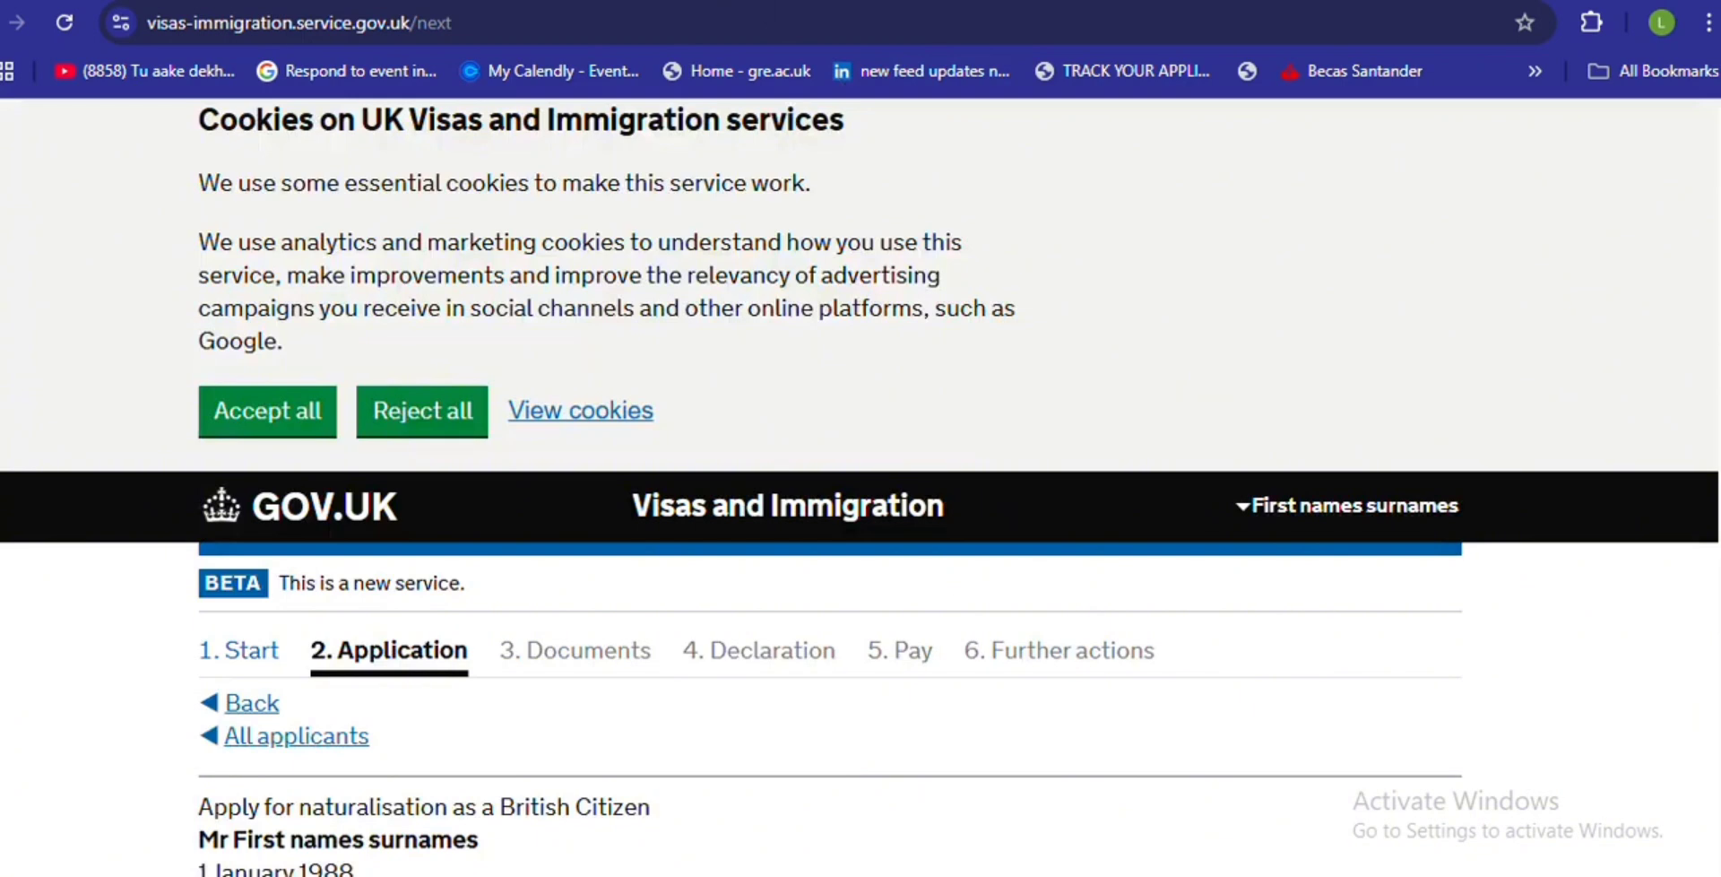
- Answer No to providing a valid Bangladesh passport, and save
scroll(1711, 358, down, 4)
scroll(861, 486, down, 3)
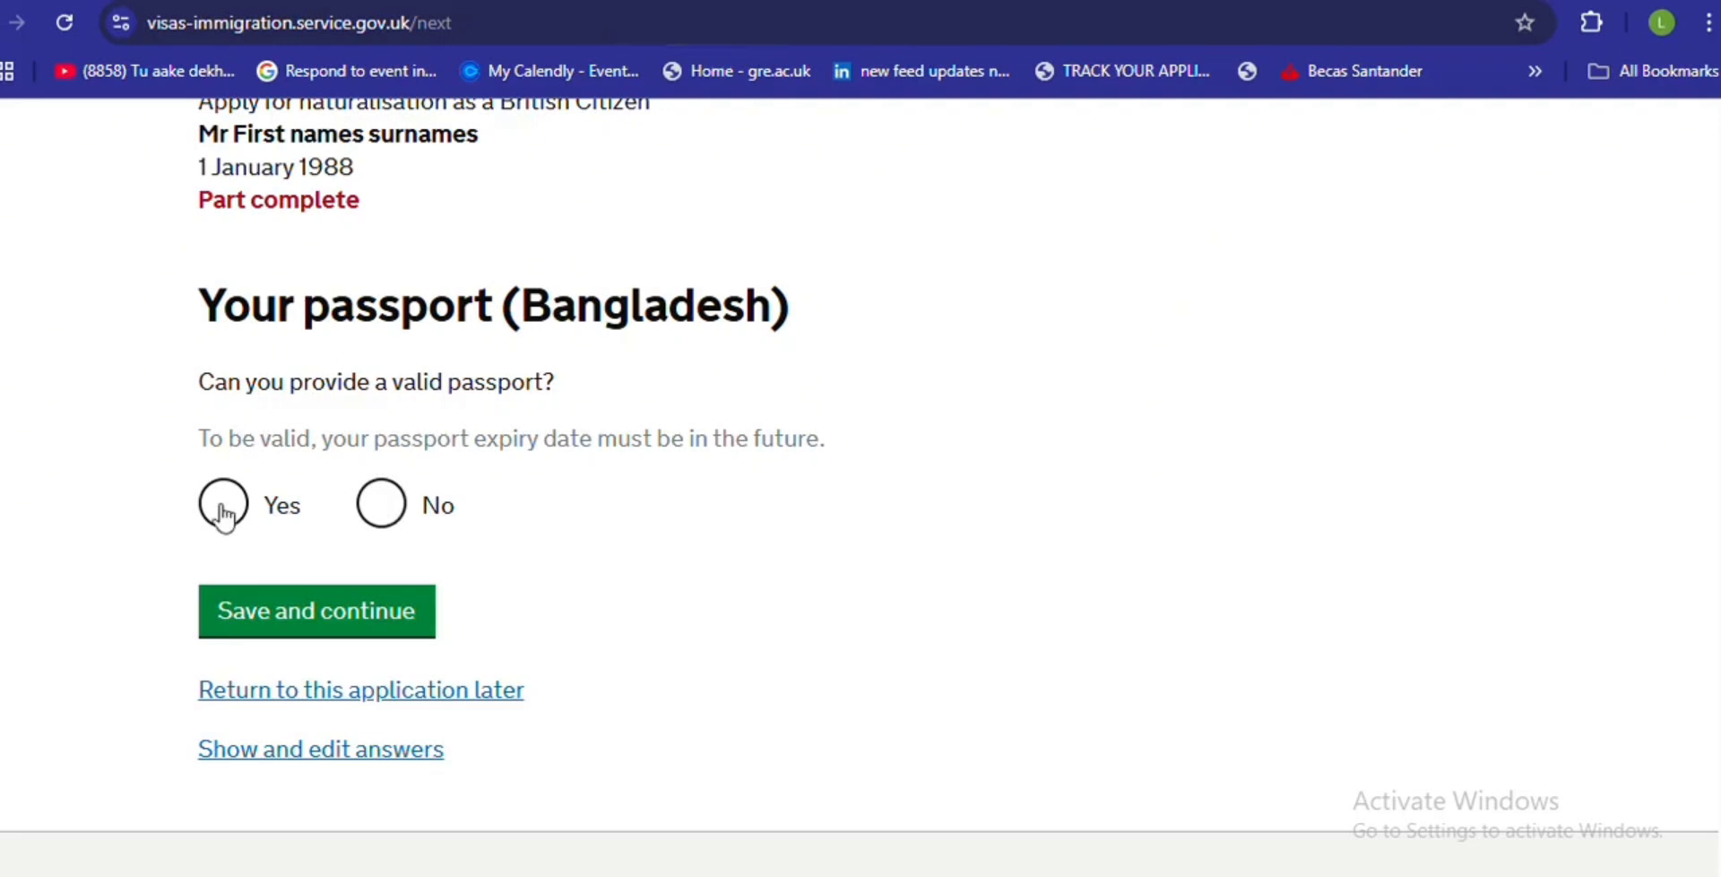
click(387, 513)
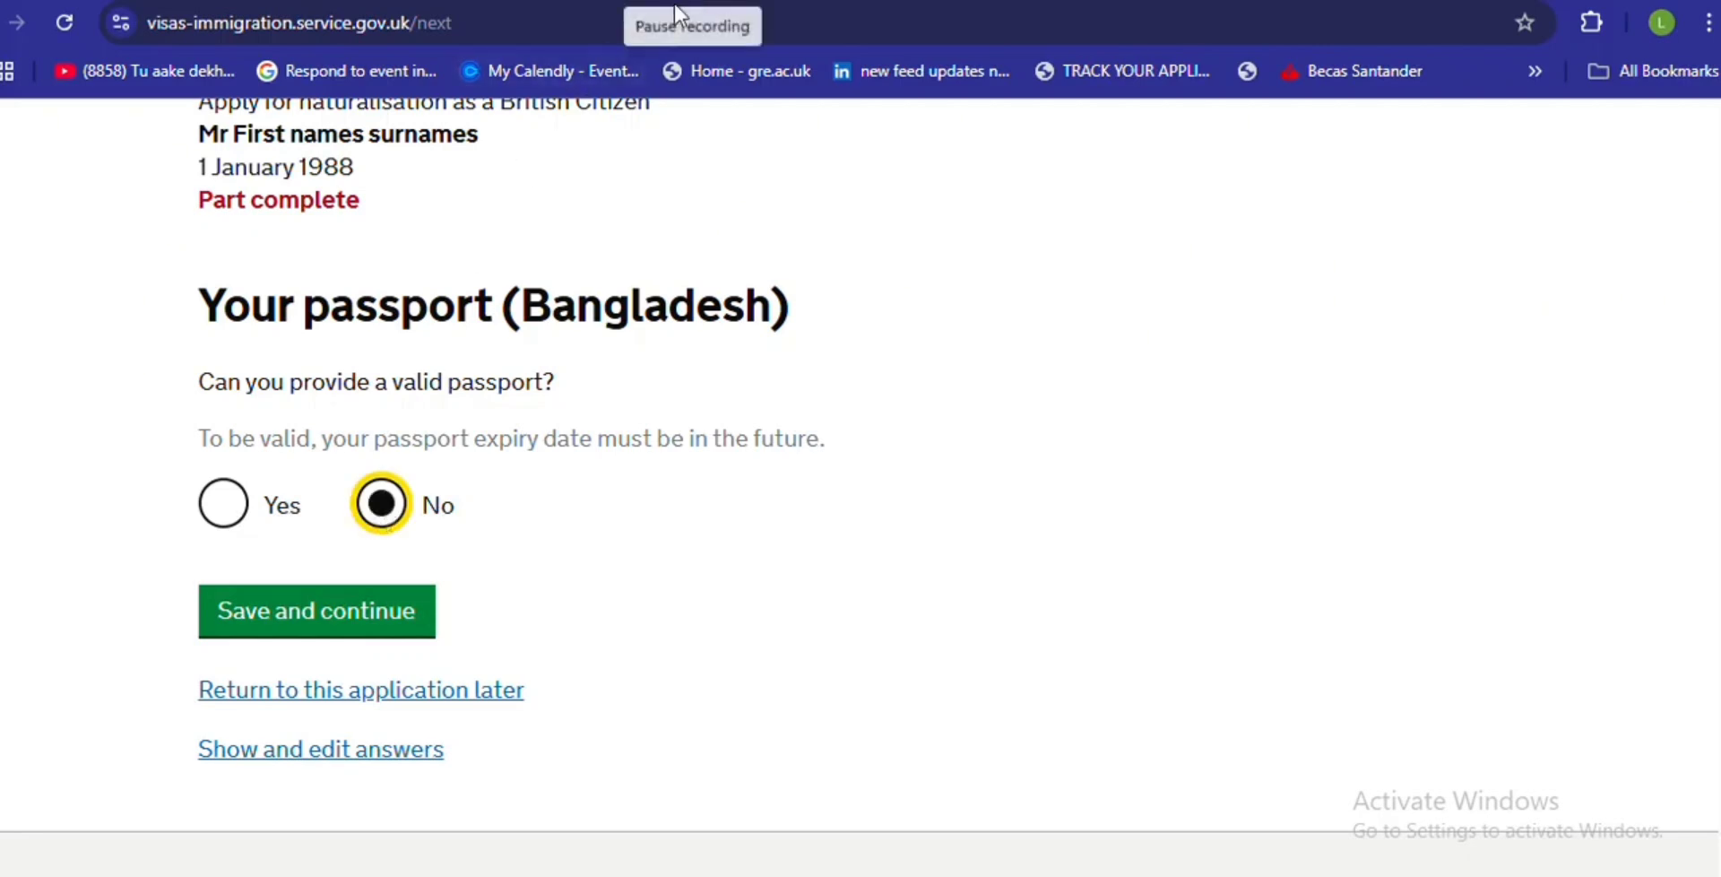
click(346, 619)
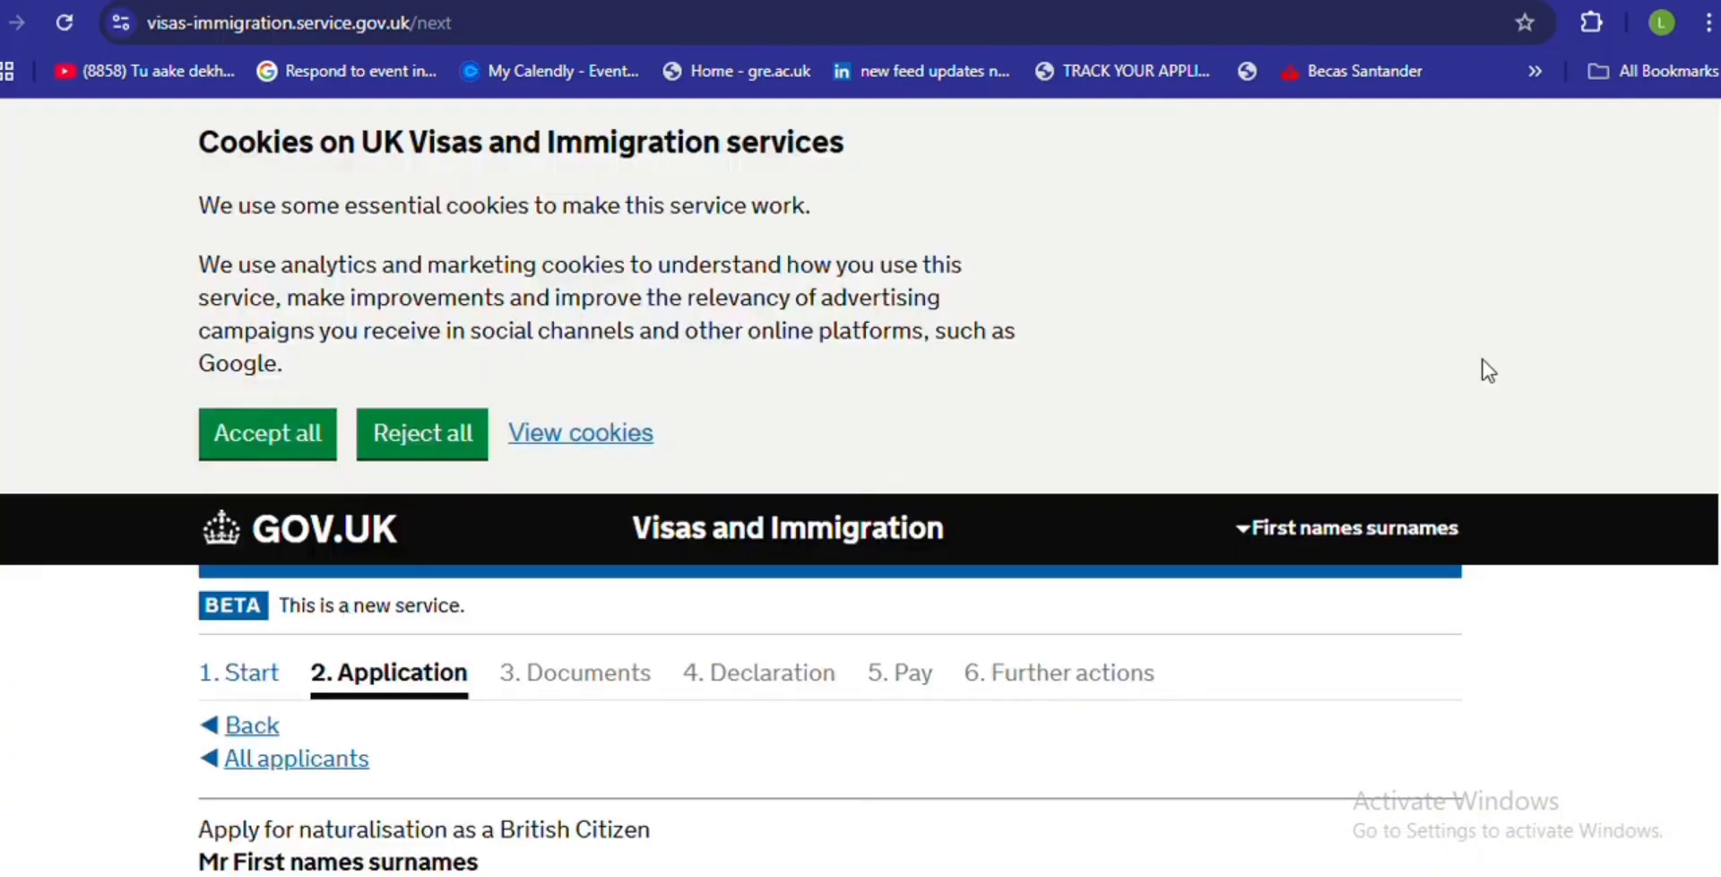
- Go back to the Bangladesh passport question, keep 'No', and return to the travel document page
scroll(861, 484, down, 5)
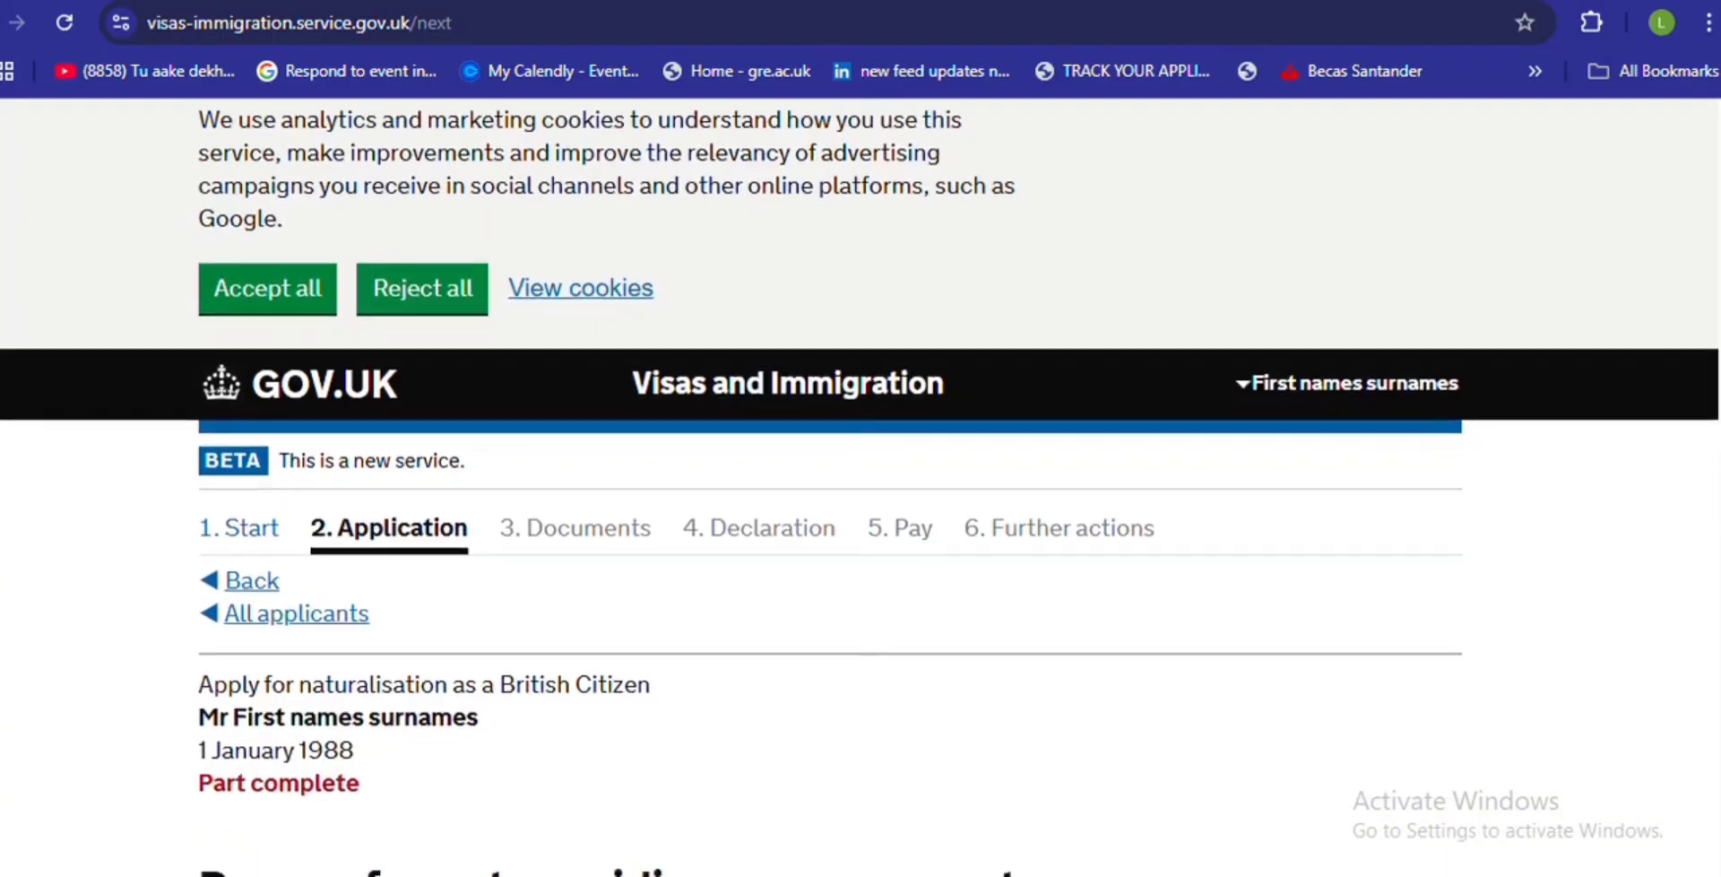
scroll(860, 484, down, 7)
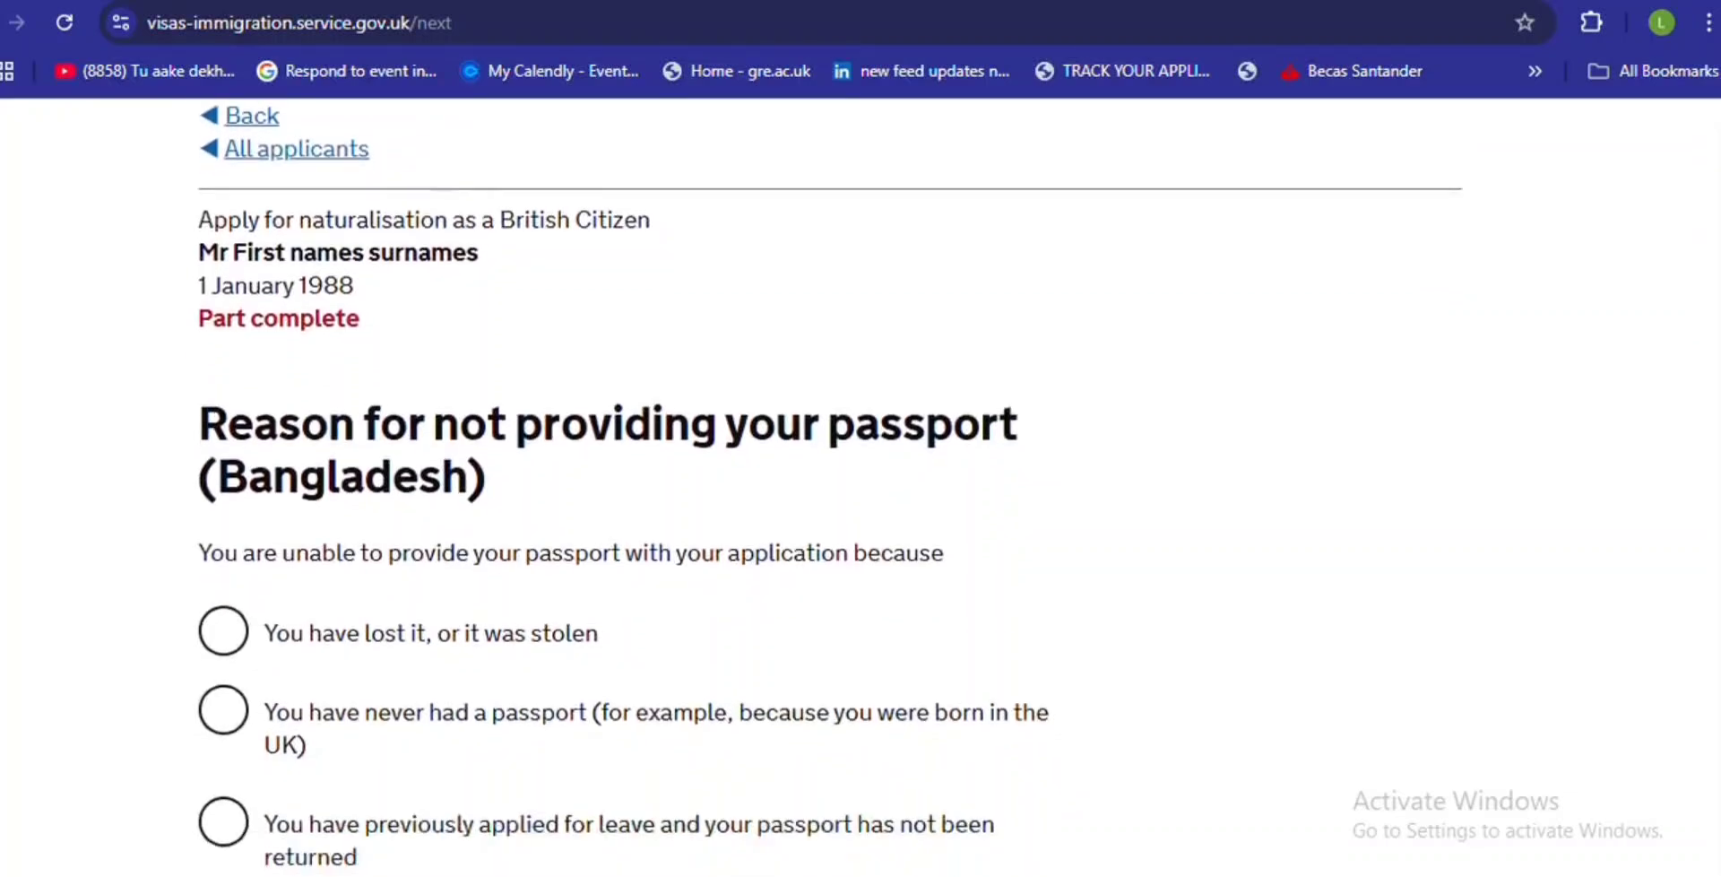
scroll(861, 484, down, 1)
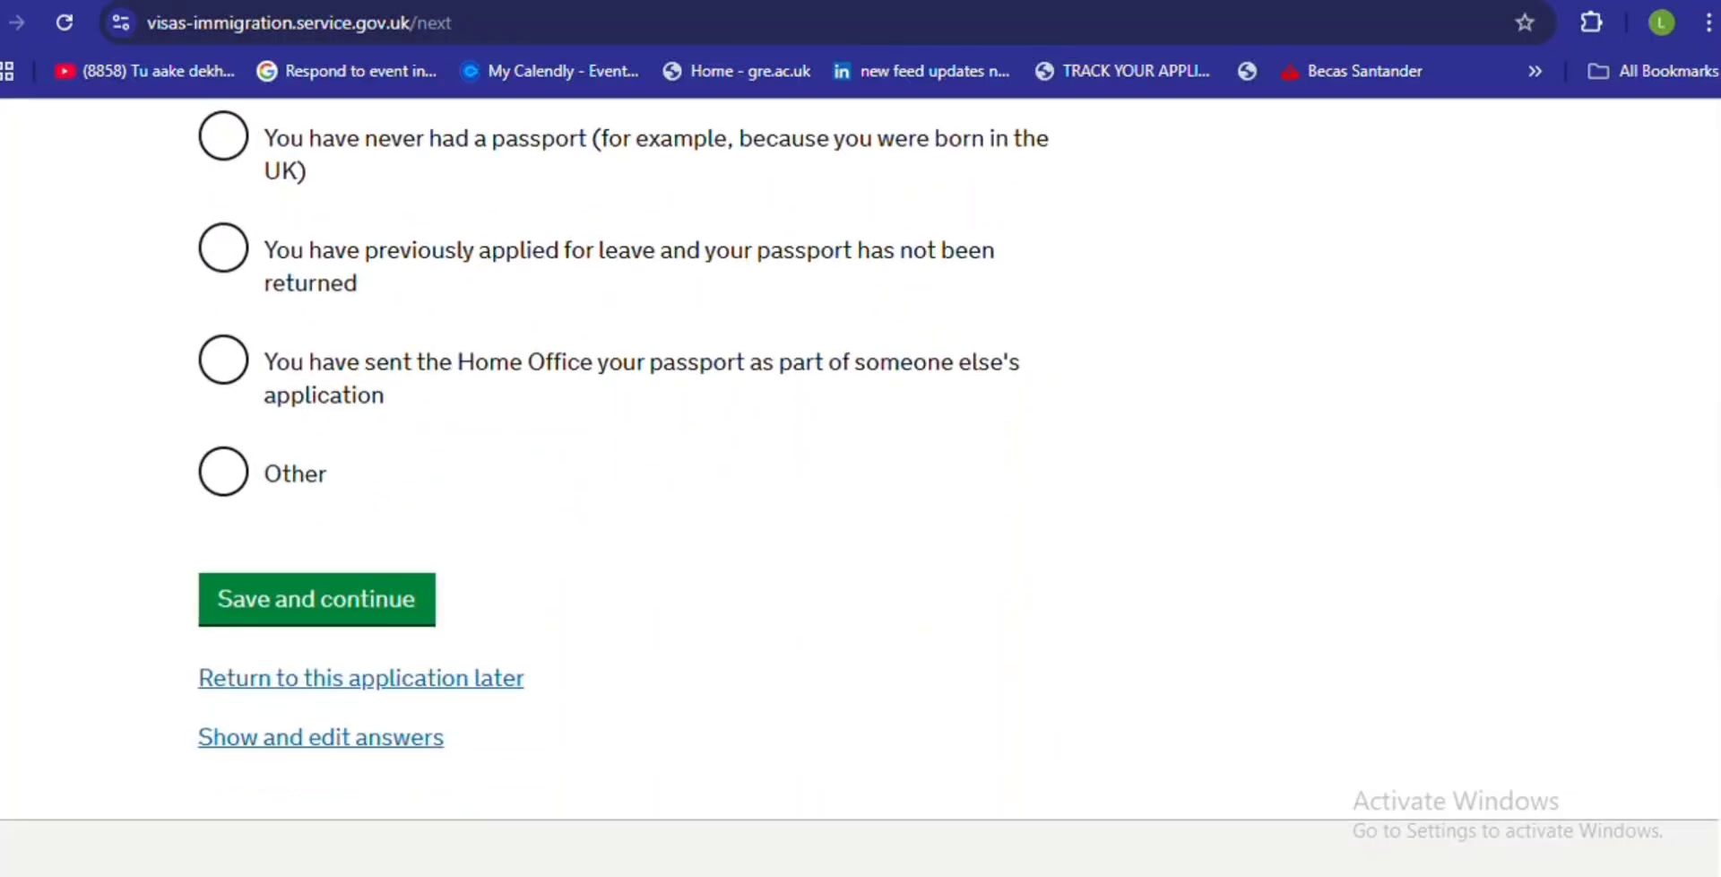
scroll(860, 484, up, 1)
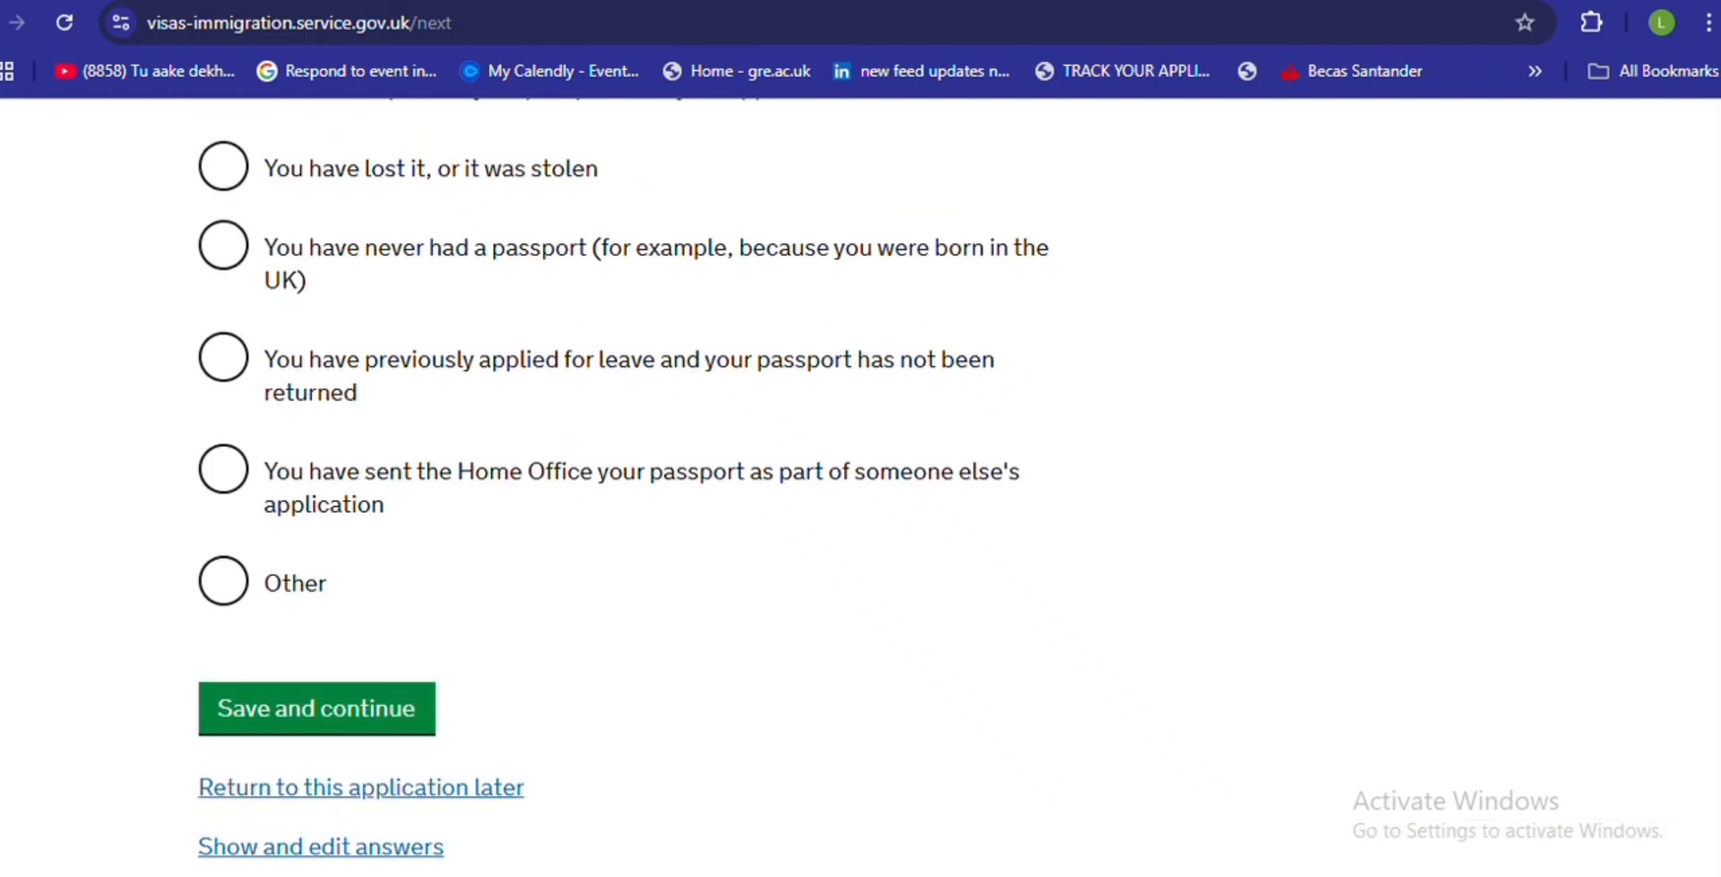
scroll(1717, 562, up, 2)
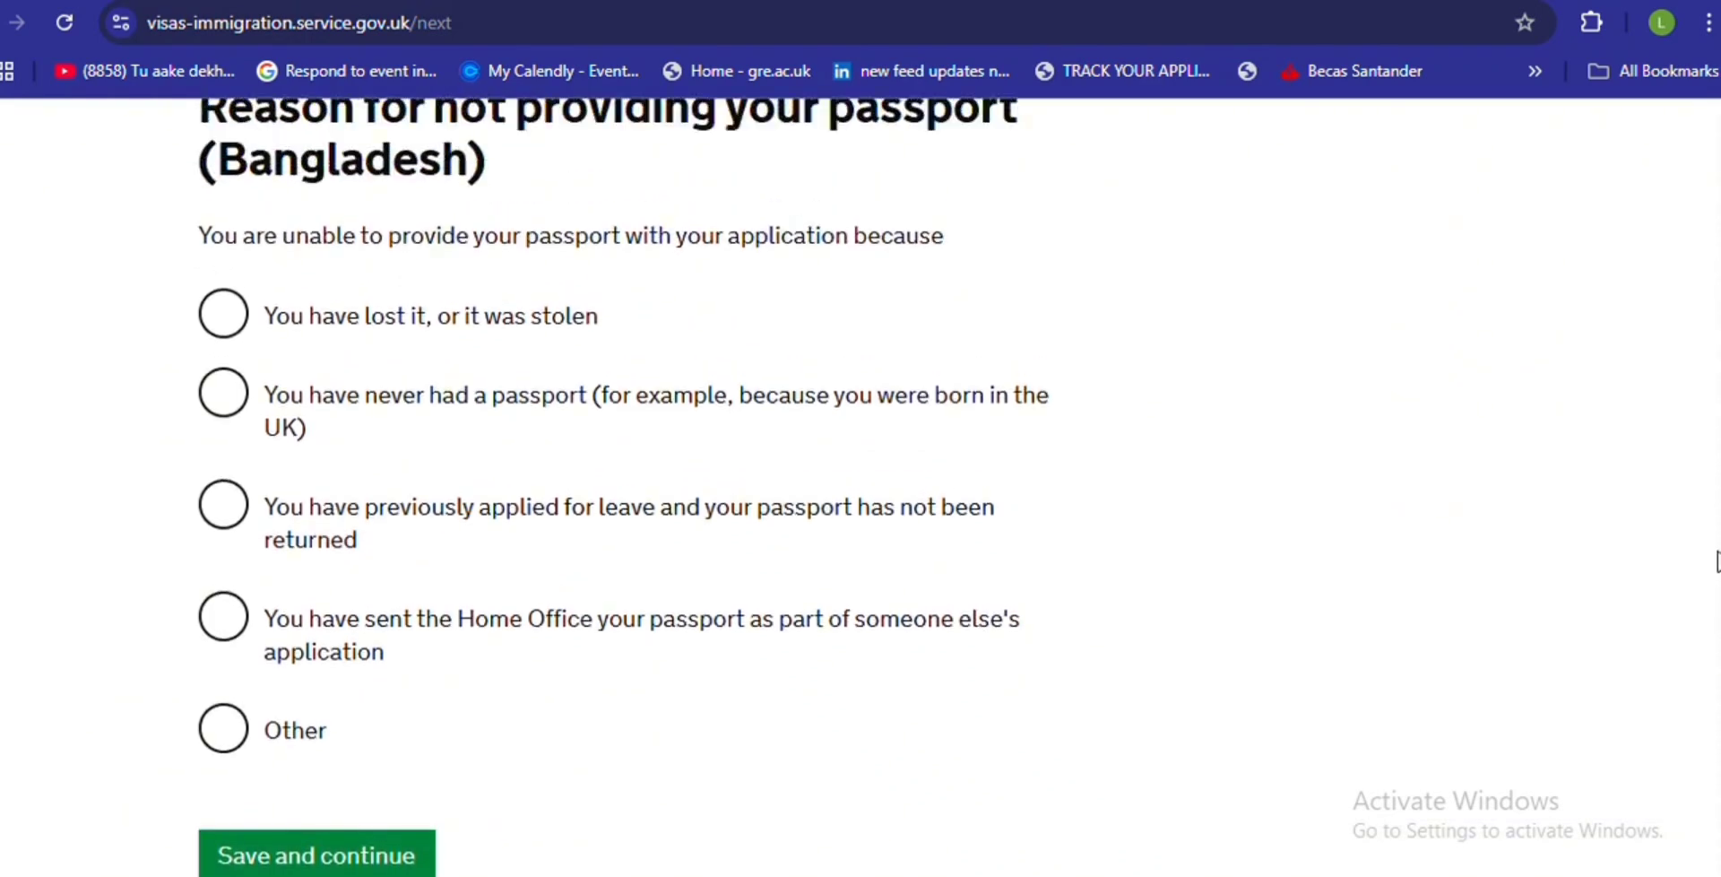
scroll(1714, 559, up, 1)
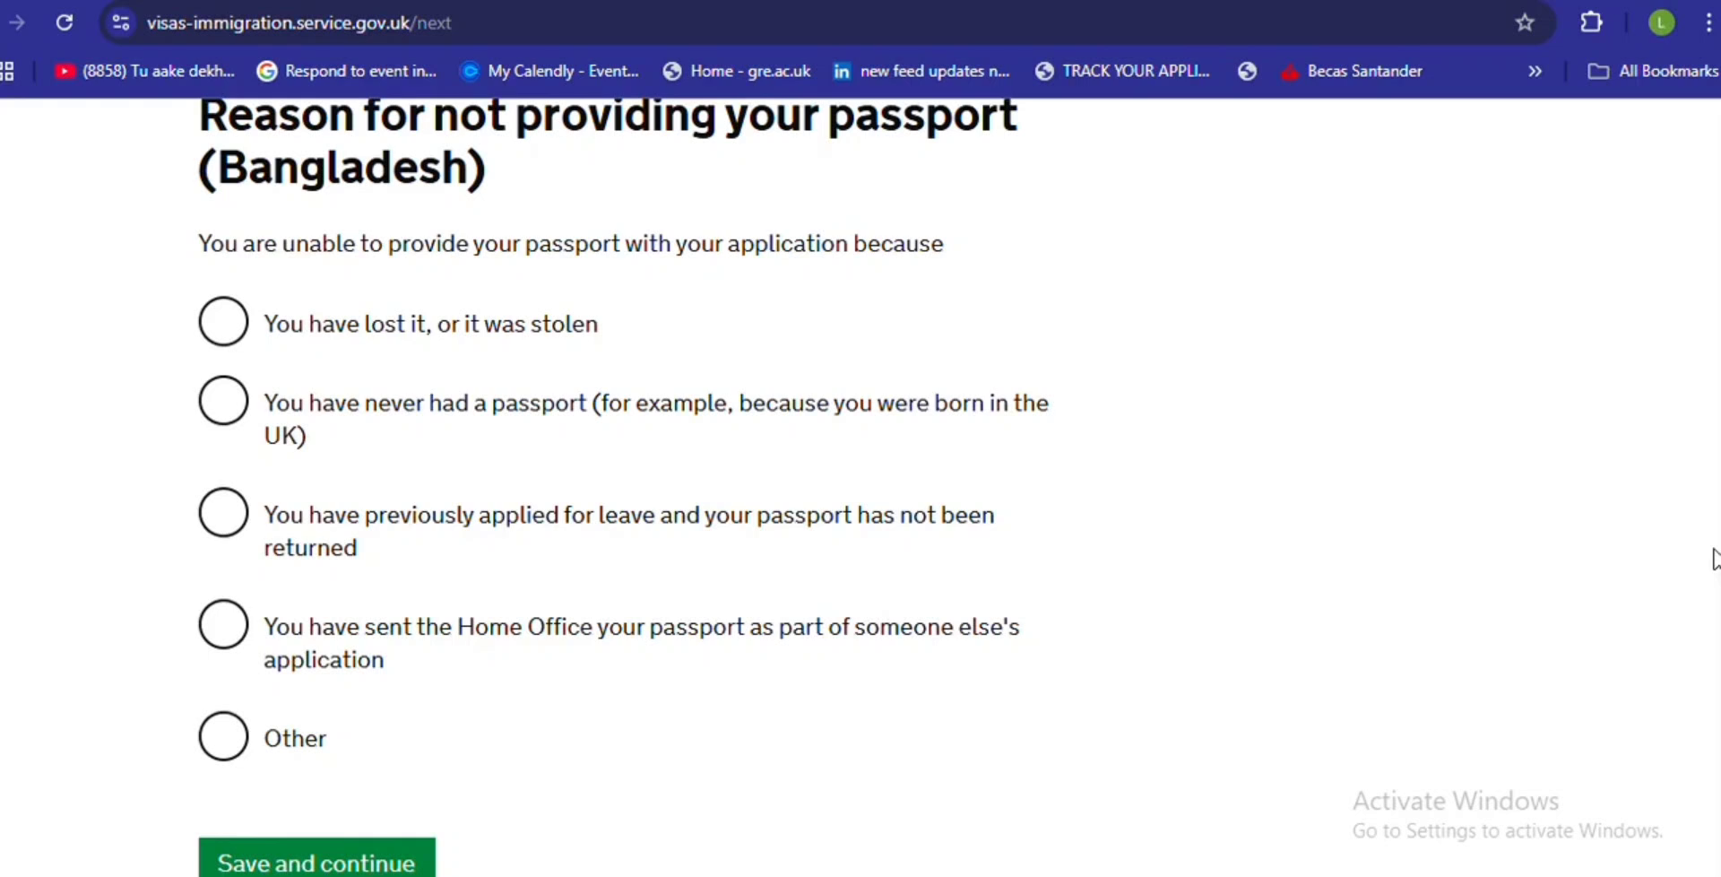
scroll(1715, 559, up, 1)
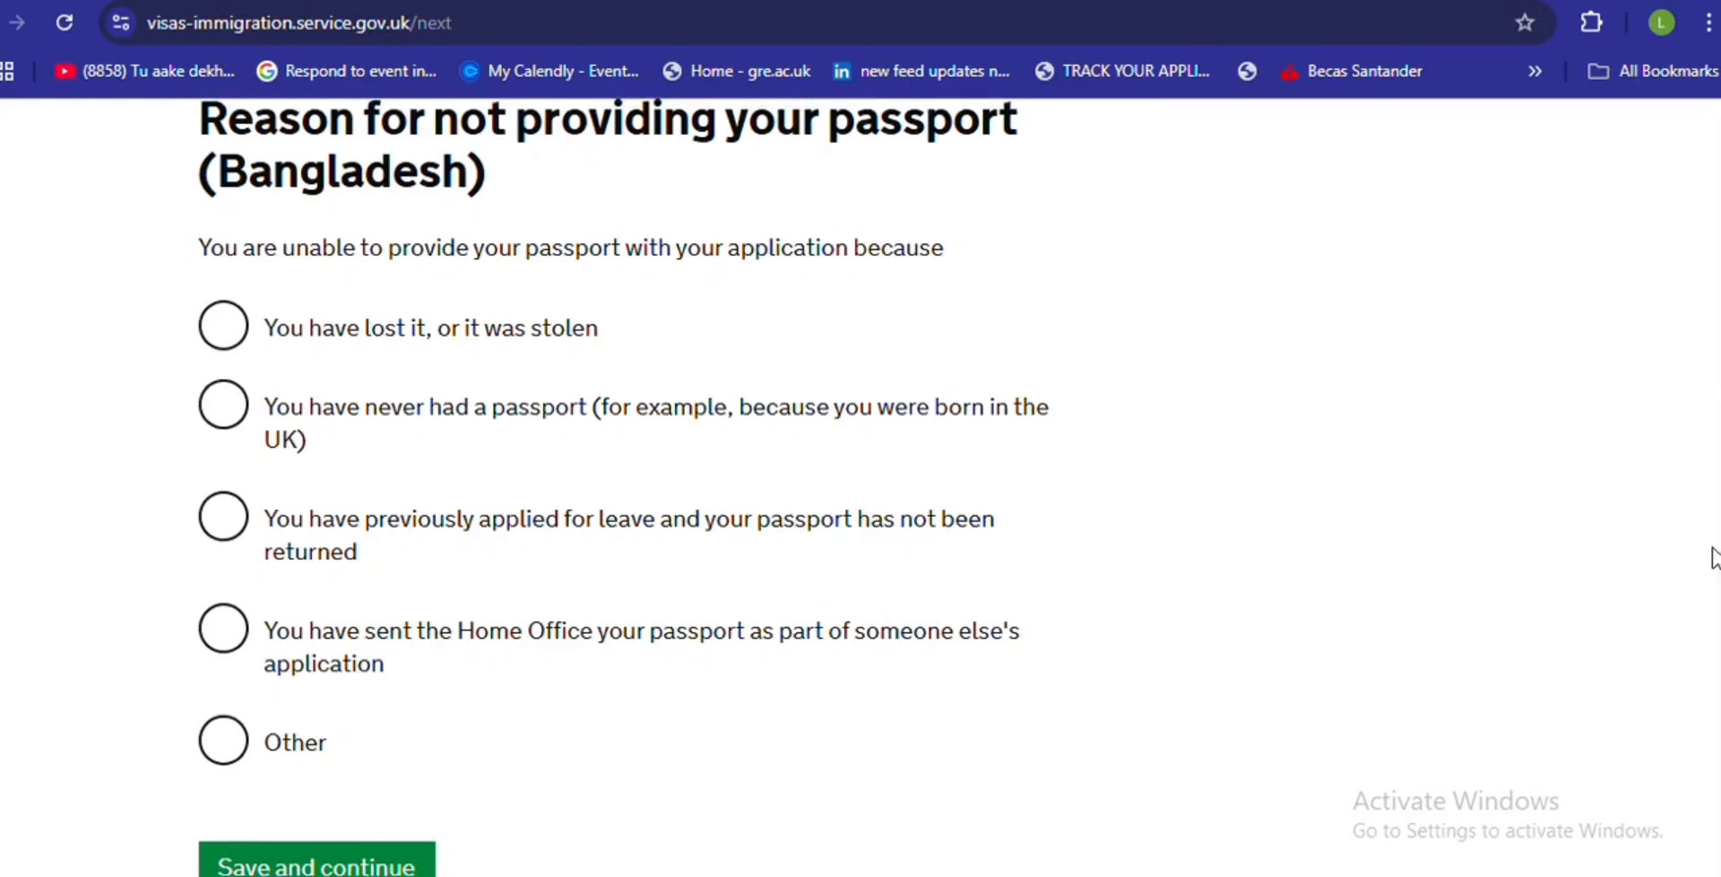
scroll(1713, 547, up, 3)
scroll(1693, 484, down, 3)
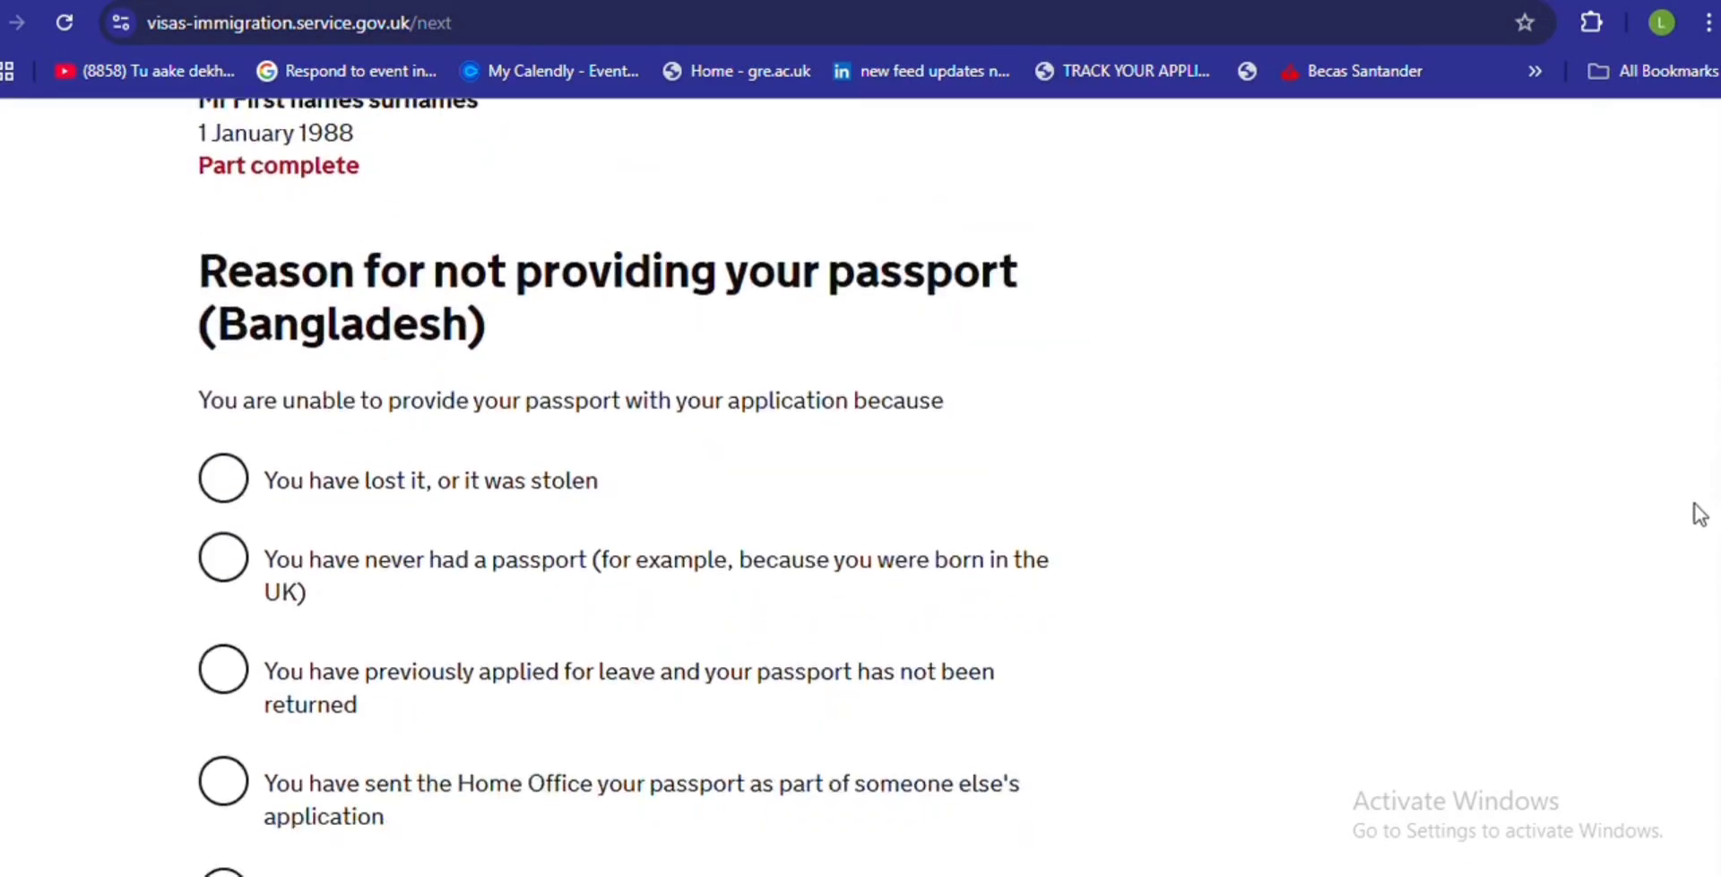
scroll(1700, 574, down, 2)
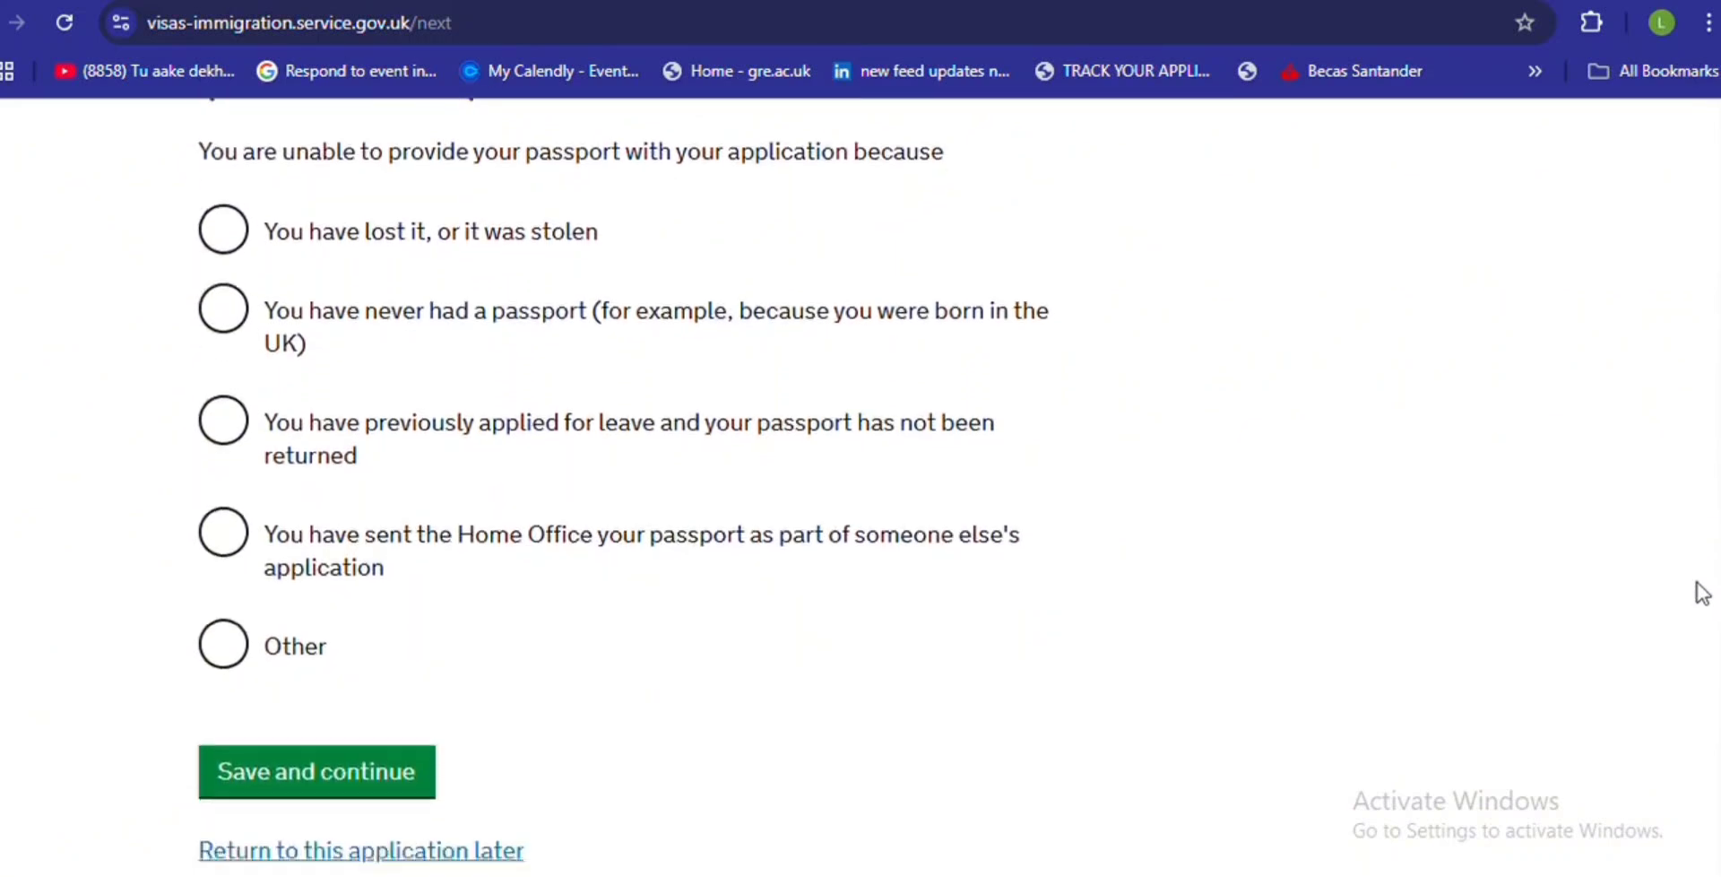
scroll(1706, 600, up, 1)
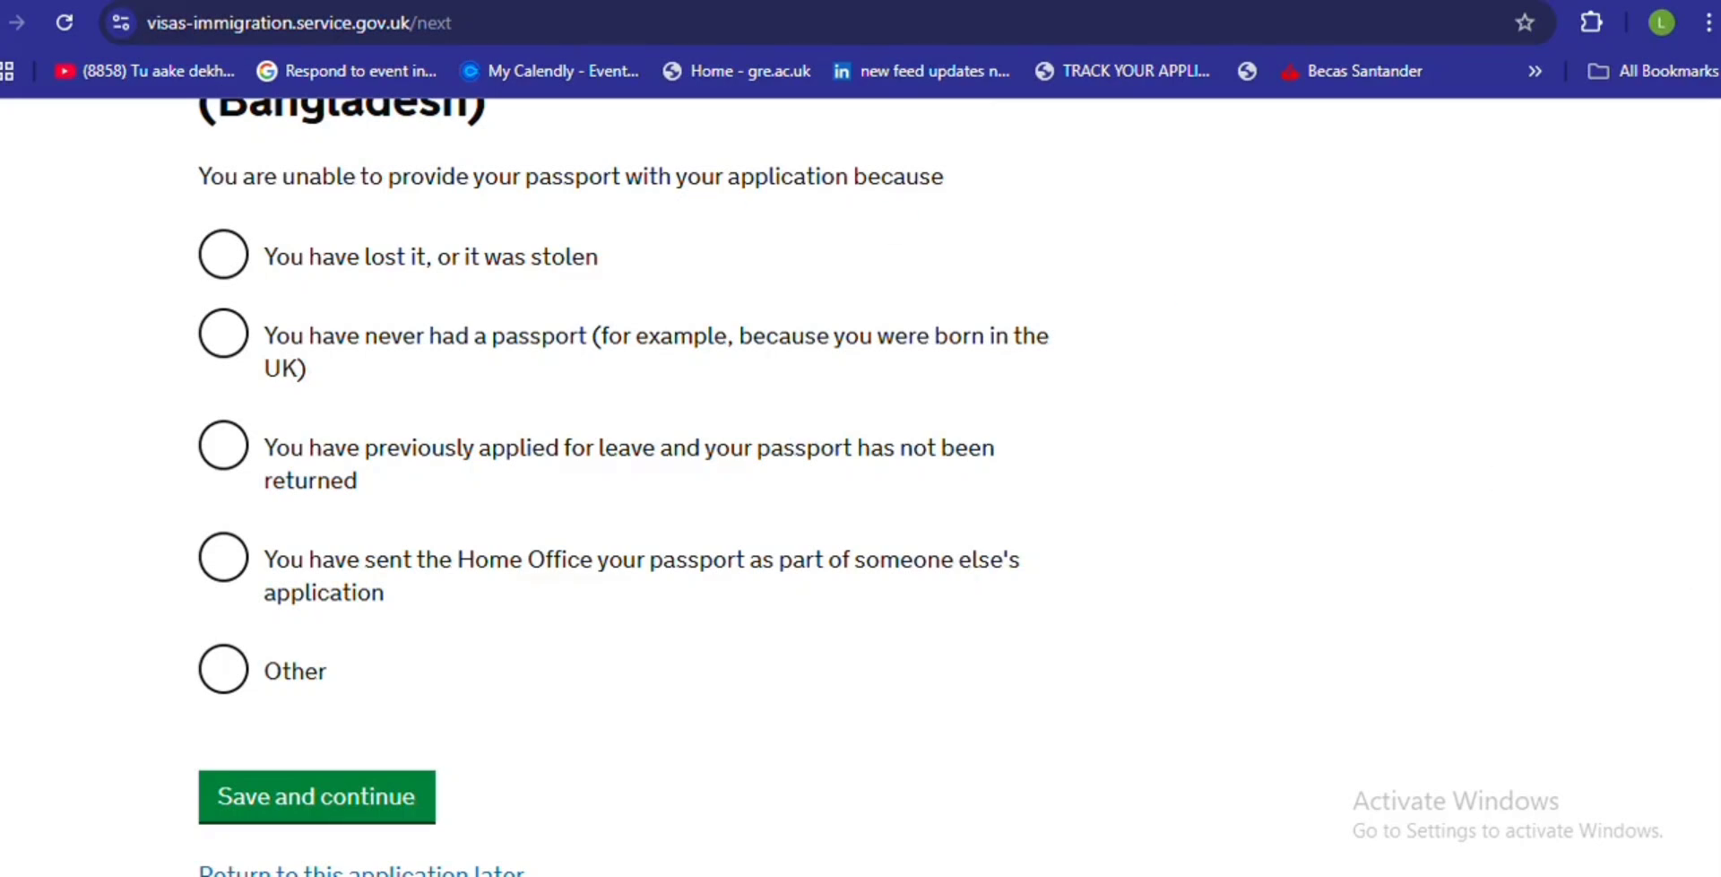
click(690, 1)
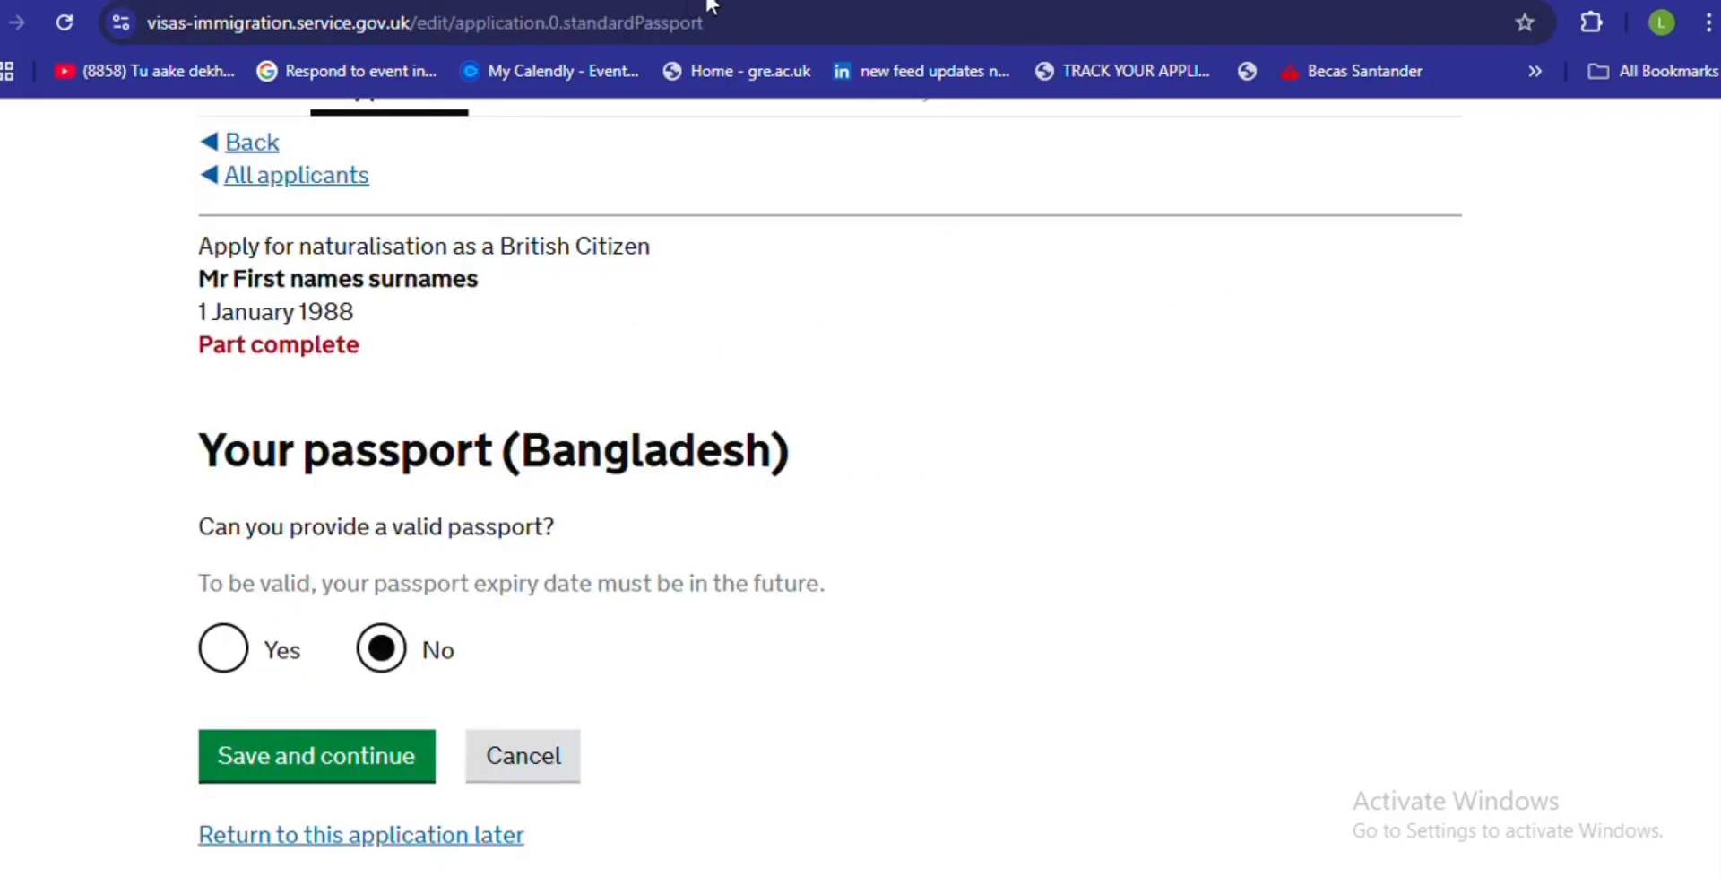
click(380, 681)
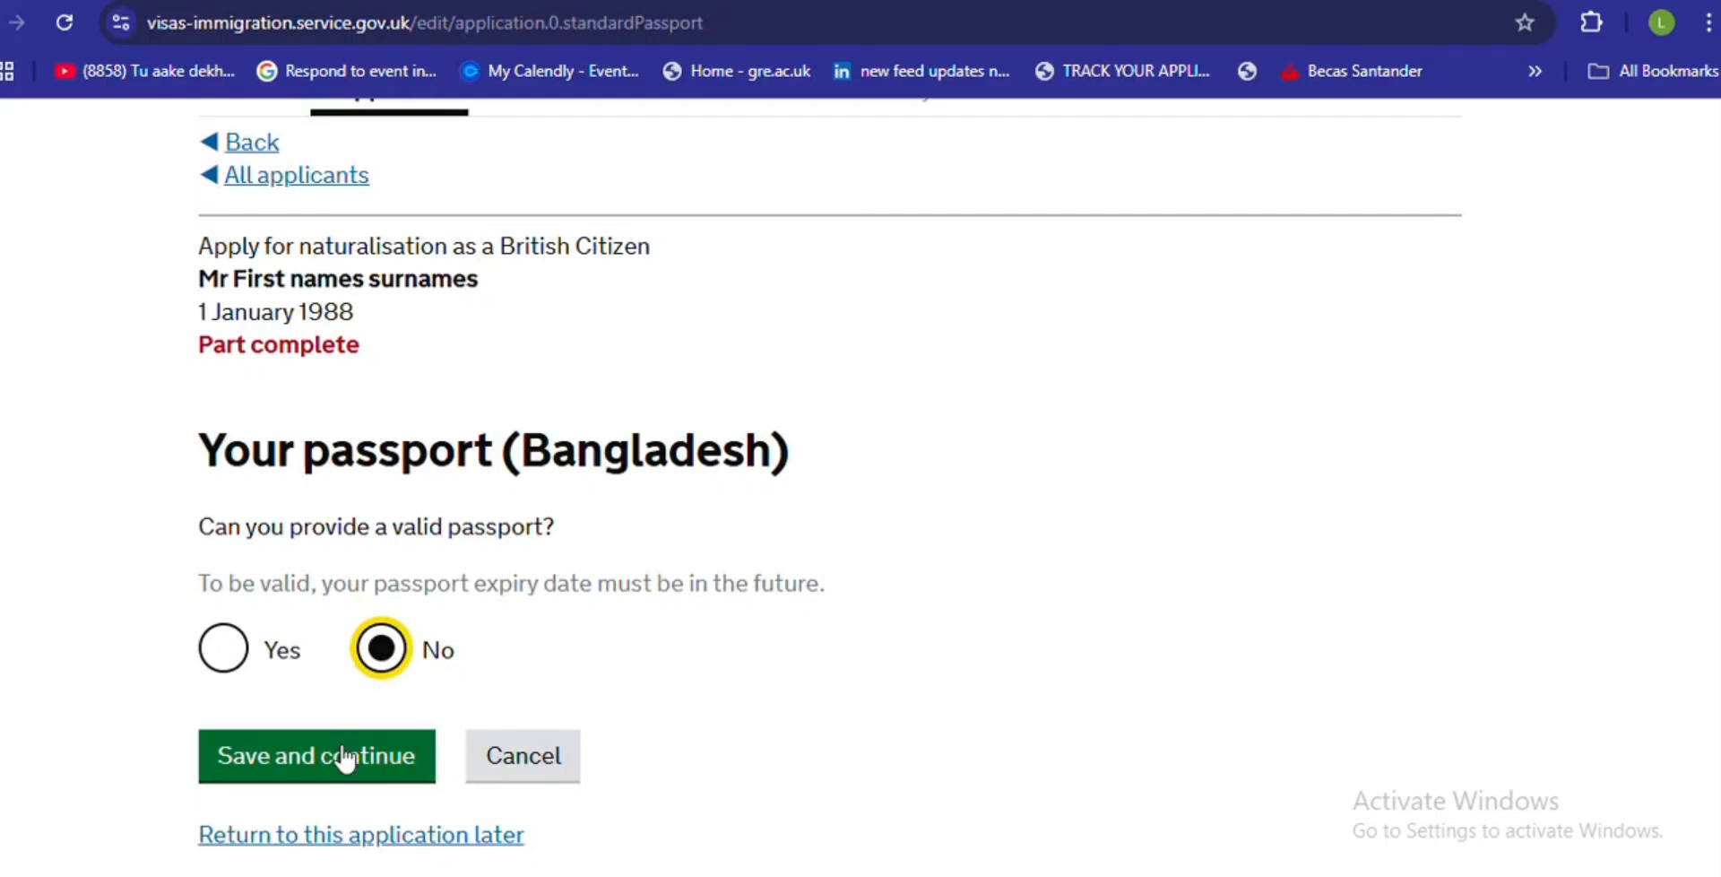
click(698, 2)
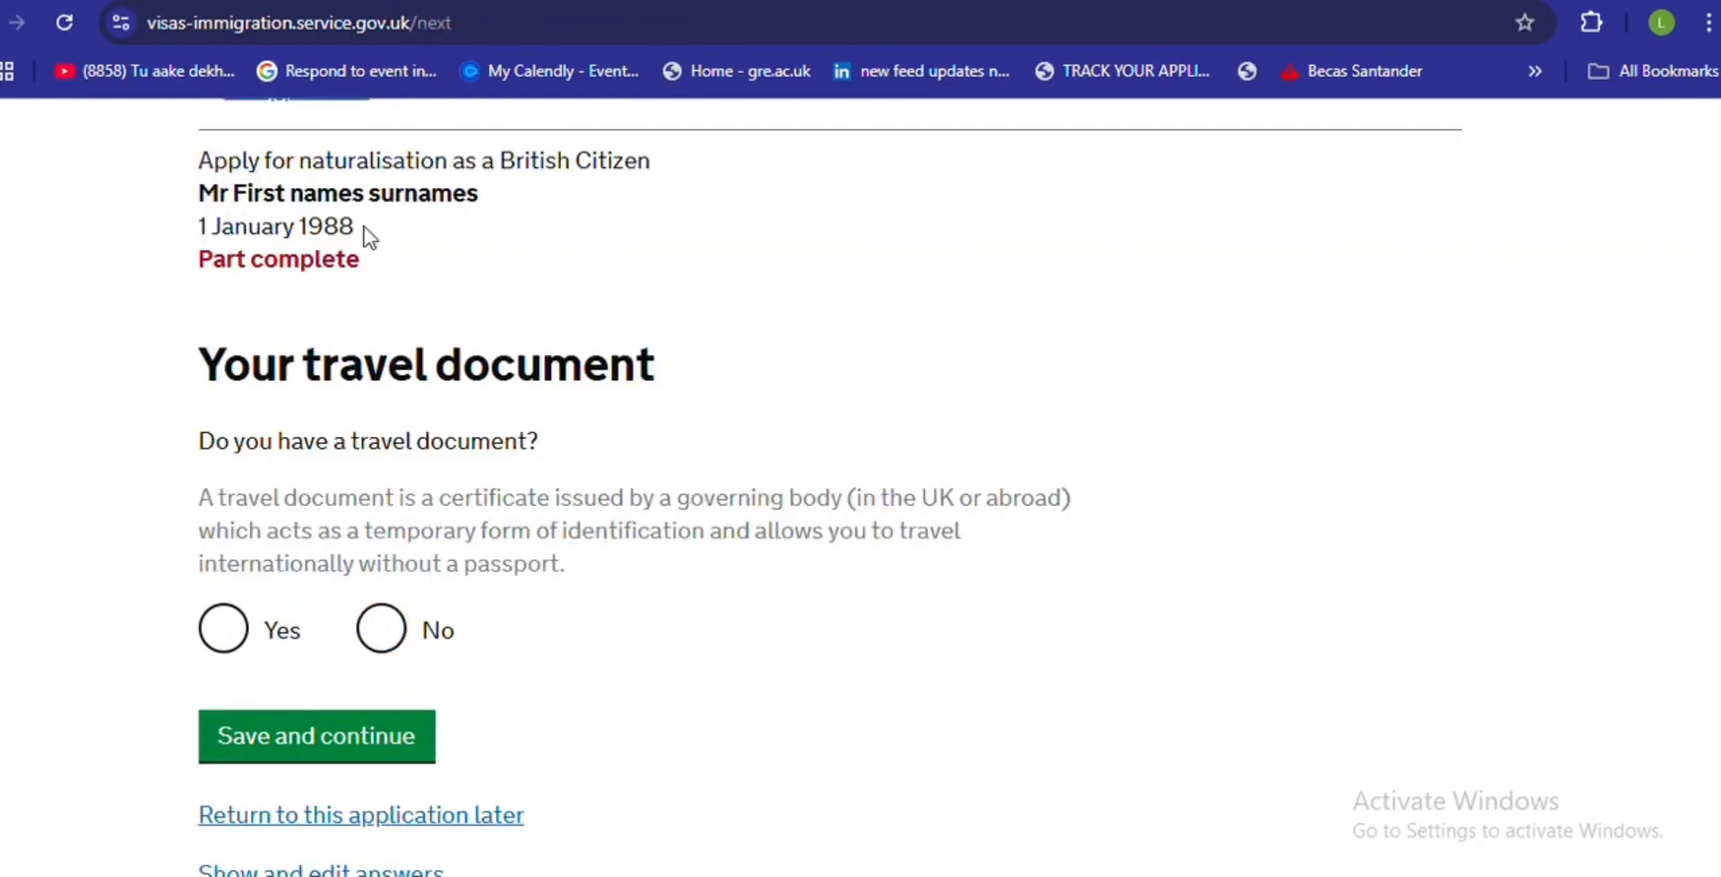
- Answer Yes to having a travel document, entering its reference number and issuing authority 'ISSUING CITY'
click(240, 643)
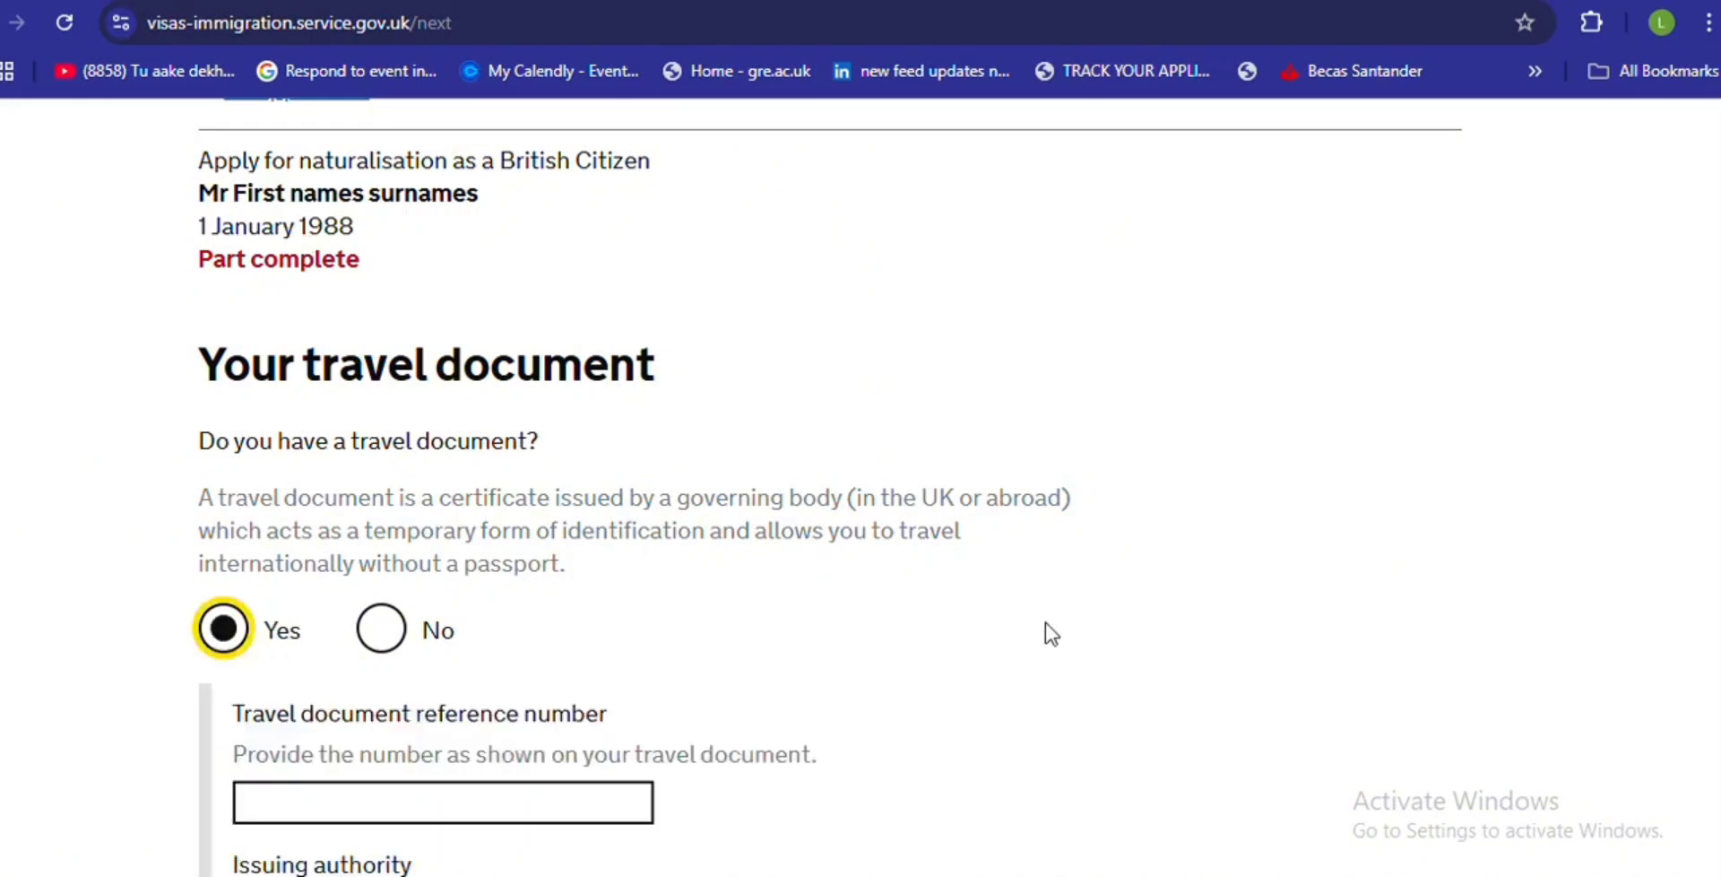
scroll(601, 341, down, 5)
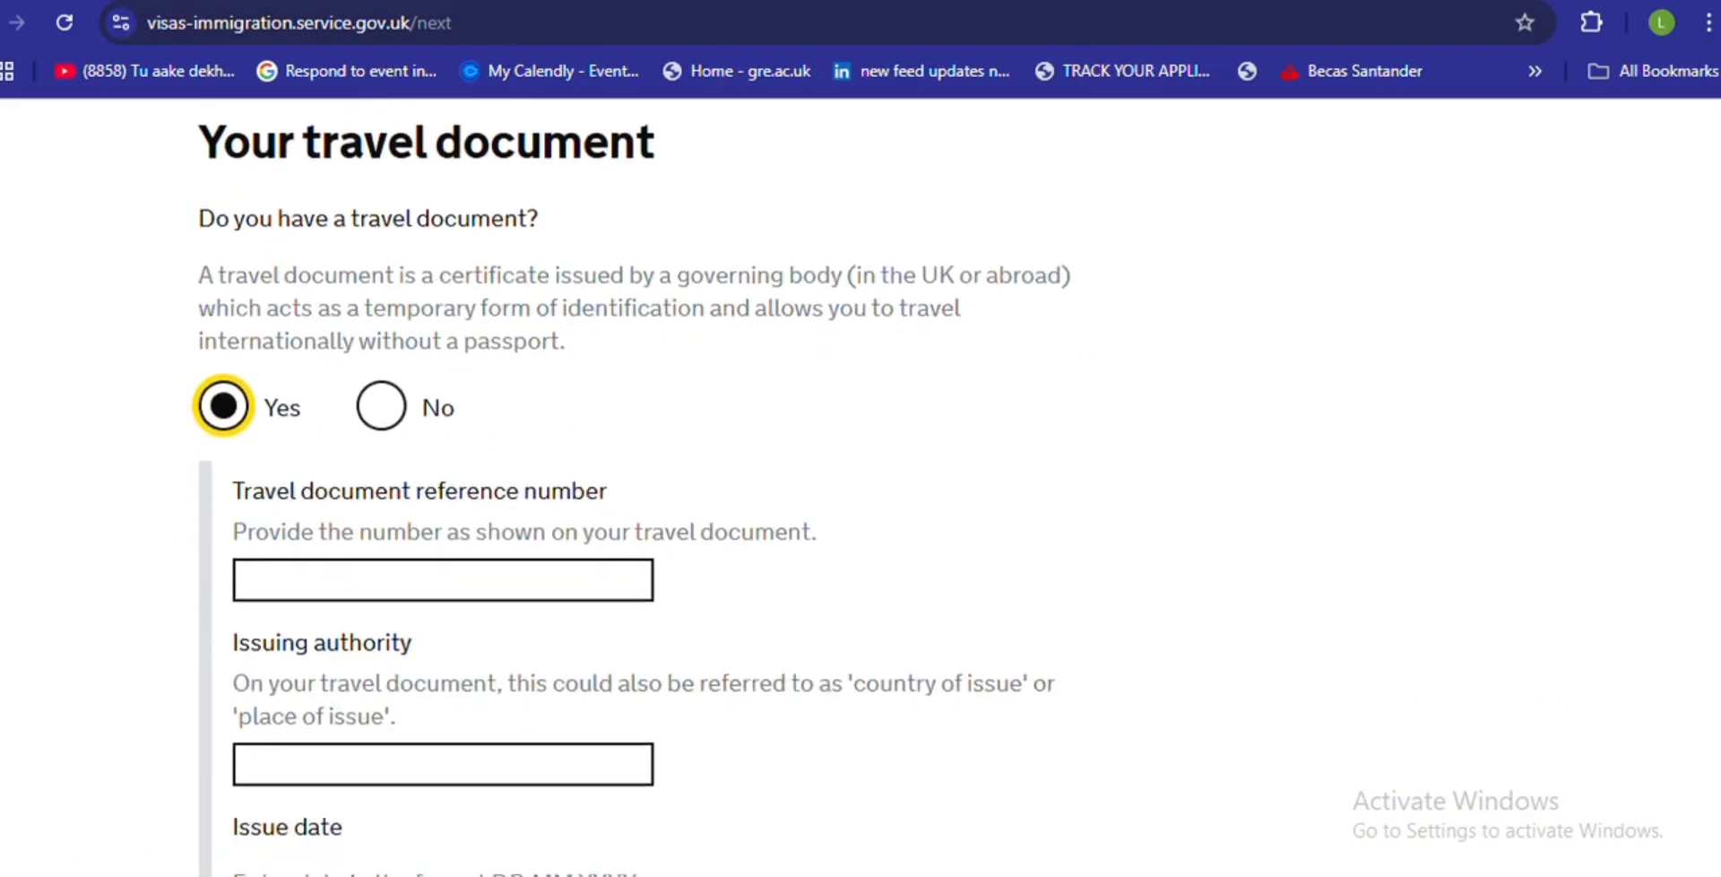
click(444, 412)
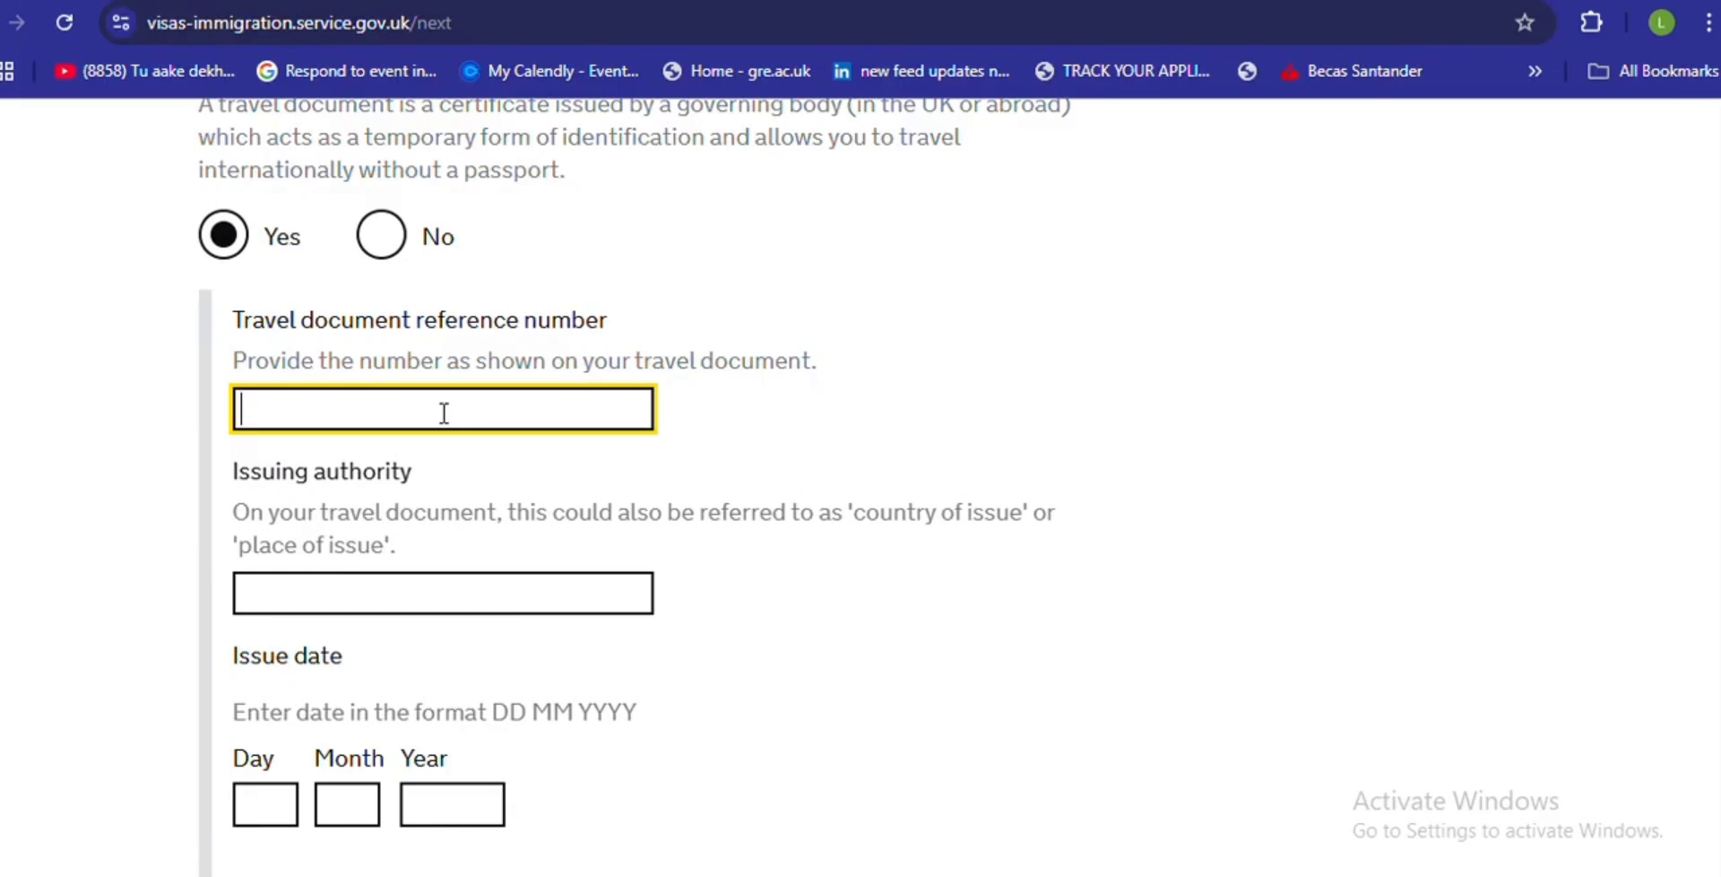
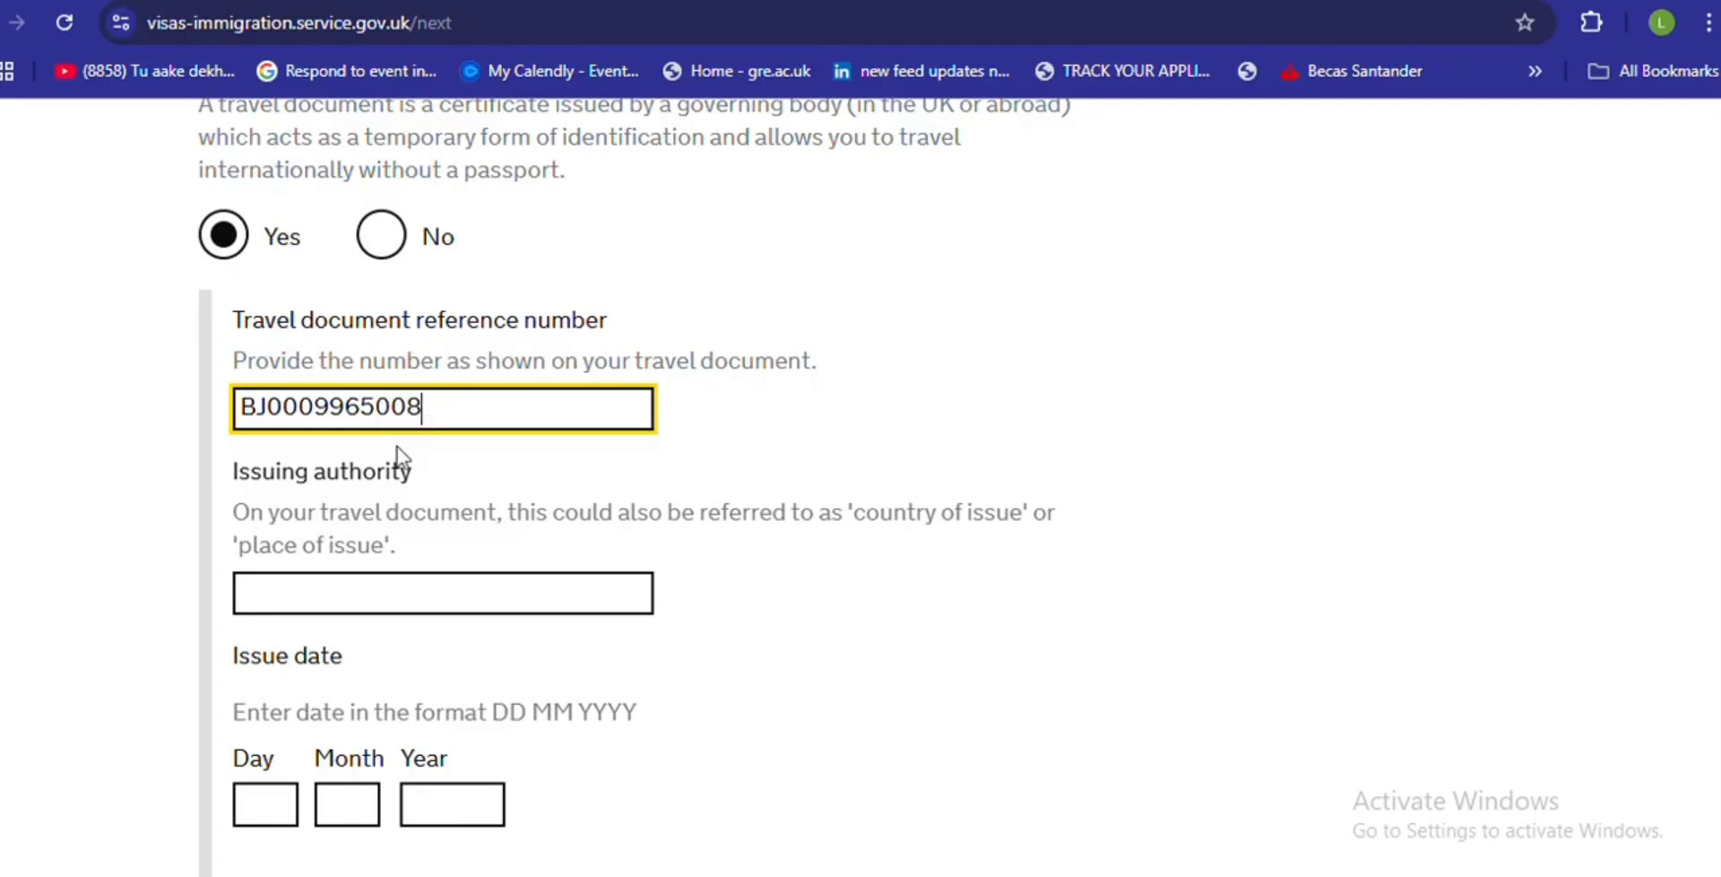
click(346, 600)
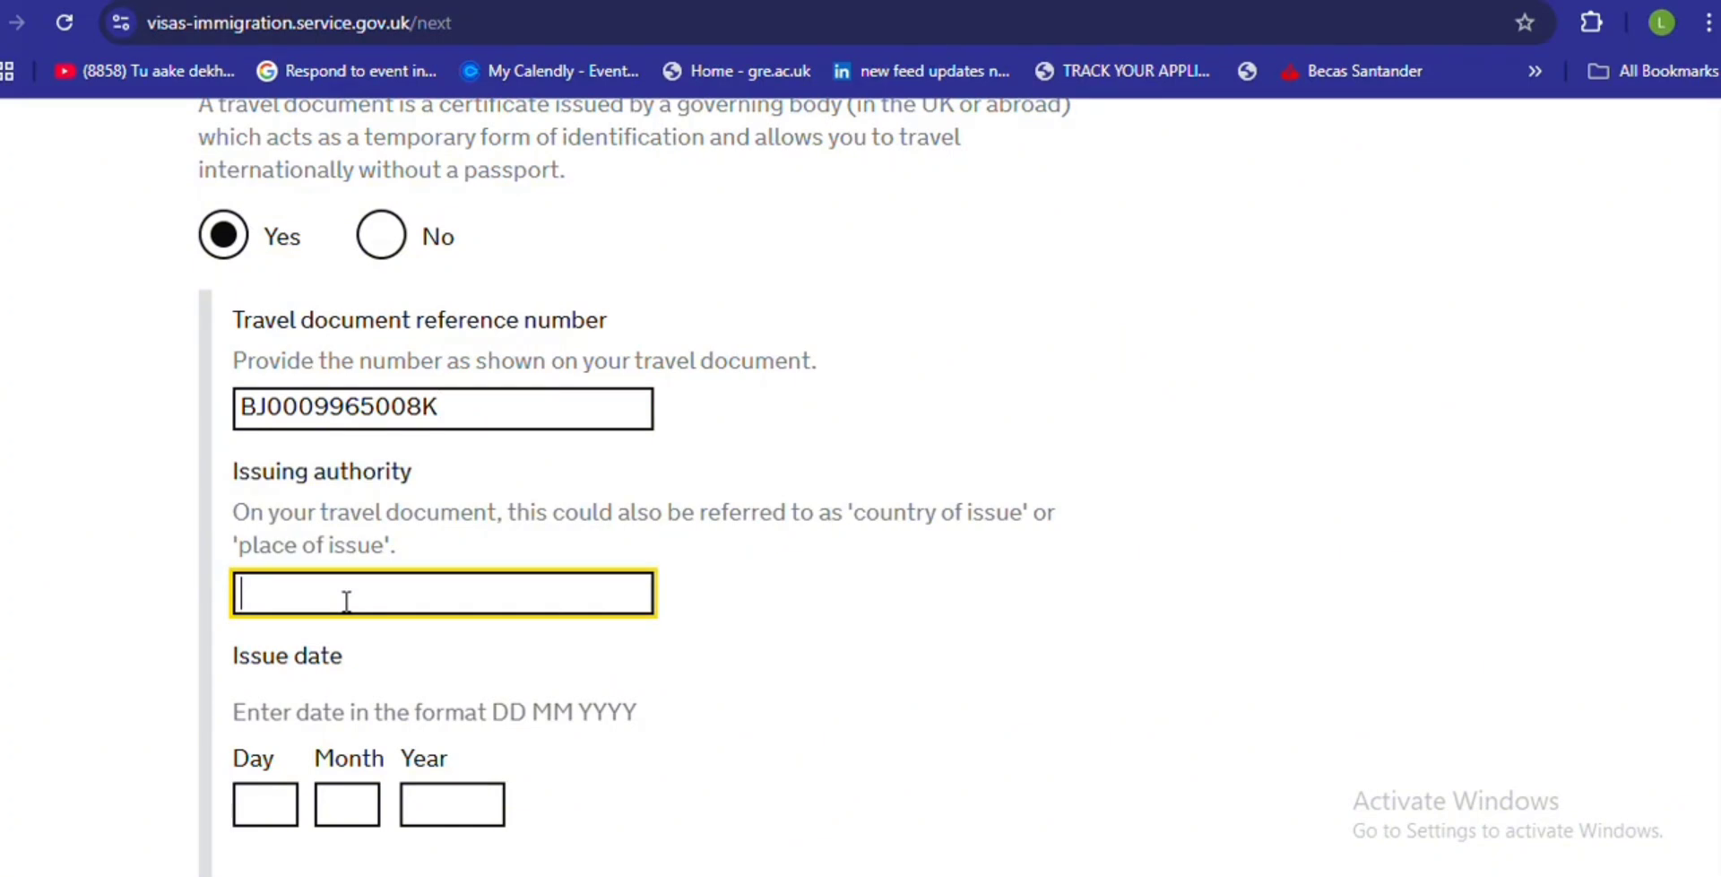
text(ISSUING CI)
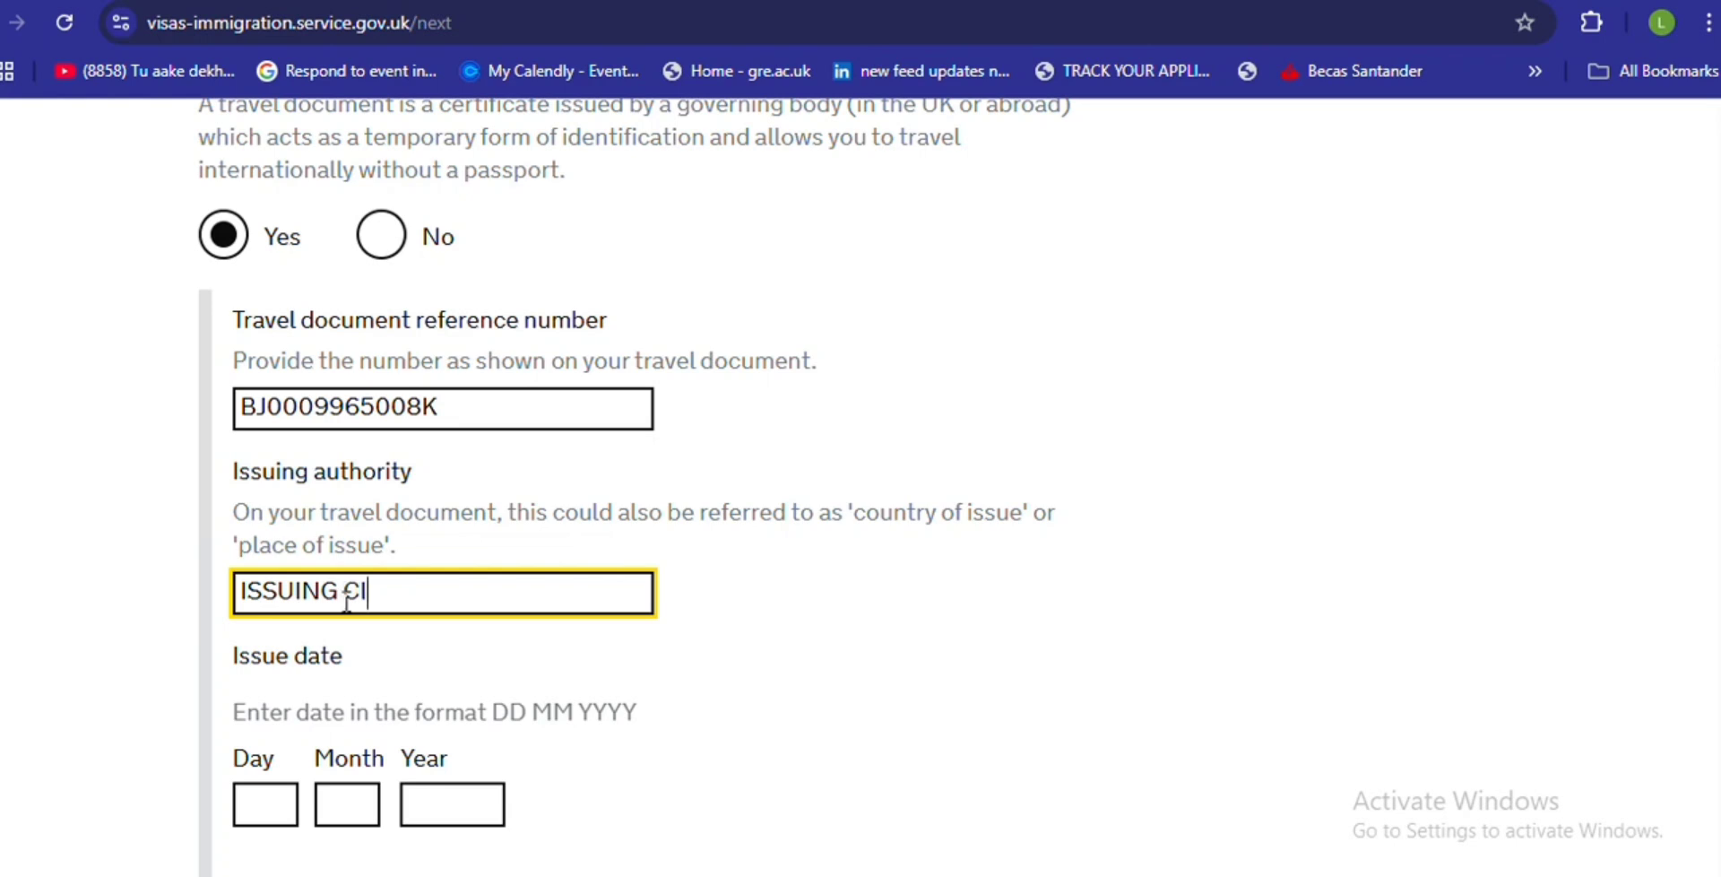
text(TY)
- Enter 00 00 0000 as both the issue date and expiry date
click(260, 820)
text(00)
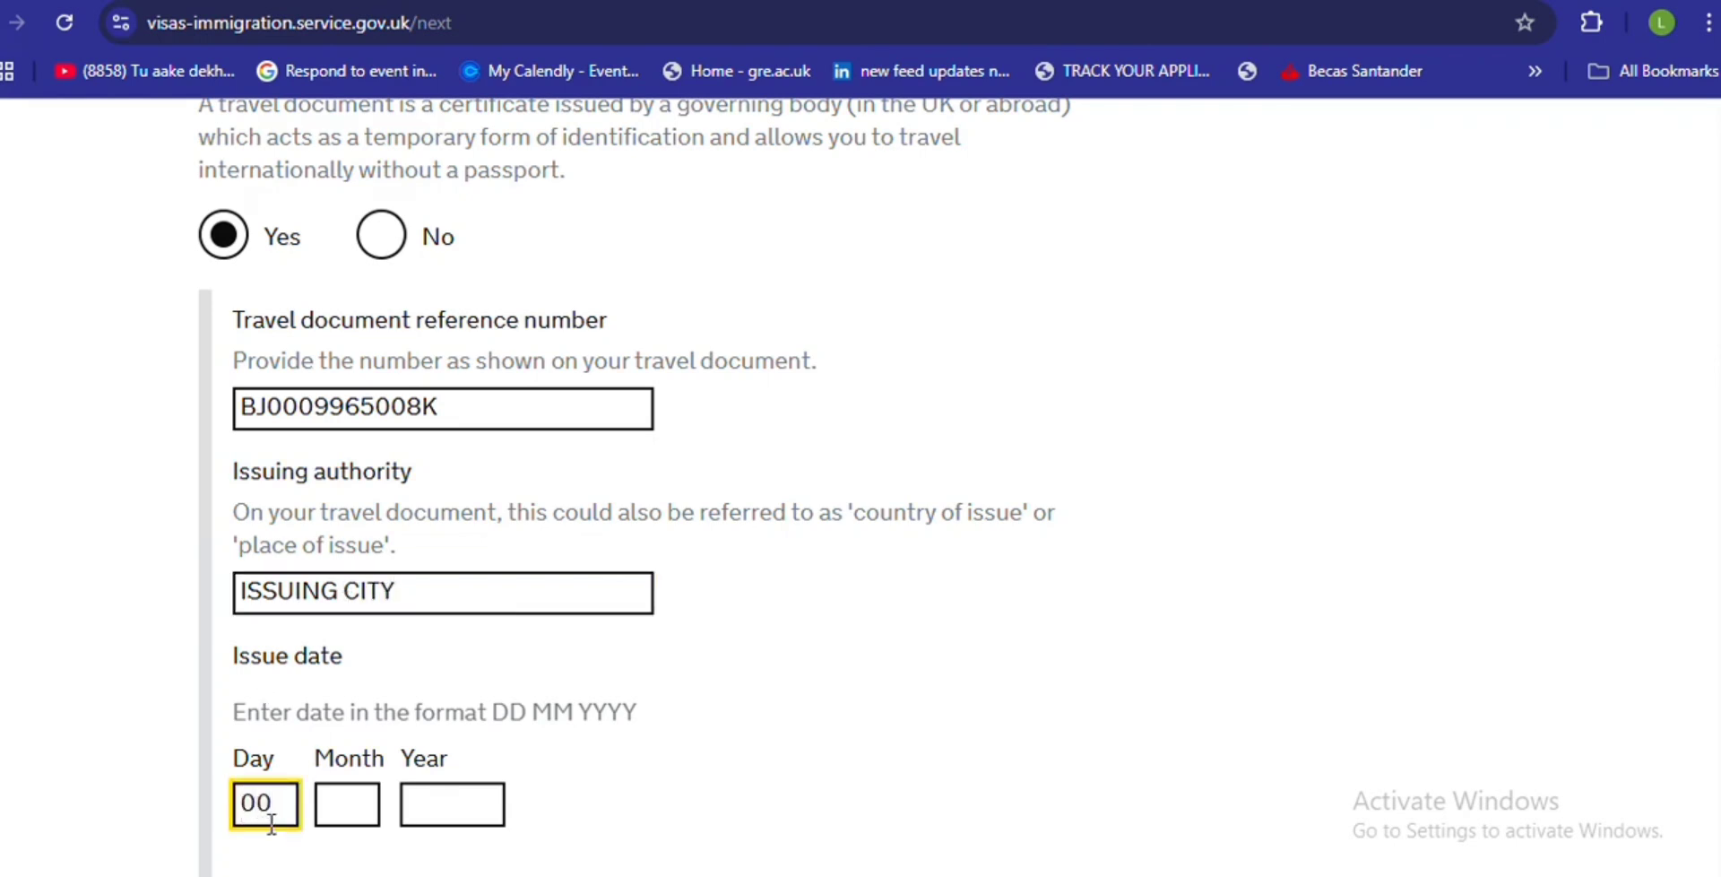
click(356, 800)
text(00)
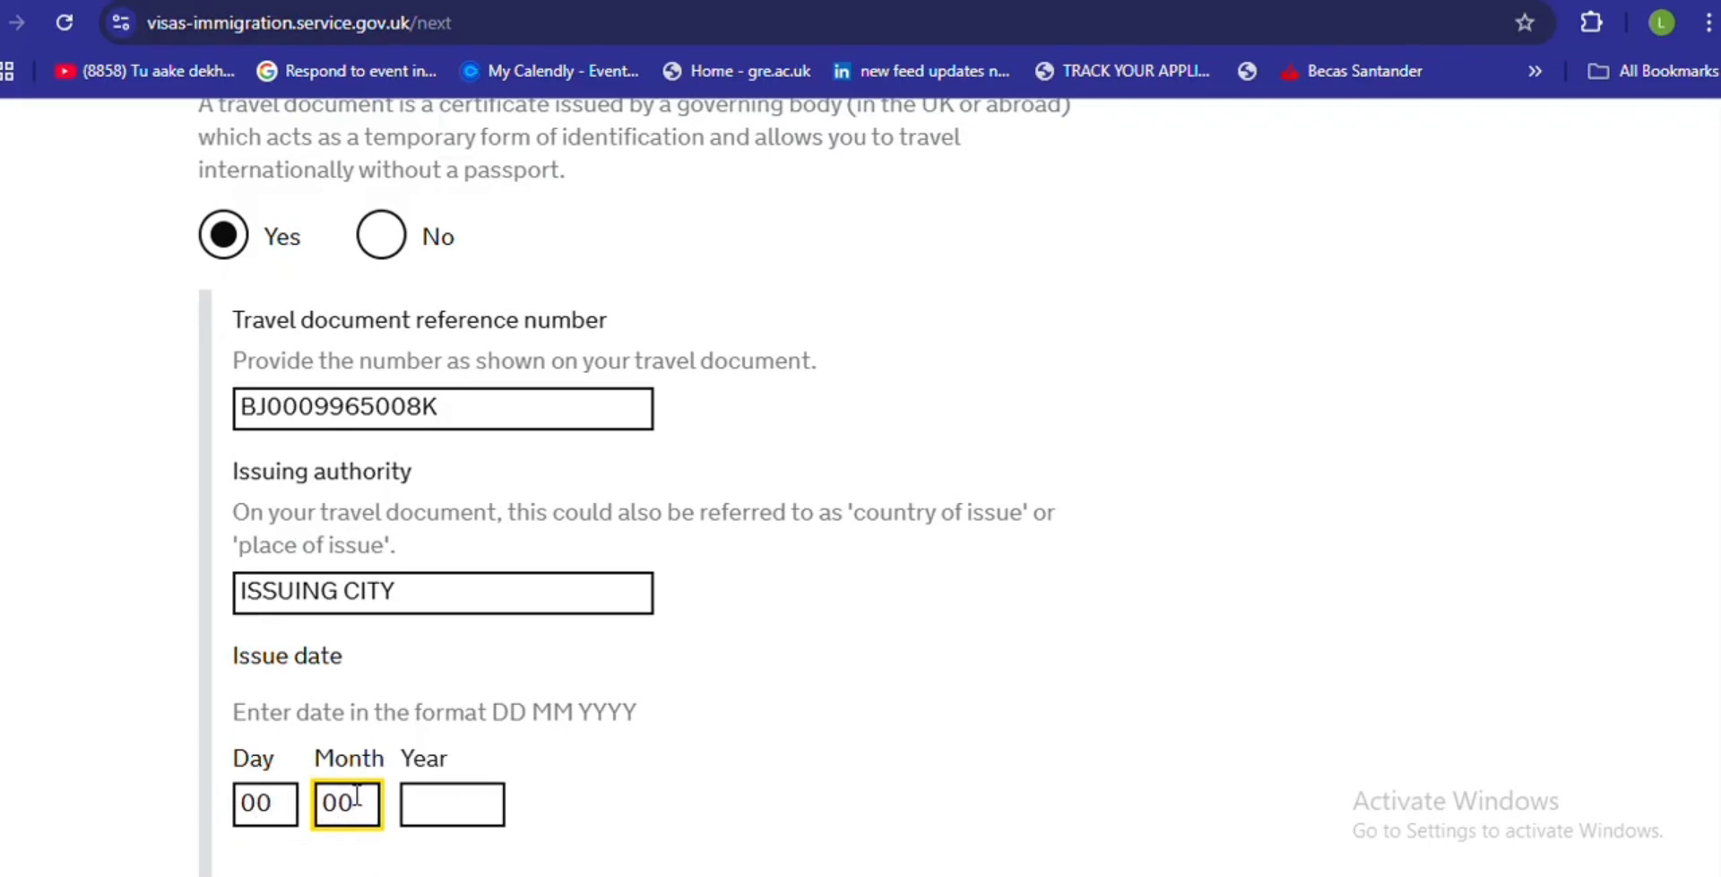
click(454, 811)
text(0000)
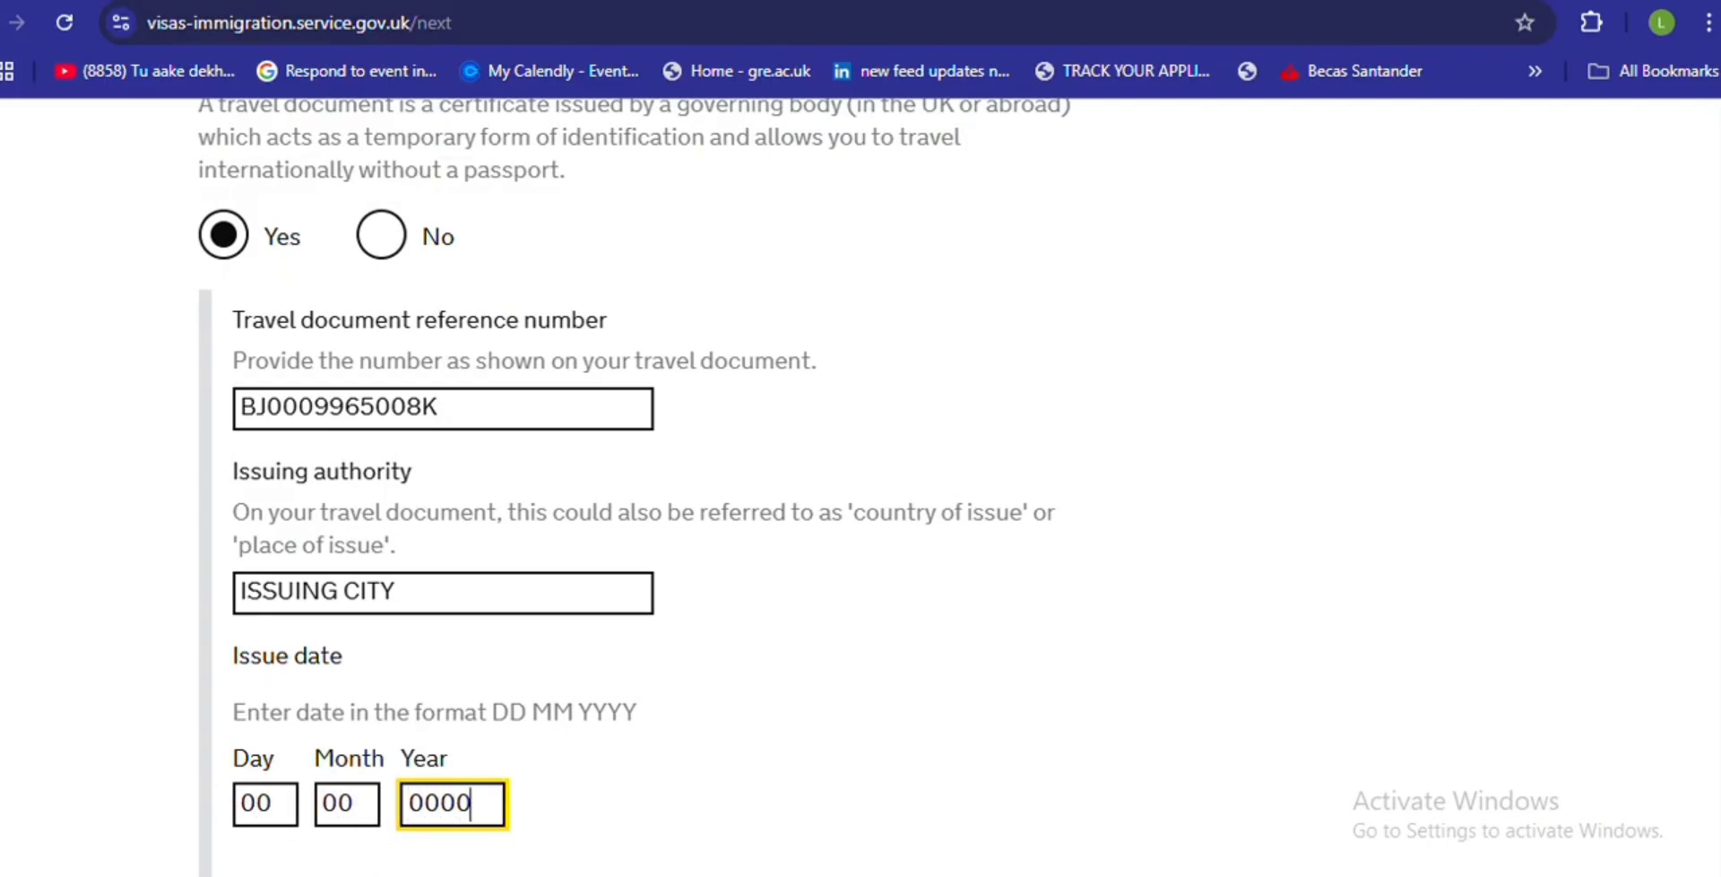
scroll(1706, 541, down, 5)
click(248, 493)
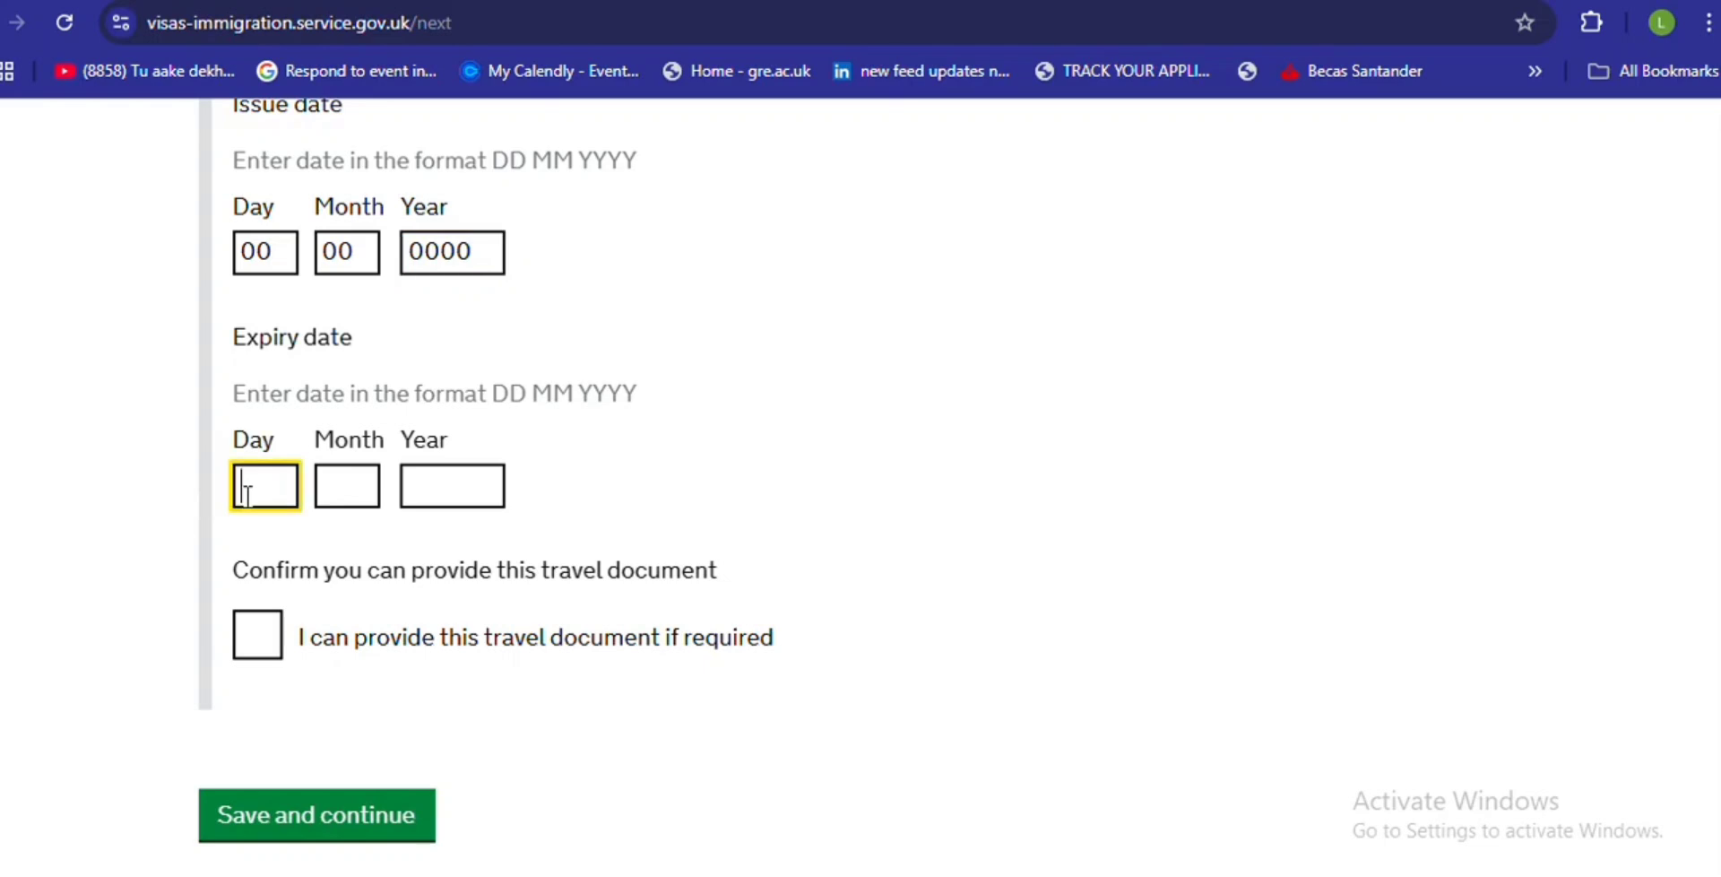
text(00)
click(325, 493)
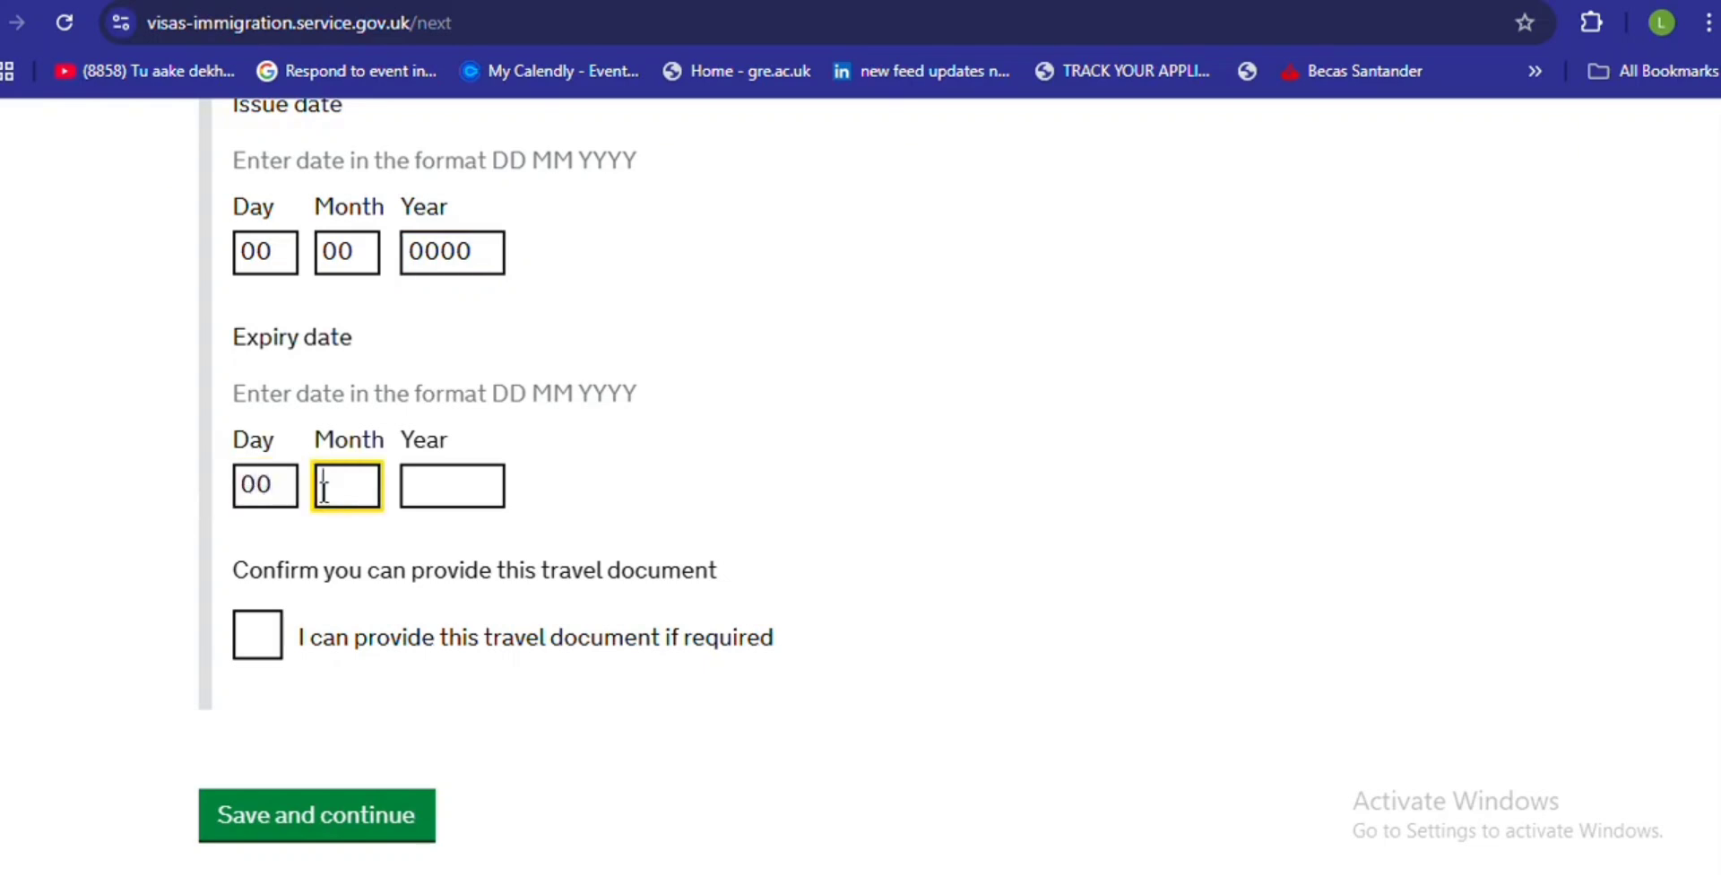
text(00)
click(425, 492)
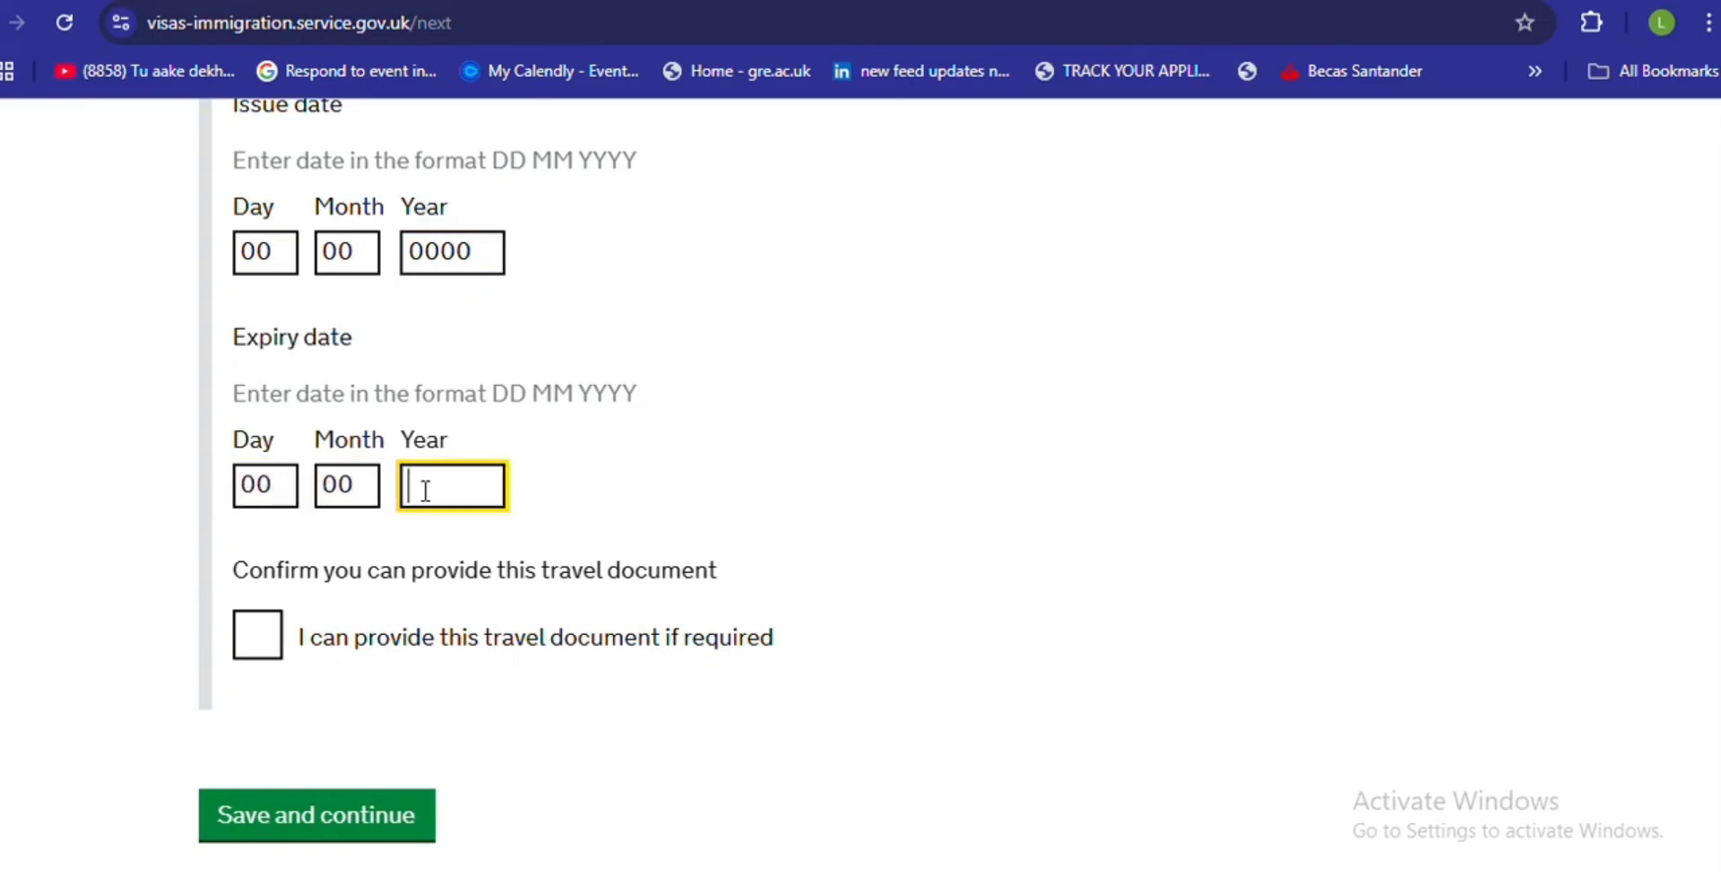
text(0000)
- Tick the confirmation that the travel document can be provided and save
click(261, 649)
click(259, 647)
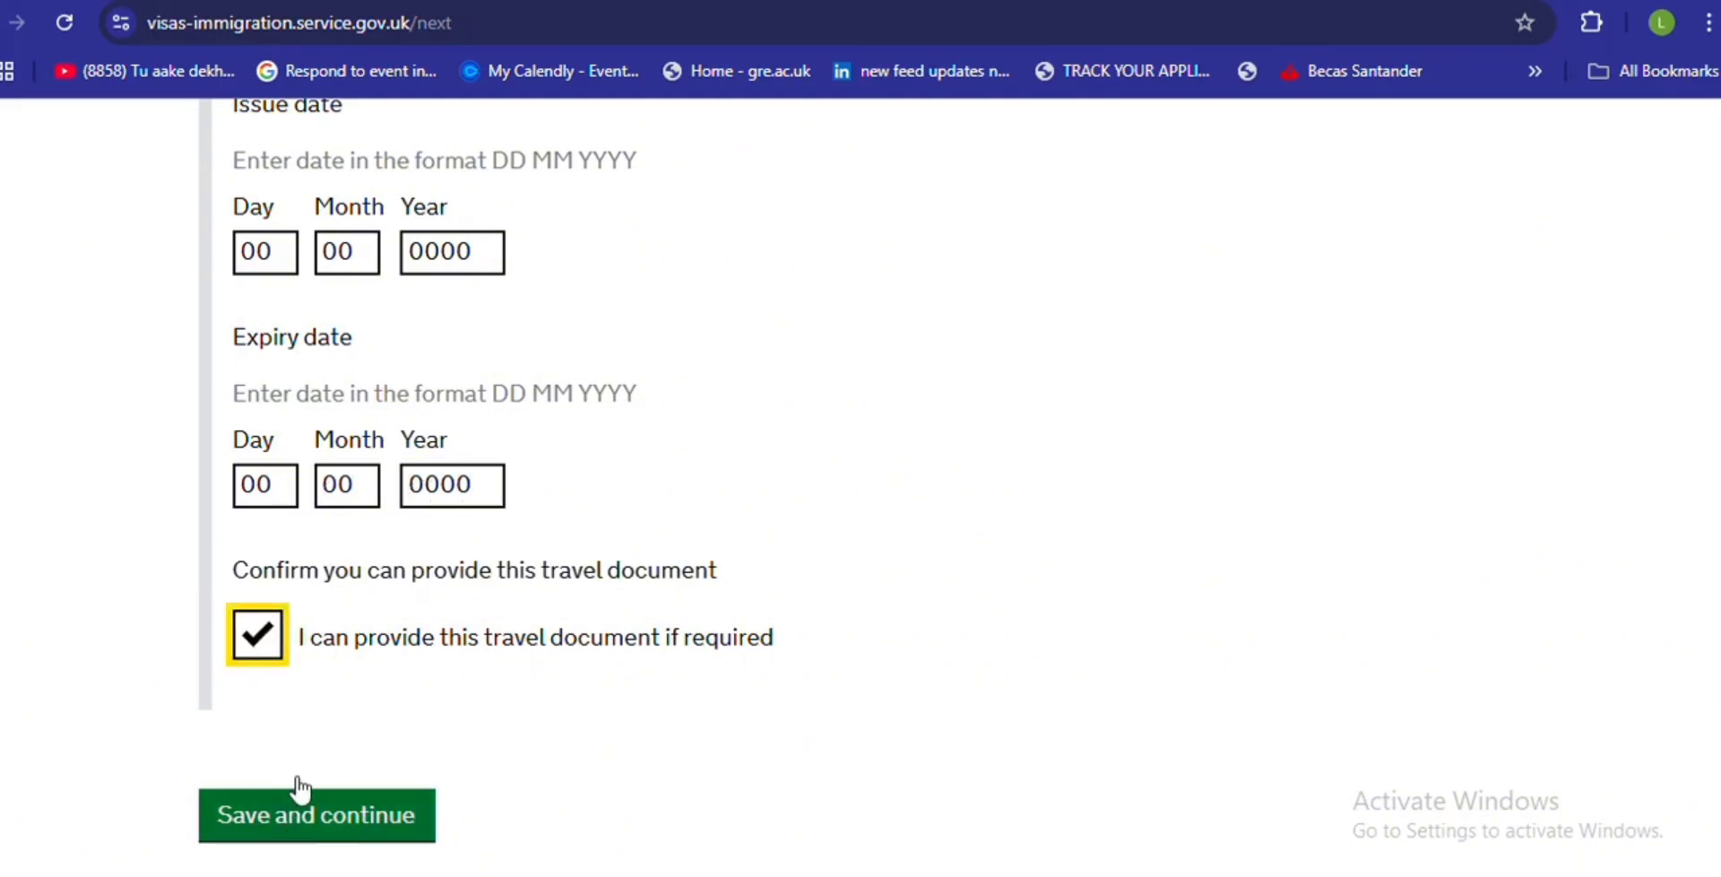
click(708, 0)
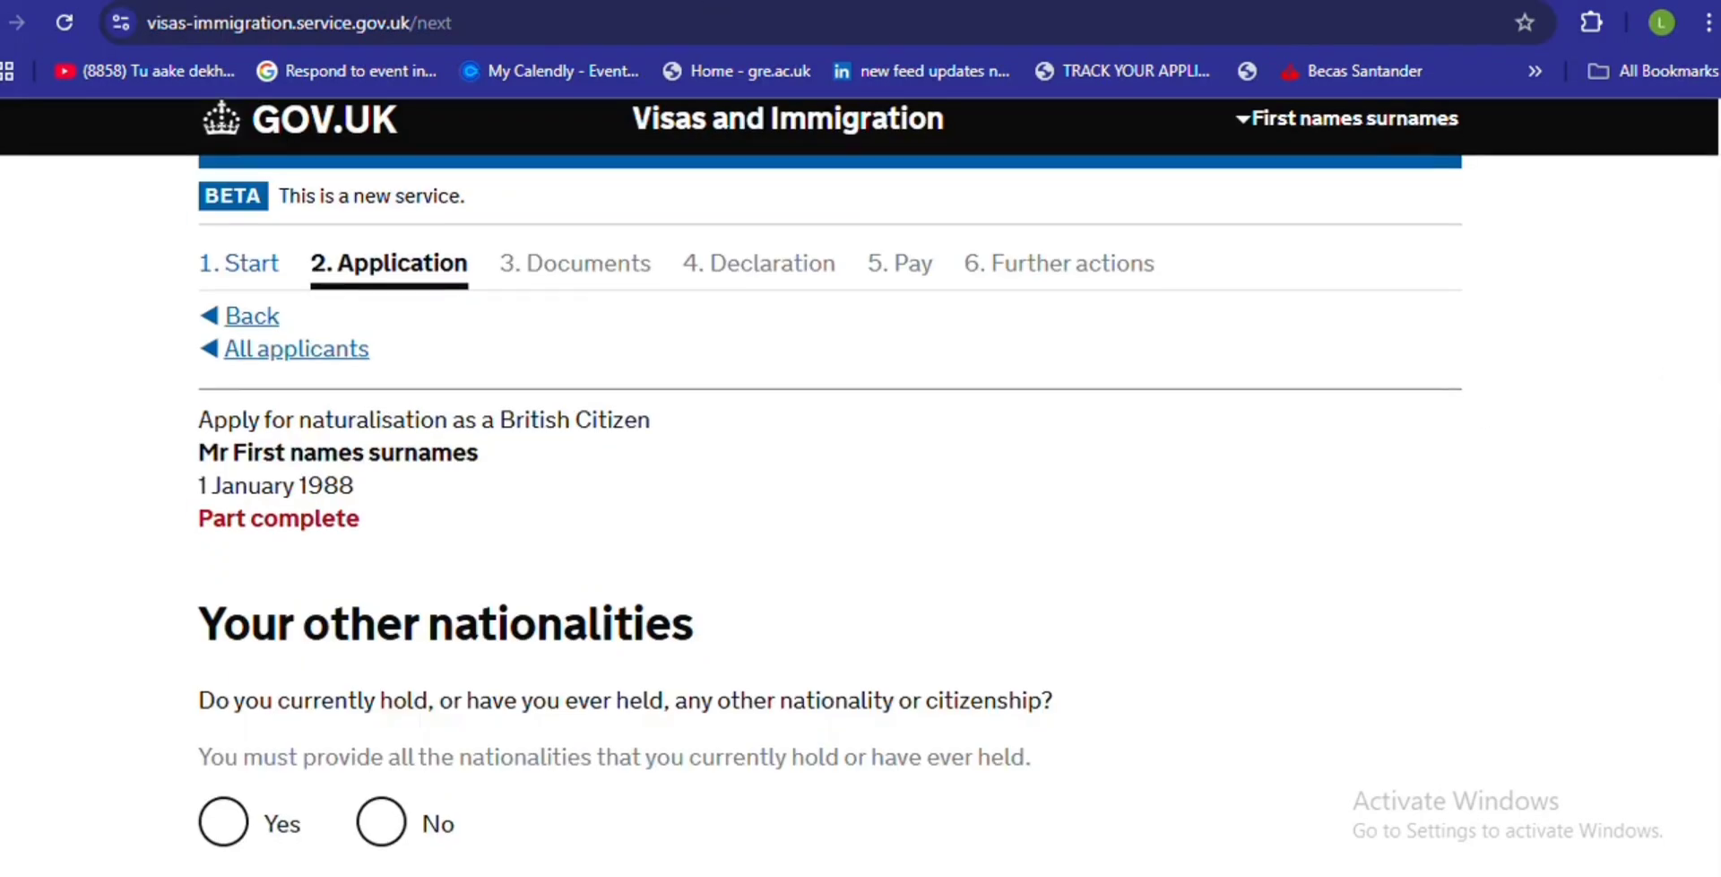
- Choose No for ever holding another nationality or citizenship
scroll(861, 487, down, 2)
scroll(1368, 550, down, 2)
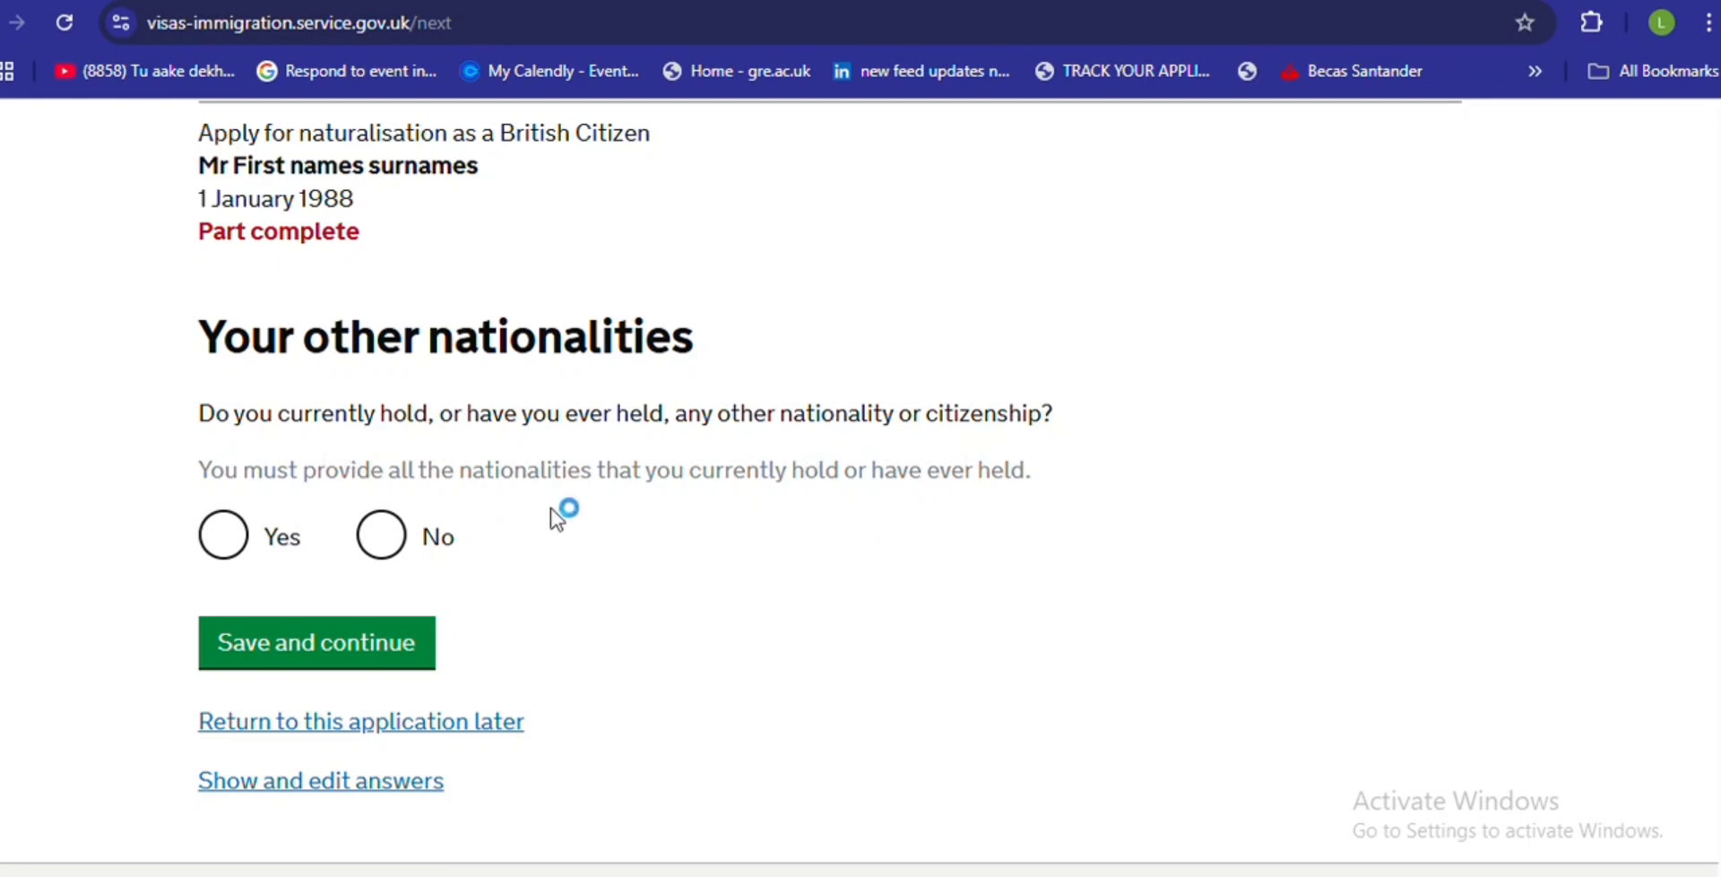
click(378, 538)
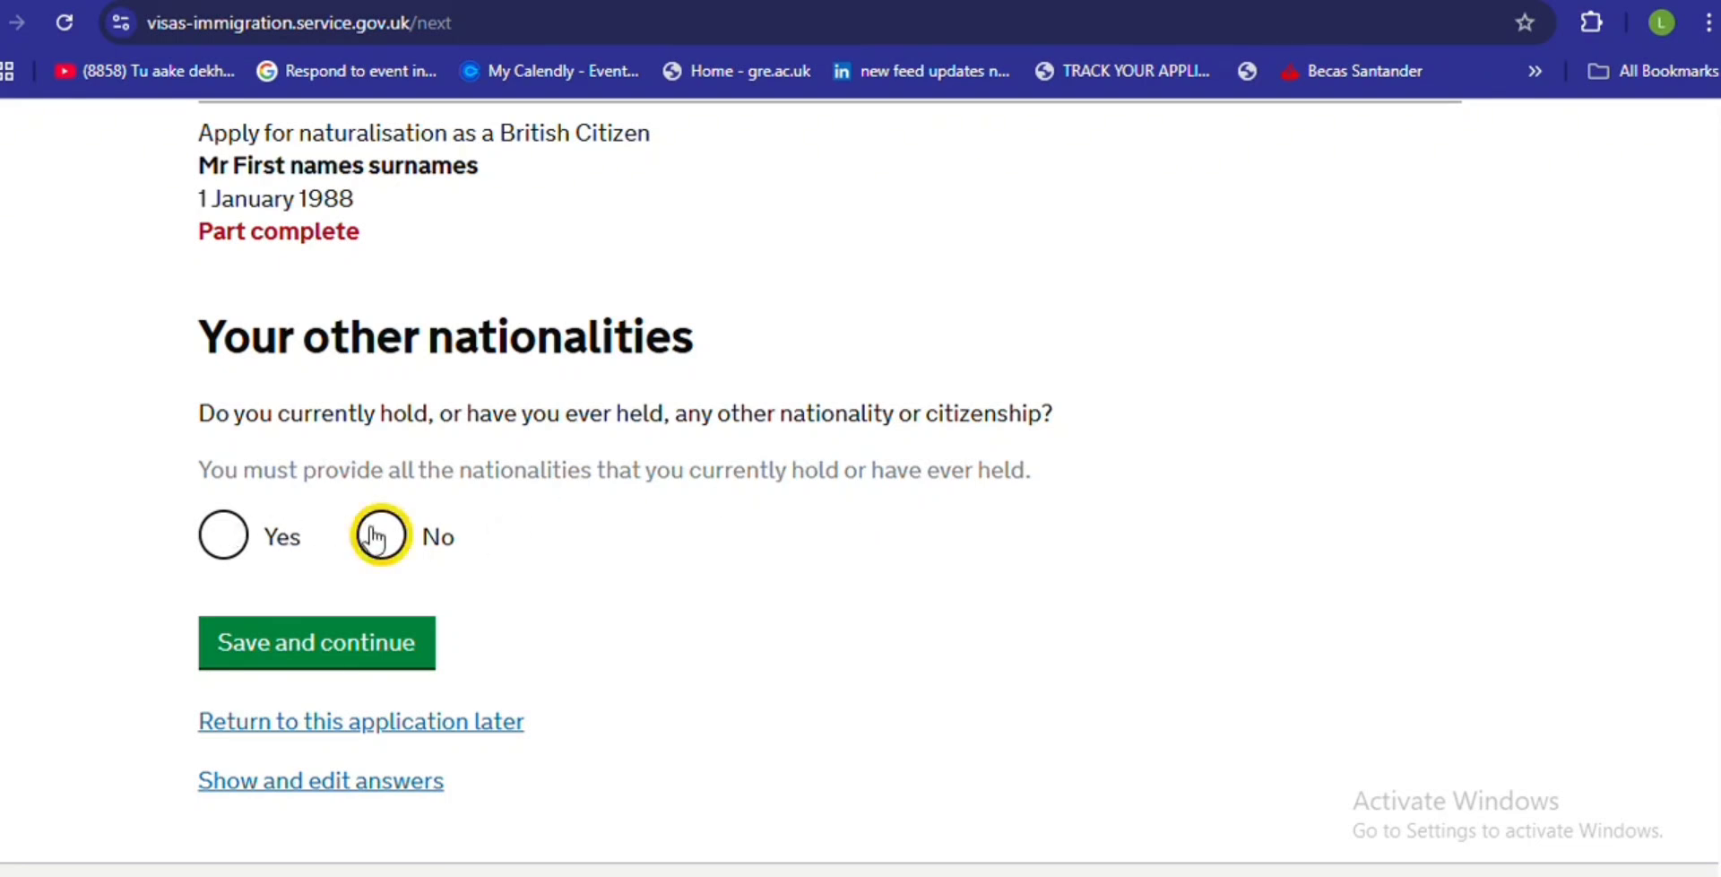
- Save the nationality answer and answer Yes to being granted indefinite leave
click(339, 646)
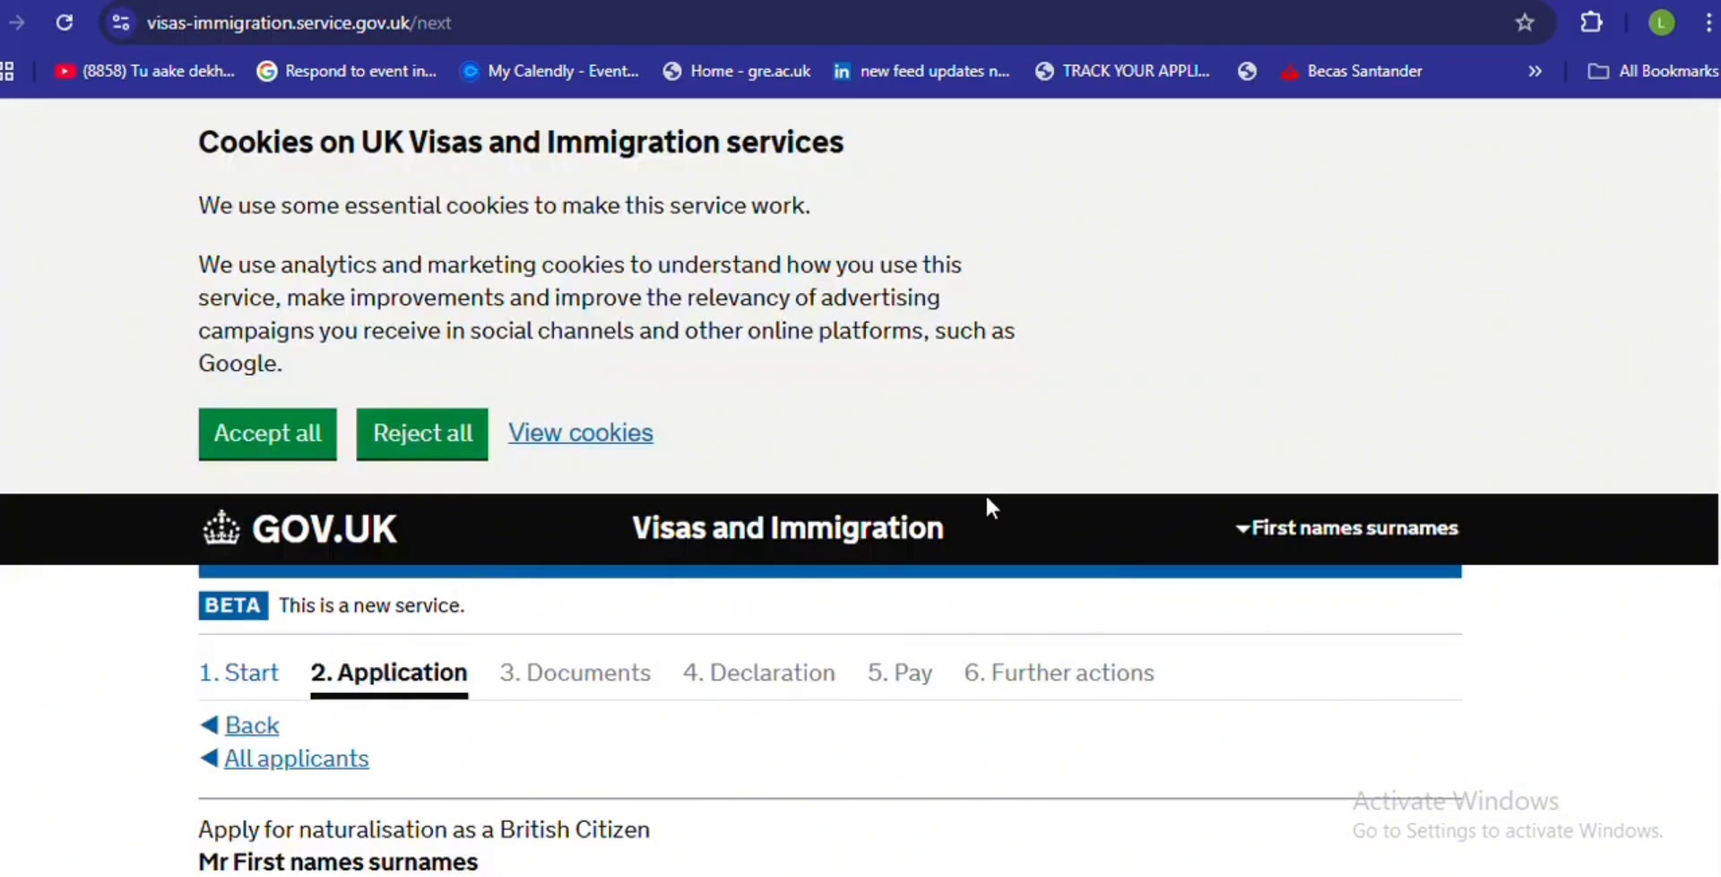
scroll(861, 484, down, 8)
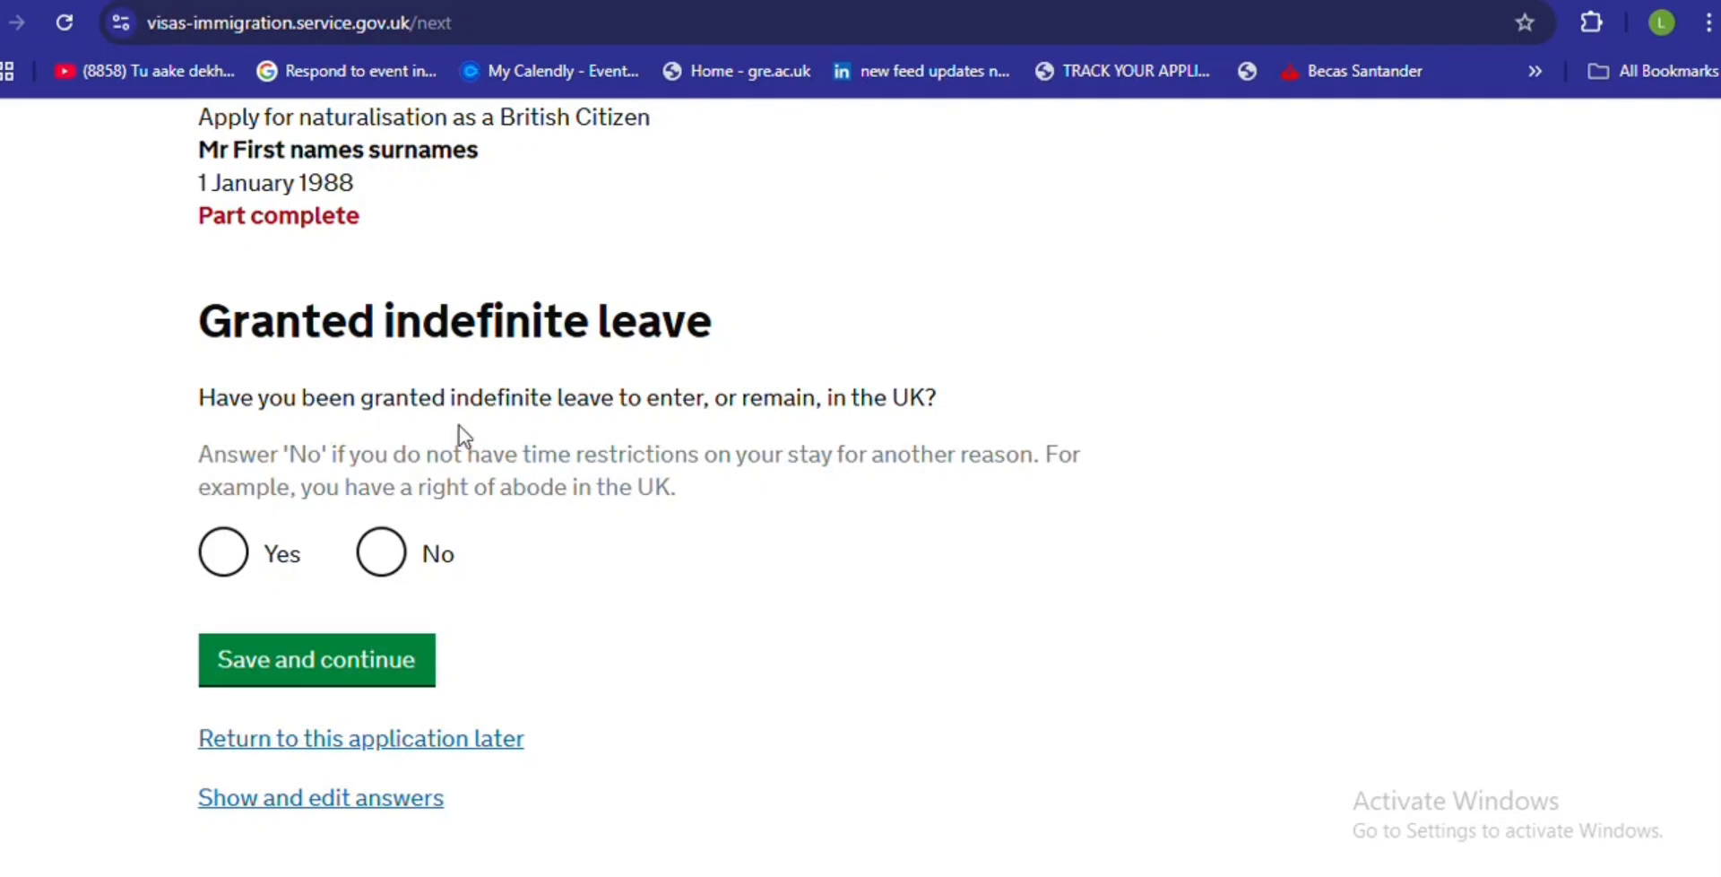
click(244, 564)
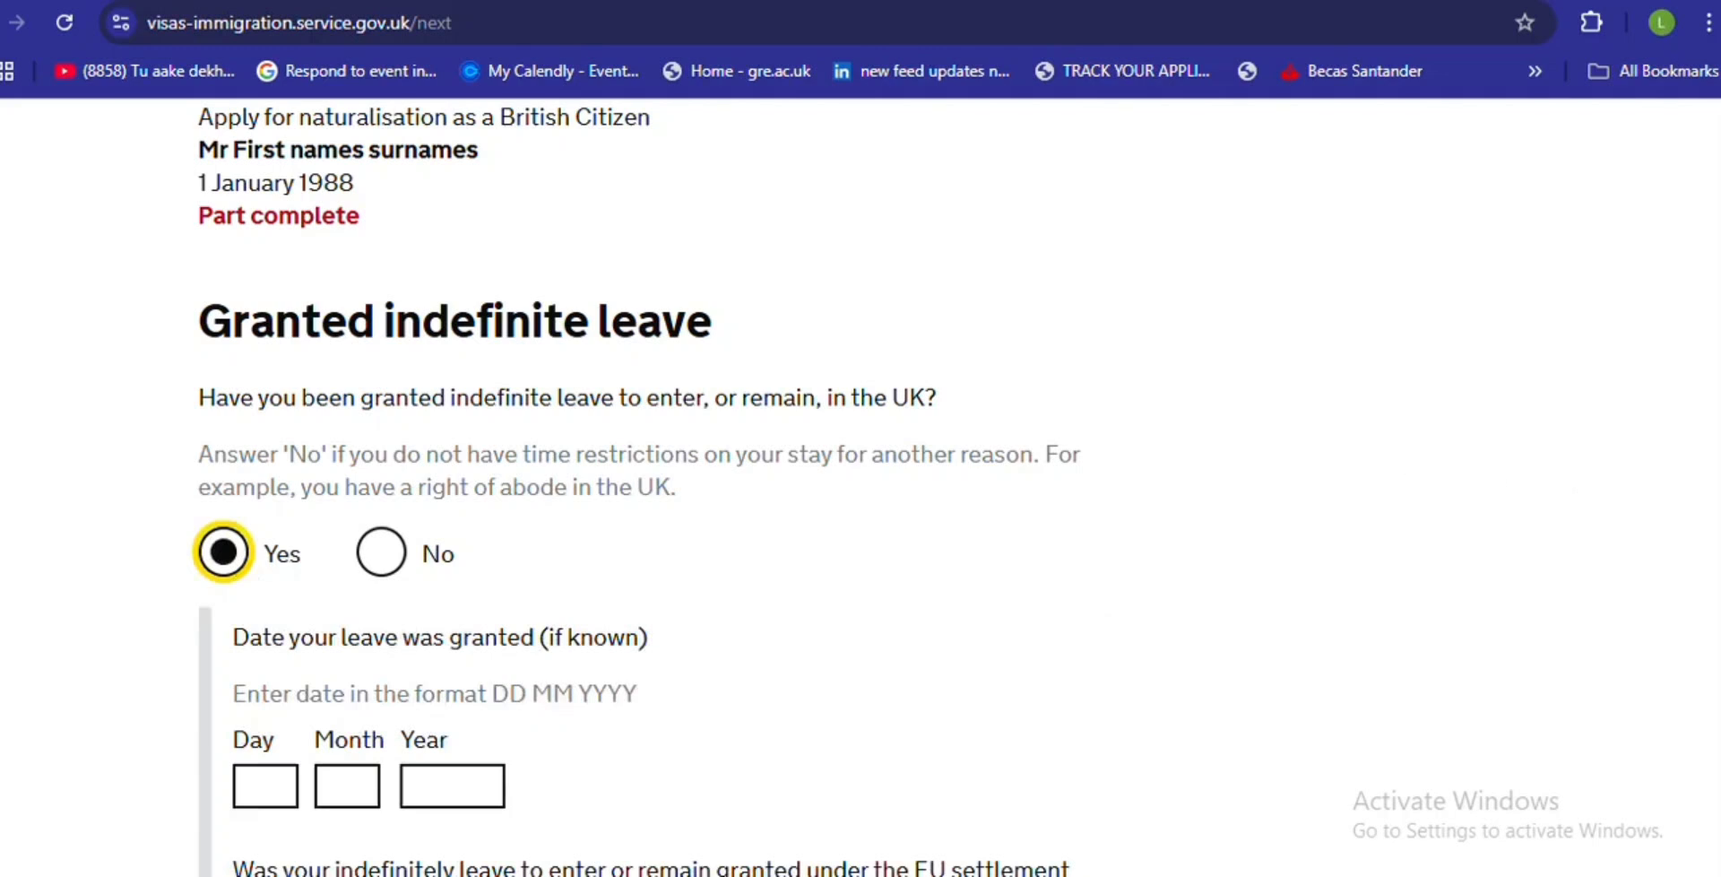
scroll(1709, 542, down, 4)
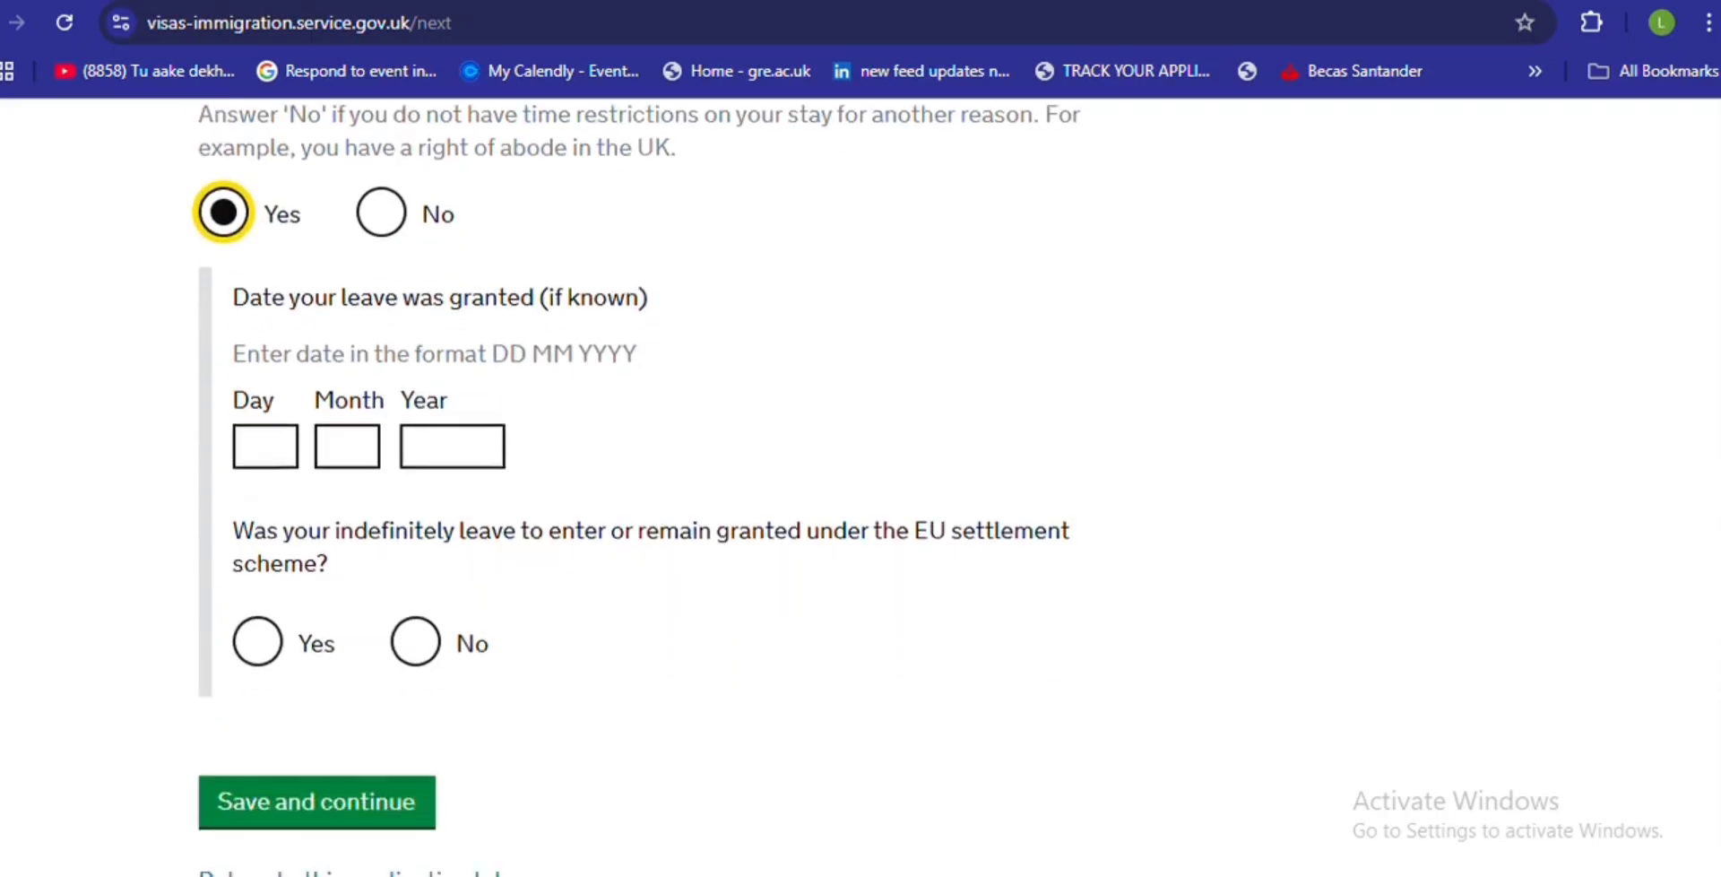
- Enter grant date 00 00 0000, answer No to the EU settlement scheme, and save
click(283, 412)
text(00)
click(362, 410)
text(00)
click(502, 423)
text(0000)
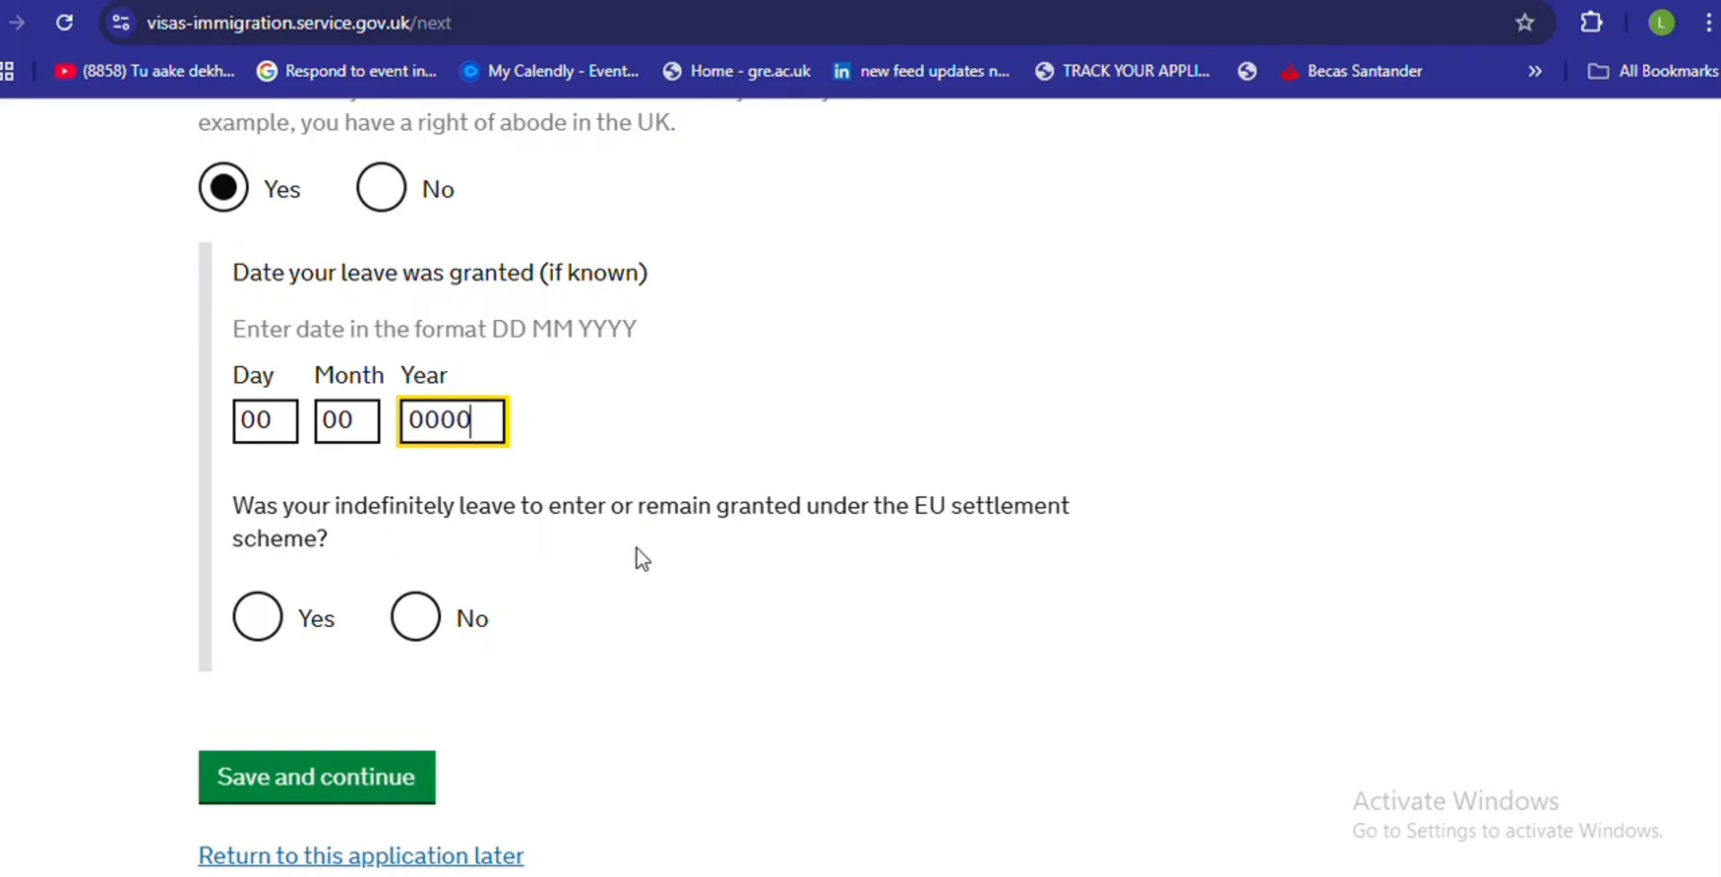
click(425, 628)
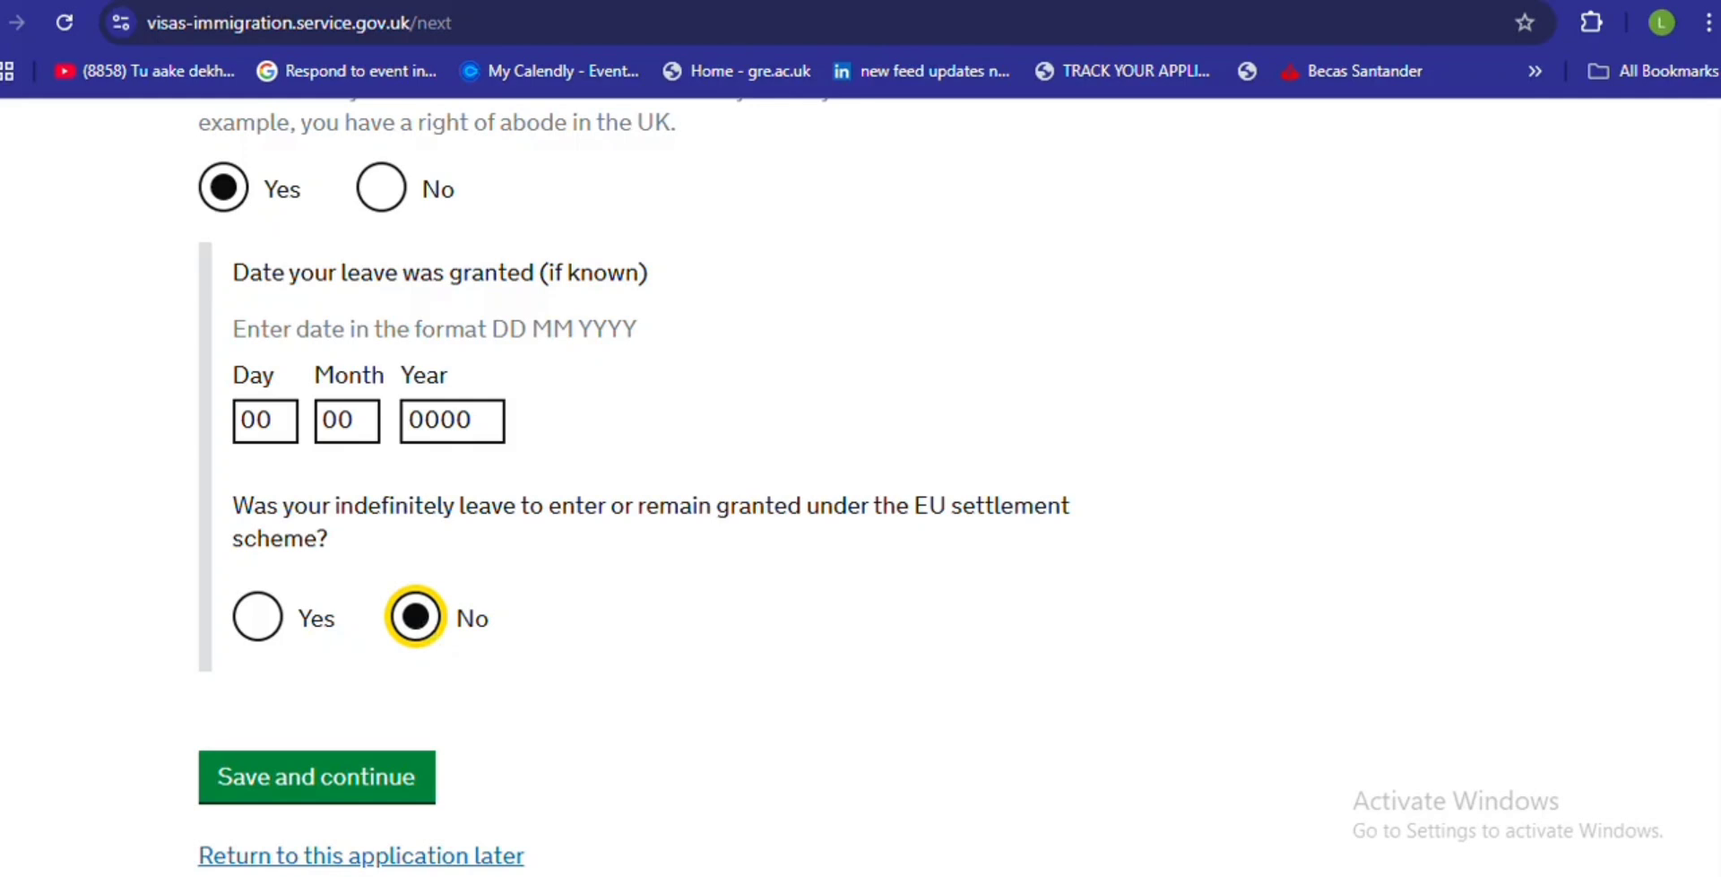
click(711, 0)
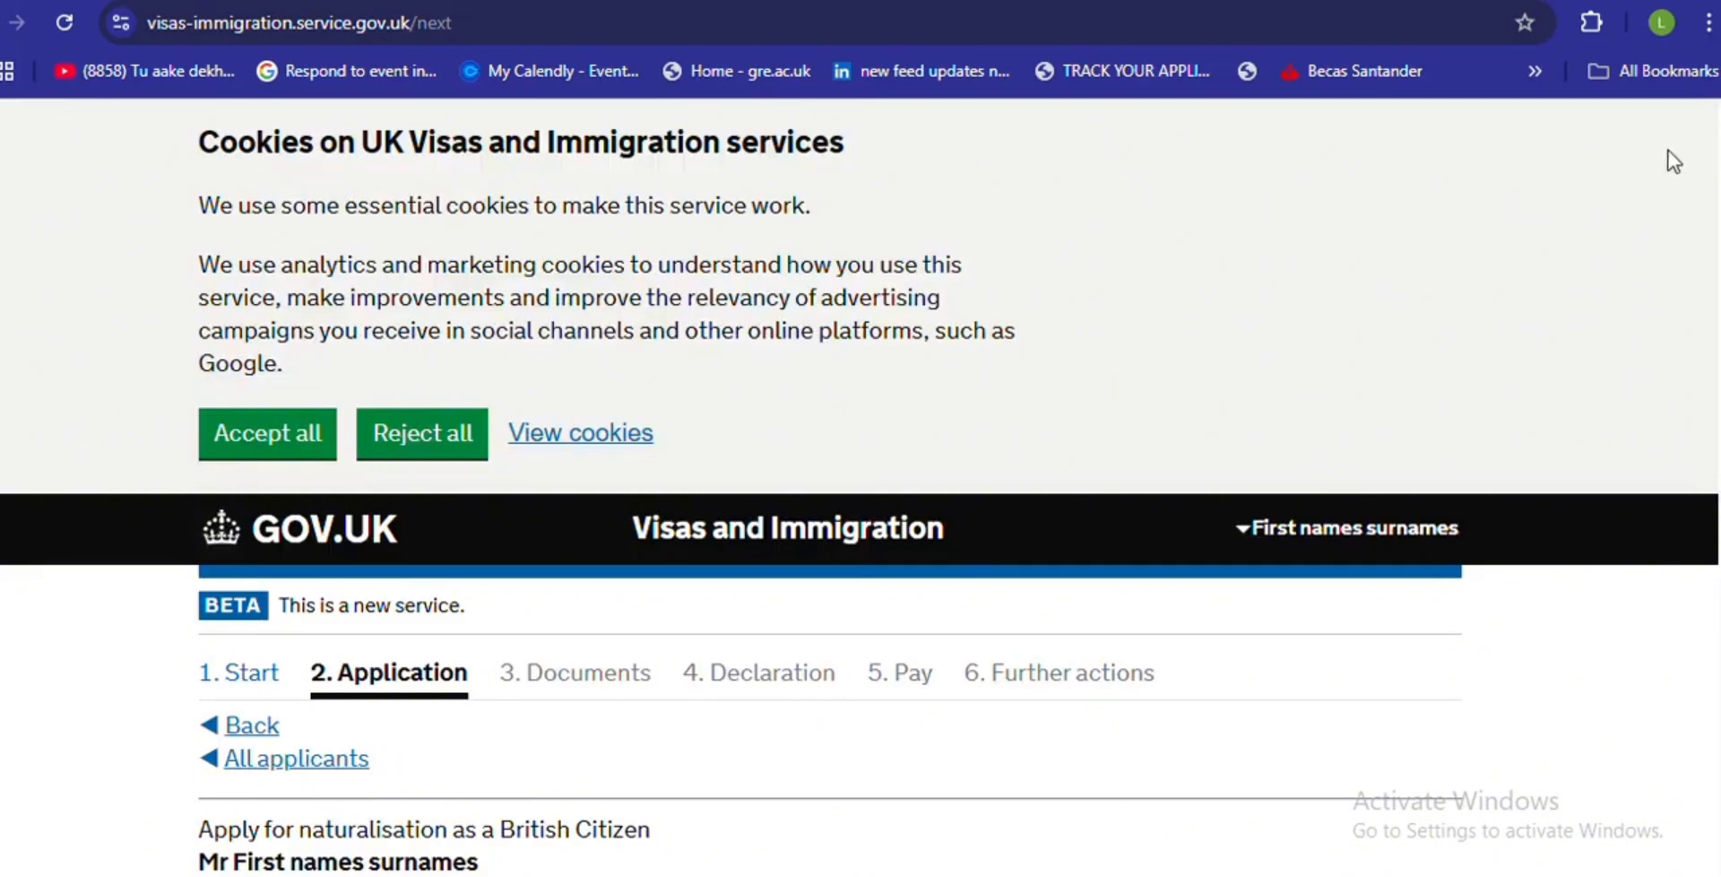
- Fill in the National Insurance number field and save the answer
scroll(860, 484, down, 3)
scroll(1679, 465, down, 5)
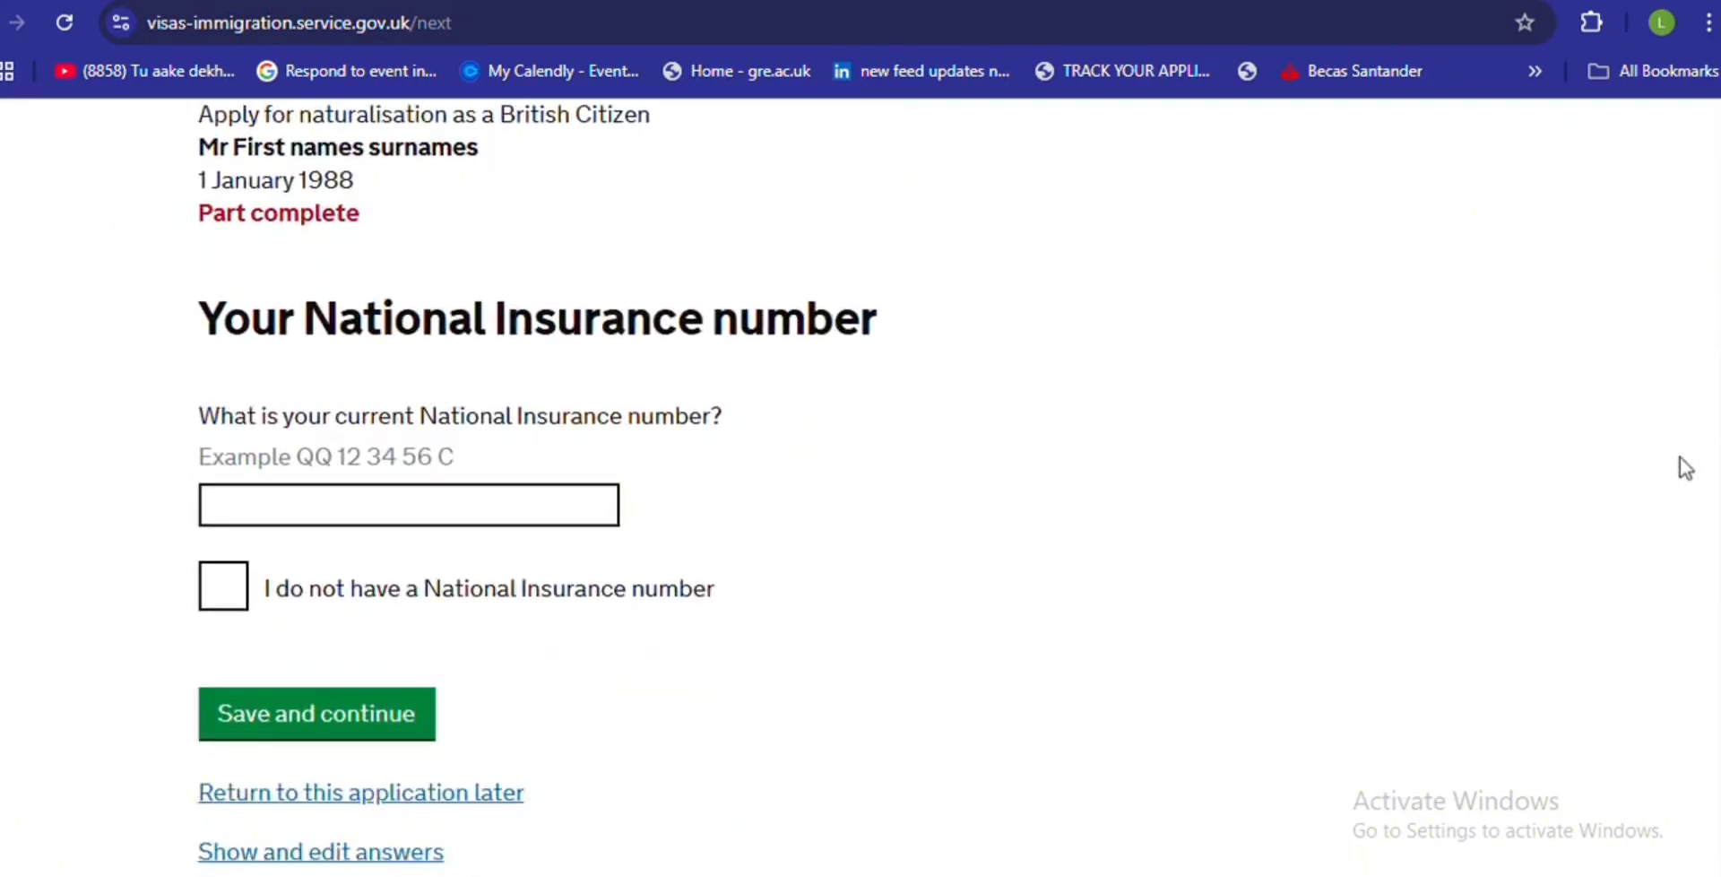
click(447, 503)
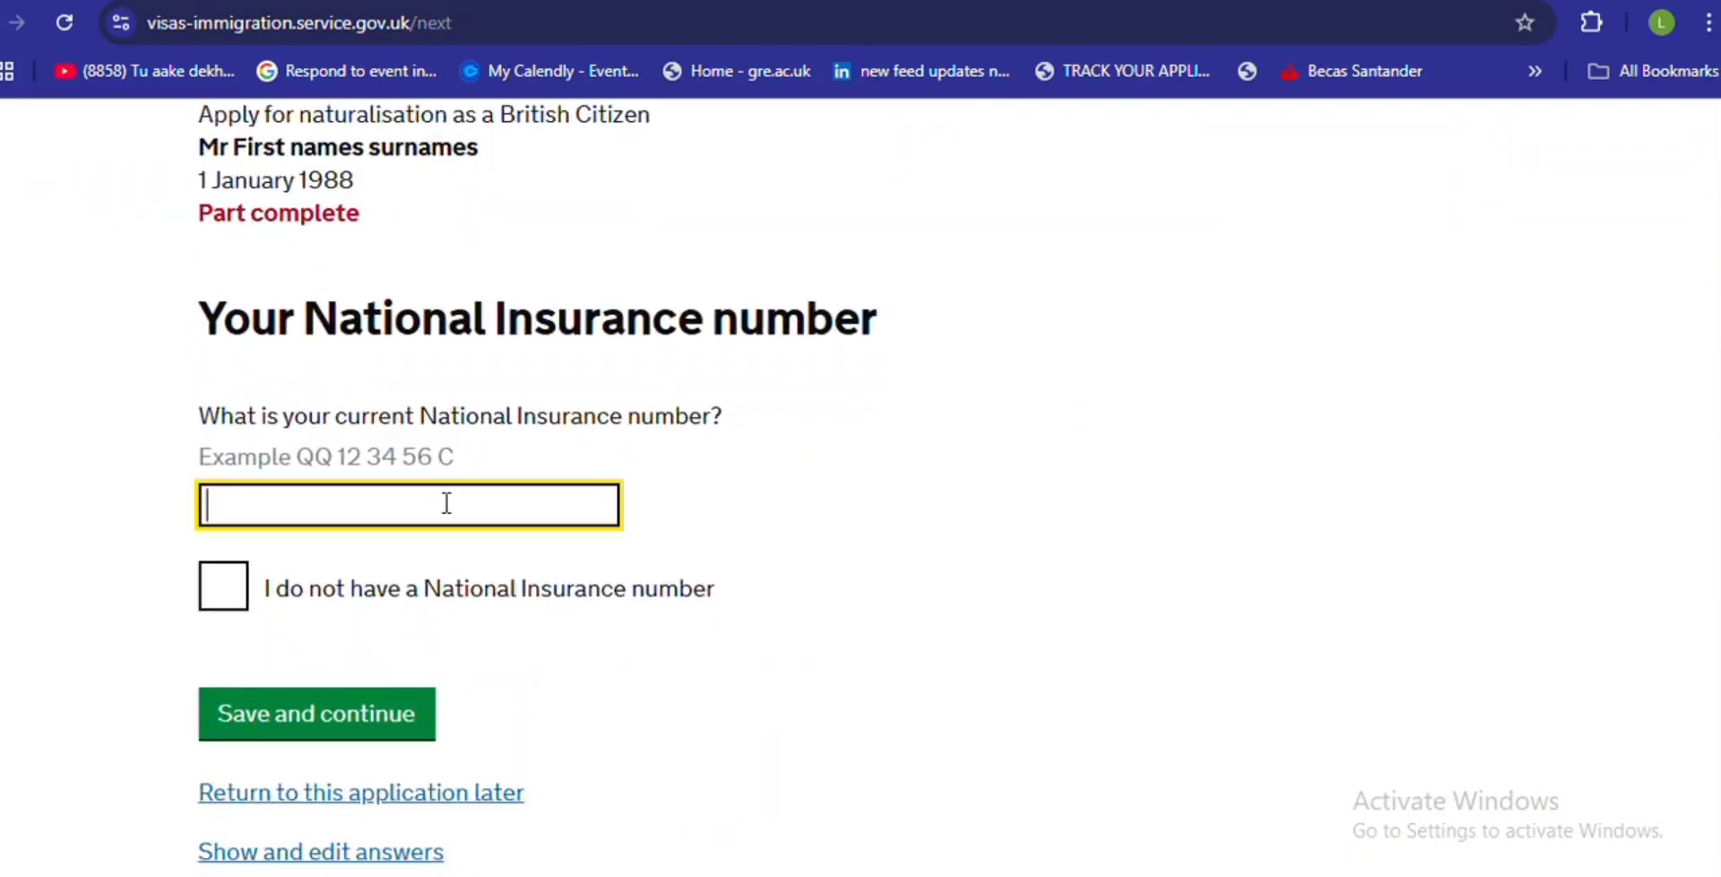
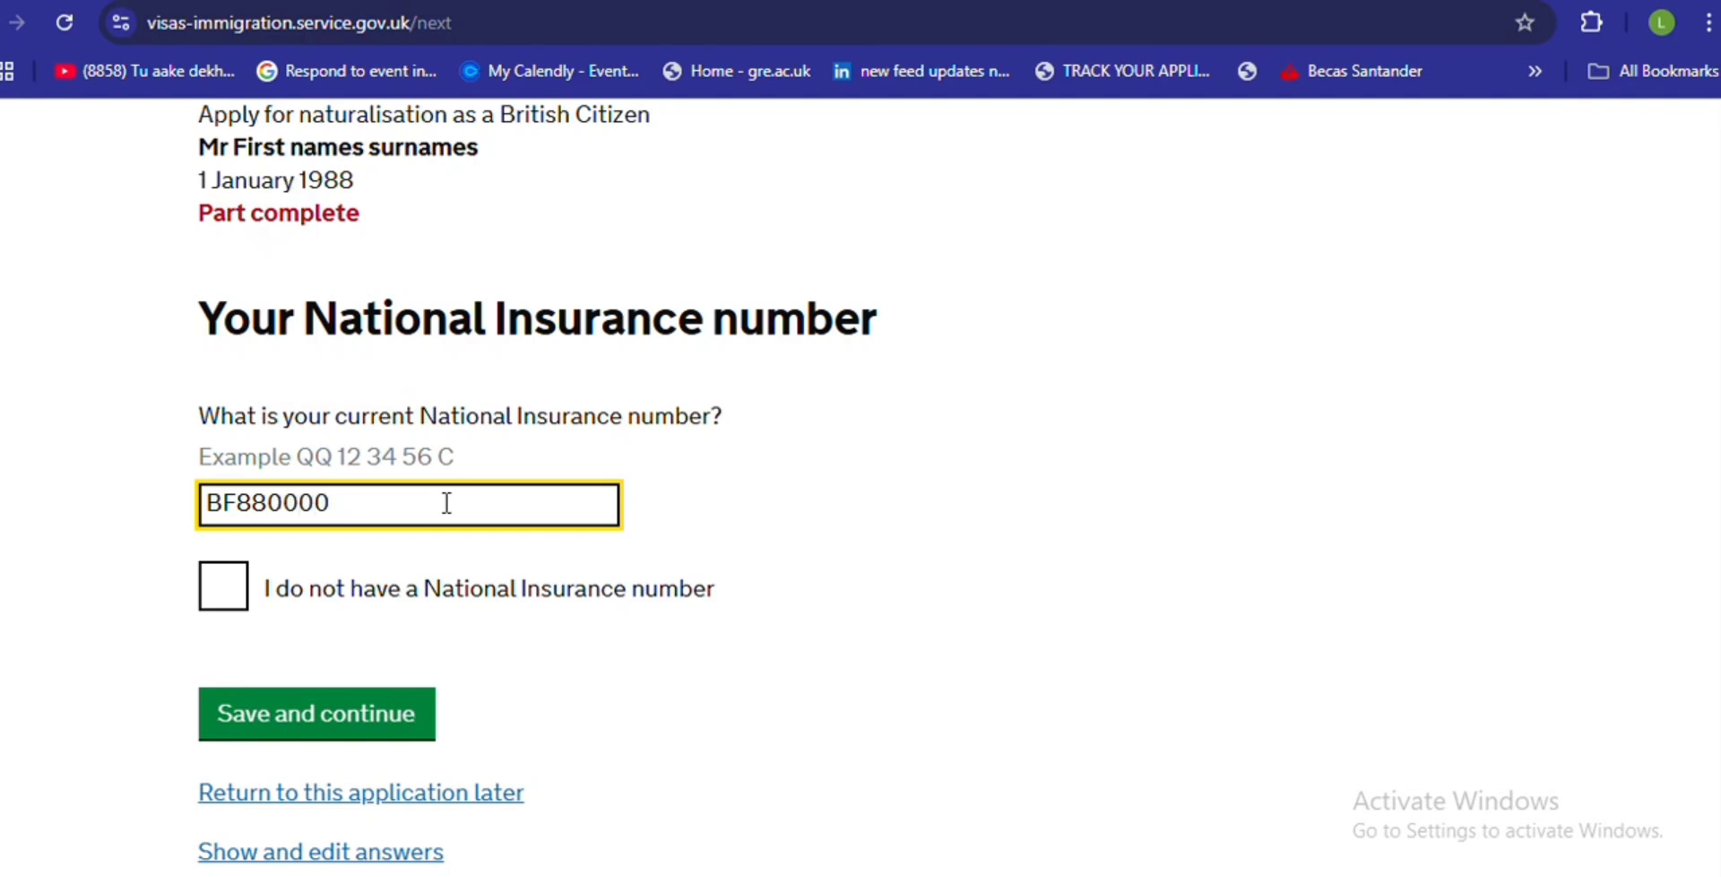
click(716, 1)
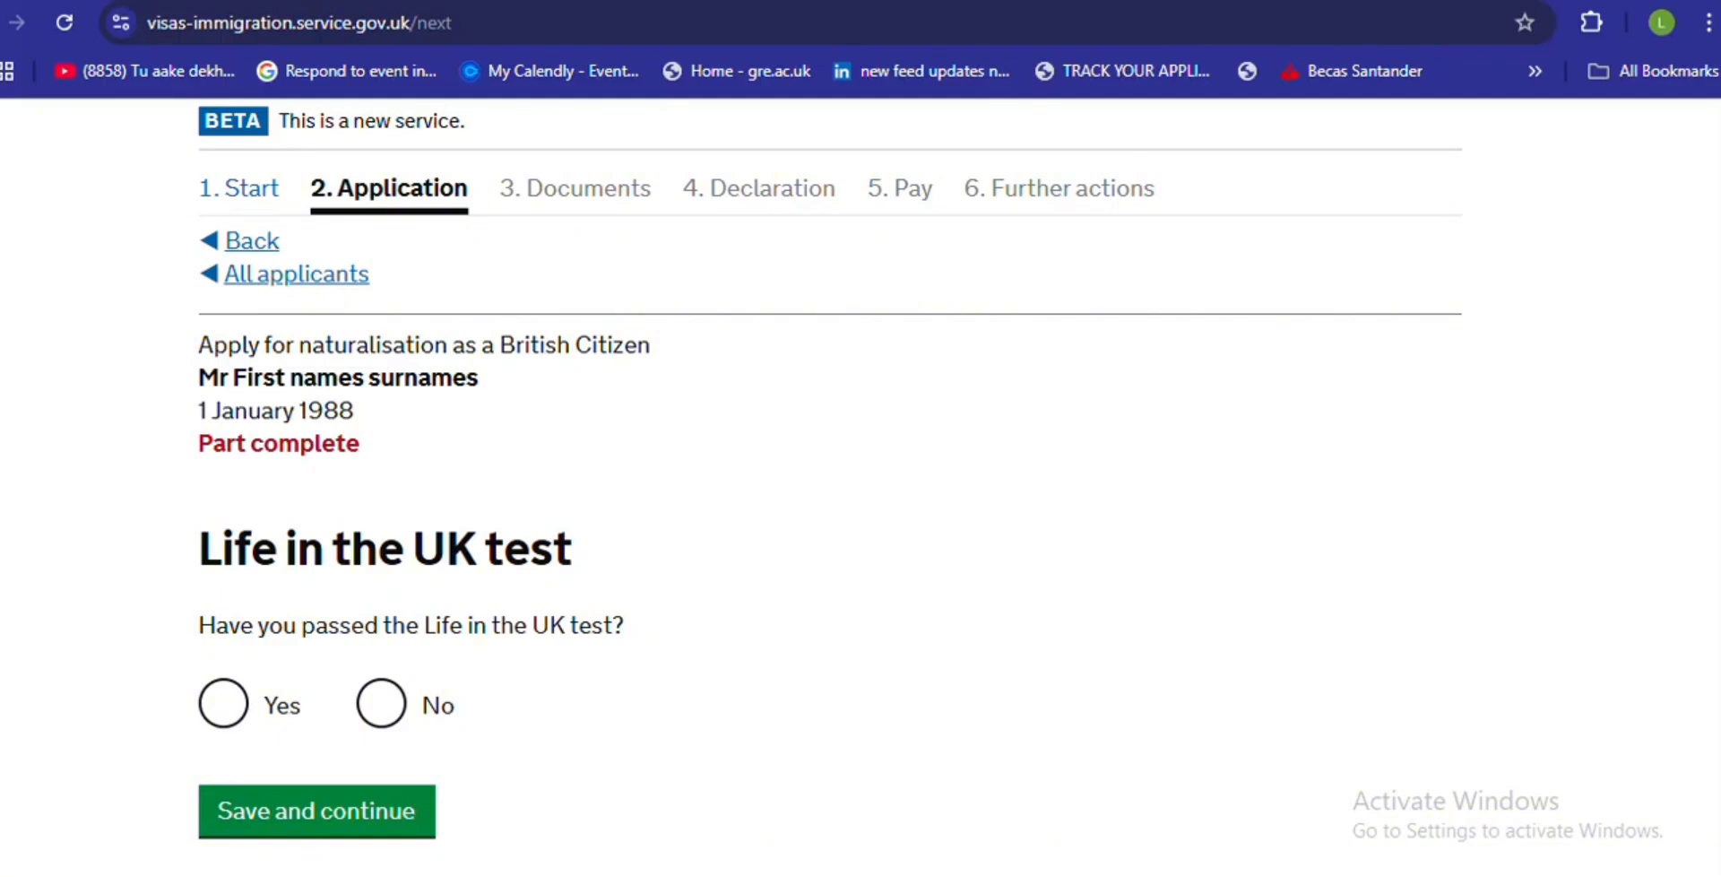
- Answer Yes to passing the Life in the UK test and paste the example reference number
scroll(861, 484, down, 2)
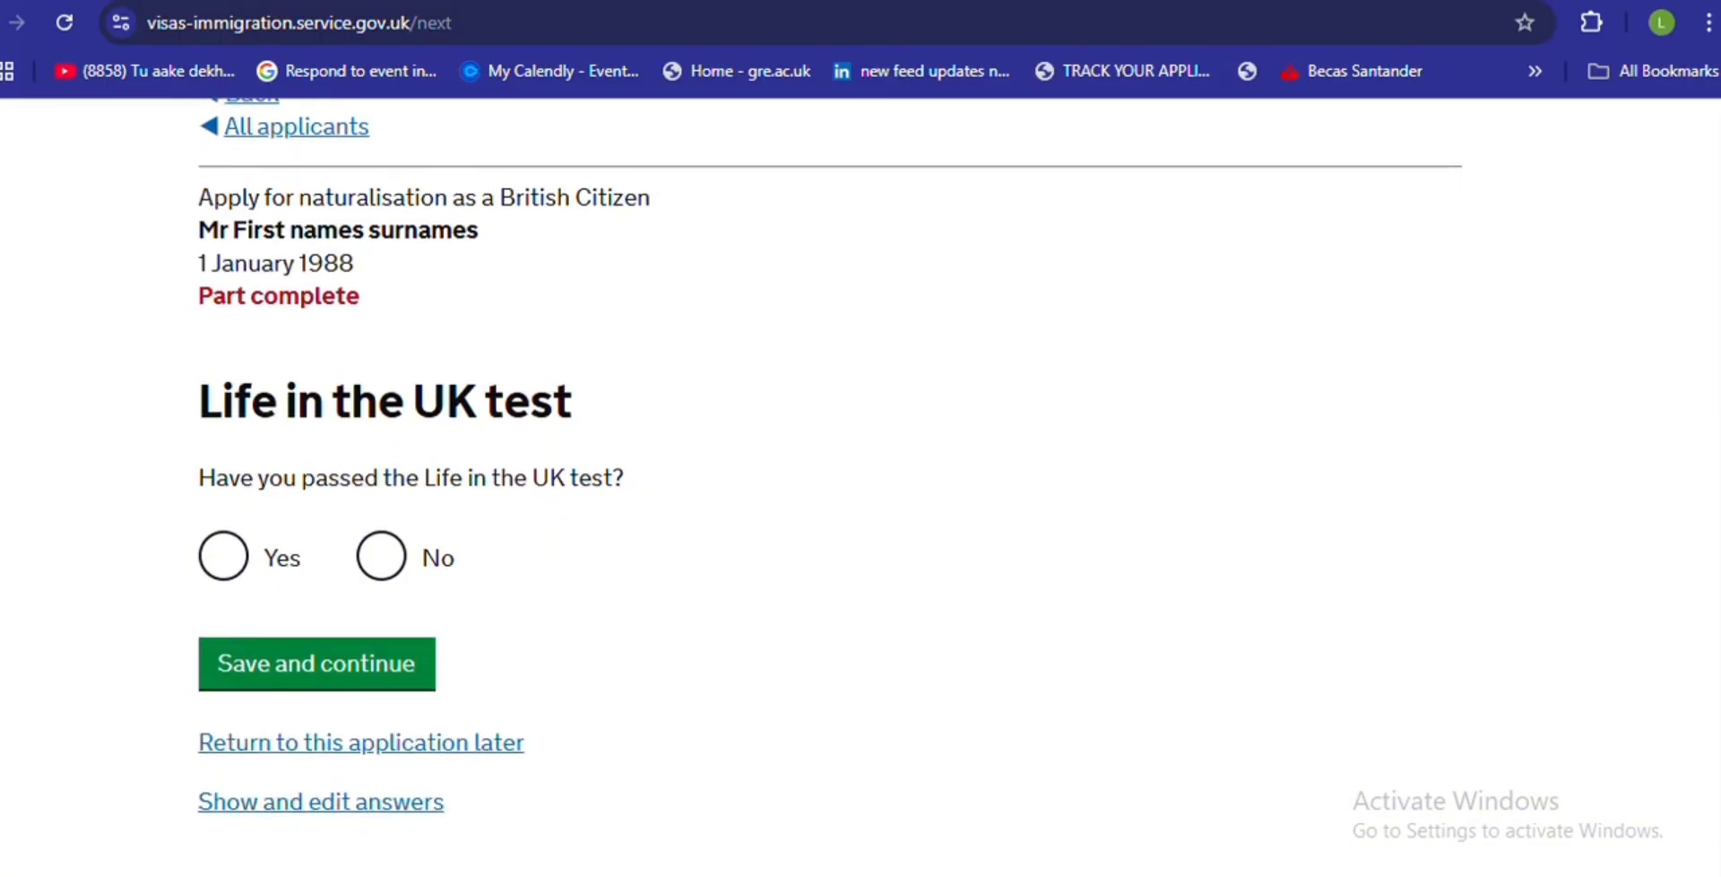
scroll(538, 238, down, 1)
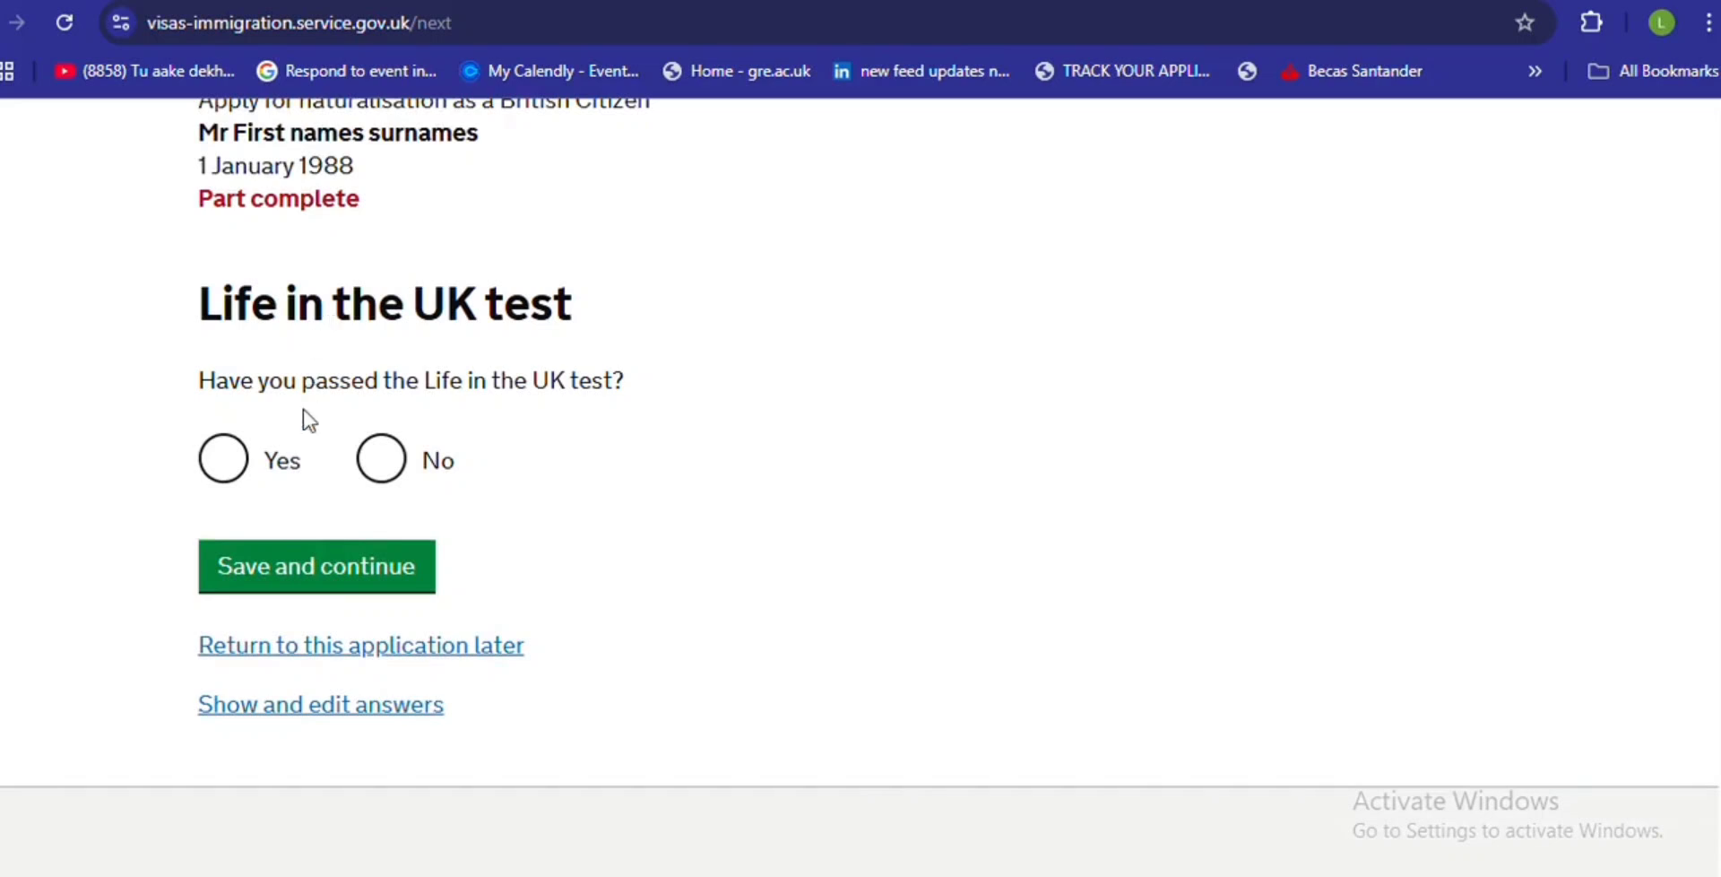
click(228, 484)
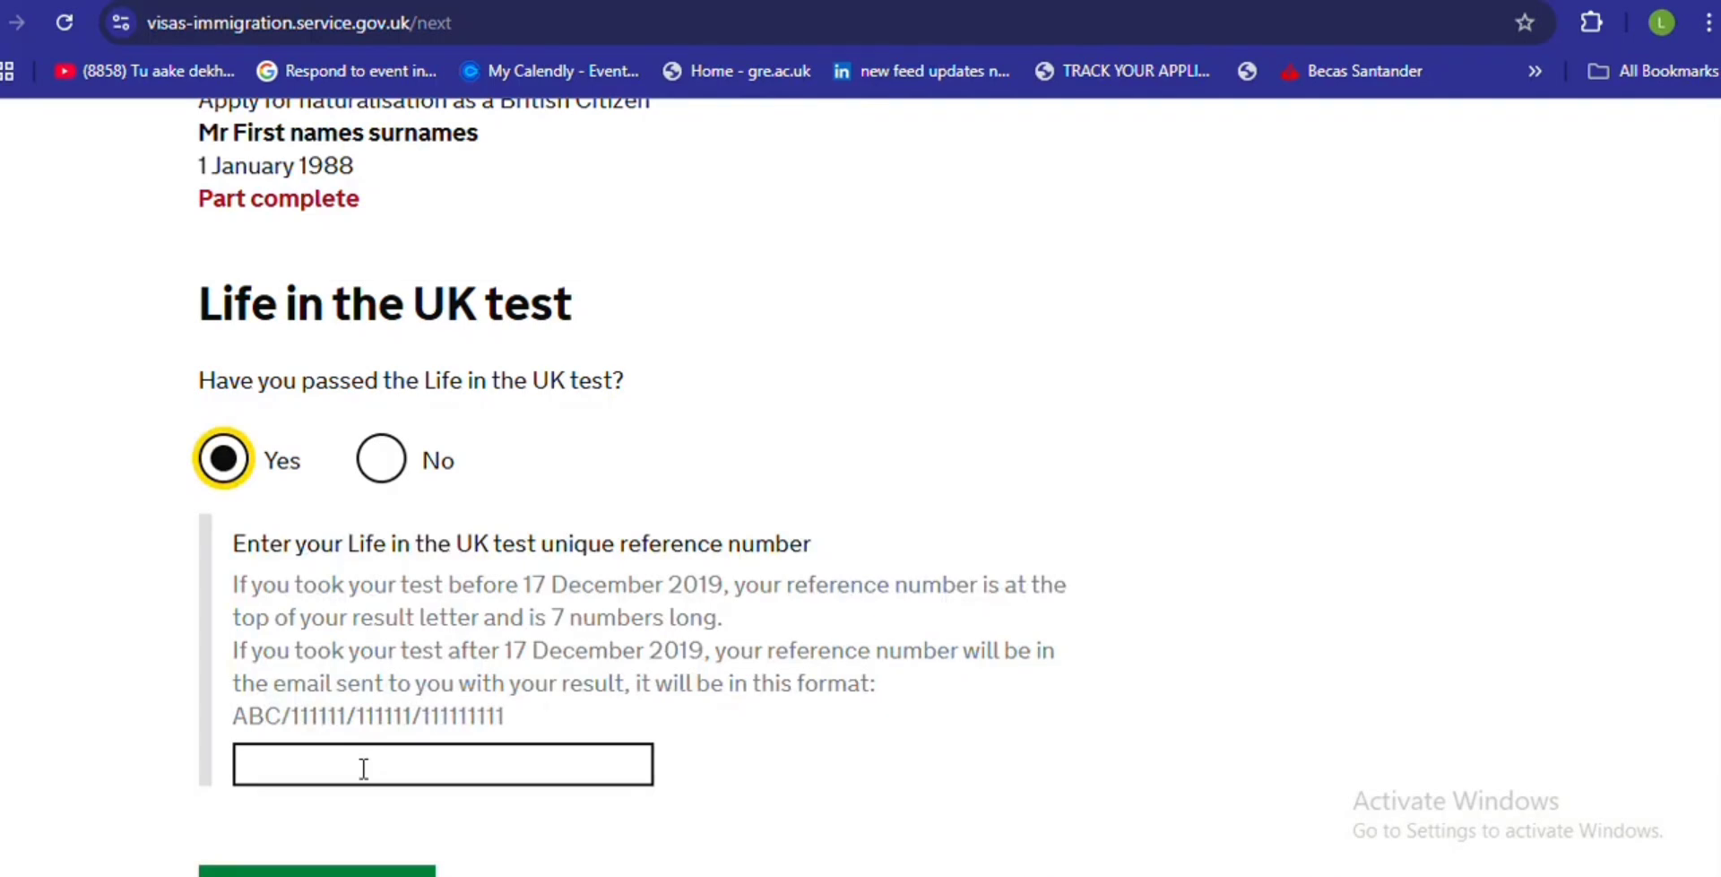
drag(504, 717, 231, 730)
key(ctrl+c)
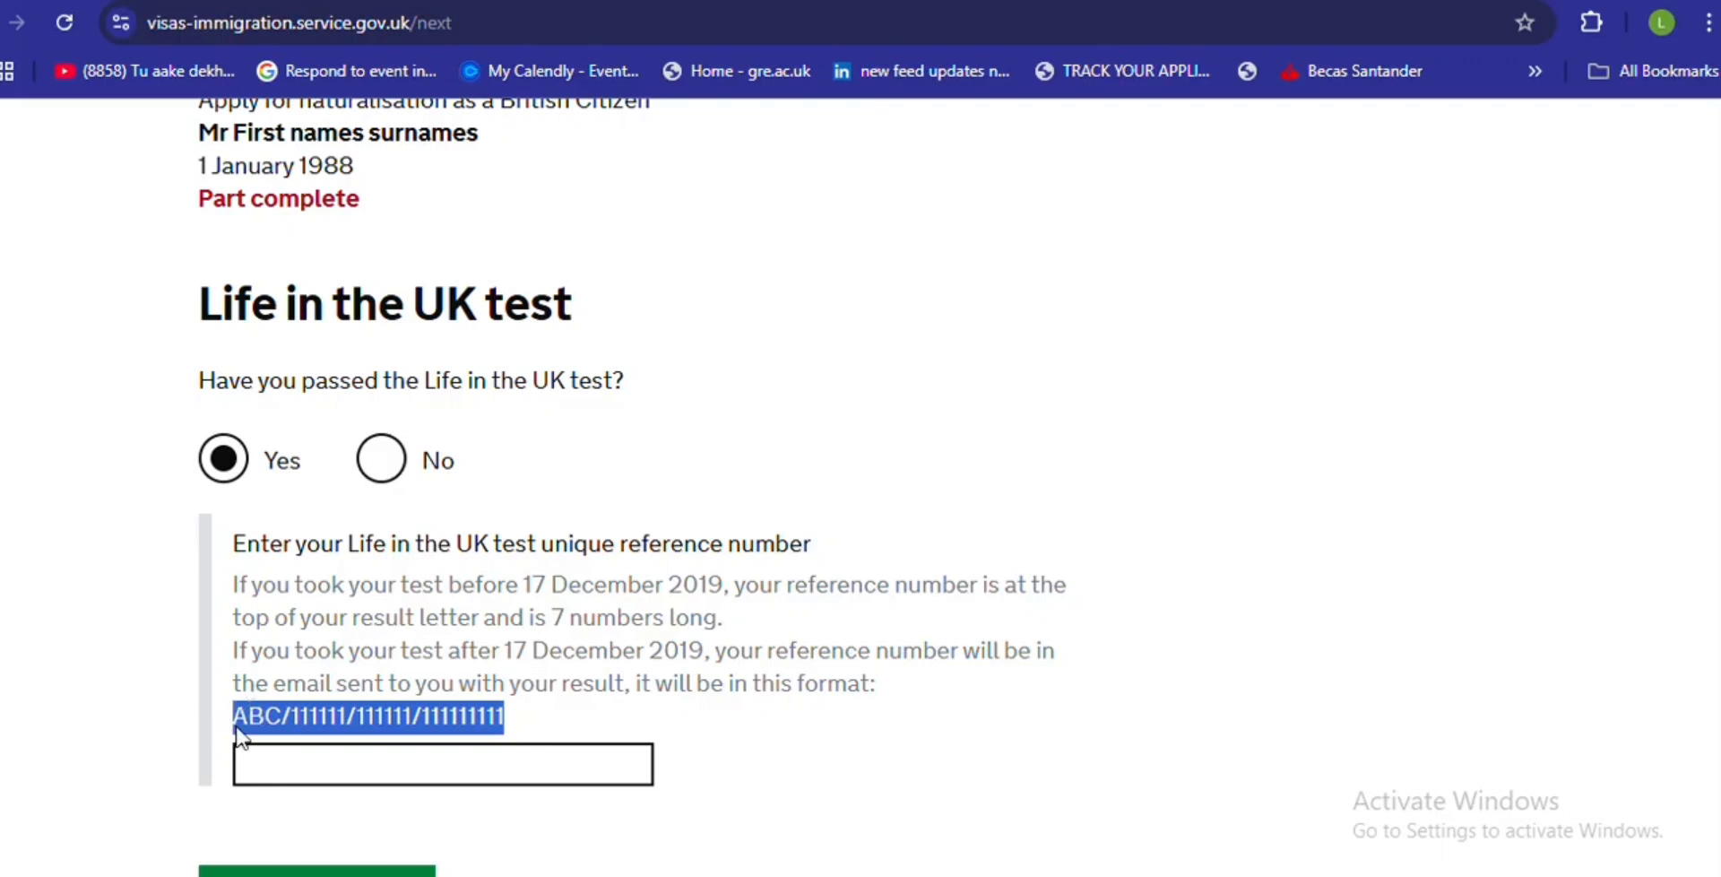
click(292, 778)
key(ctrl+v)
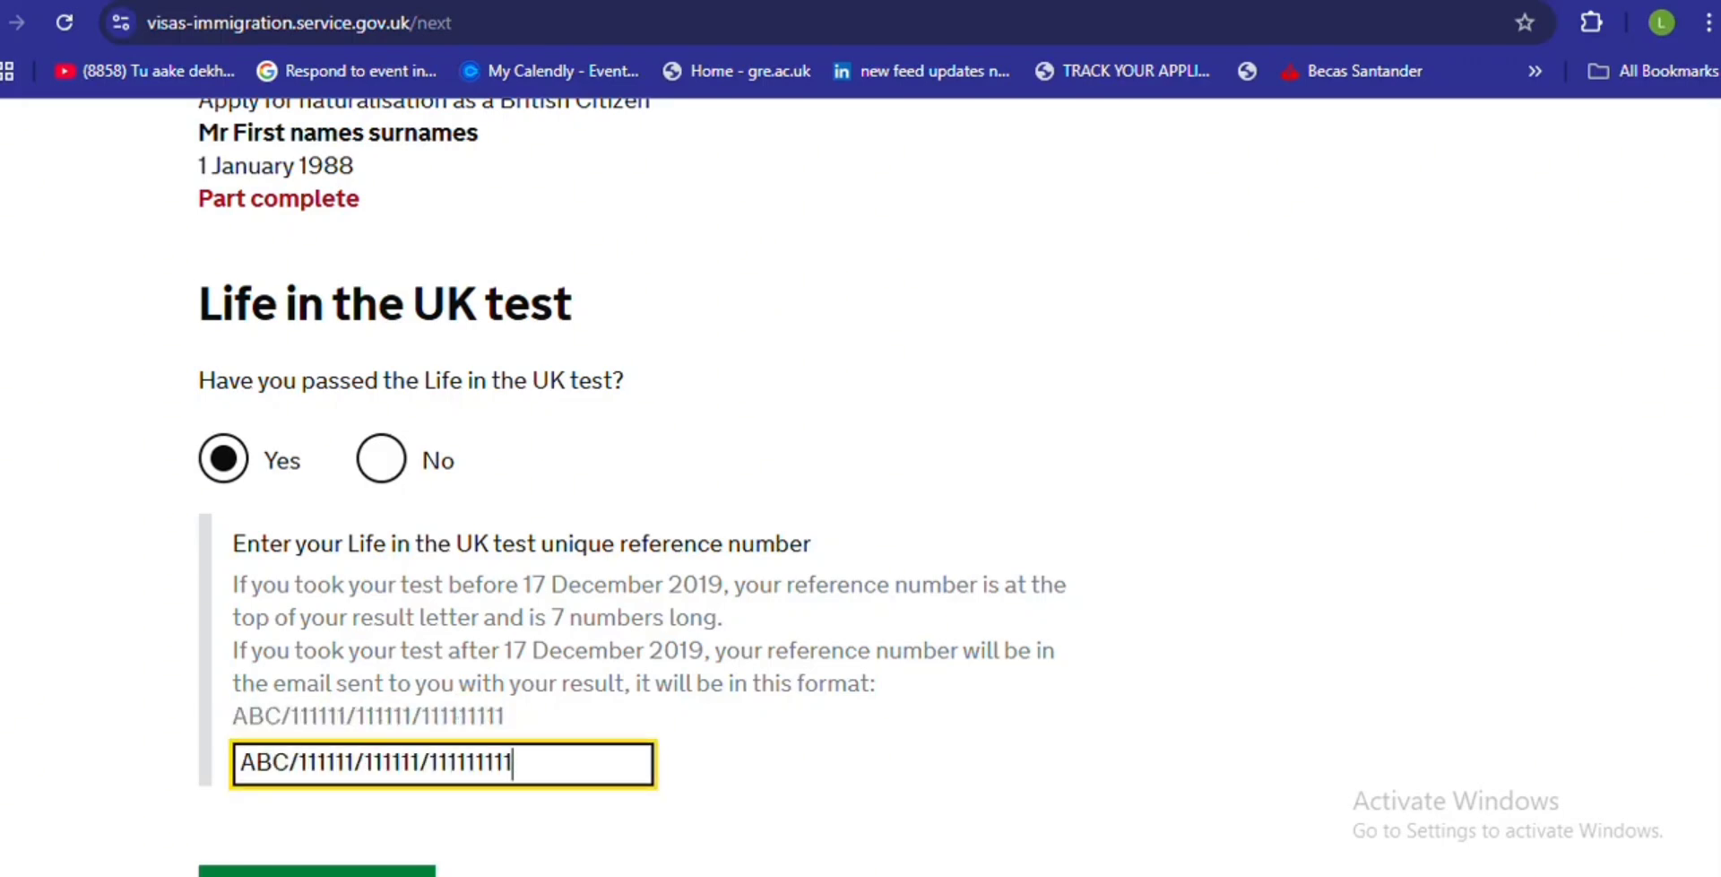
scroll(632, 487, down, 2)
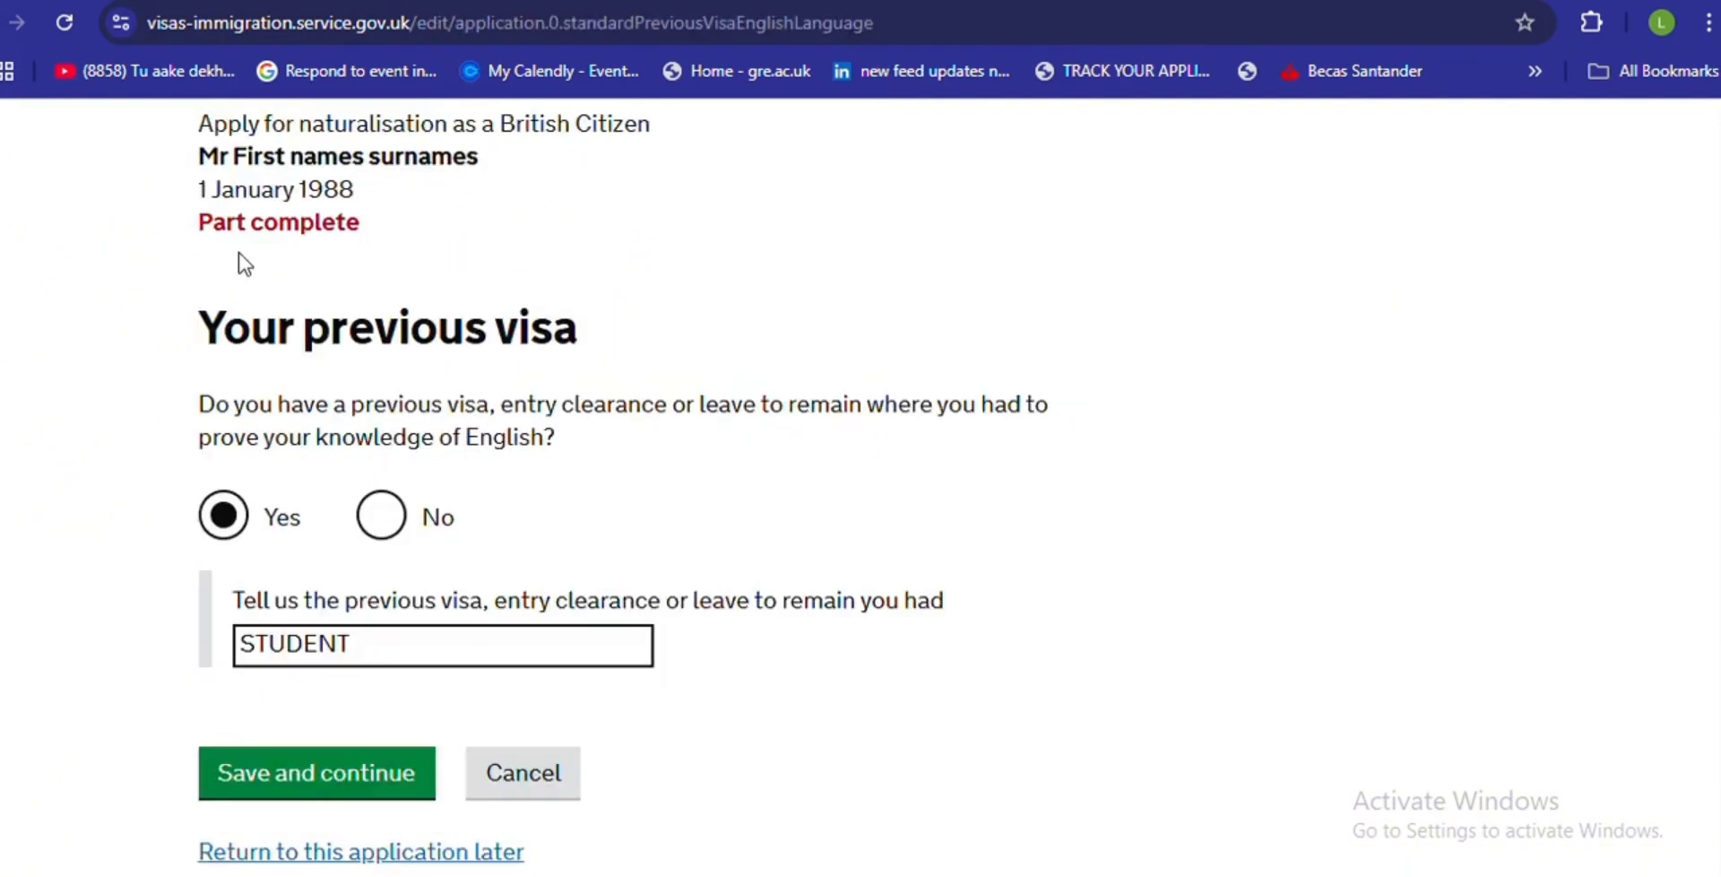
- Answer No on the previous visa page and No on the English requirement page, saving each
click(394, 528)
click(352, 645)
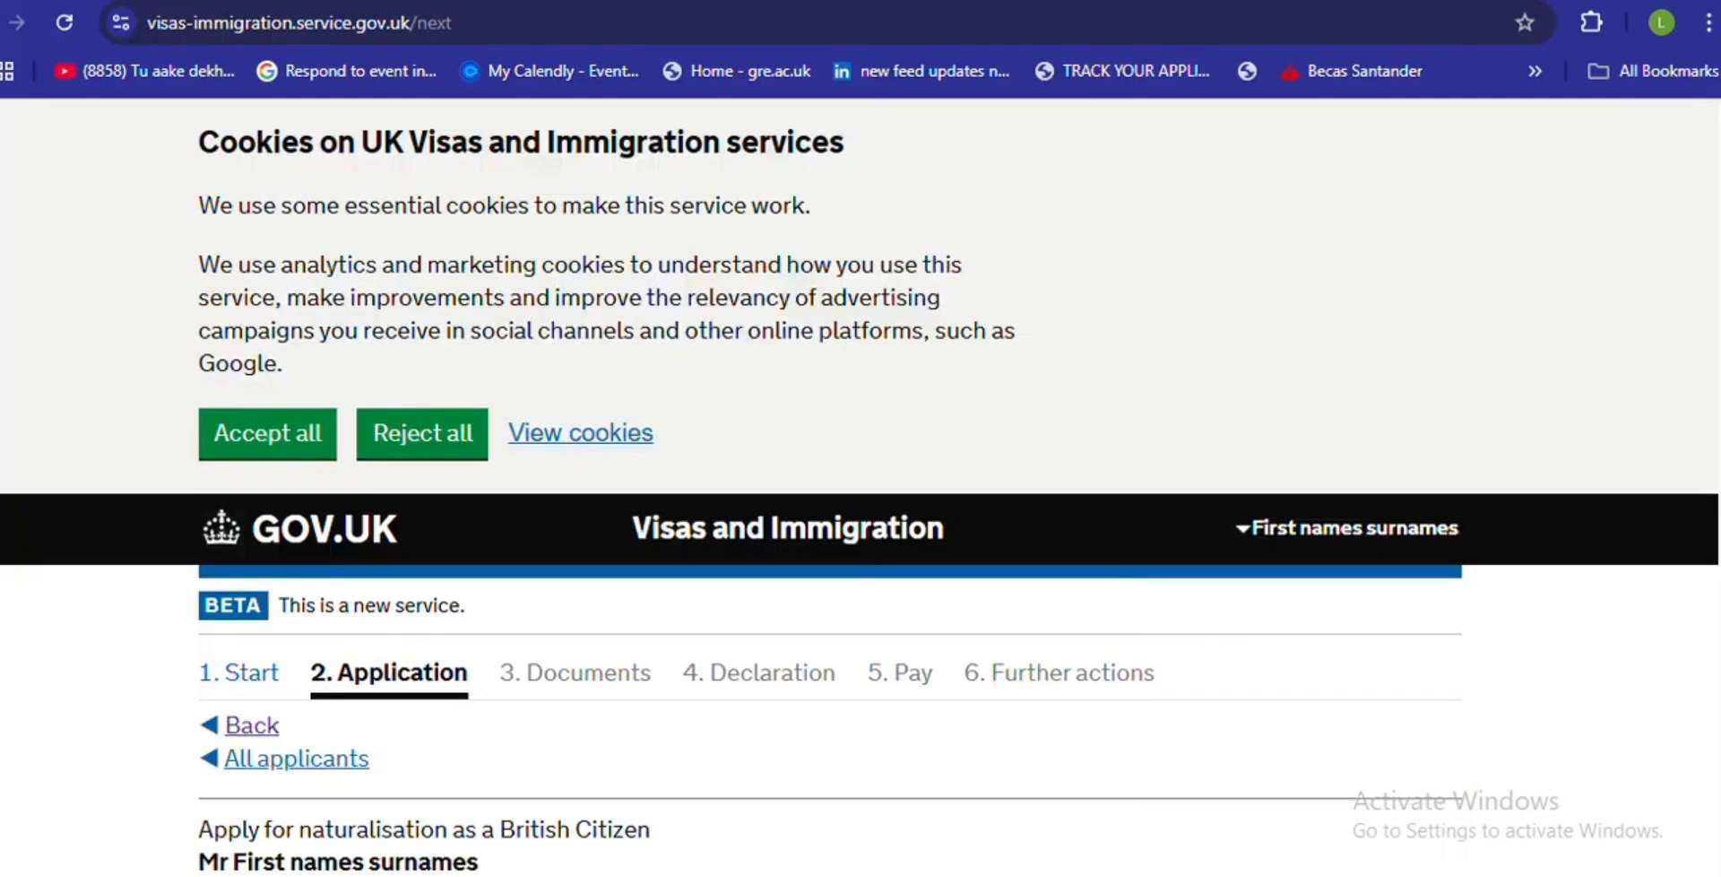
scroll(1714, 274, down, 3)
scroll(1674, 558, down, 5)
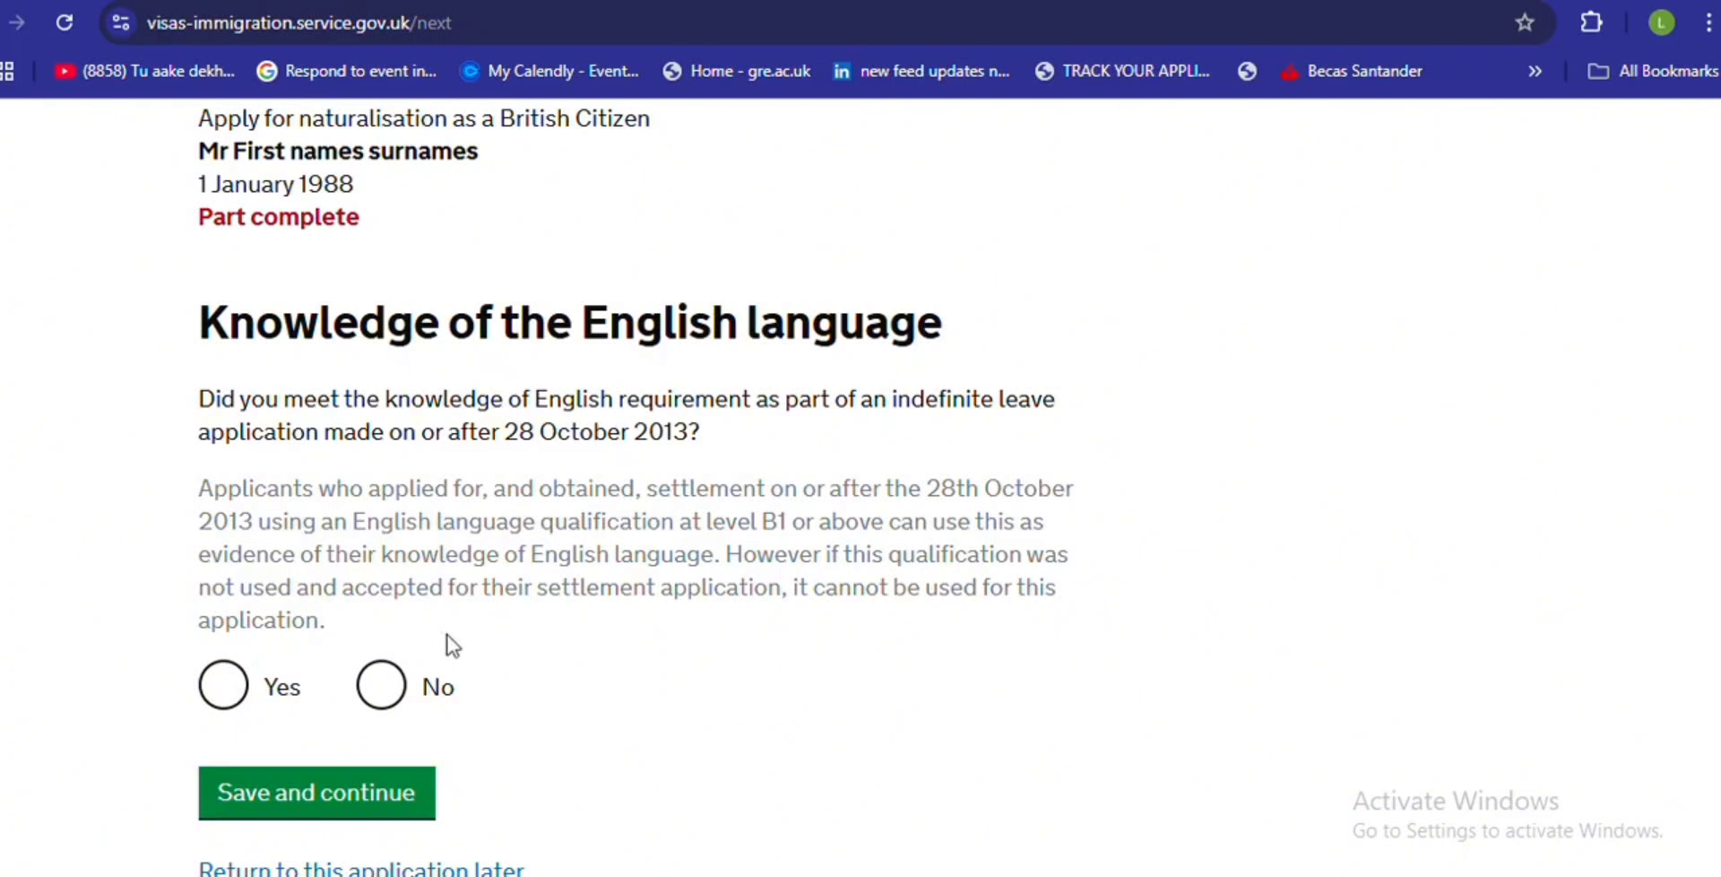
click(384, 686)
click(310, 807)
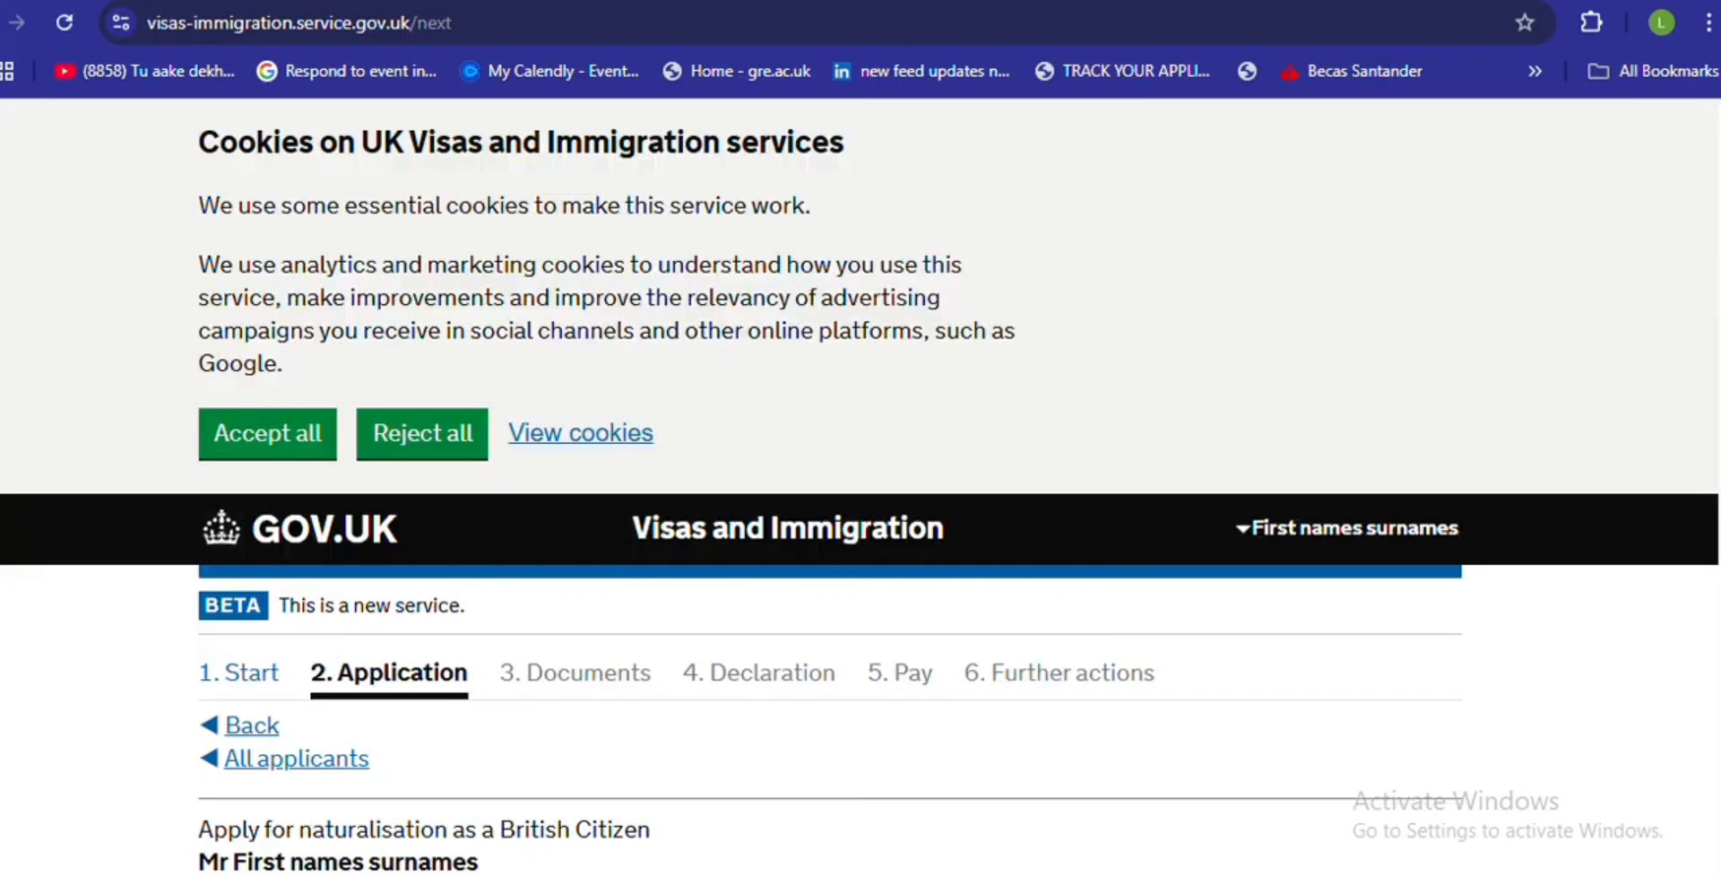
- Answer Yes to an English-taught degree, choose United Kingdom of Great Britain and Northern Ireland via 'UNI', and save
scroll(860, 484, down, 8)
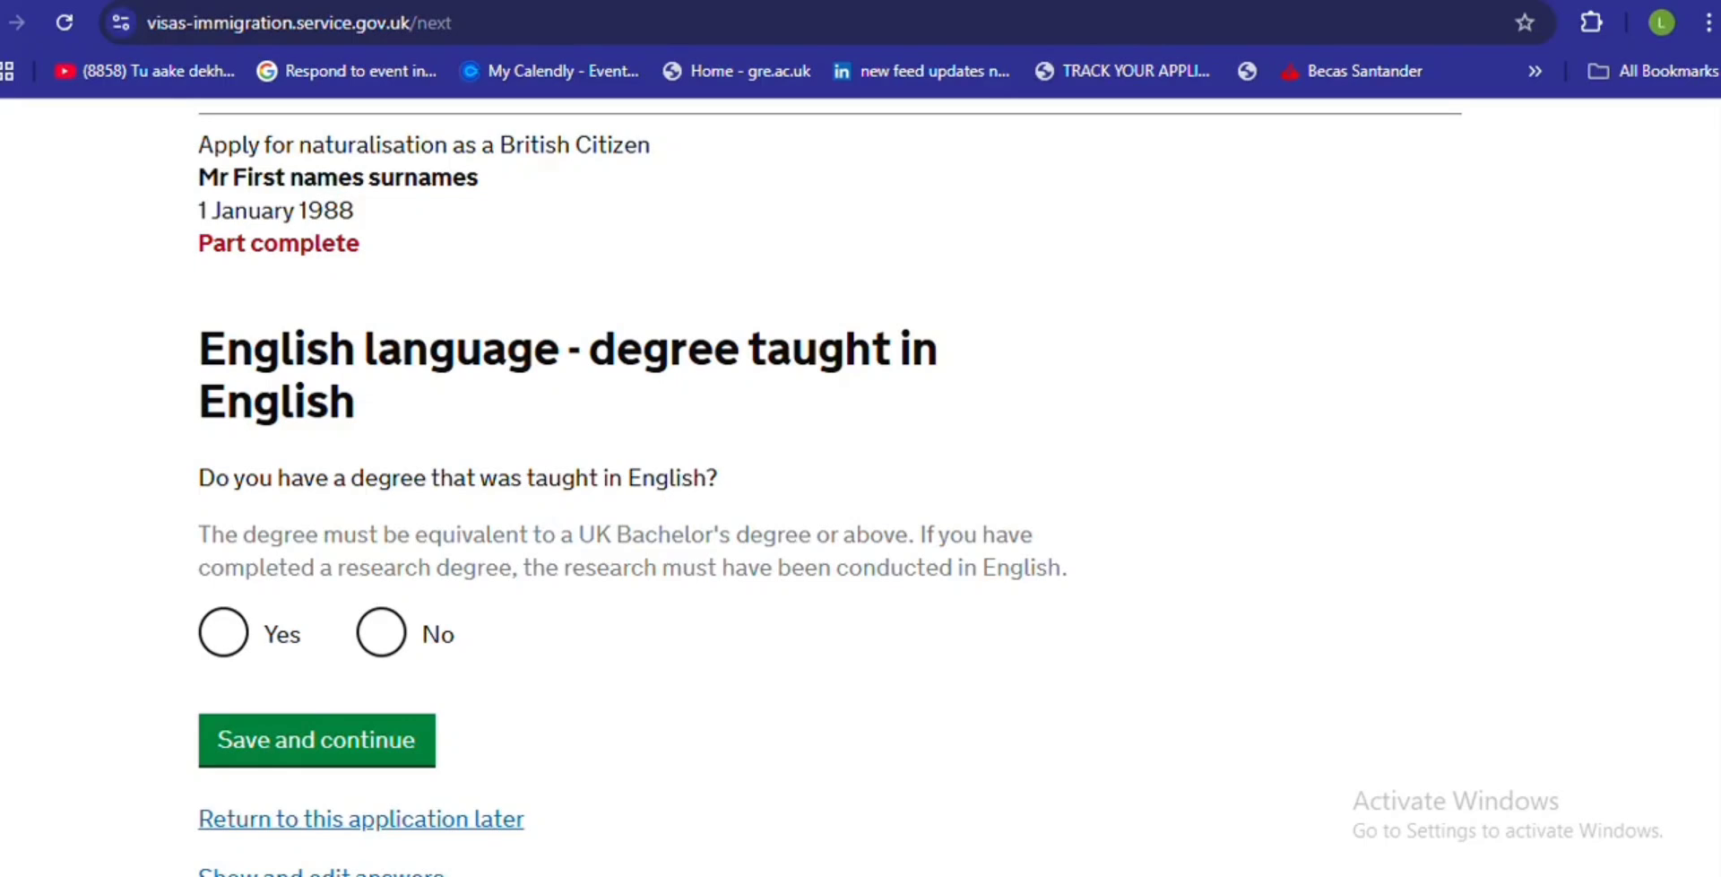
scroll(438, 469, down, 1)
click(220, 515)
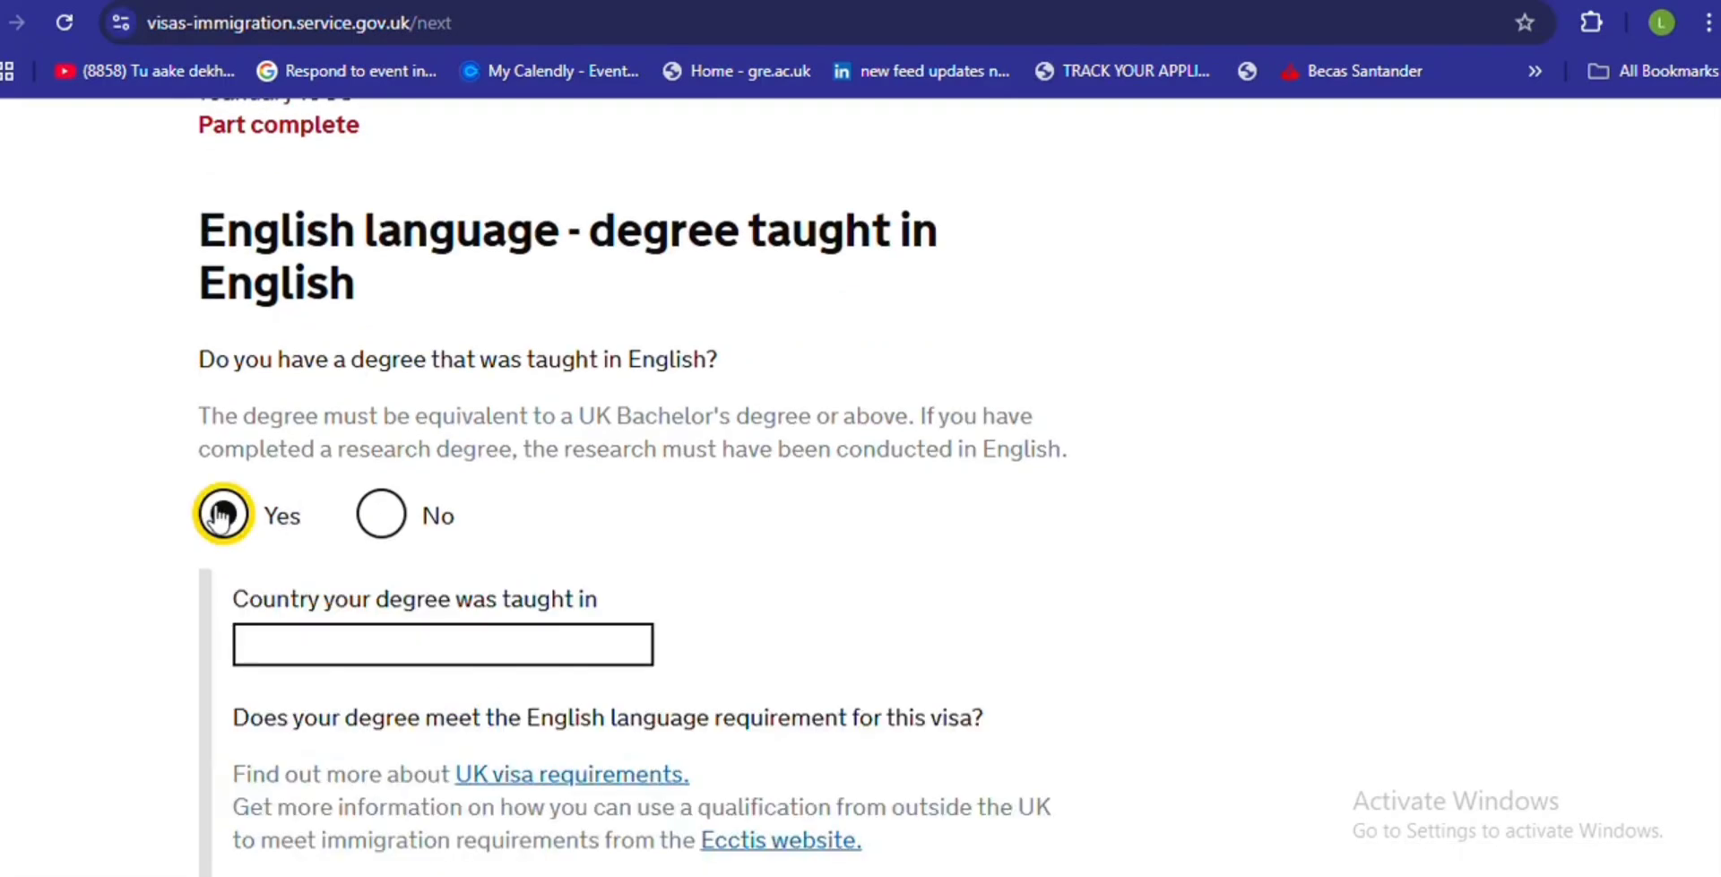
click(304, 652)
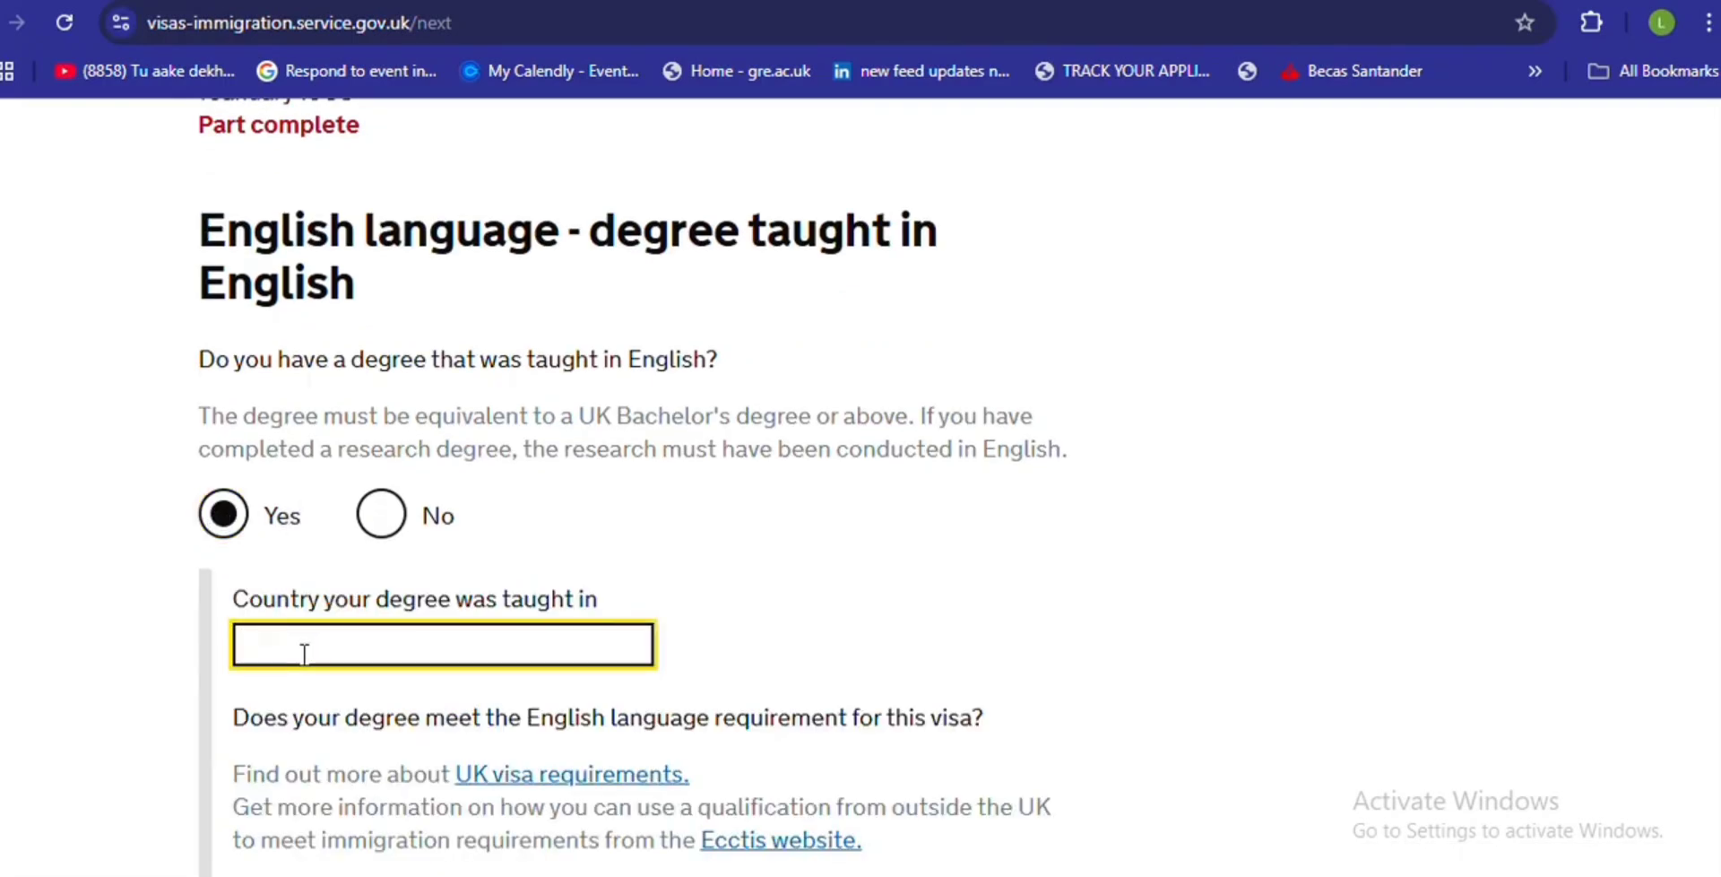
text(UNI)
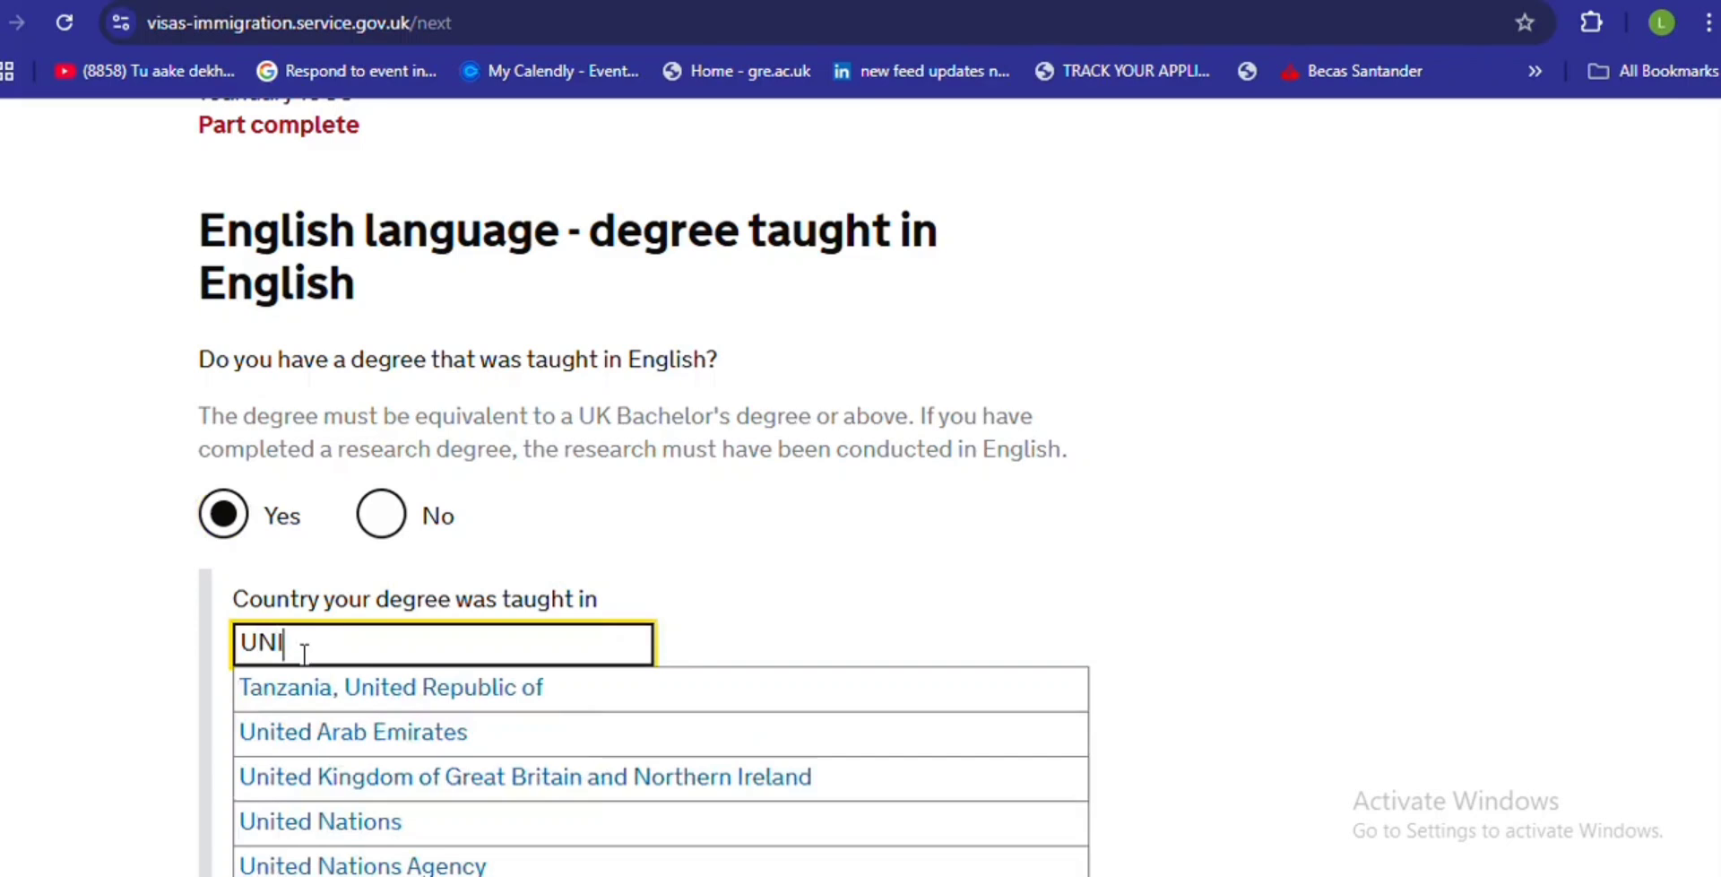
click(377, 778)
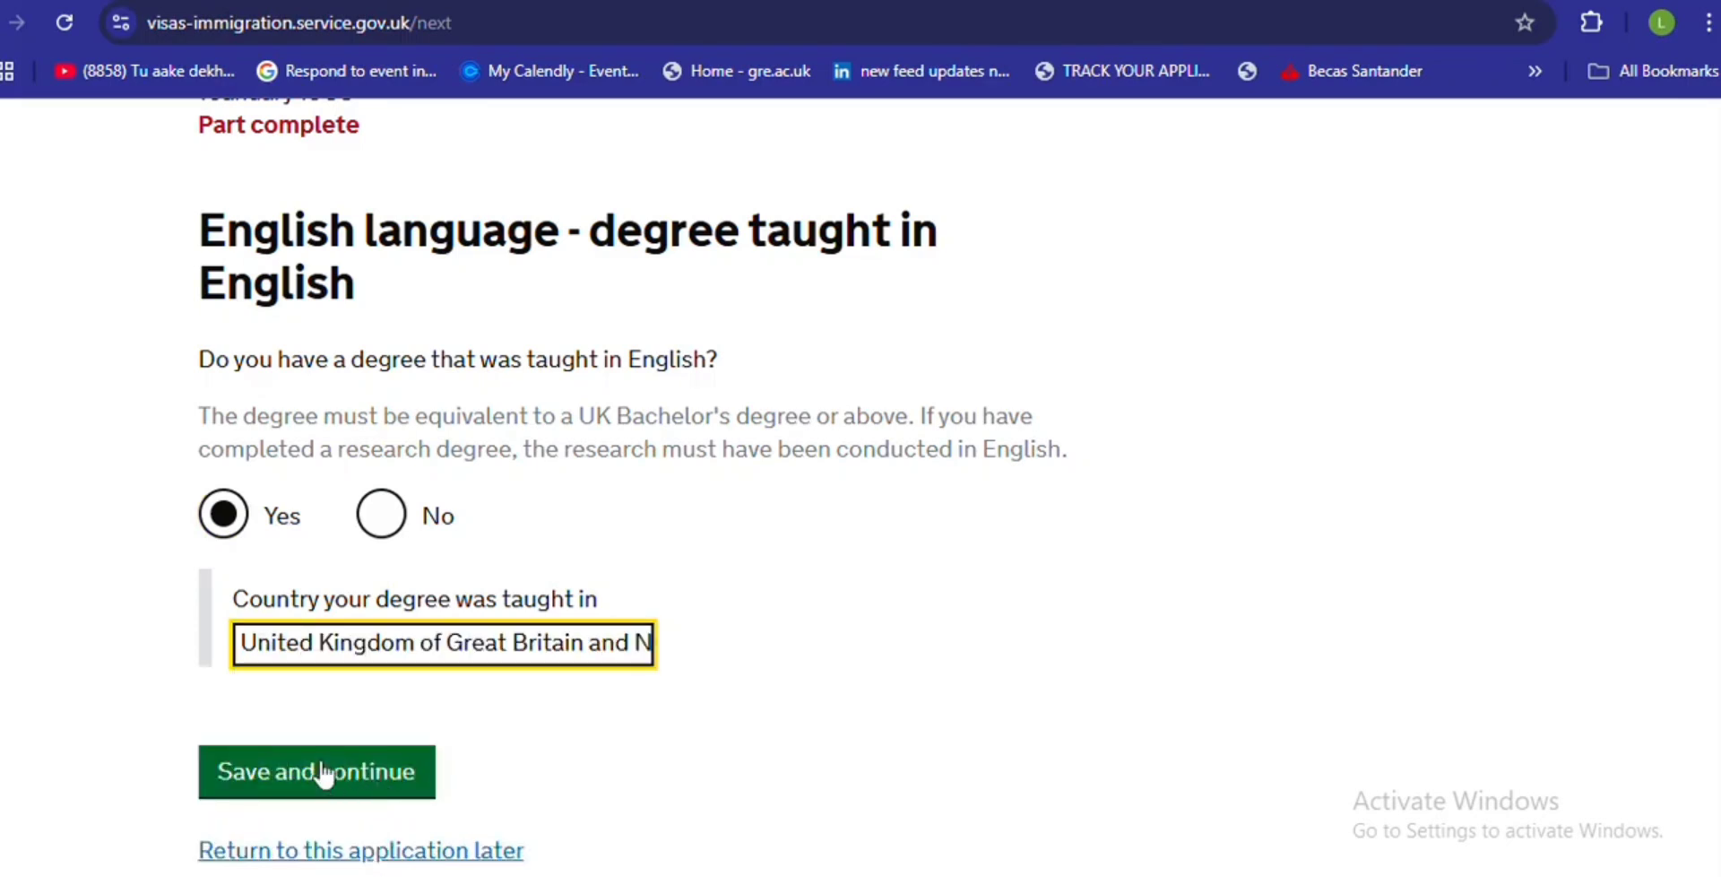
click(325, 777)
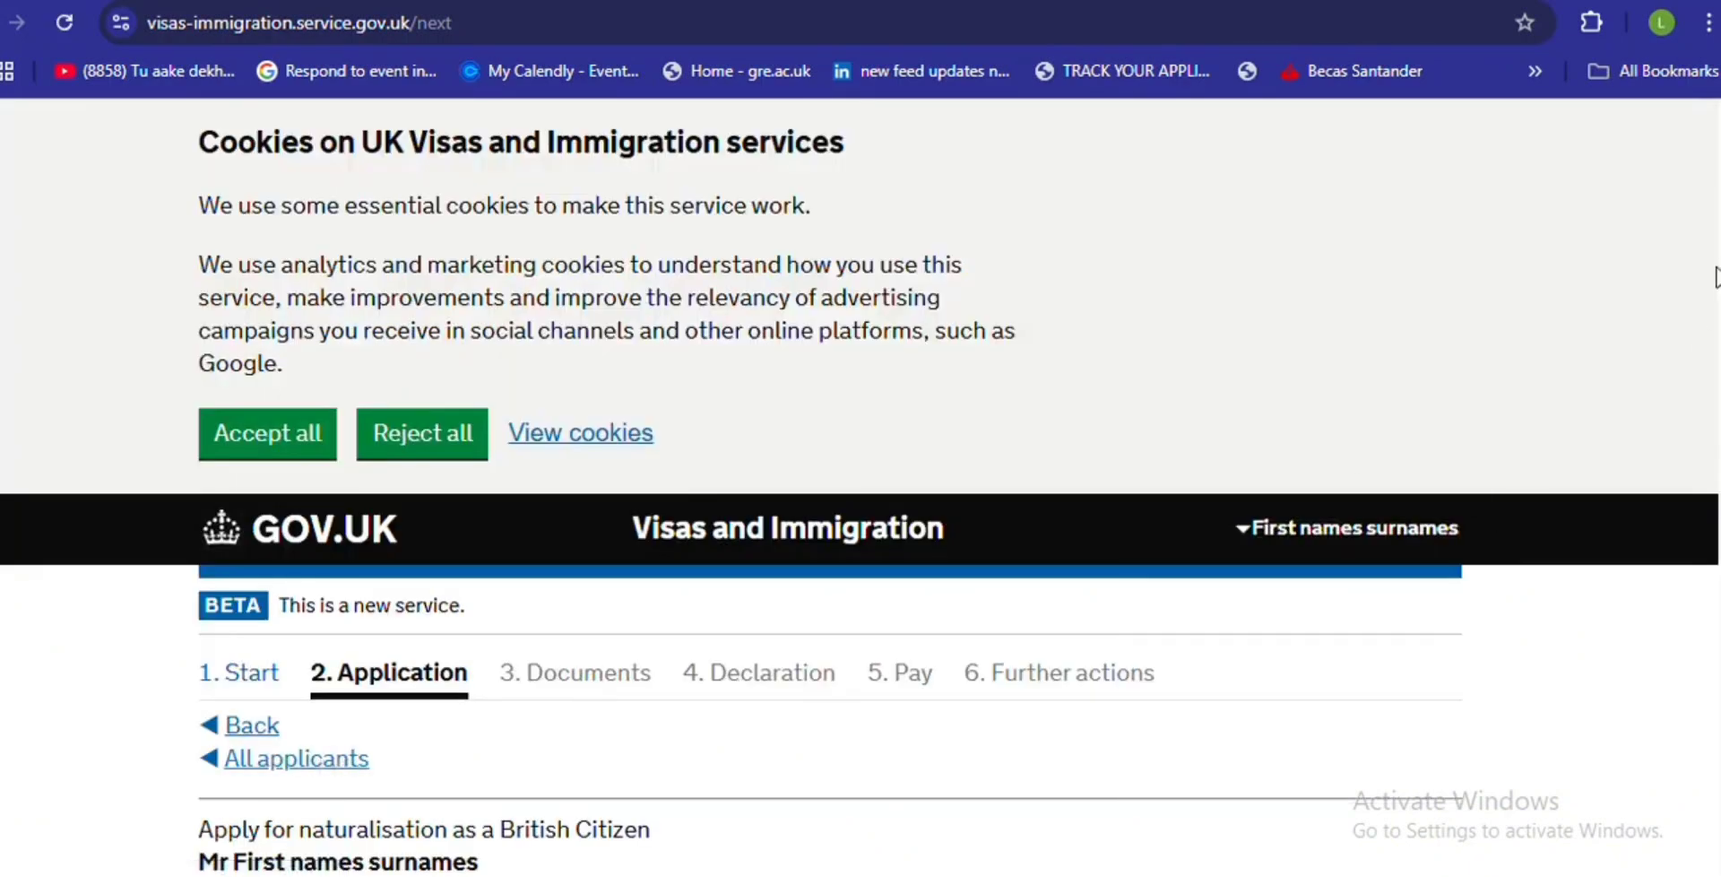
- Select Degree certificate as the proof of the English-taught degree and save
scroll(1717, 545, down, 7)
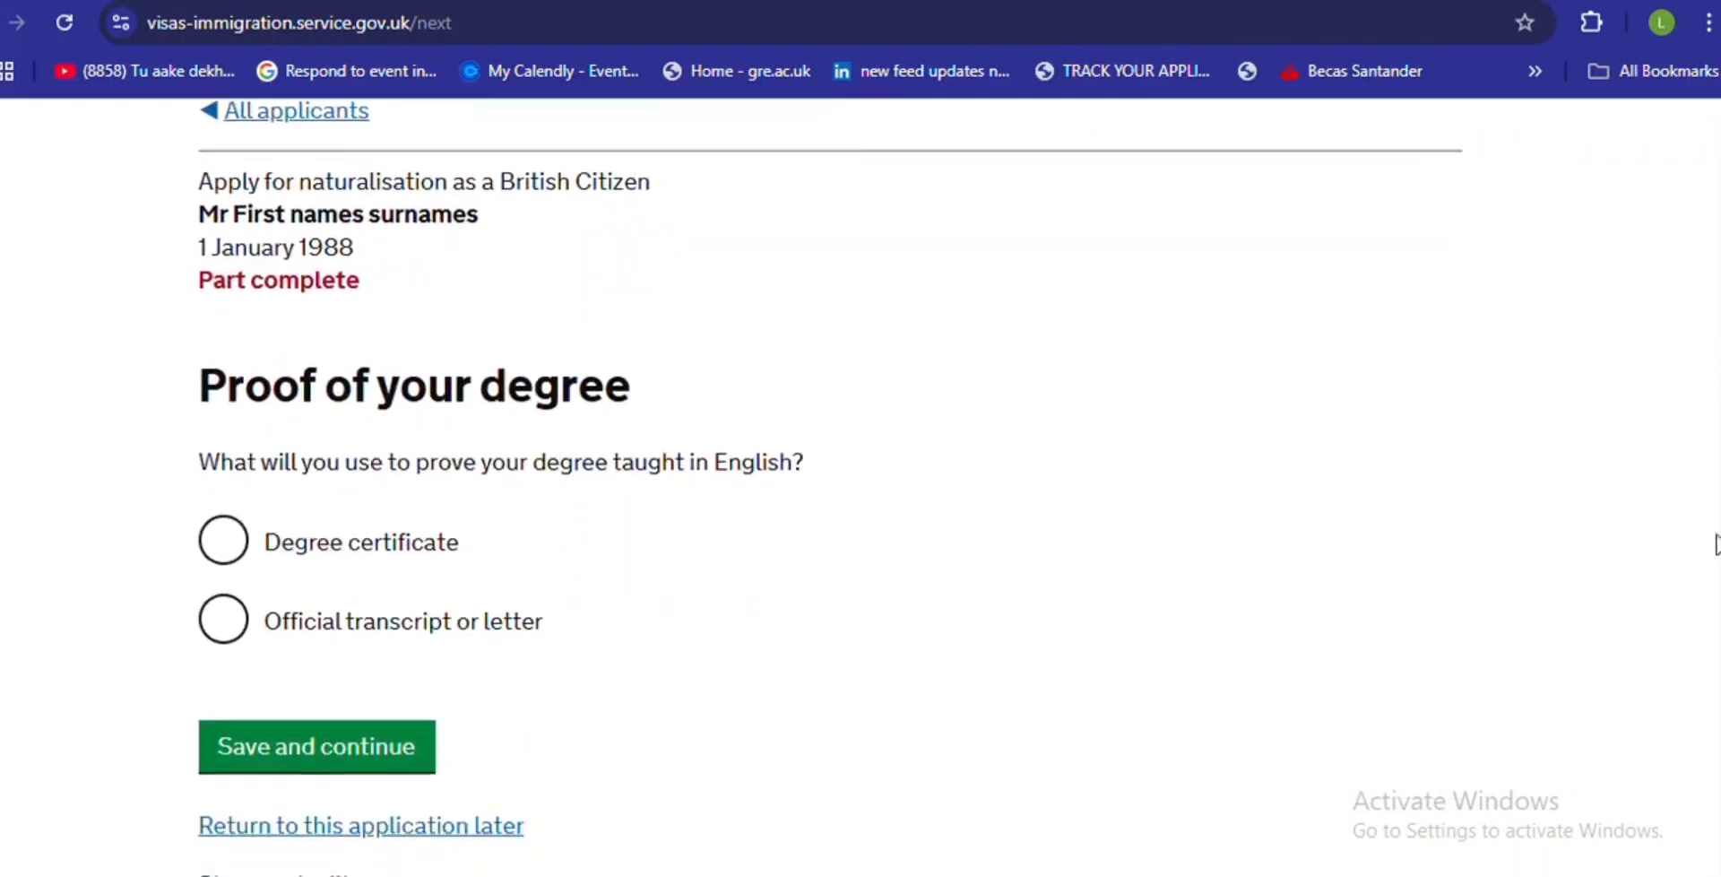
click(220, 549)
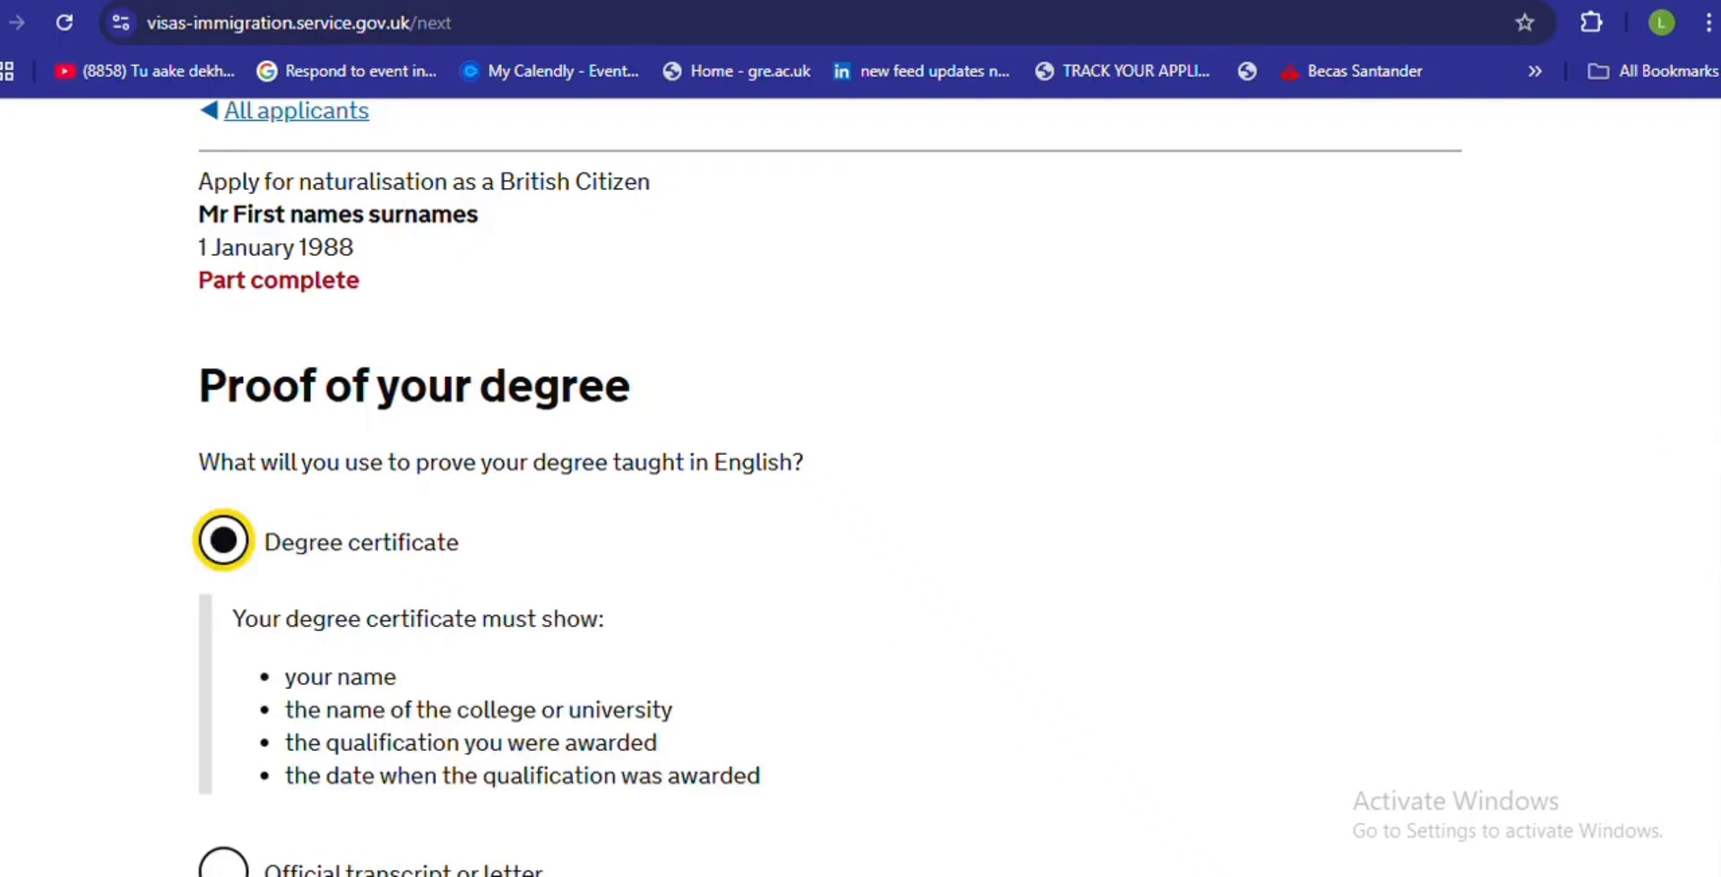
scroll(860, 484, down, 3)
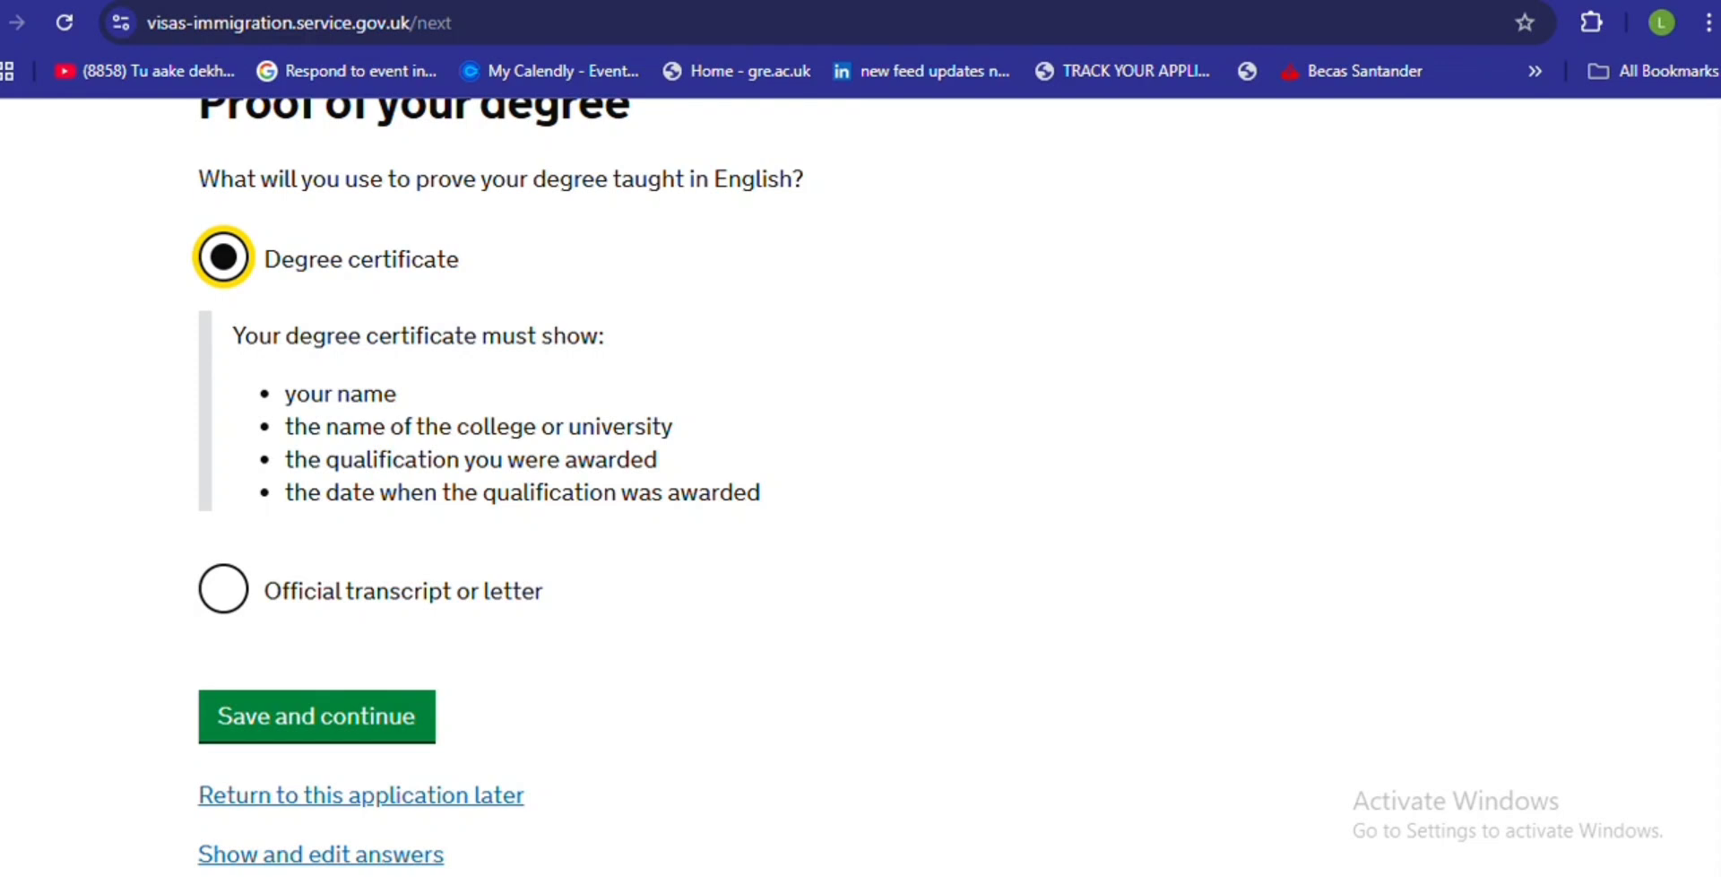
scroll(497, 484, up, 1)
scroll(1109, 448, up, 2)
scroll(1109, 448, down, 2)
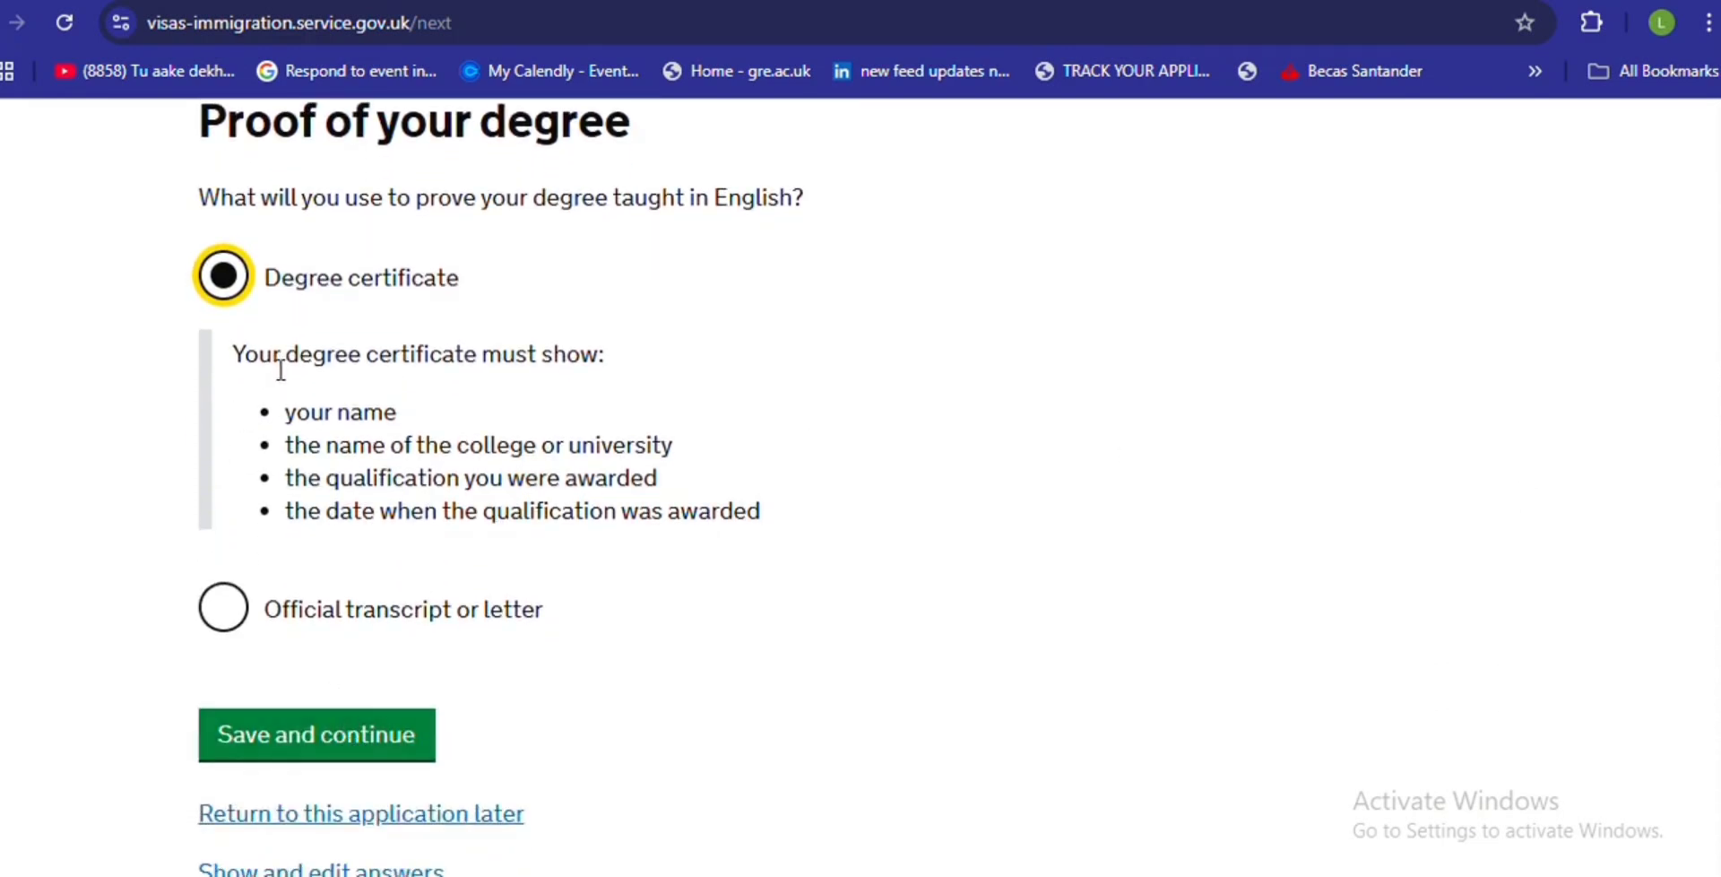
click(269, 740)
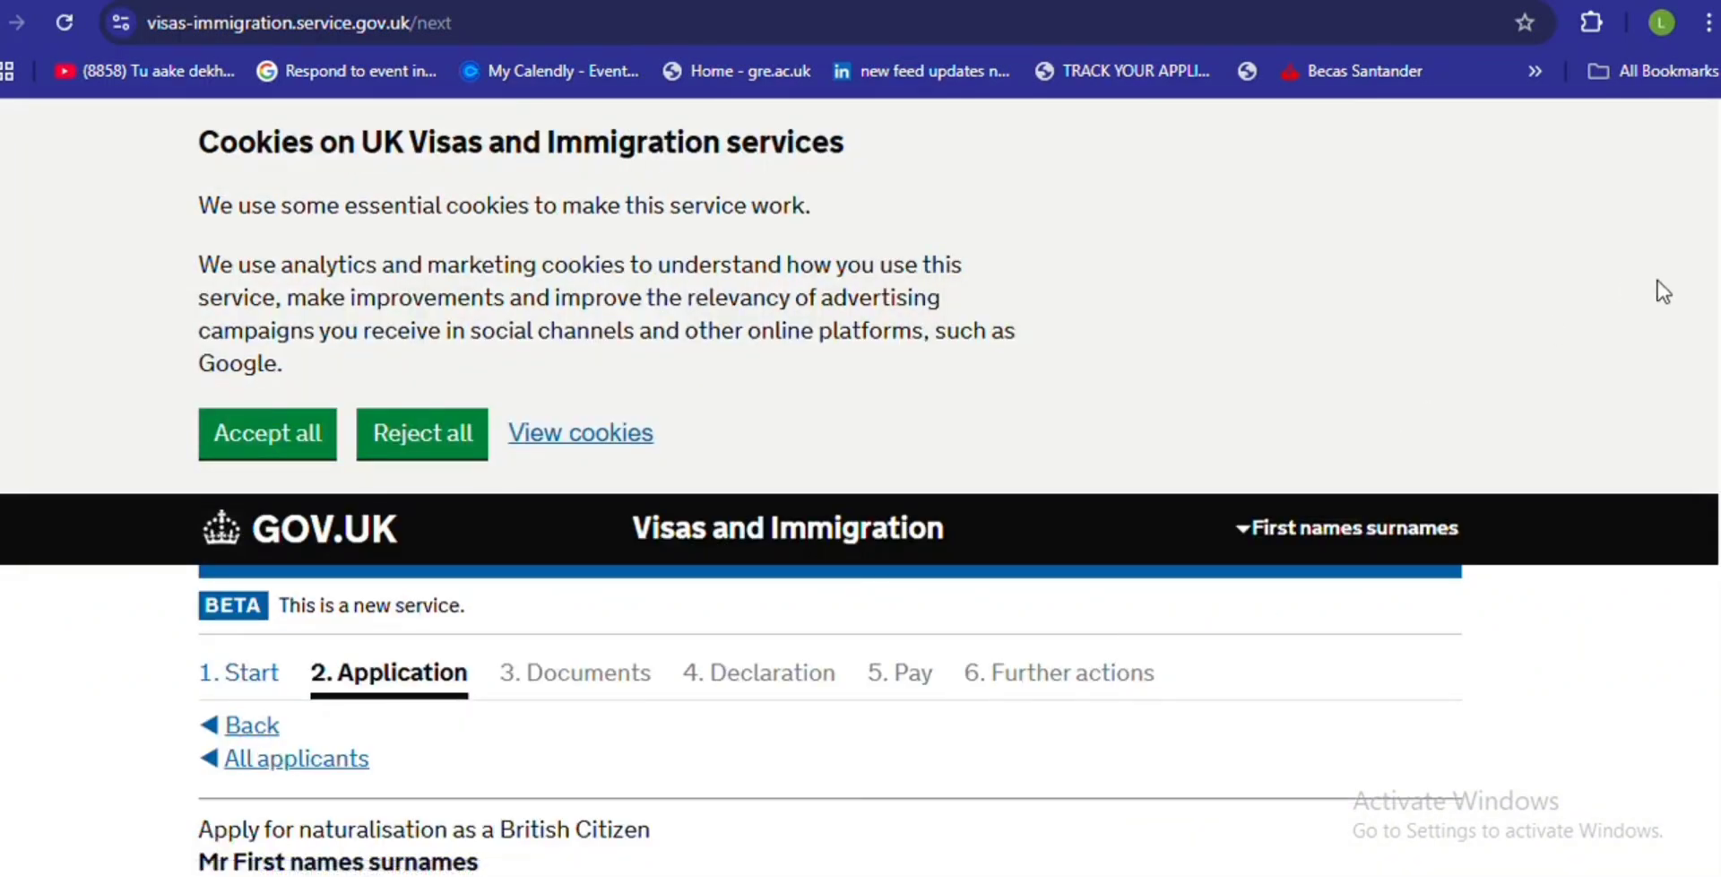
- Set the first parent's relationship to Mother
scroll(861, 484, down, 8)
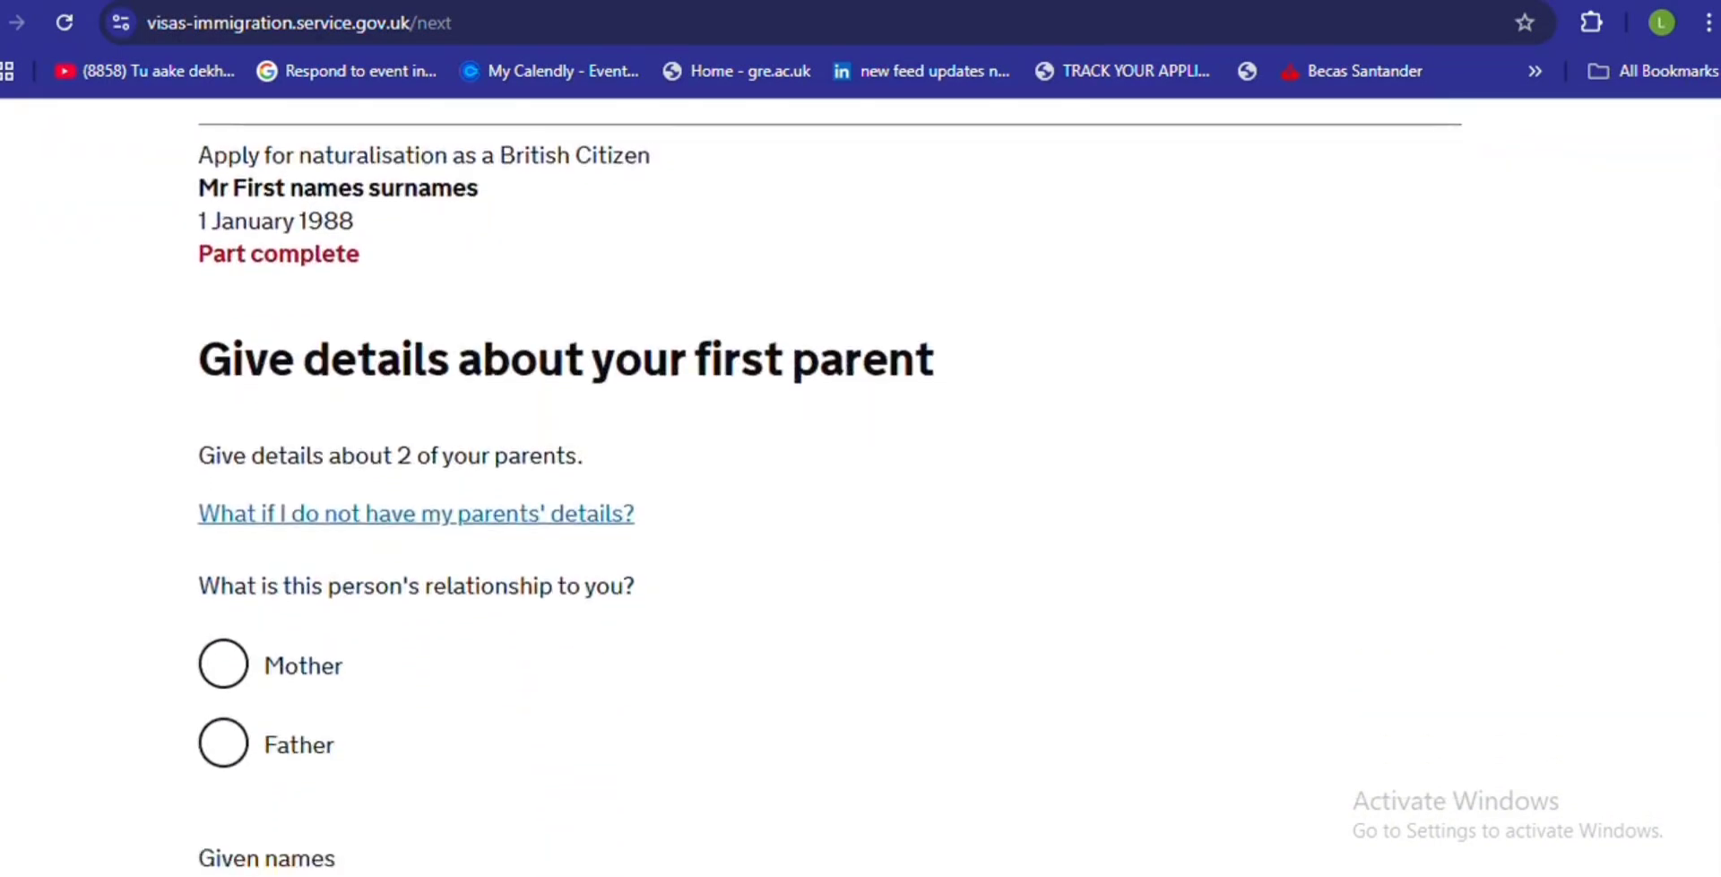
scroll(861, 484, down, 1)
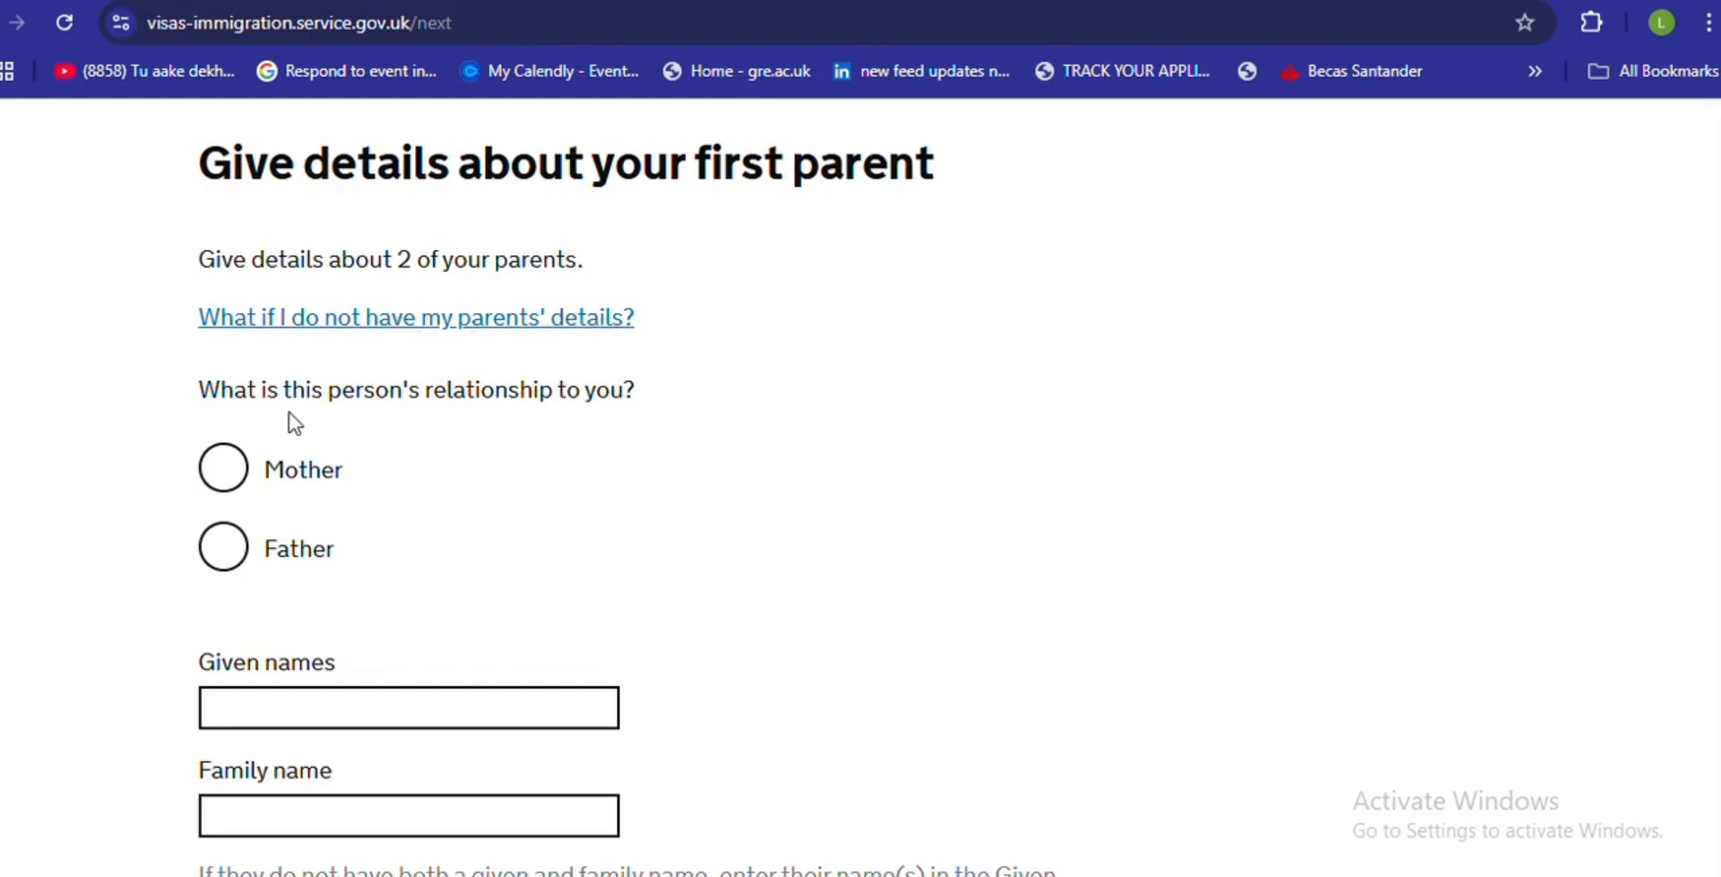
click(571, 338)
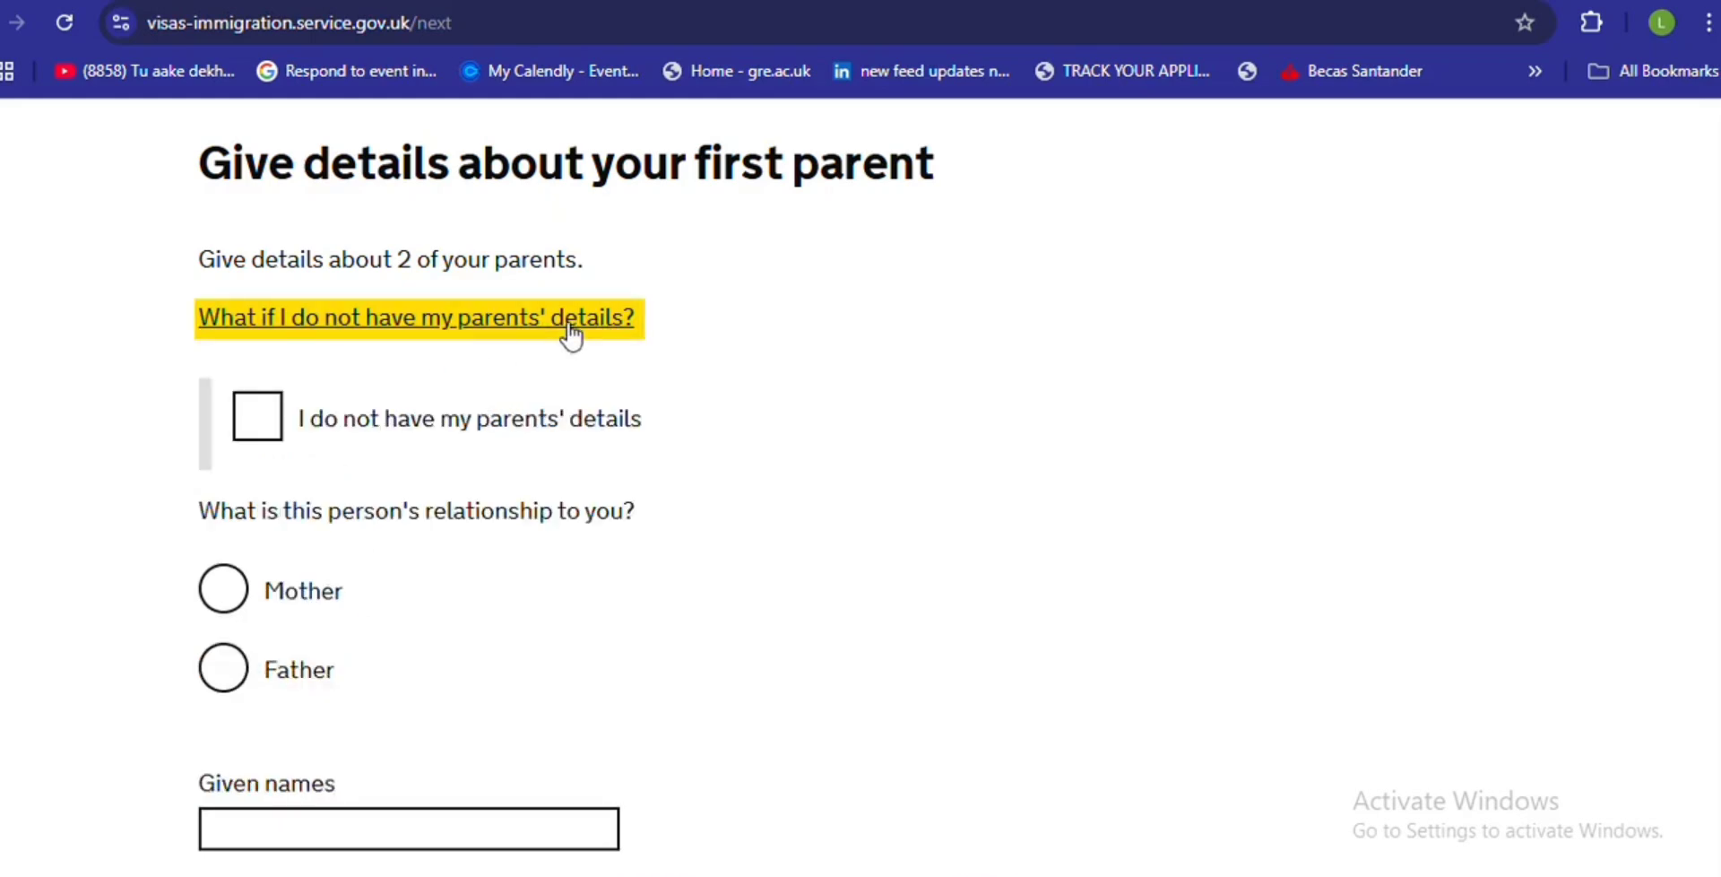
click(571, 338)
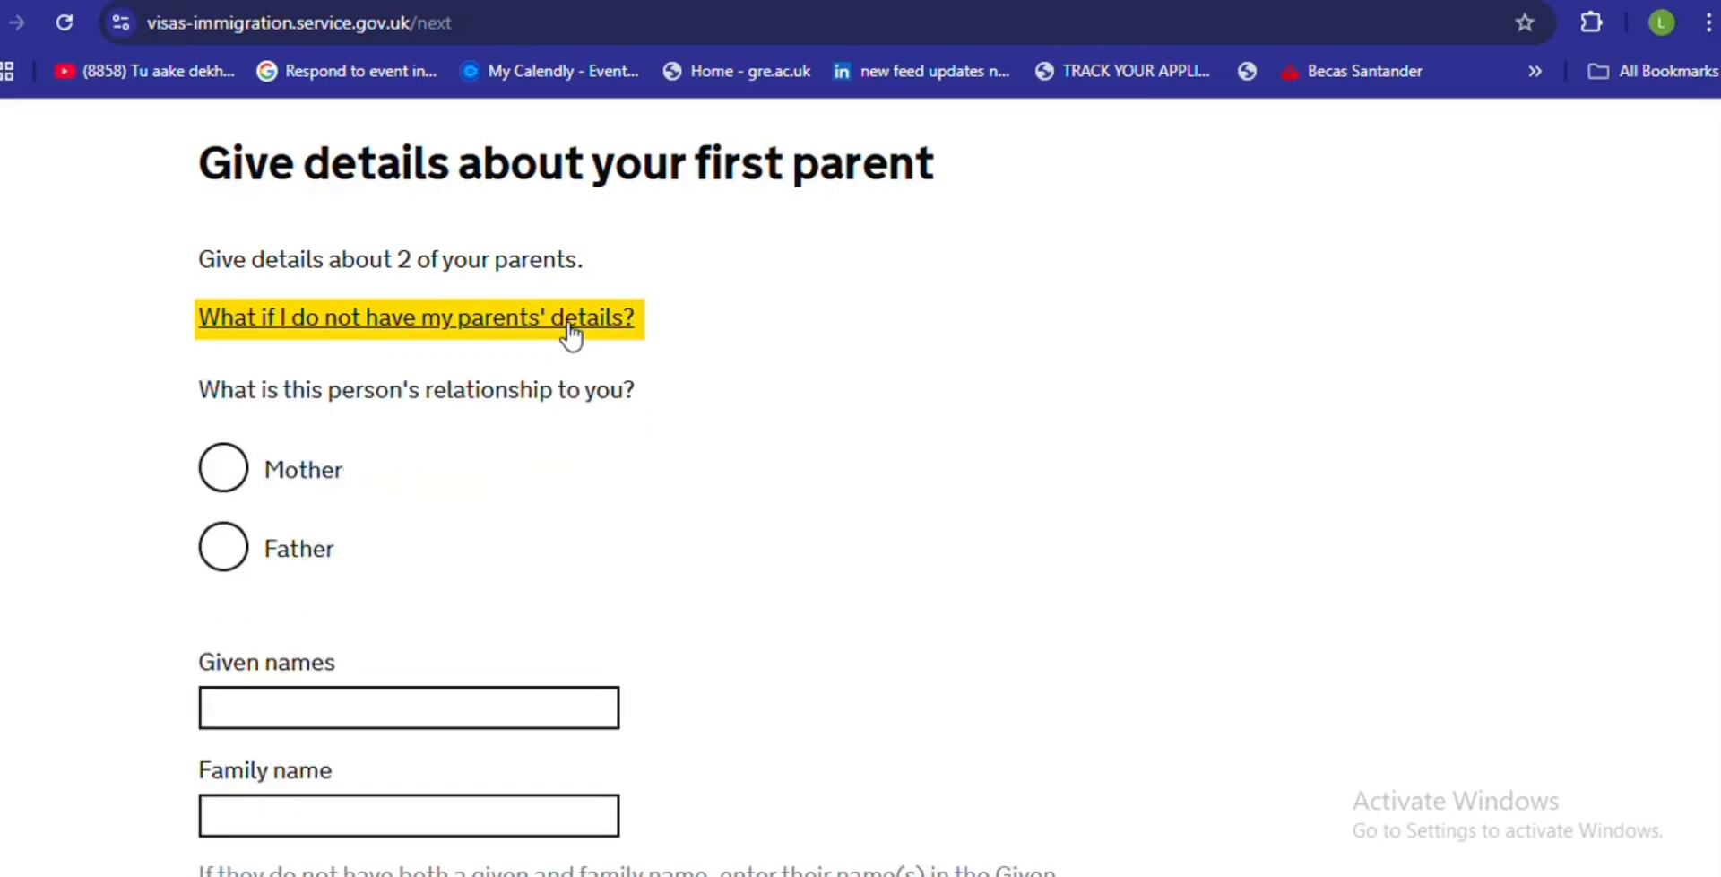
click(239, 464)
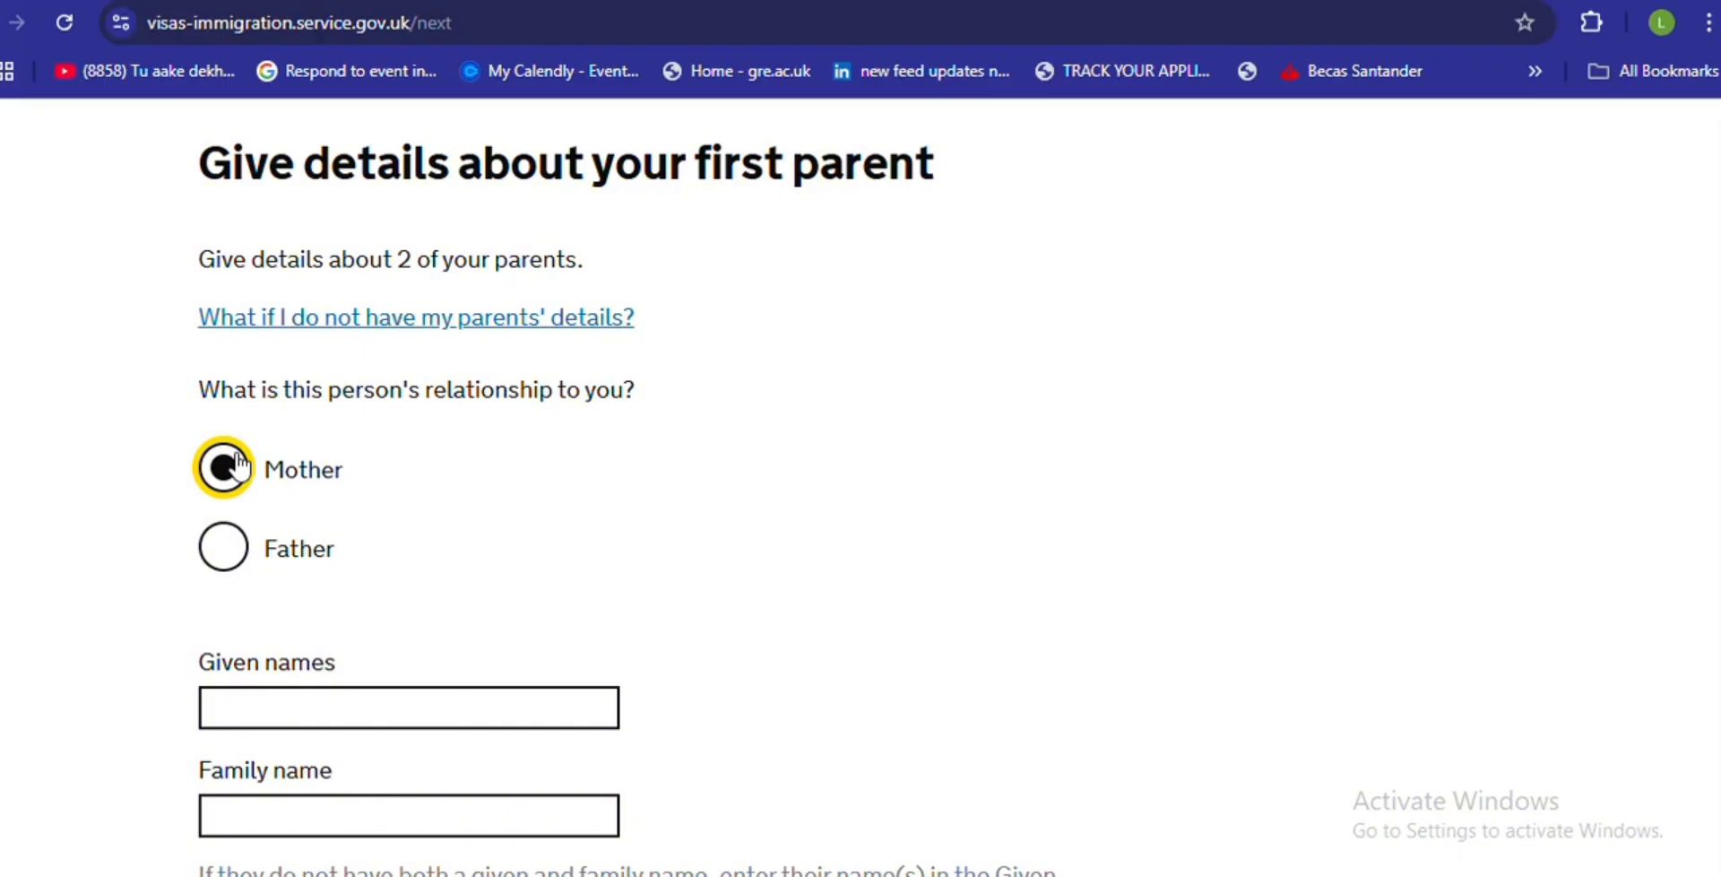
- Enter the mother's given names 'FIRST NAMES' and family name 'SURNAMES'
click(235, 701)
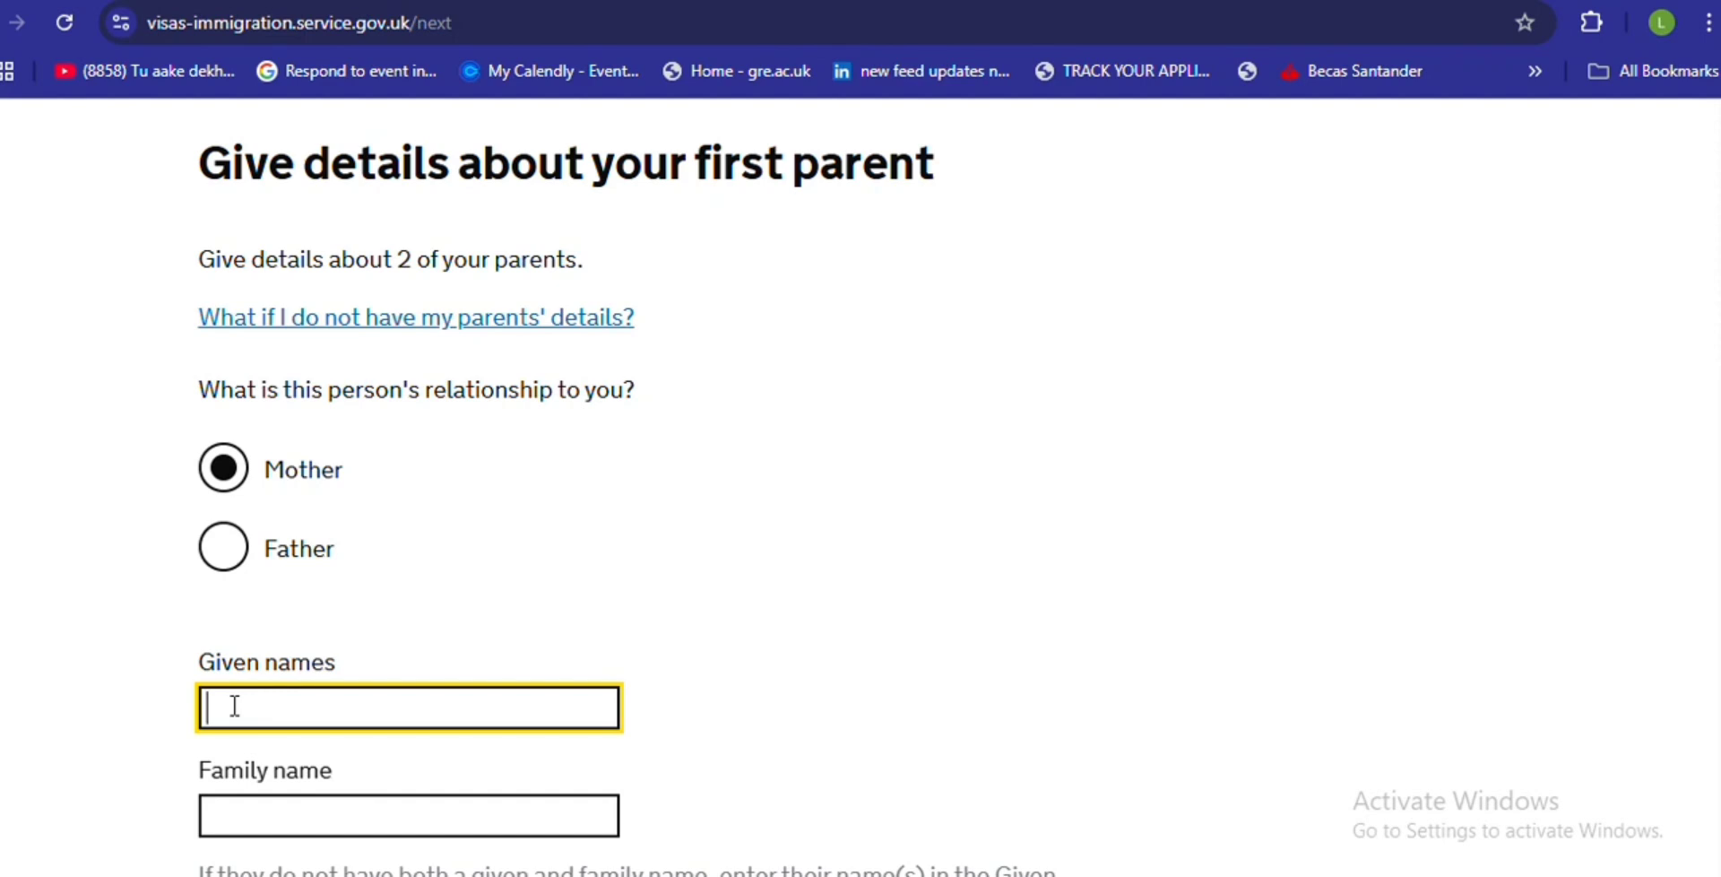
text(AAAAA)
click(261, 807)
text(JJJKKKK)
click(288, 702)
key(ctrl+a)
key(BackSpace)
click(314, 807)
key(BackSpace)
key(BackSpace)
key(BackSpace)
key(BackSpace)
key(BackSpace)
key(BackSpace)
key(BackSpace)
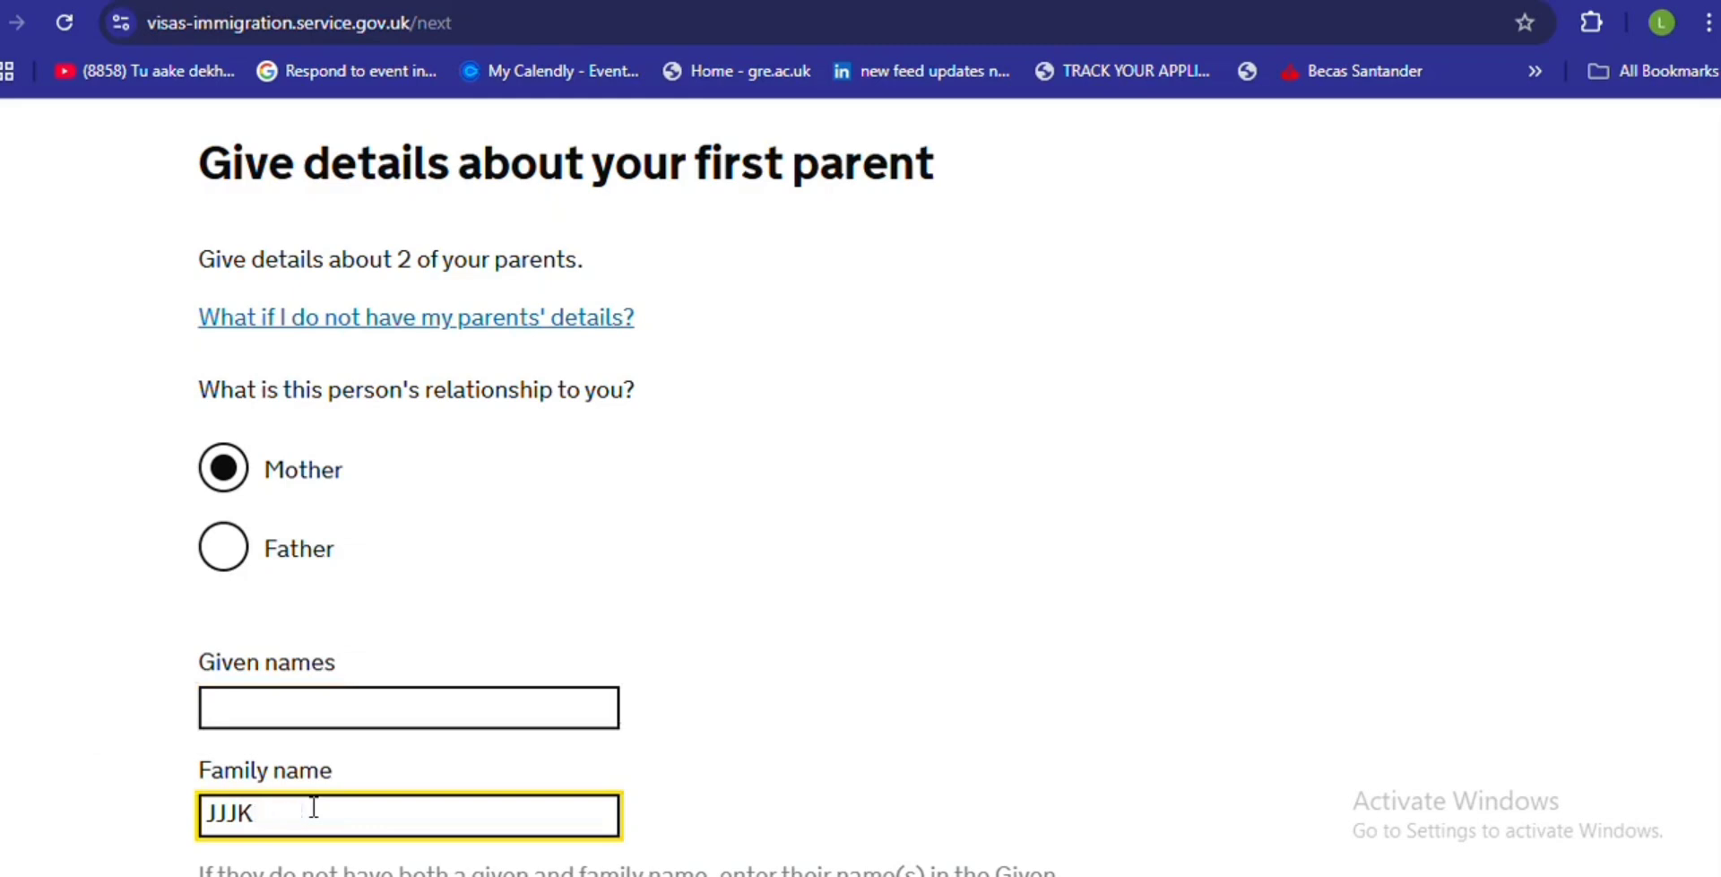
click(272, 709)
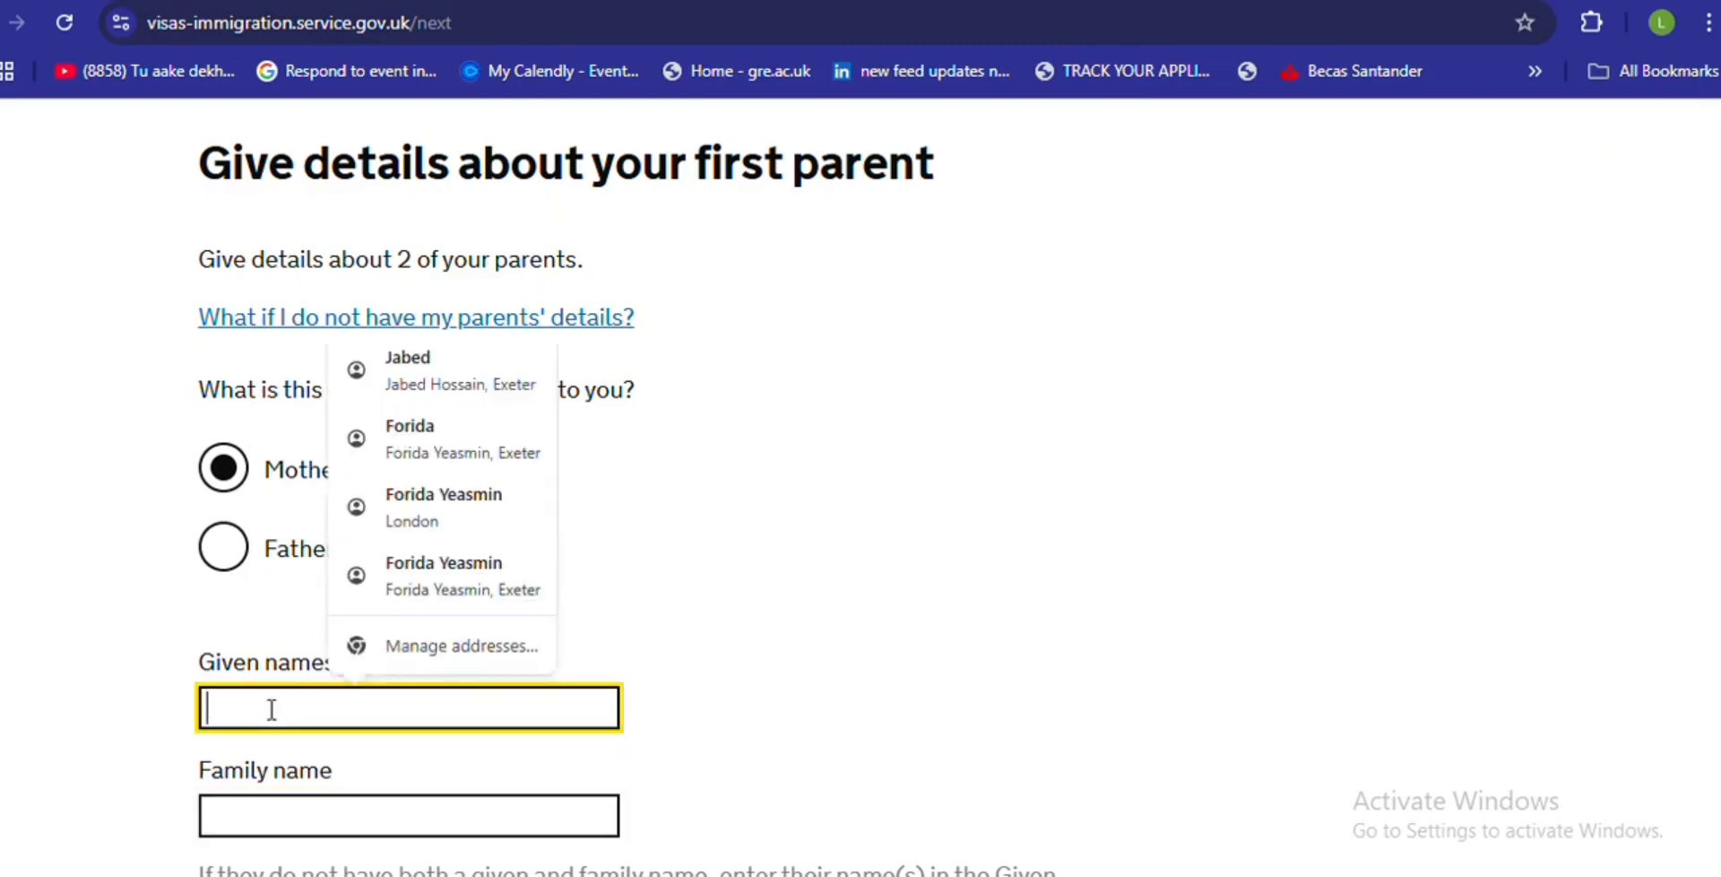
text(FIS)
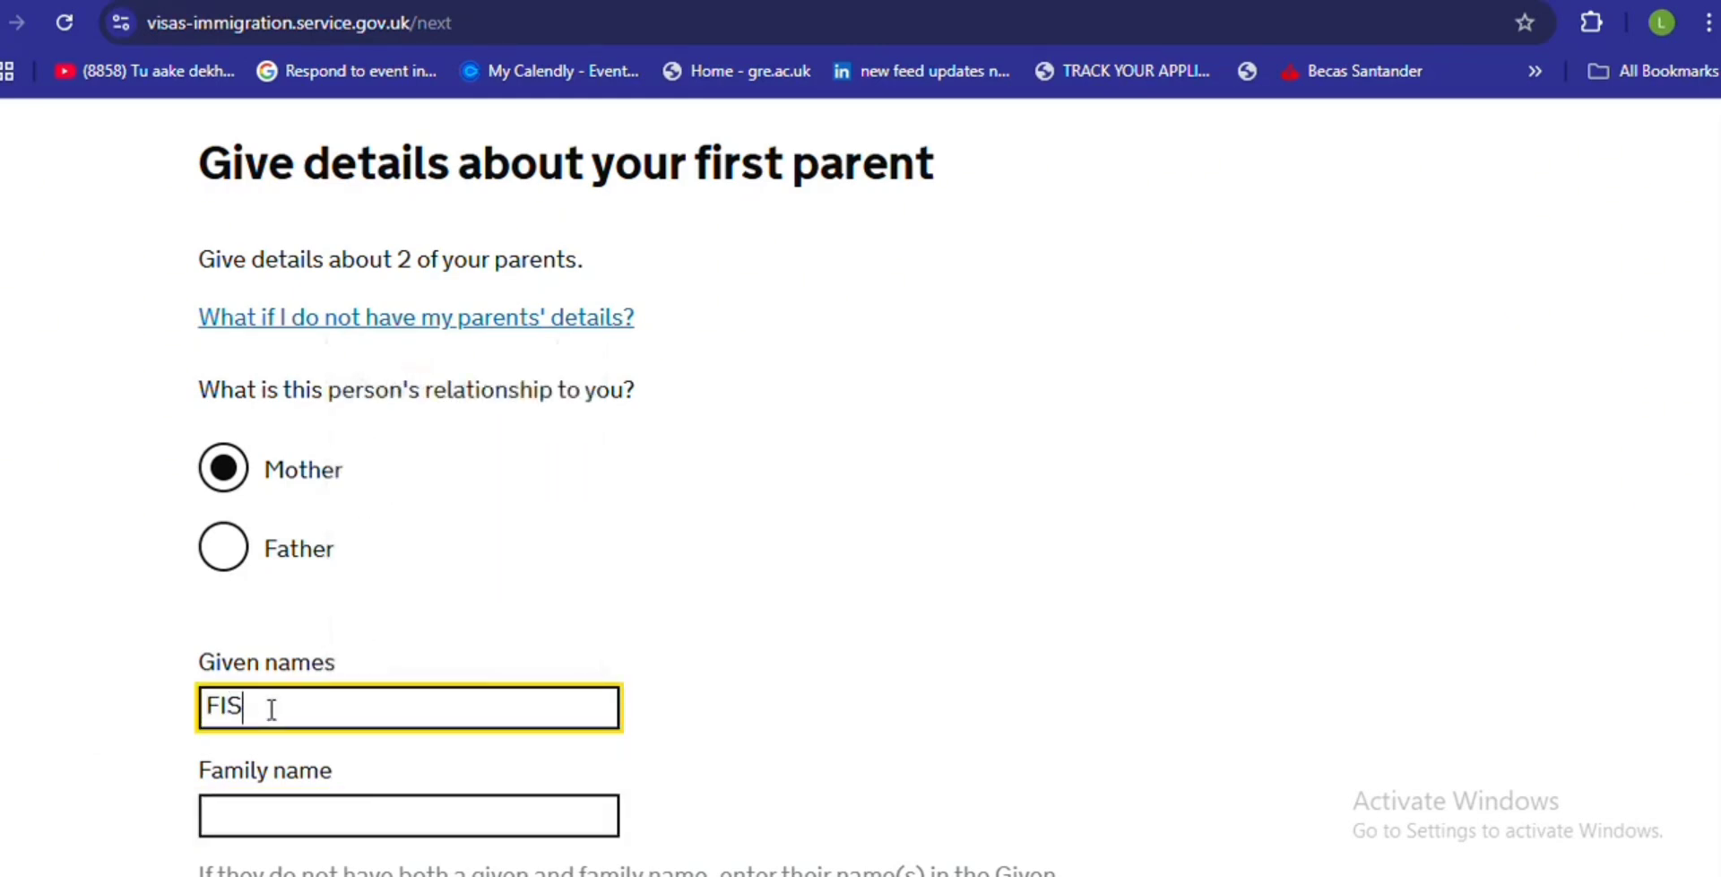
key(BackSpace)
text(RST NAMES)
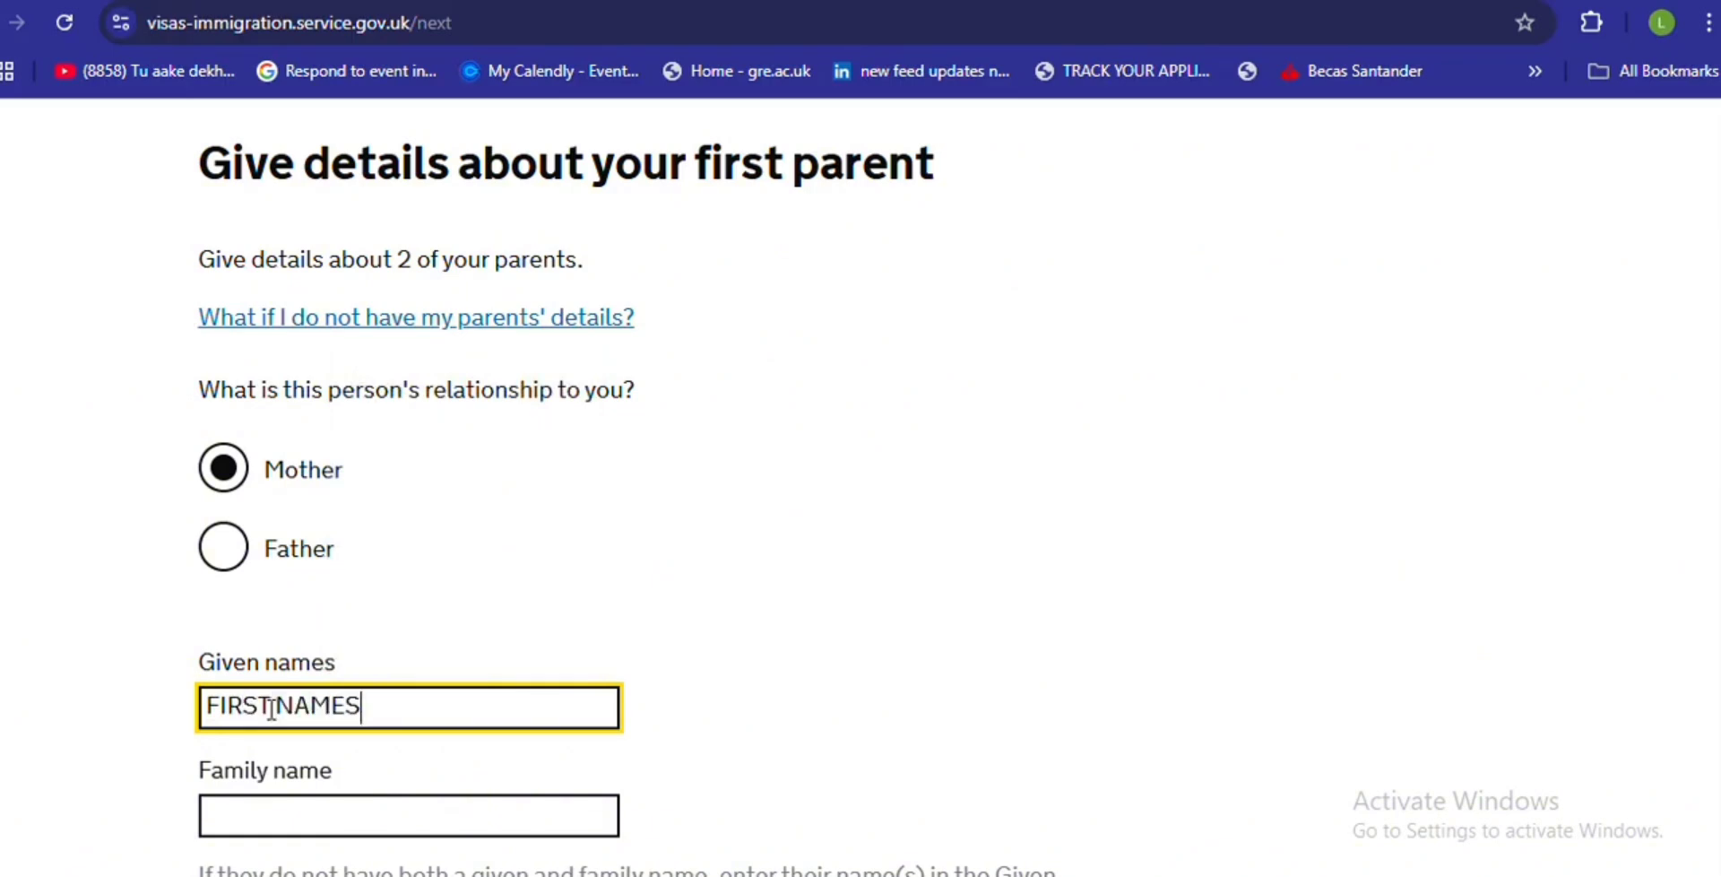
click(266, 818)
text(S)
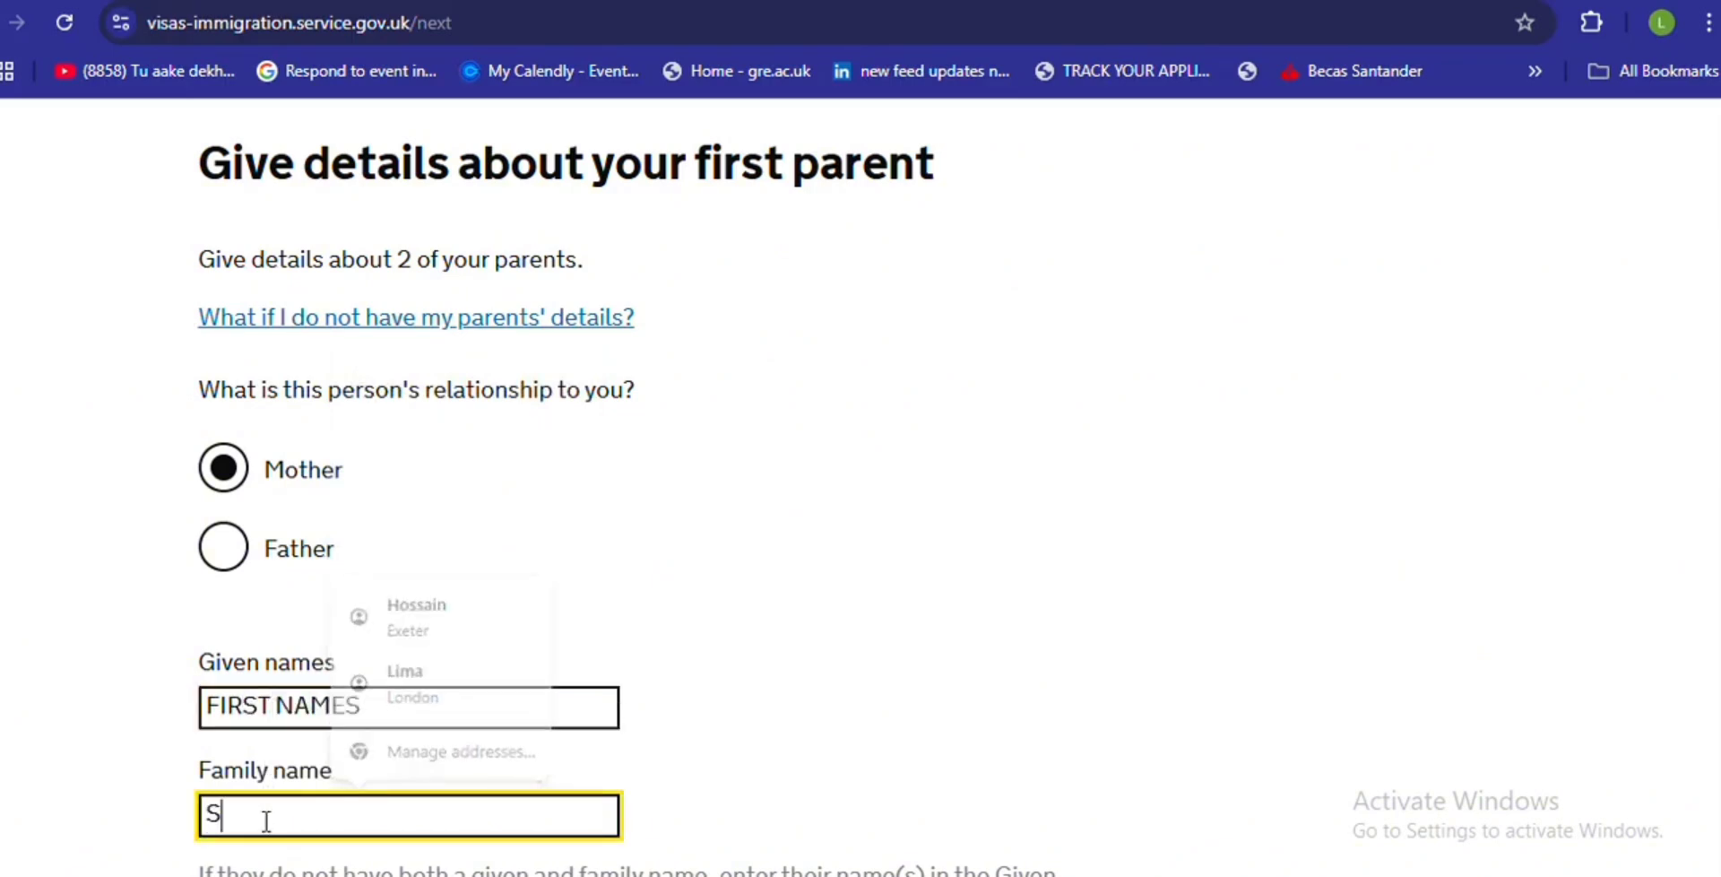
text(URNAMES)
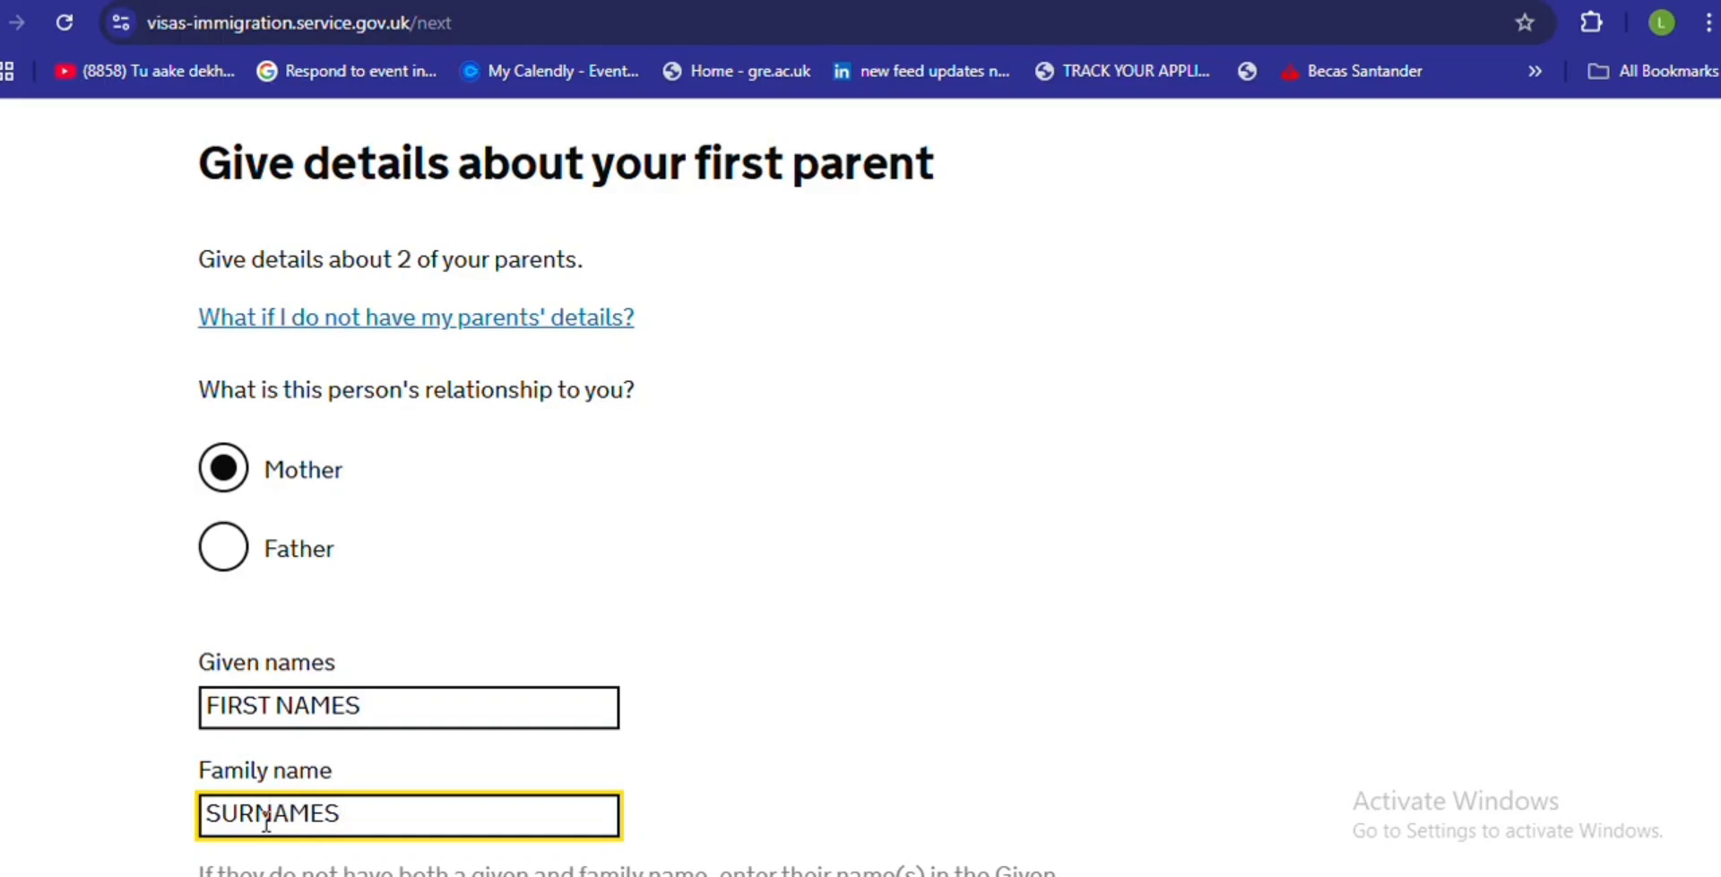
- Enter the mother's date of birth as 00 00 0000
scroll(861, 484, down, 1)
scroll(289, 357, down, 7)
click(232, 335)
text(00)
click(287, 332)
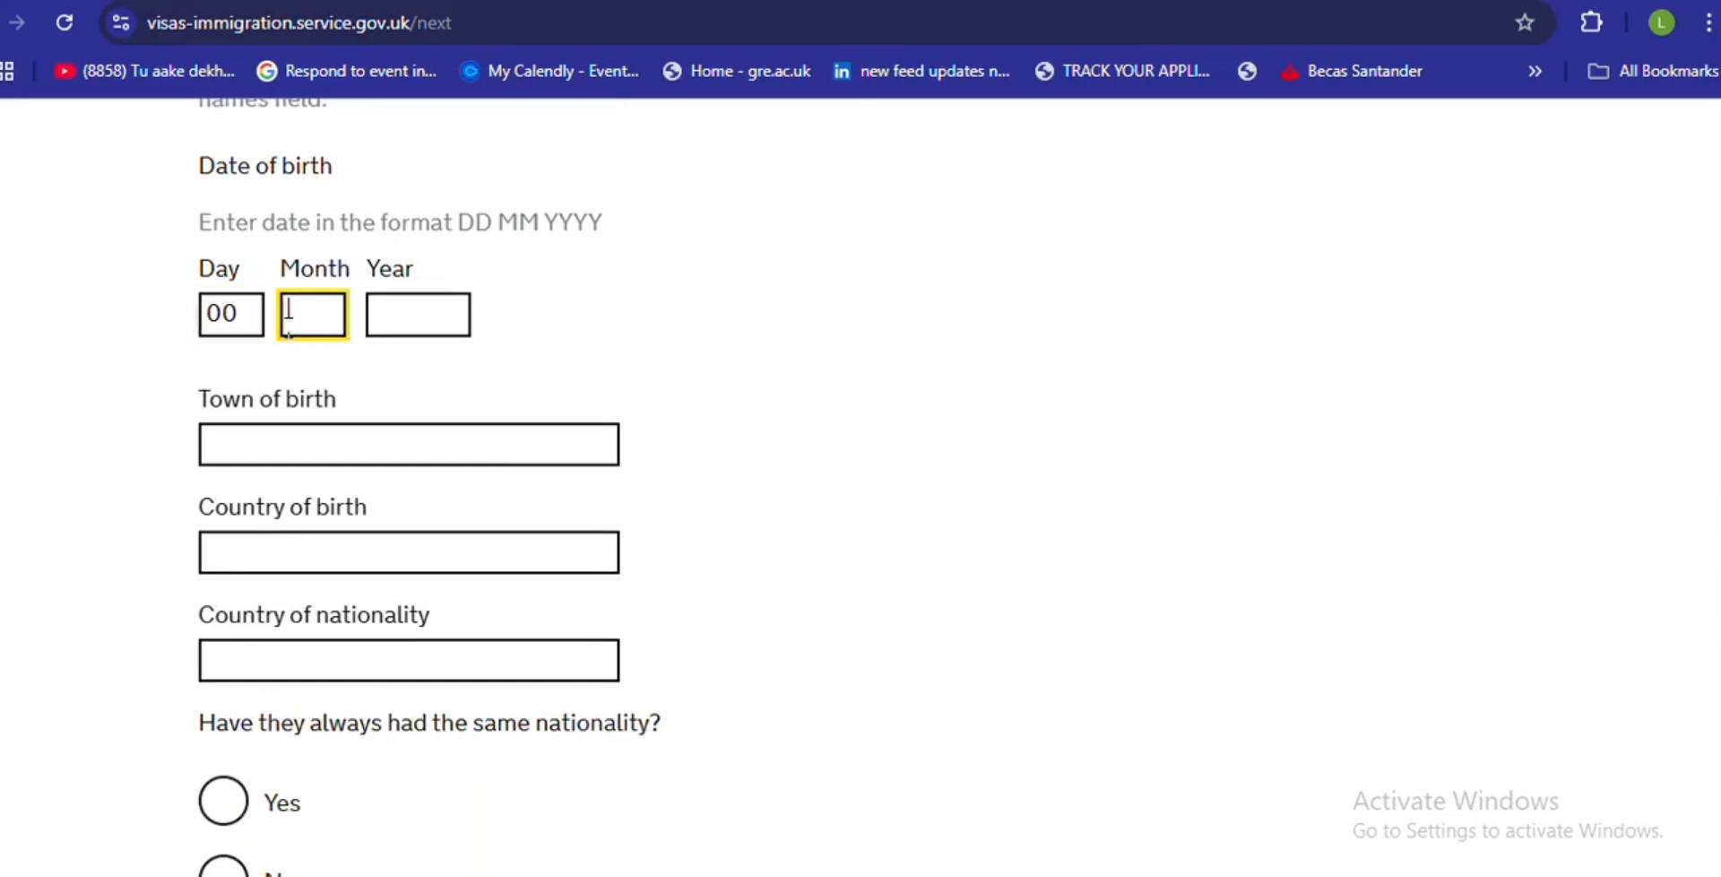
text(00)
click(406, 318)
text(0000)
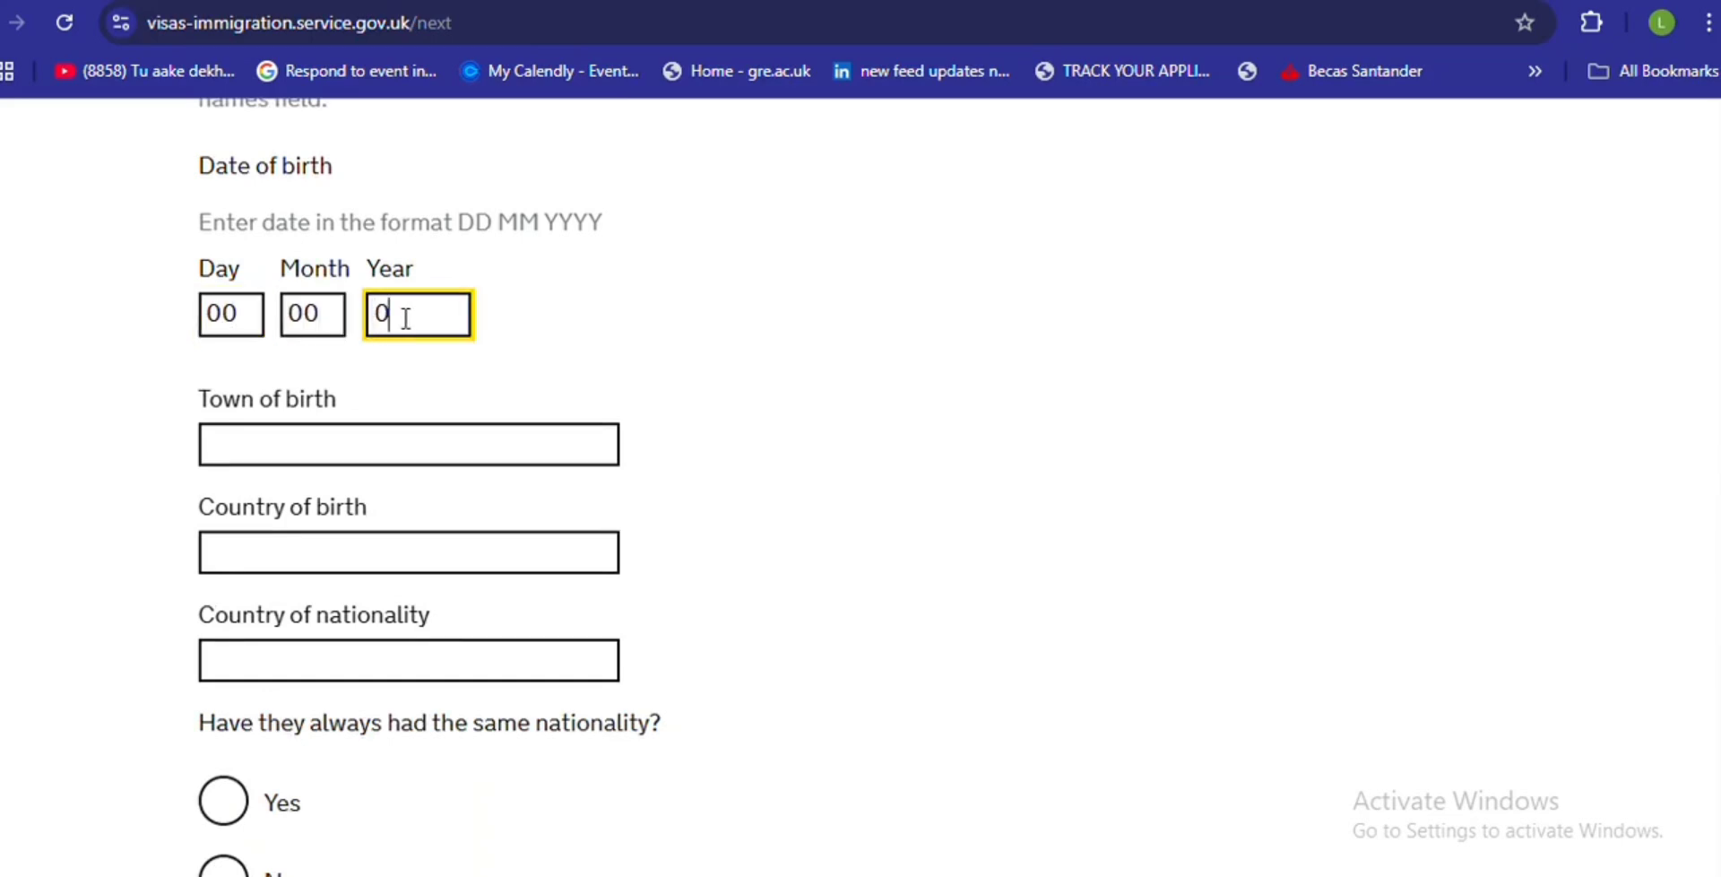
- Fill in town of birth 'CITY', country of birth 'COUNTRY' and nationality 'COUNTRY'
click(311, 449)
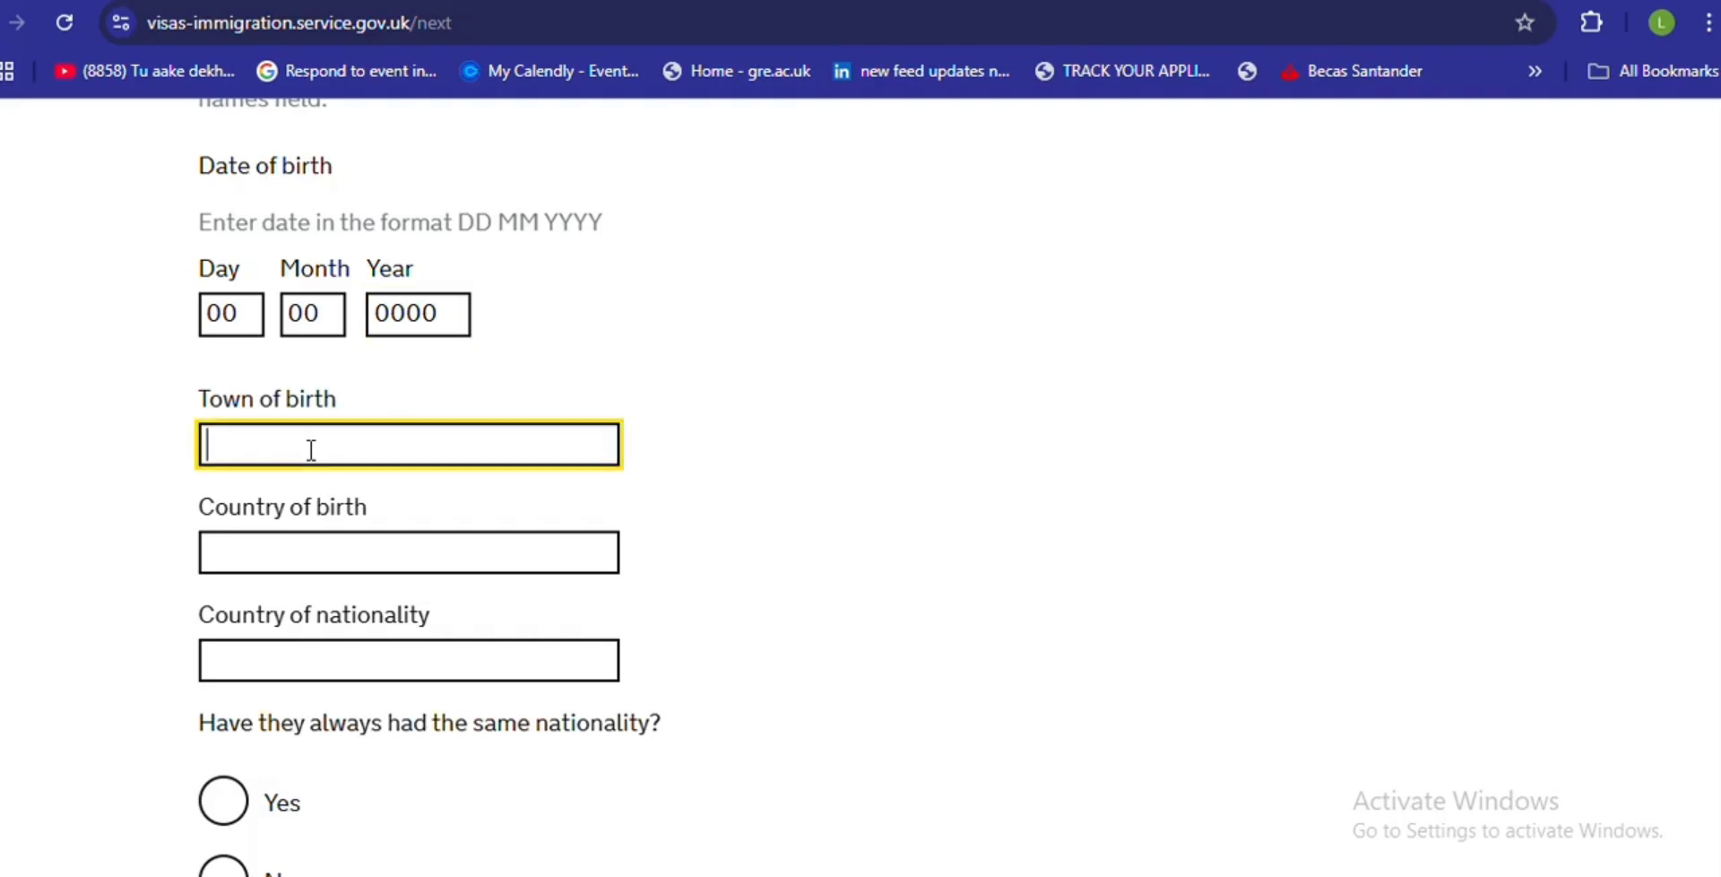
text(CITY)
click(319, 527)
click(285, 543)
text(COUNTRY)
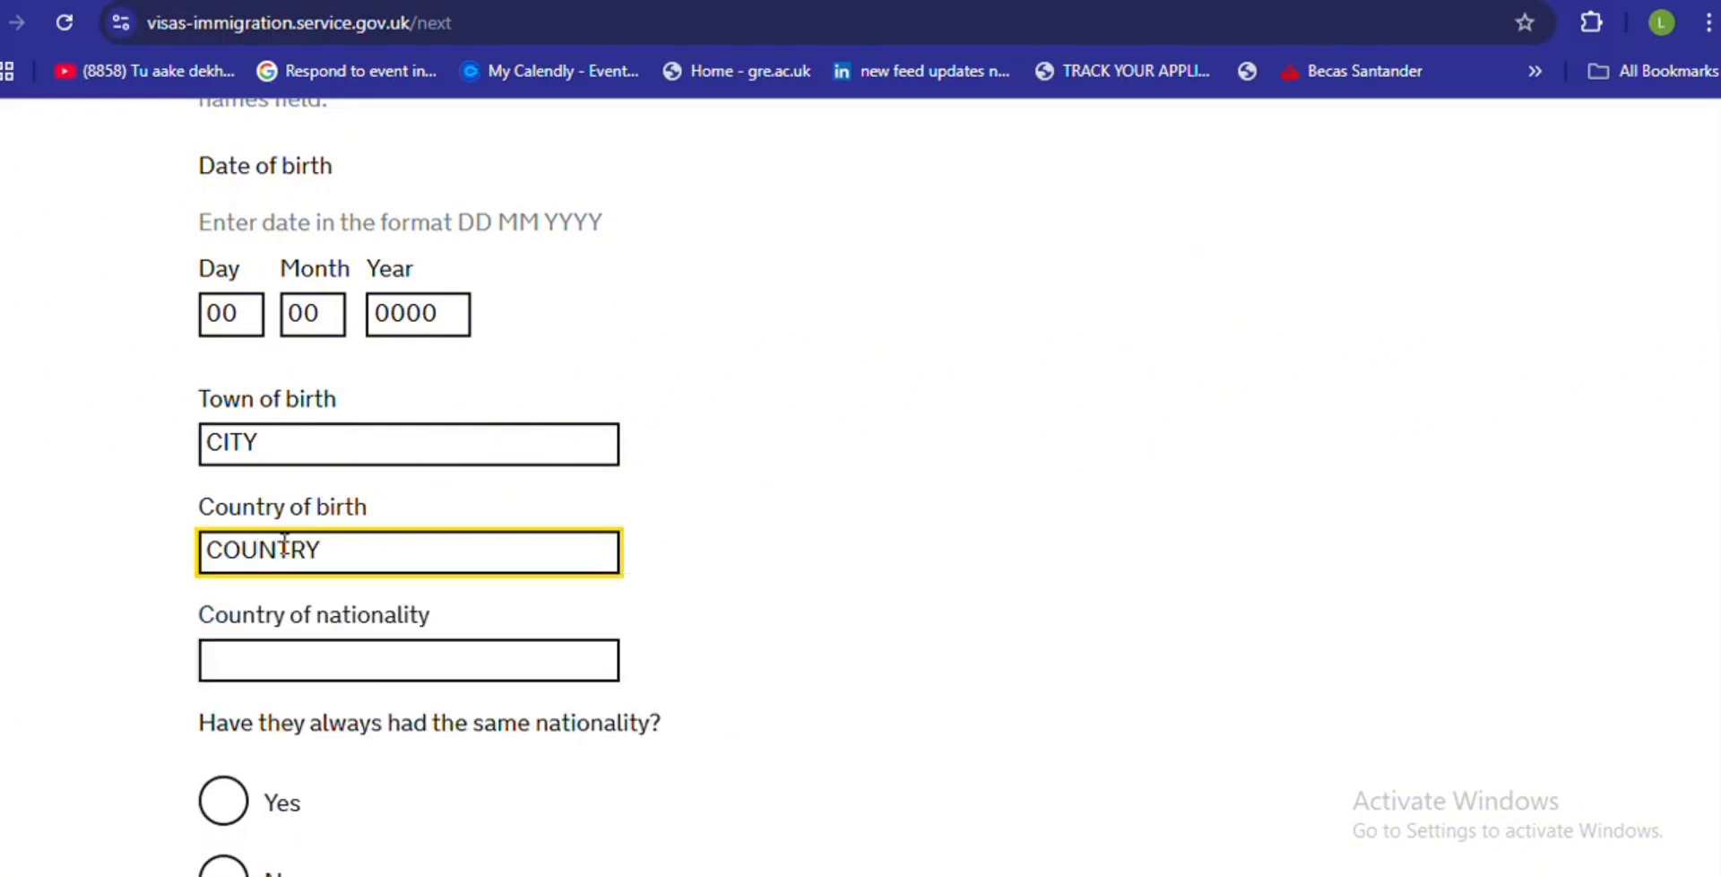
click(257, 668)
text(COUNTRY)
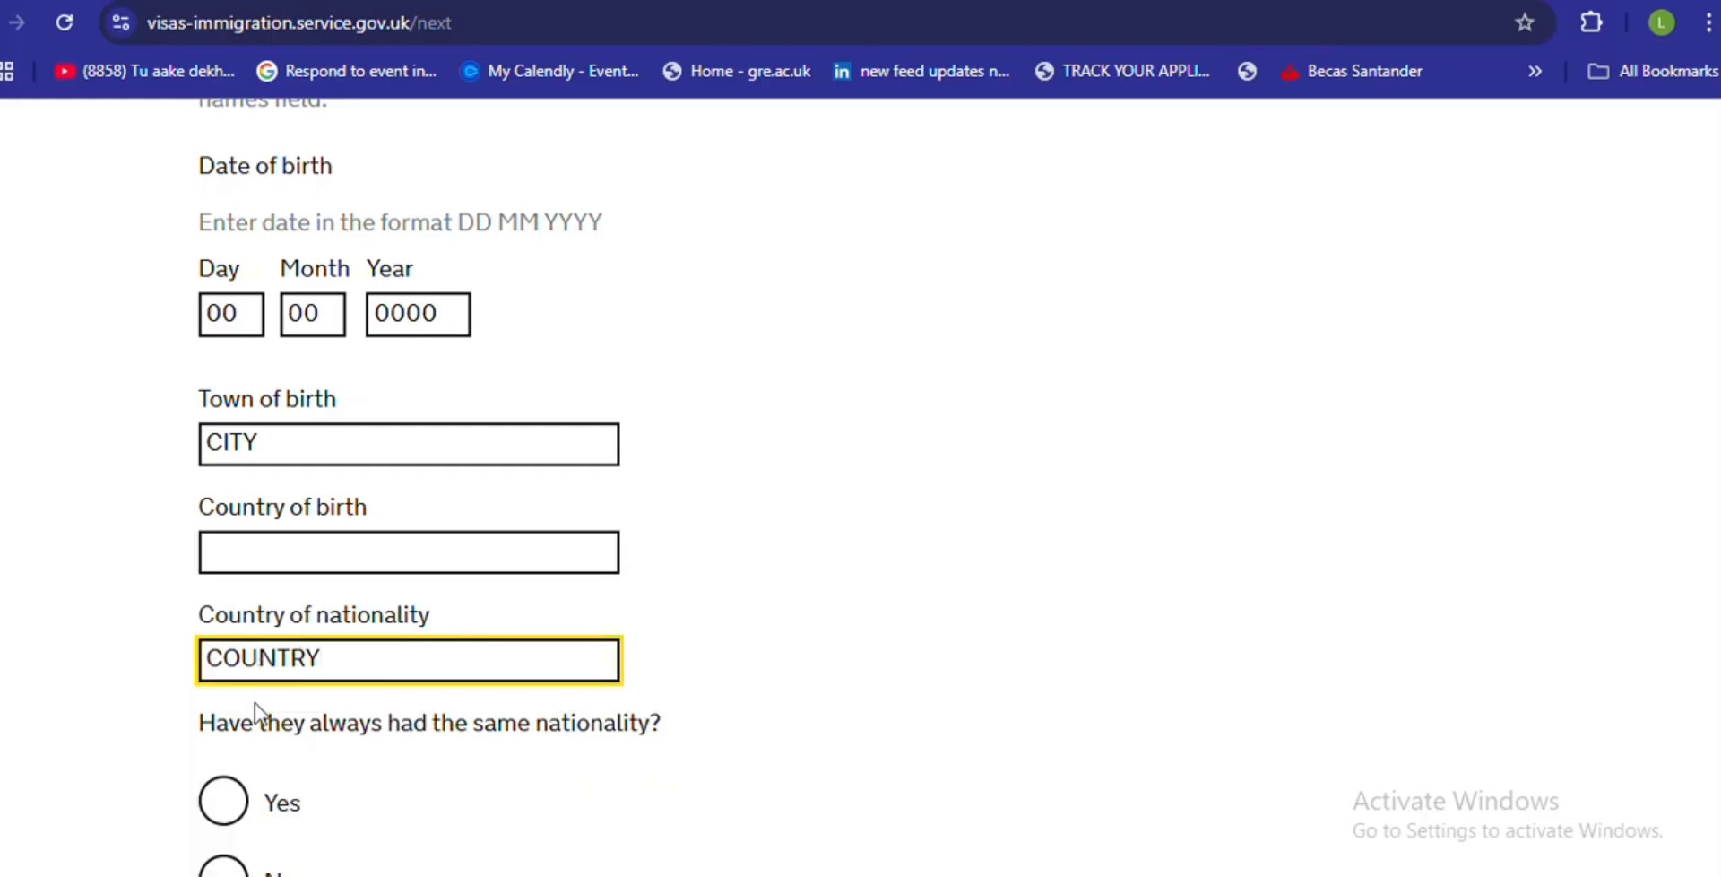
- Answer Yes to always having the same nationality and save the parent details
click(214, 804)
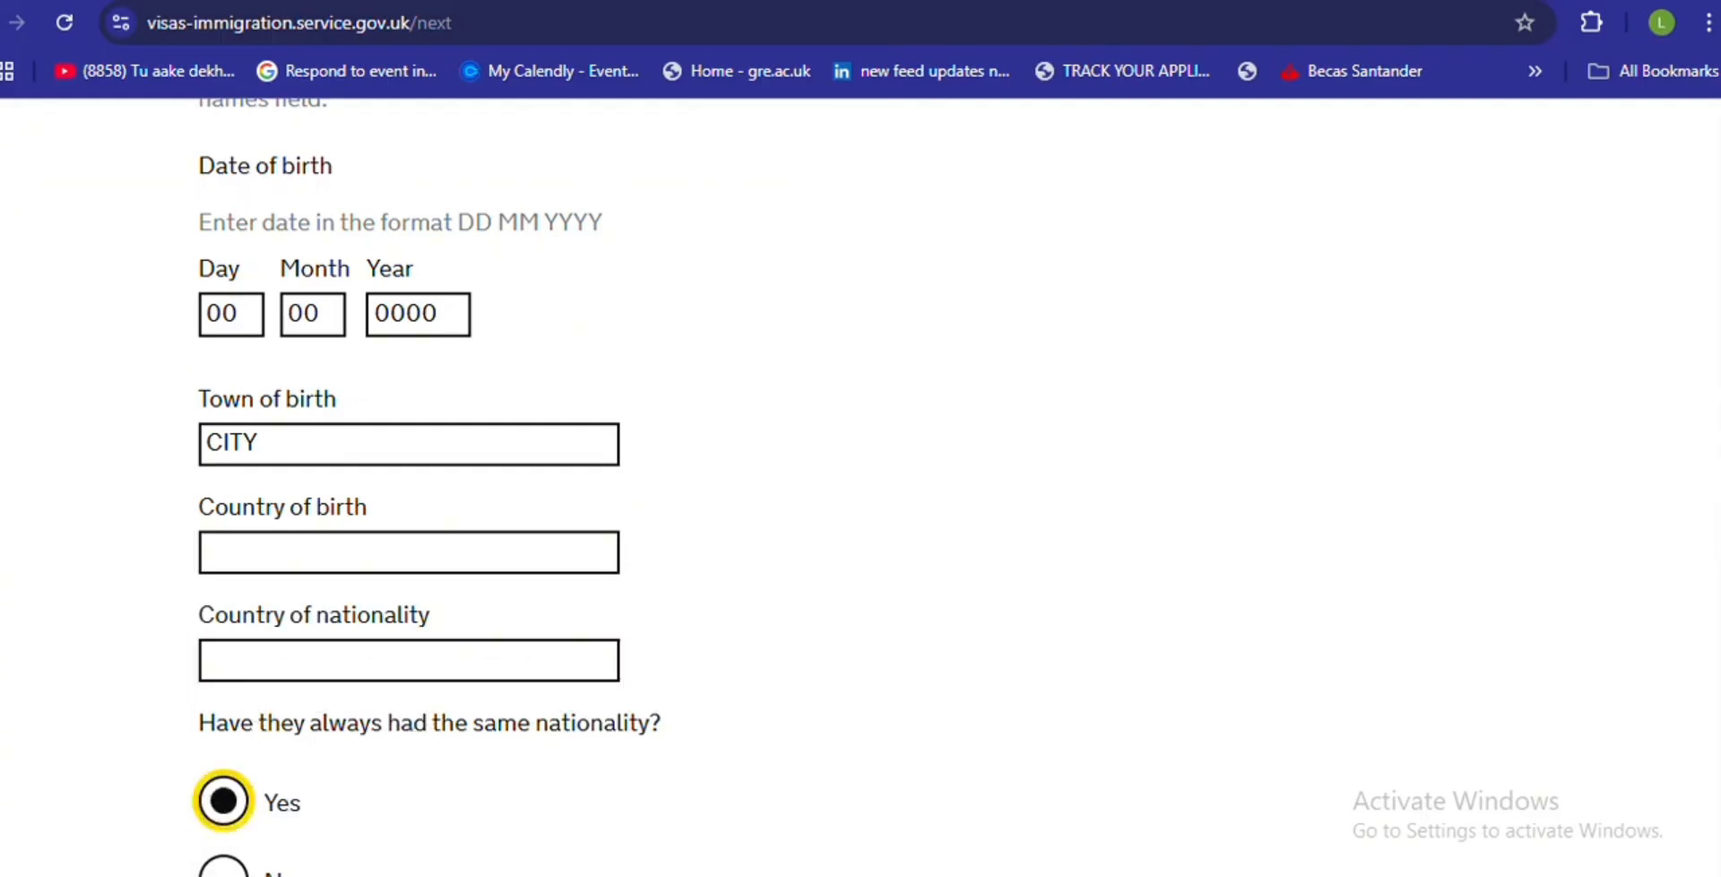
scroll(860, 479, down, 5)
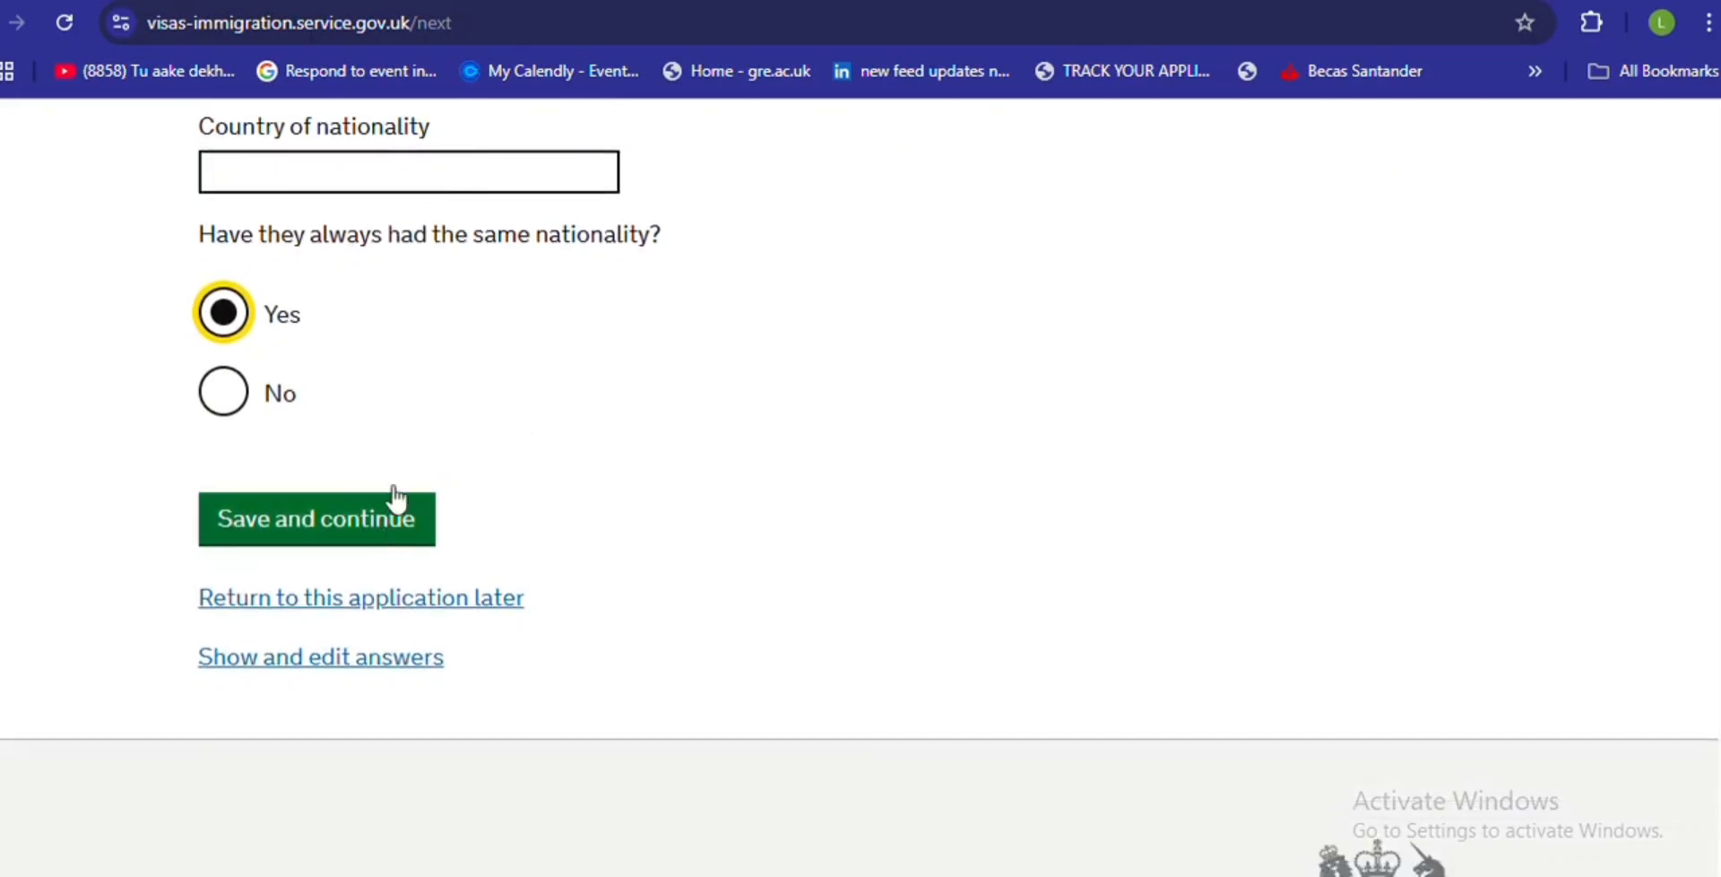
click(482, 287)
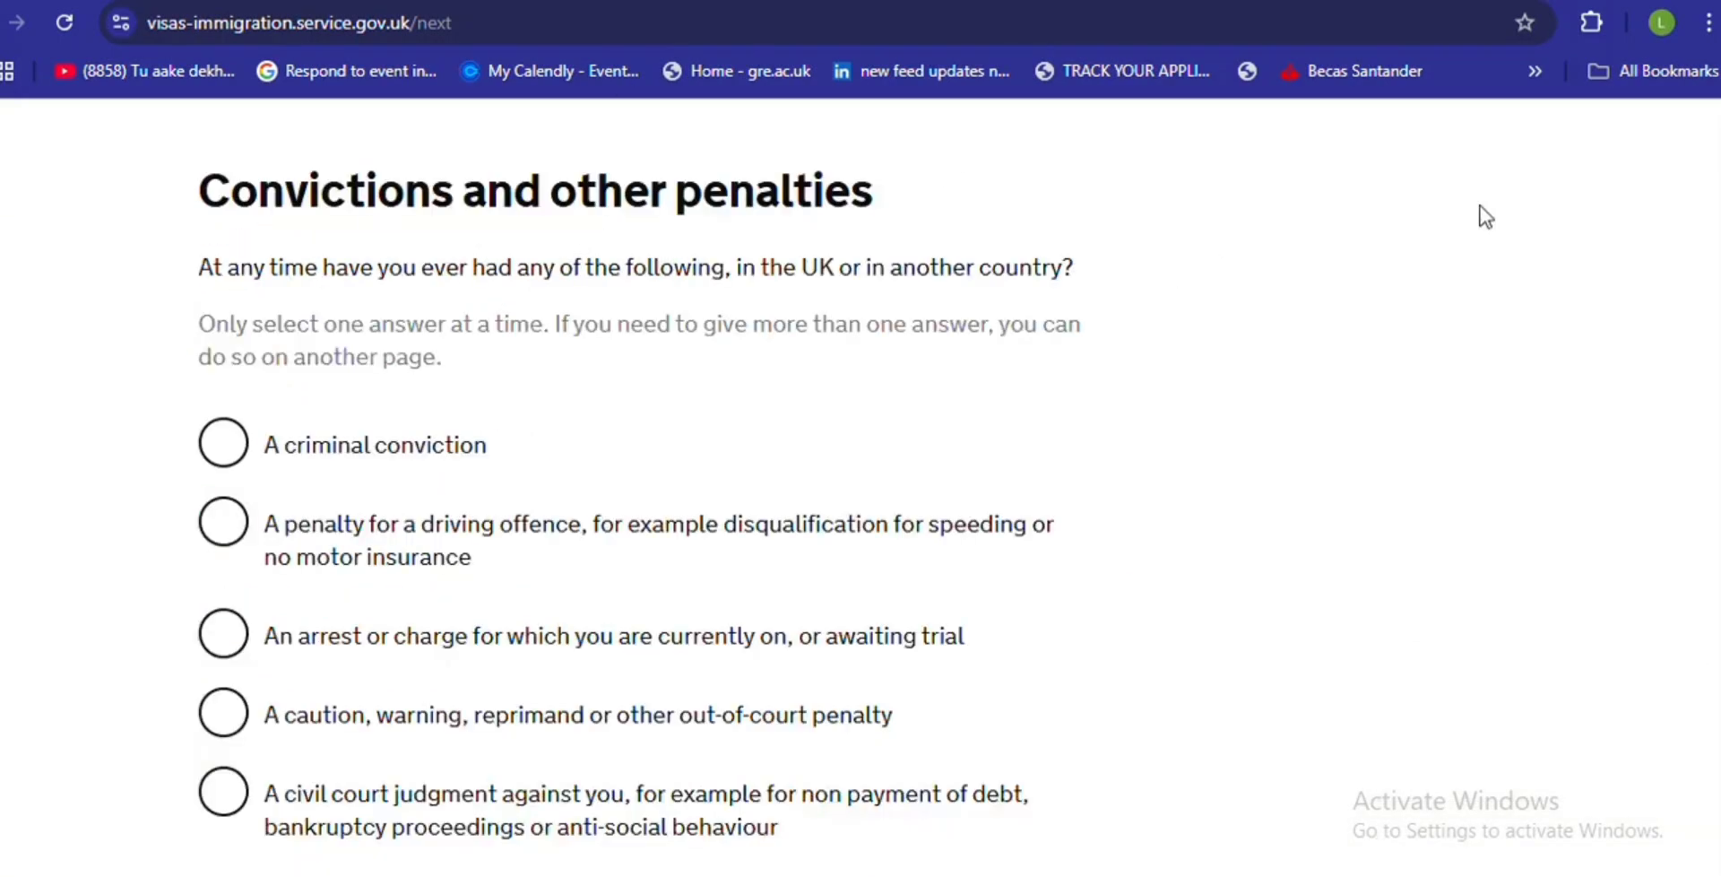
- Choose 'No, I have never had any of these' for convictions and penalties, then save
scroll(1716, 442, up, 1)
scroll(639, 484, up, 2)
scroll(639, 484, down, 4)
scroll(627, 261, down, 2)
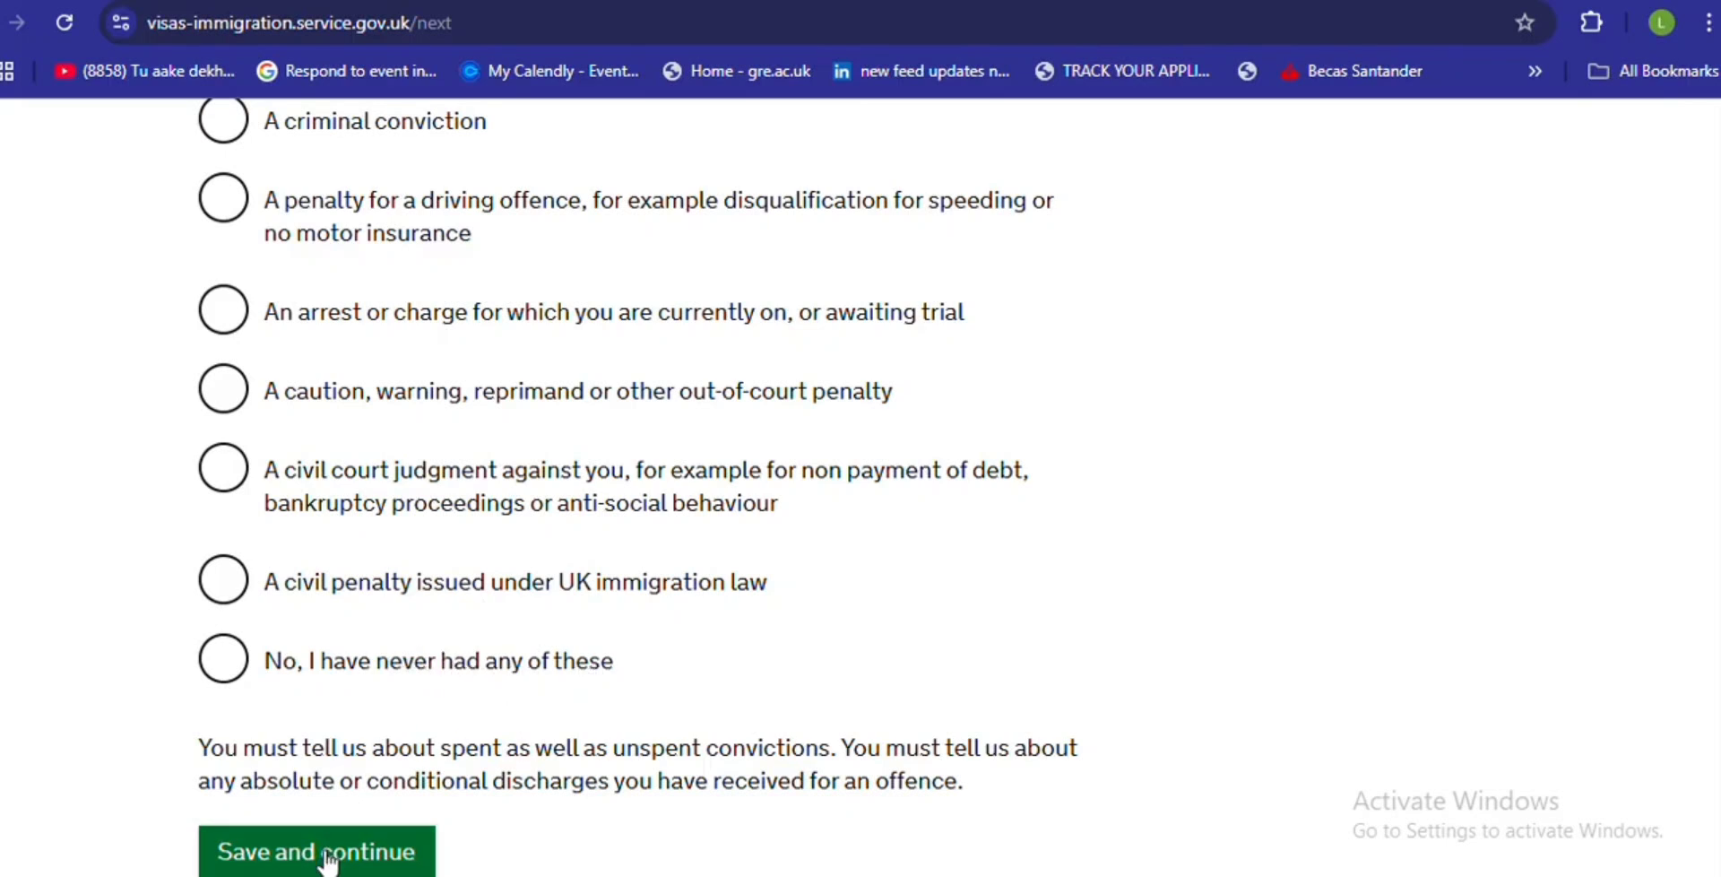
click(223, 665)
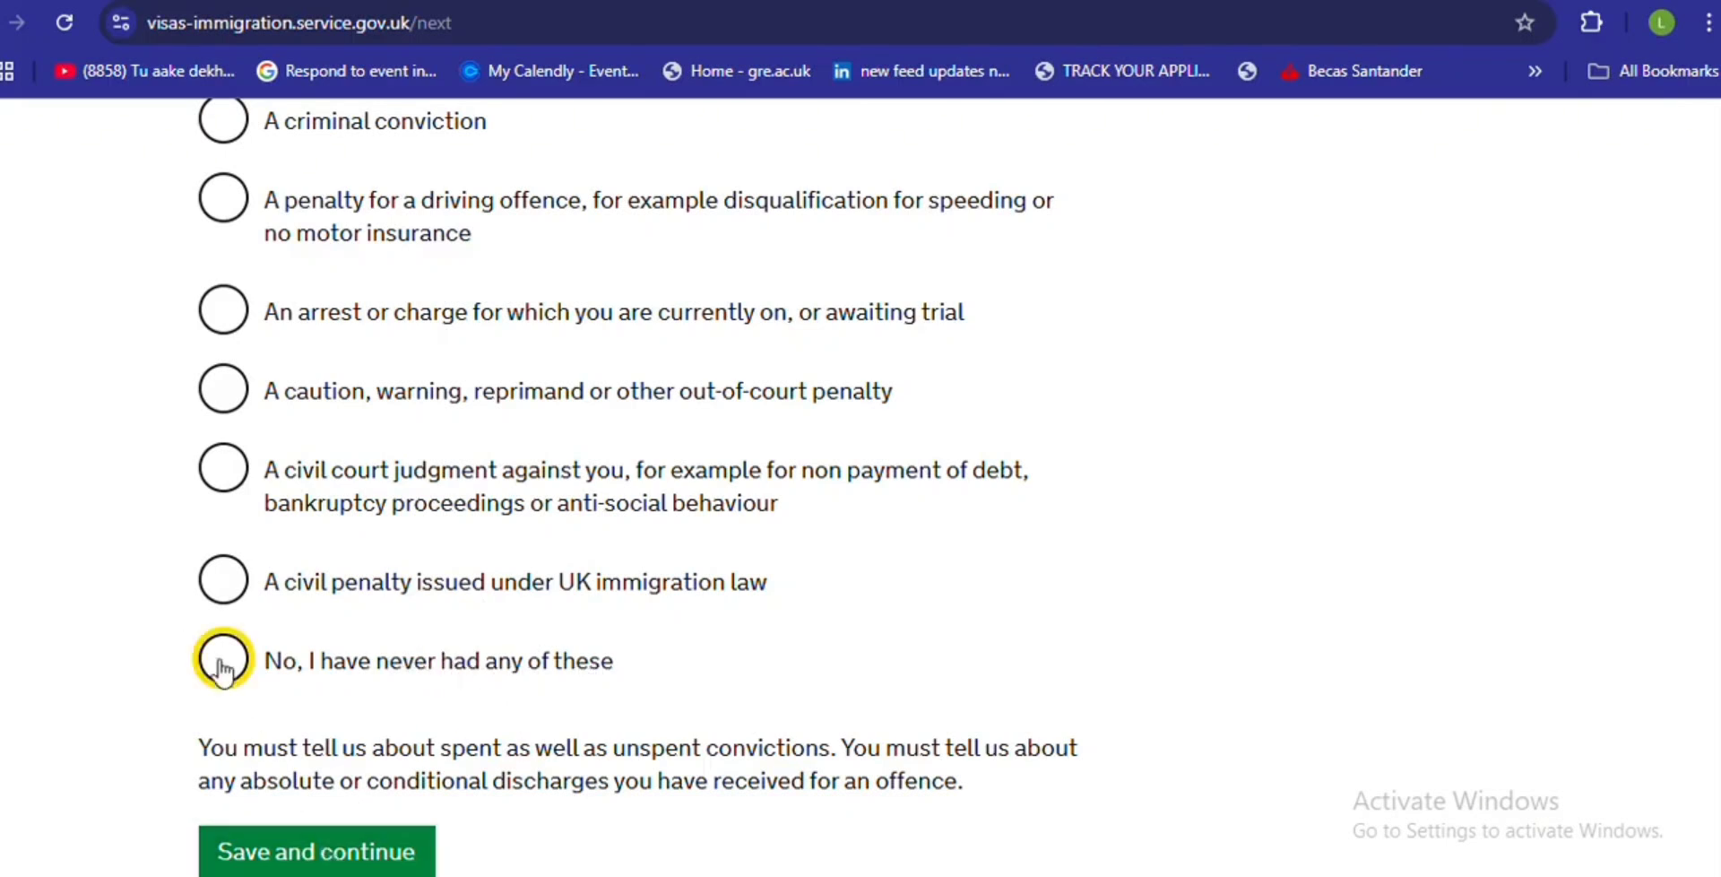
click(280, 853)
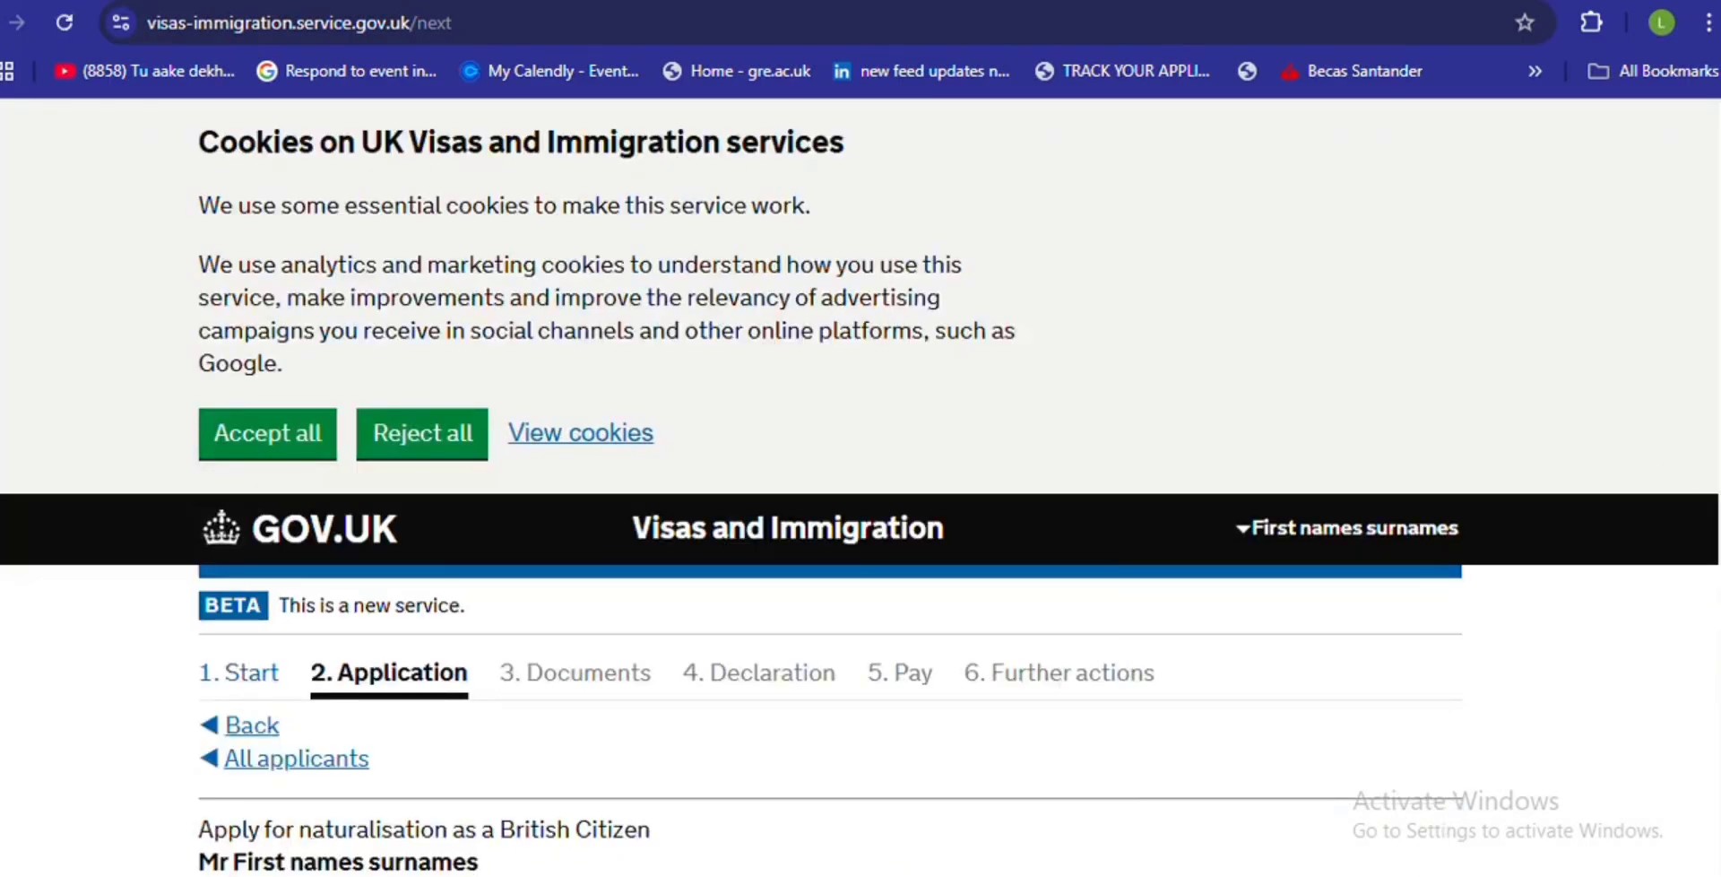
- Select No for being on the sex offenders register and save the answer
scroll(860, 484, down, 8)
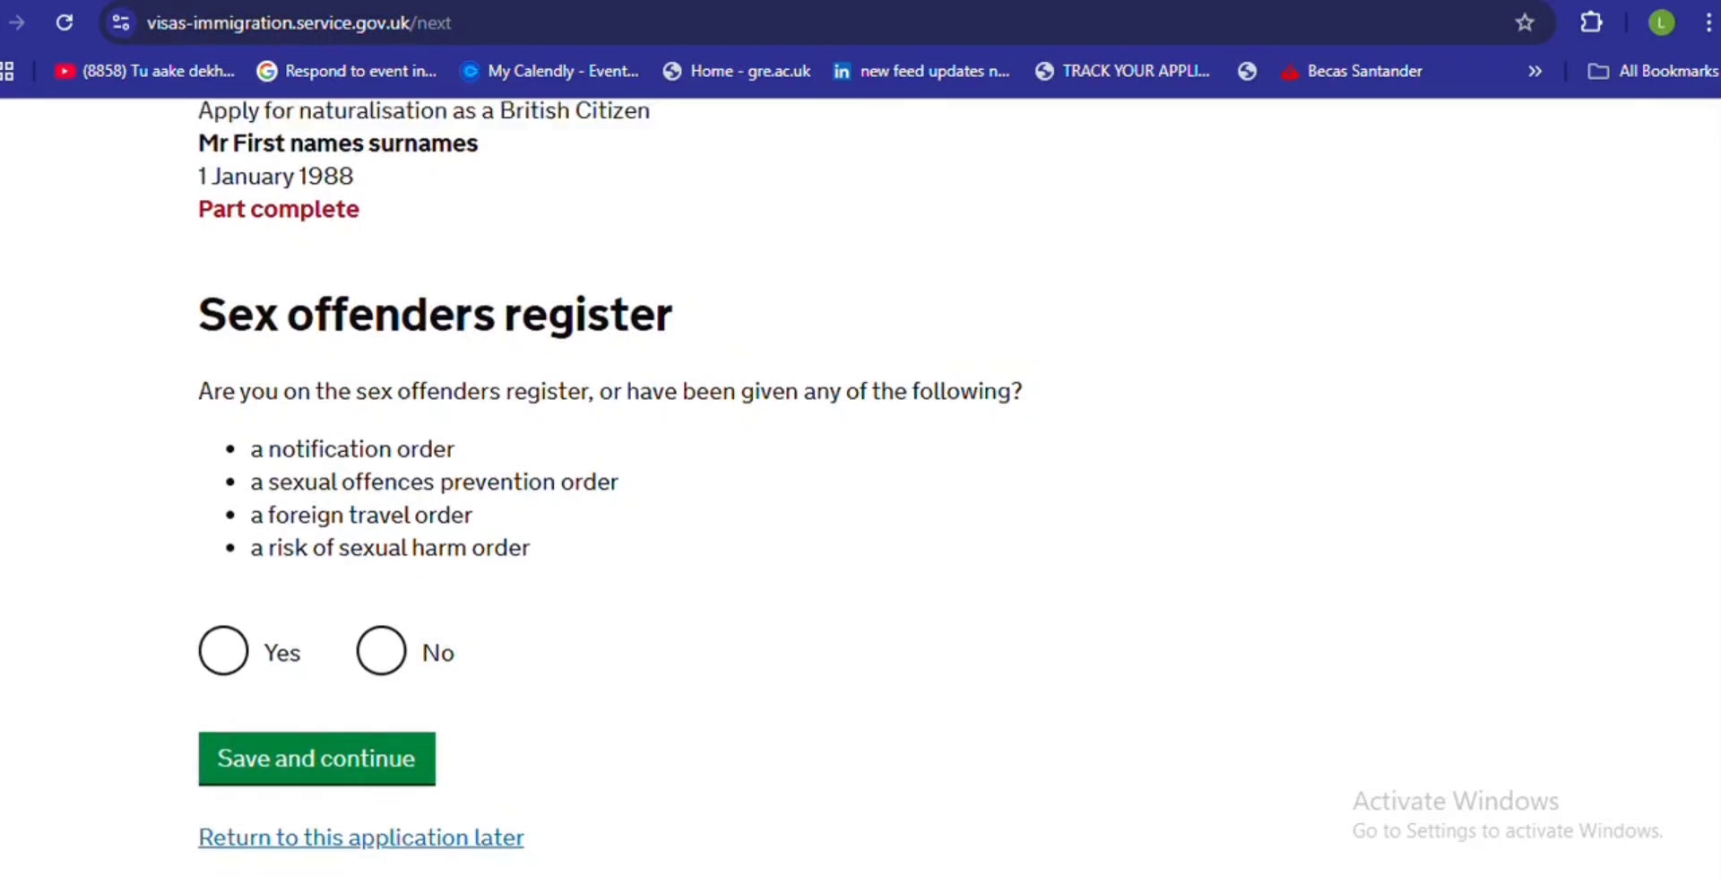
scroll(610, 484, up, 1)
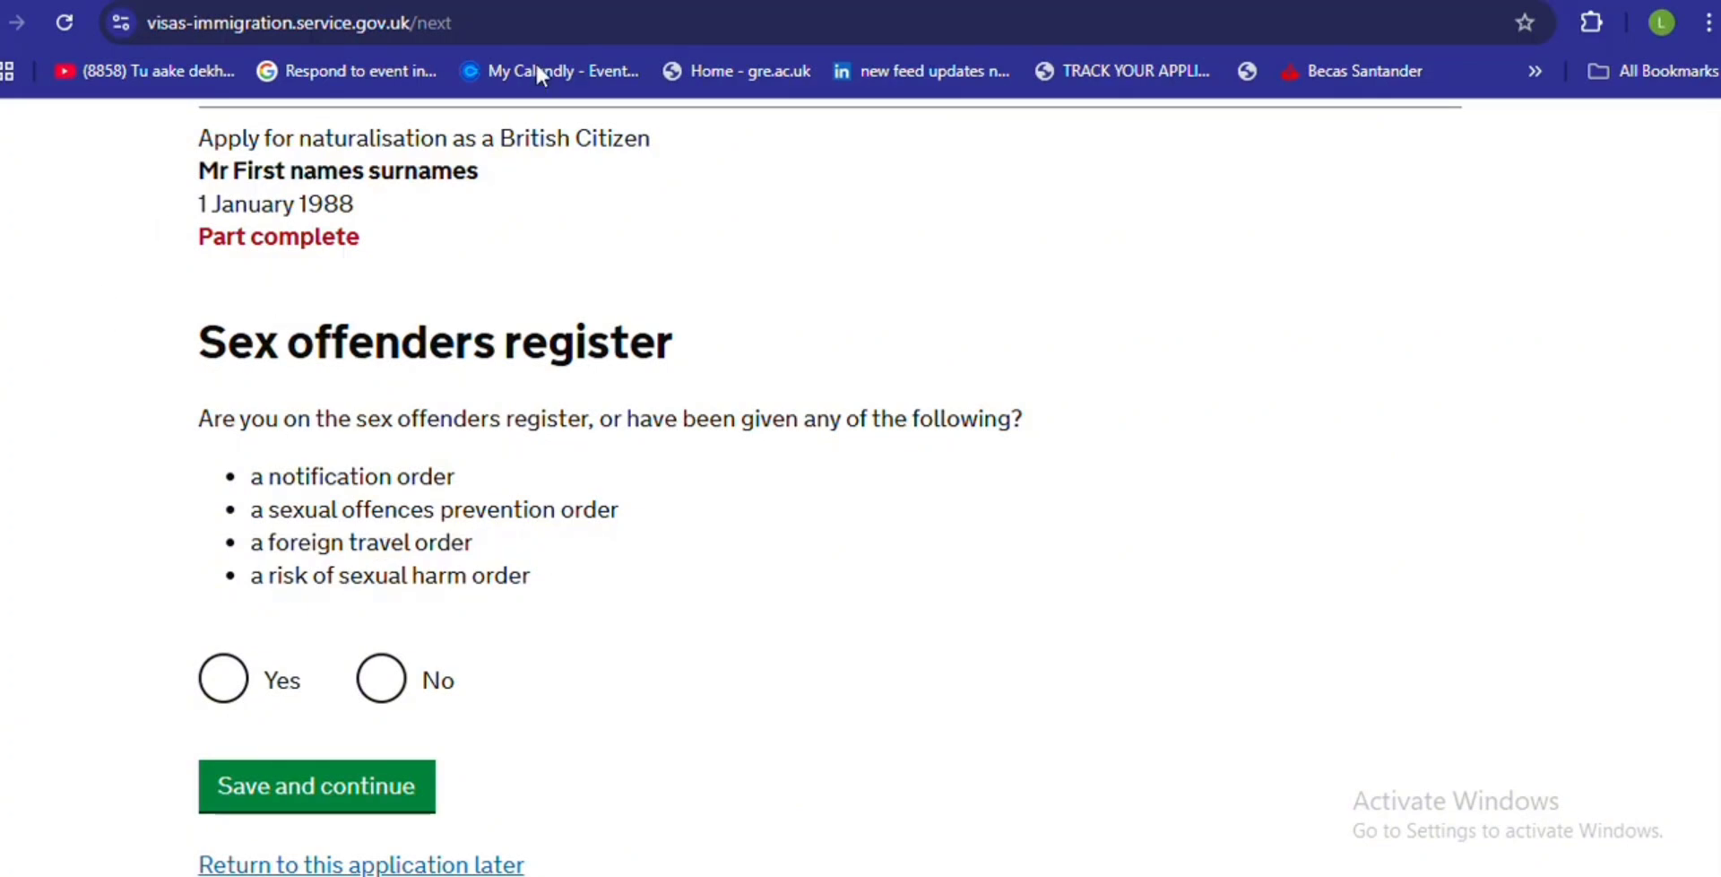
scroll(345, 444, up, 3)
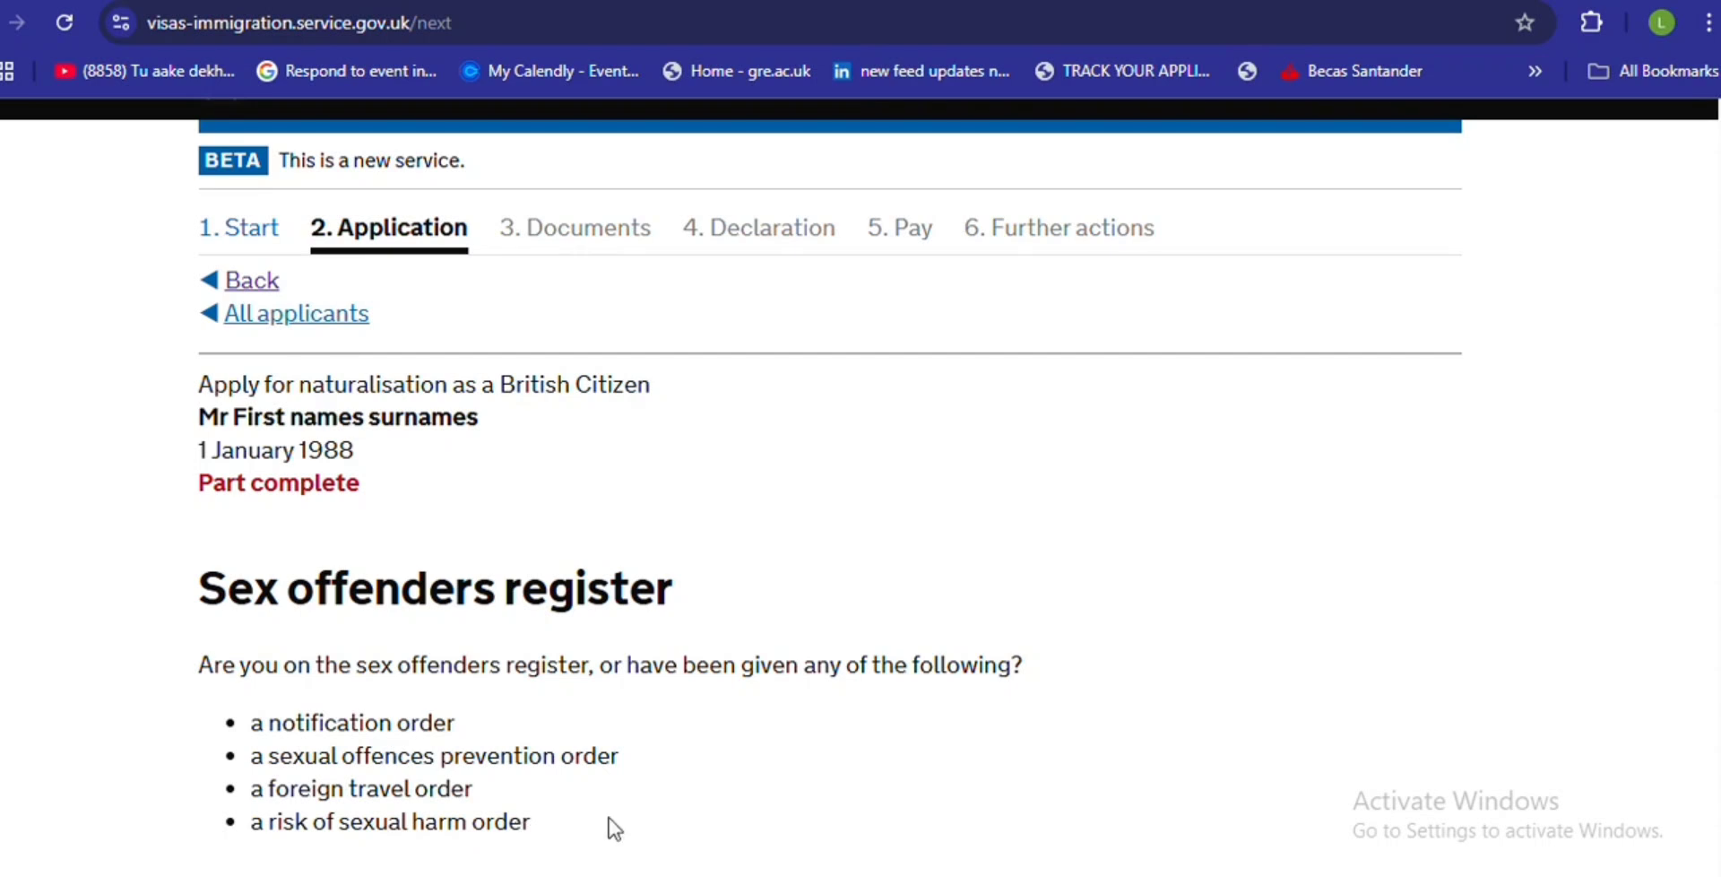
scroll(1708, 542, down, 4)
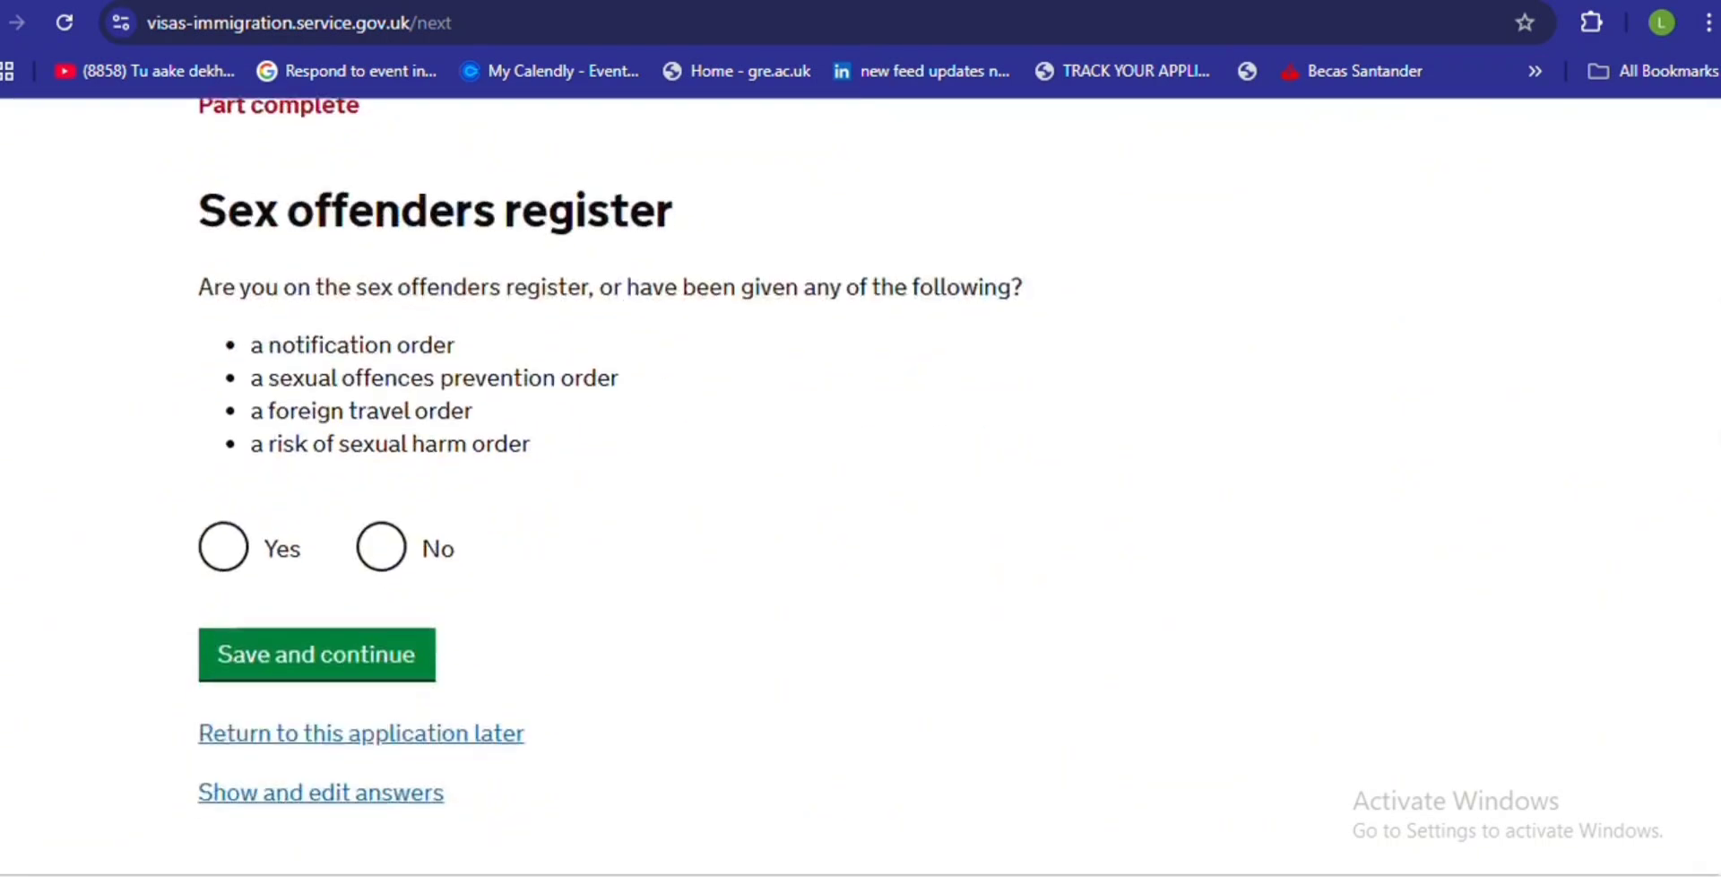
click(380, 545)
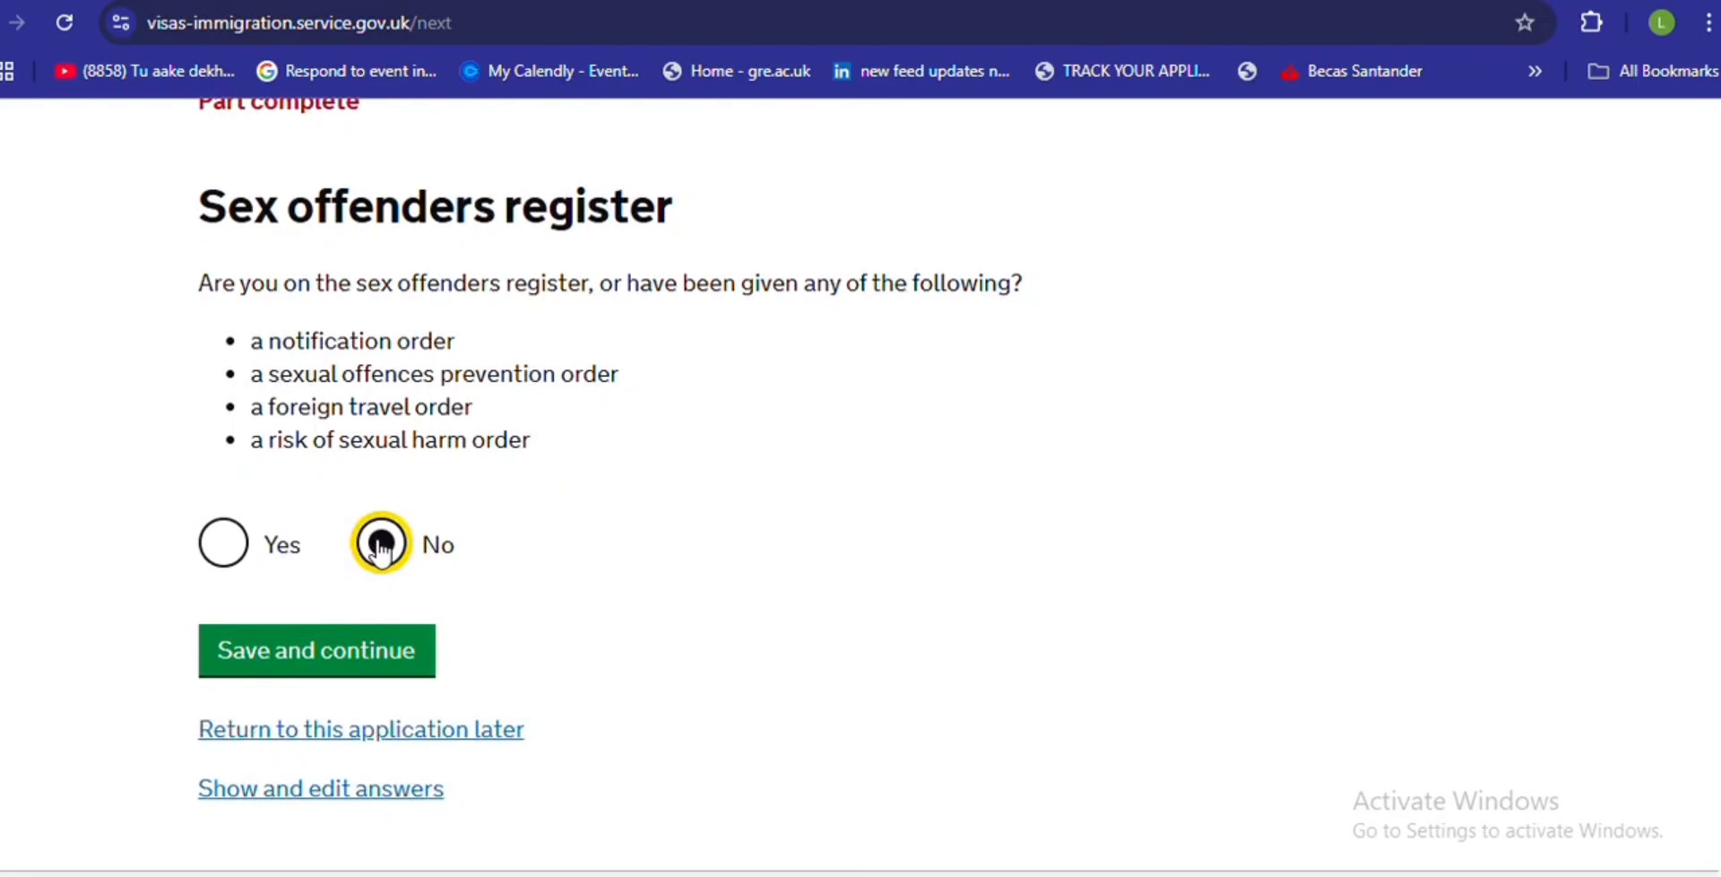
click(336, 674)
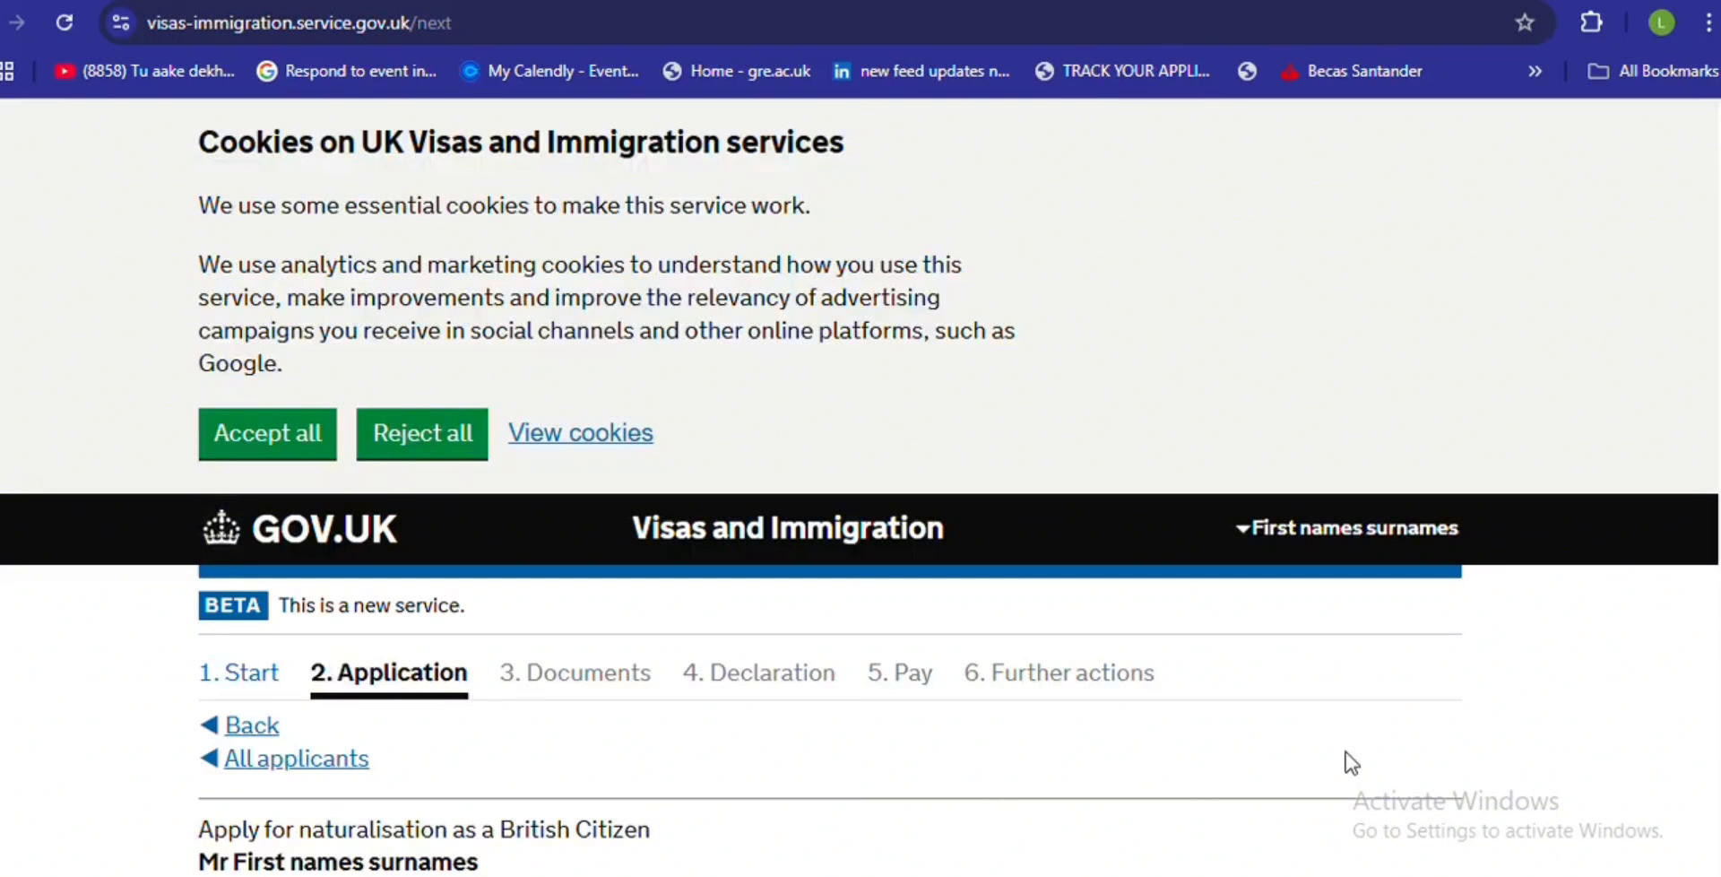
- Answer No to ever being declared bankrupt and save
scroll(1689, 630, down, 8)
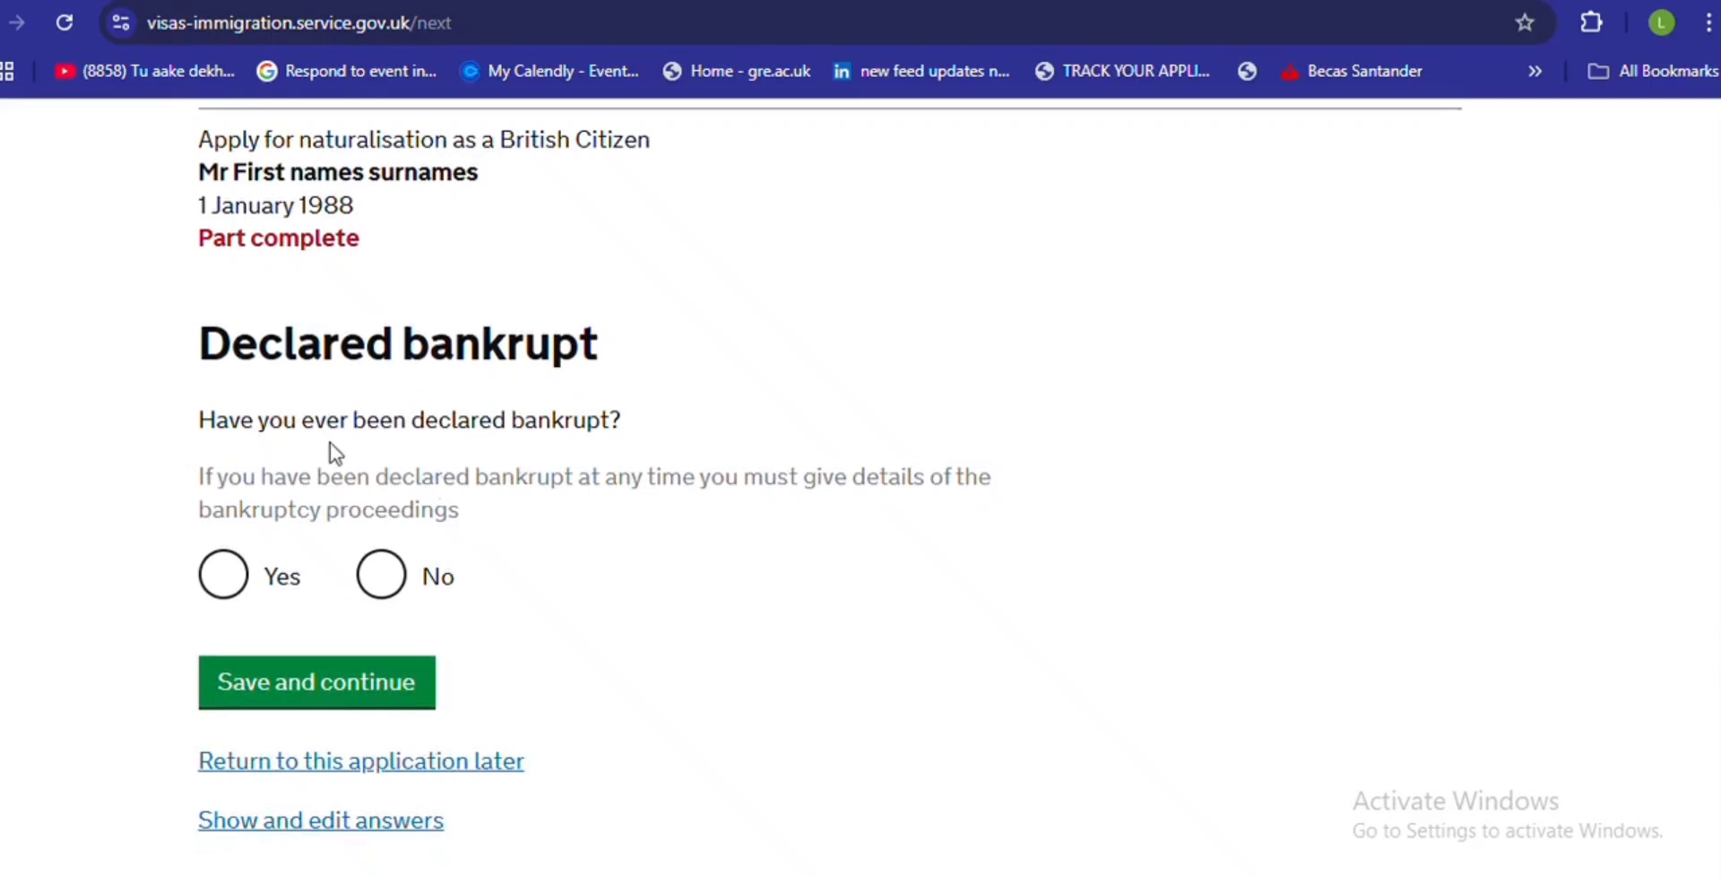
click(393, 571)
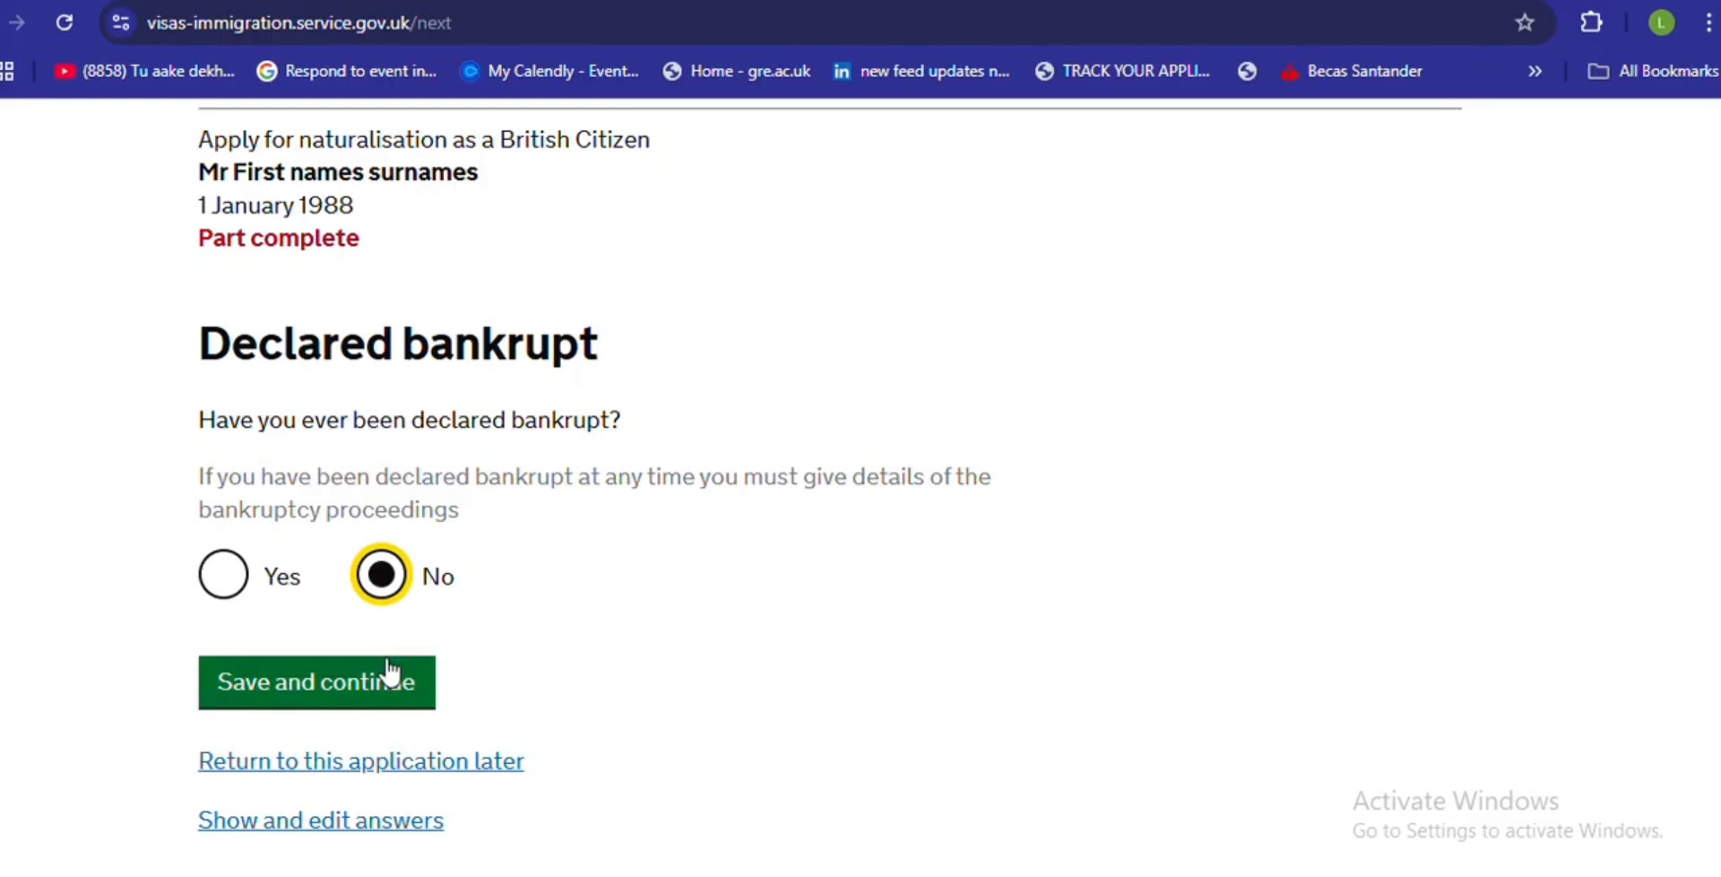
click(347, 701)
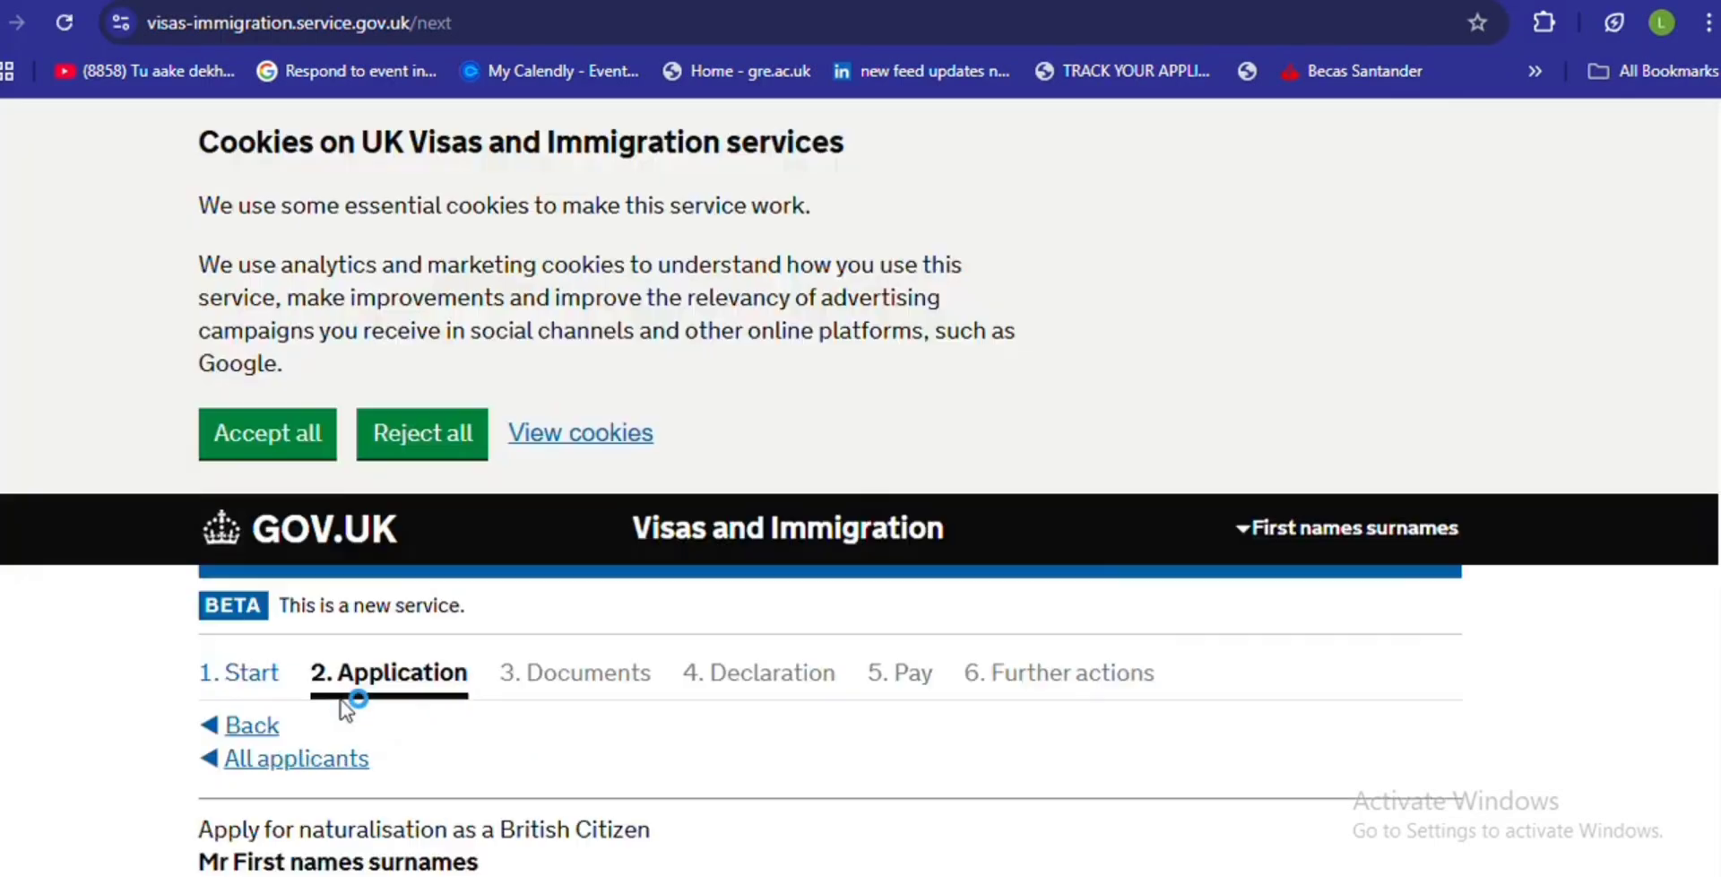
- Answer No to having non-applying dependants and save
scroll(1658, 350, down, 6)
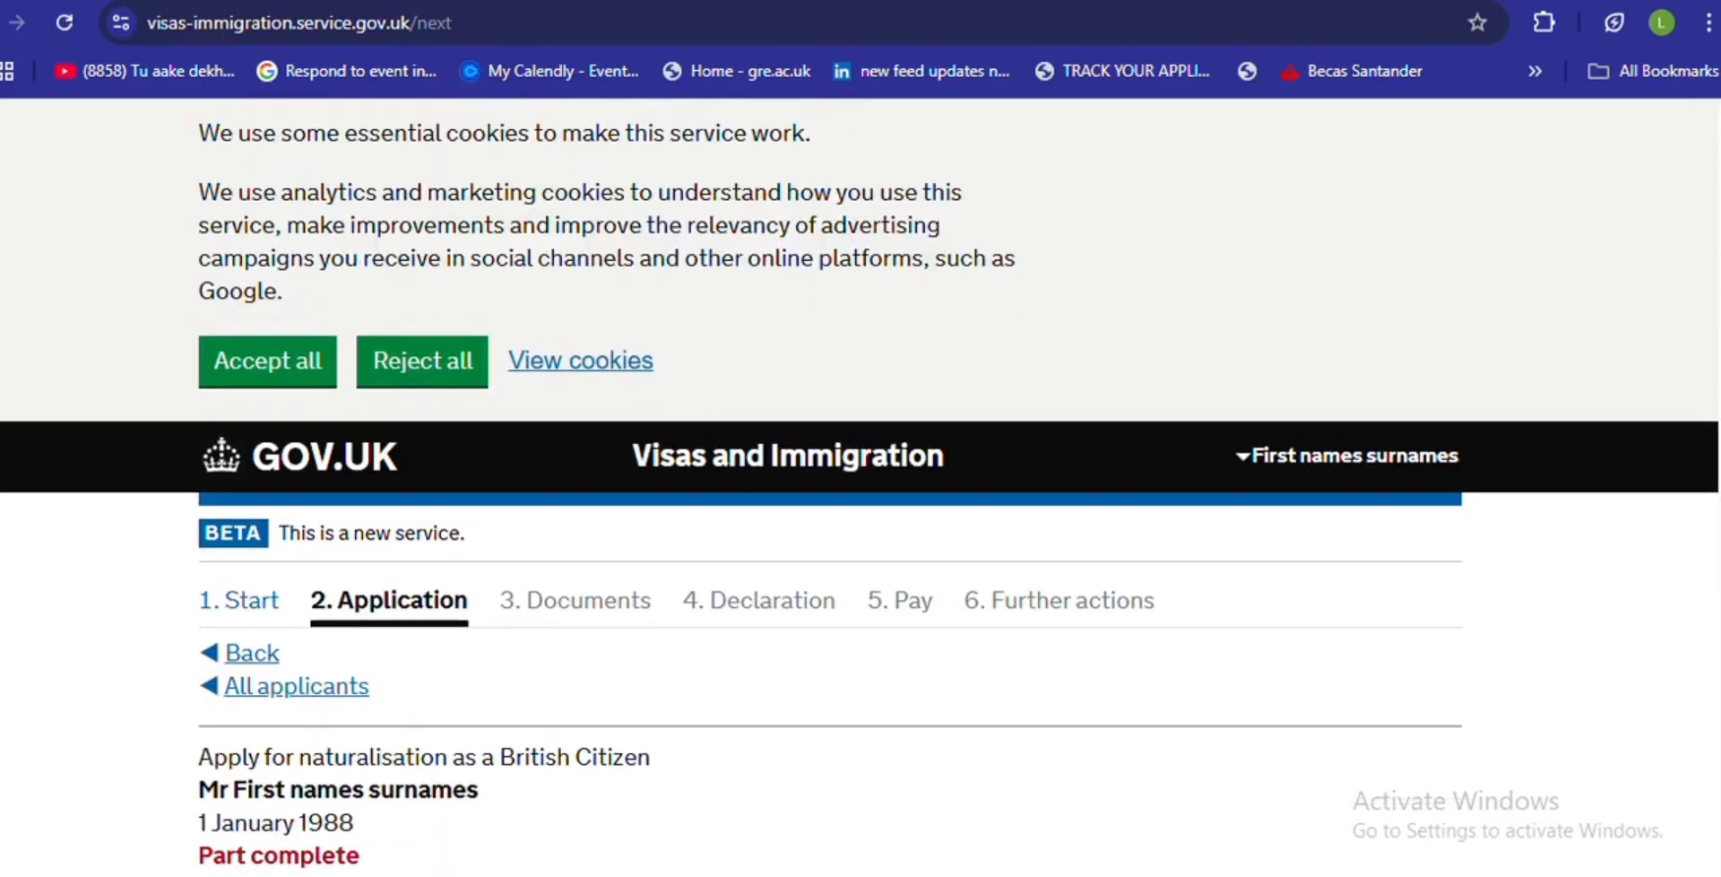
scroll(829, 484, down, 1)
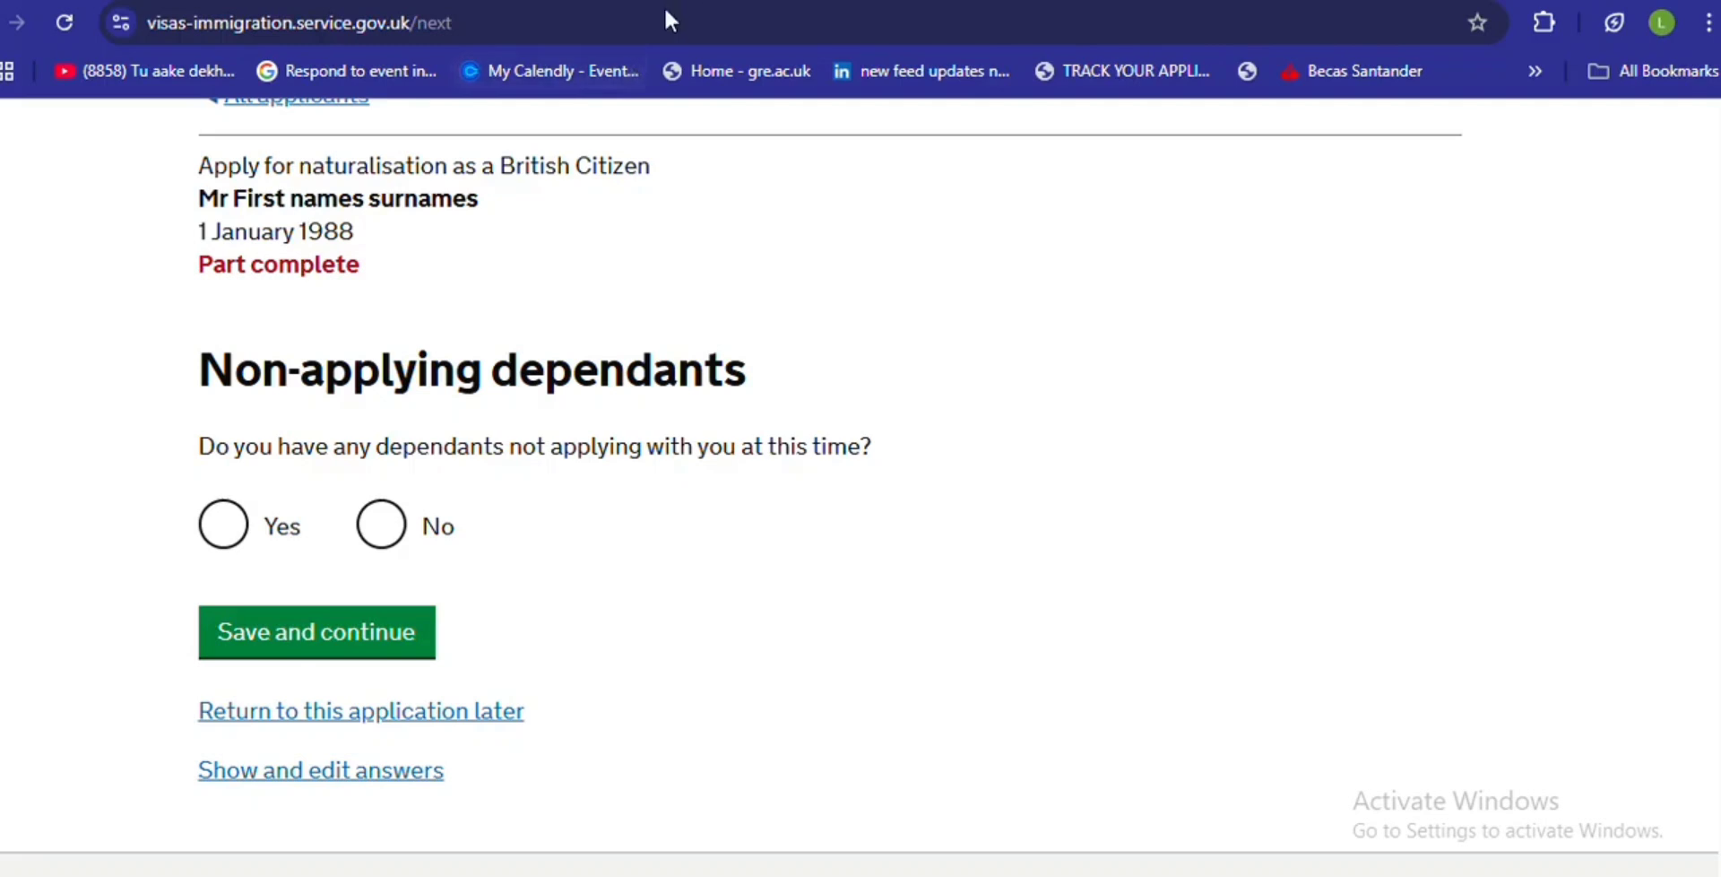
click(381, 536)
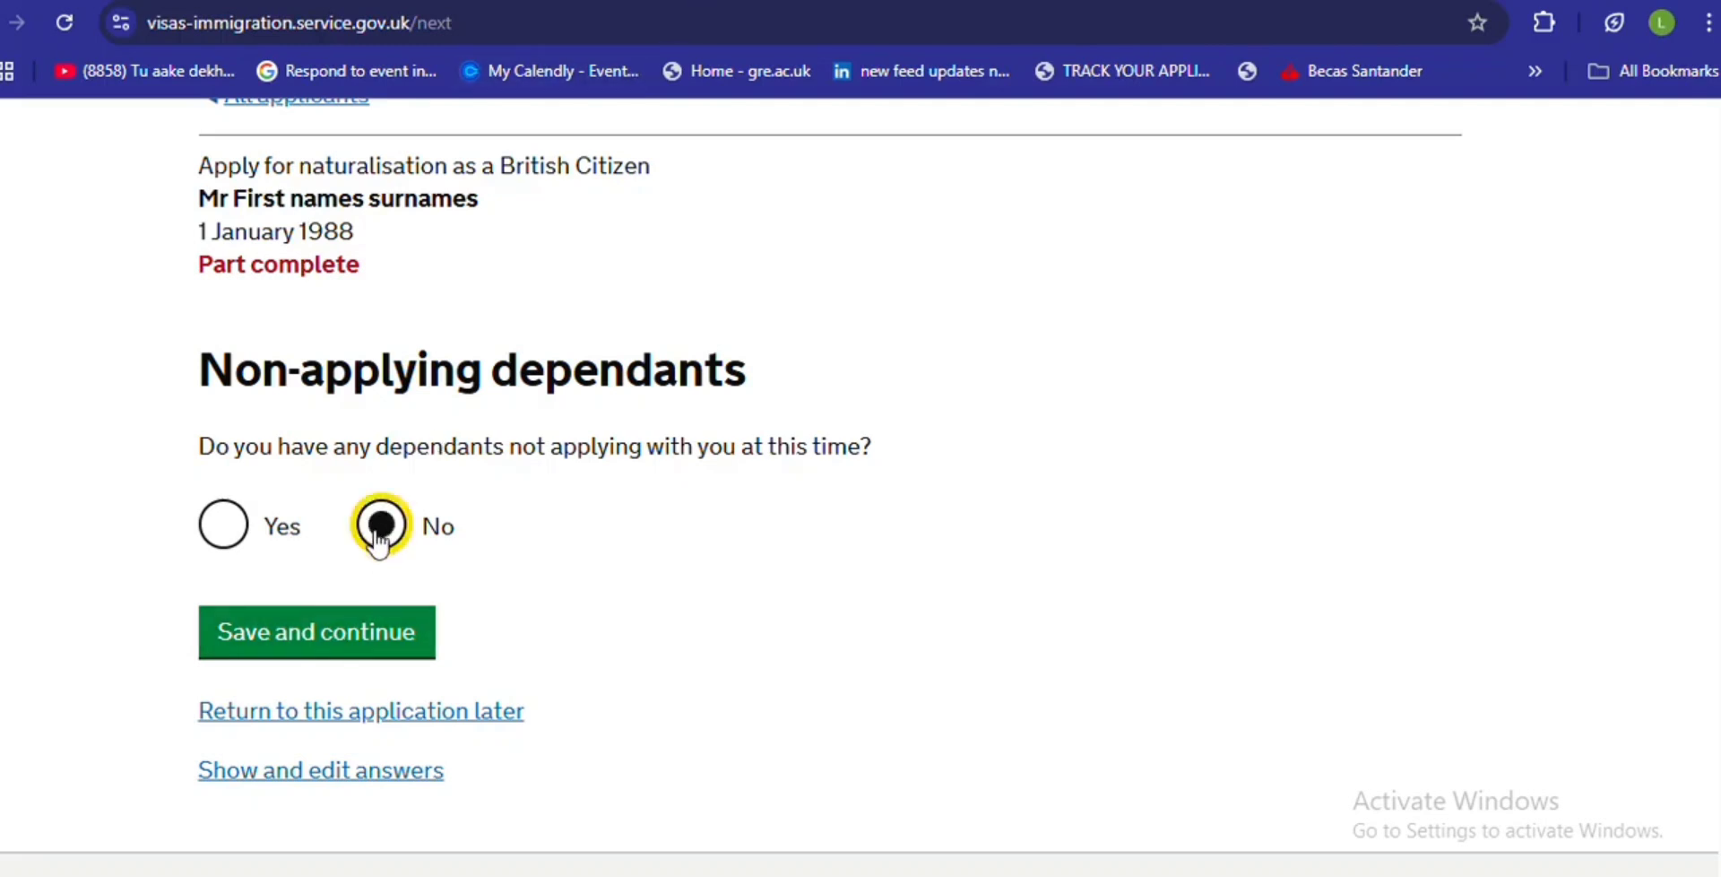
click(306, 644)
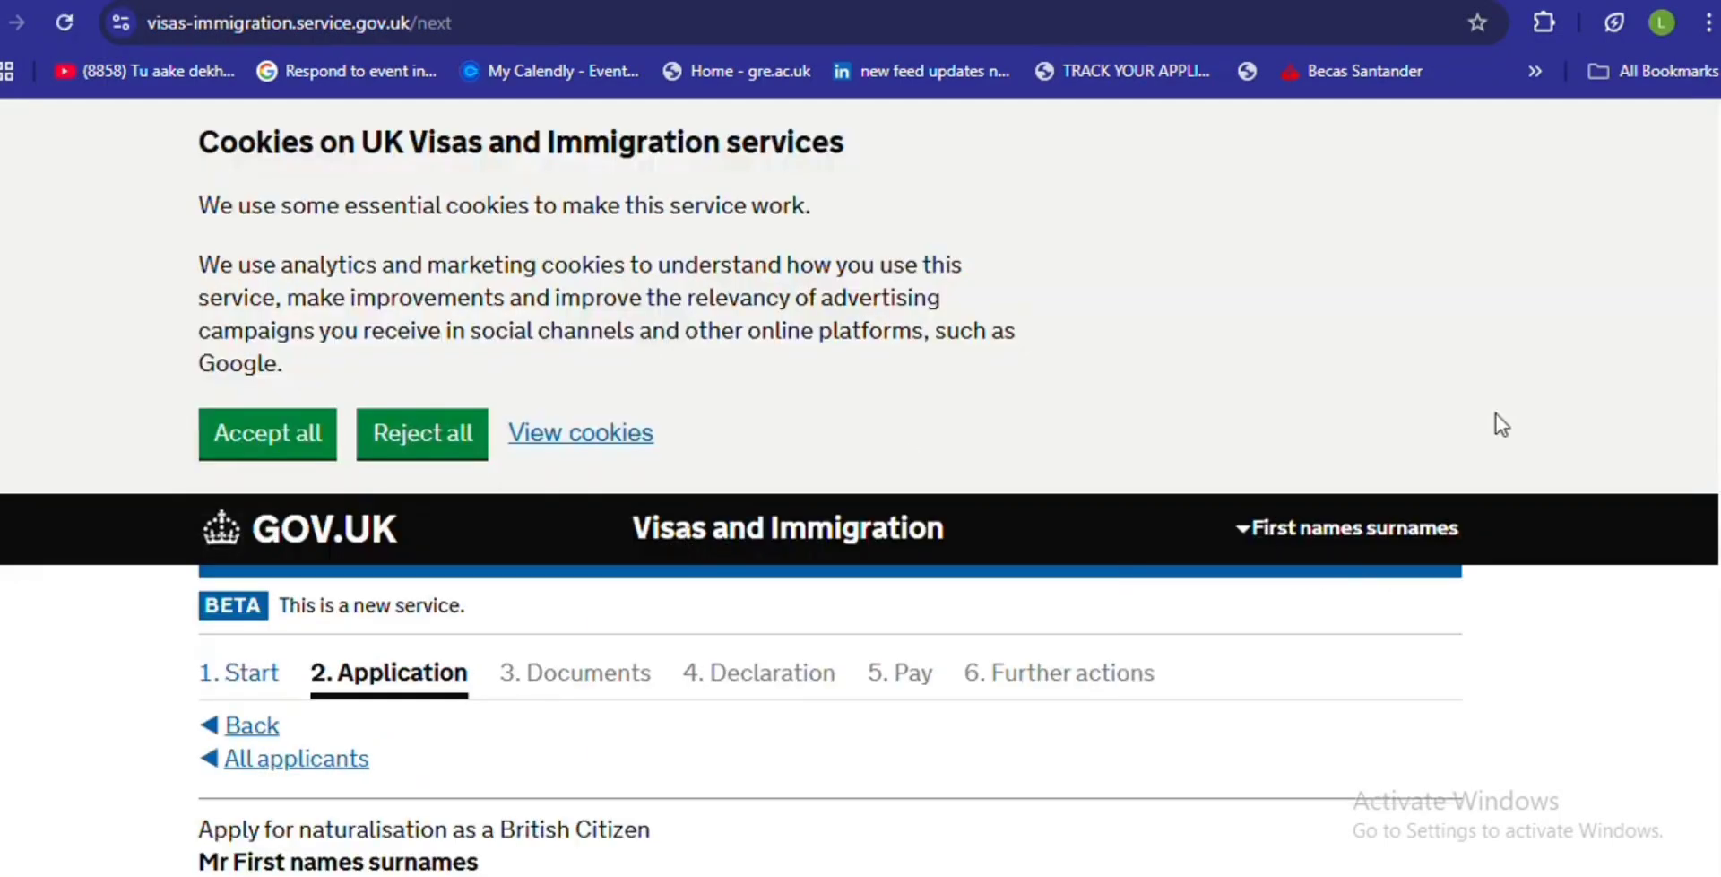
- Answer No to the war crimes question and save
scroll(829, 484, down, 10)
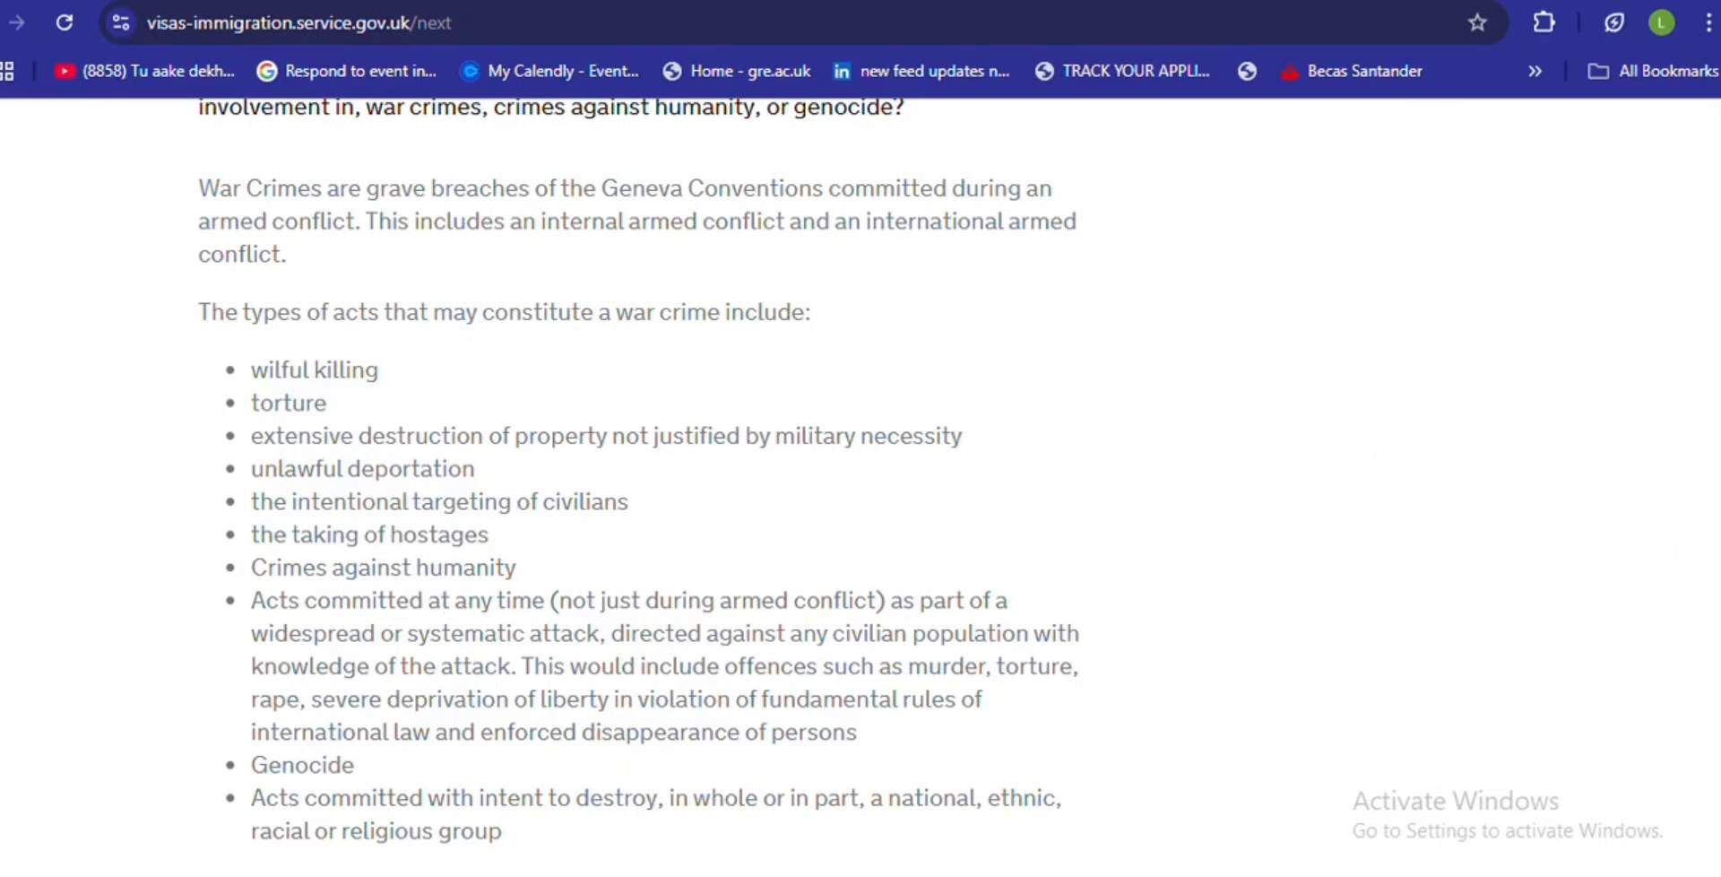
scroll(638, 486, down, 5)
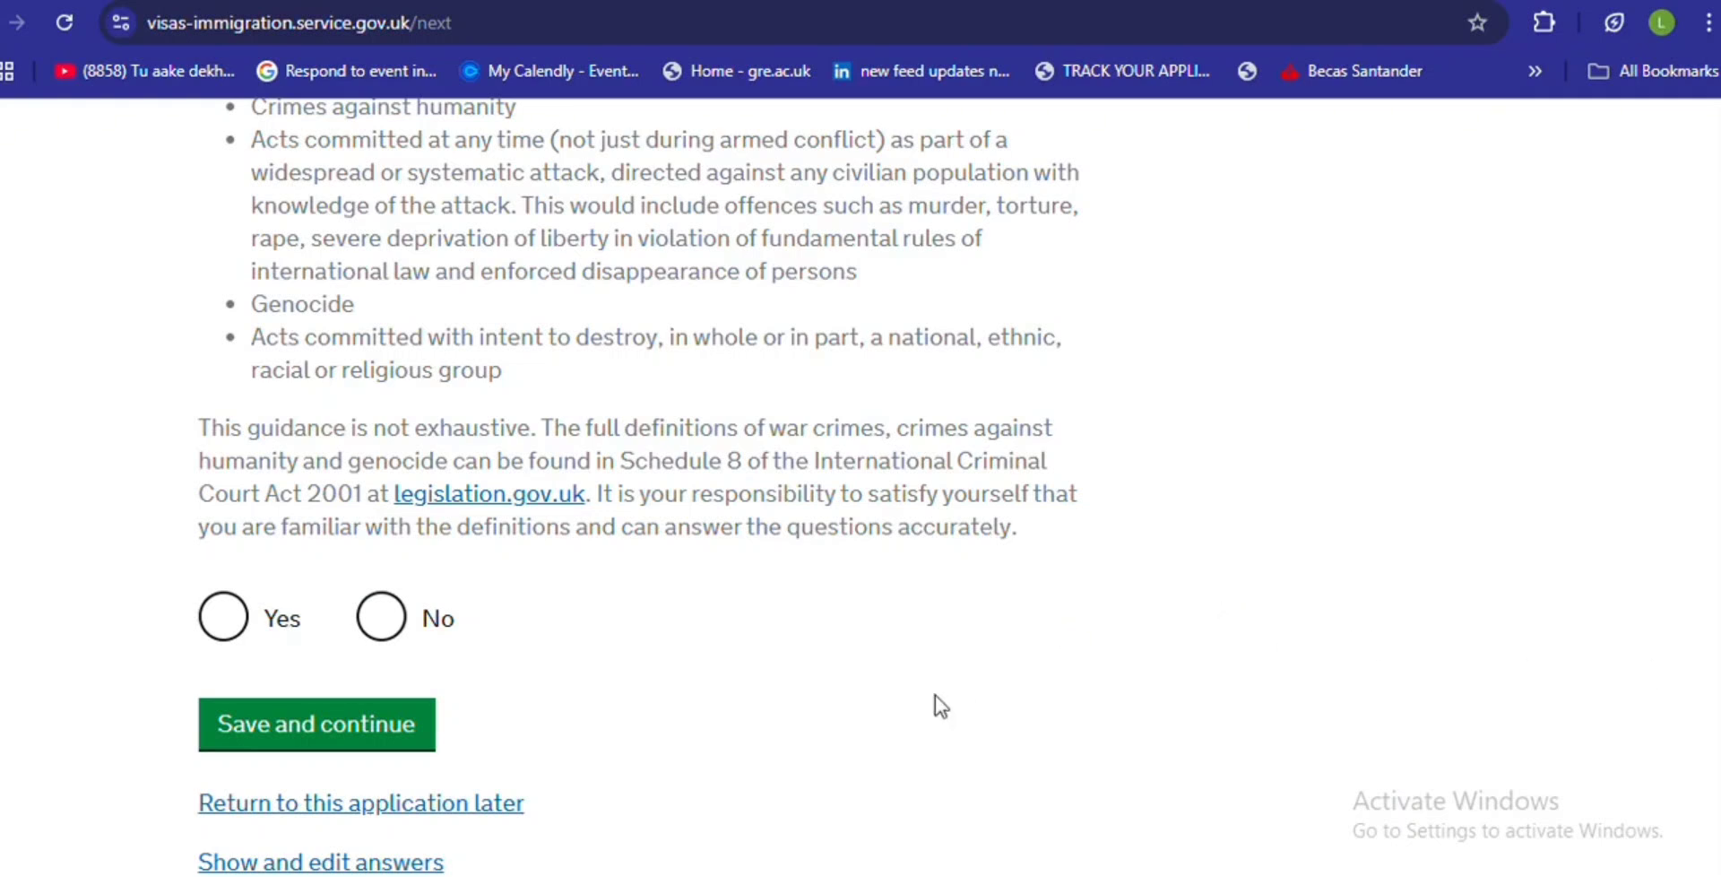
click(381, 618)
click(385, 722)
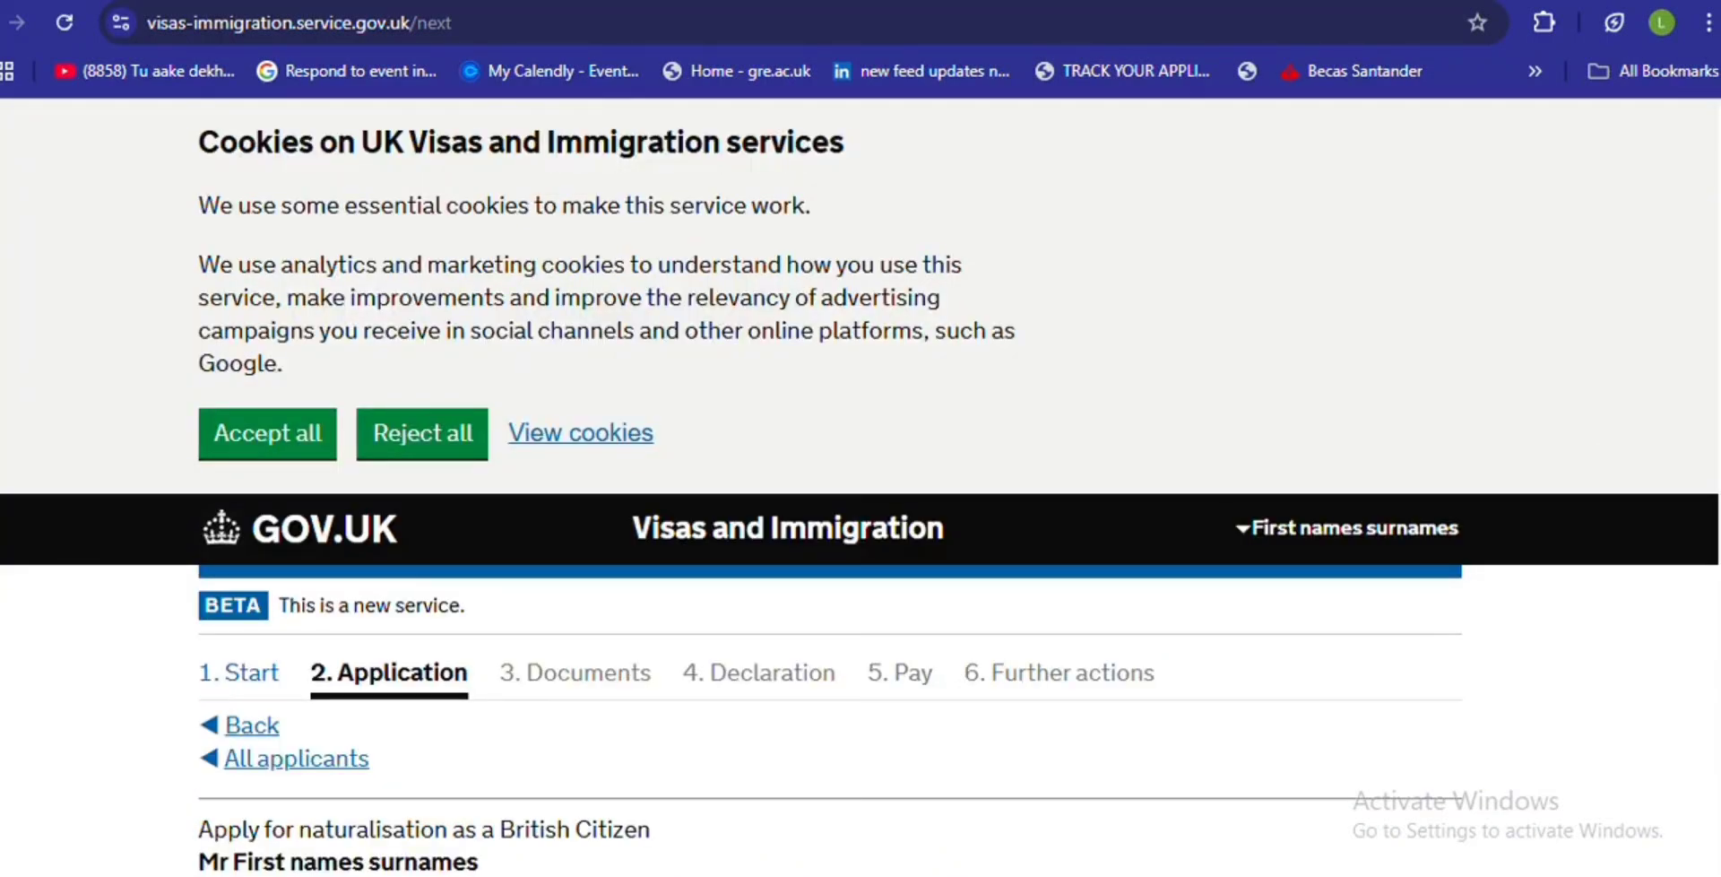
- Answer No to the terrorist activities question and save
scroll(719, 807, down, 8)
click(380, 708)
click(387, 818)
- Answer No to the terrorist organisations question and save
scroll(1510, 504, down, 1)
scroll(861, 484, down, 8)
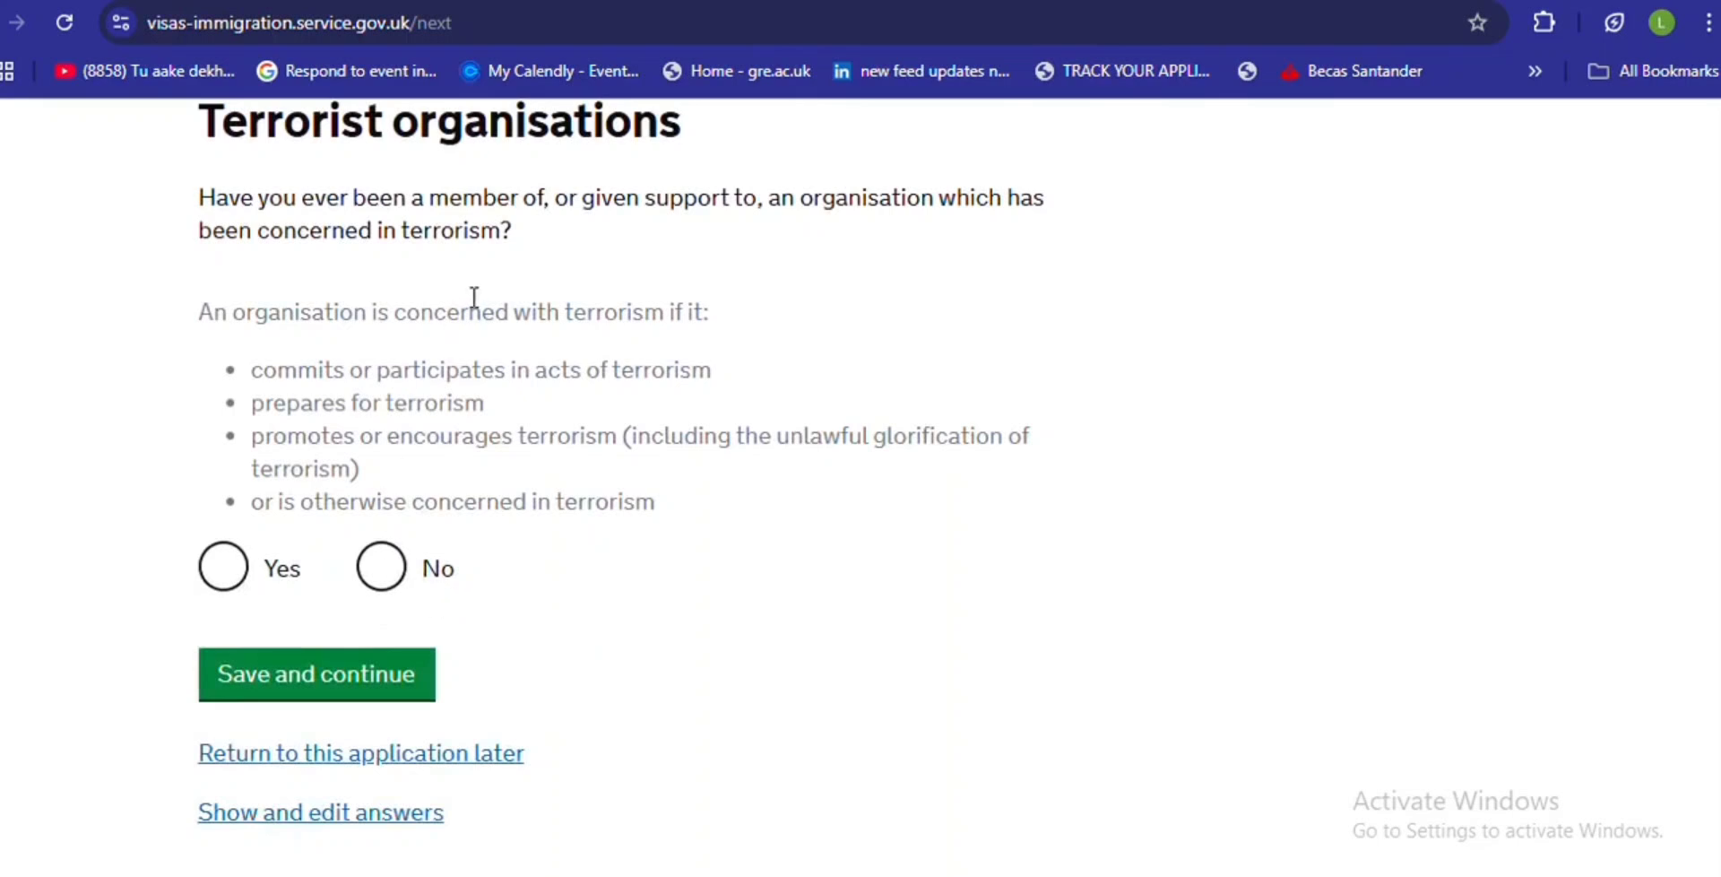
click(392, 568)
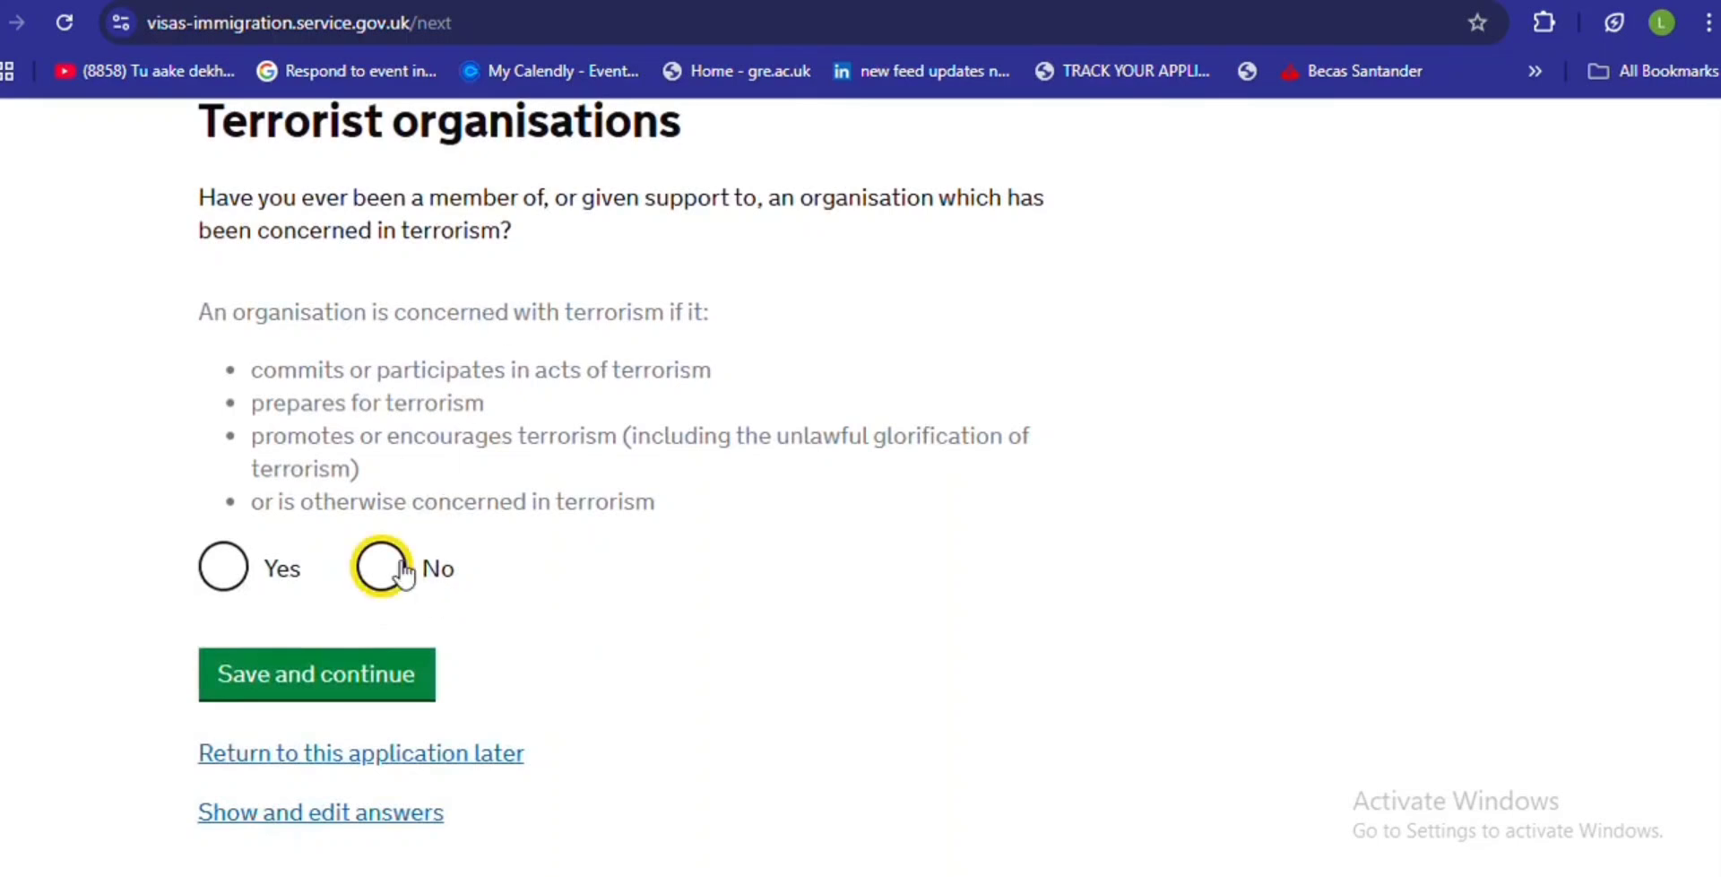
click(385, 679)
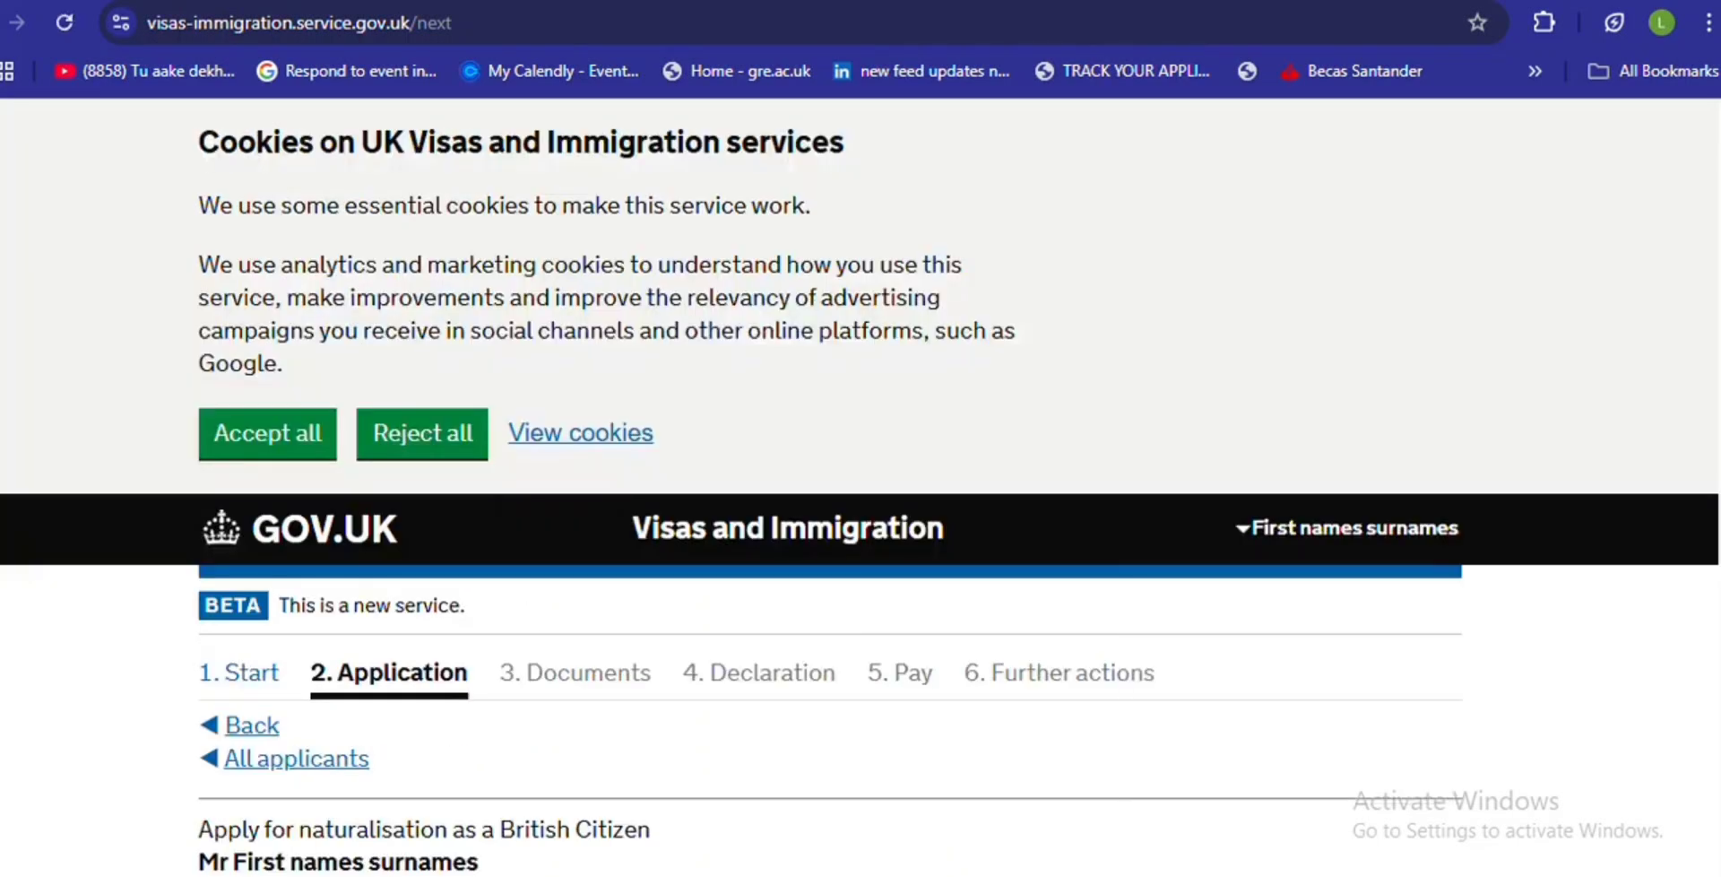
- Select No for terrorist views, reselecting it after the must-answer error, and save
scroll(534, 673, down, 7)
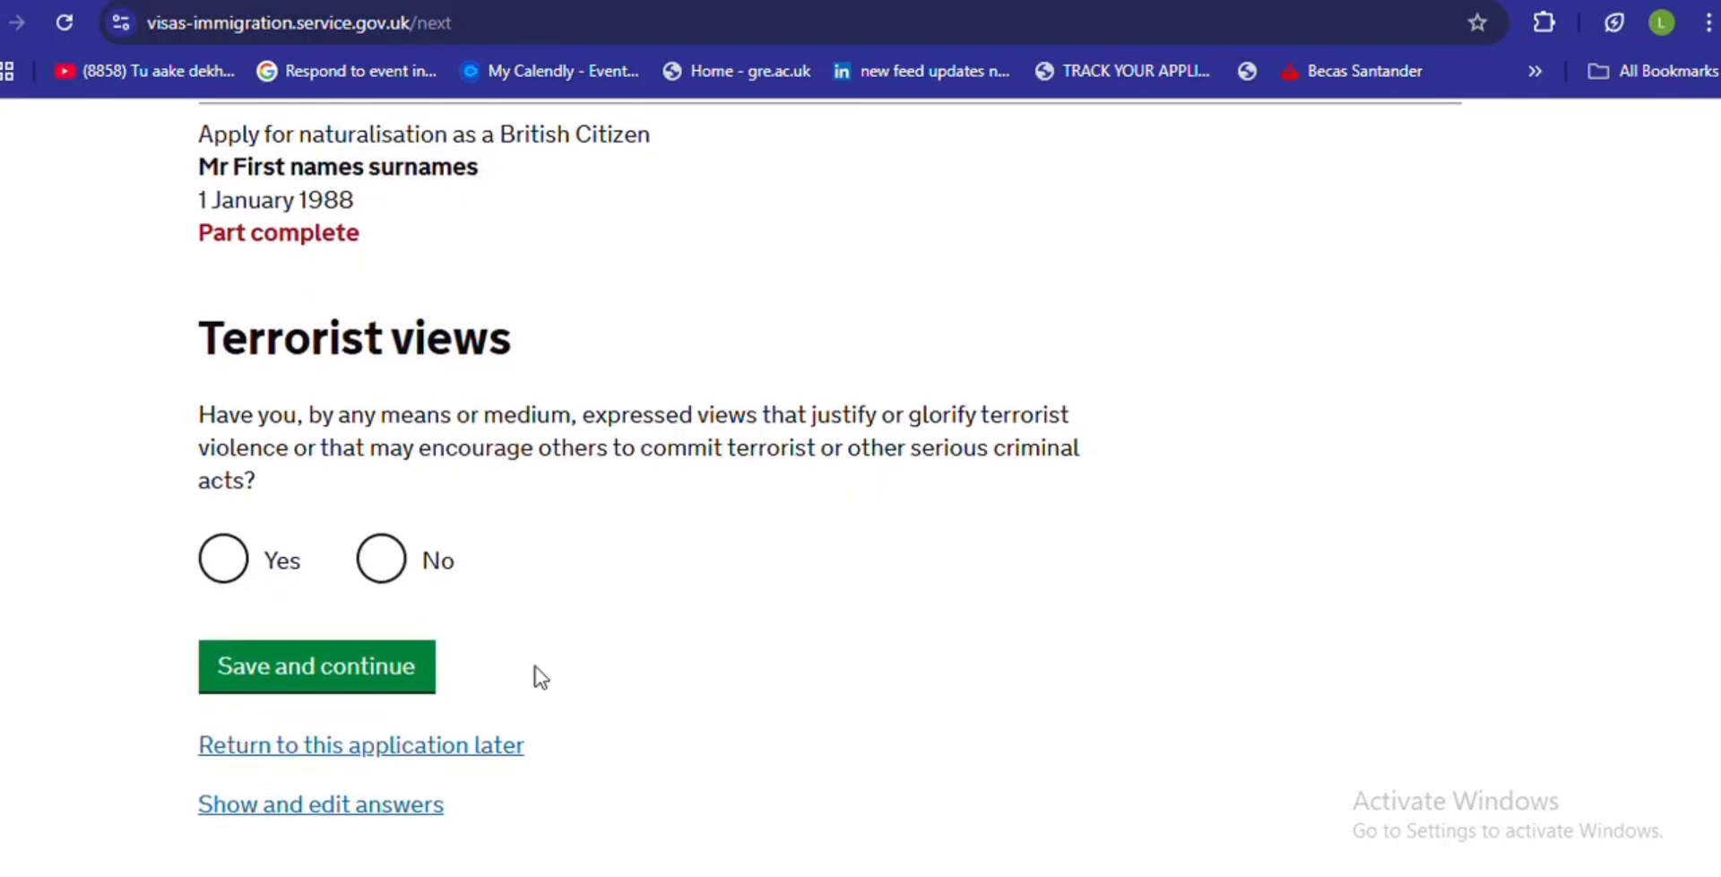
click(383, 565)
click(369, 665)
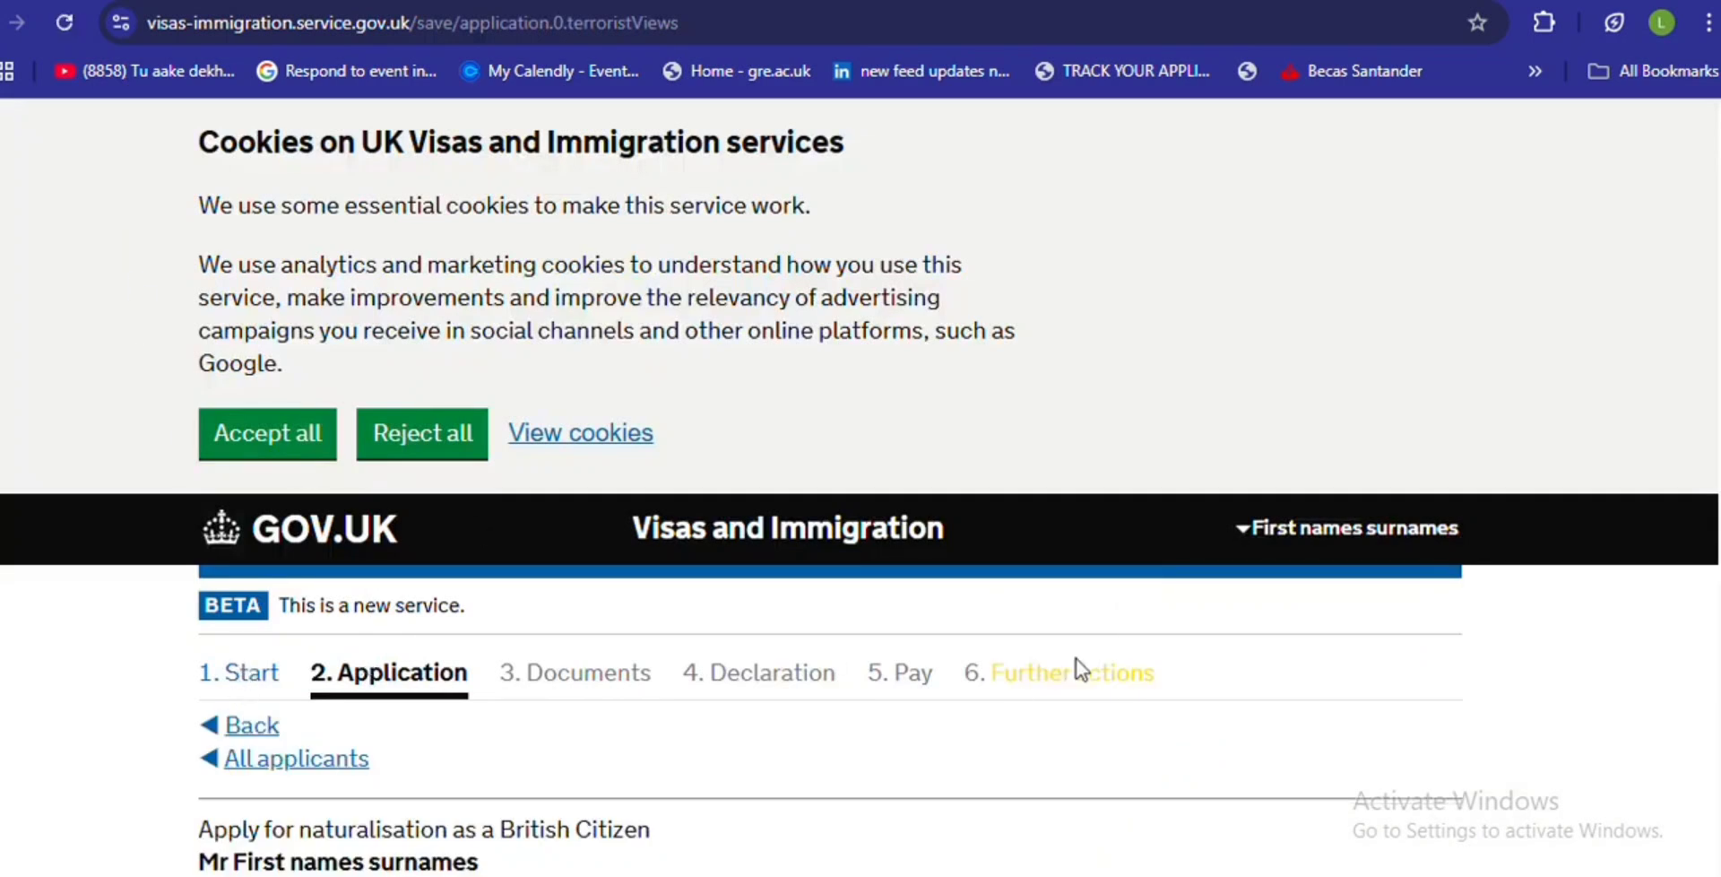
scroll(1708, 354, down, 8)
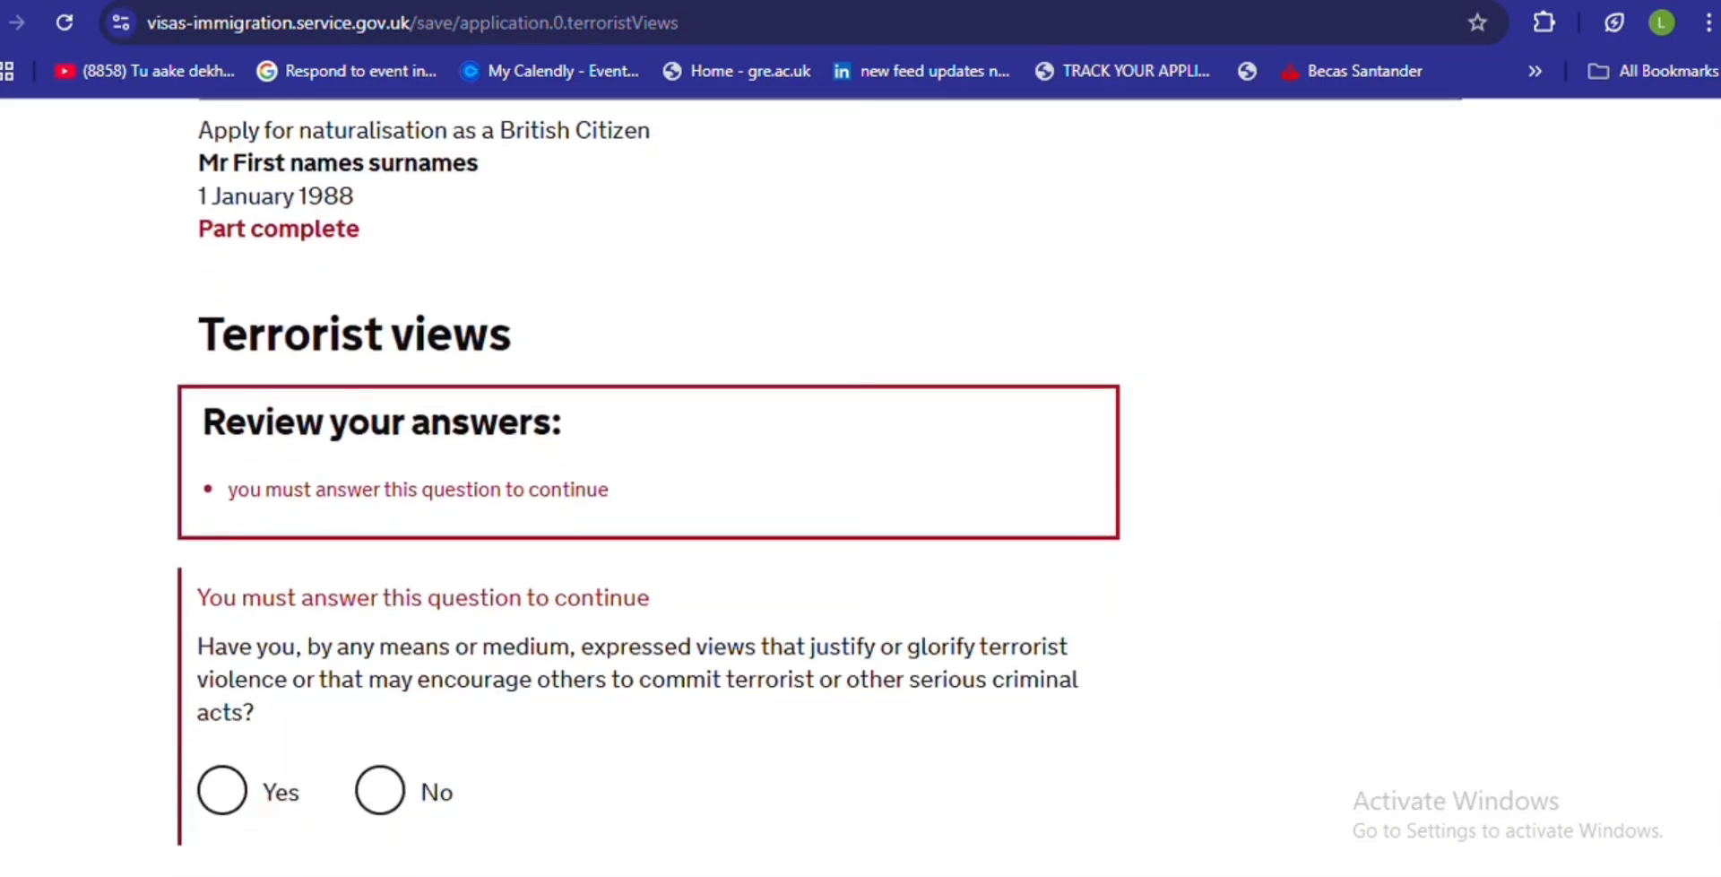
click(378, 791)
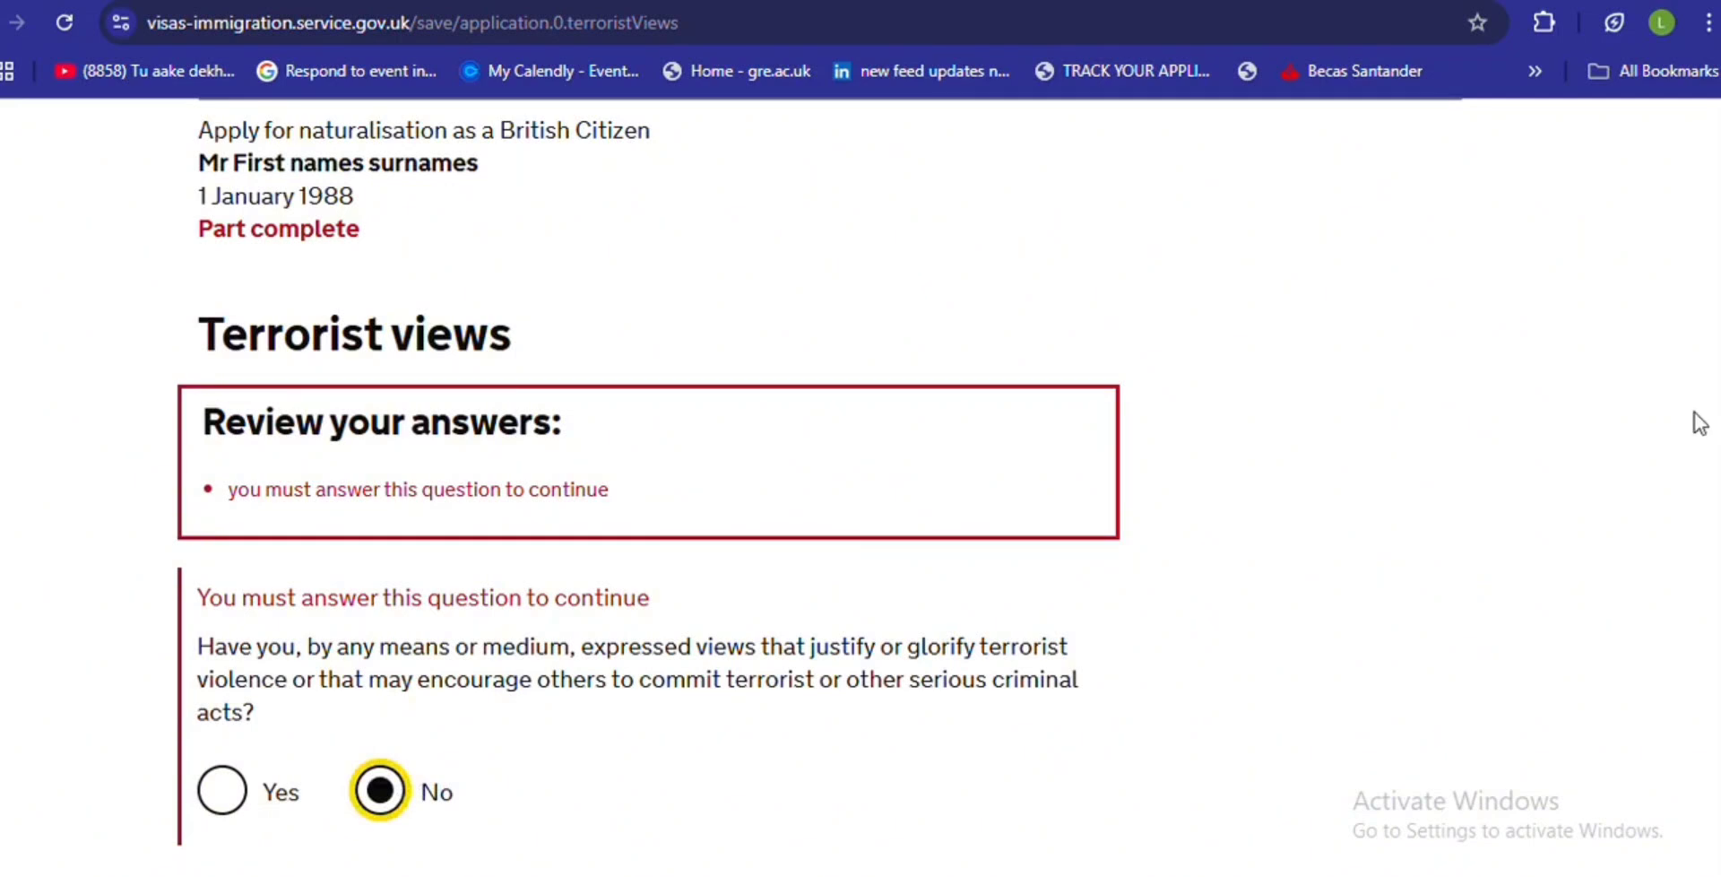
scroll(861, 487, down, 4)
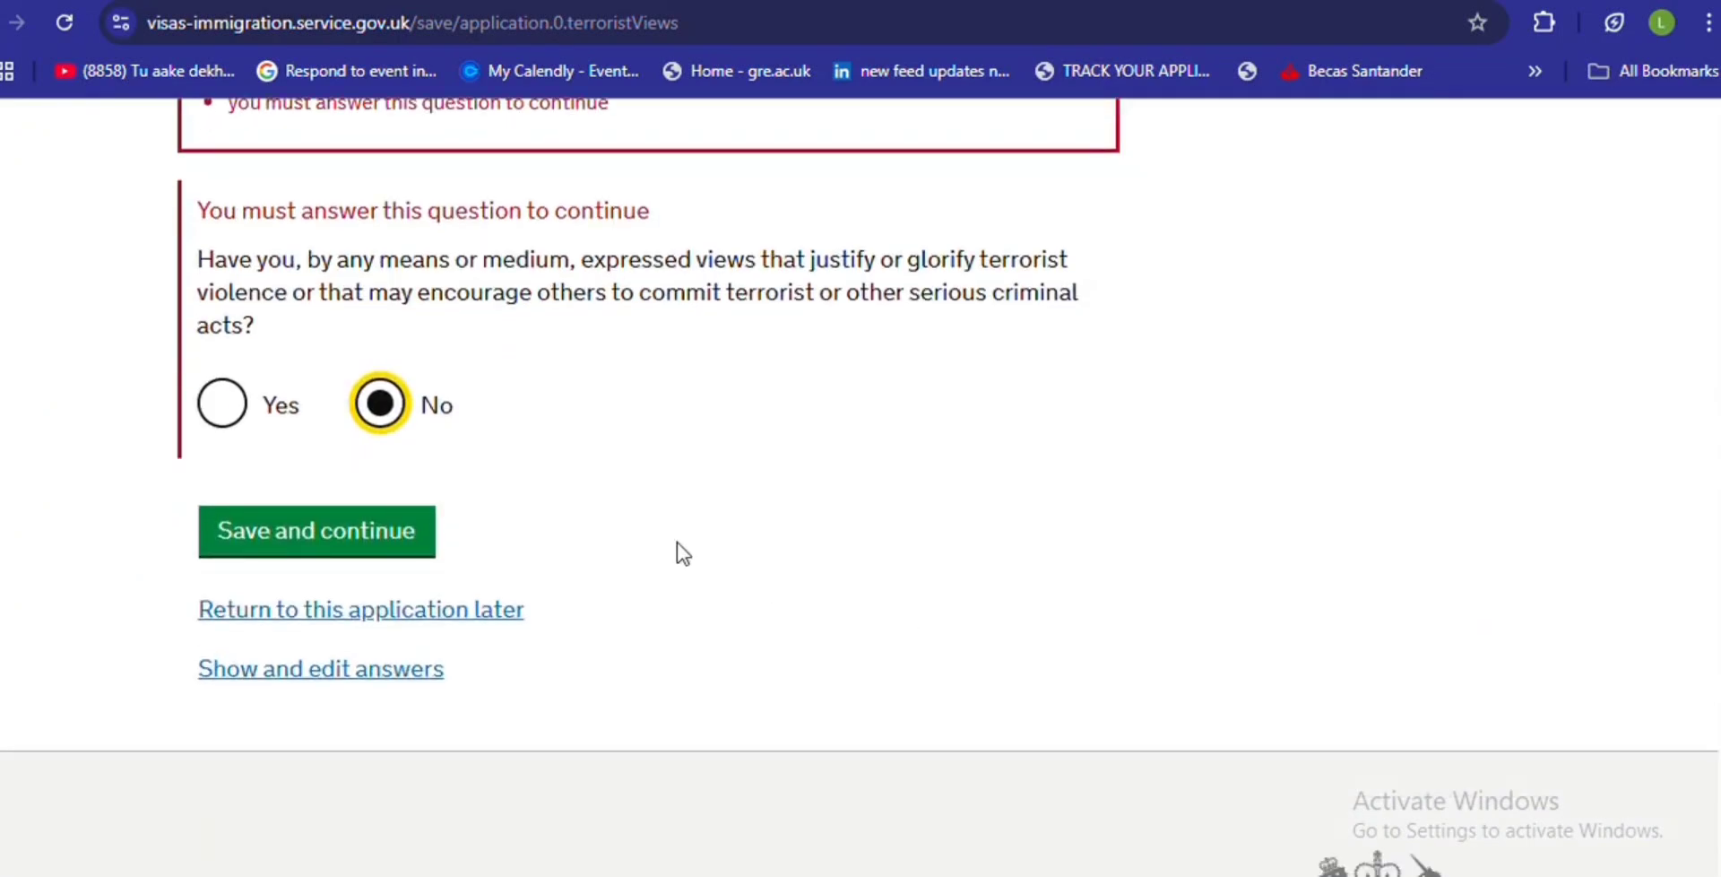
click(429, 547)
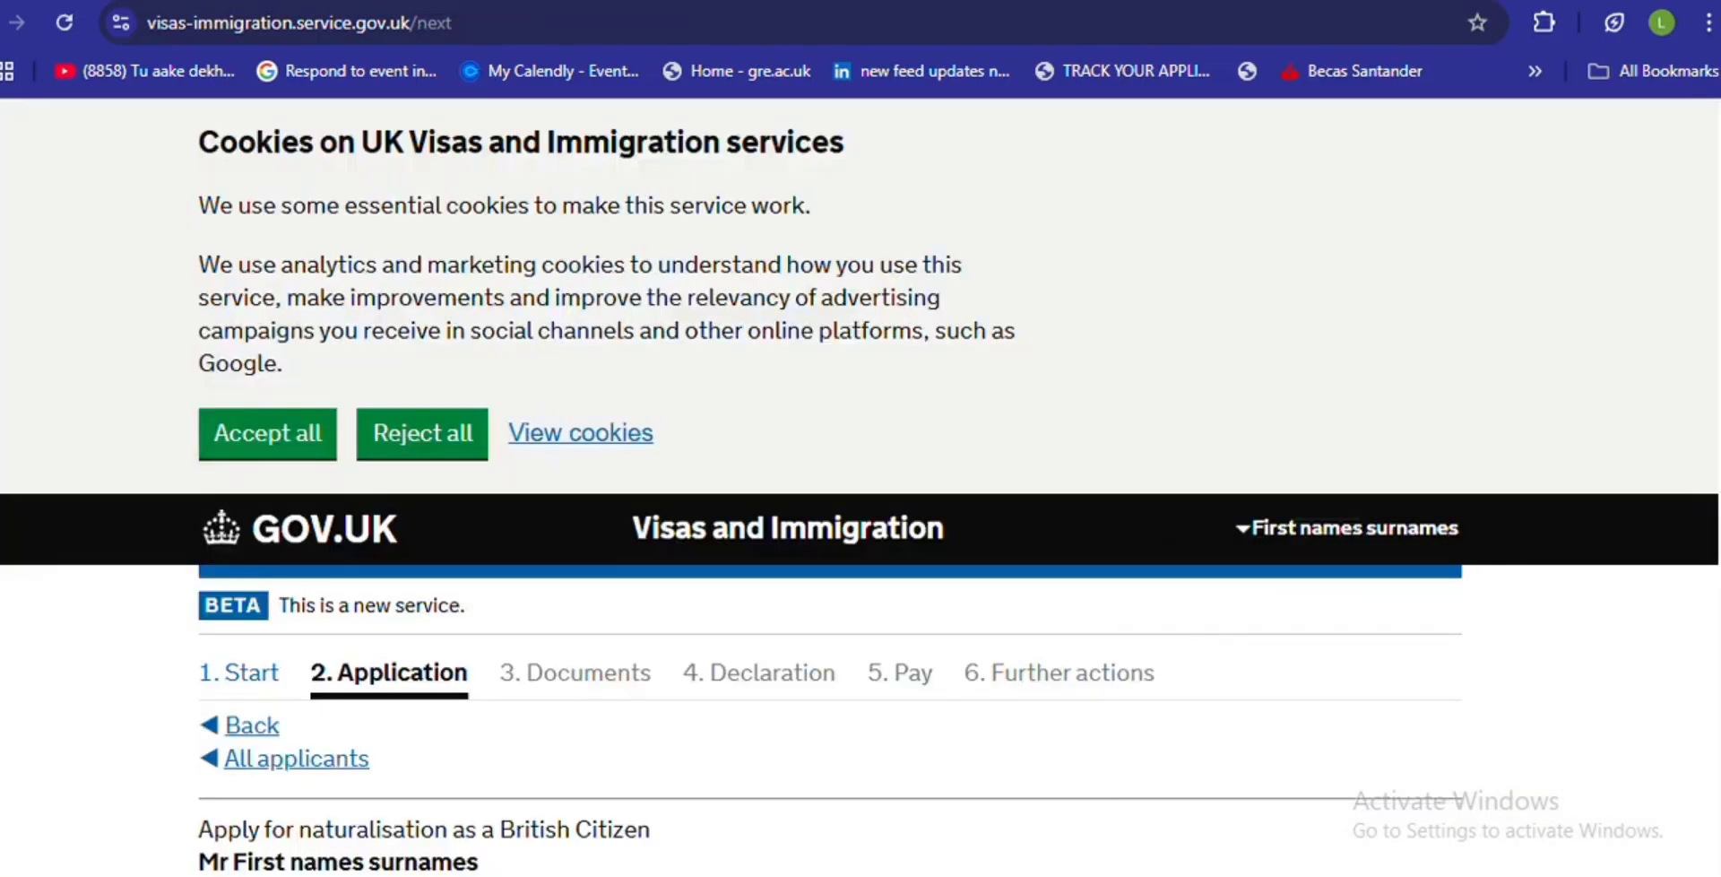
- Answer No to dangerous-government work, other bad character activities and other character information, then save
scroll(861, 487, down, 8)
scroll(1620, 179, down, 13)
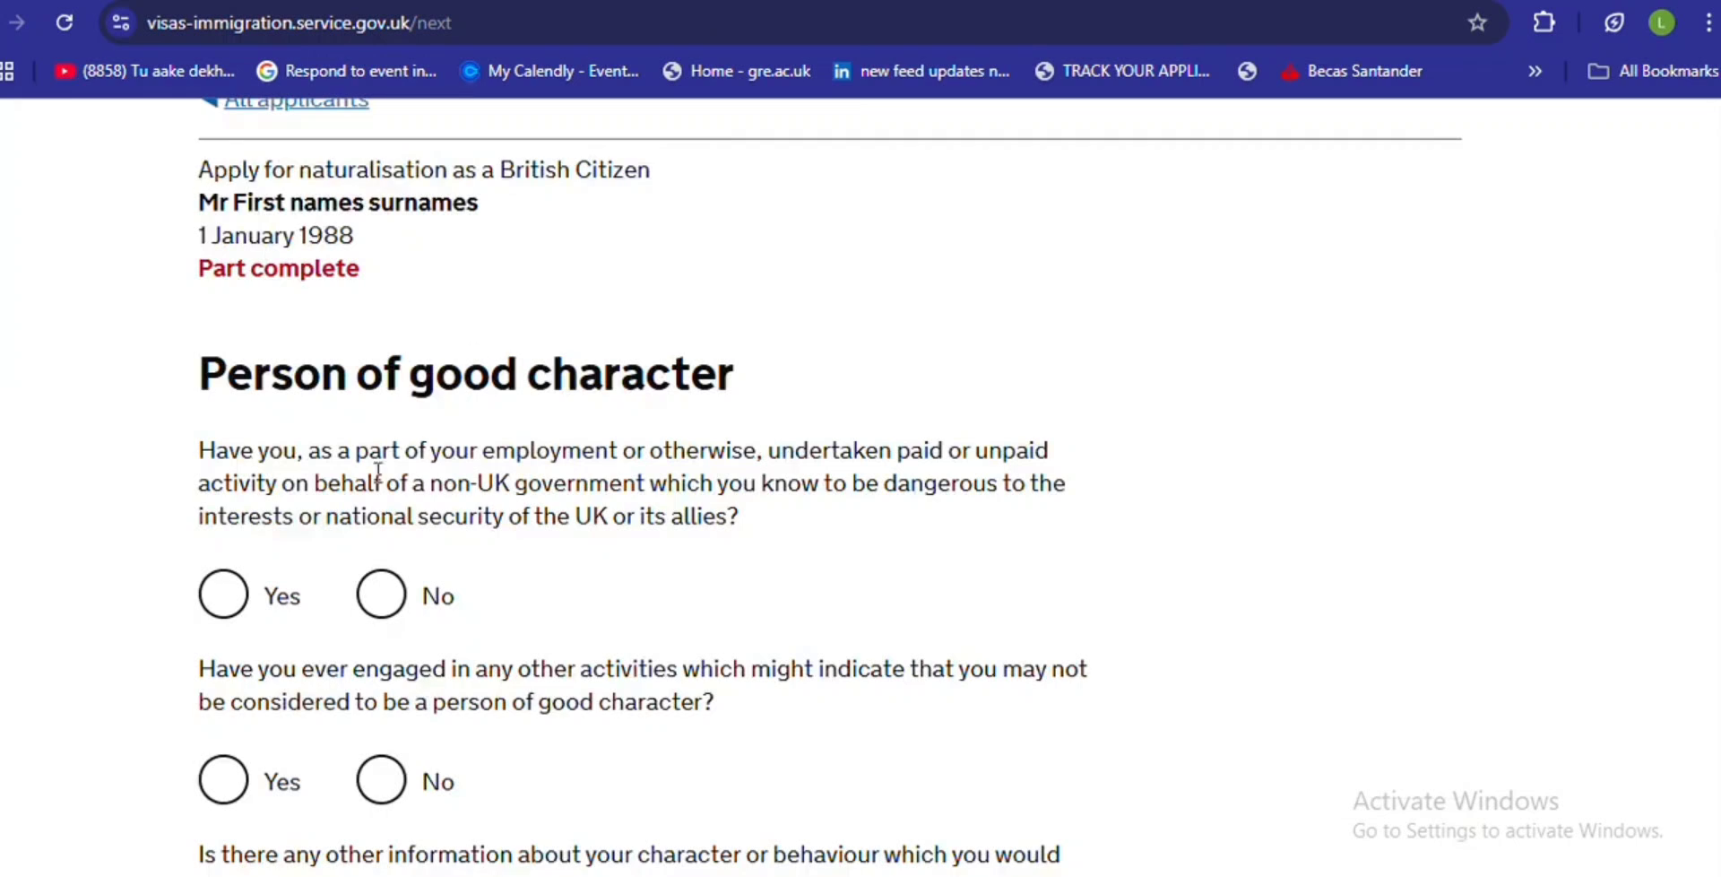
click(379, 605)
click(381, 780)
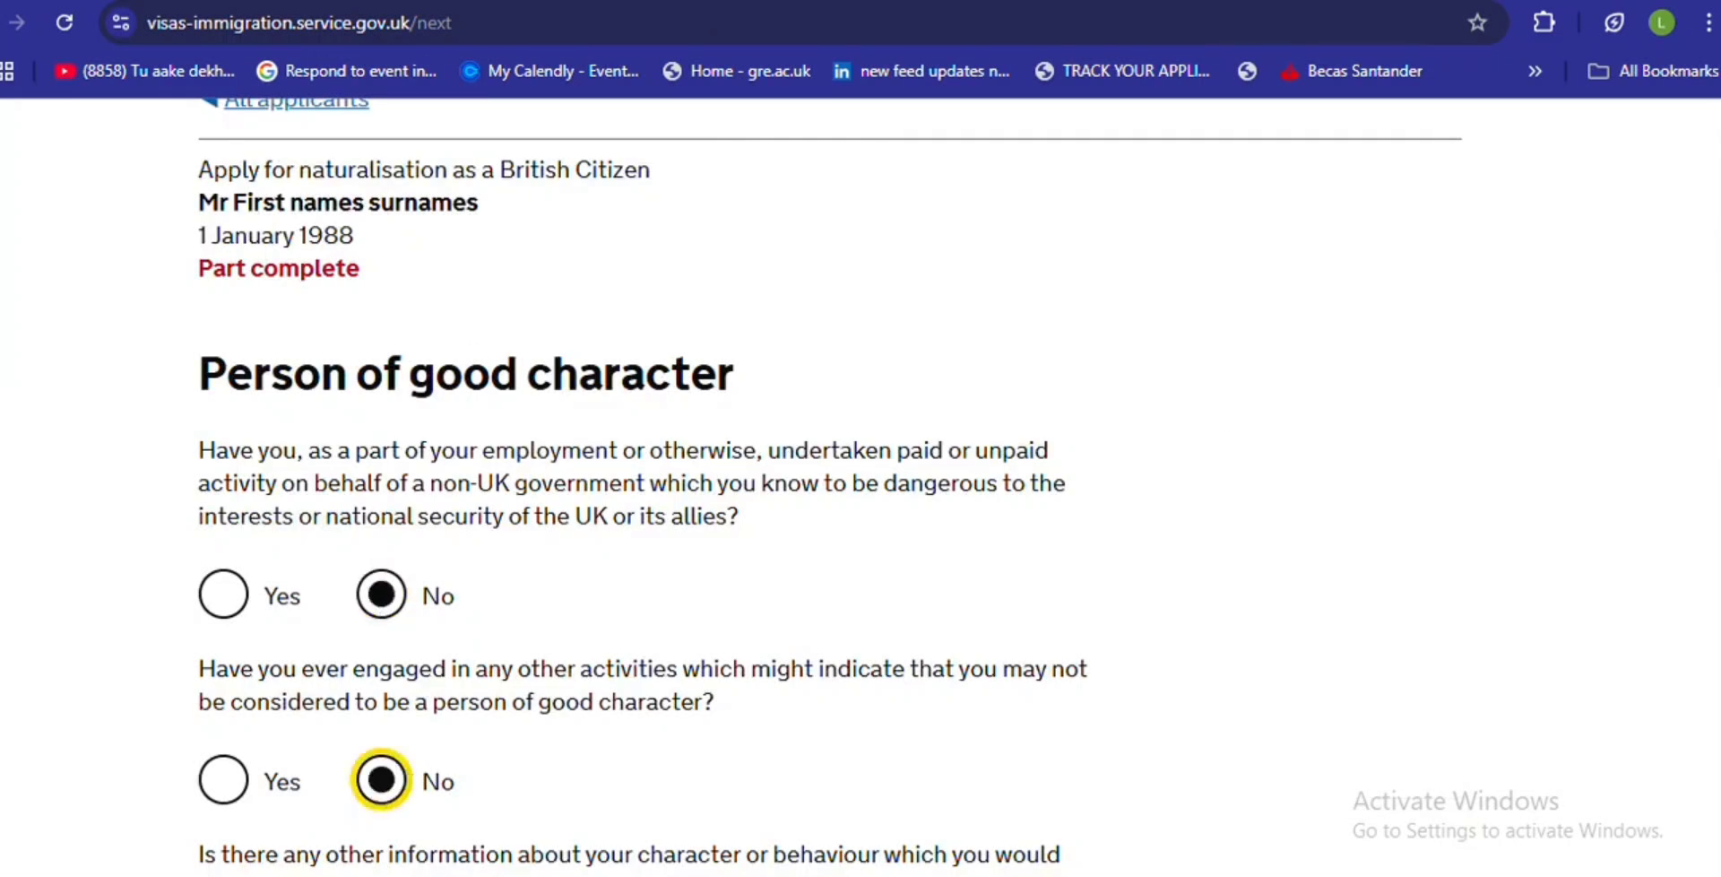
scroll(507, 504, down, 5)
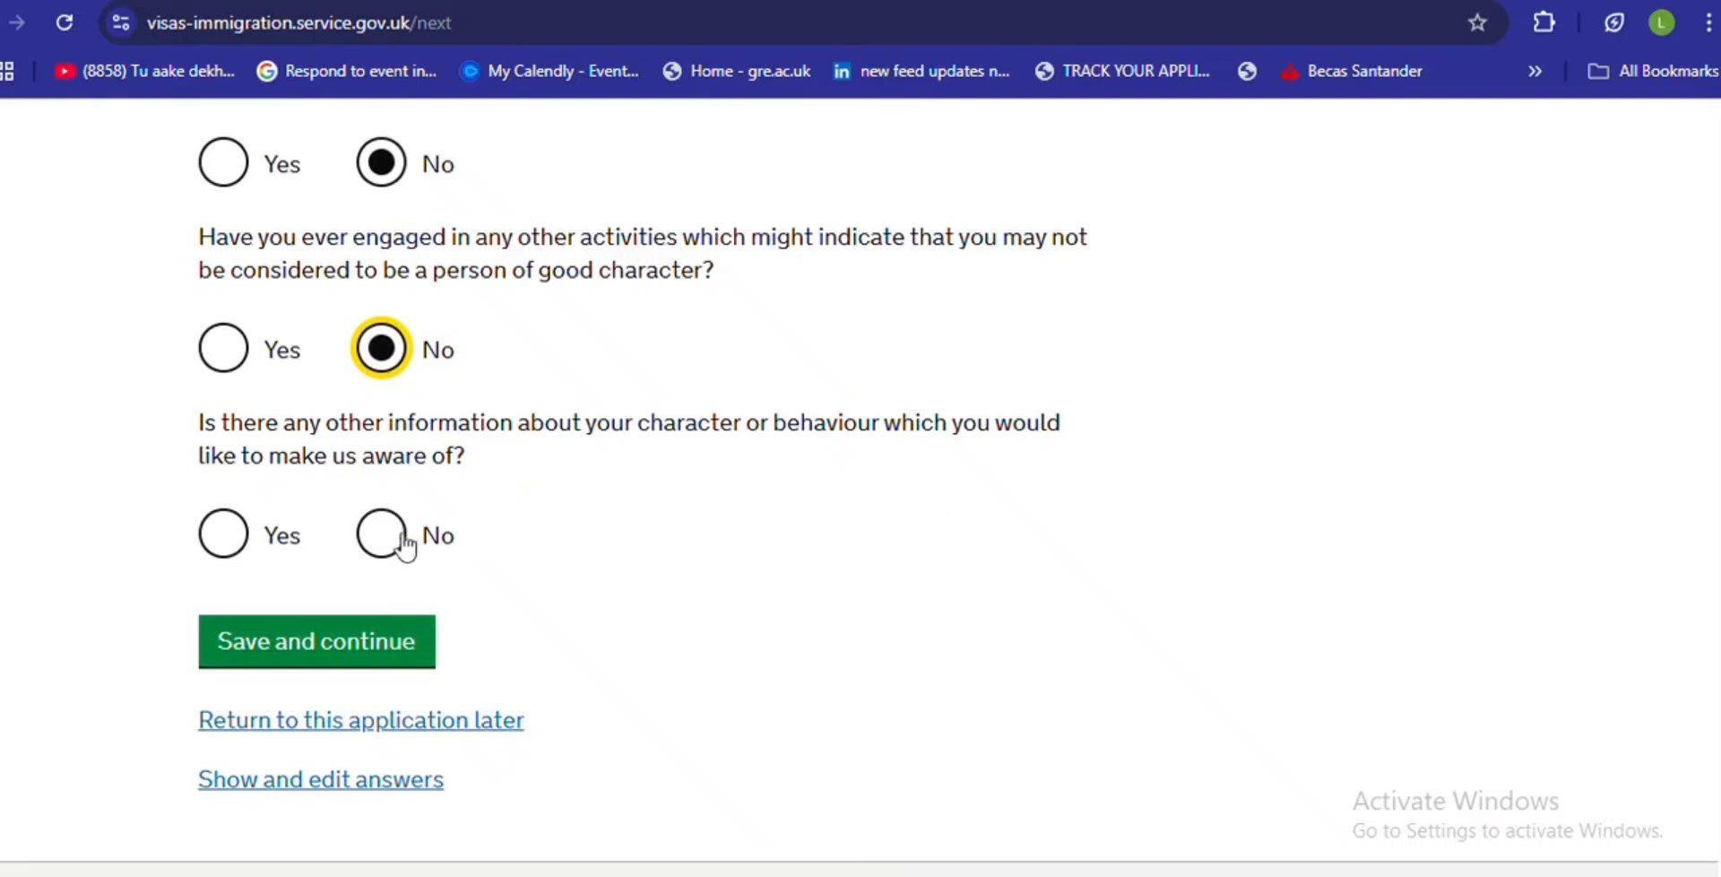
click(402, 540)
click(339, 647)
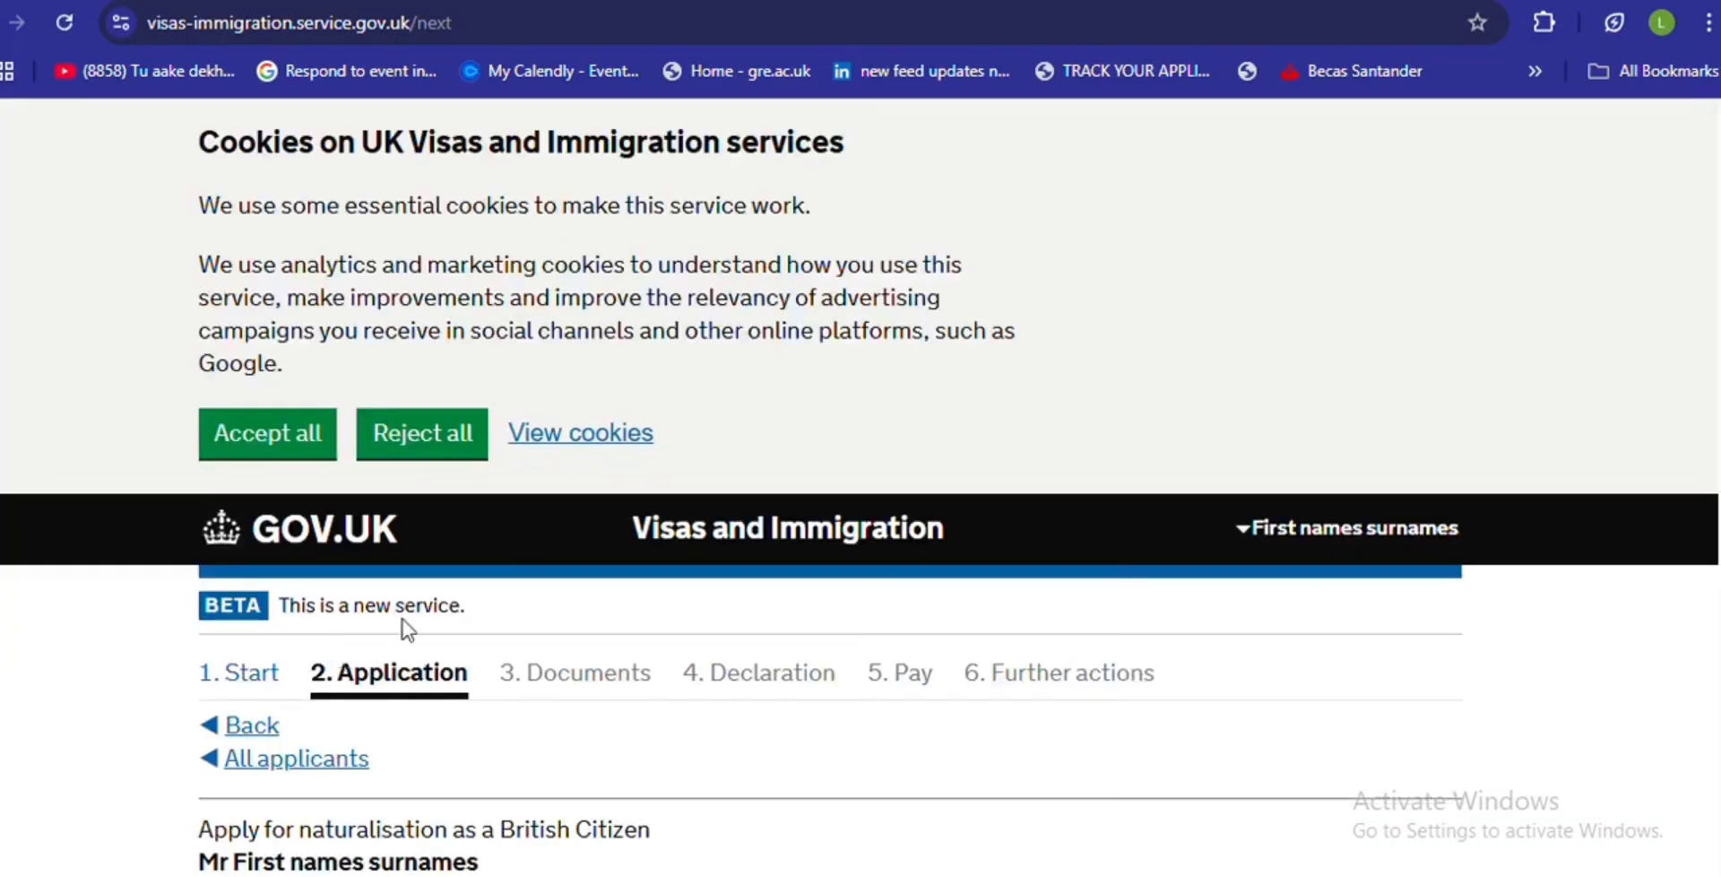
scroll(637, 493, down, 10)
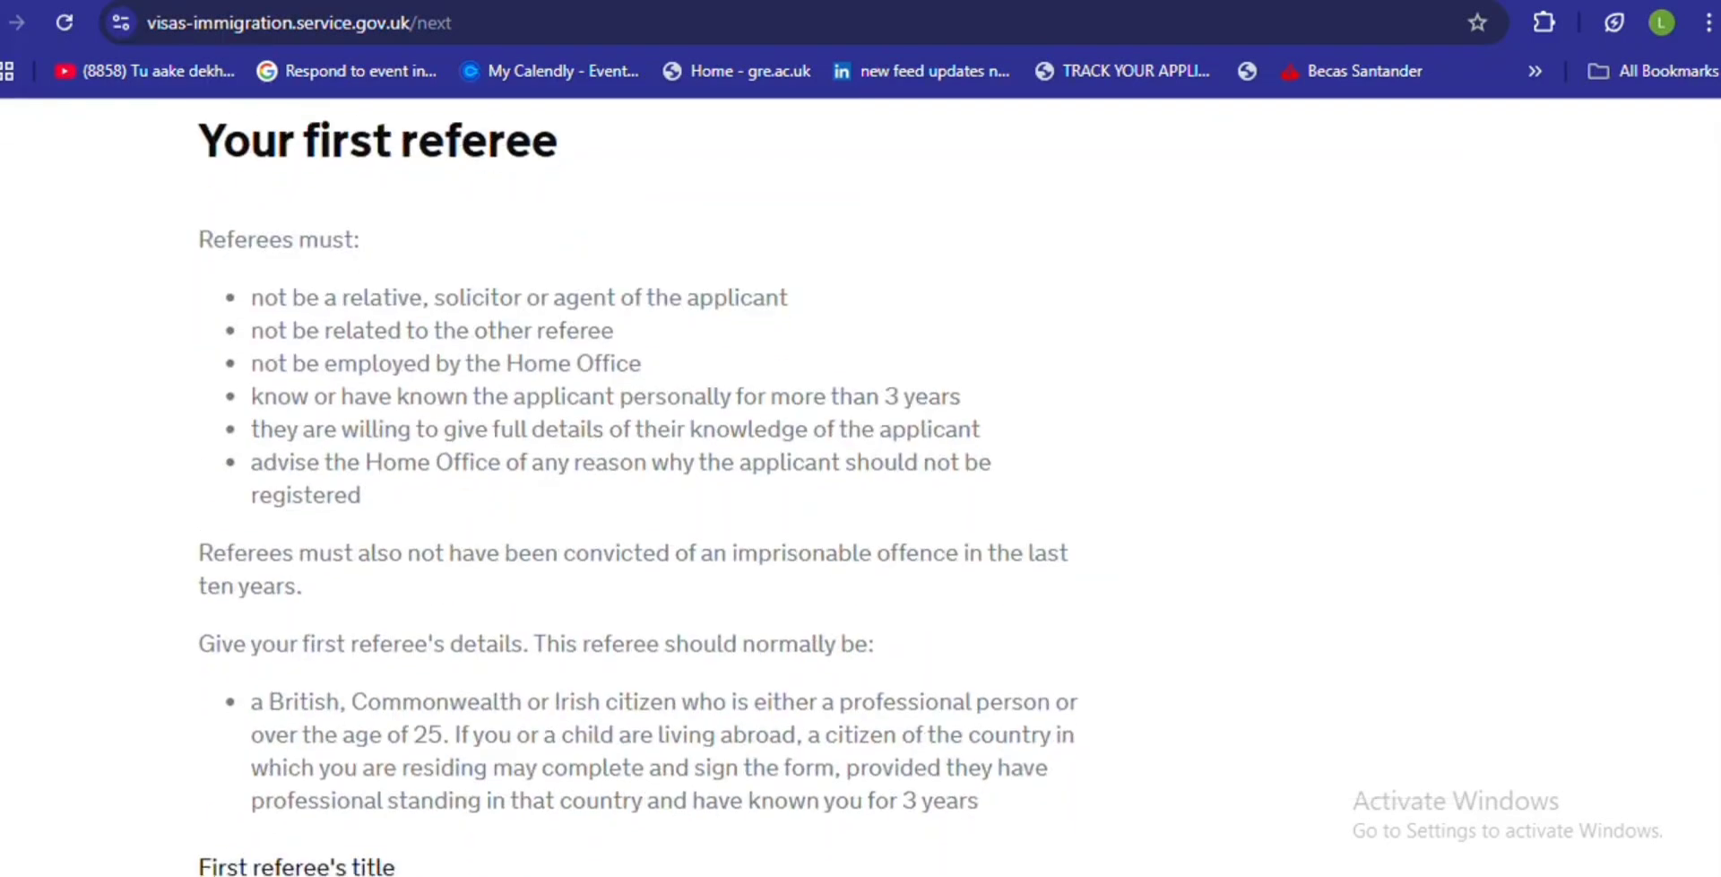
scroll(636, 493, down, 1)
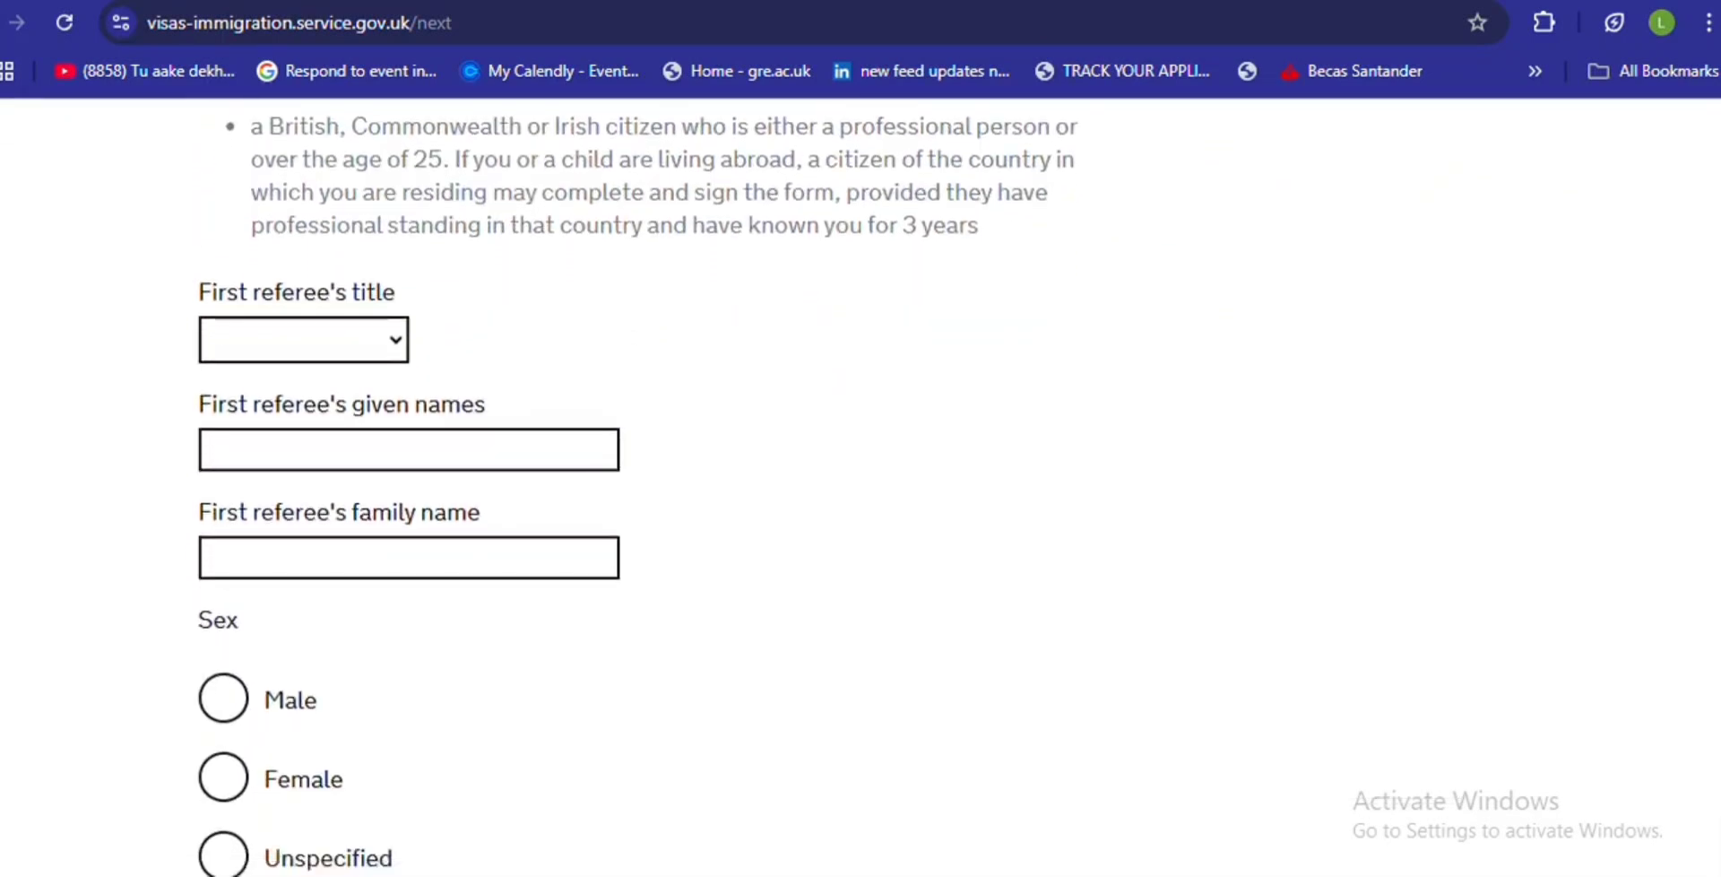
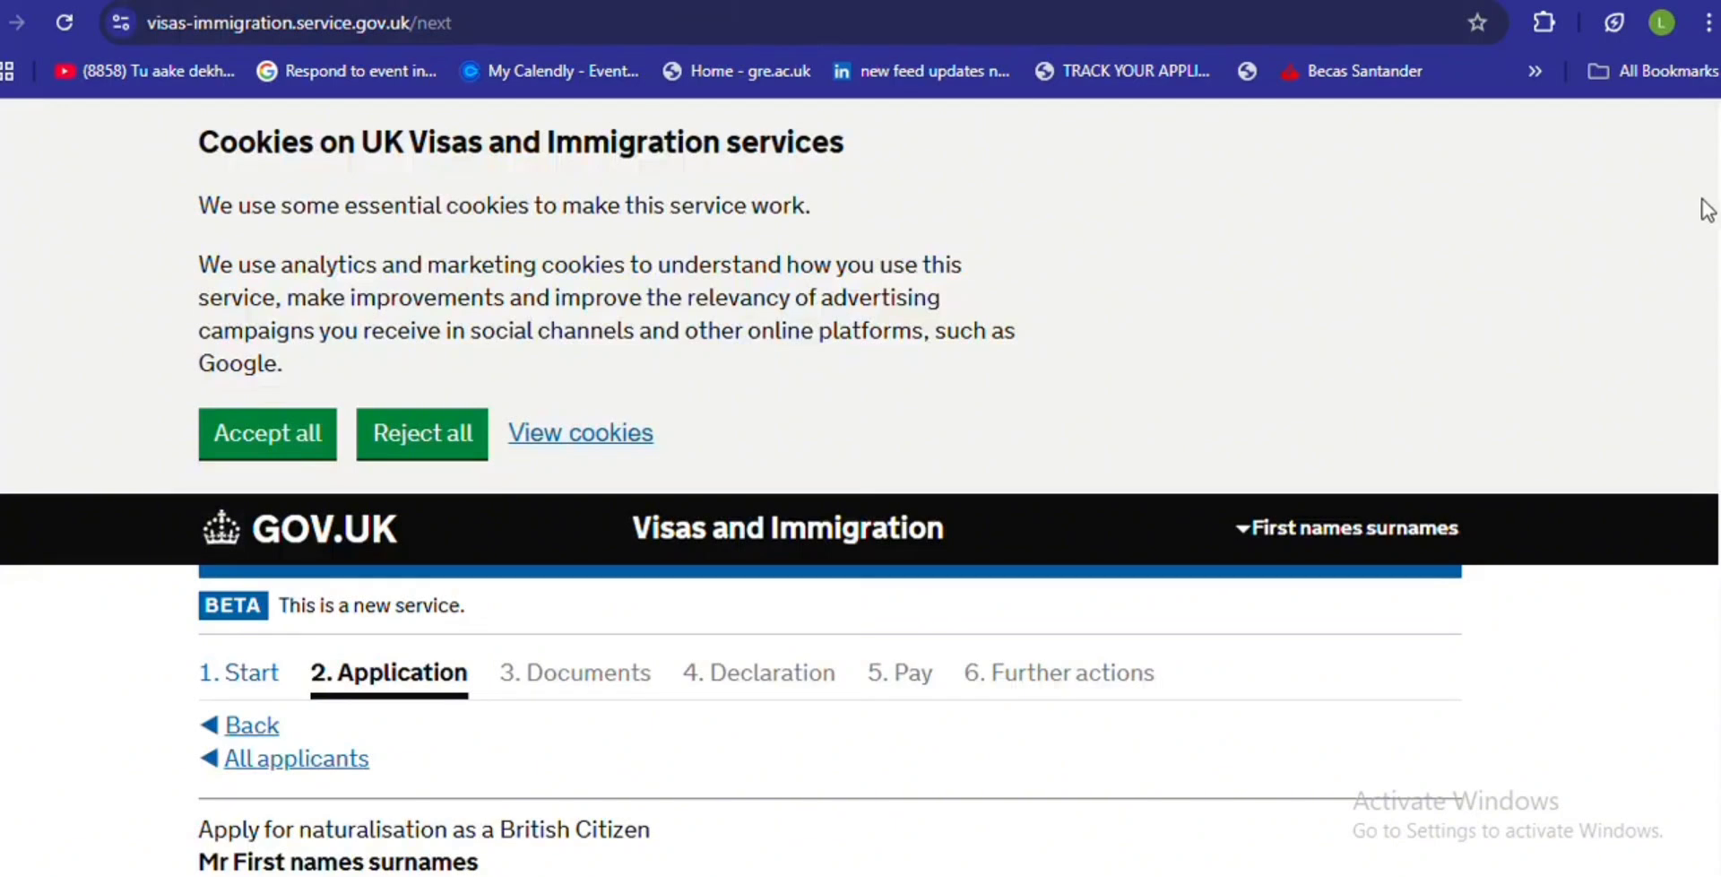
- Scroll to the end of the first referee's details form and save it
scroll(860, 484, down, 2)
scroll(860, 484, down, 10)
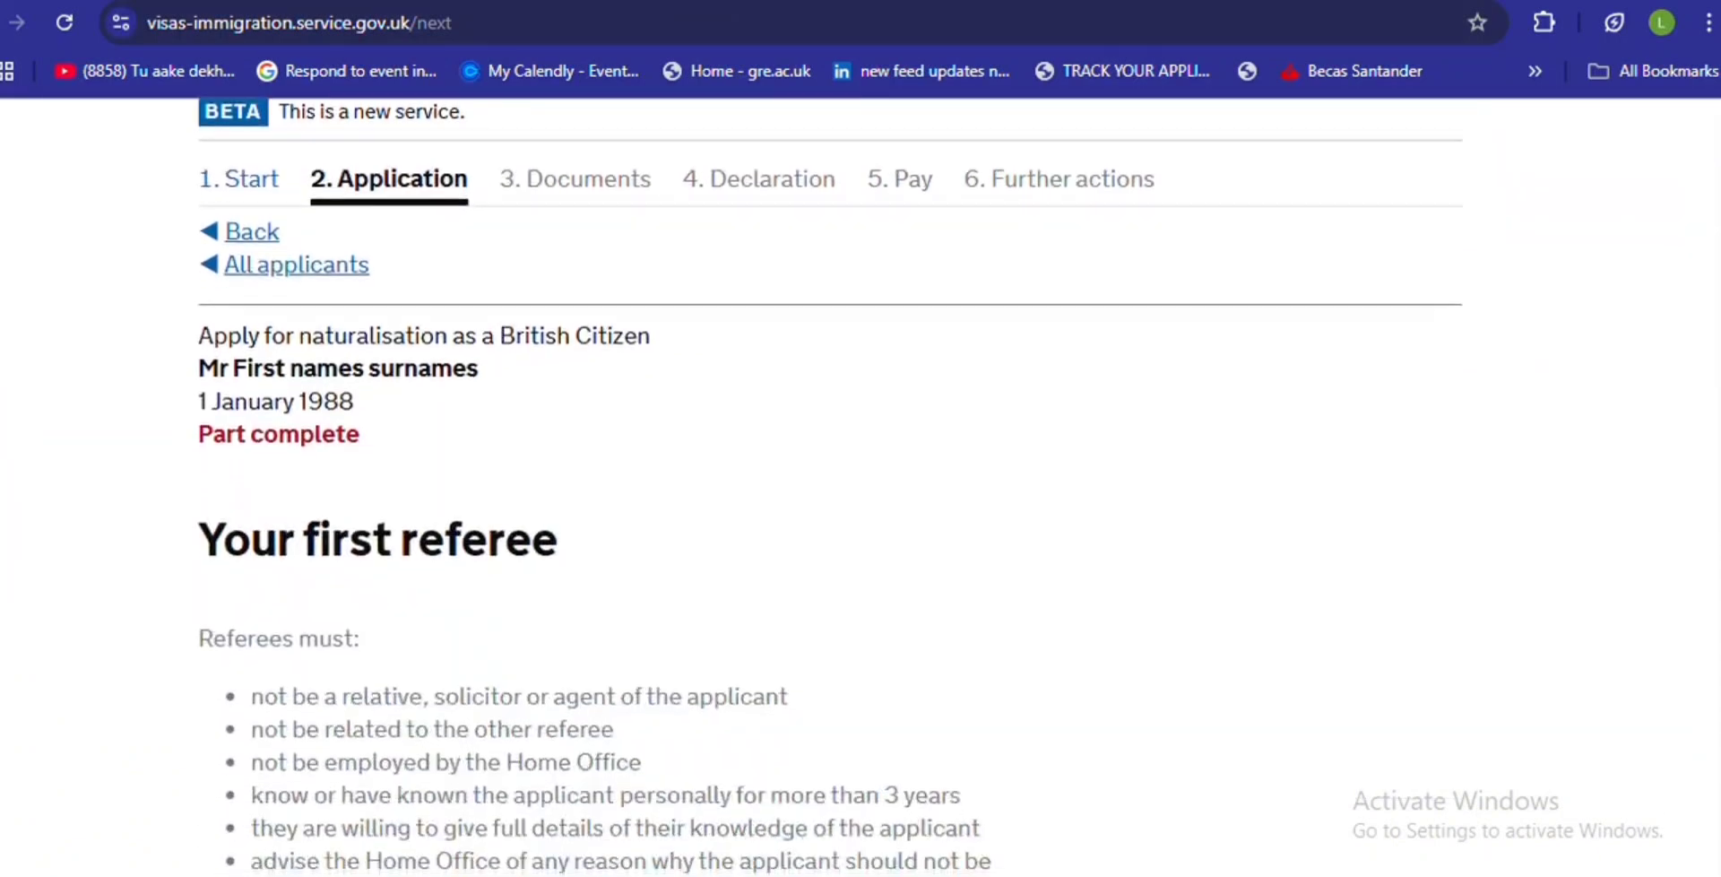
scroll(861, 484, down, 8)
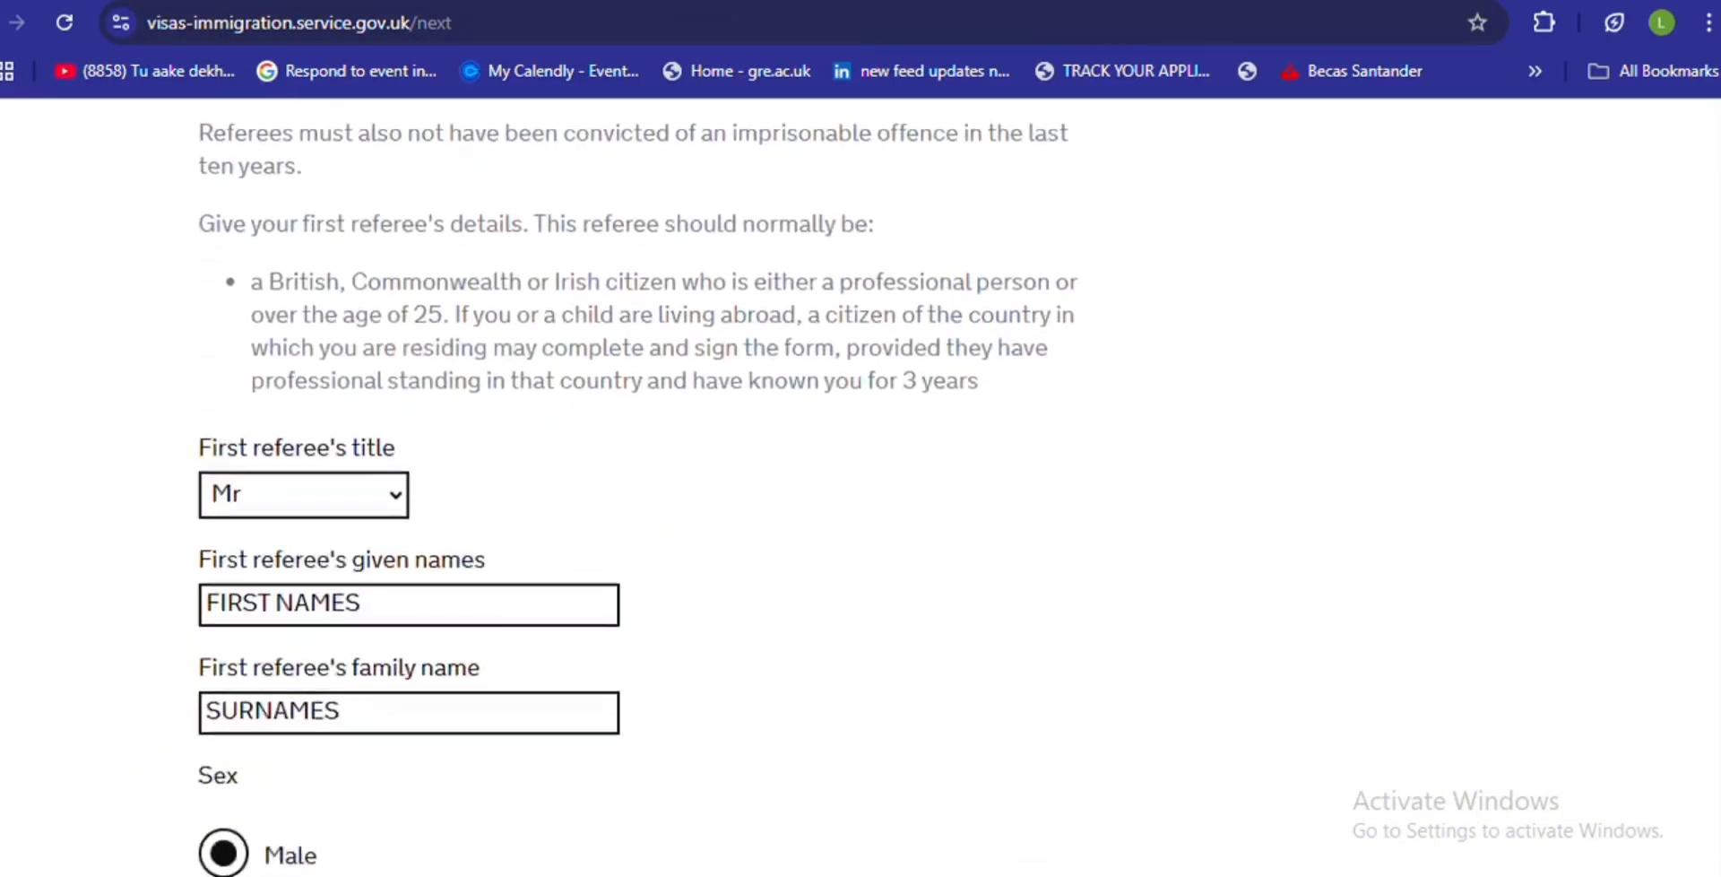
scroll(860, 484, down, 2)
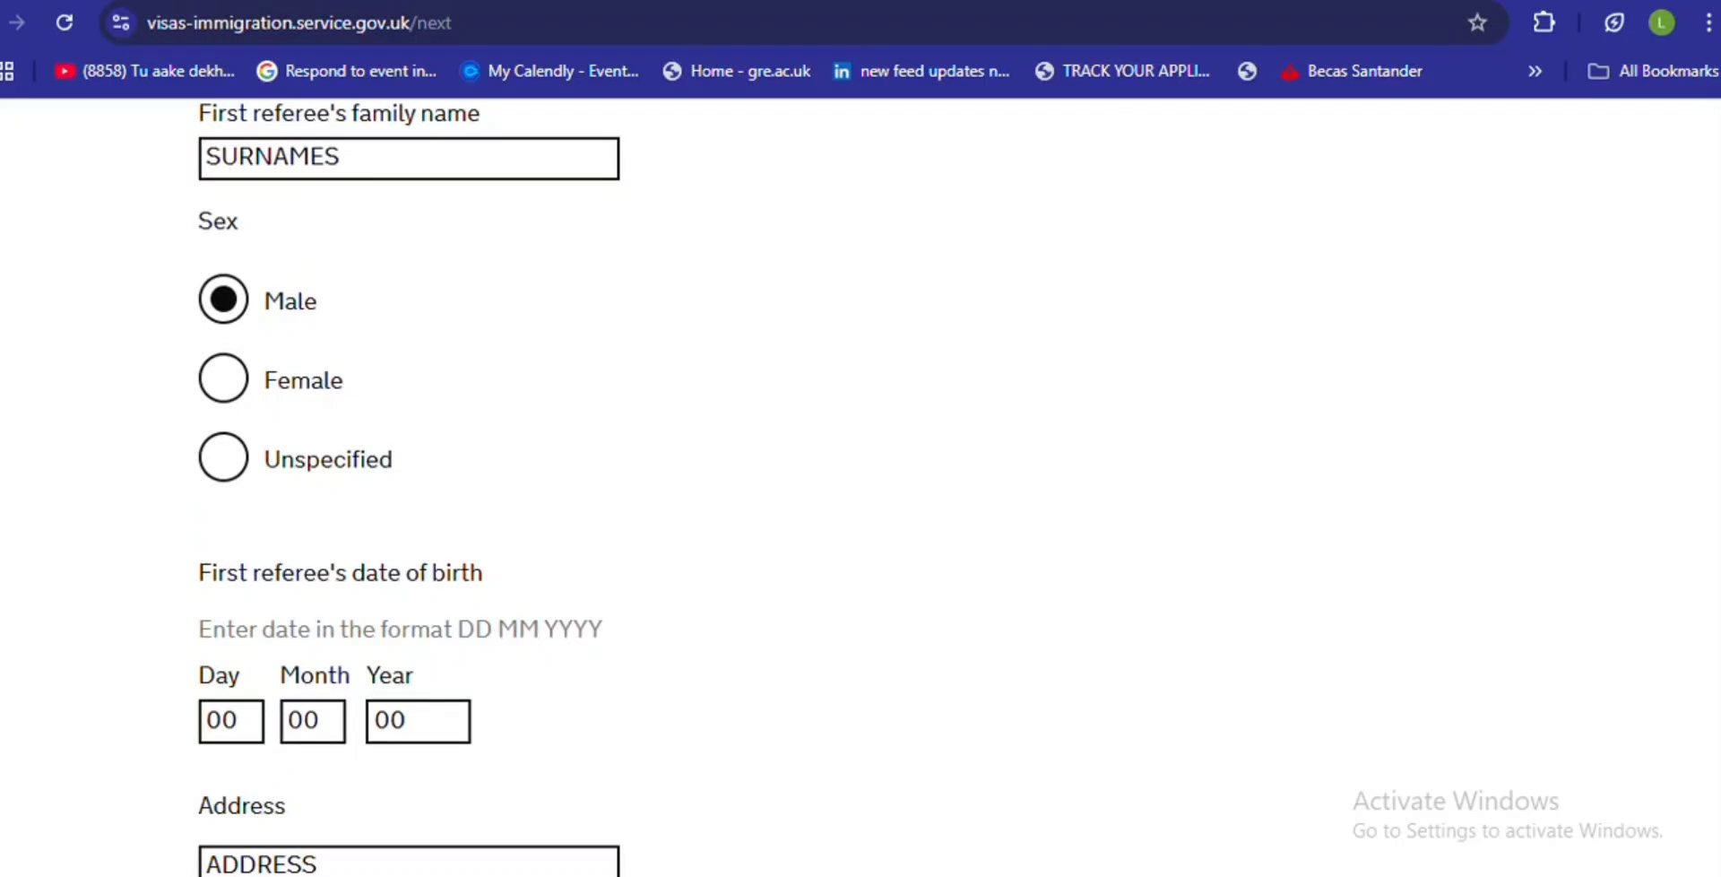
scroll(254, 692, down, 8)
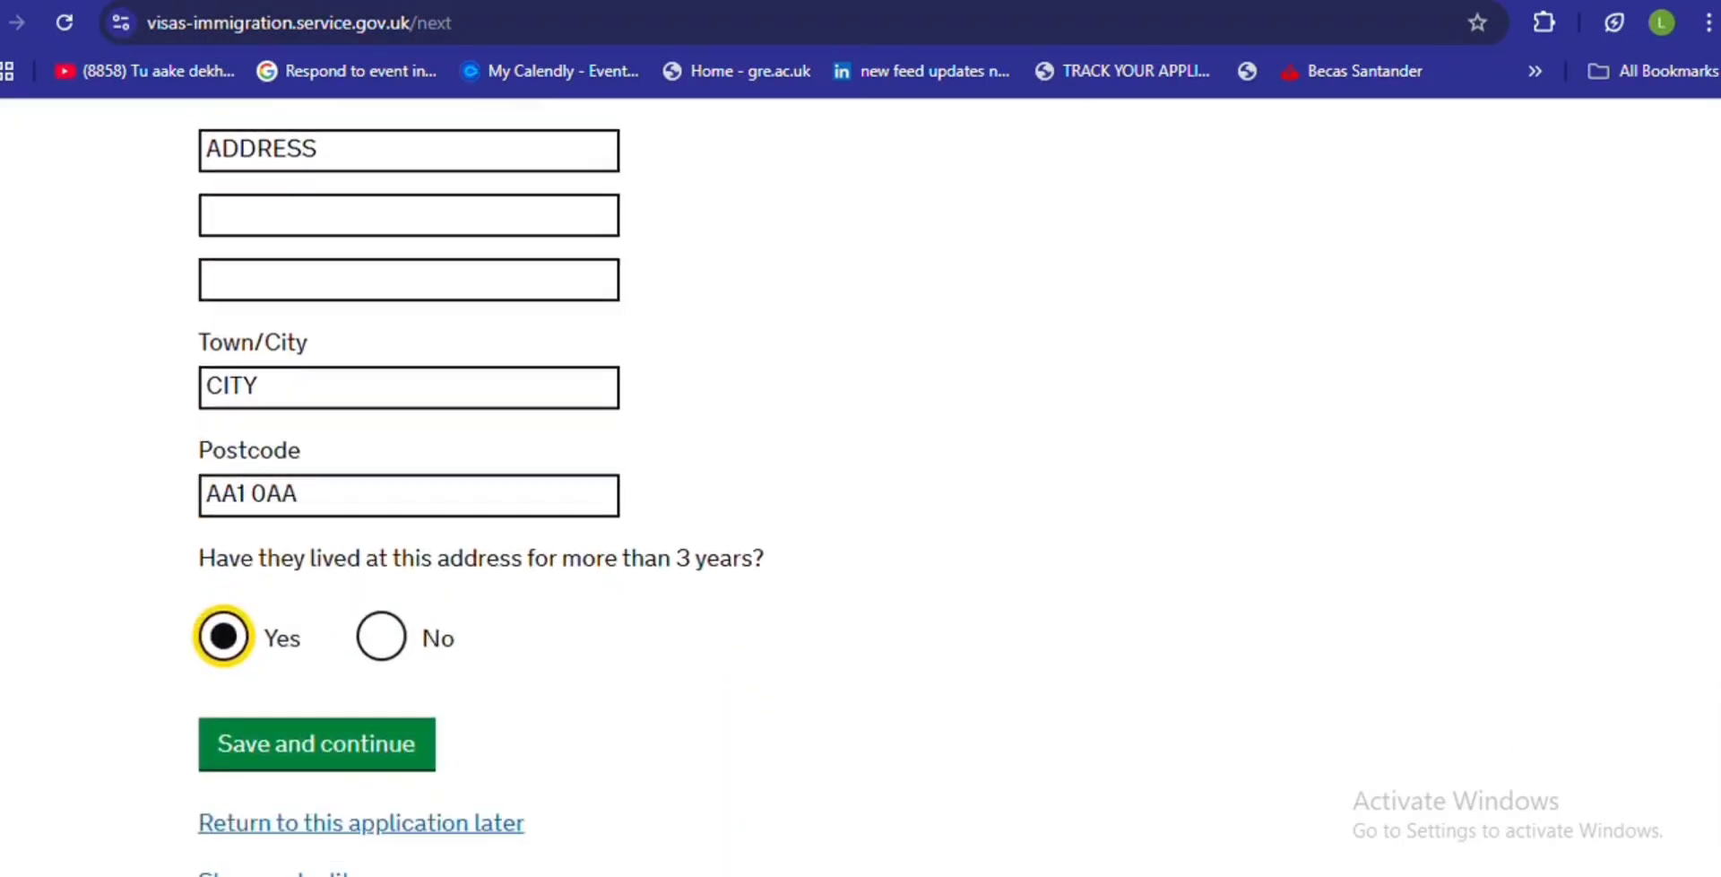
click(288, 764)
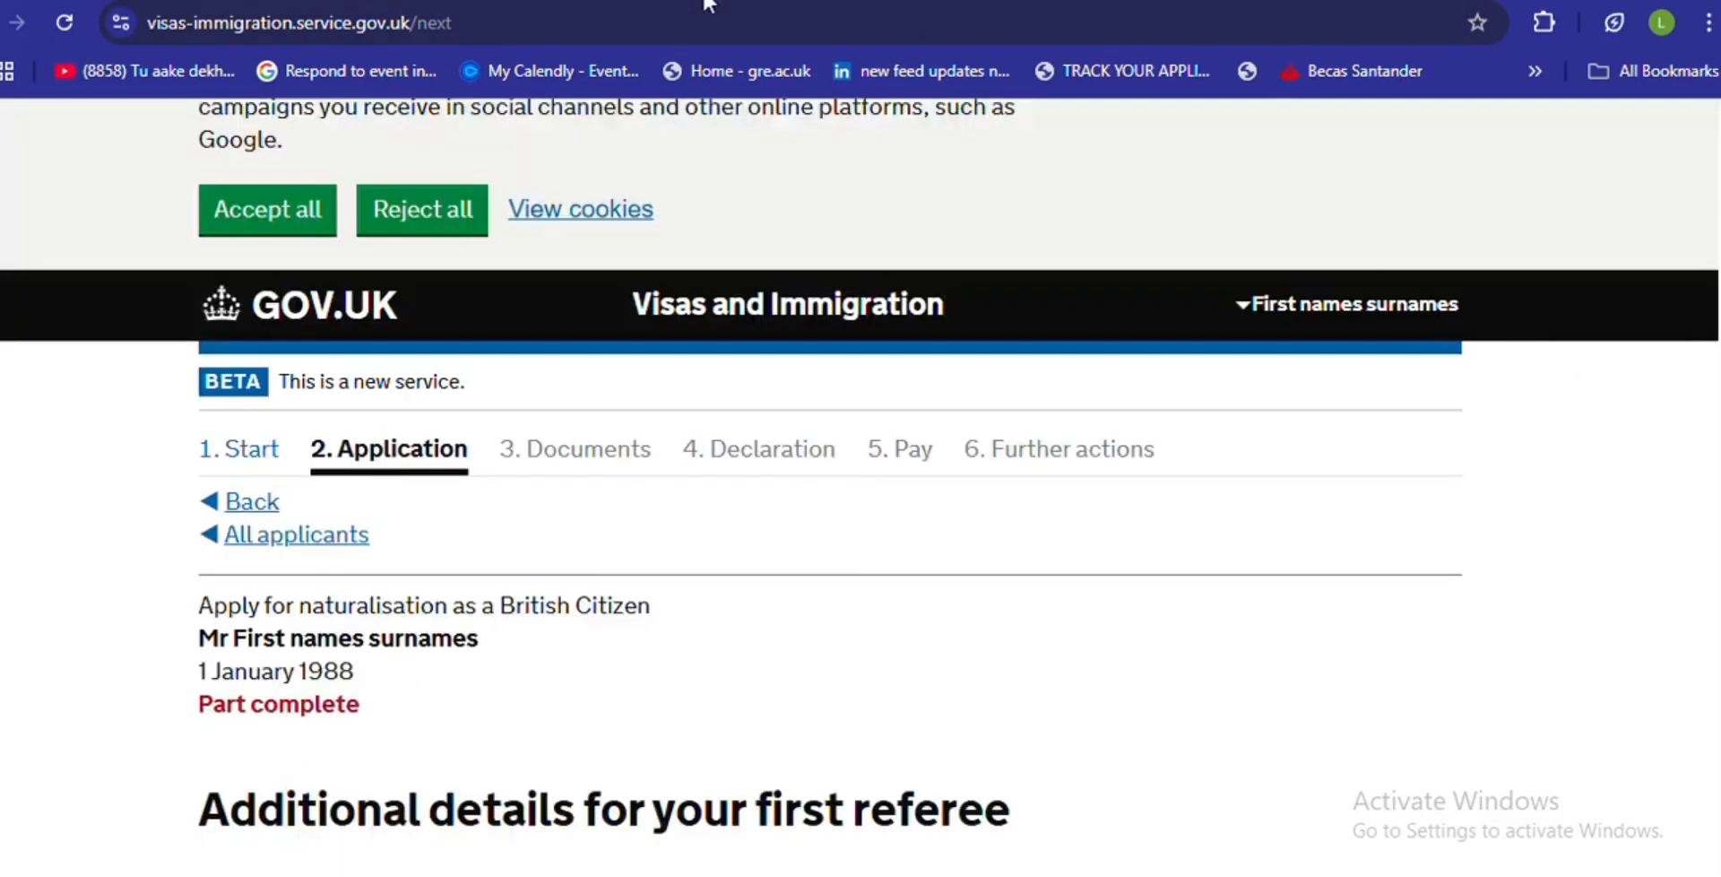
- Enter the first referee's phone number and e-mail address, and profession Accountant
scroll(1671, 541, down, 5)
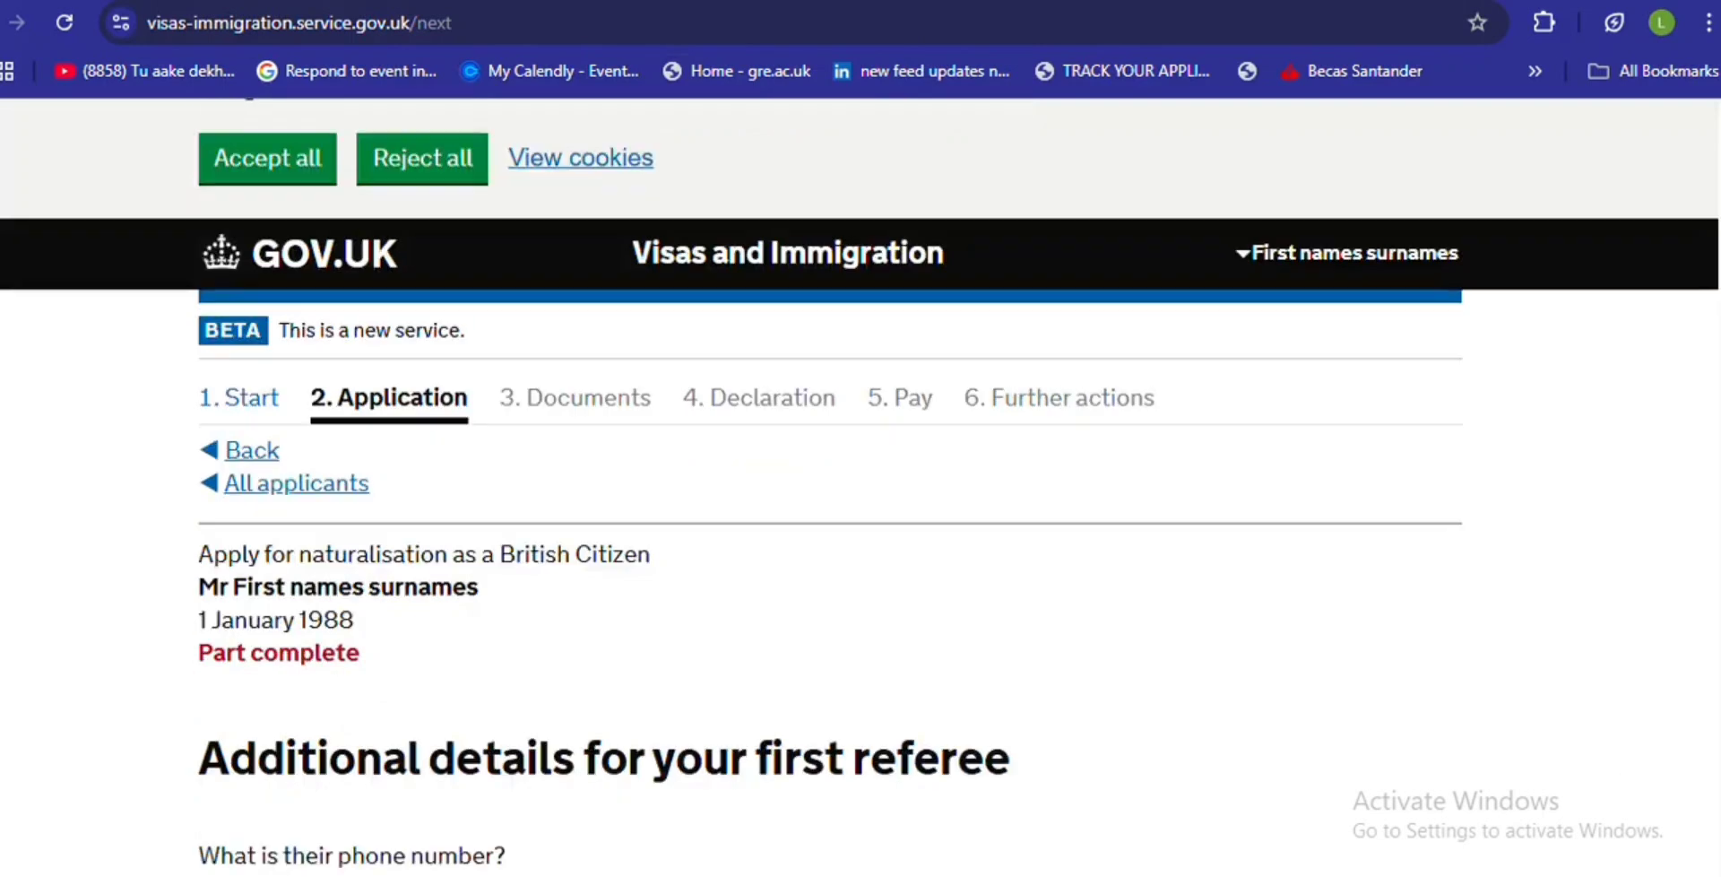
click(306, 361)
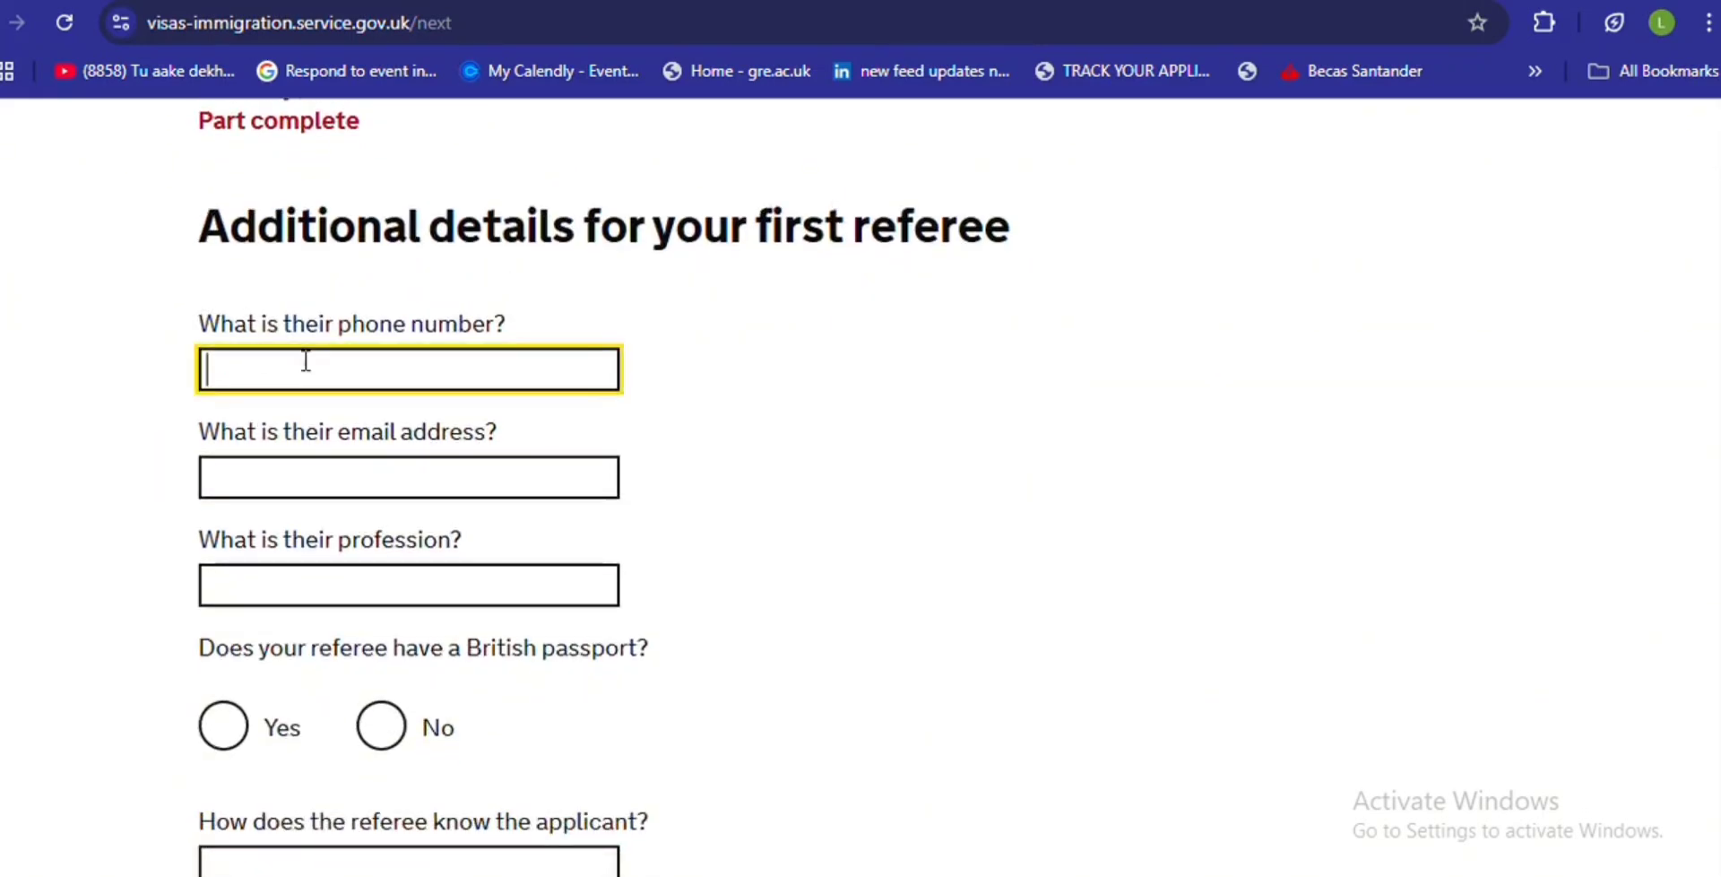
text(074000000000)
click(346, 485)
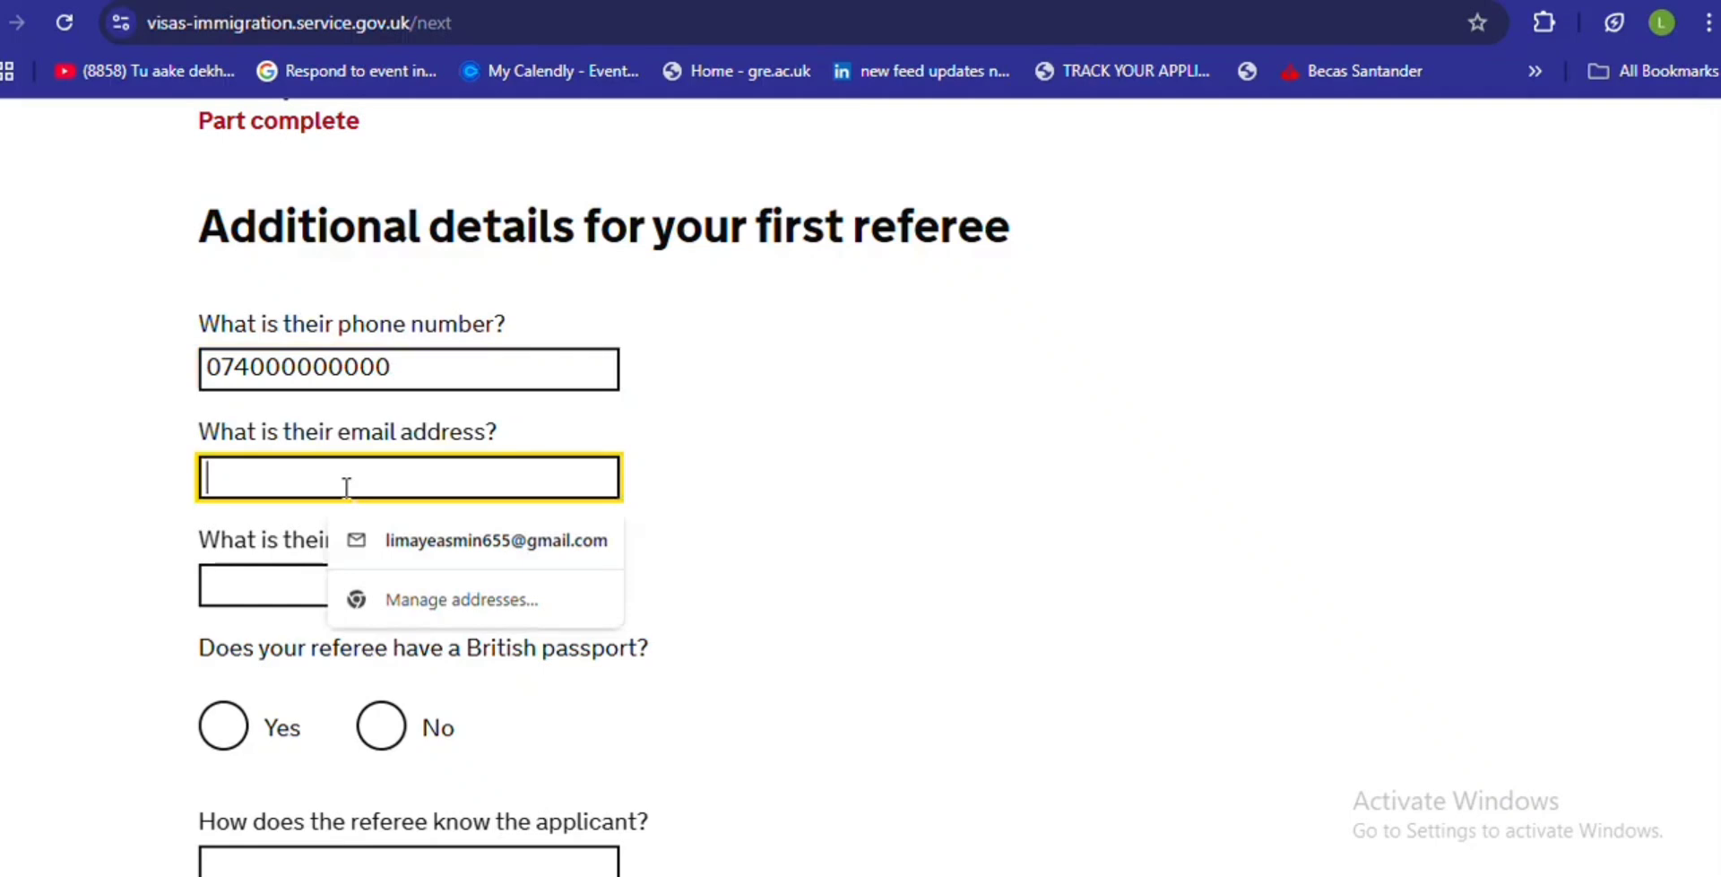
text(EM)
key(BackSpace)
text(m)
key(BackSpace)
key(BackSpace)
text(email)
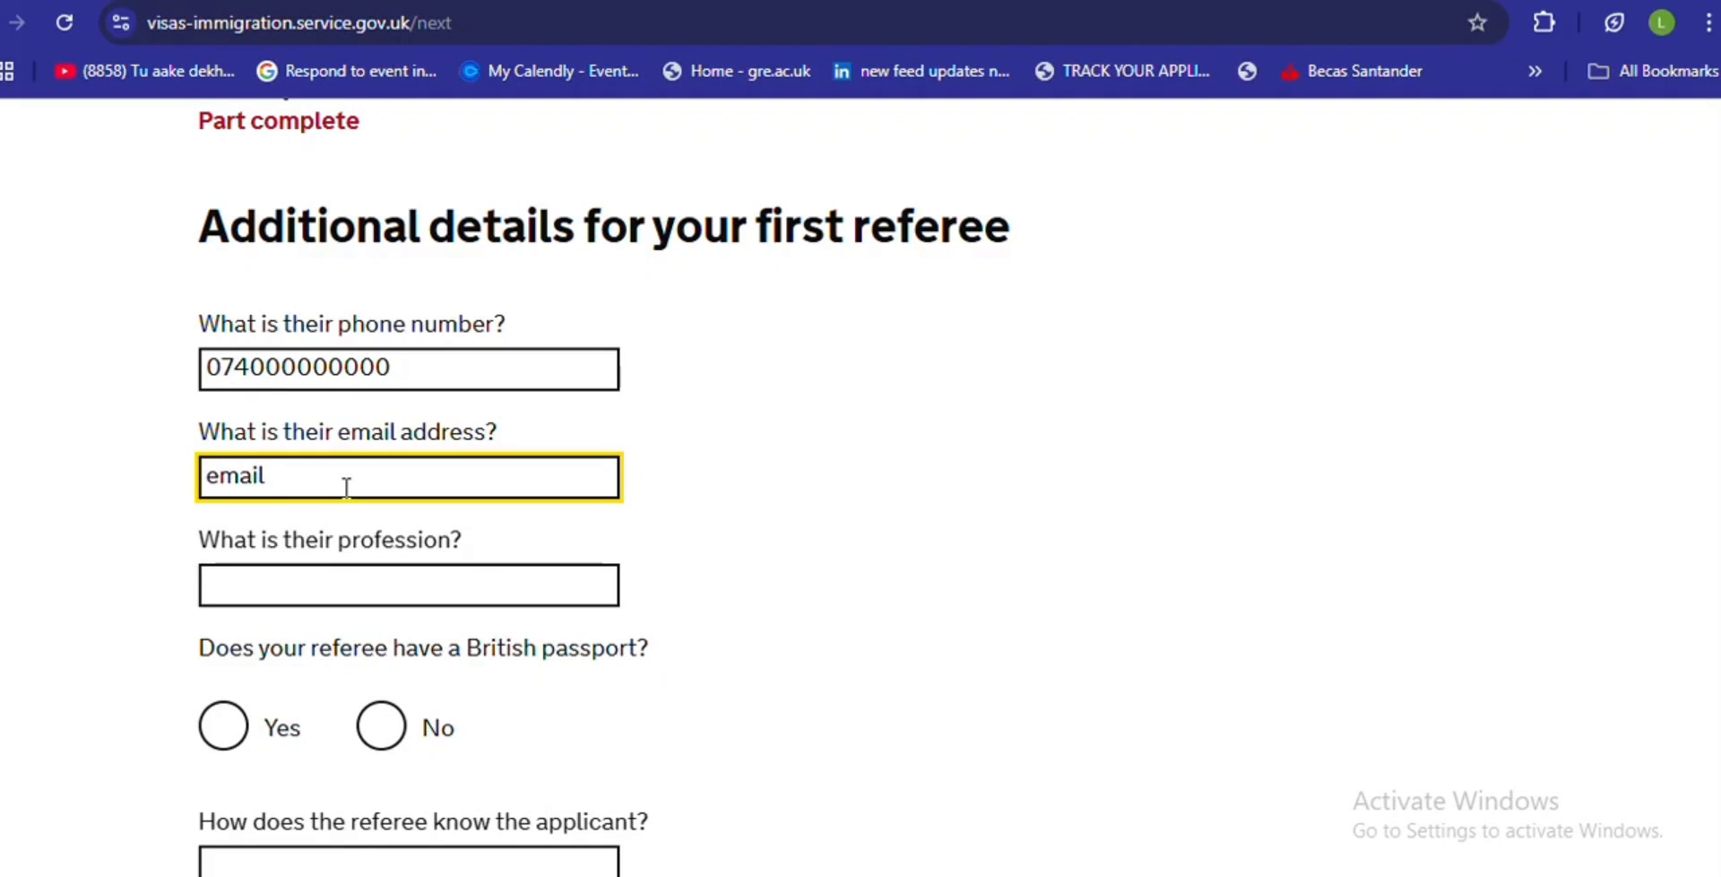
text(@me.com)
click(275, 590)
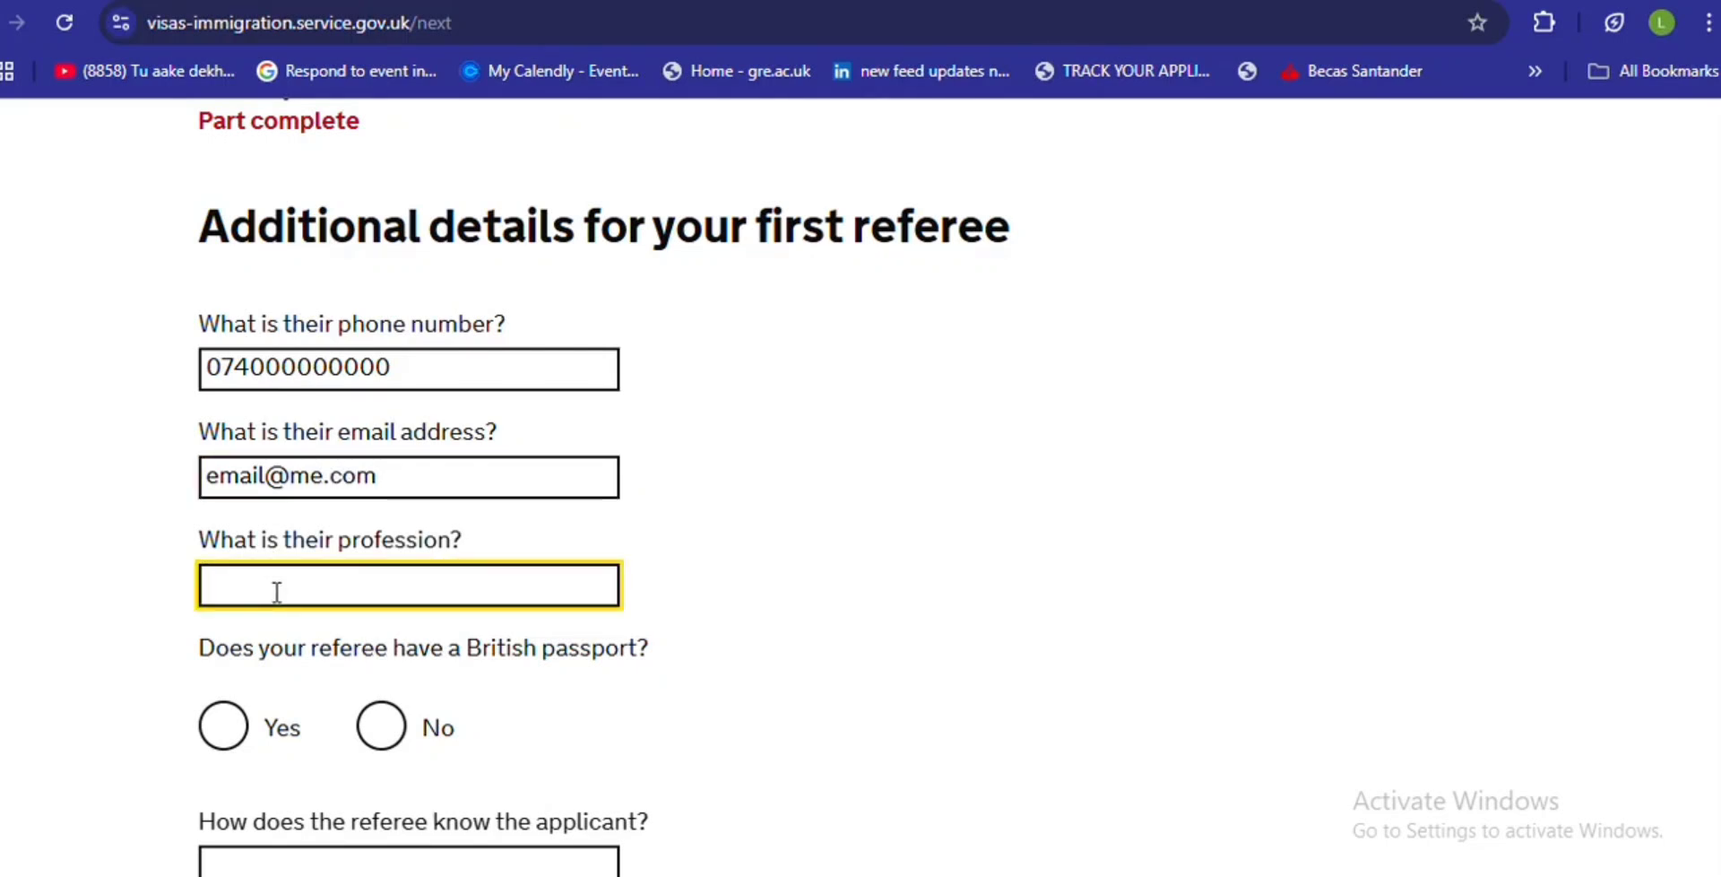
text(Accountant)
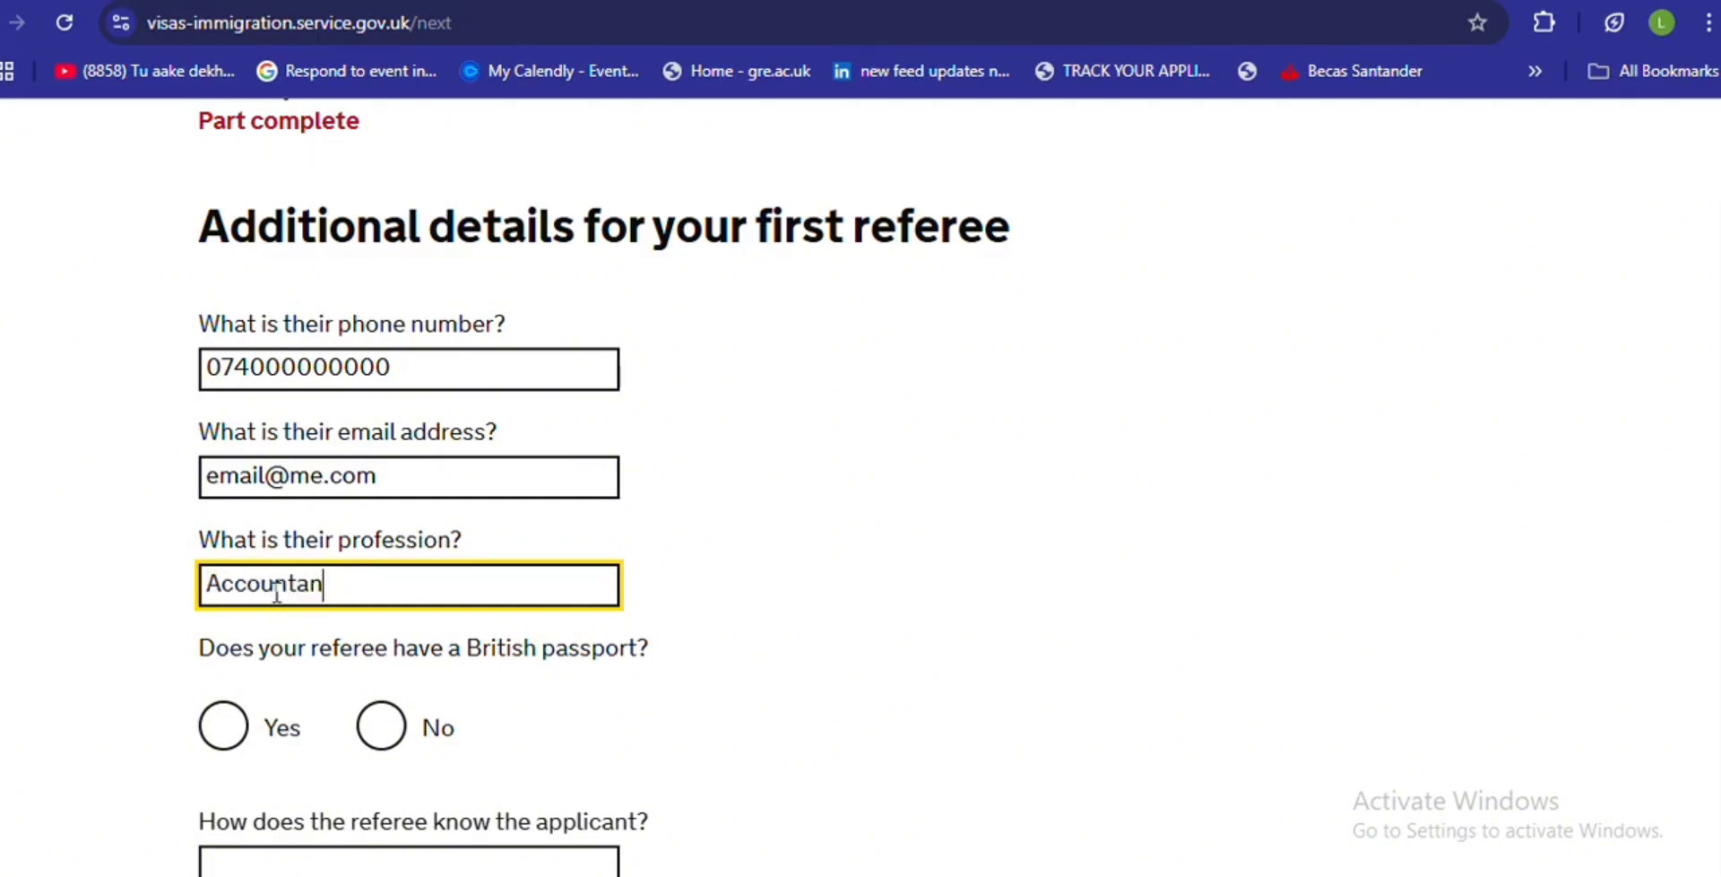
- Answer Yes to a British passport, enter its number, and set the relationship to Friend
click(231, 736)
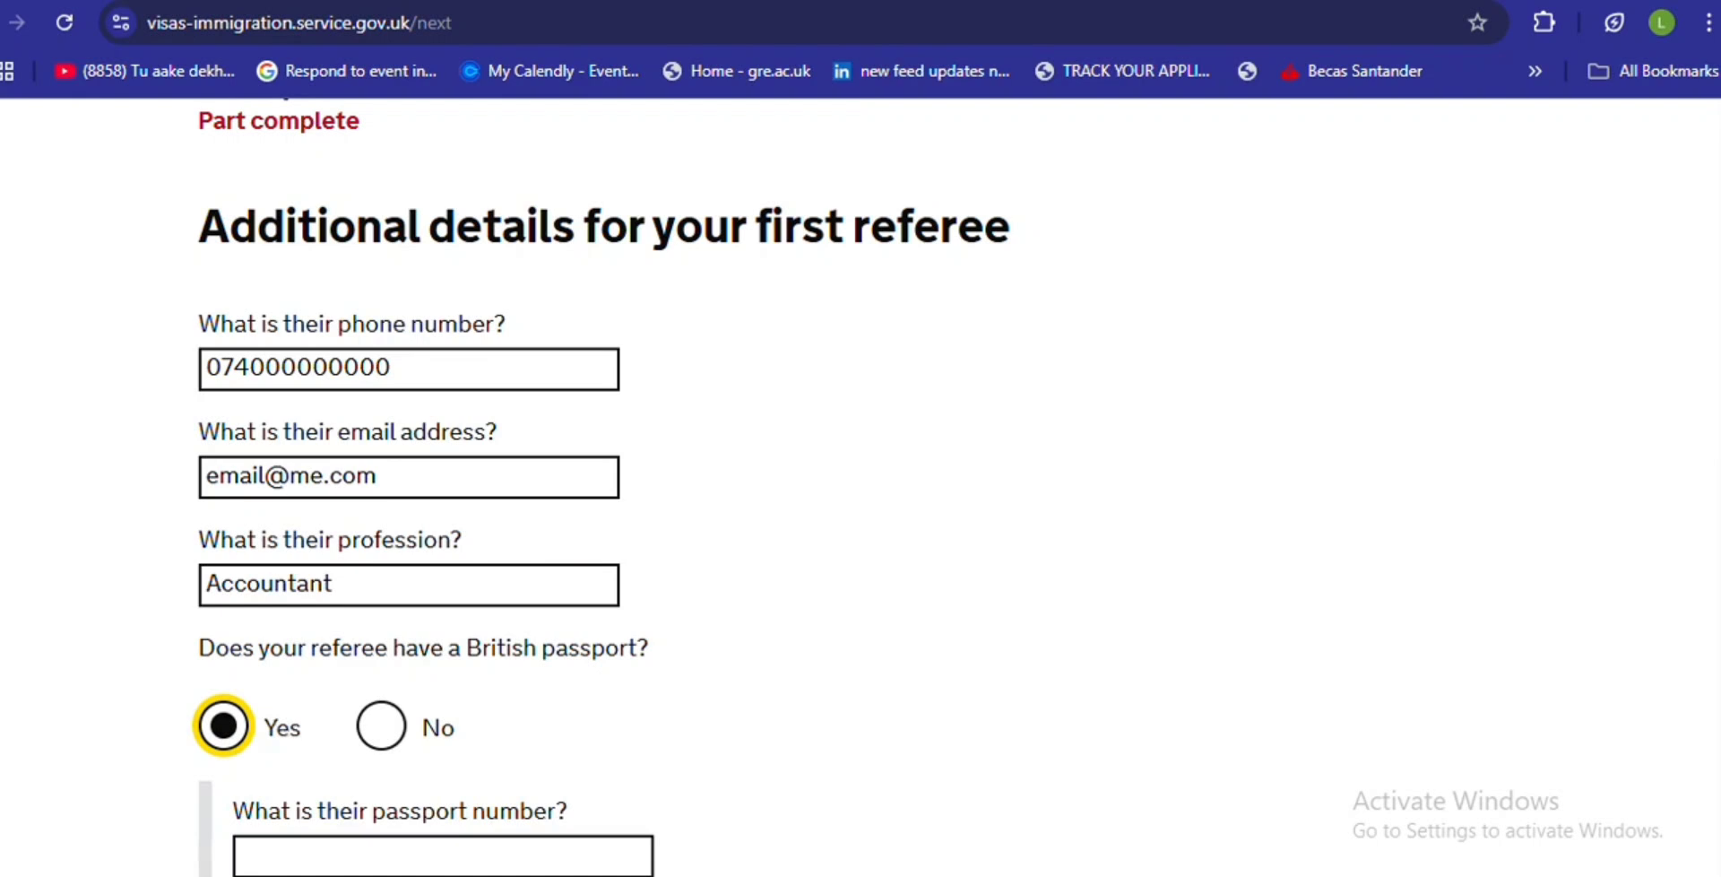
scroll(1660, 466, down, 3)
click(421, 578)
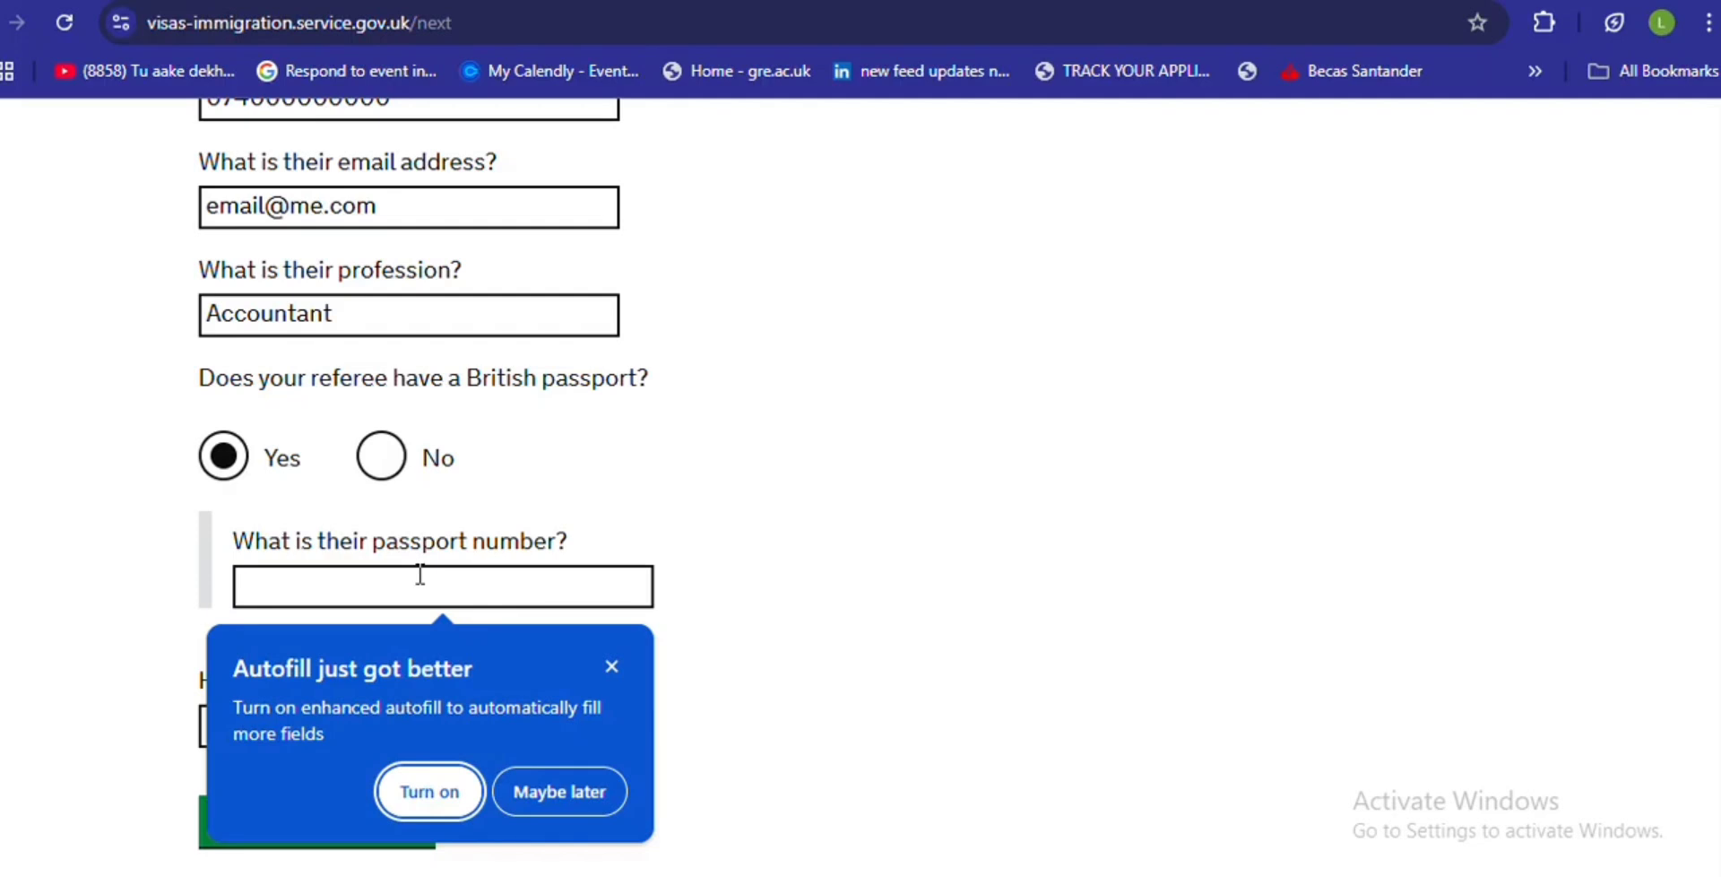
click(611, 668)
text(000000000)
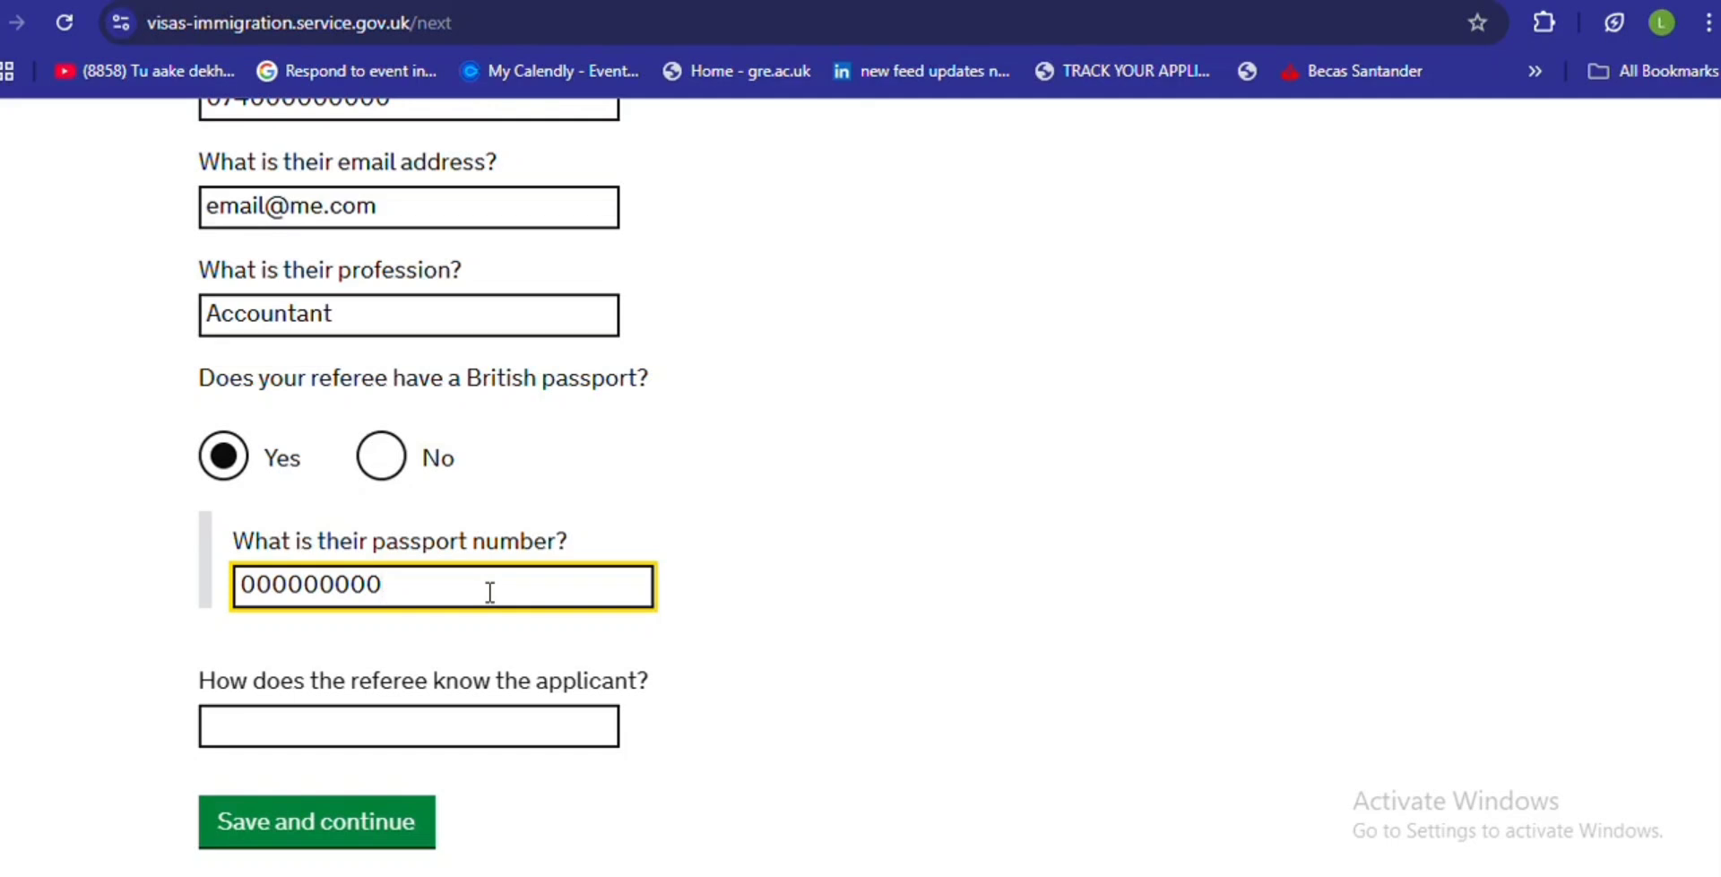
click(398, 728)
text(Friend)
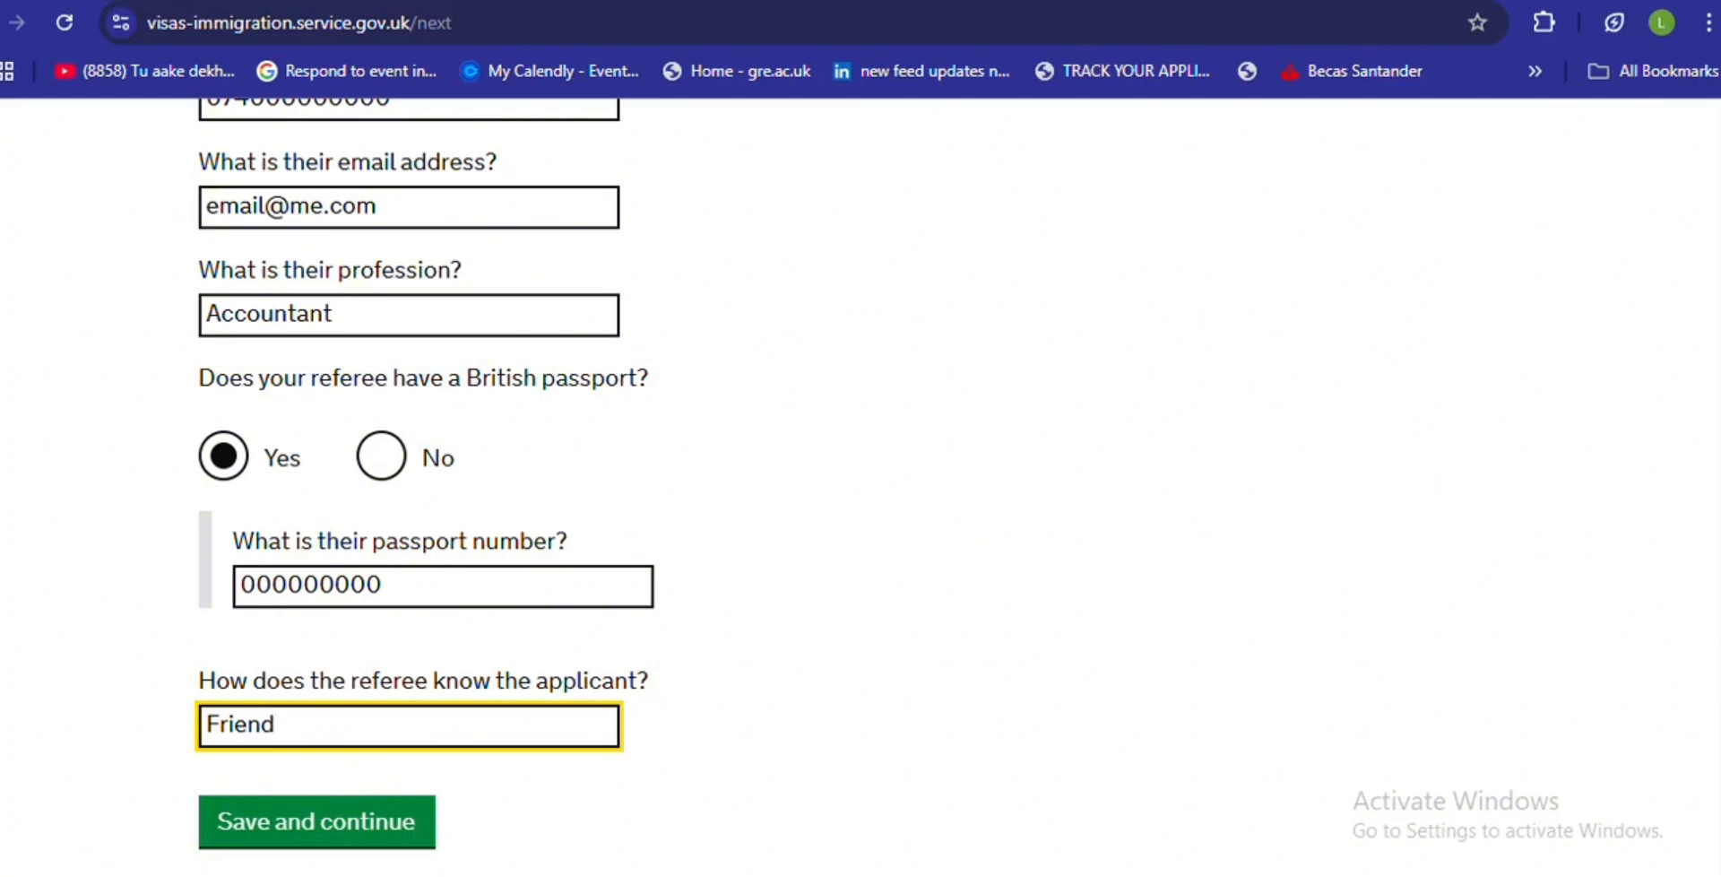
scroll(424, 484, up, 3)
scroll(425, 484, down, 3)
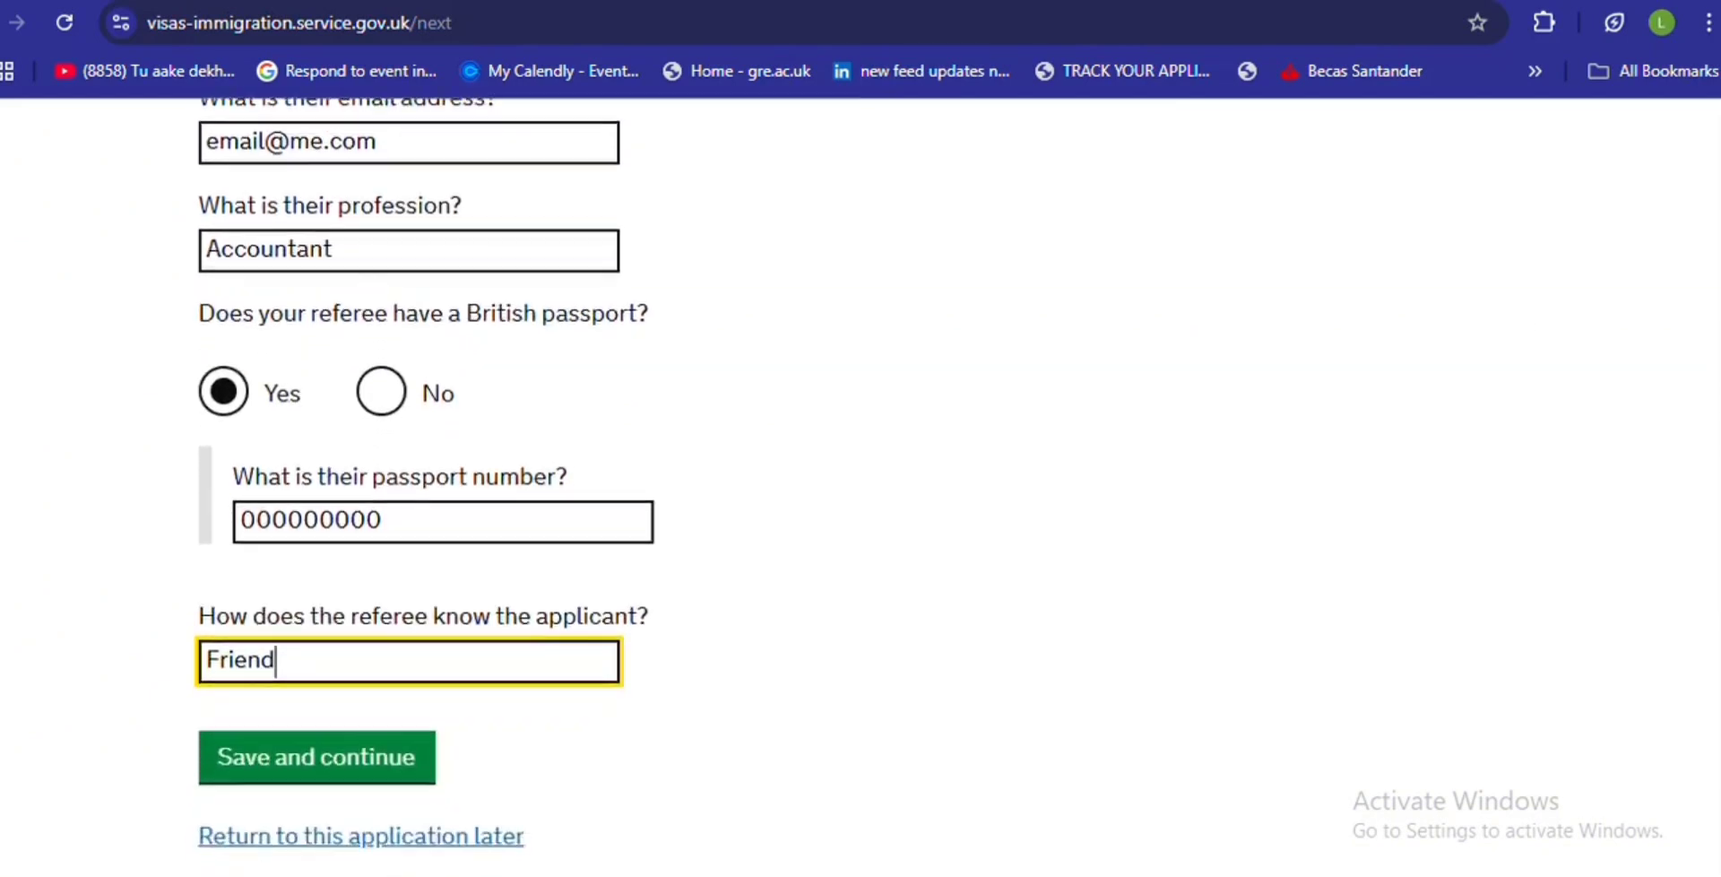
scroll(1701, 569, down, 1)
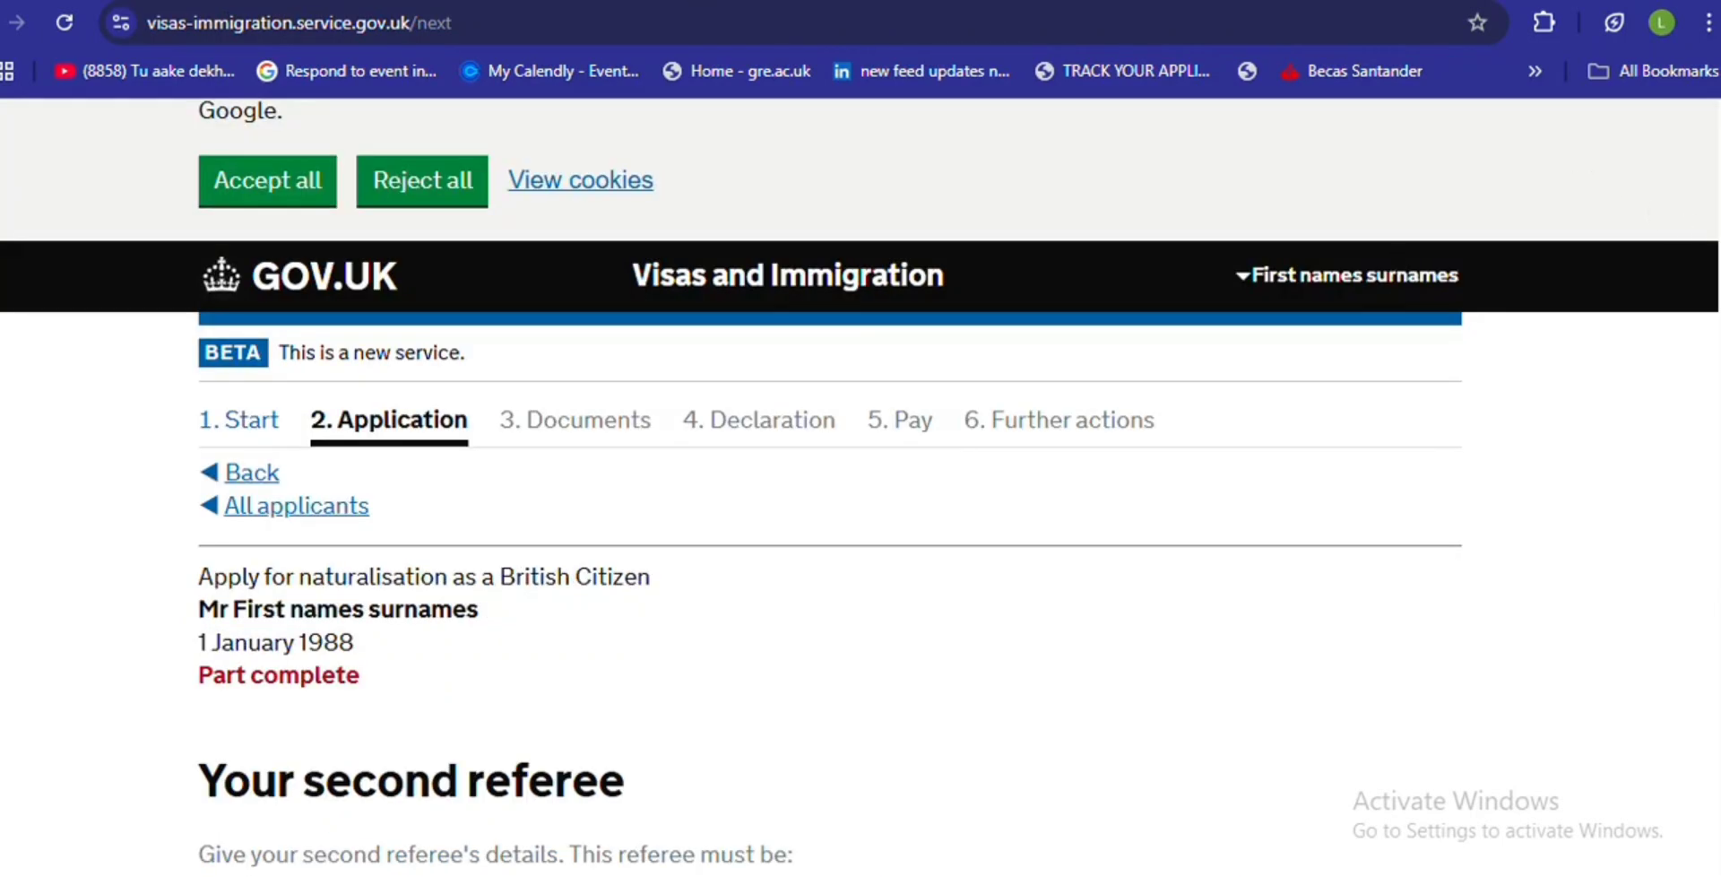
- Give the second referee title Mr, placeholder given and family names, and sex Male
scroll(1717, 261, up, 1)
scroll(1717, 262, down, 3)
scroll(1476, 355, down, 6)
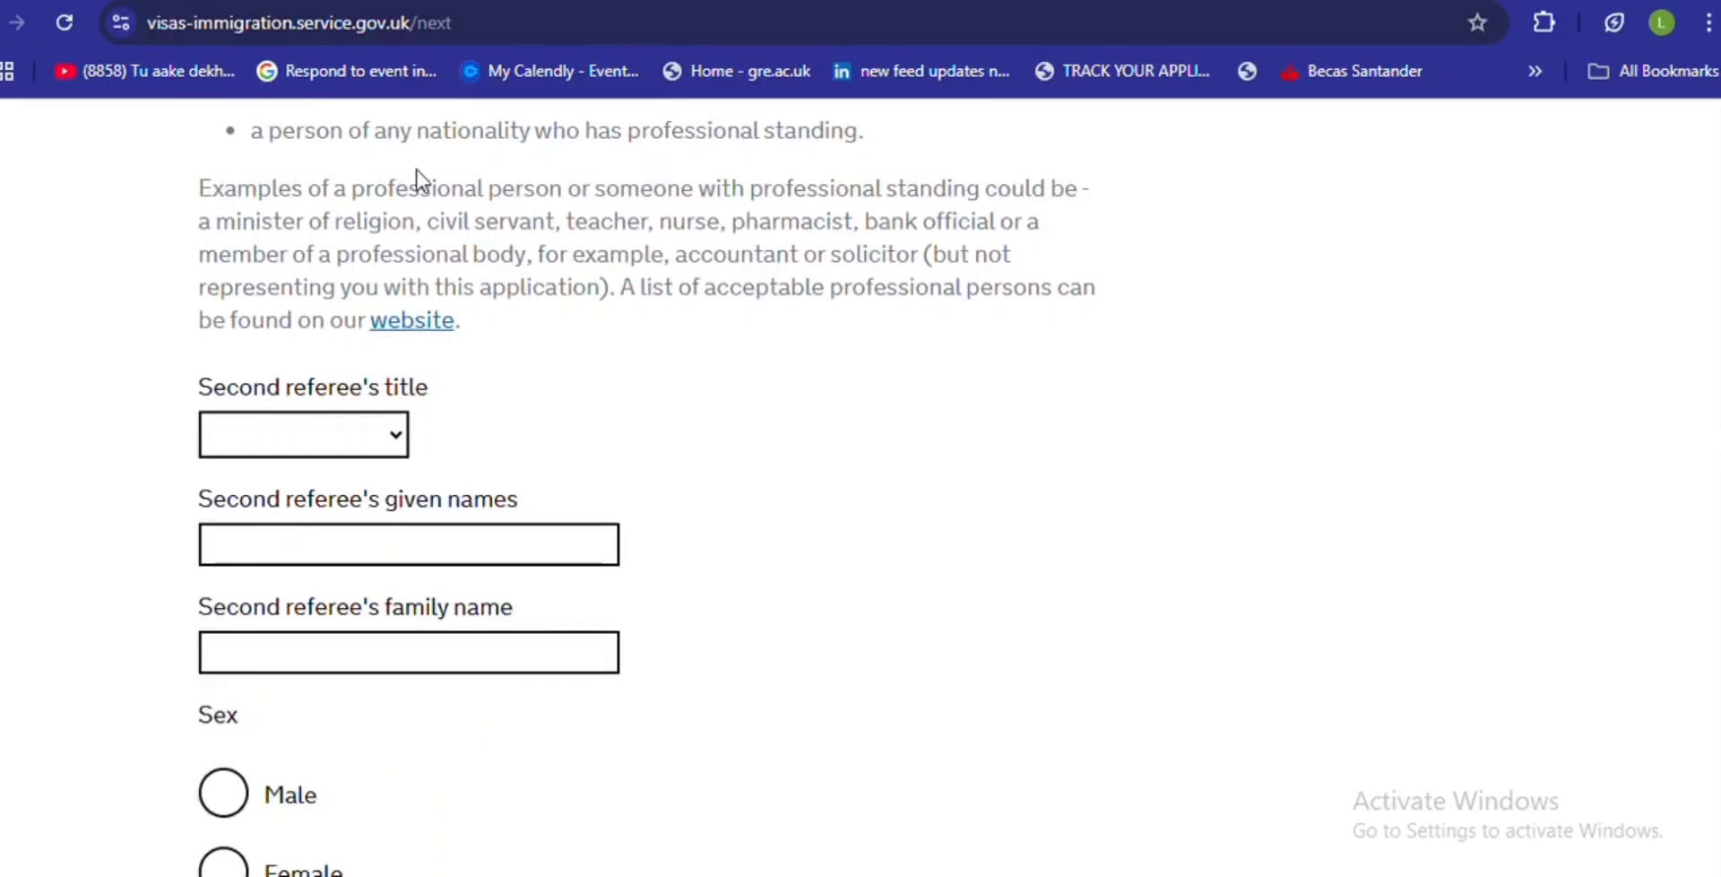
click(368, 434)
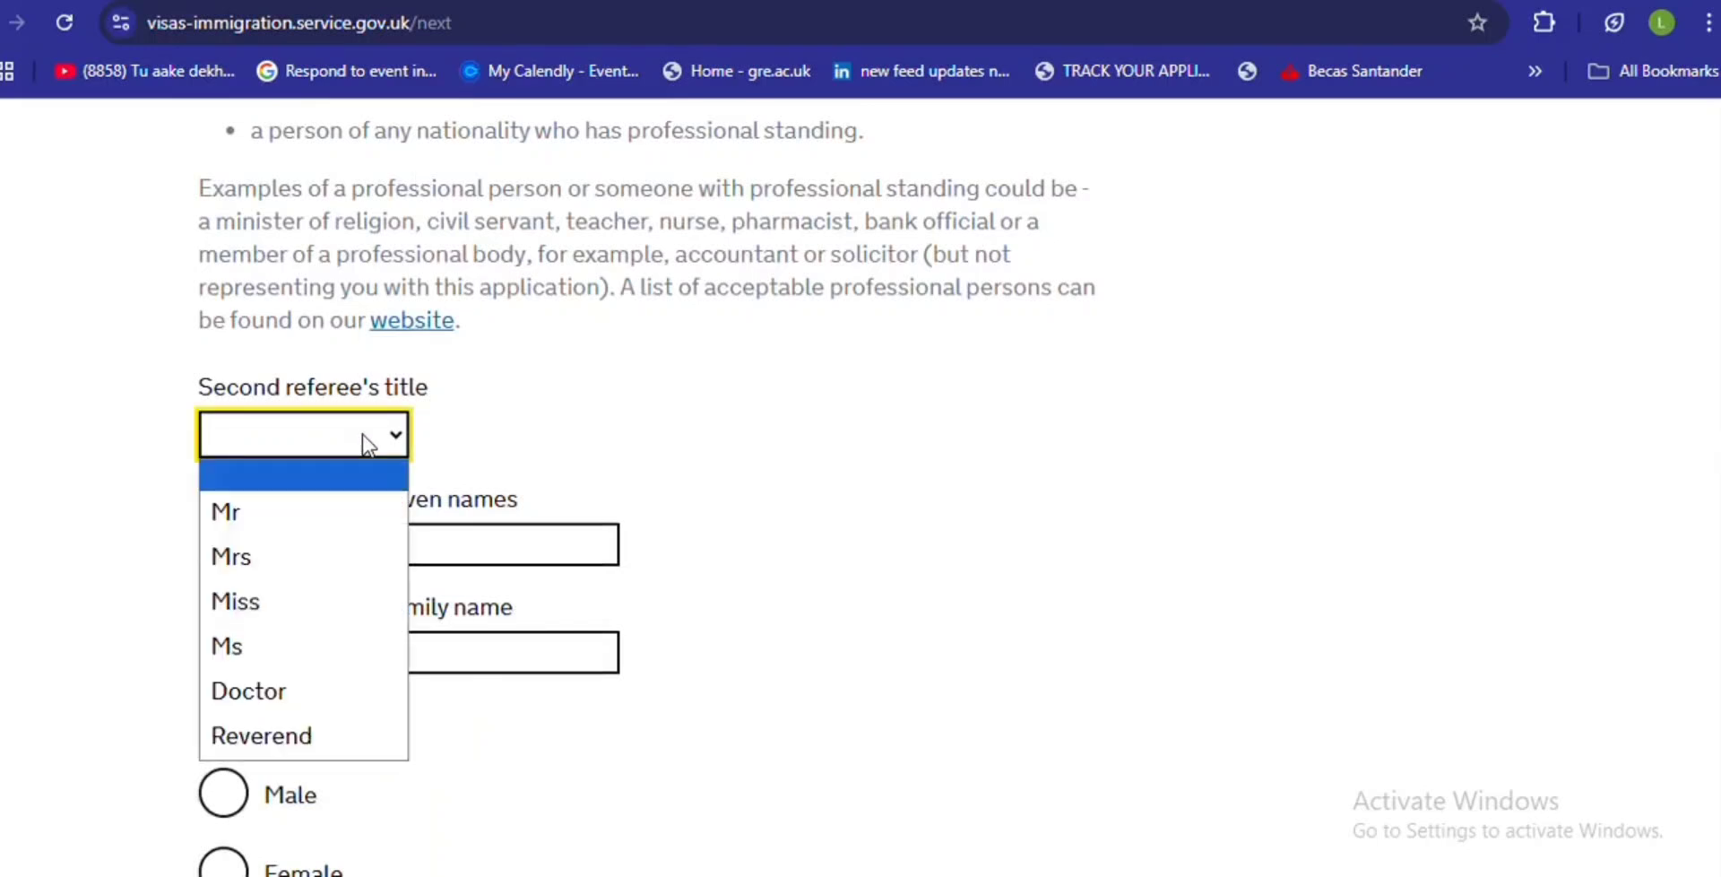
click(275, 502)
click(320, 547)
text(first)
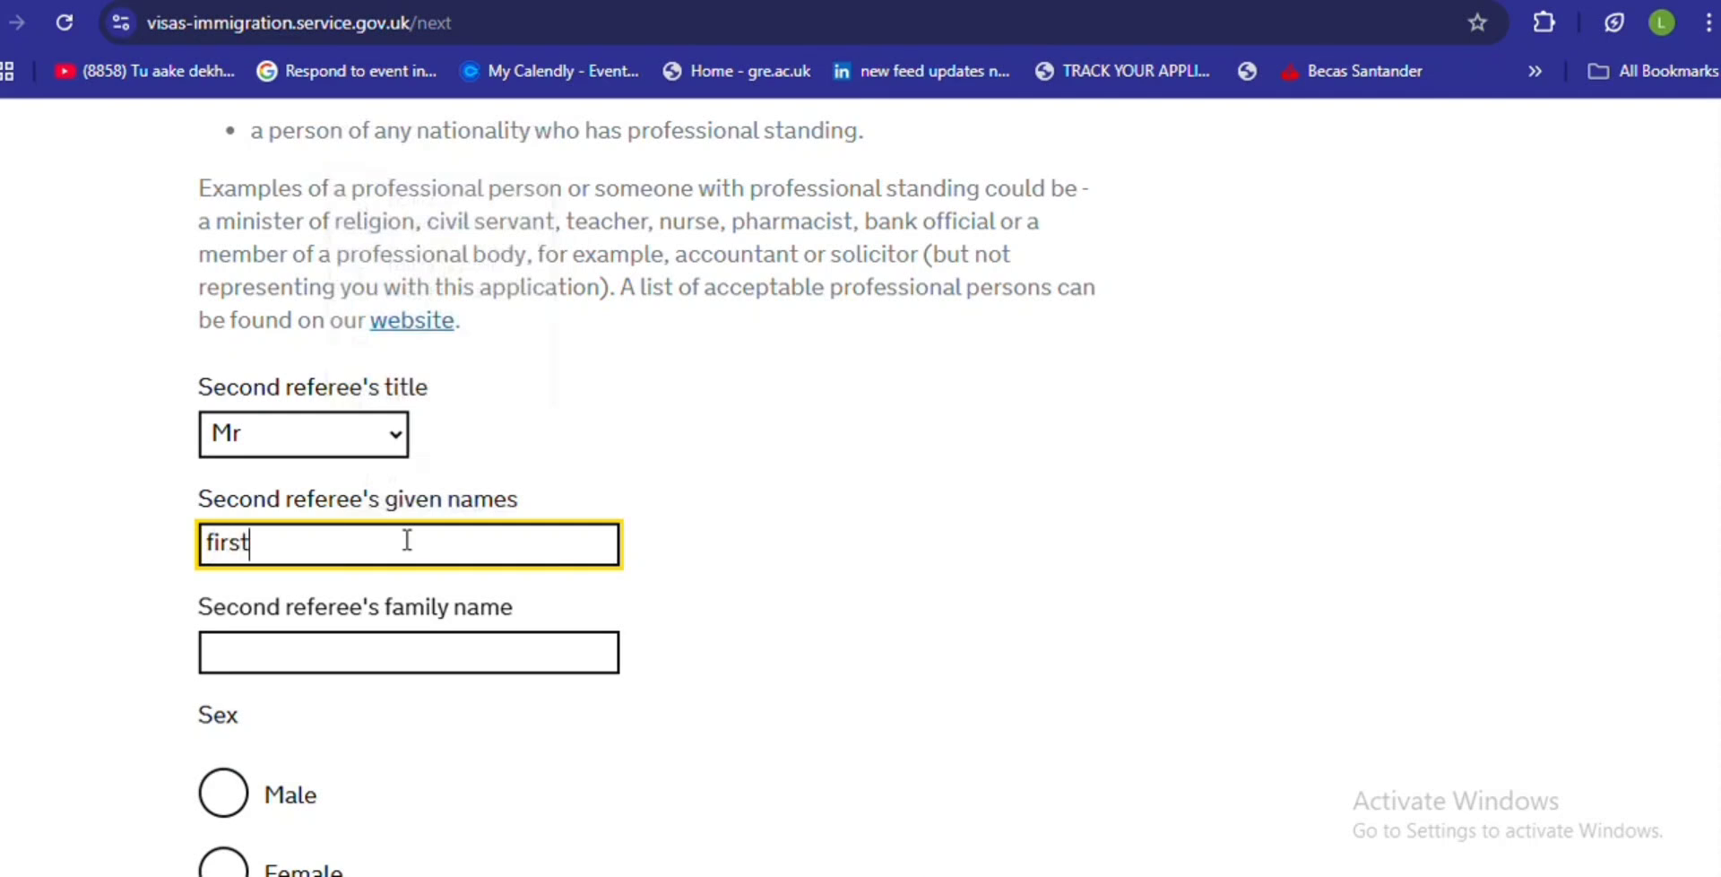
text( names)
click(311, 661)
text(surn)
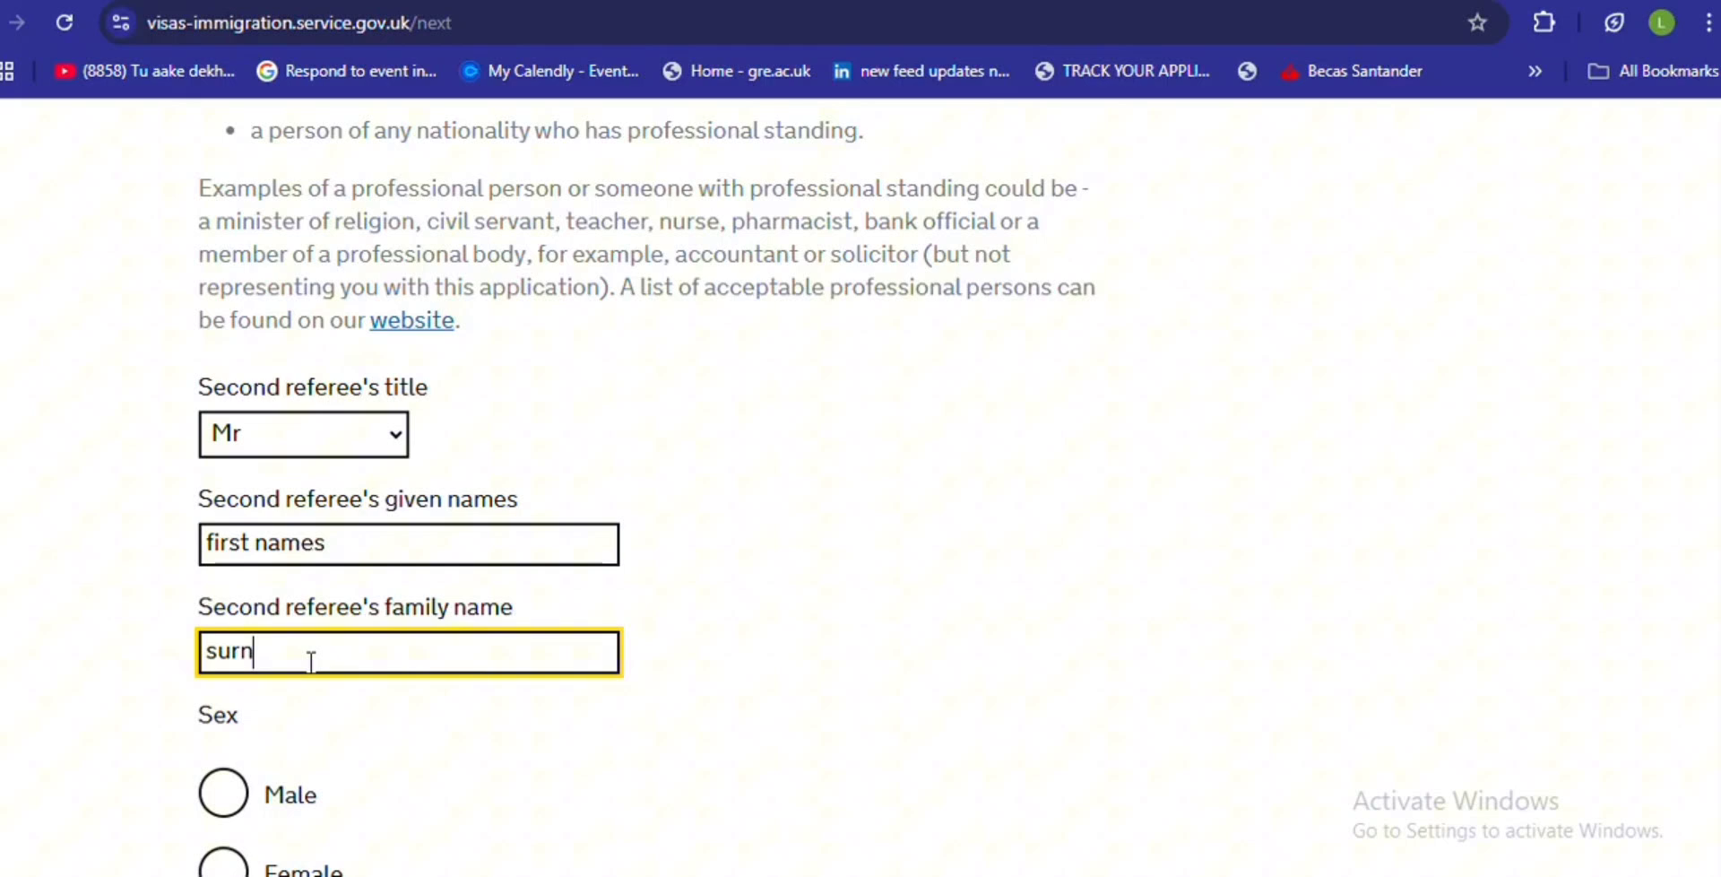
key(BackSpace)
text(names)
click(223, 792)
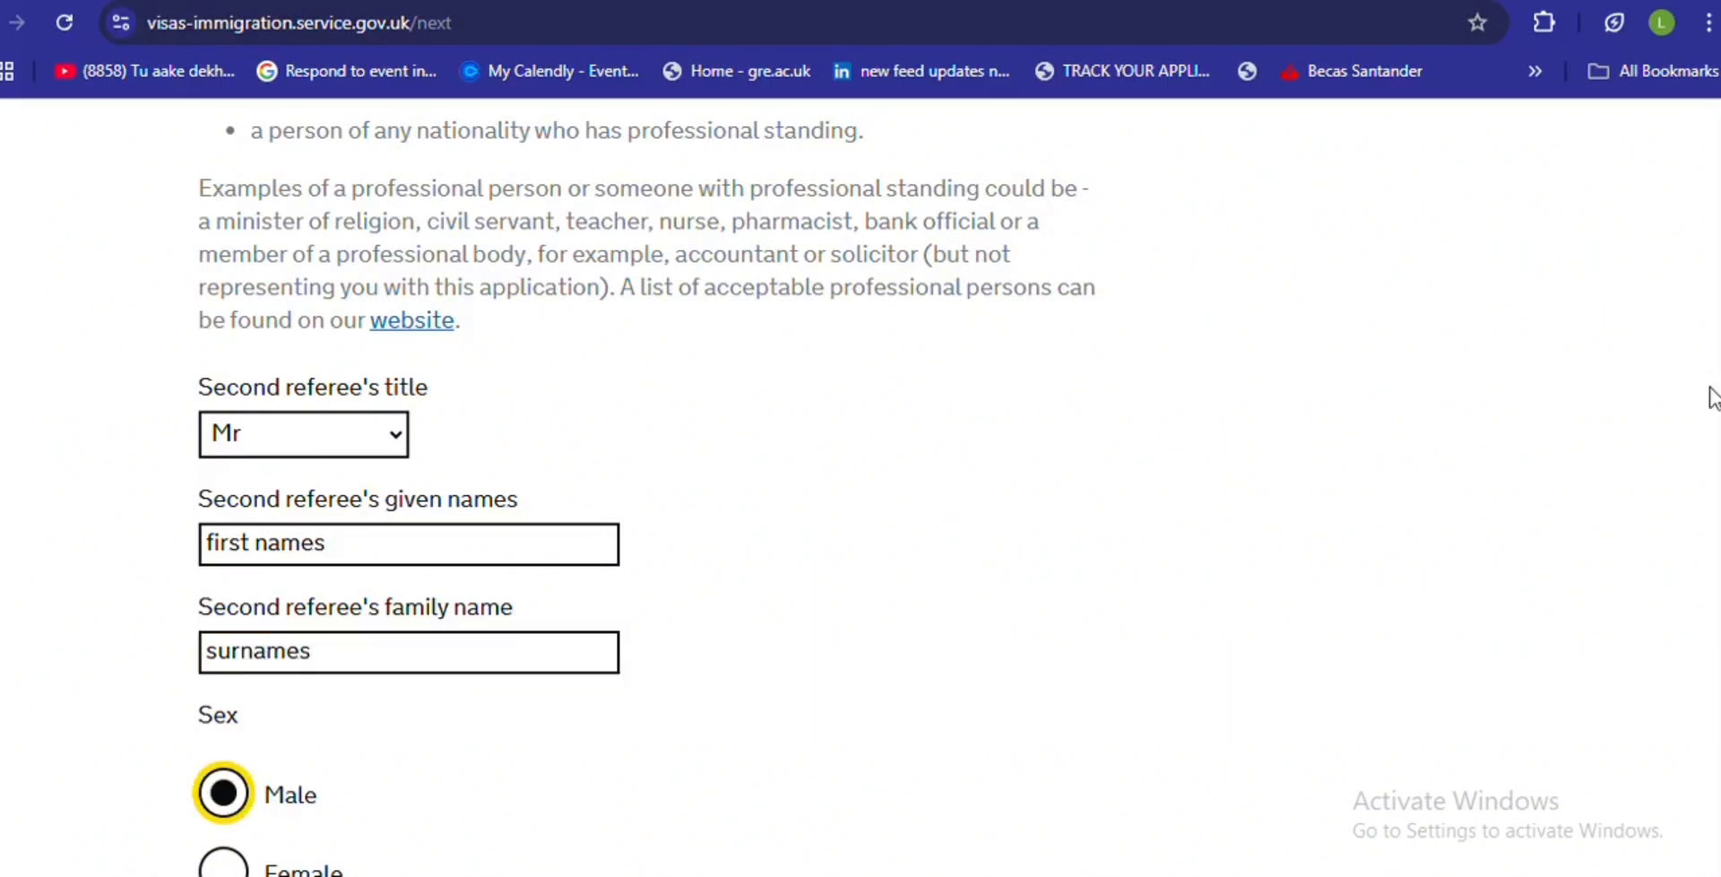
- Enter the second referee's date of birth as 00/00/0000
scroll(1710, 388, down, 5)
scroll(1702, 556, down, 1)
click(222, 523)
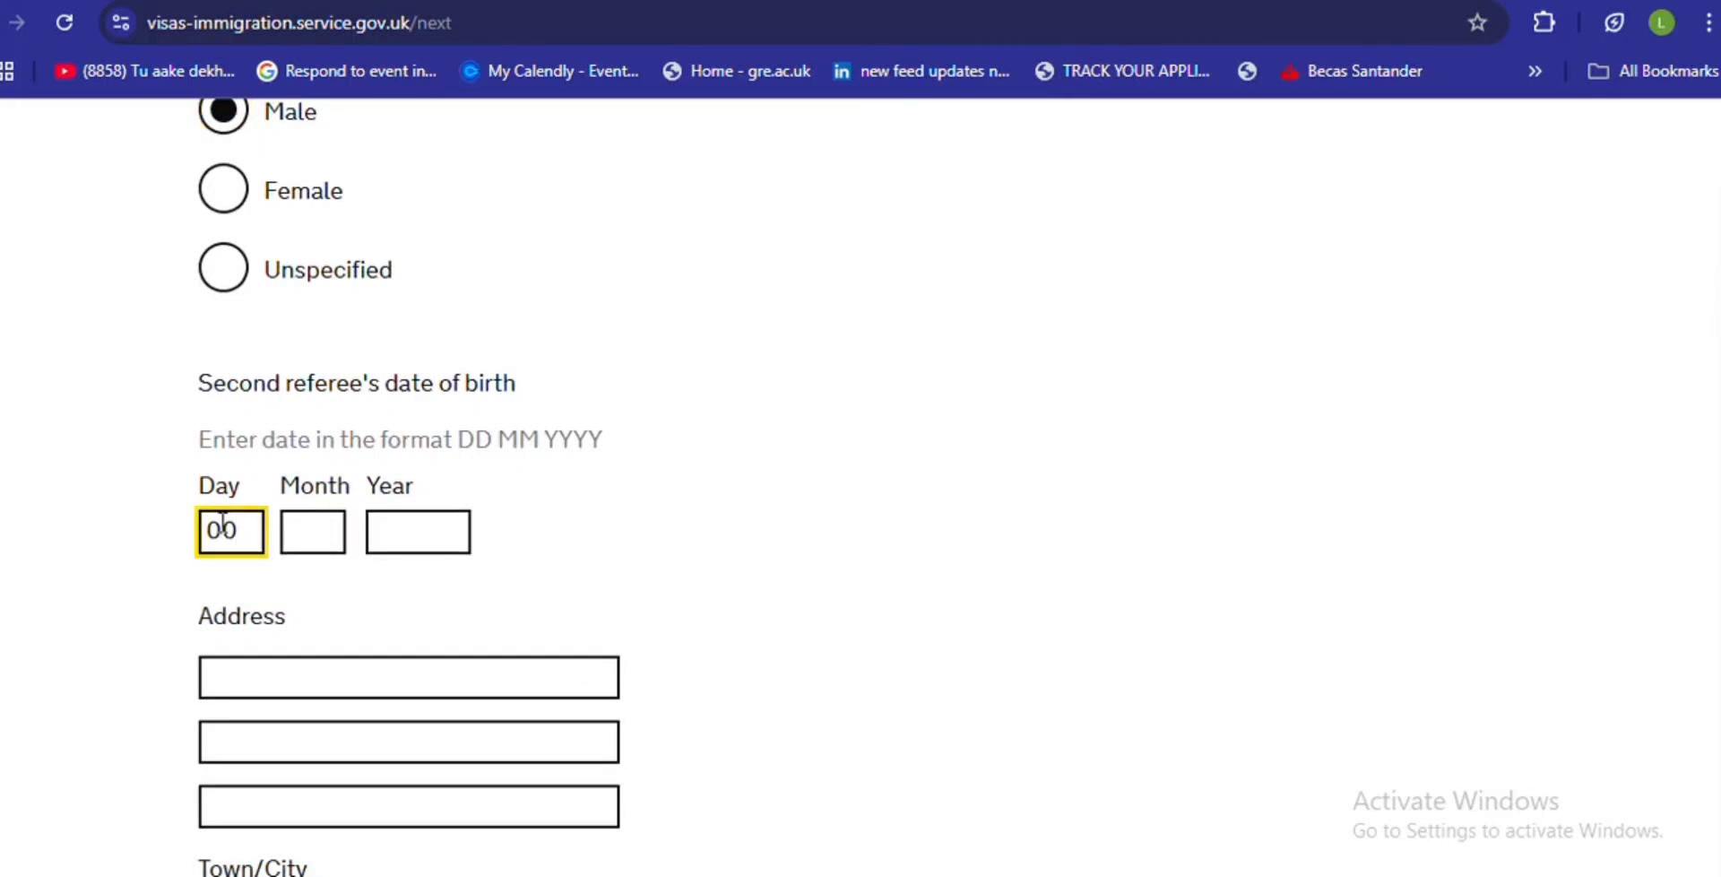
click(296, 529)
text(00)
click(416, 538)
text(0000)
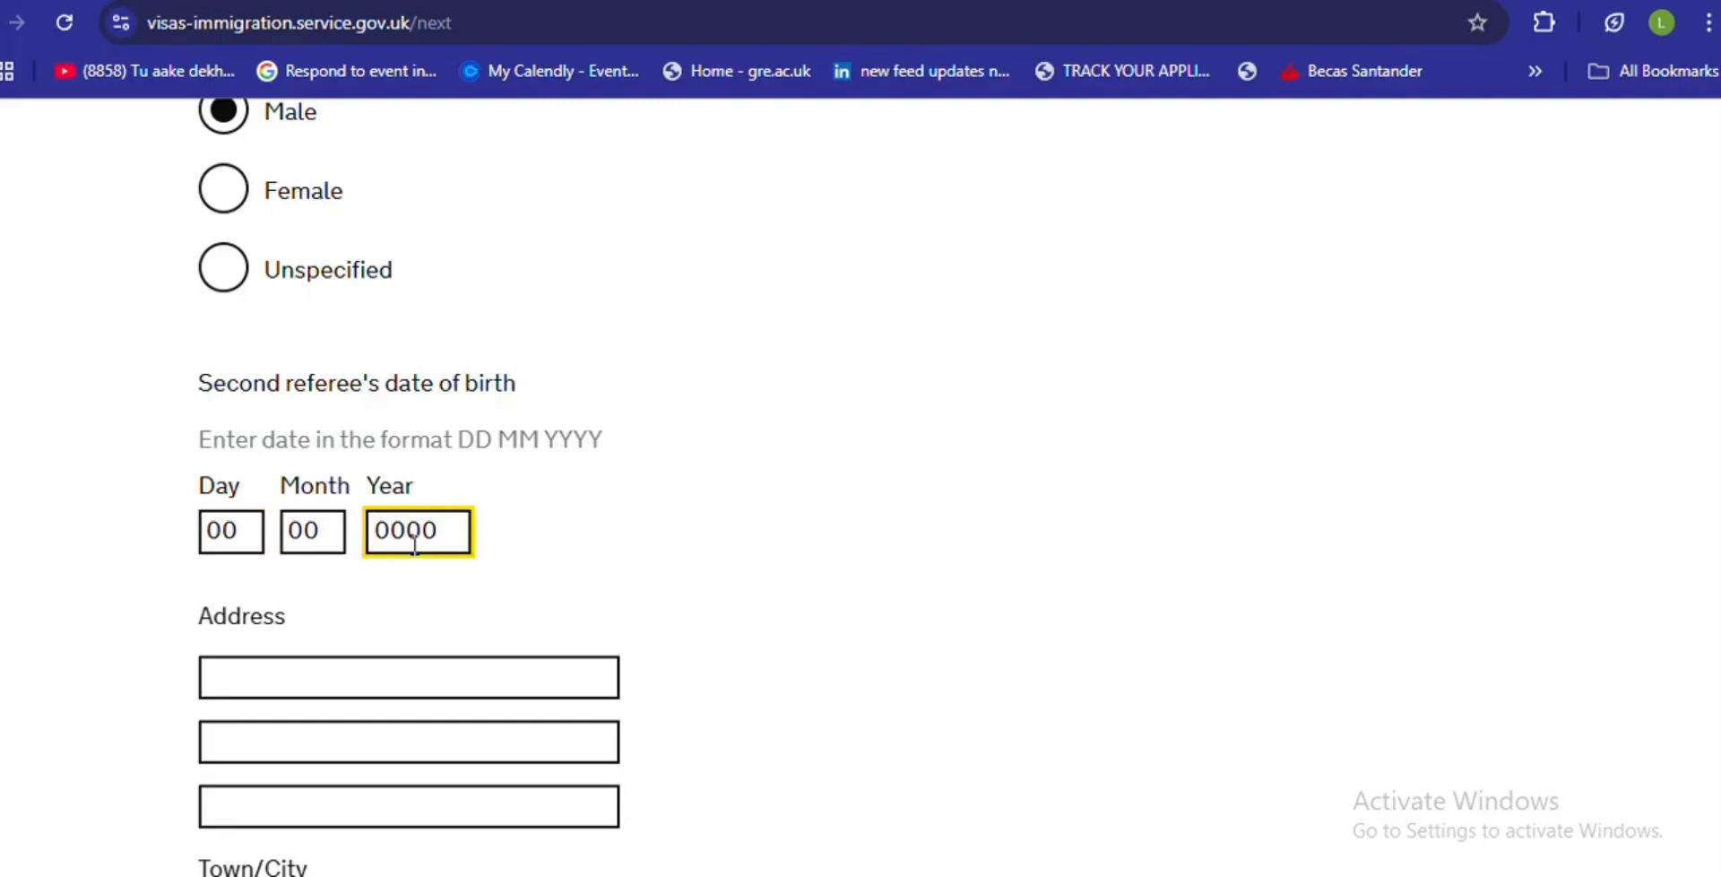
- Enter a sample address, town and postcode, and answer Yes to living there over 3 years
click(328, 658)
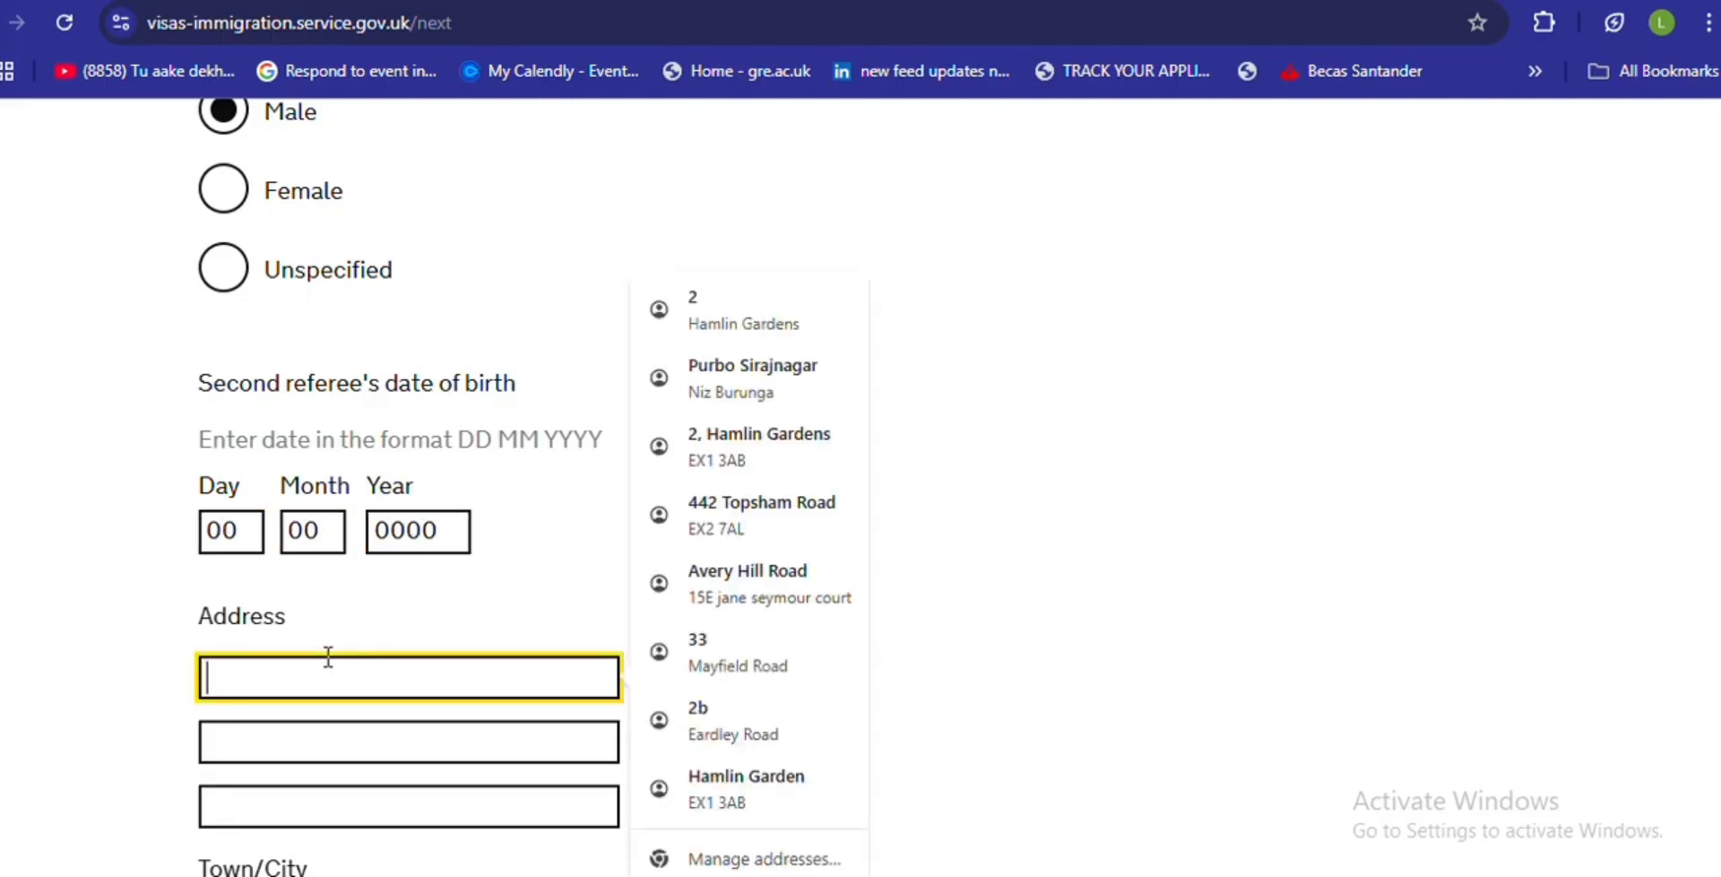
text(add)
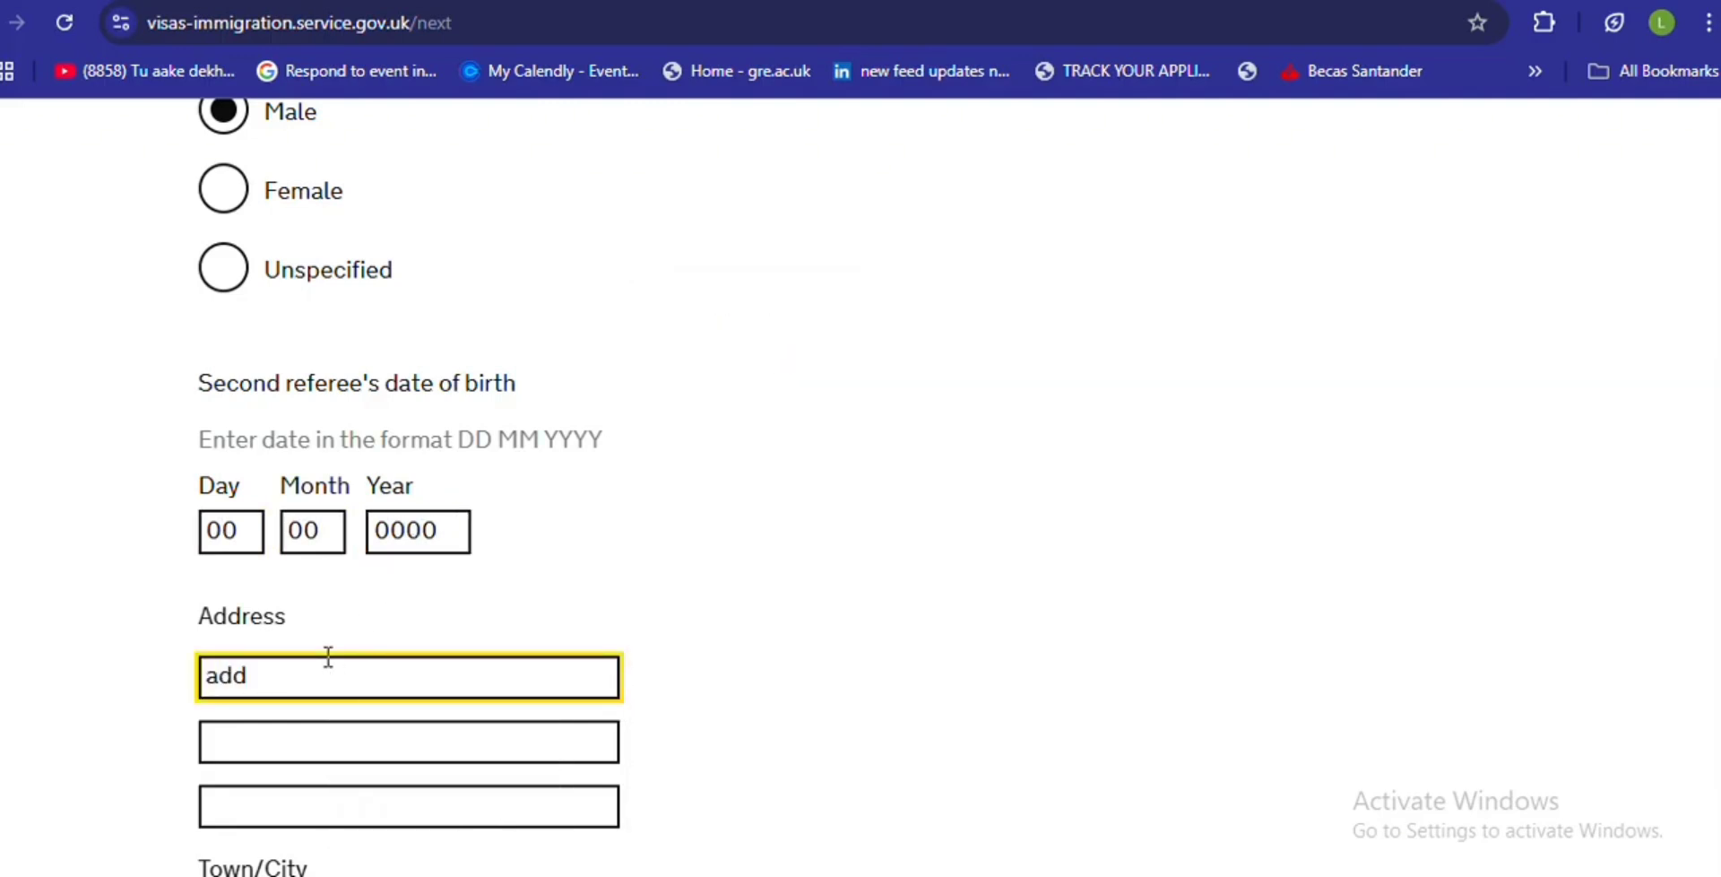
text(eess)
scroll(1691, 653, down, 5)
click(350, 498)
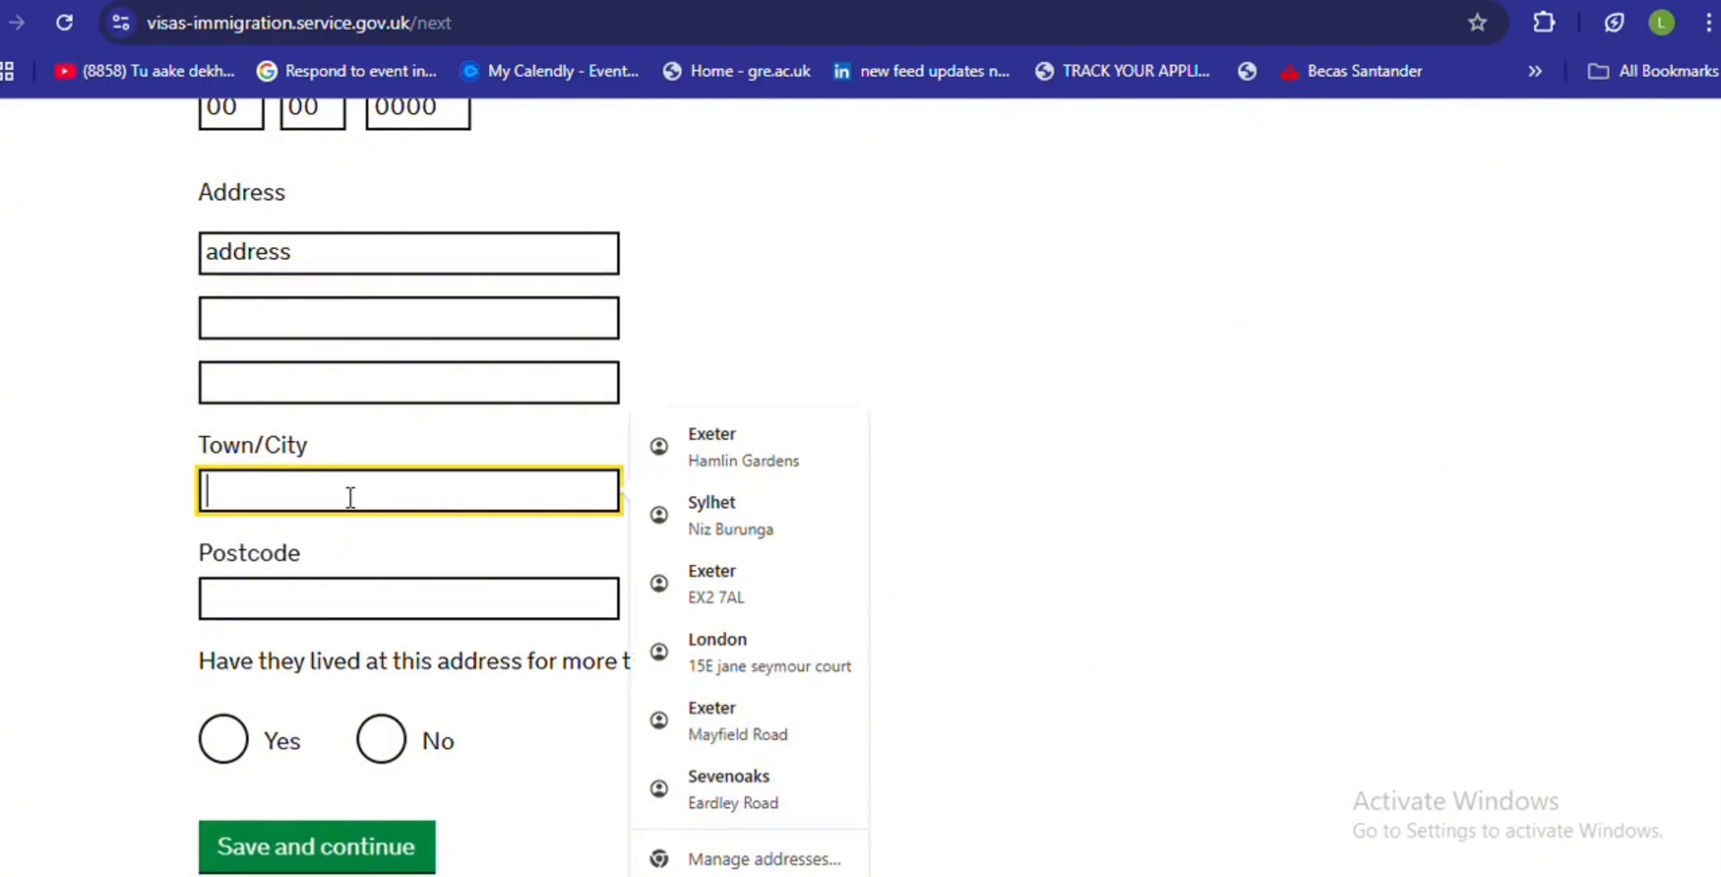
text(city)
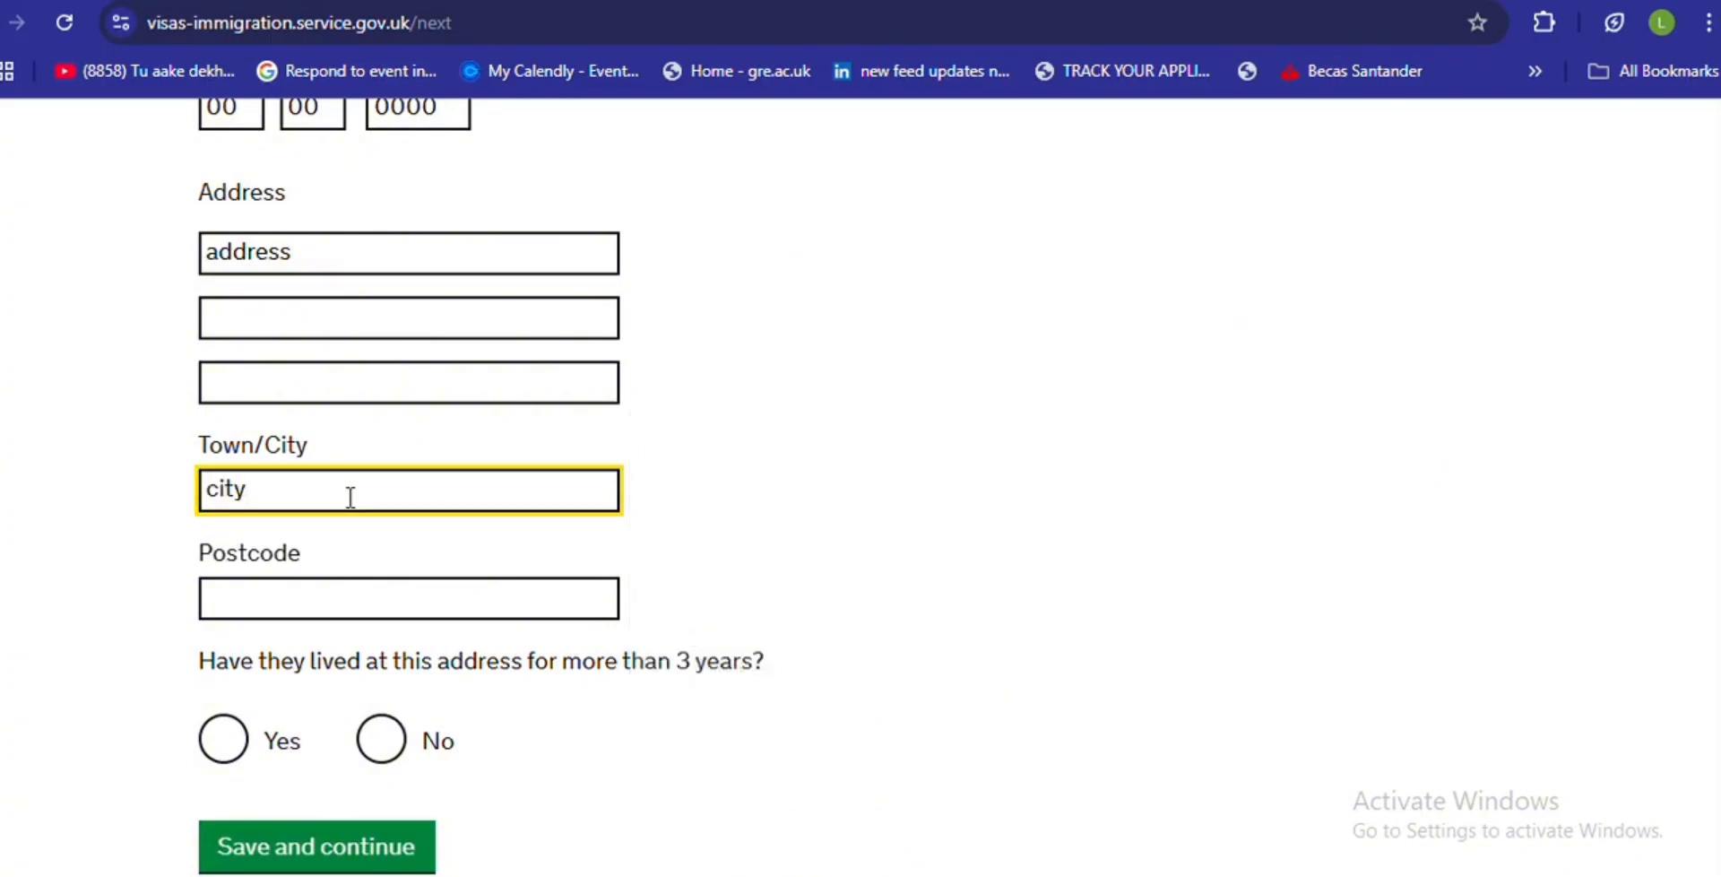
click(288, 598)
text(aa1)
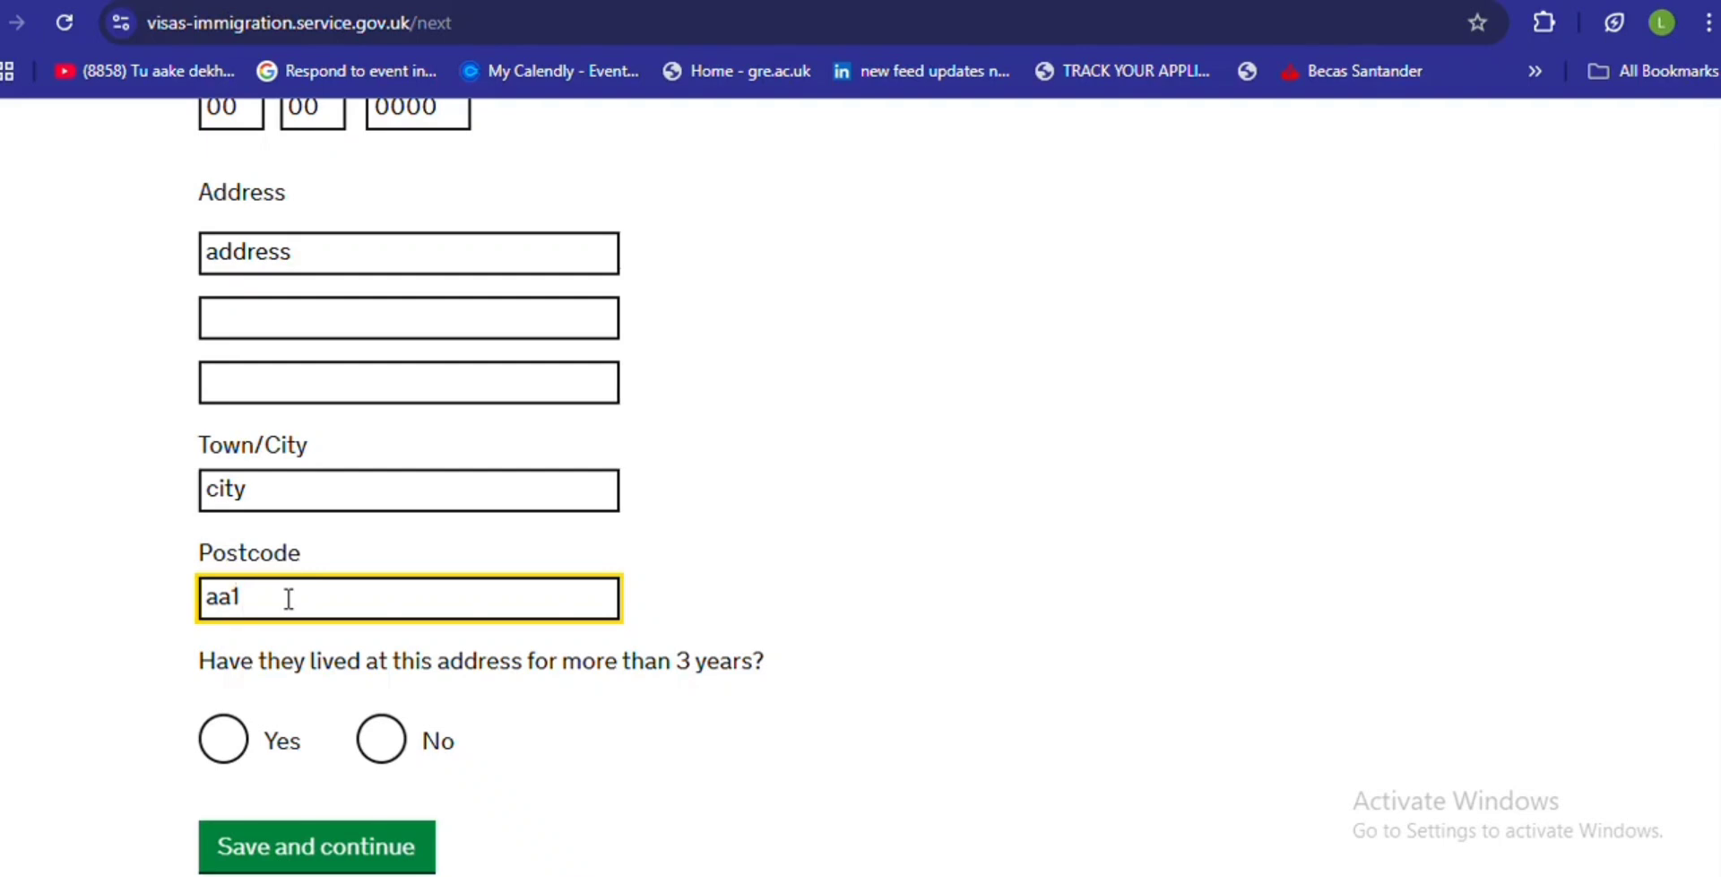
key(BackSpace)
key(BackSpace)
text(AA0 2AA)
click(217, 737)
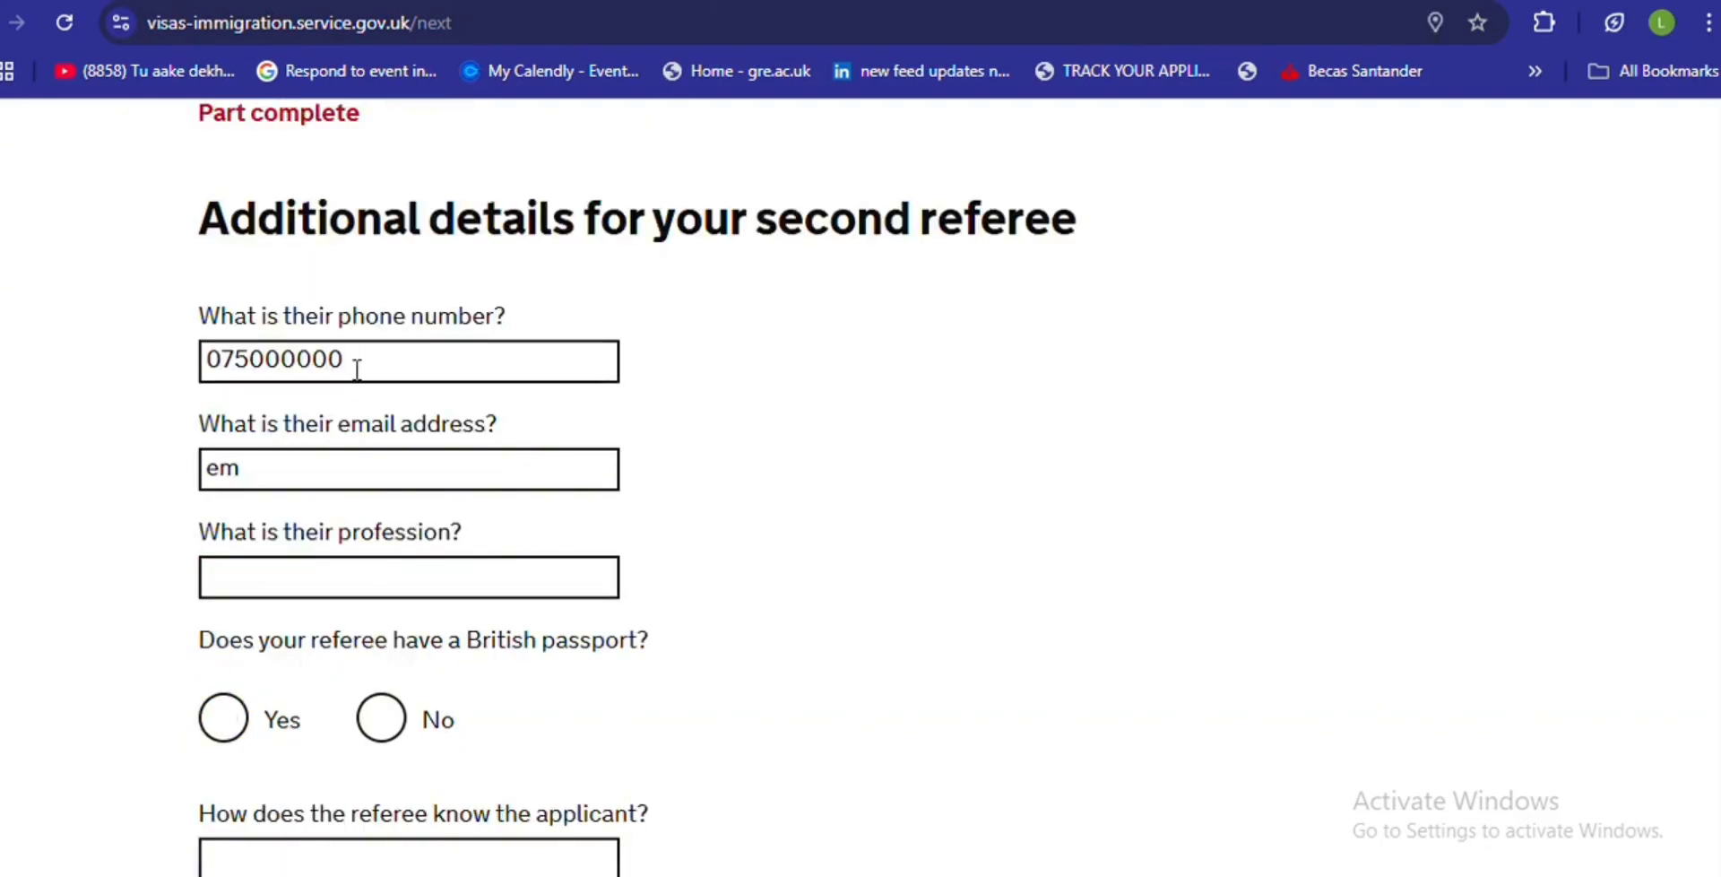
- Complete the second referee's phone number and e-mail, and enter the profession 'busineessmesn'
click(357, 369)
text(0750000000)
click(305, 455)
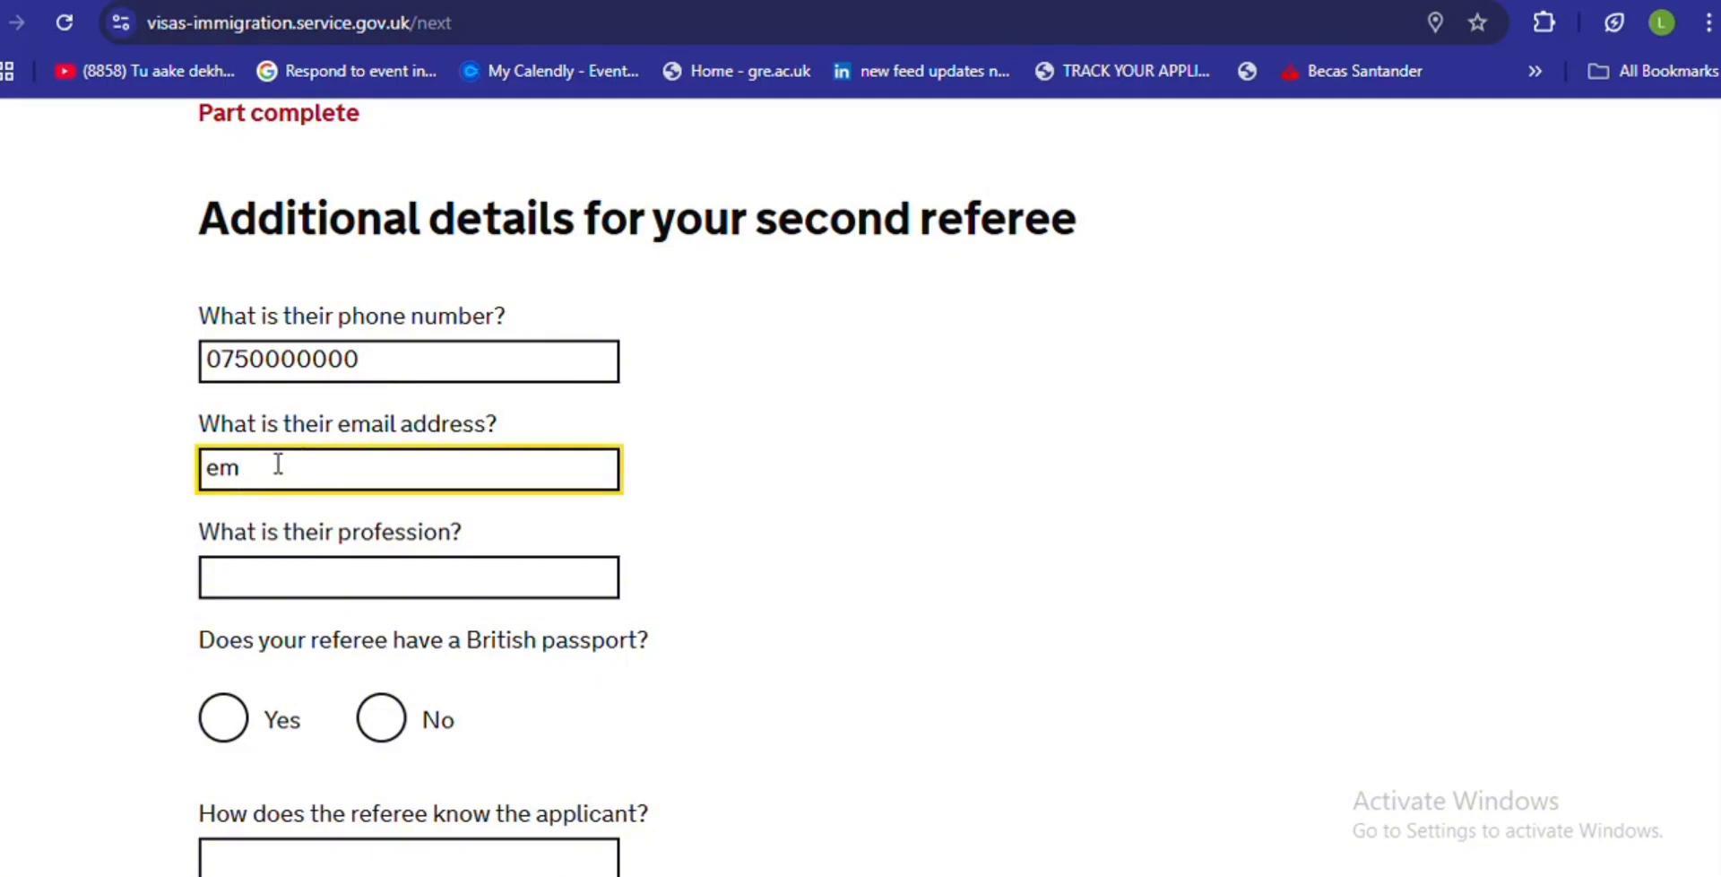
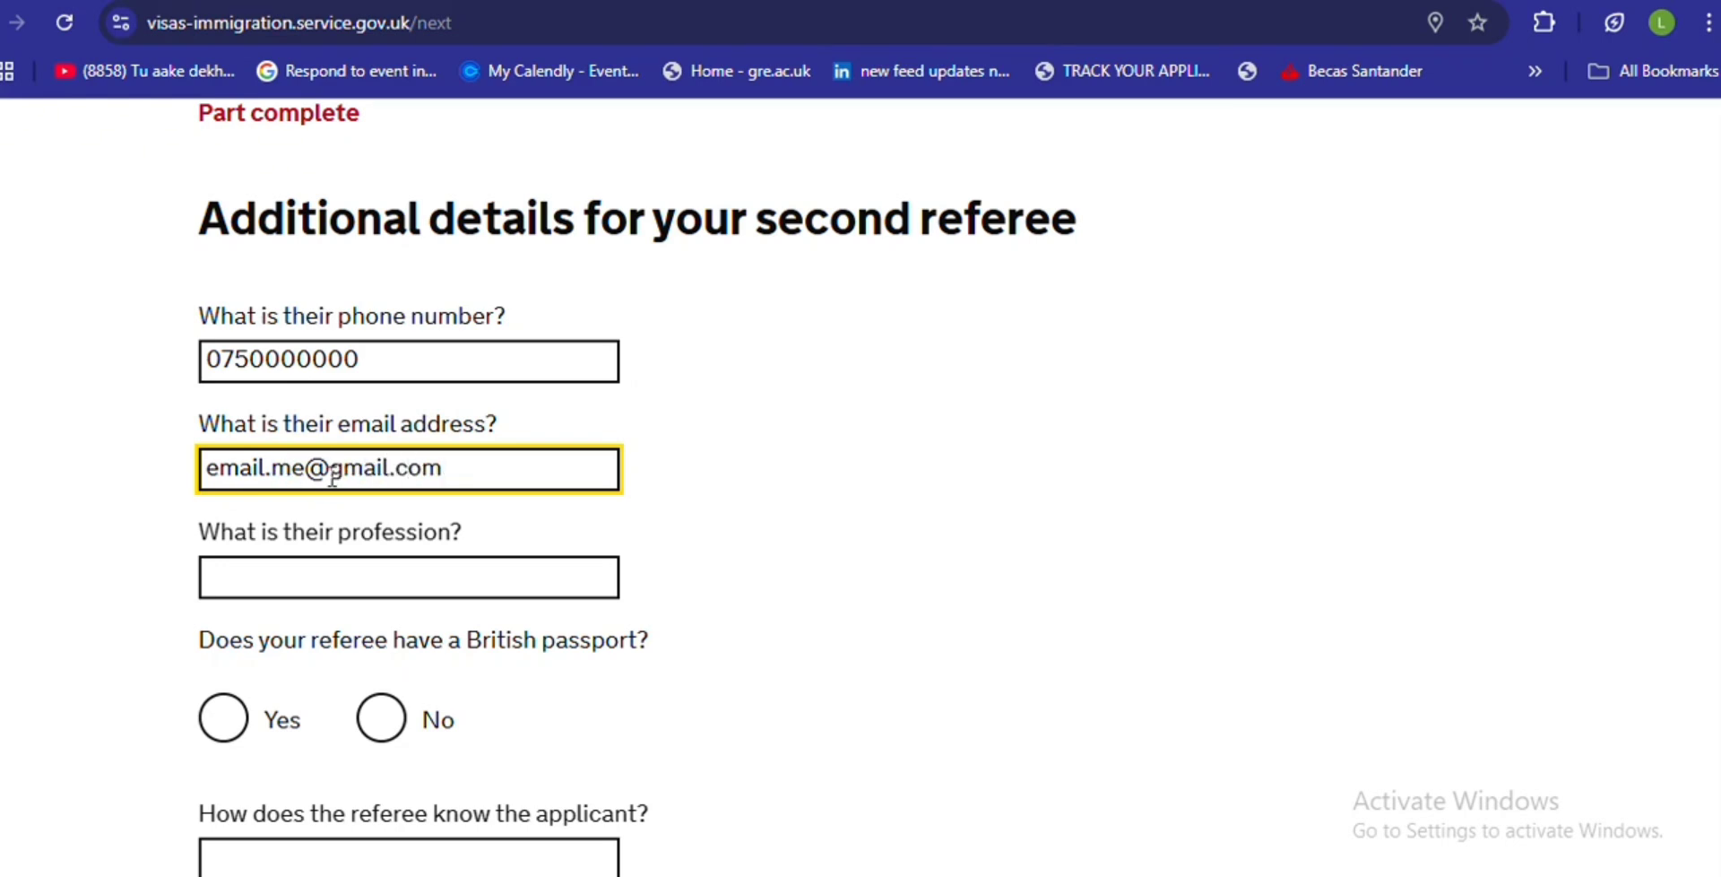
click(320, 570)
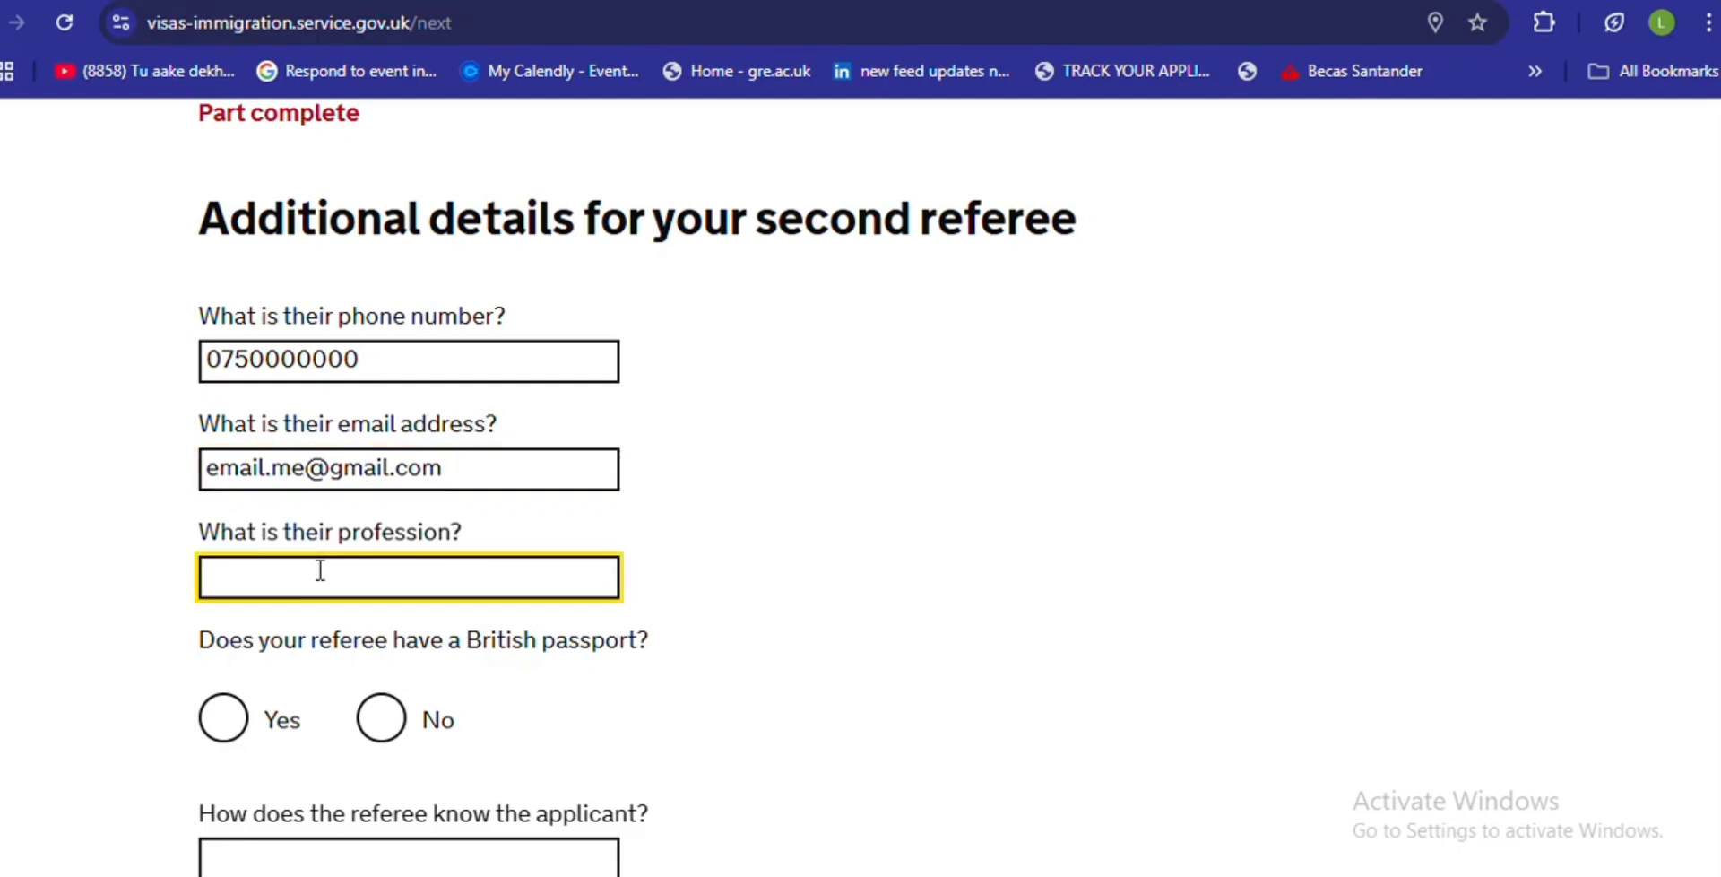
text(businees)
text(smes)
text(n)
- Answer Yes to a British passport, enter its number, and give the relationship as 'friend'
click(226, 717)
click(286, 848)
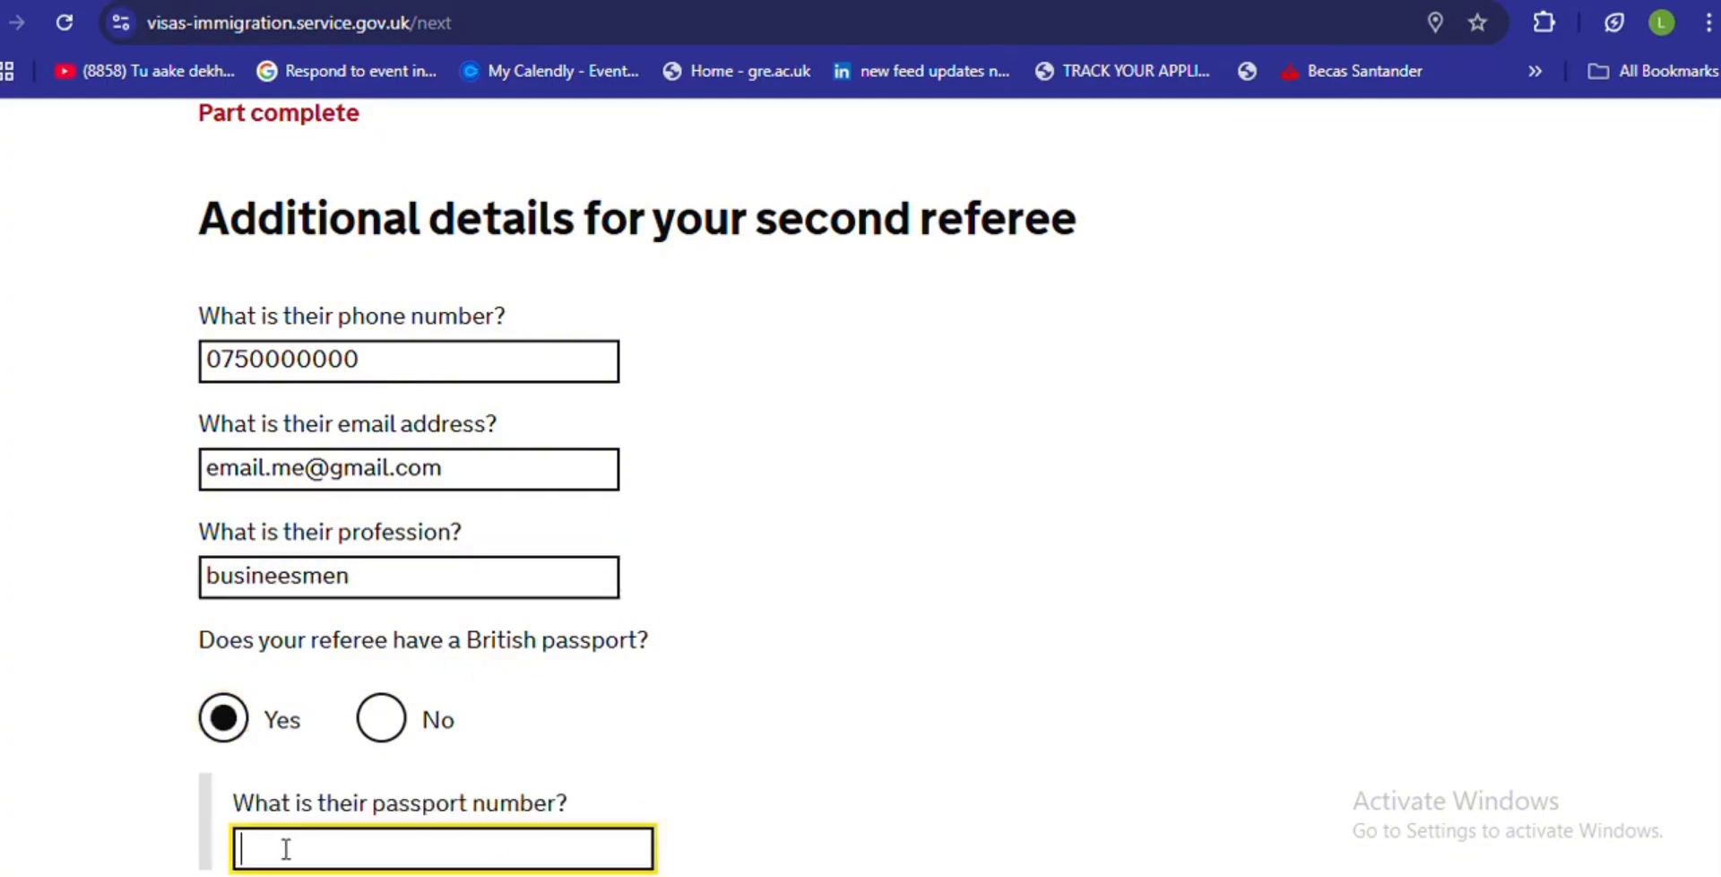
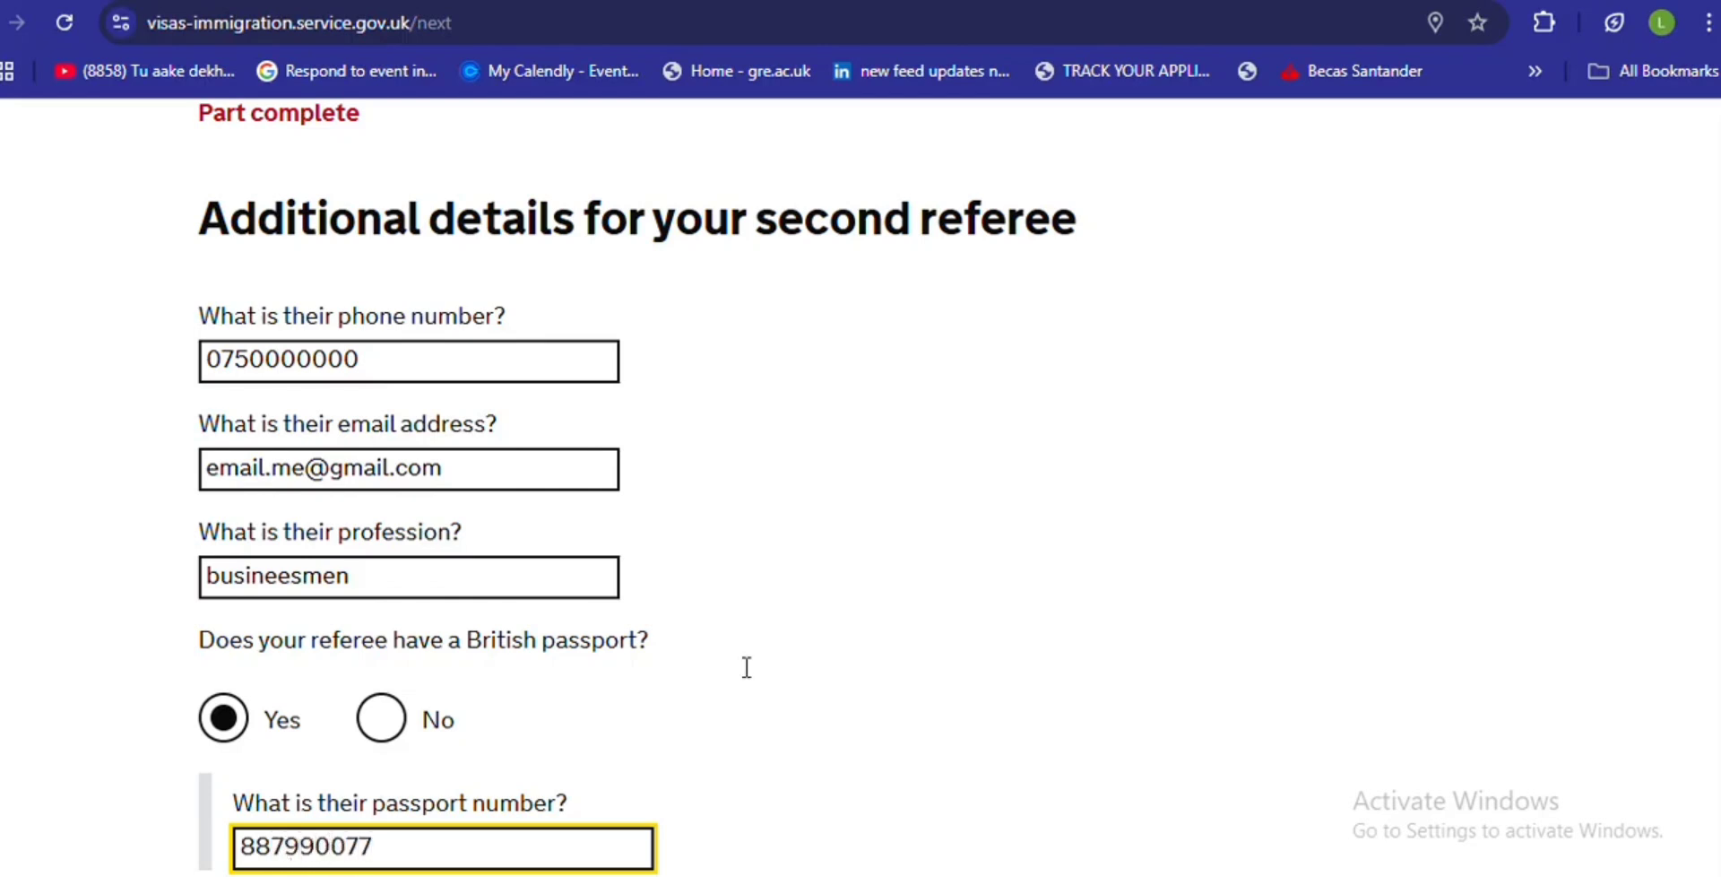
scroll(1707, 628, down, 5)
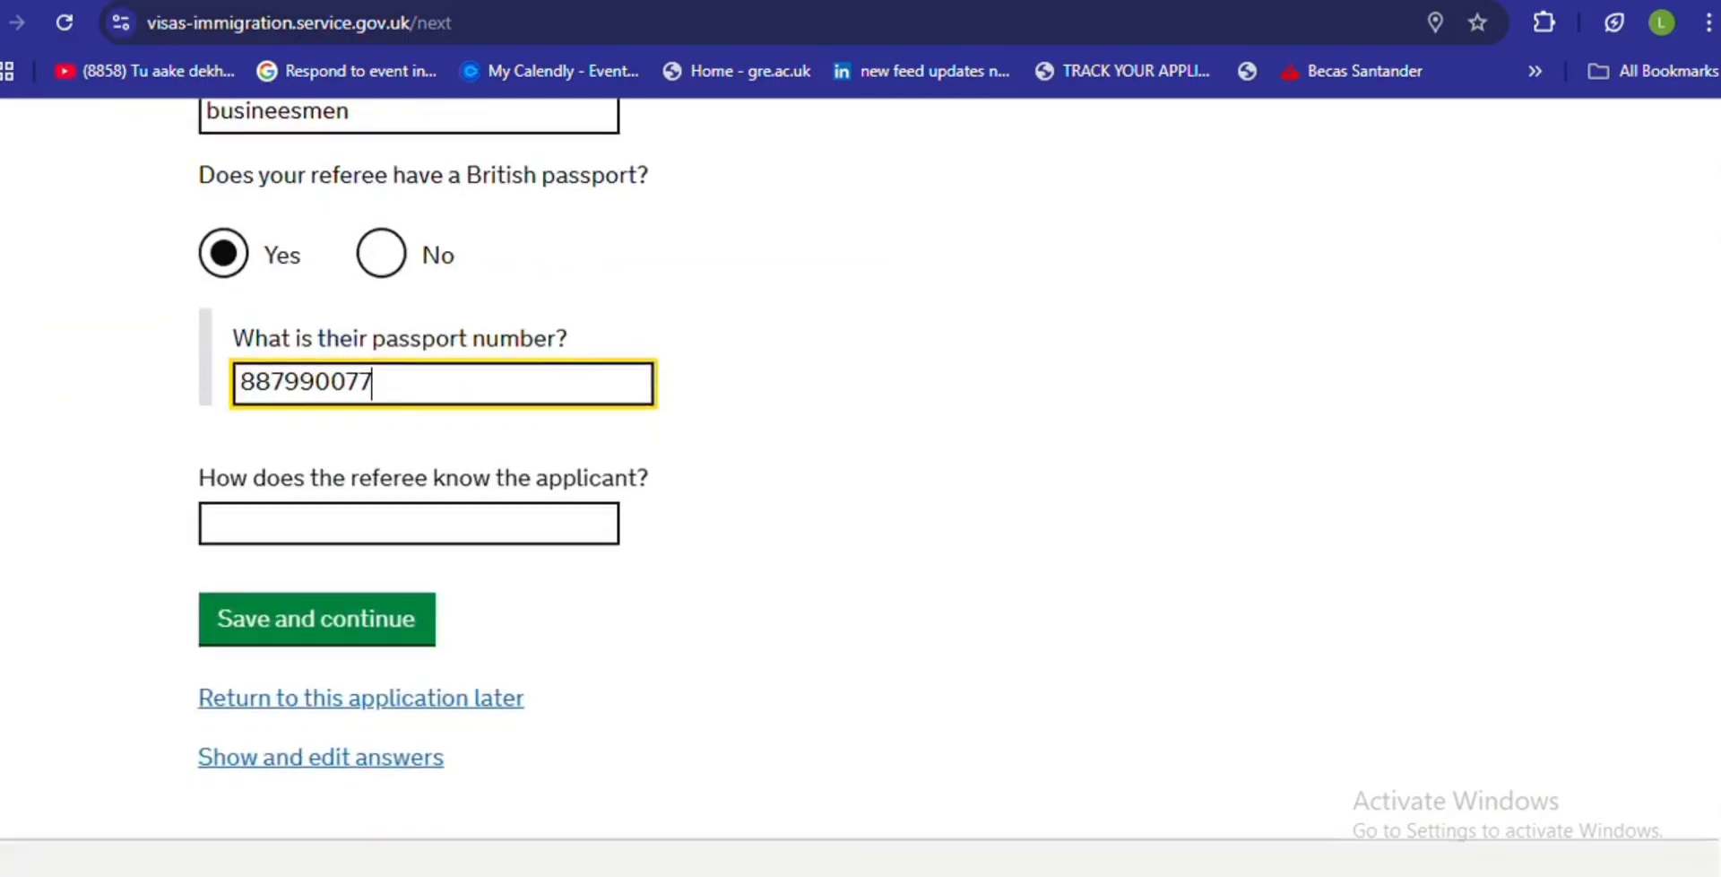
click(516, 522)
text(friend)
- Save the second referee's details, then answer Yes to previous UK immigration applications and save
click(353, 622)
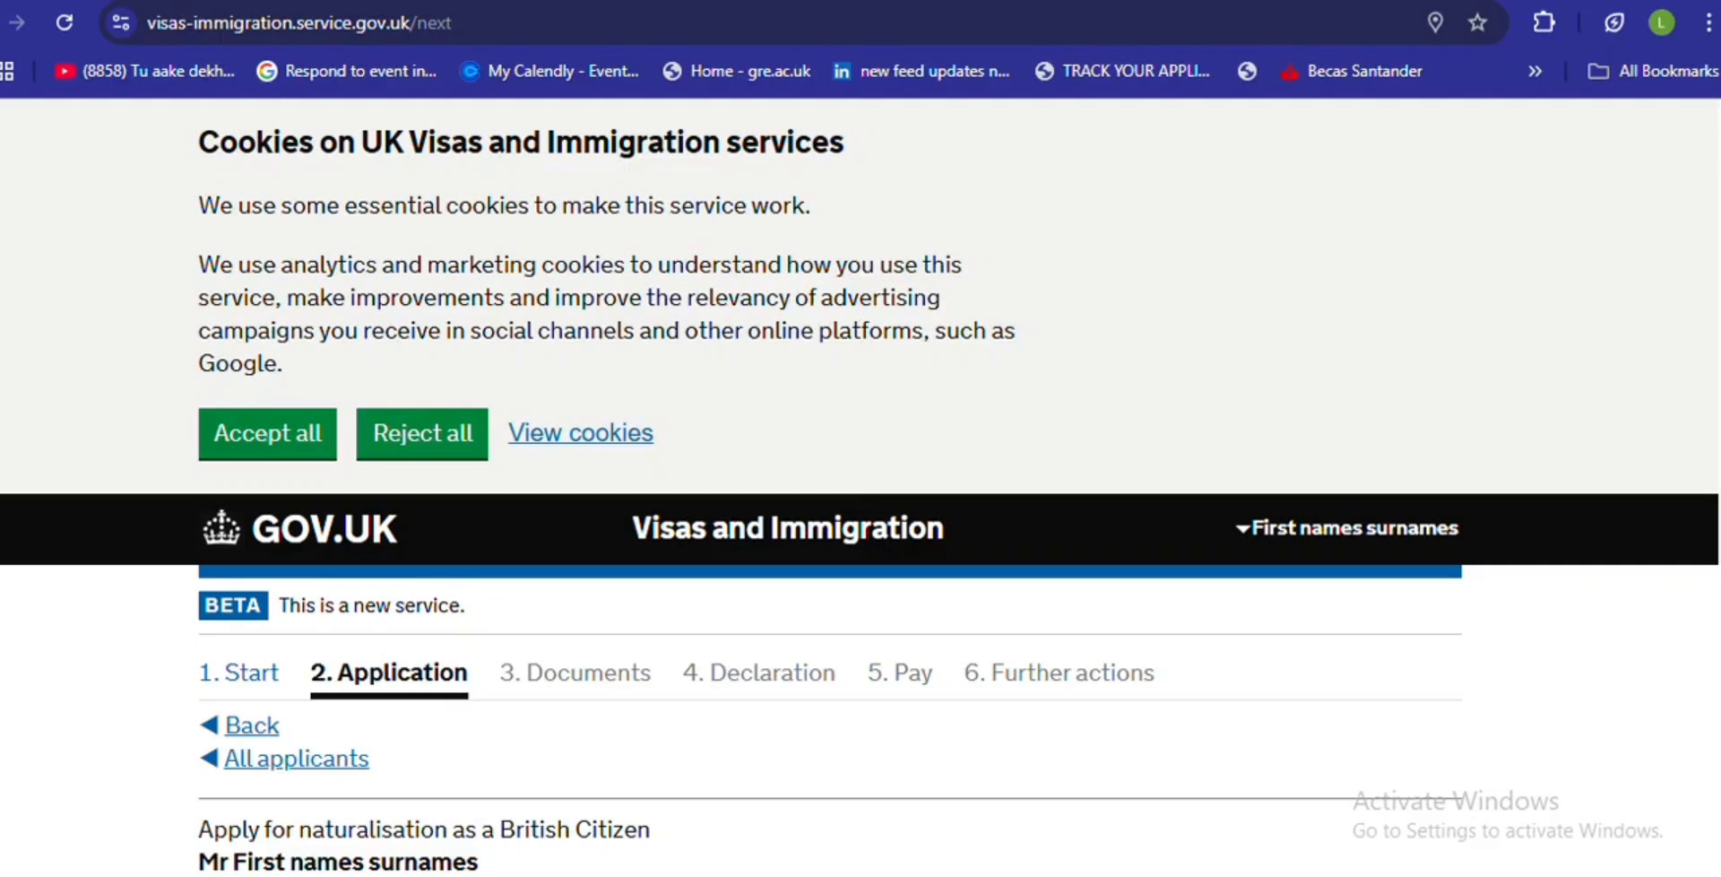
scroll(1694, 565, down, 8)
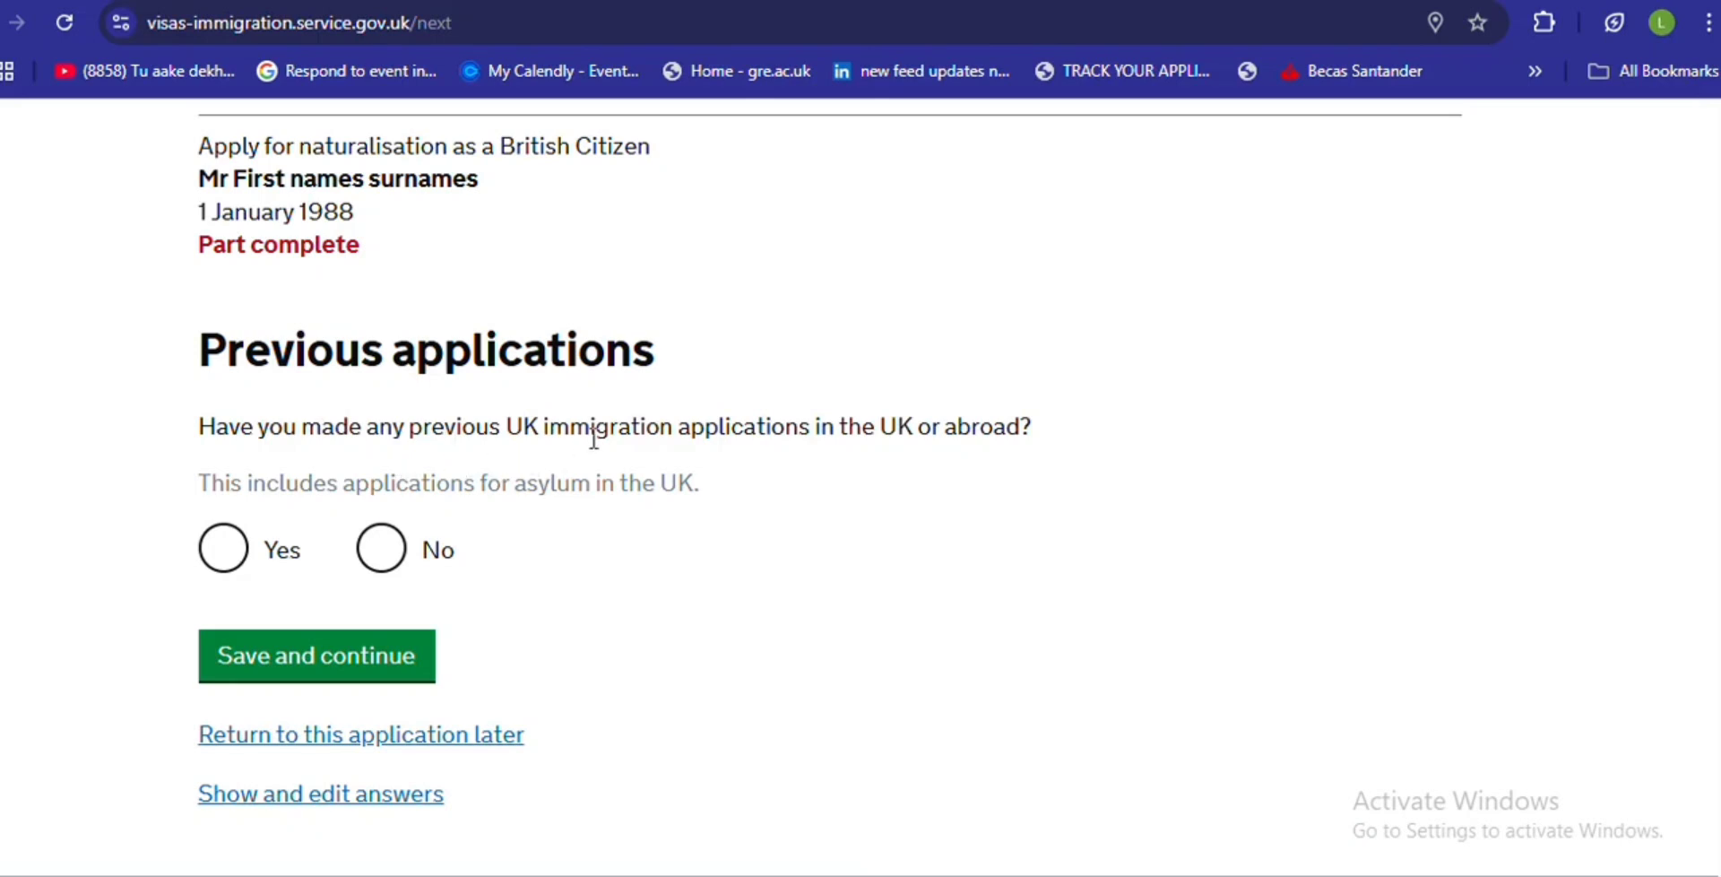
click(225, 557)
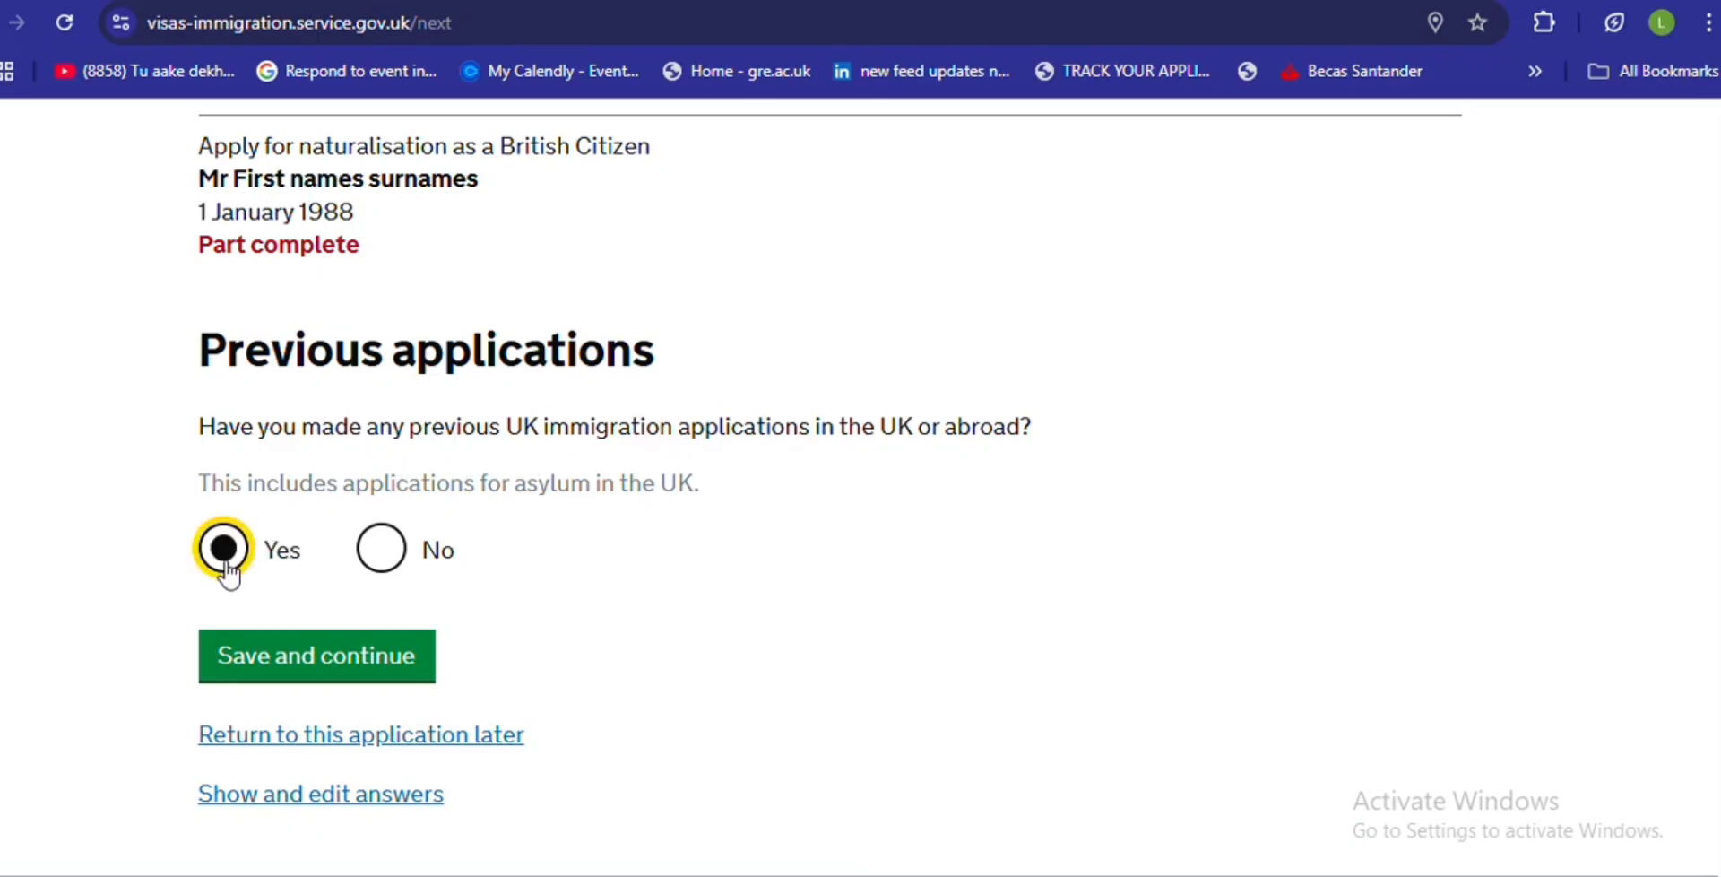
click(229, 659)
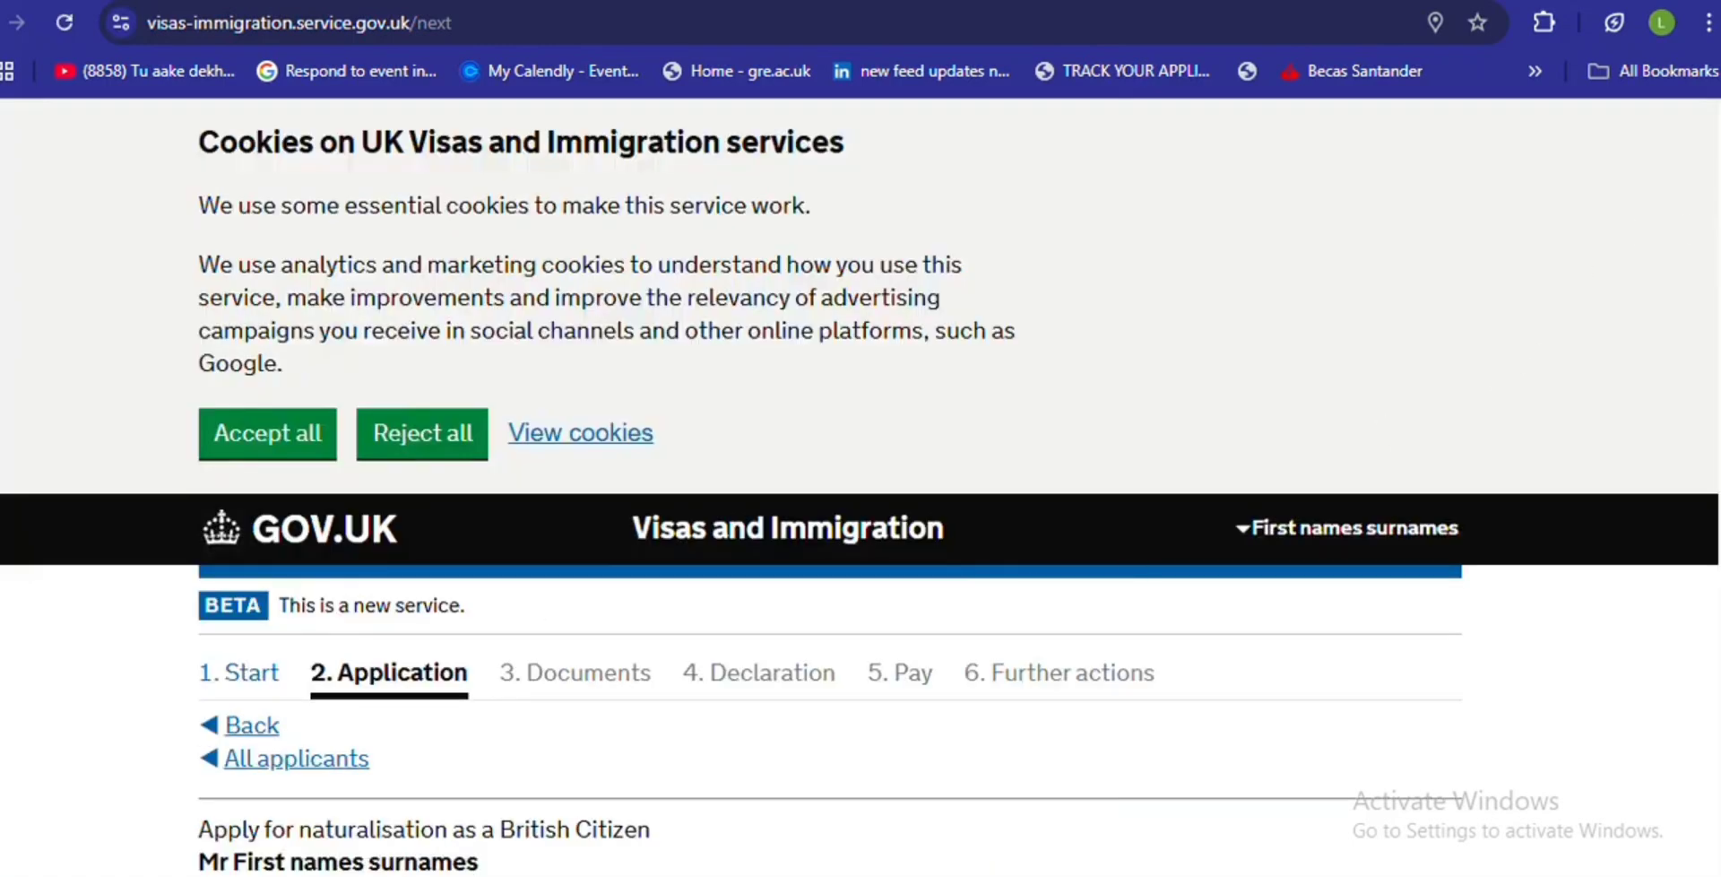
- Fill the previous application's name from autofill and its date as 00/00/0000
scroll(1707, 248, down, 7)
scroll(860, 485, down, 1)
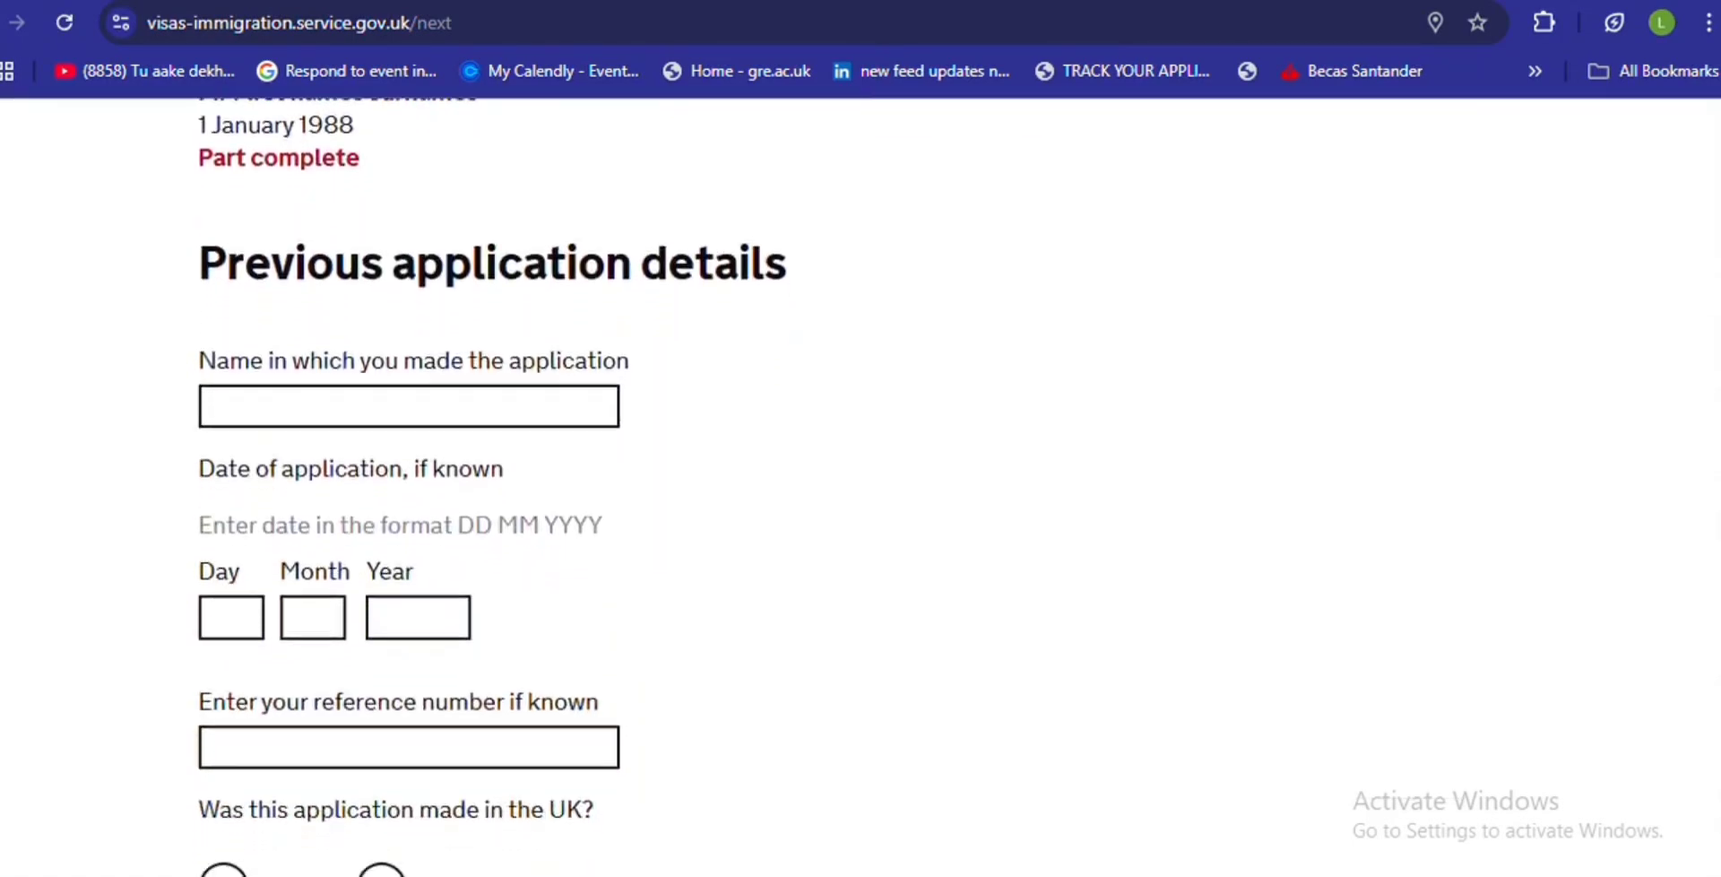
click(427, 408)
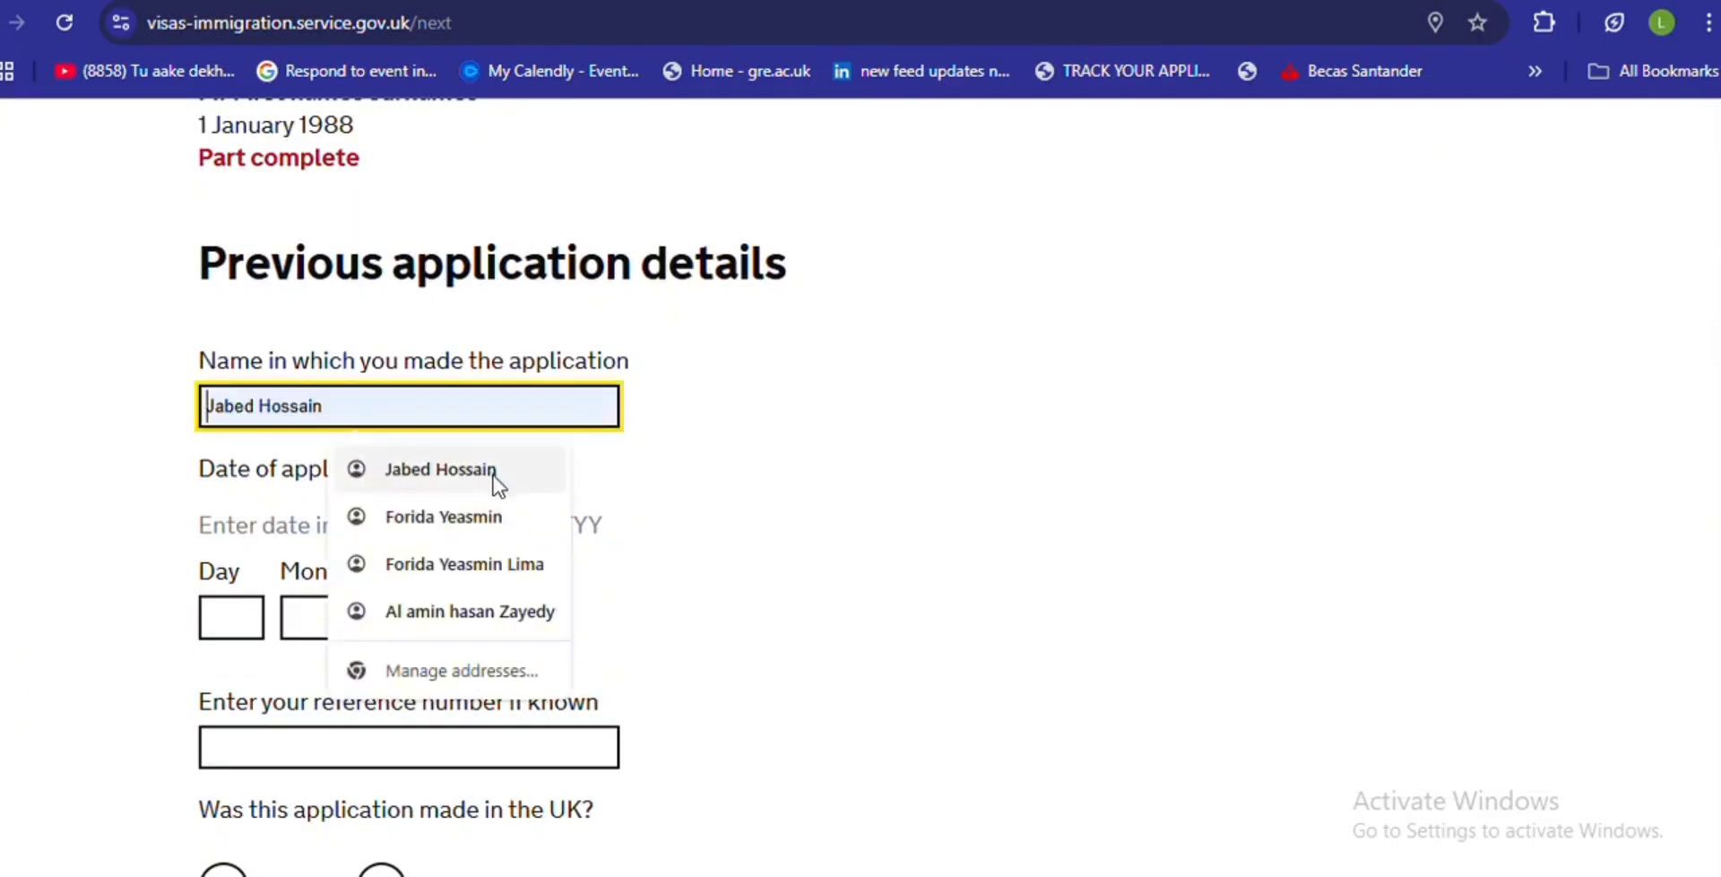
click(439, 469)
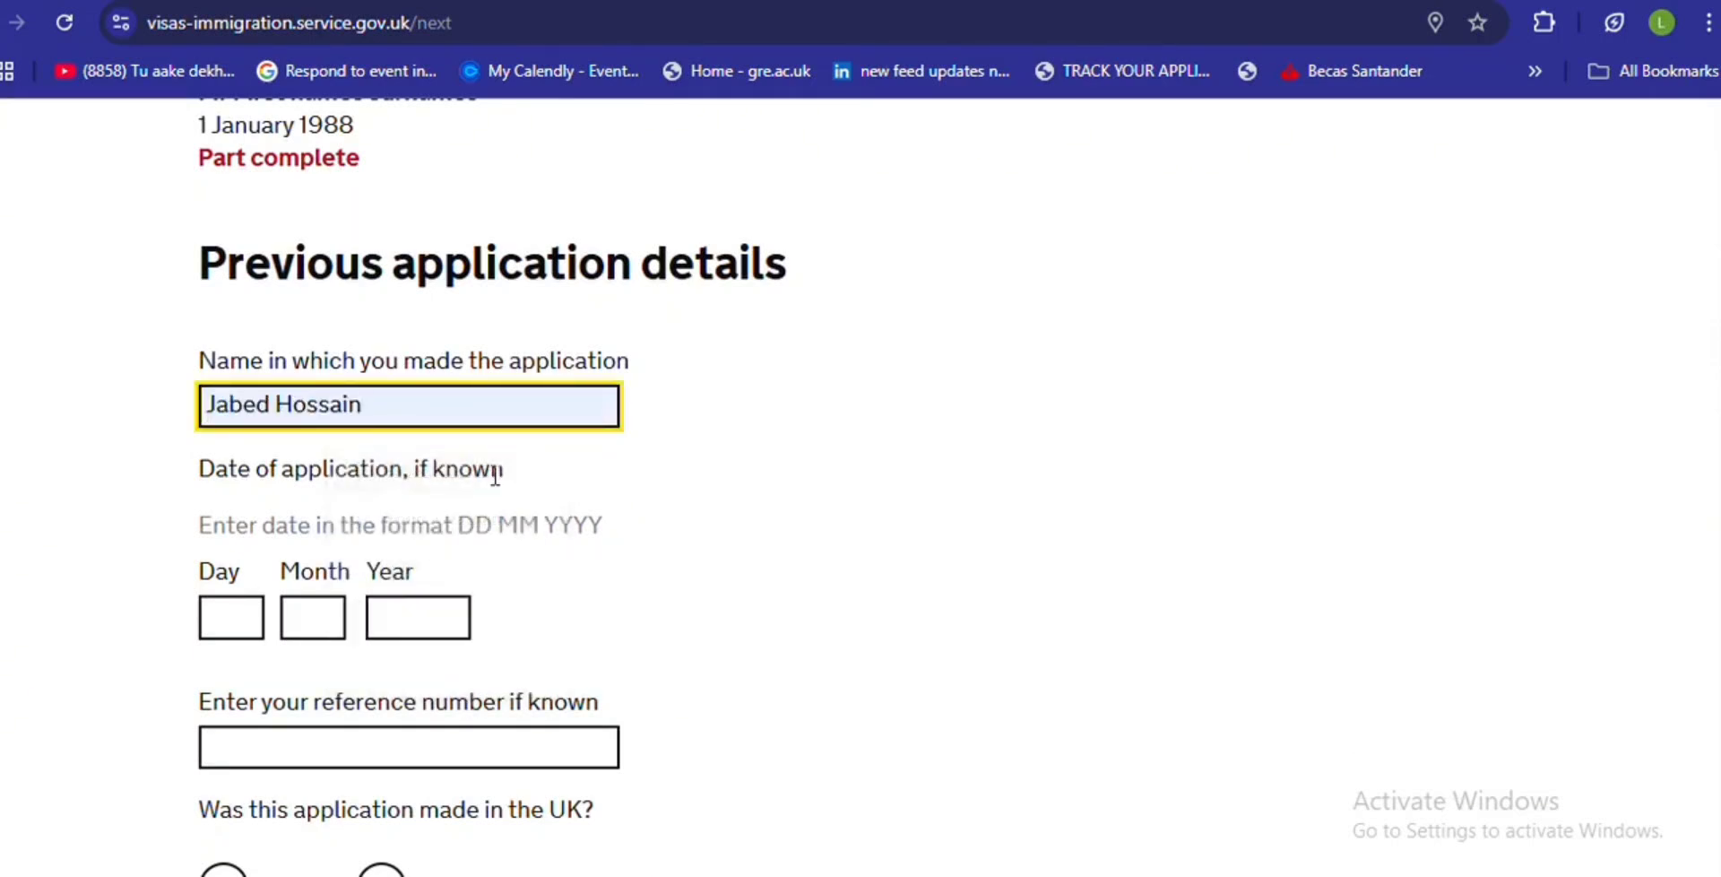
click(232, 615)
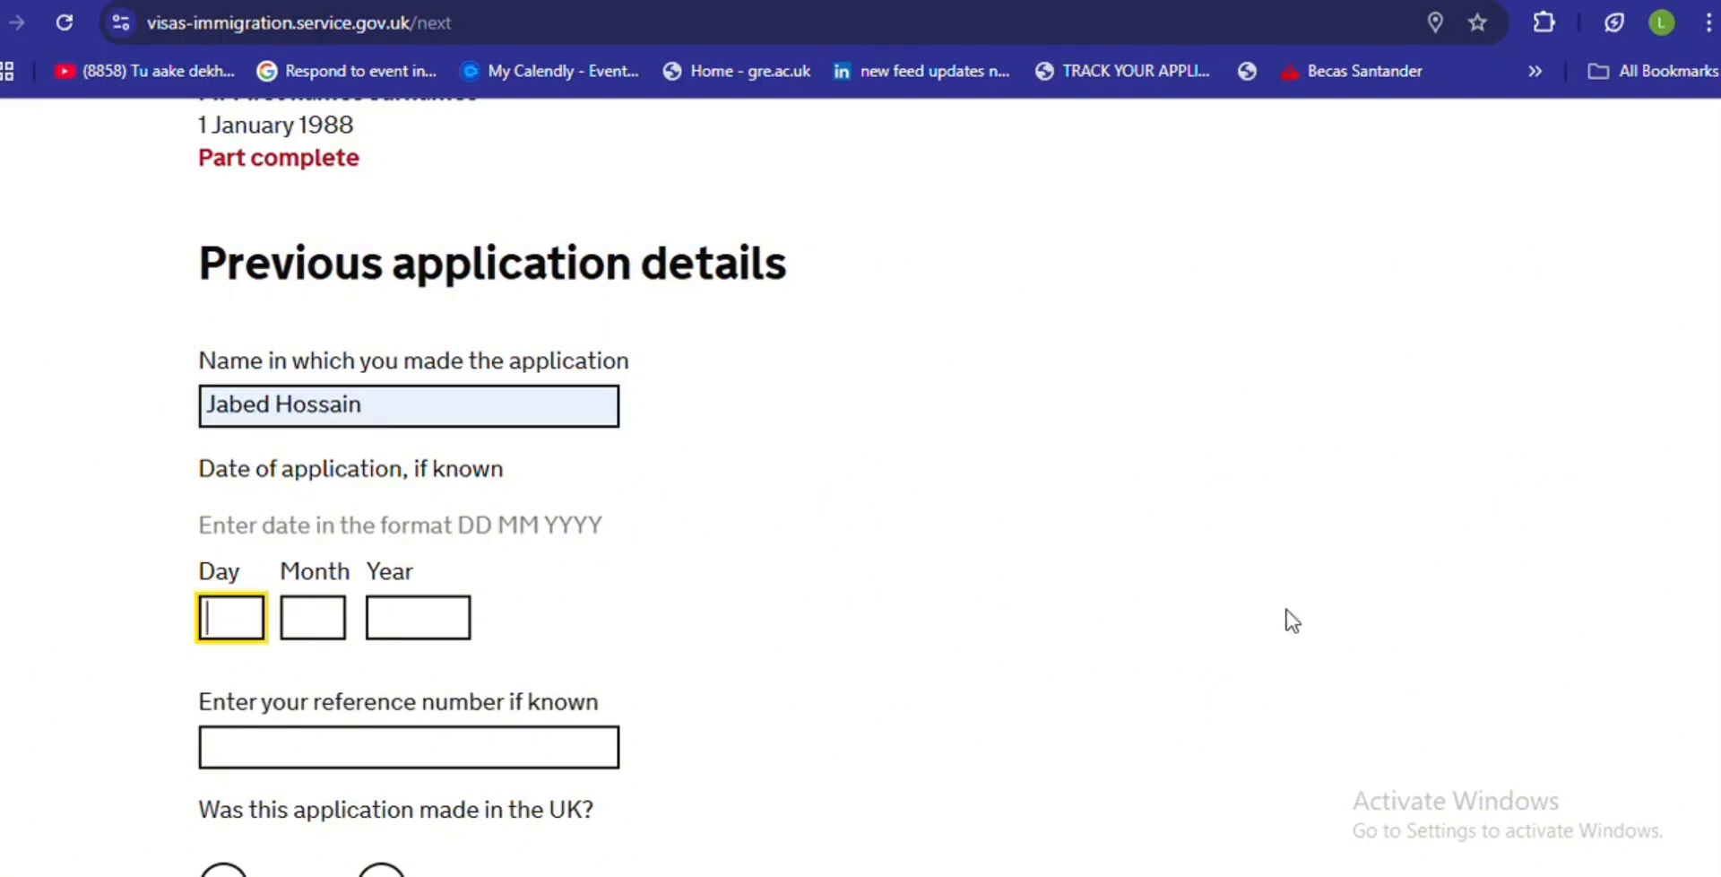
scroll(491, 484, down, 4)
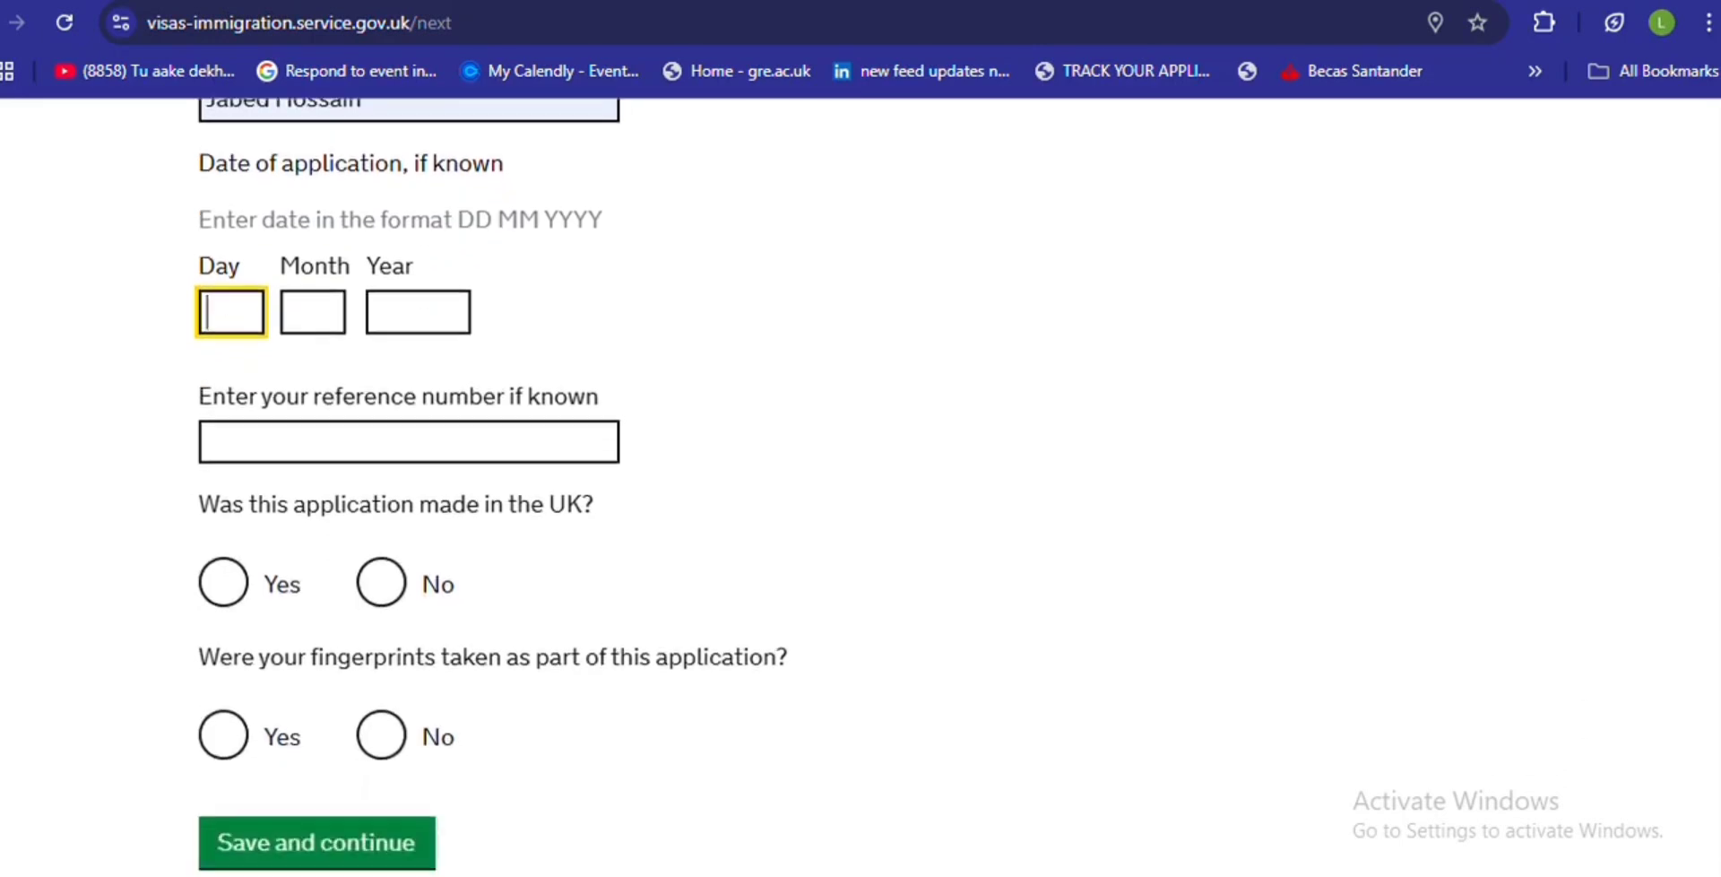
scroll(491, 484, up, 3)
scroll(492, 484, up, 4)
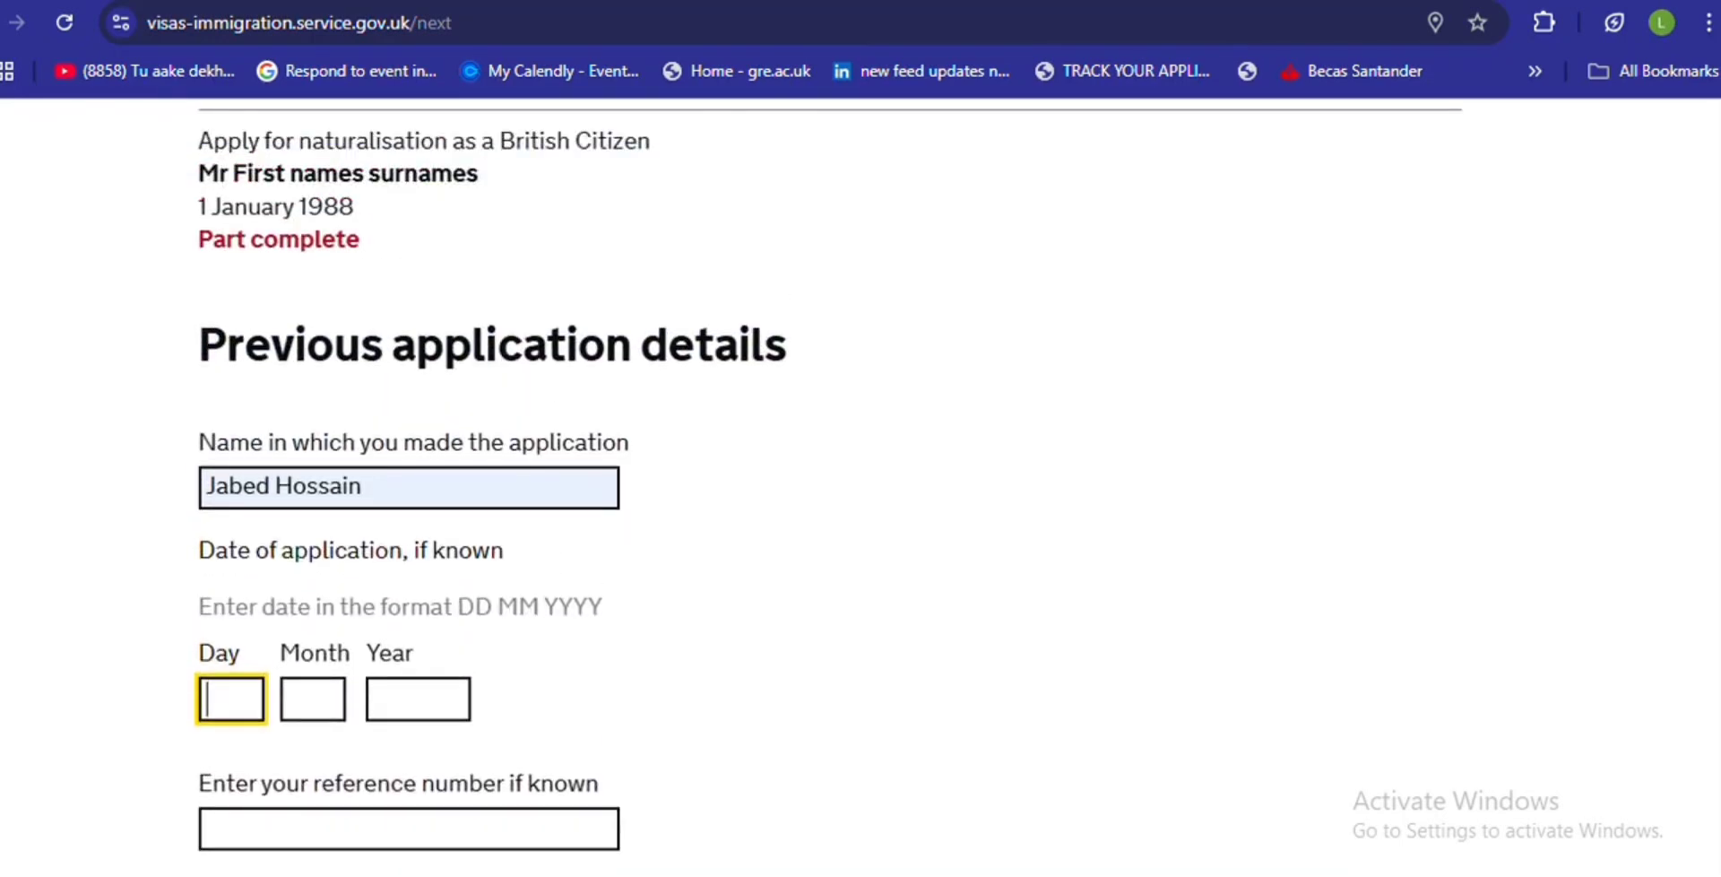
scroll(491, 484, down, 7)
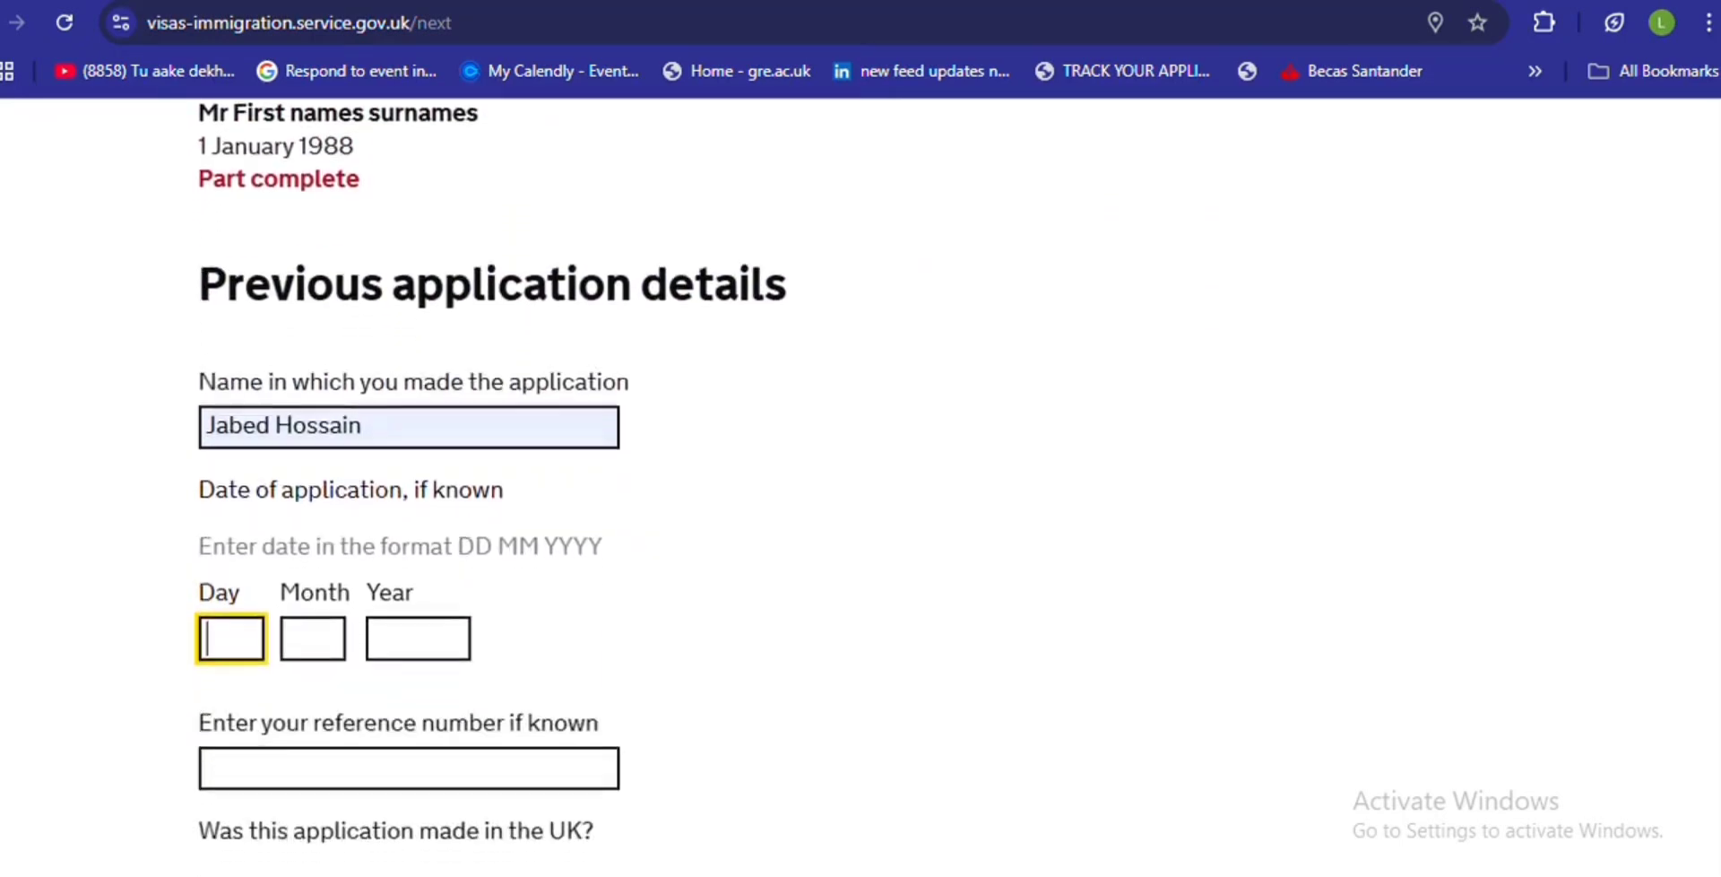
text(00)
click(297, 188)
text(00)
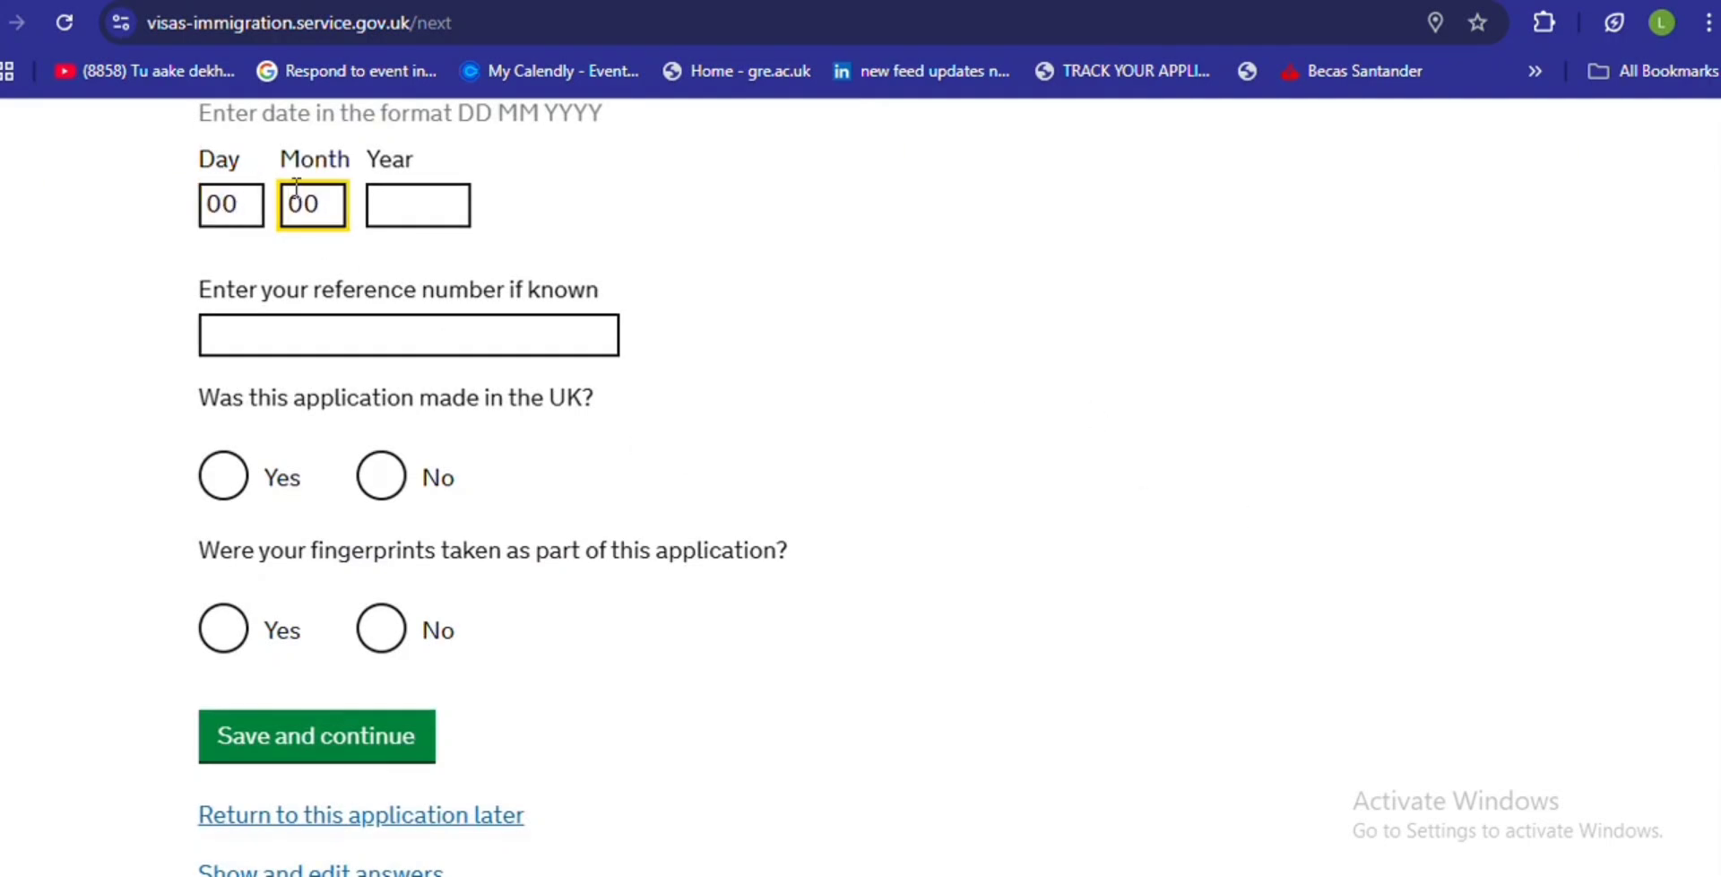
click(426, 195)
text(0000)
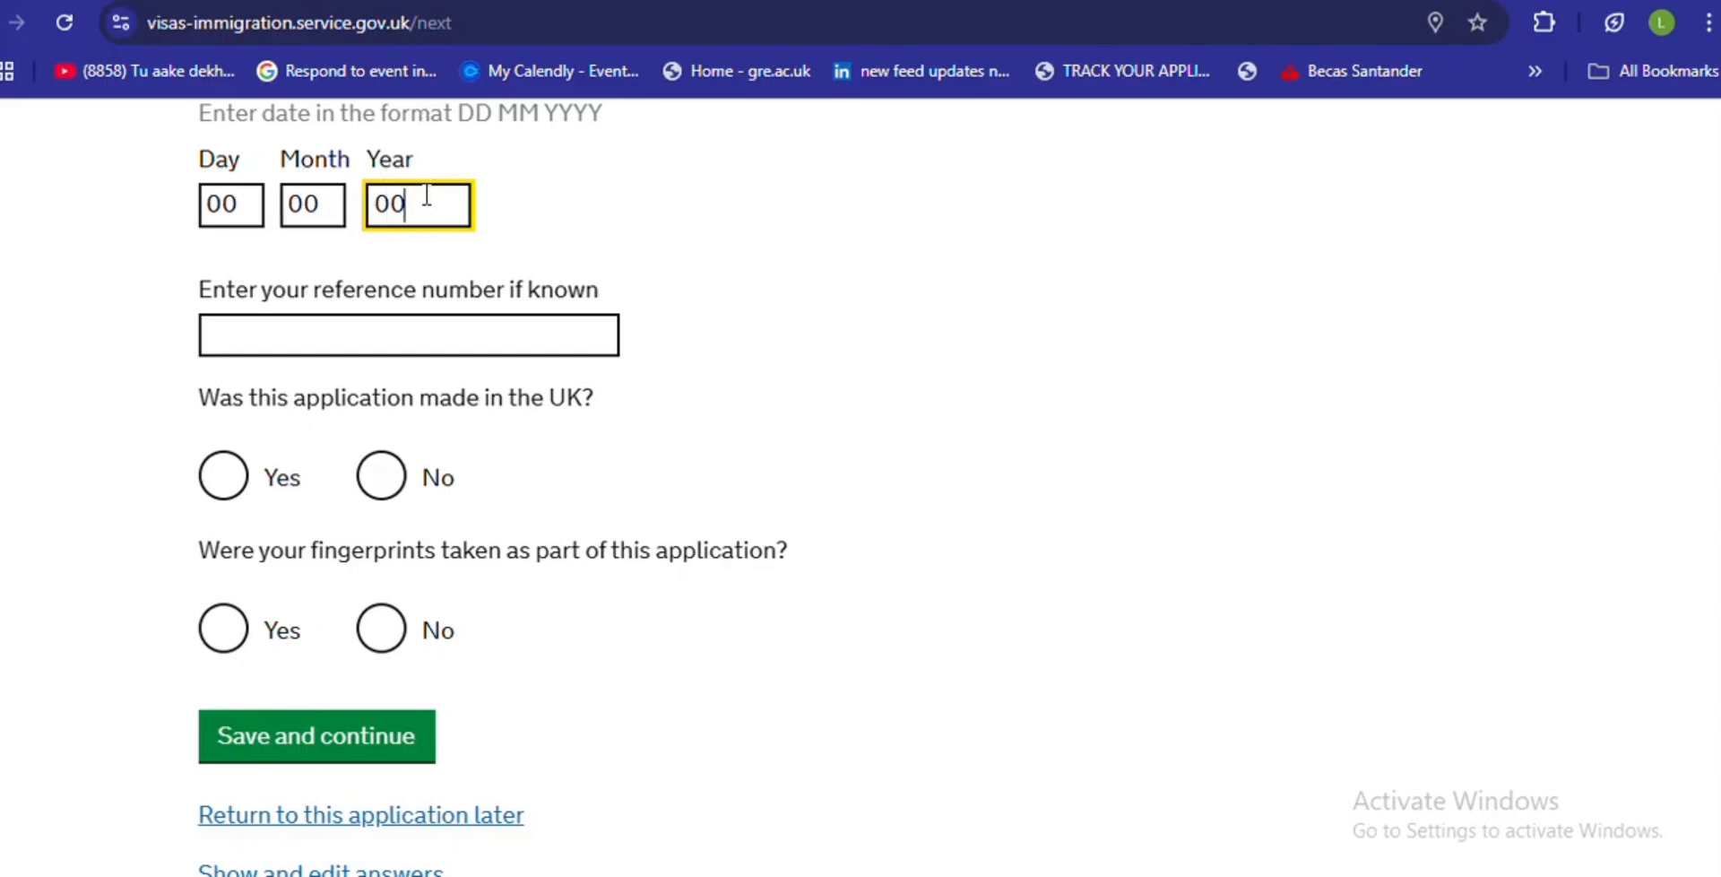
- Enter the reference number, answer Yes to made in UK and fingerprints taken (00/00/0000), then save
click(364, 331)
text(sjkk00000)
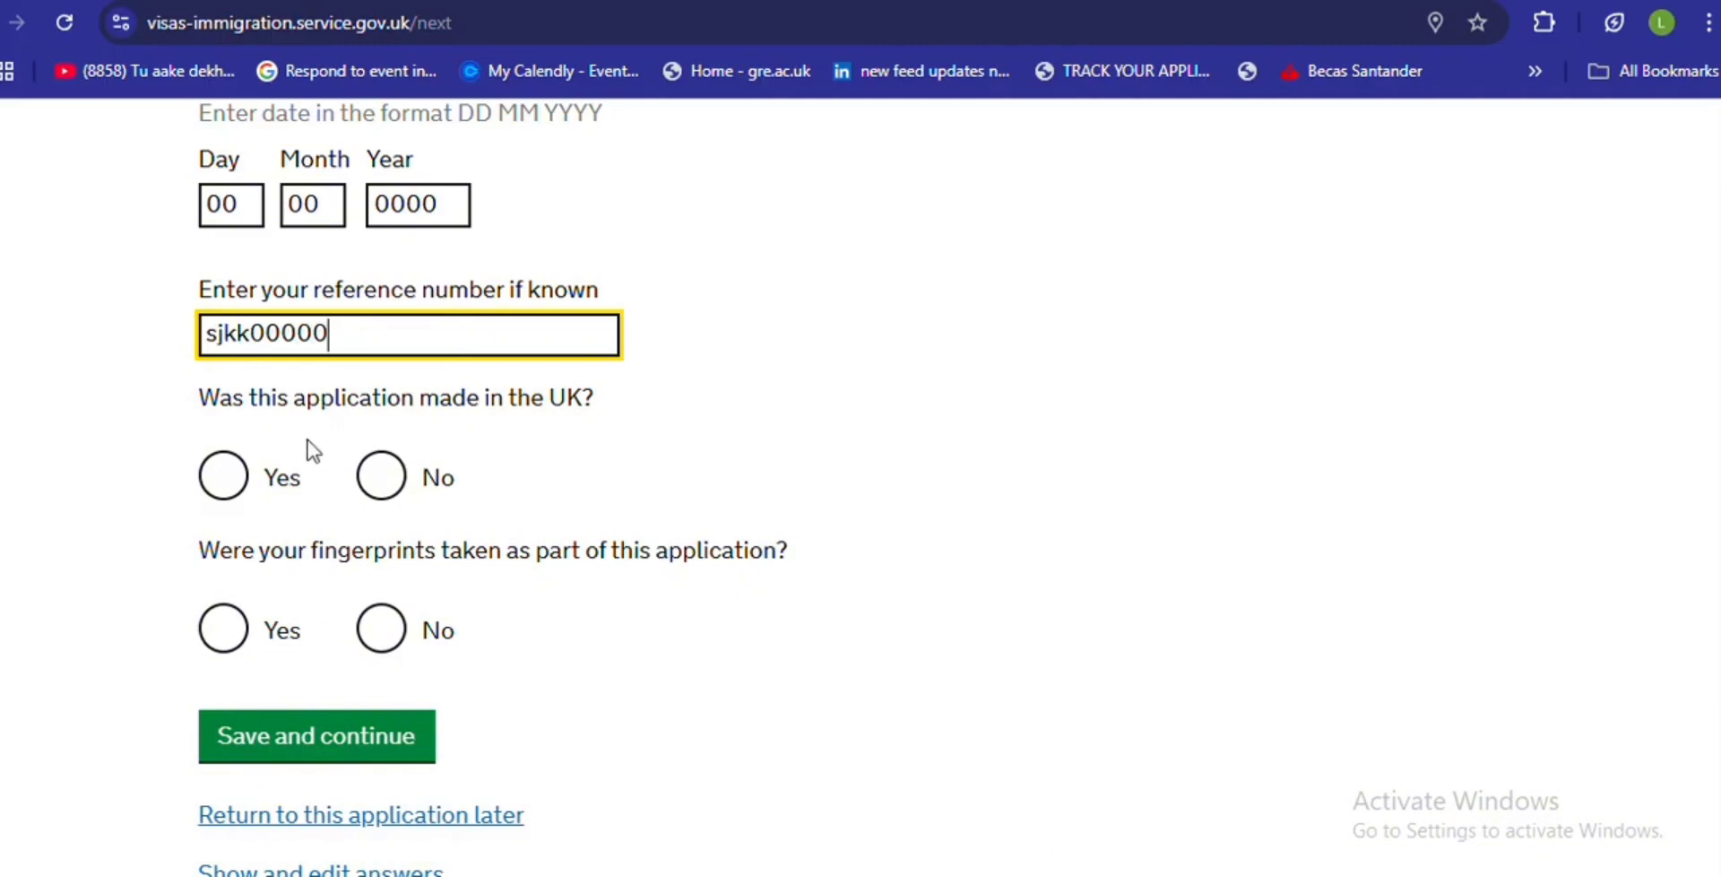
click(225, 480)
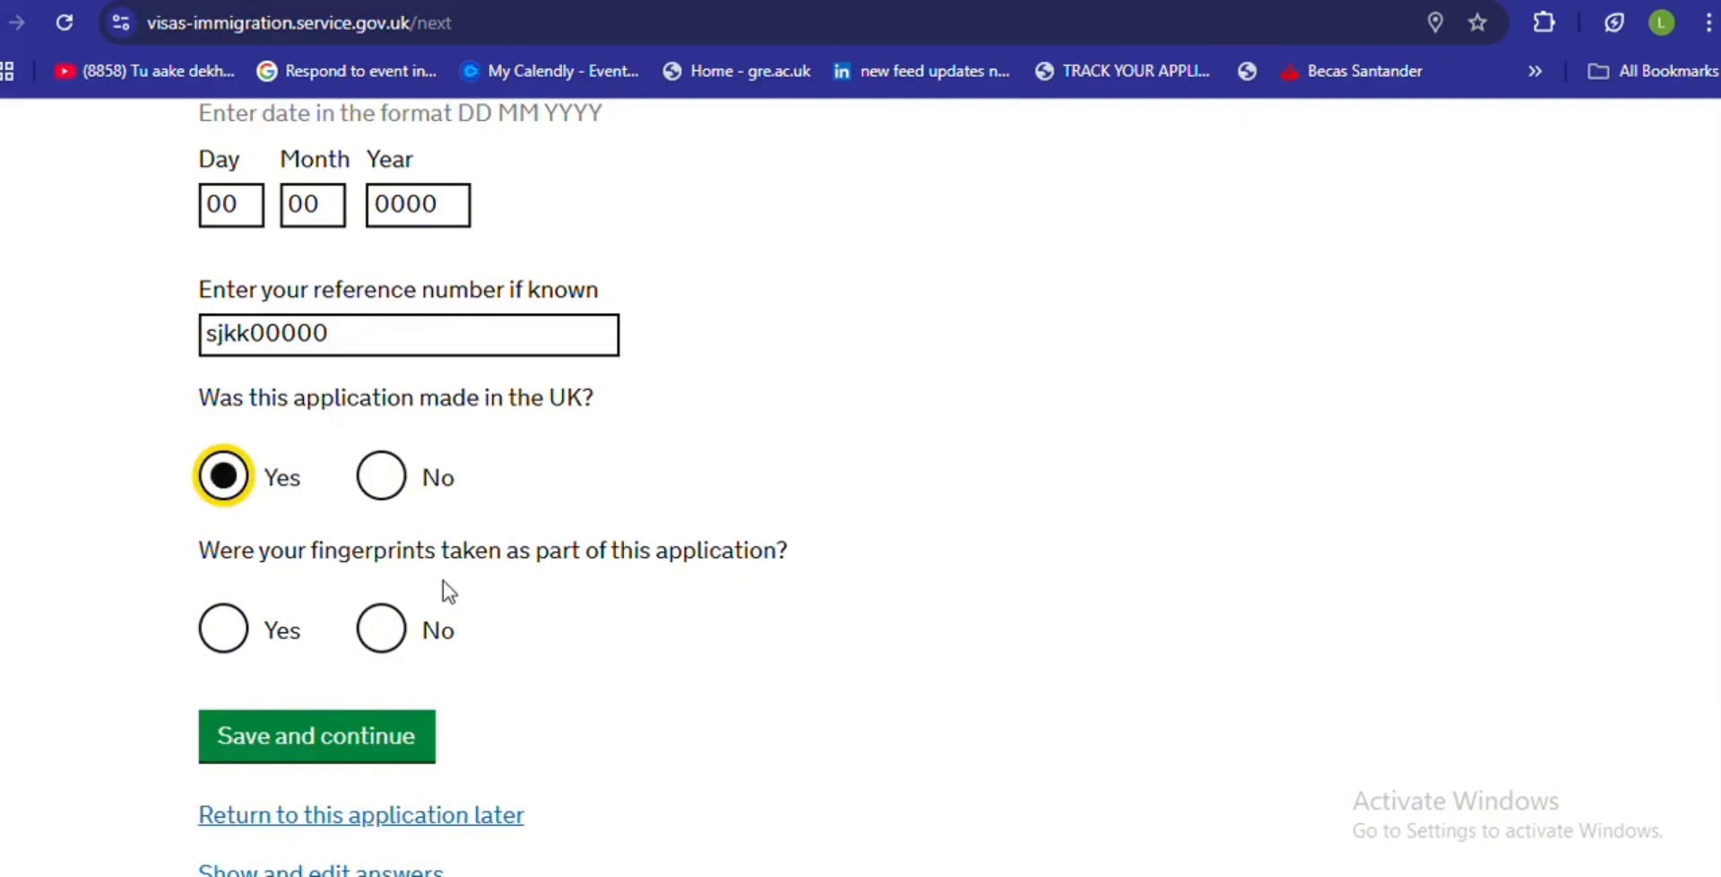
click(224, 629)
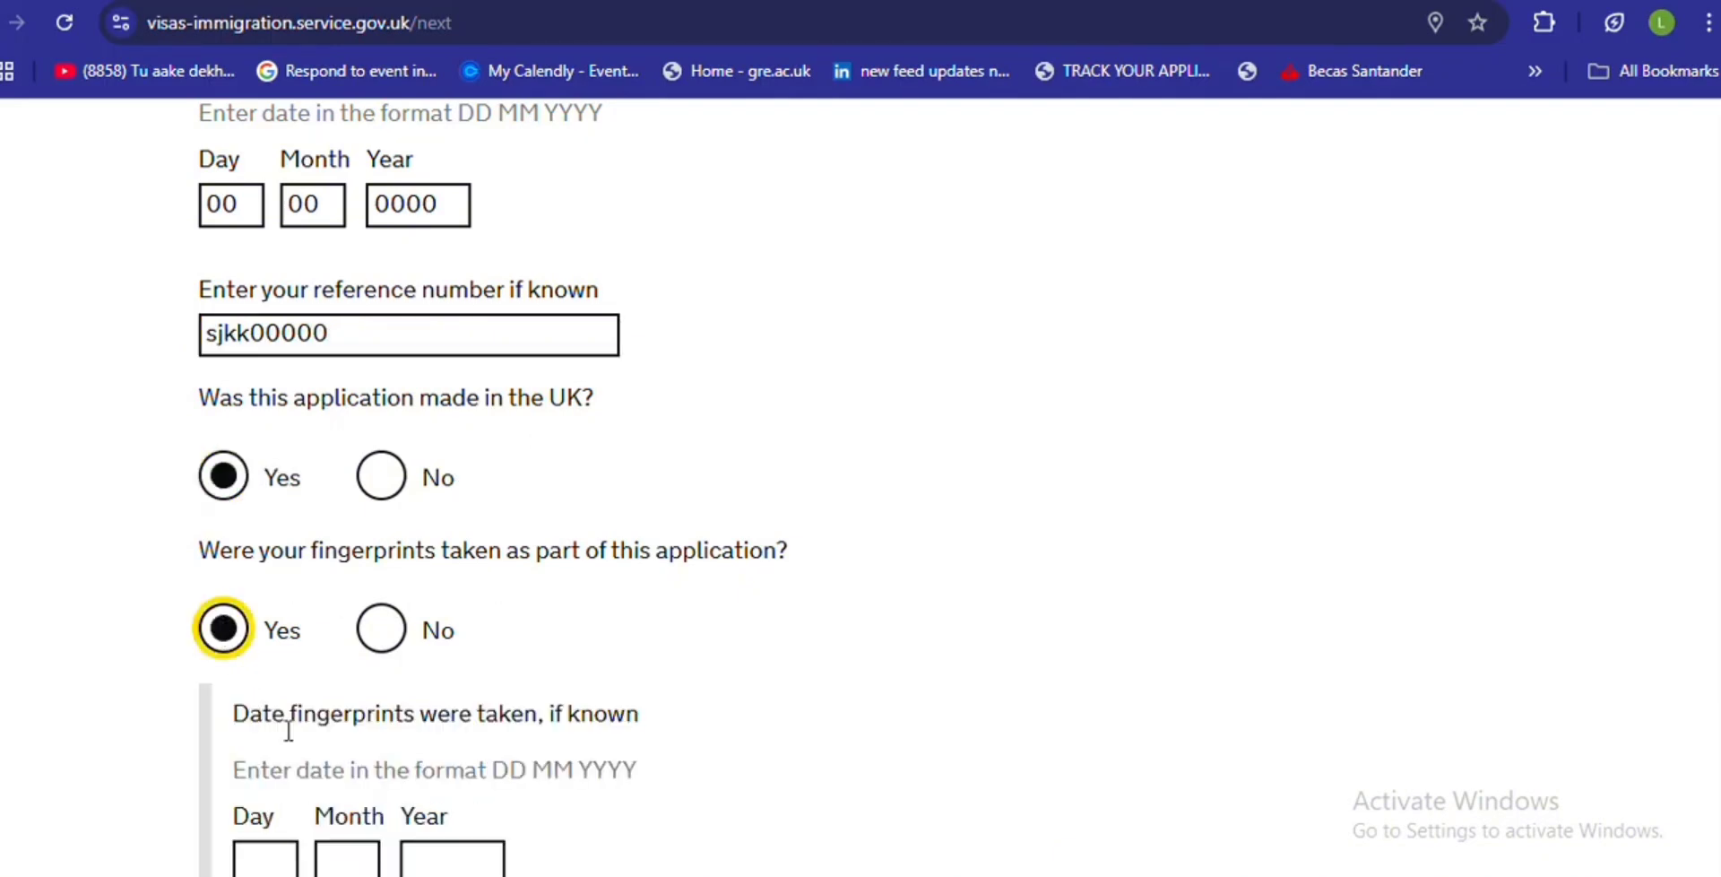
click(281, 845)
text(00)
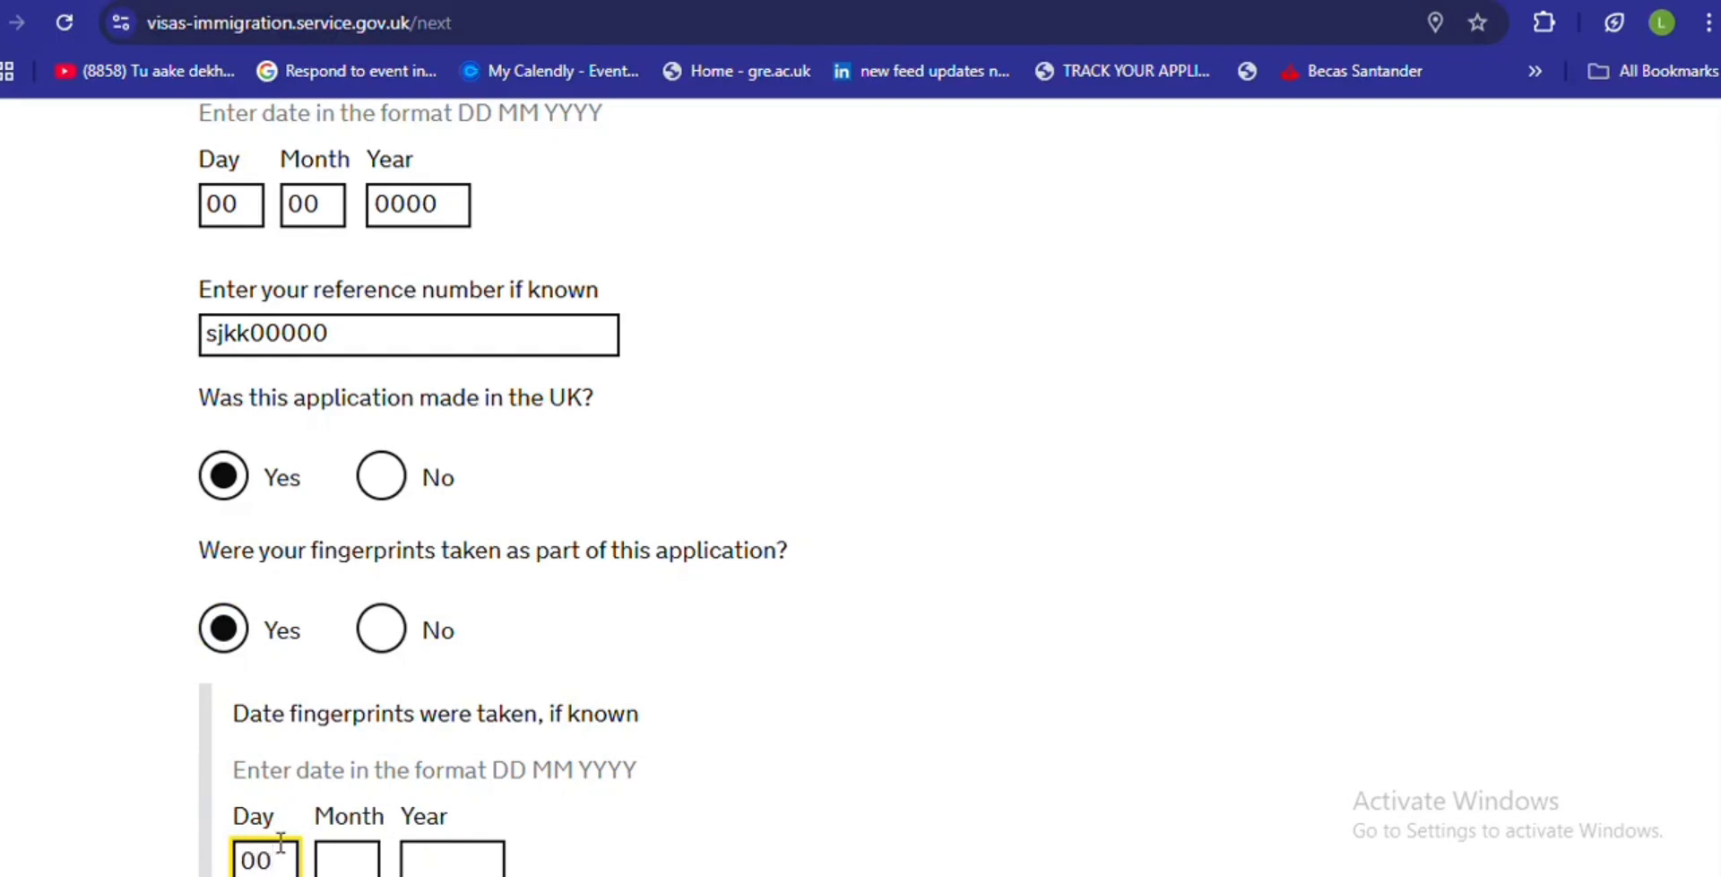
click(333, 863)
text(00)
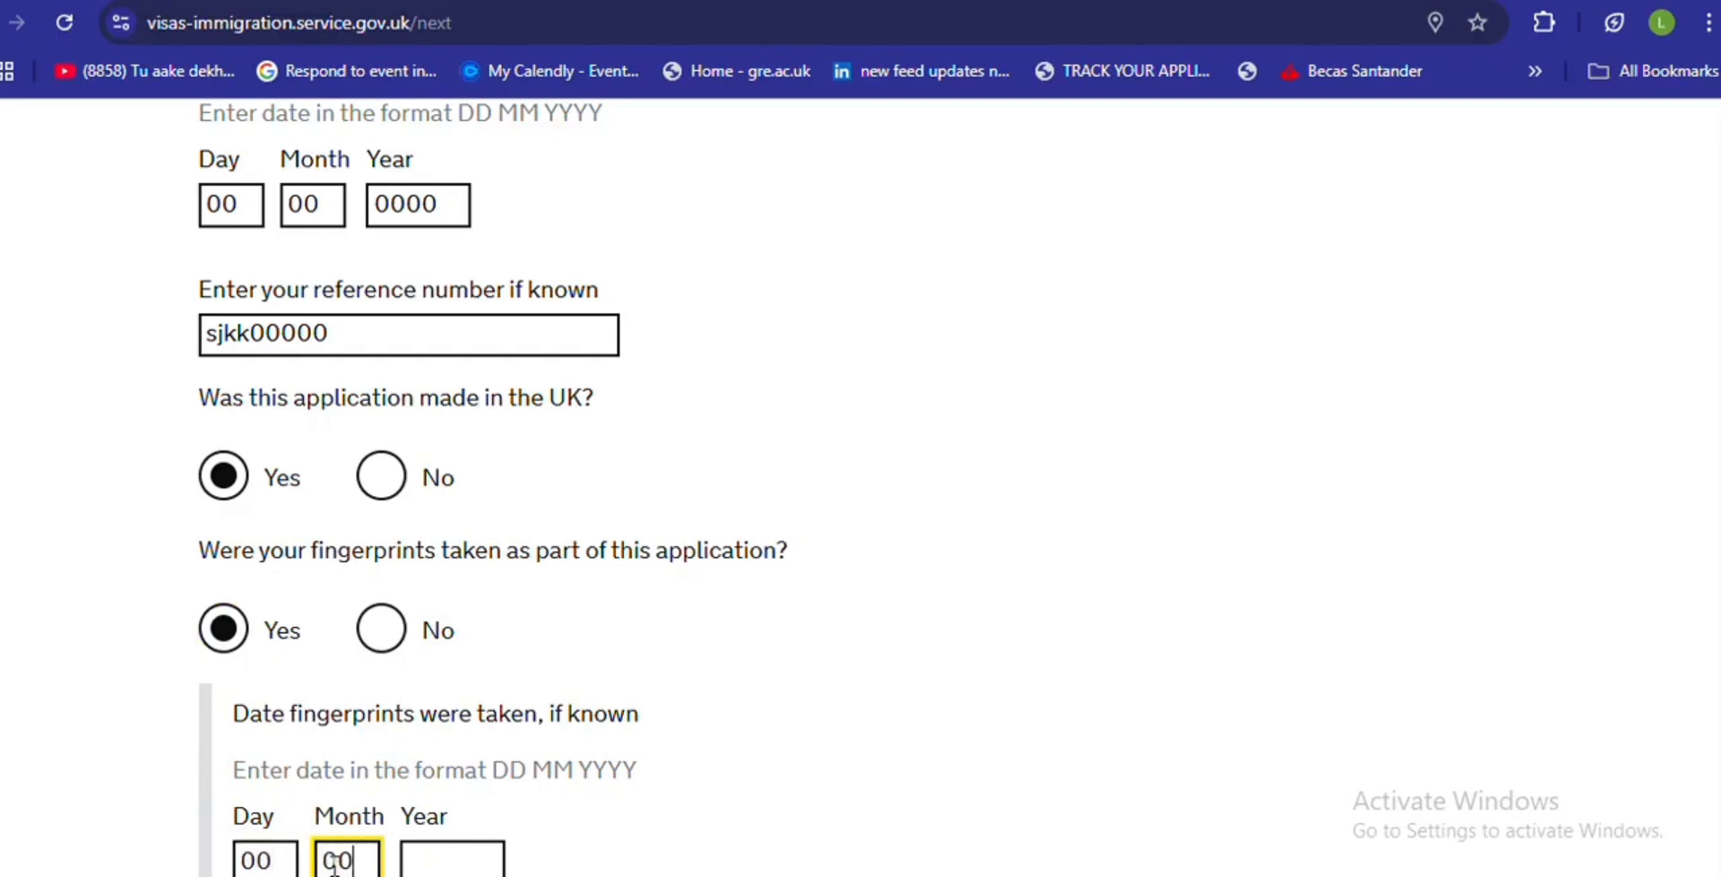
click(456, 863)
text(0000)
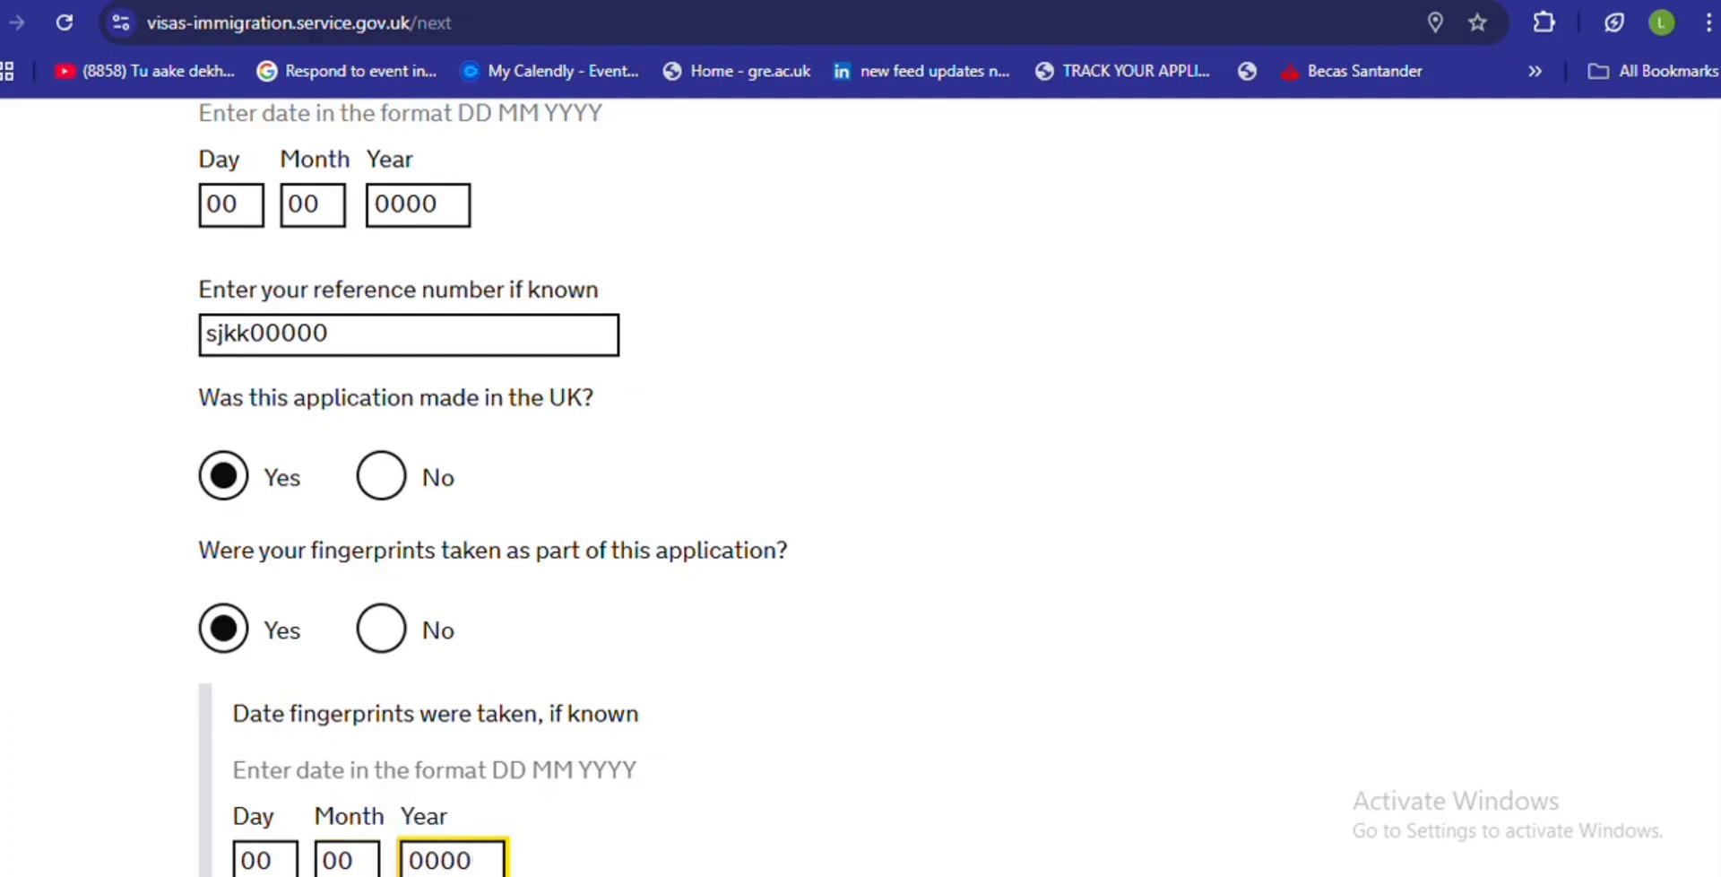
scroll(861, 484, down, 5)
click(338, 558)
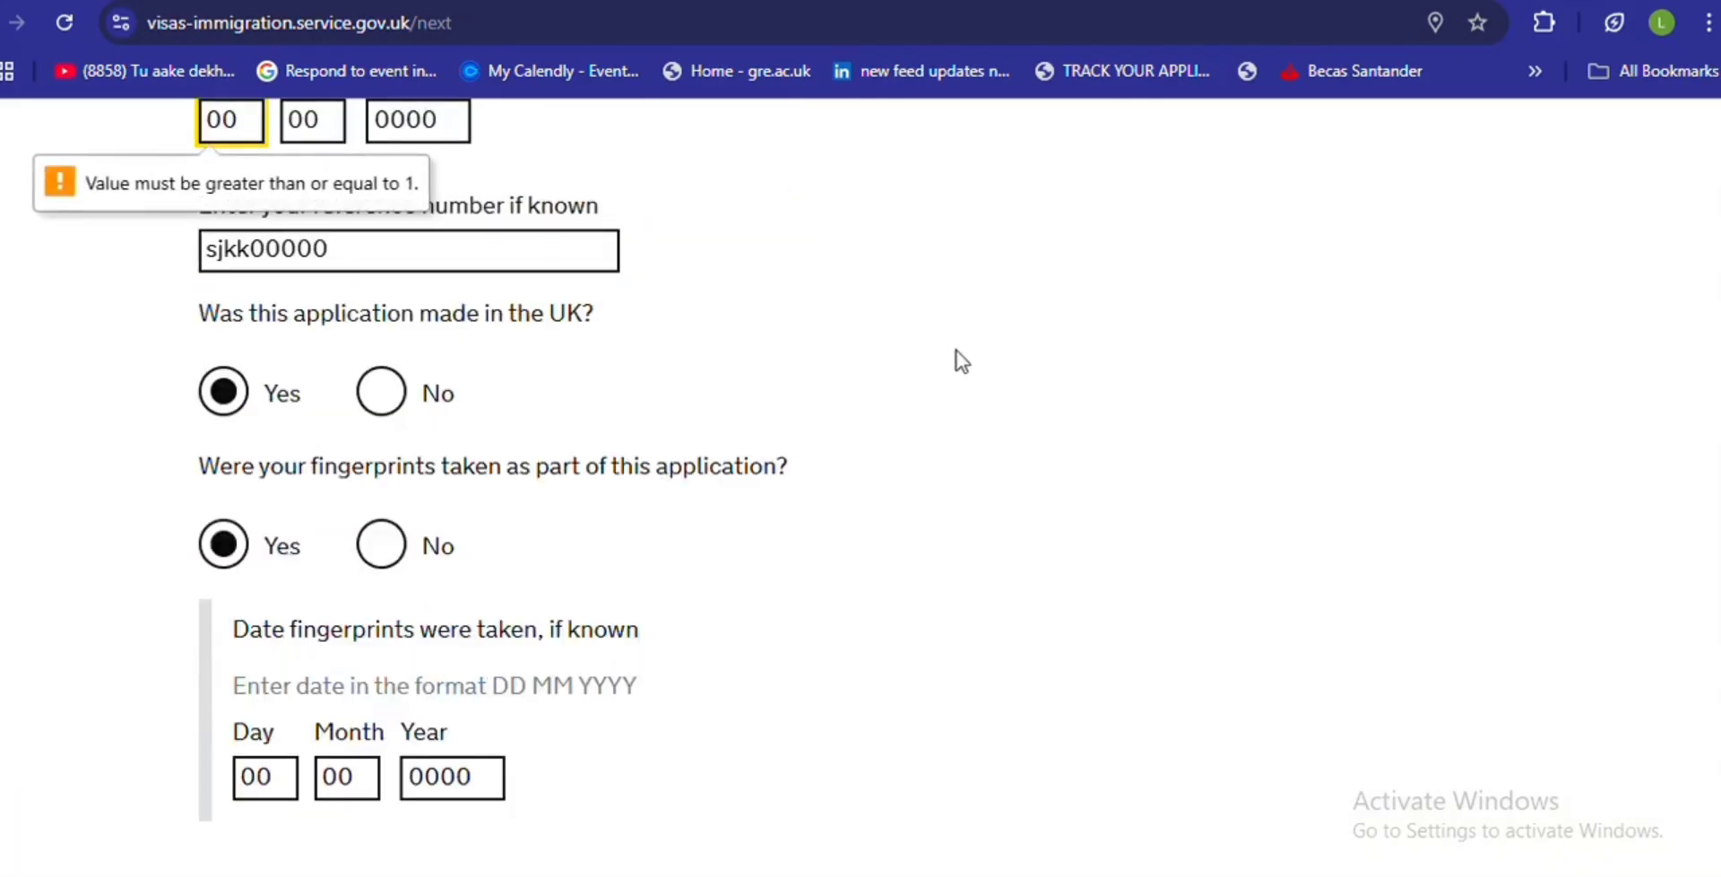
scroll(1690, 434, up, 1)
scroll(1690, 434, up, 5)
- Complete the partner's given names 'first names' and family name 'sur names', then save
scroll(410, 487, down, 2)
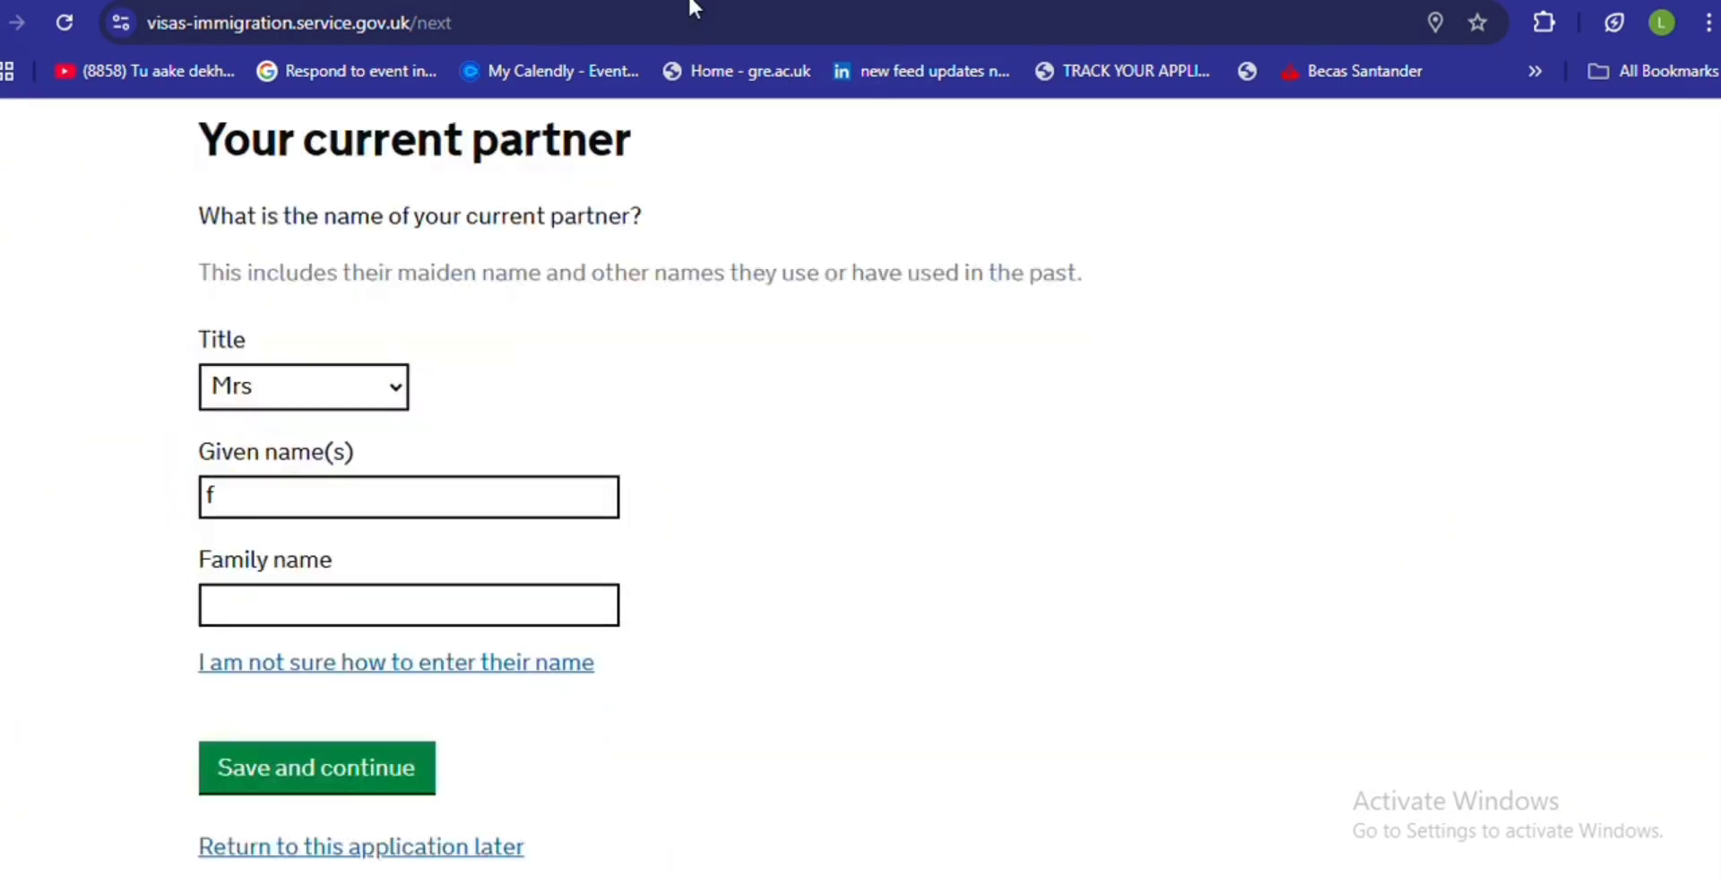
click(244, 505)
text(irst names)
click(213, 604)
text(sur names)
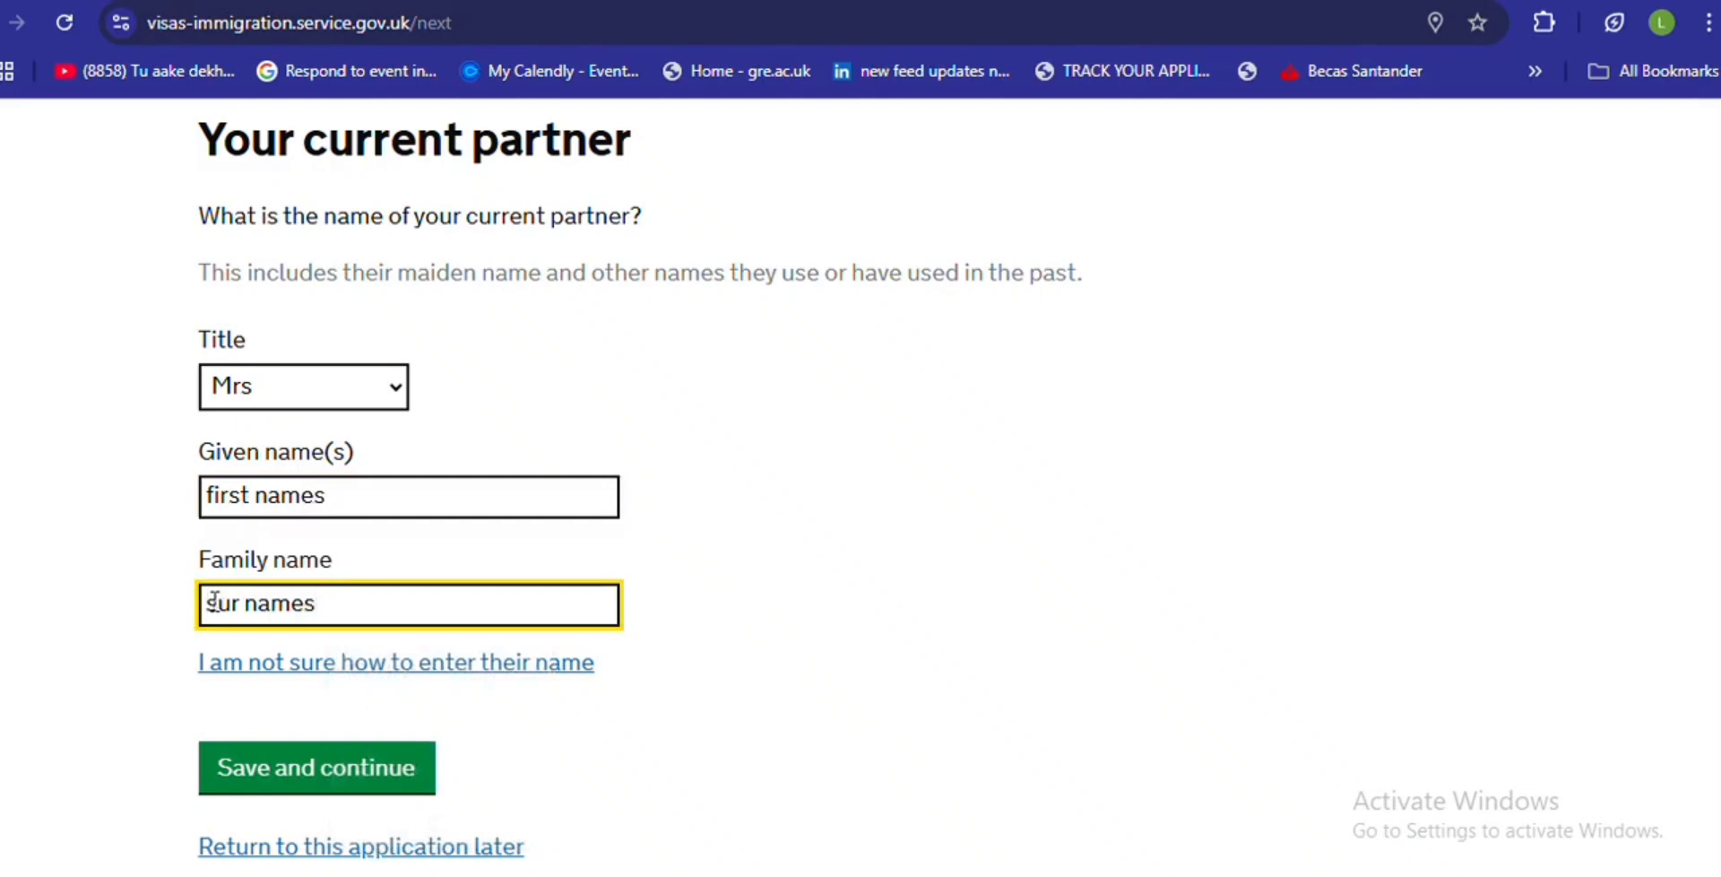
click(272, 761)
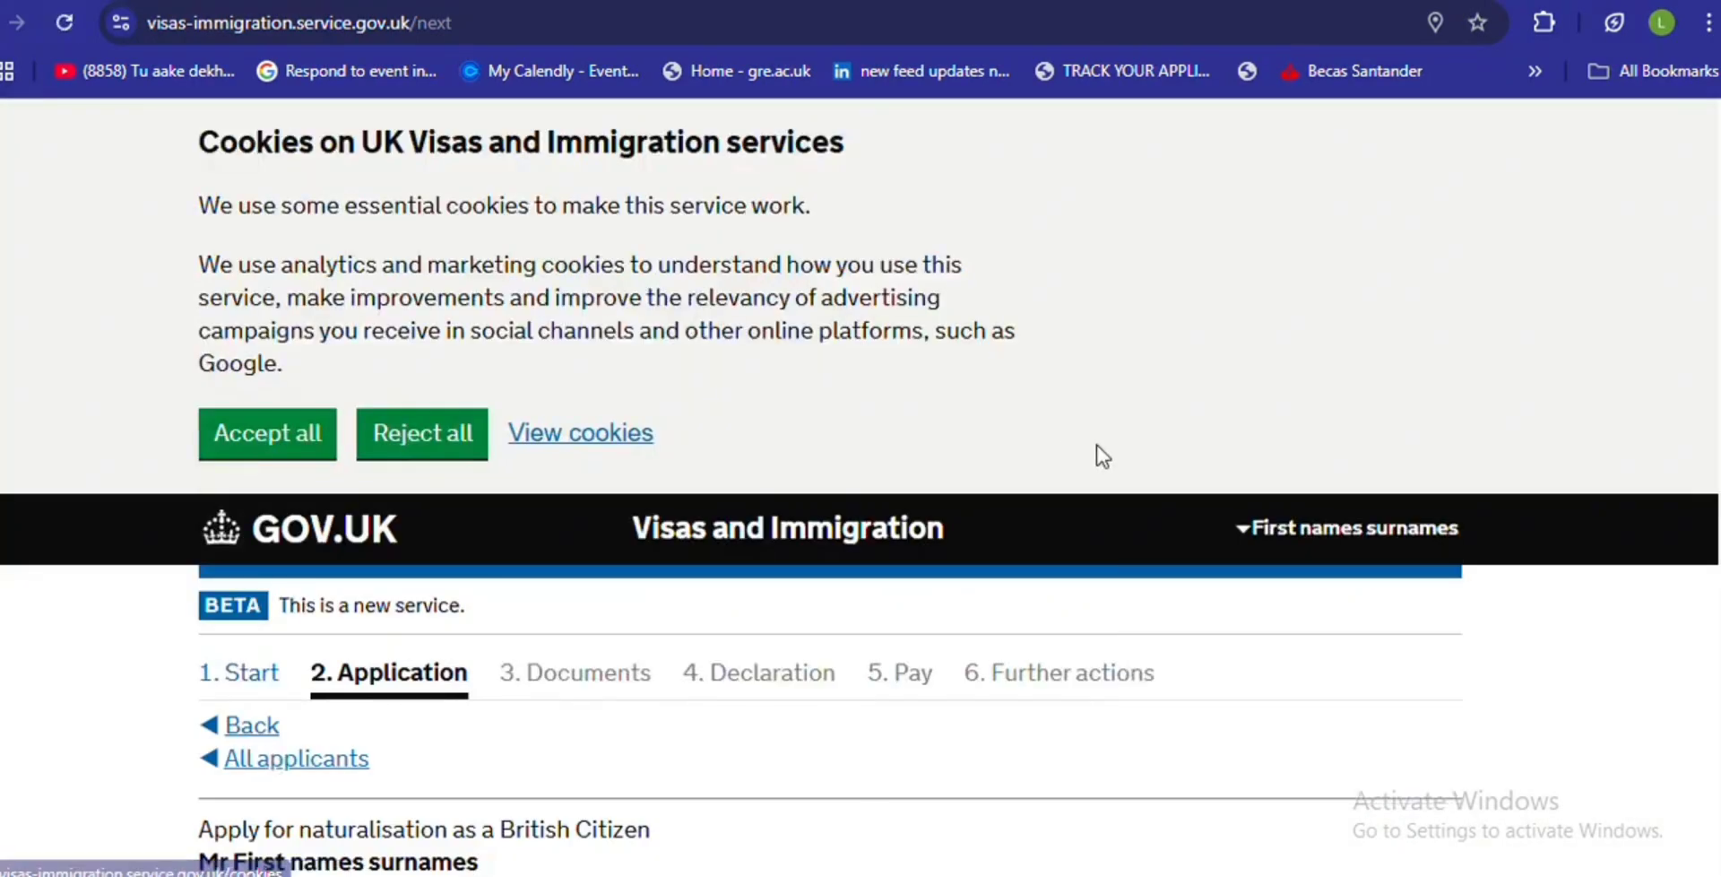
- Answer No to the partner being known by another name and save
scroll(1654, 110, down, 6)
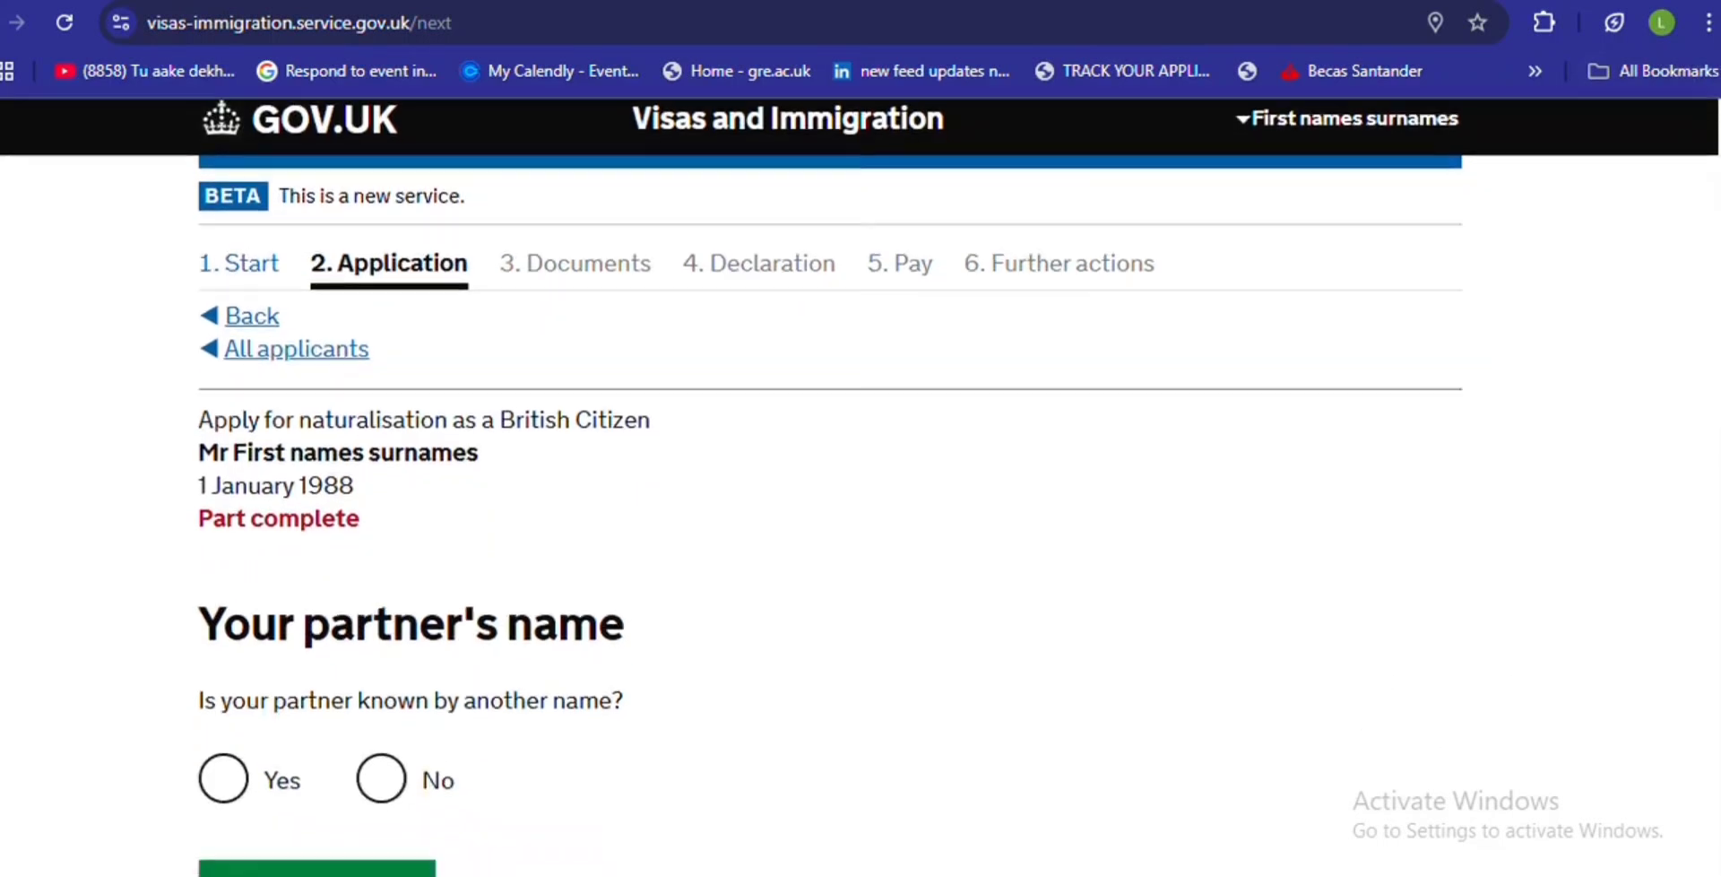
scroll(861, 488, down, 1)
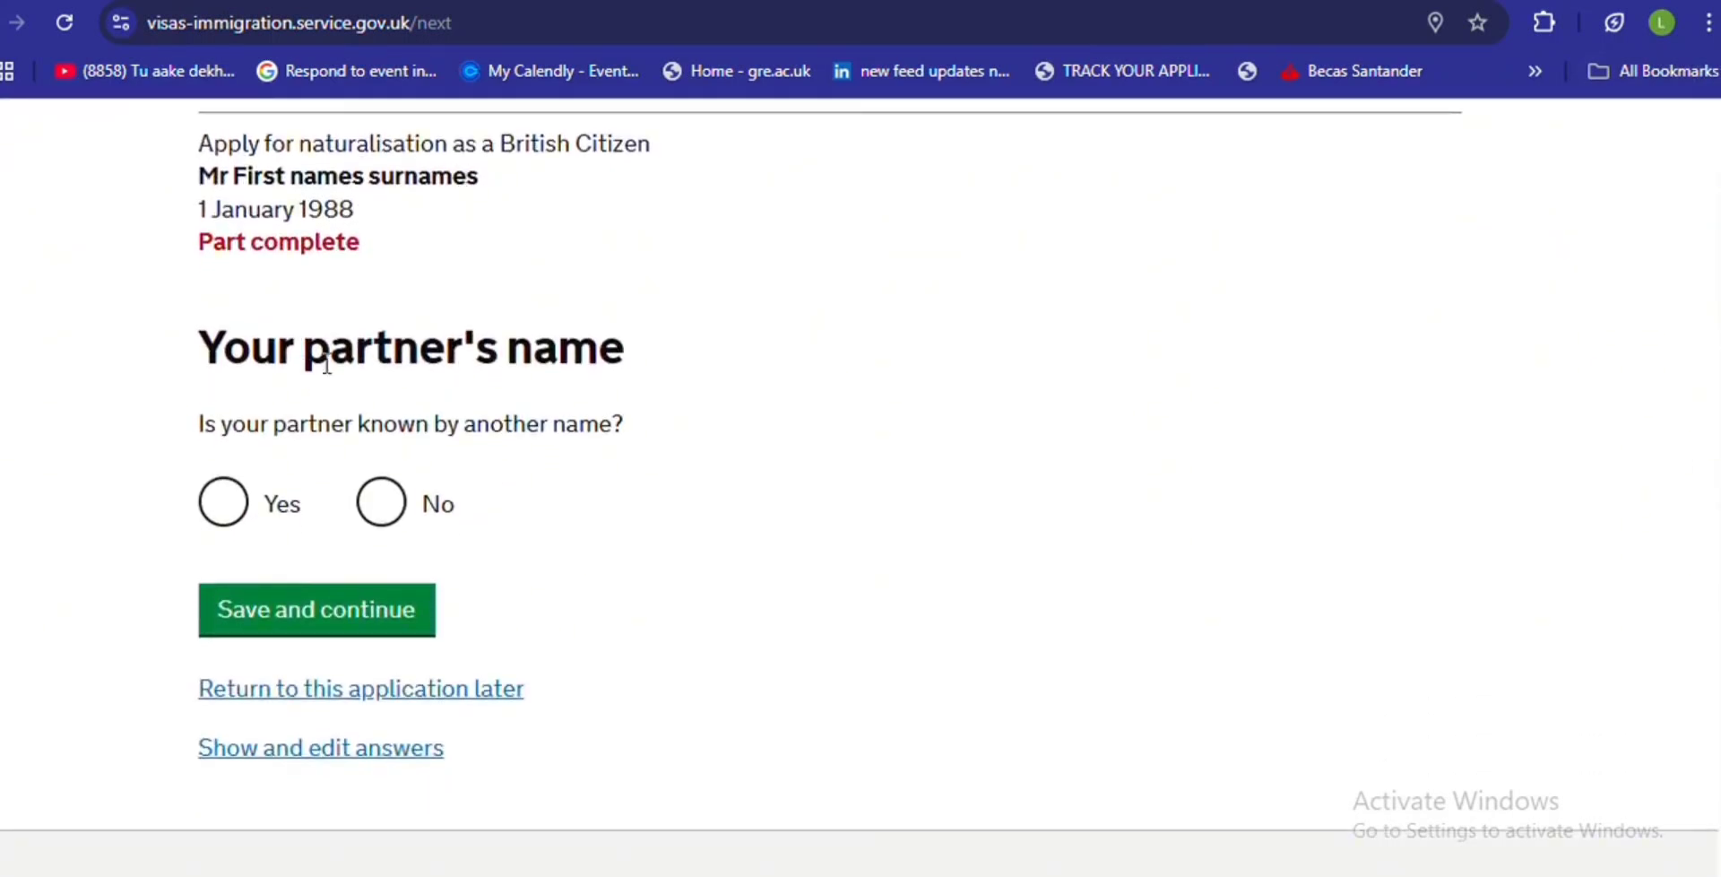
click(393, 508)
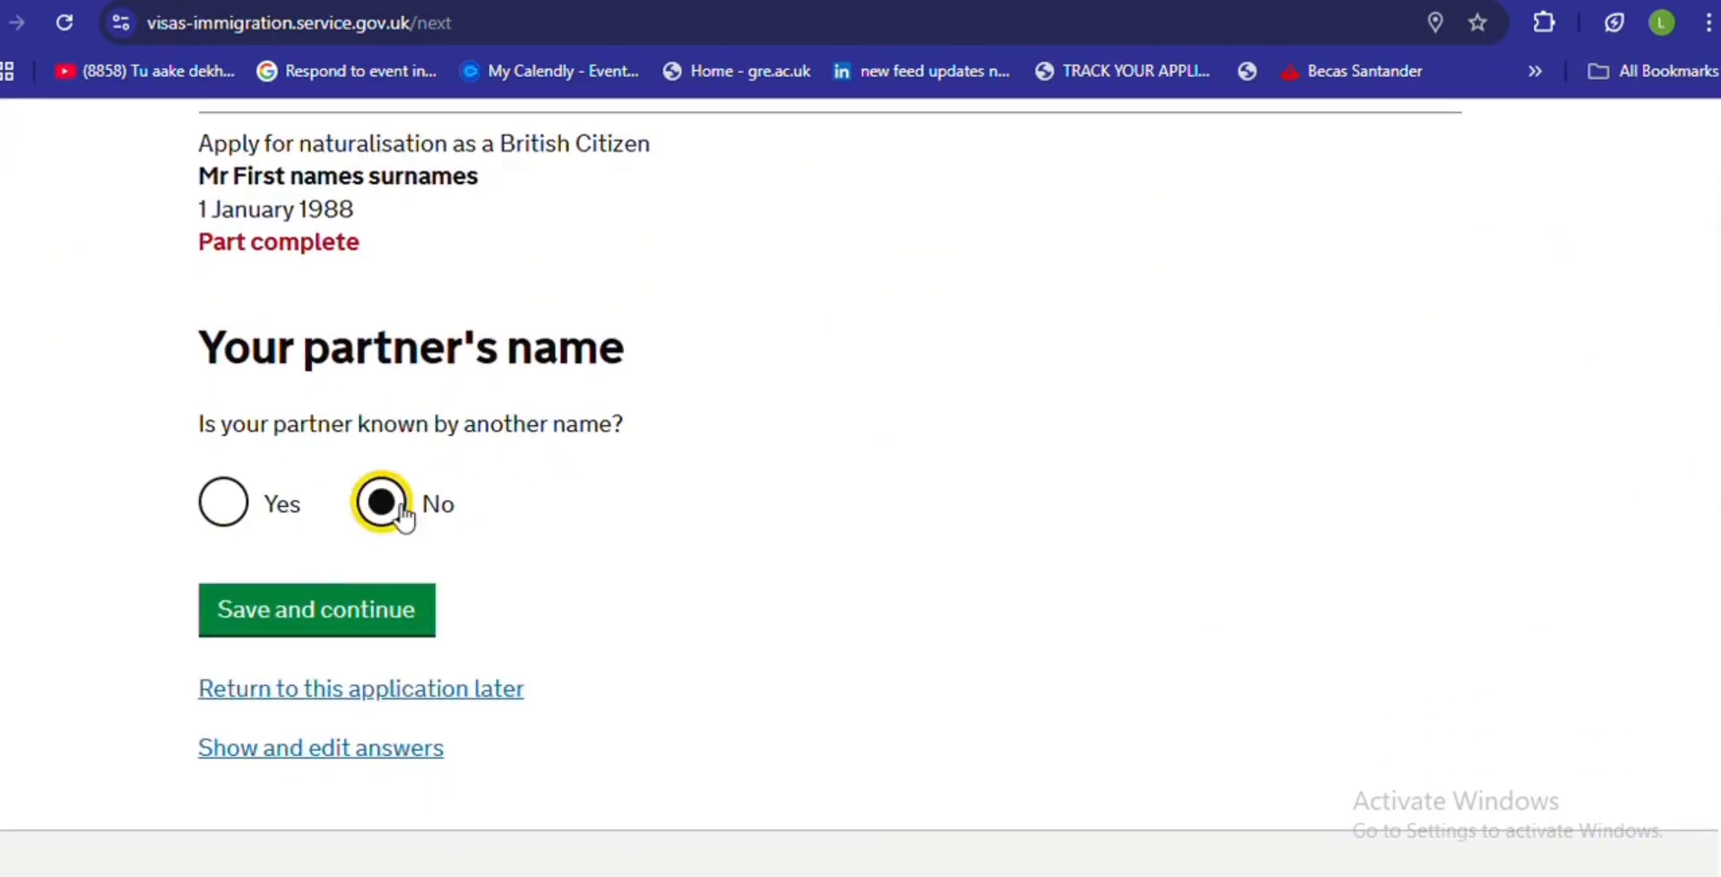
click(379, 628)
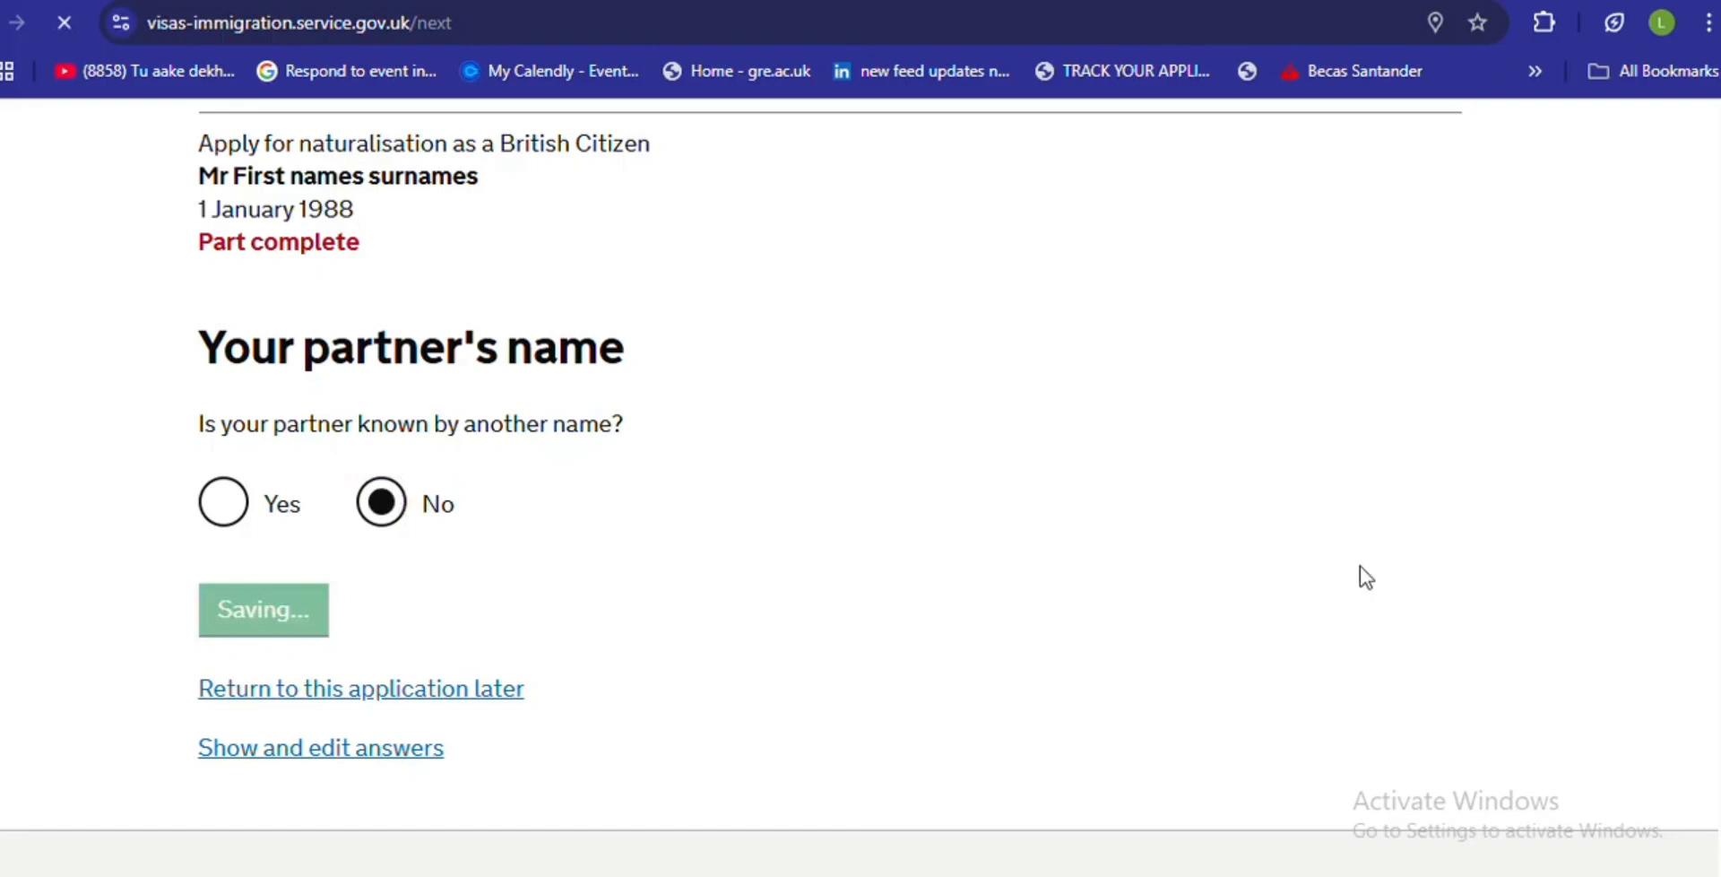
scroll(1133, 486, down, 8)
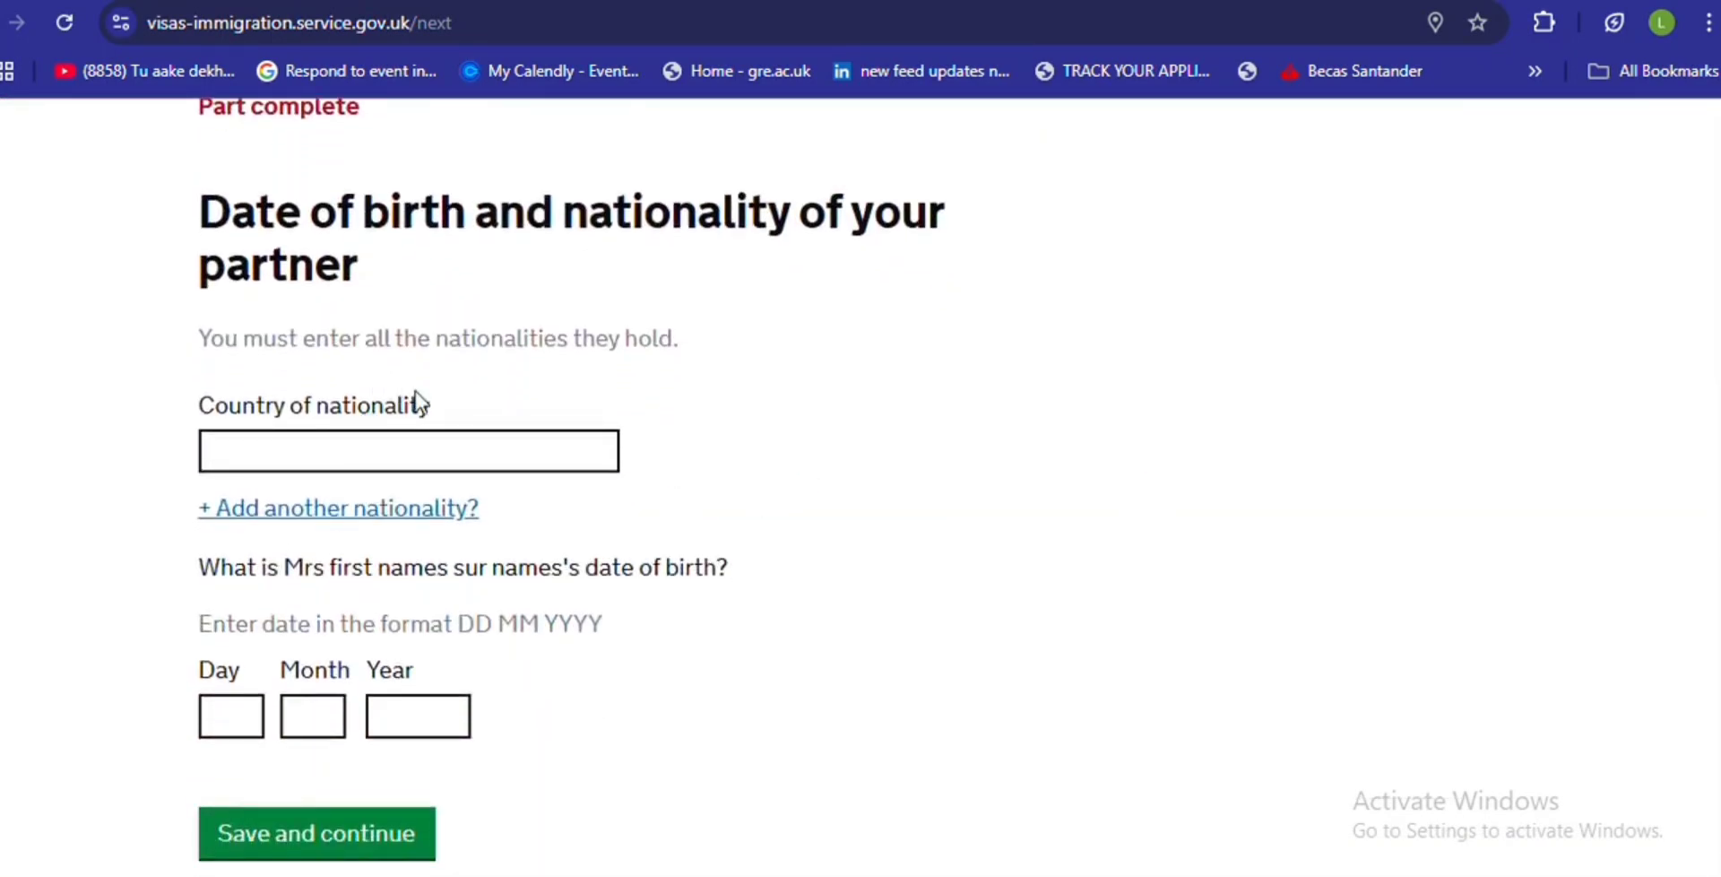
- Enter the partner's nationality as 'country' and date of birth as 00/00/0000
click(392, 451)
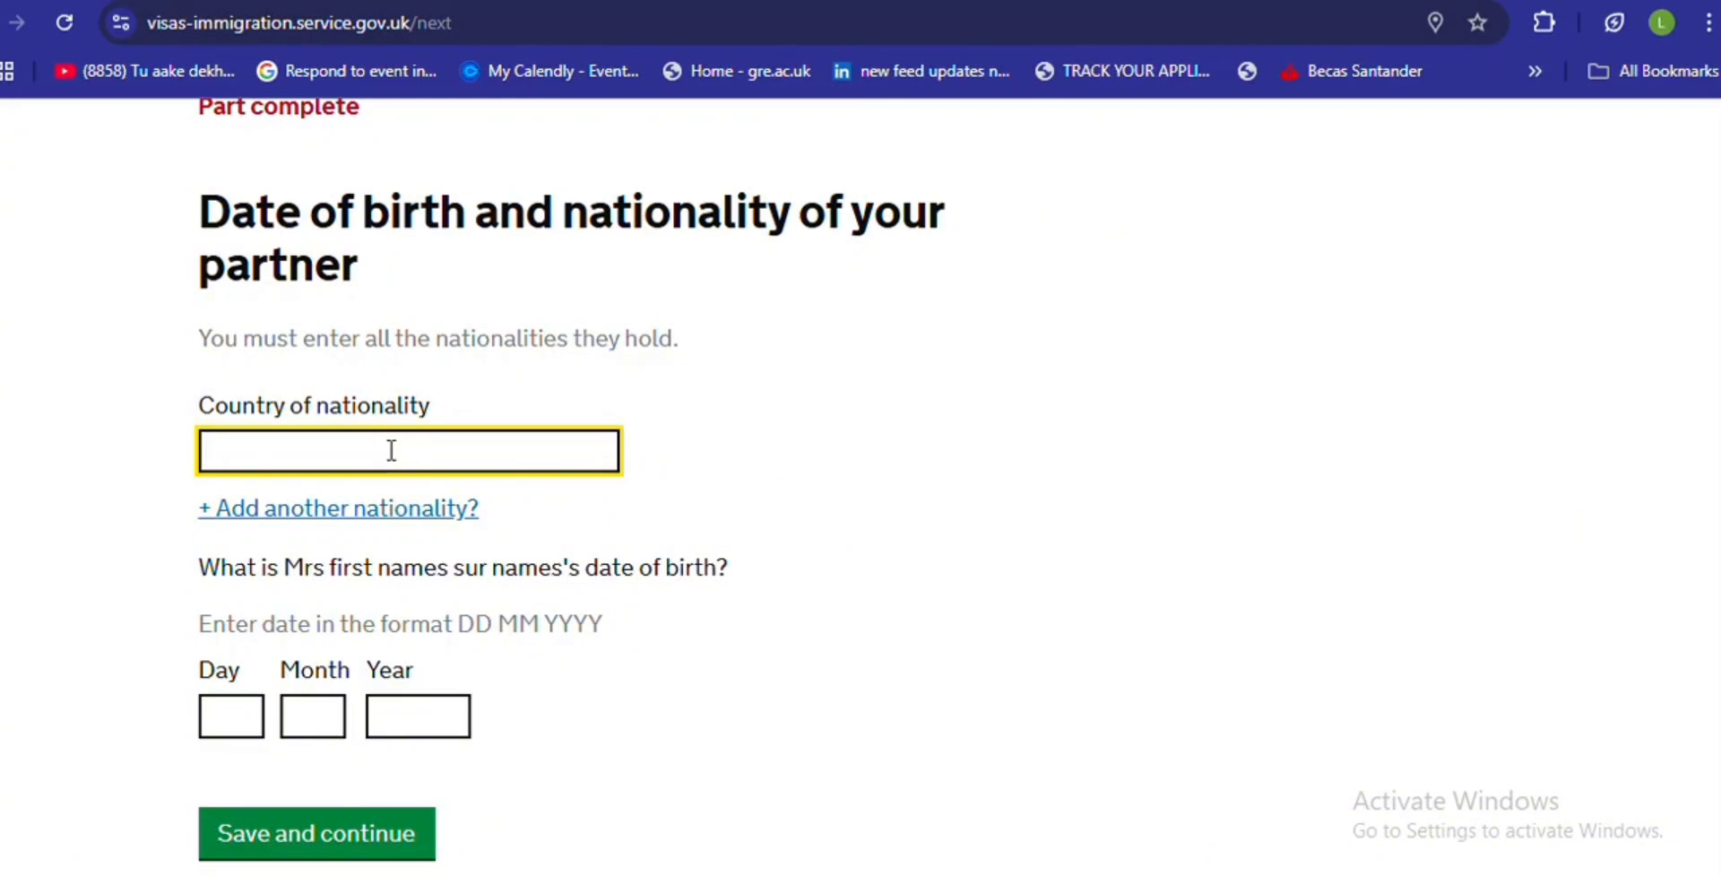
text(country)
click(221, 710)
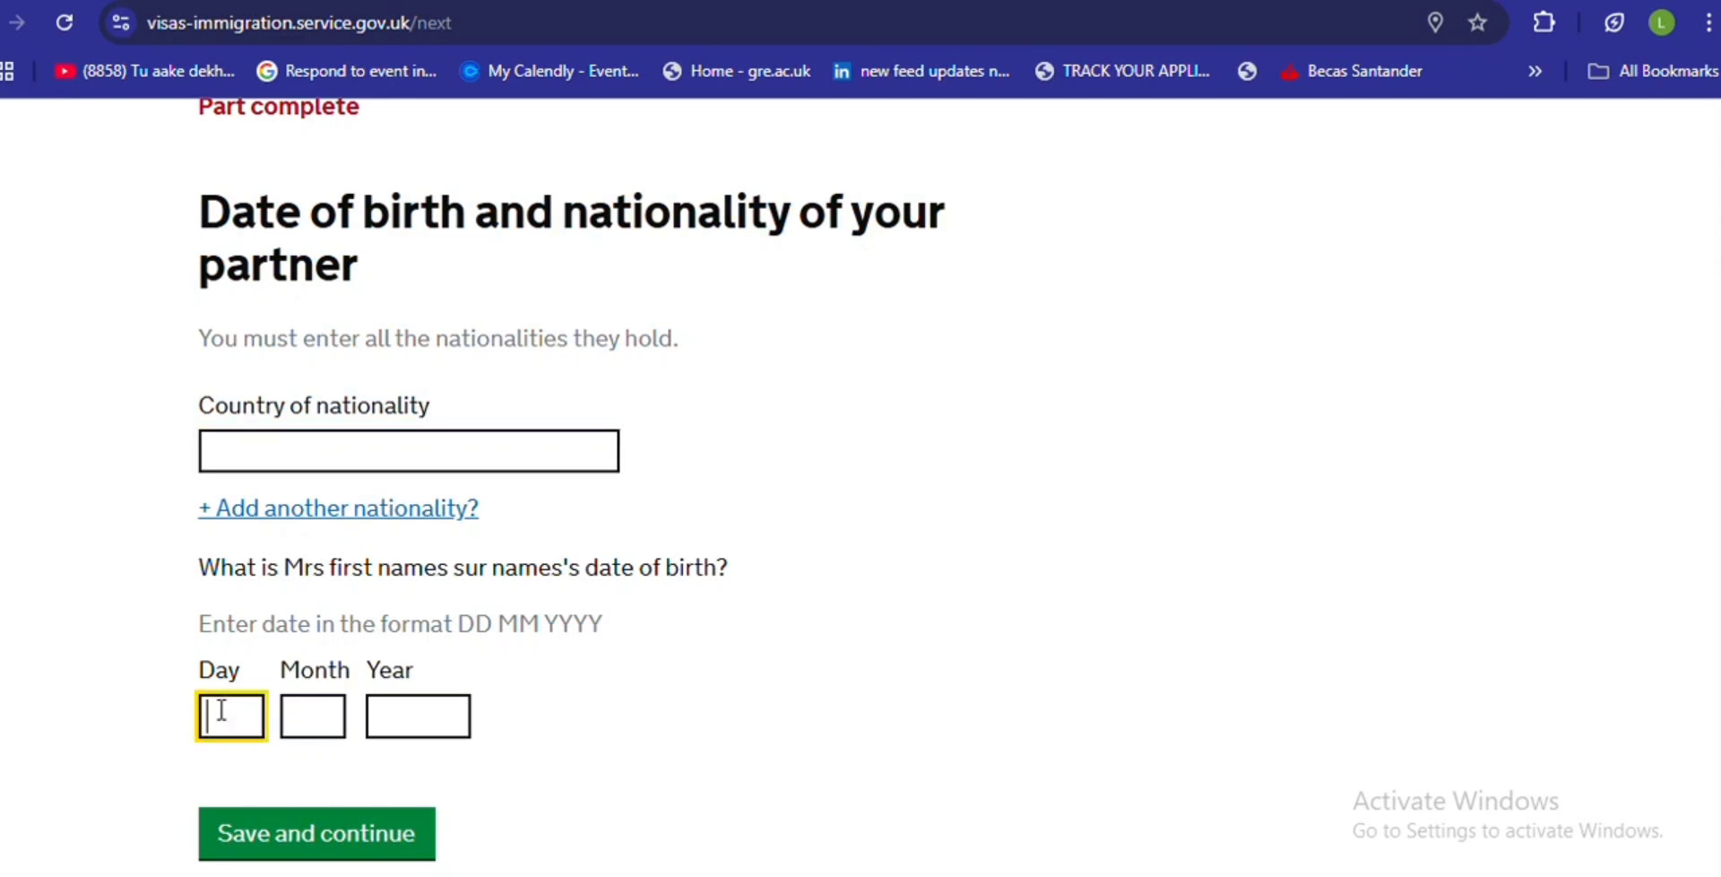
text(01)
key(BackSpace)
text(0)
click(289, 712)
text(00)
click(378, 706)
text(19)
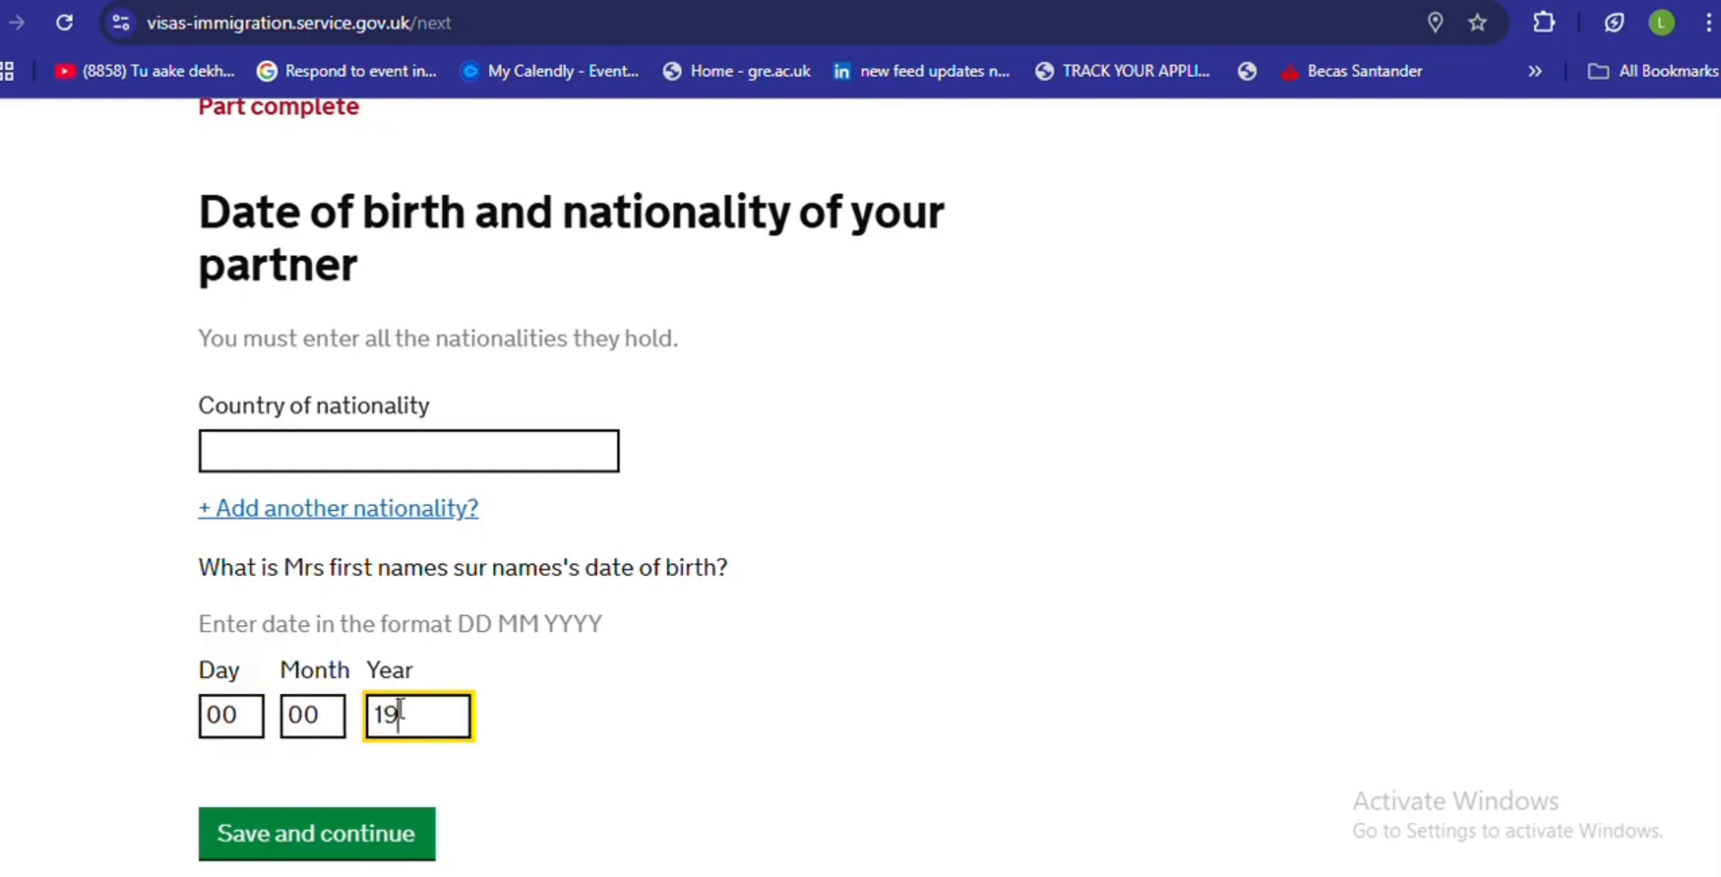
key(BackSpace)
text(0000)
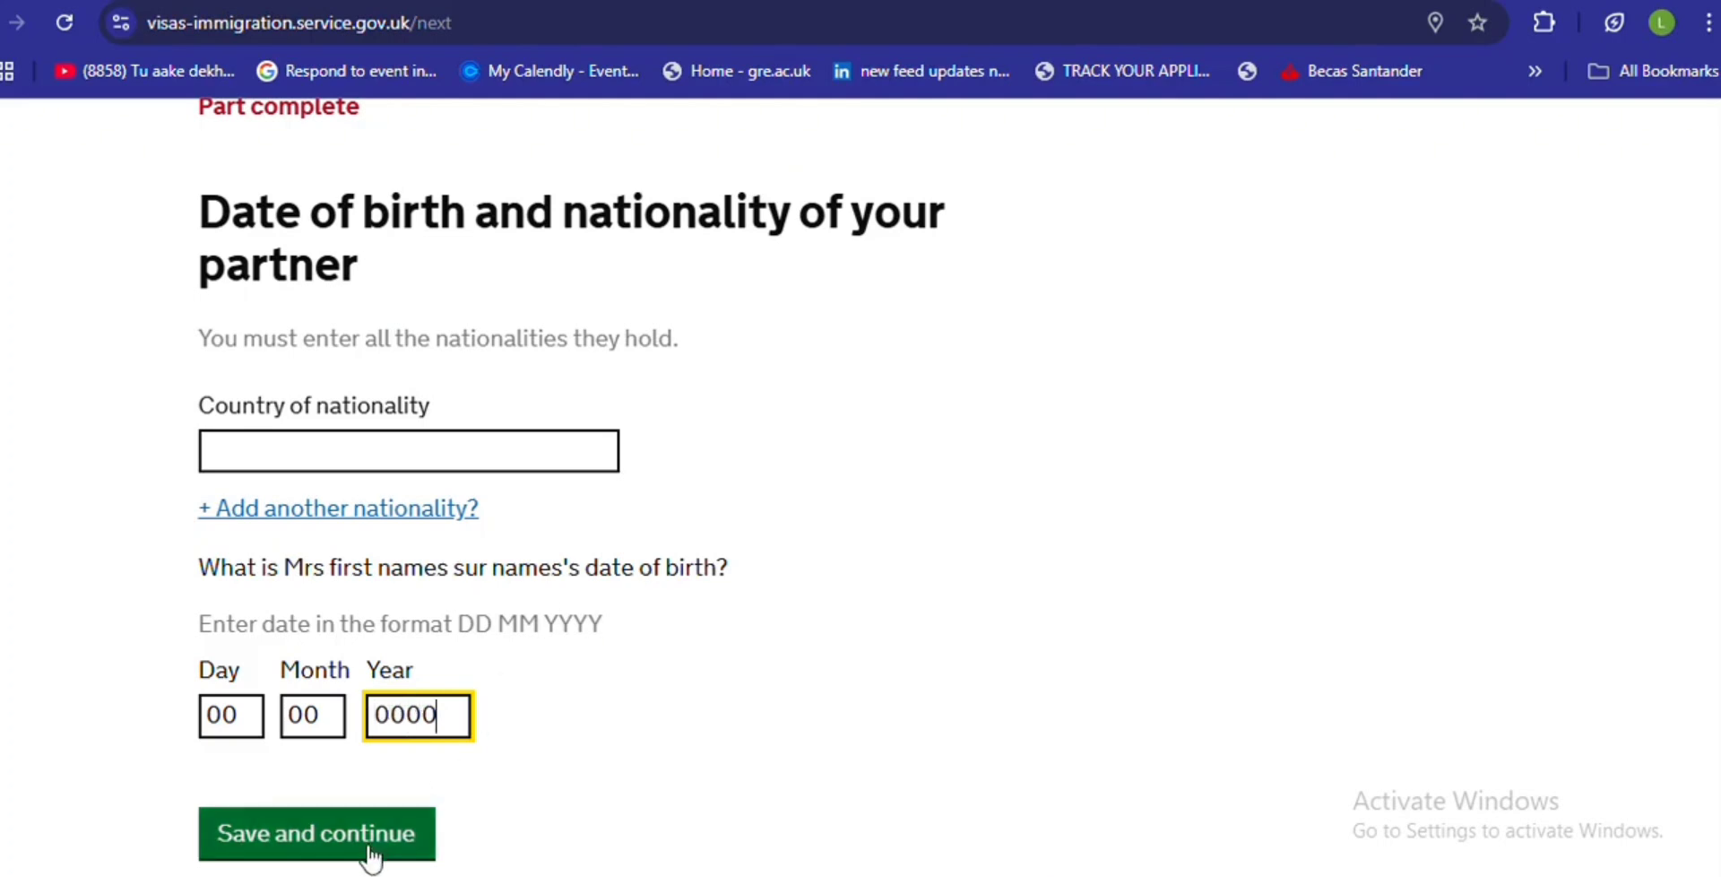
click(424, 457)
text(country)
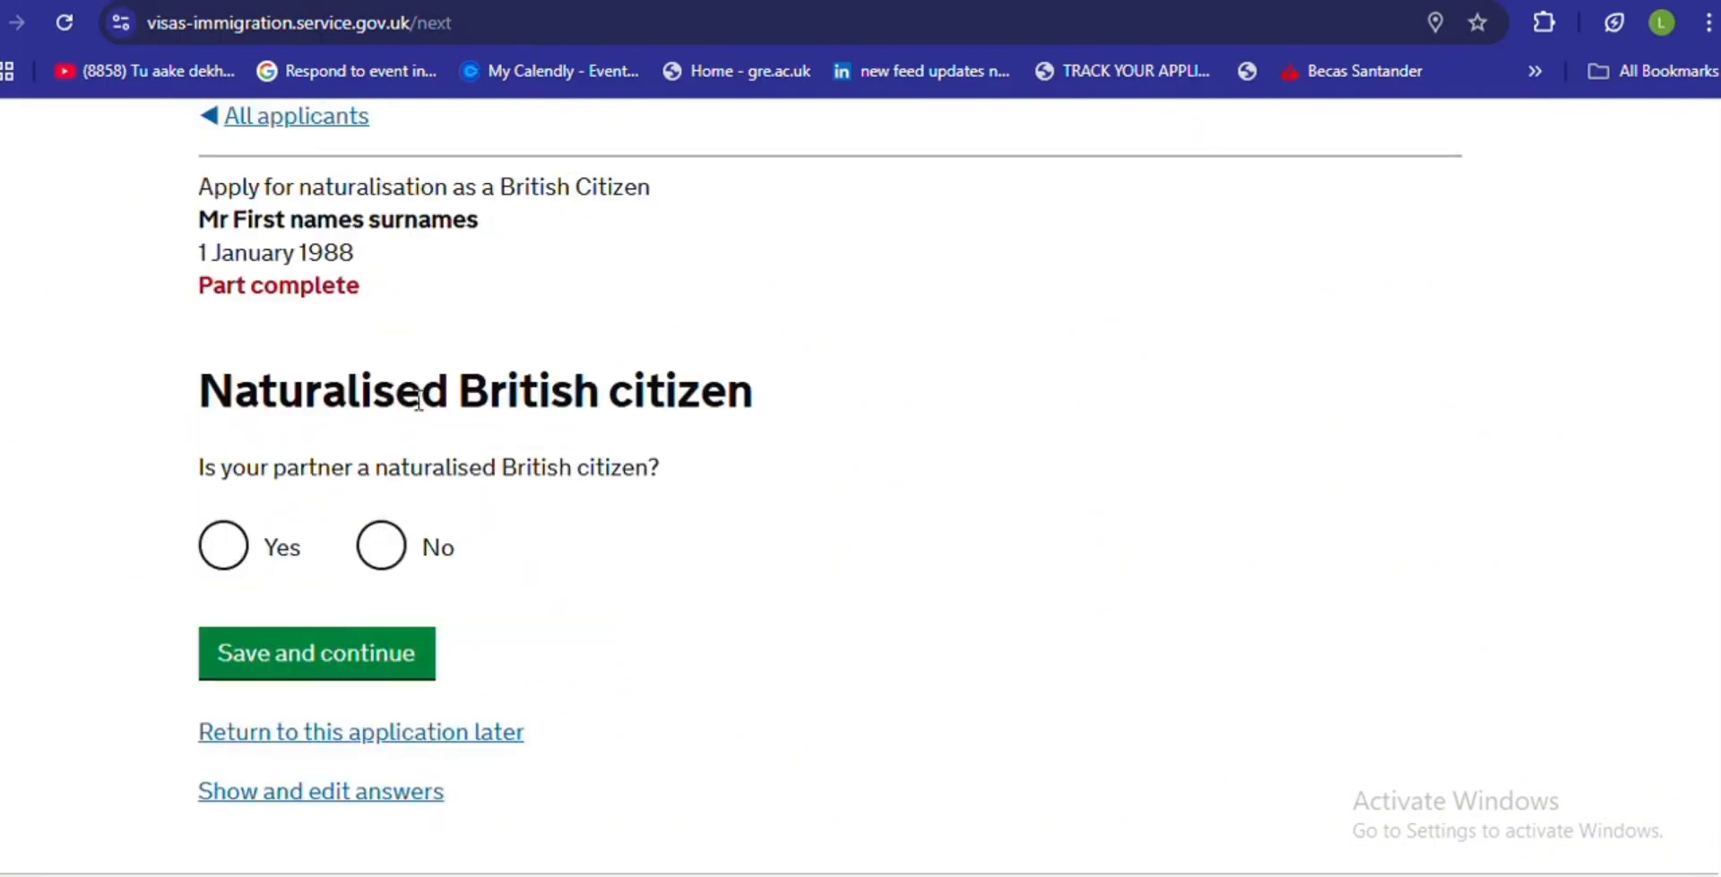
- Answer No to the partner being a naturalised British citizen and save
click(384, 554)
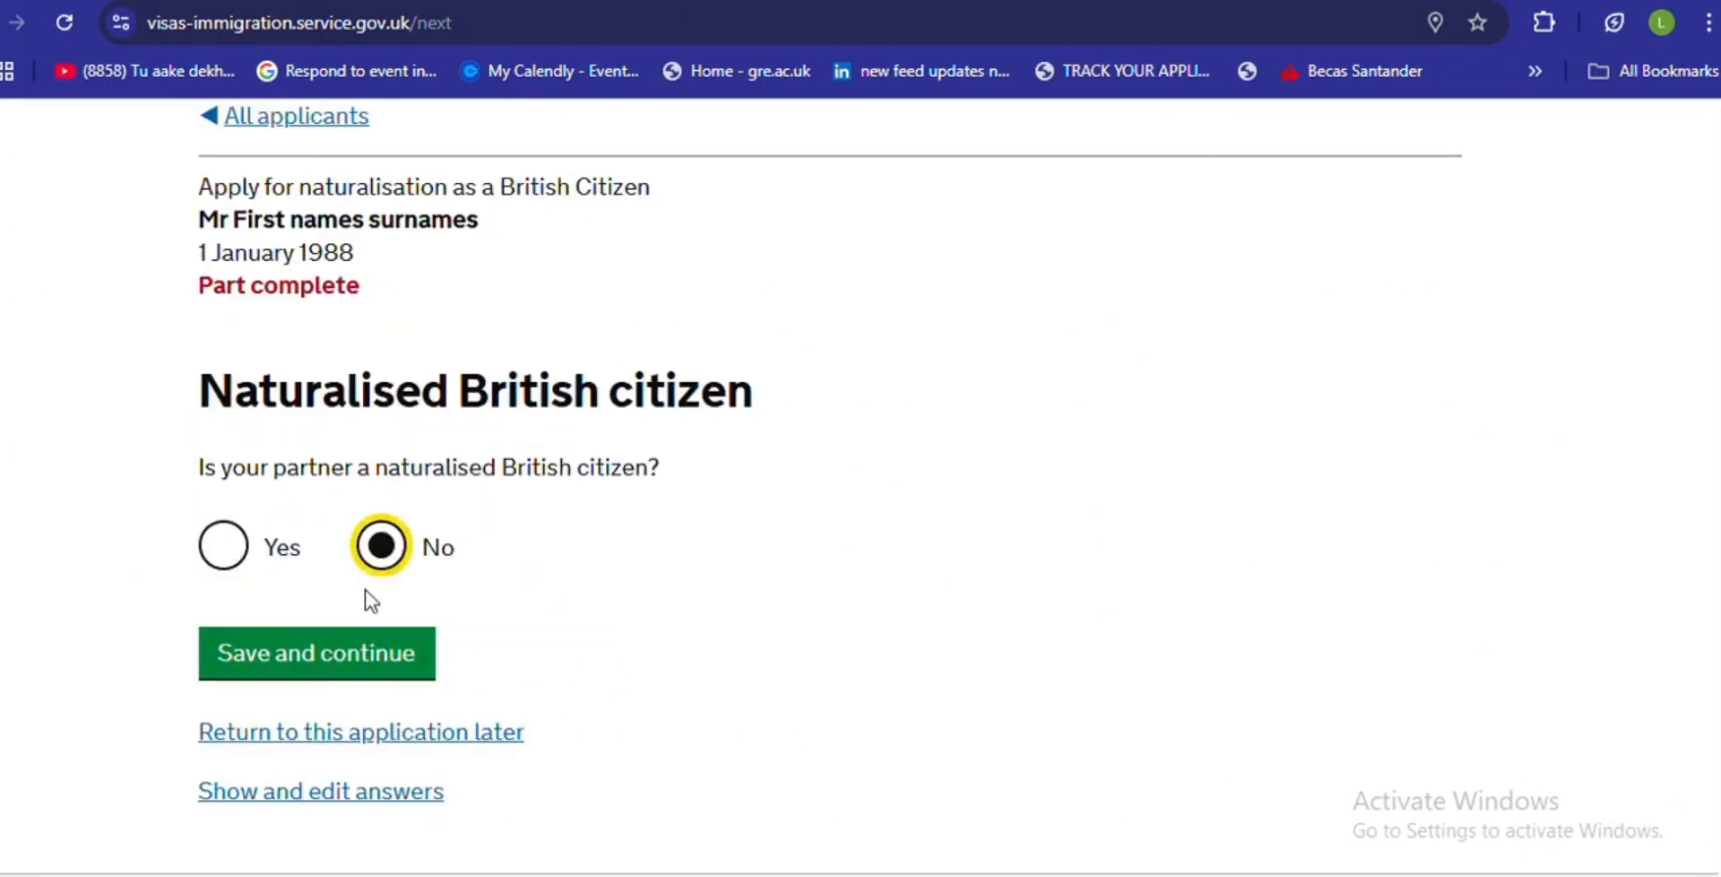
click(363, 652)
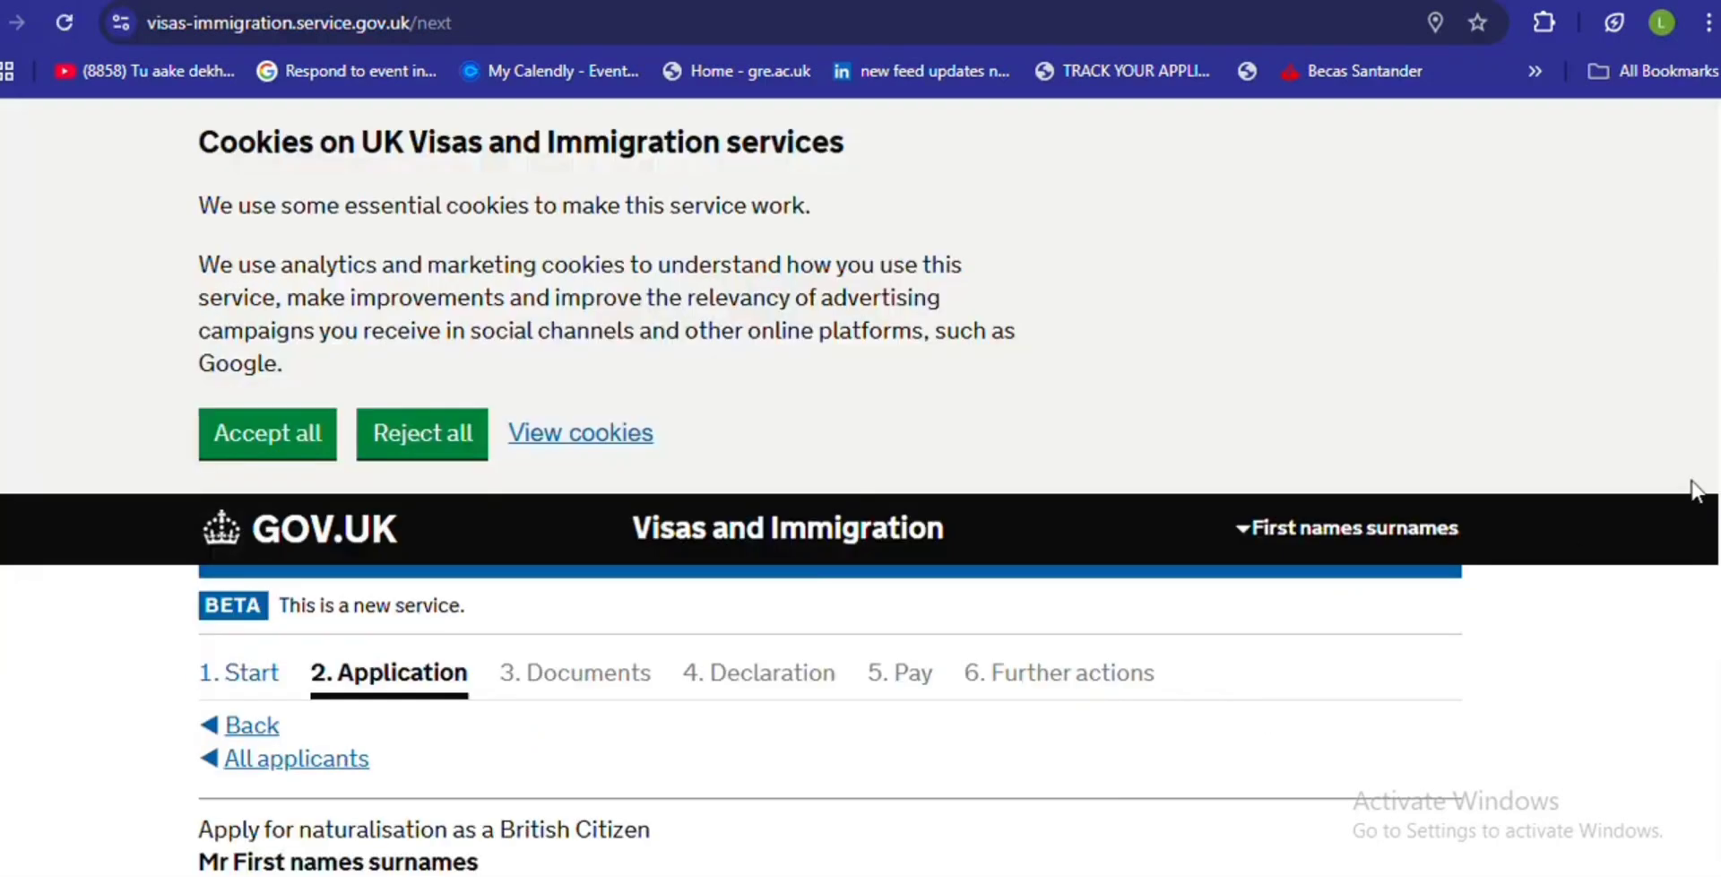
scroll(1685, 466, down, 5)
scroll(829, 486, down, 2)
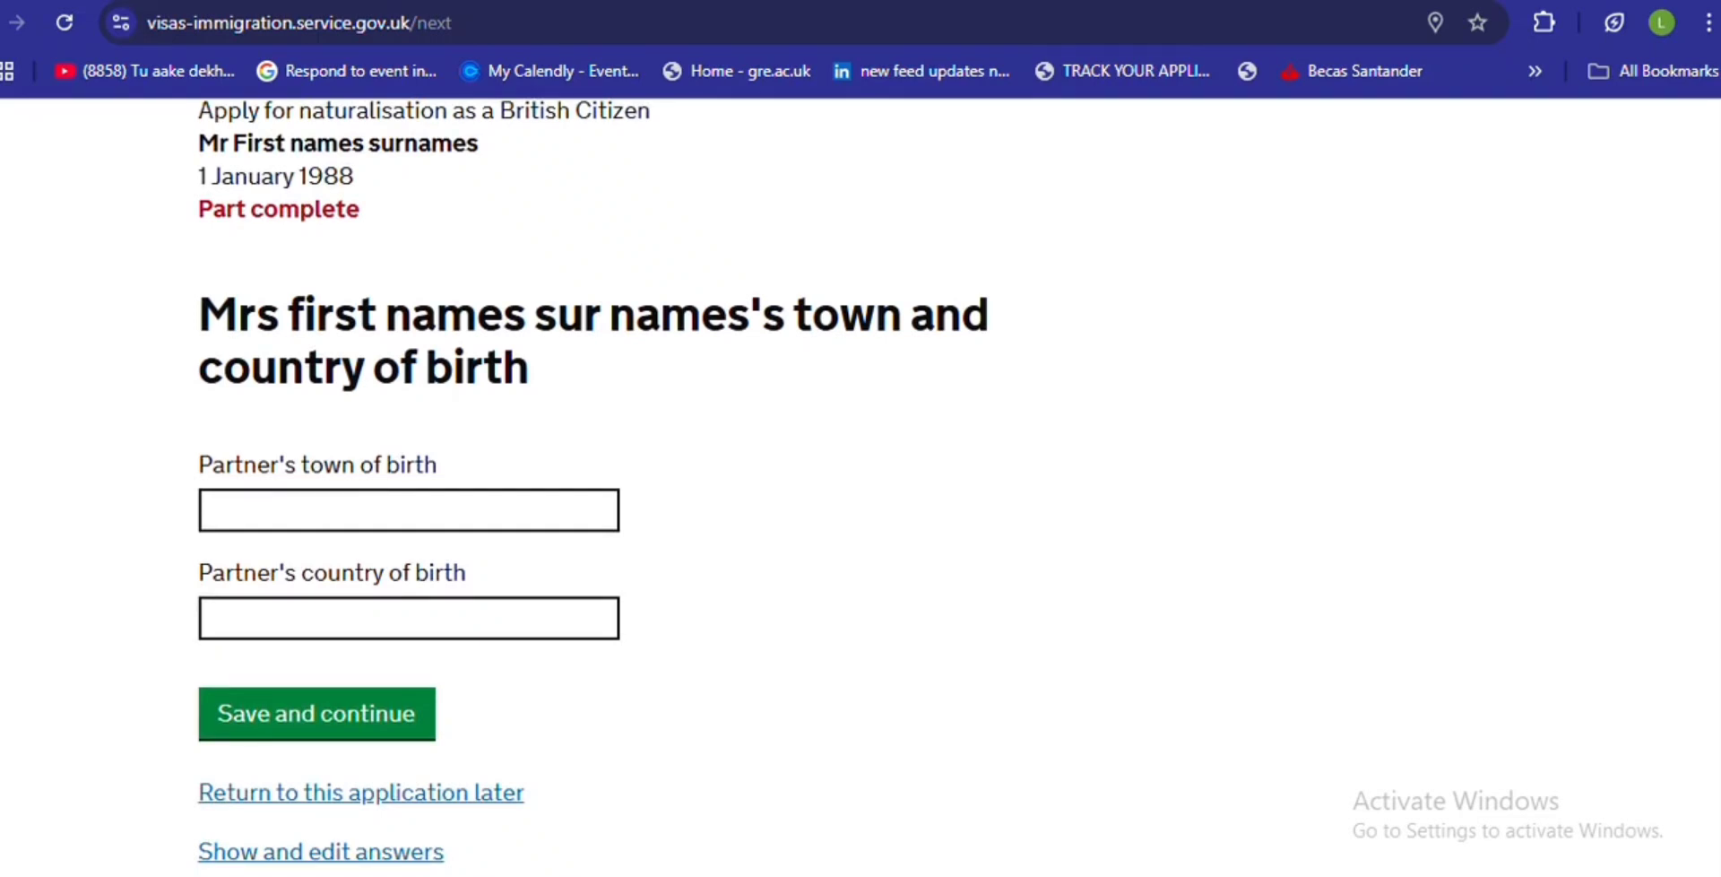
click(256, 515)
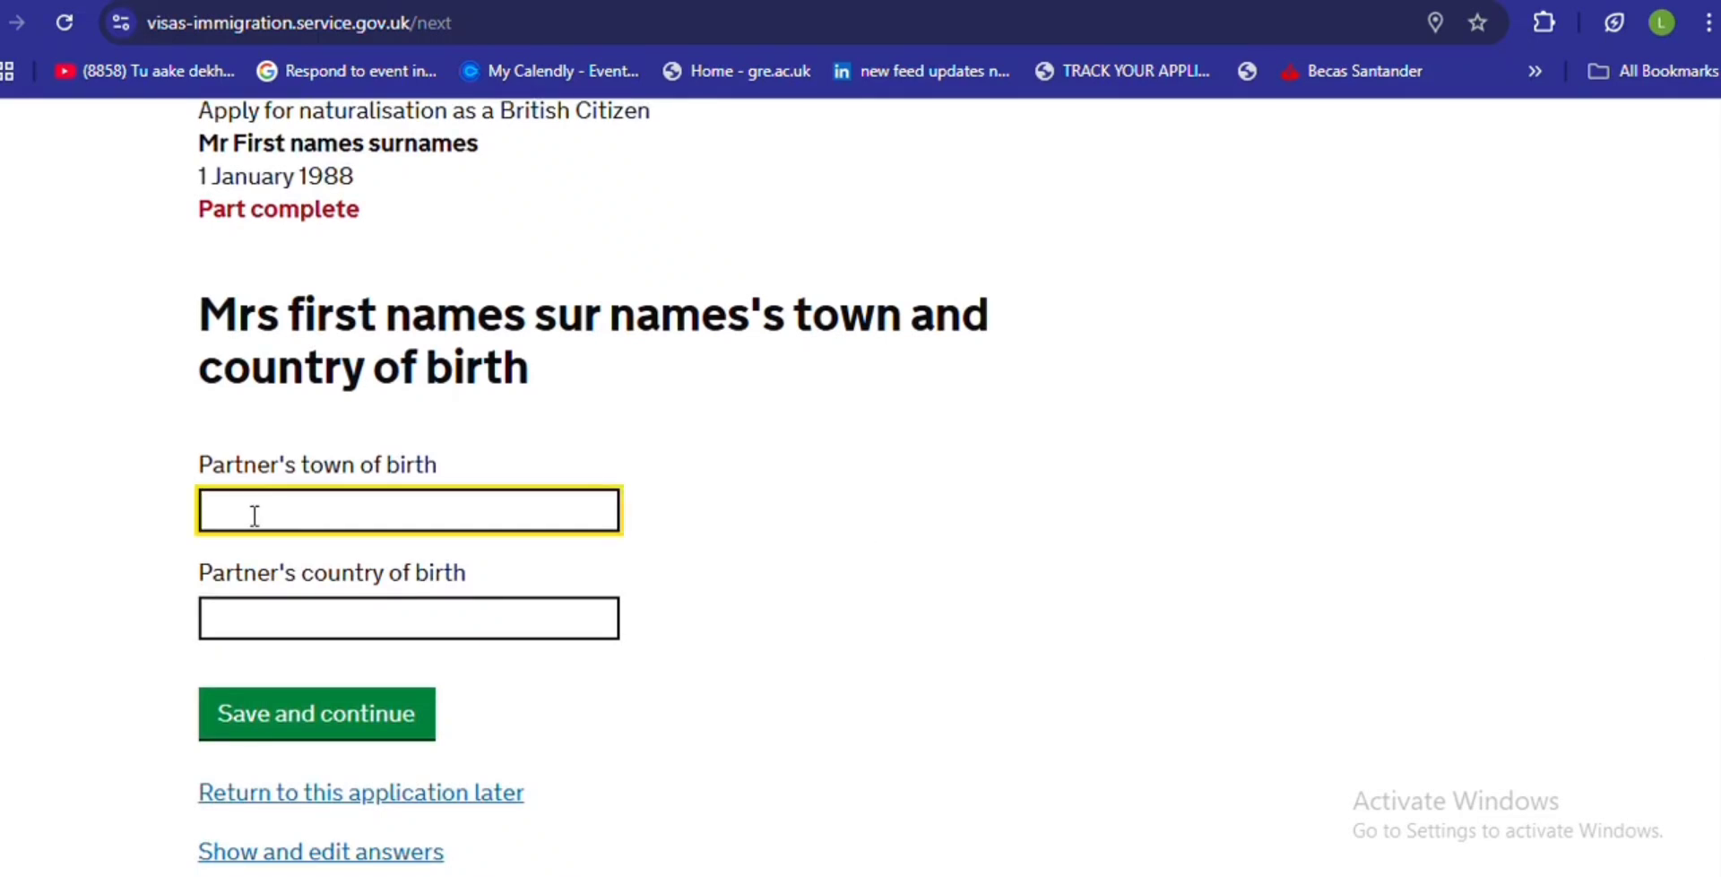
- Give the partner's town of birth as 'town' and country as 'countr', and save
text(town)
click(297, 619)
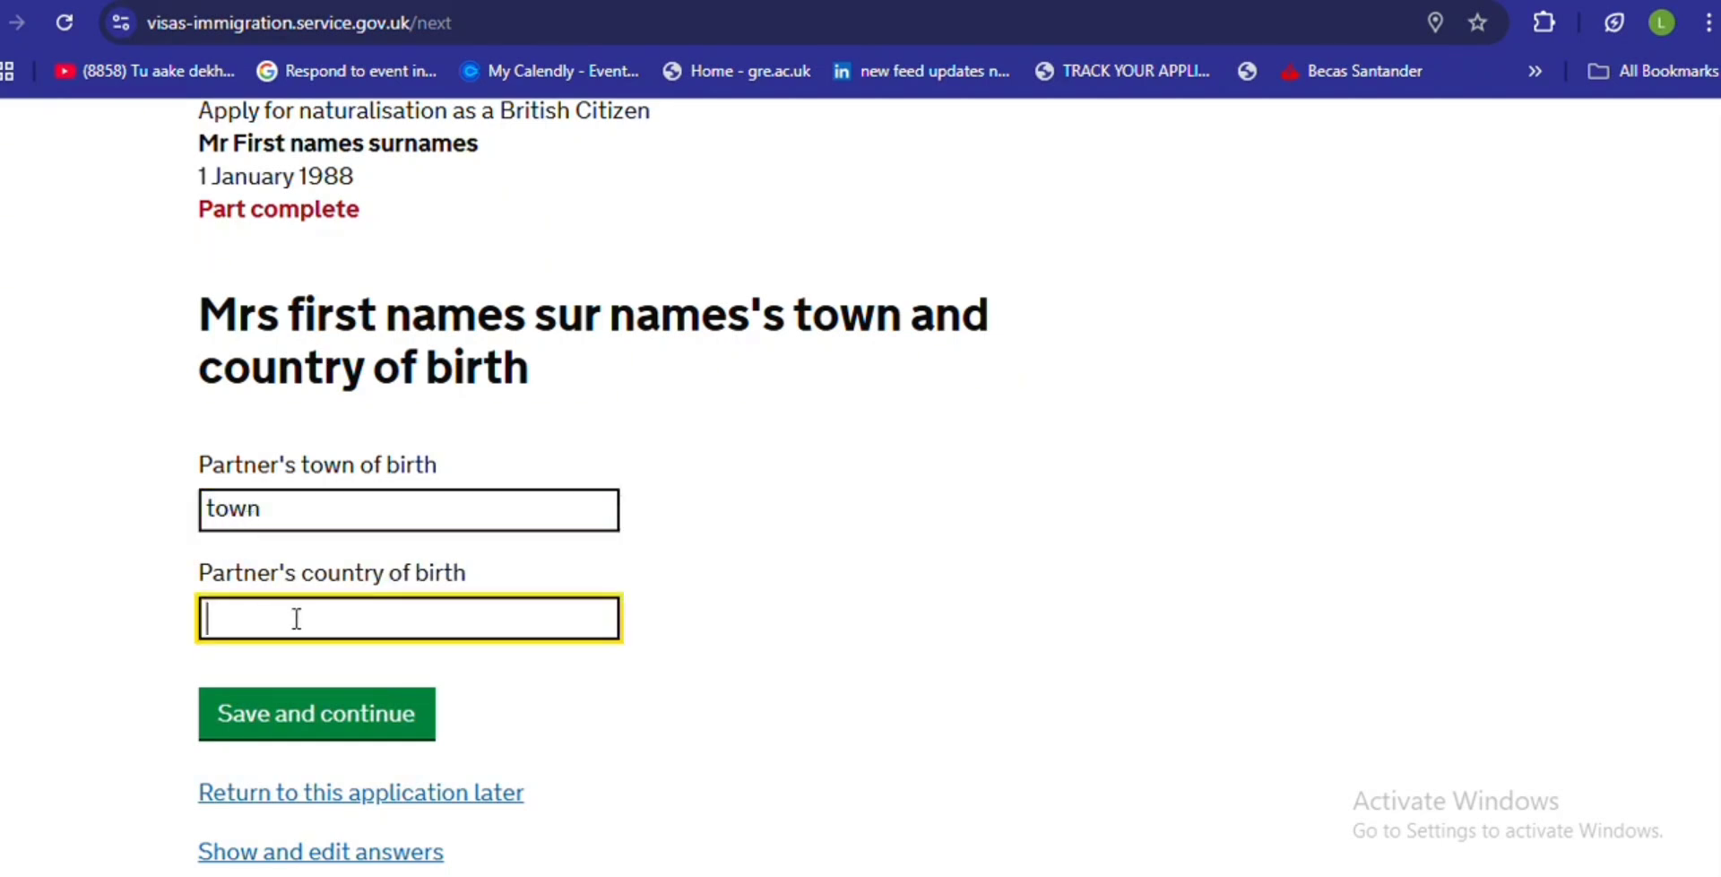
text(country)
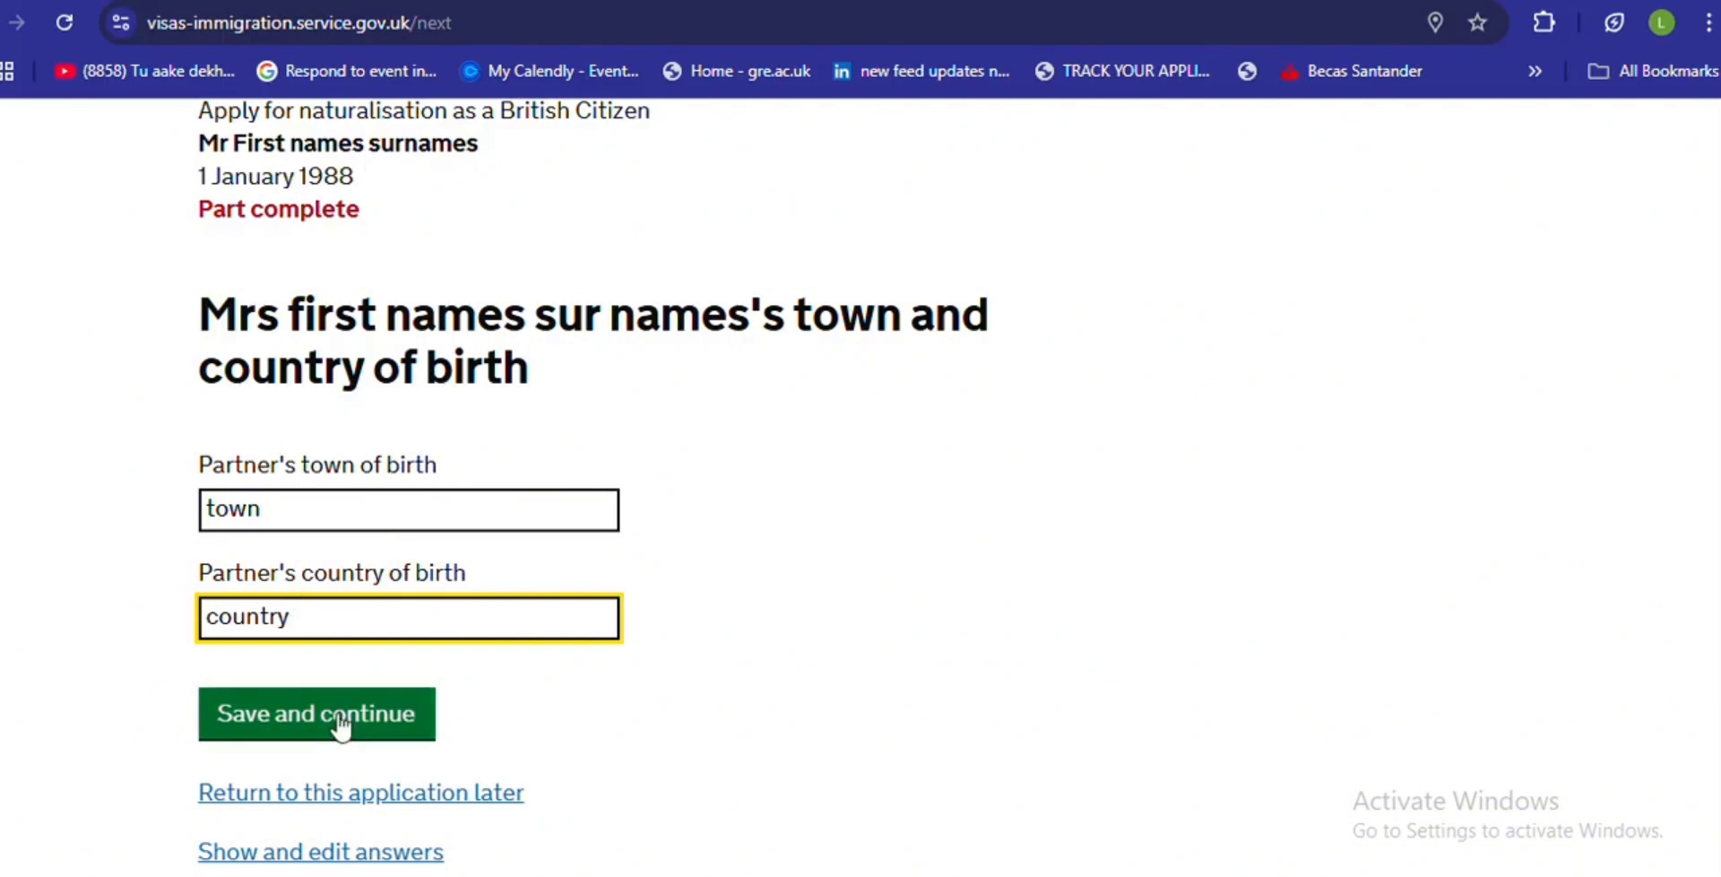
click(344, 721)
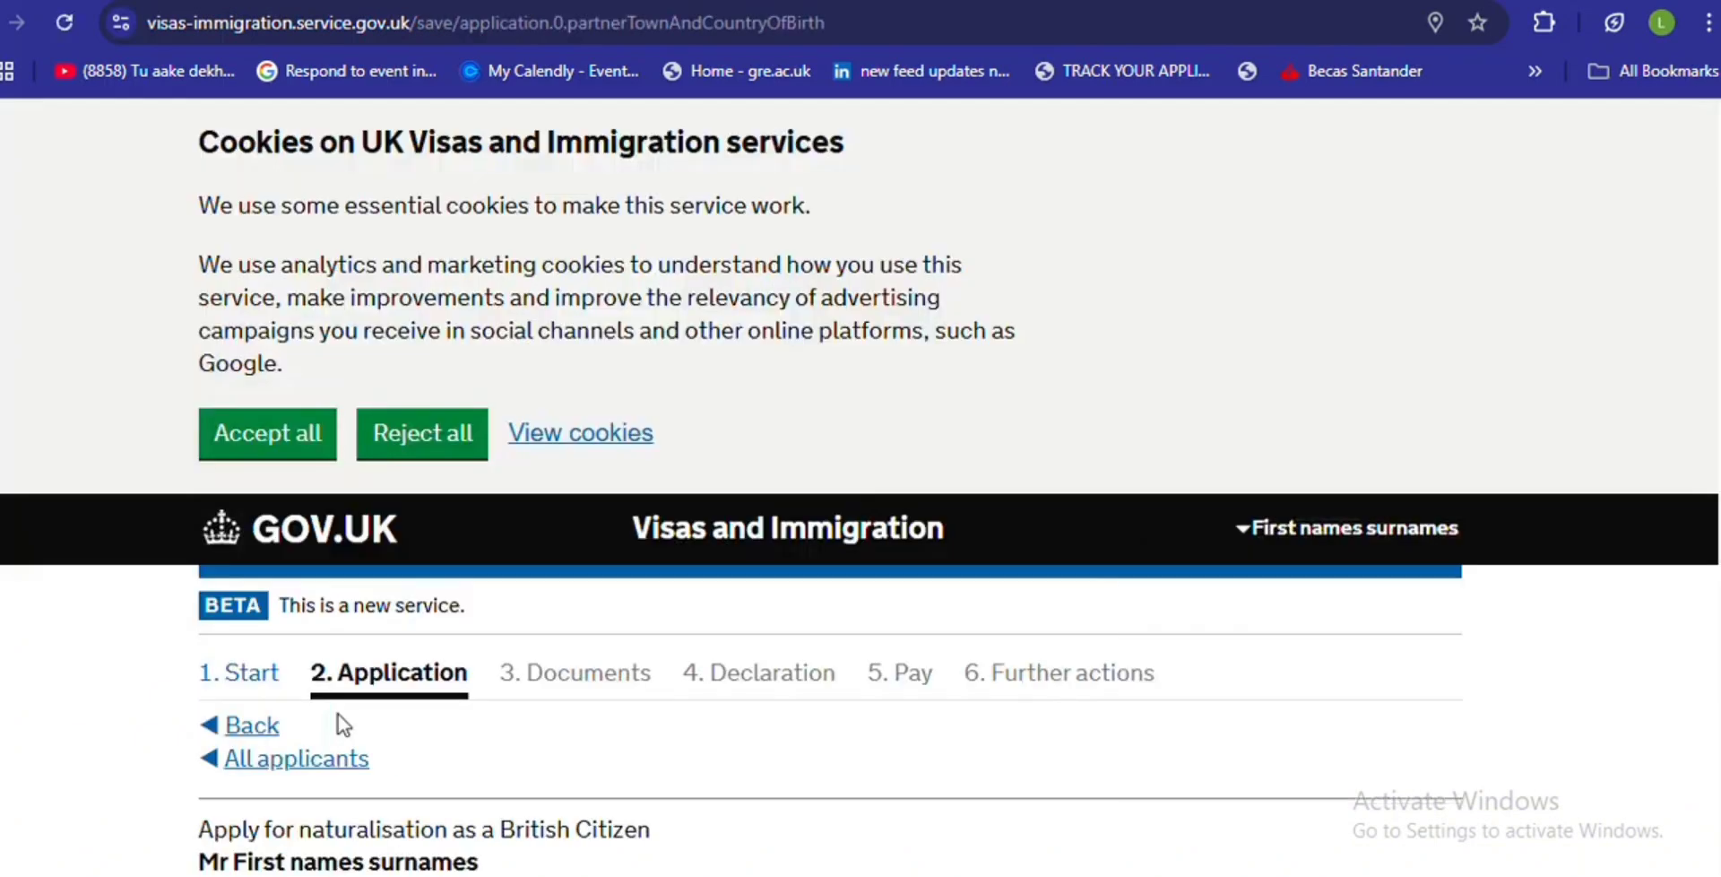
- Fill the partner's address as 'addres', town/city 'city' and postcode 'post code', then save
scroll(861, 484, down, 10)
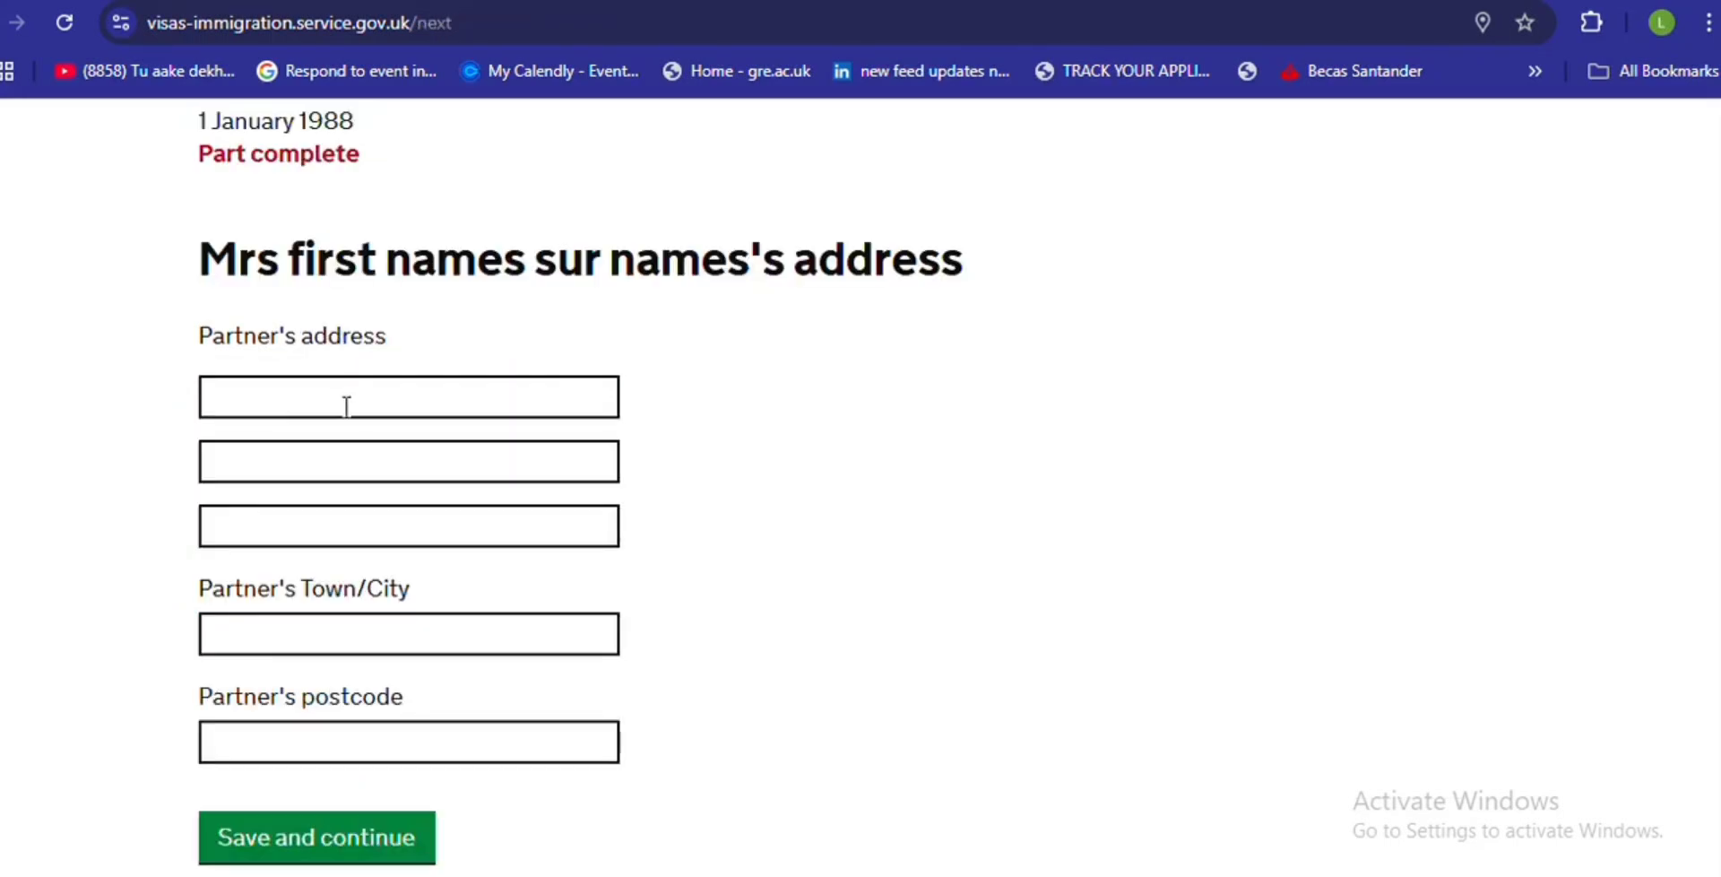
click(346, 406)
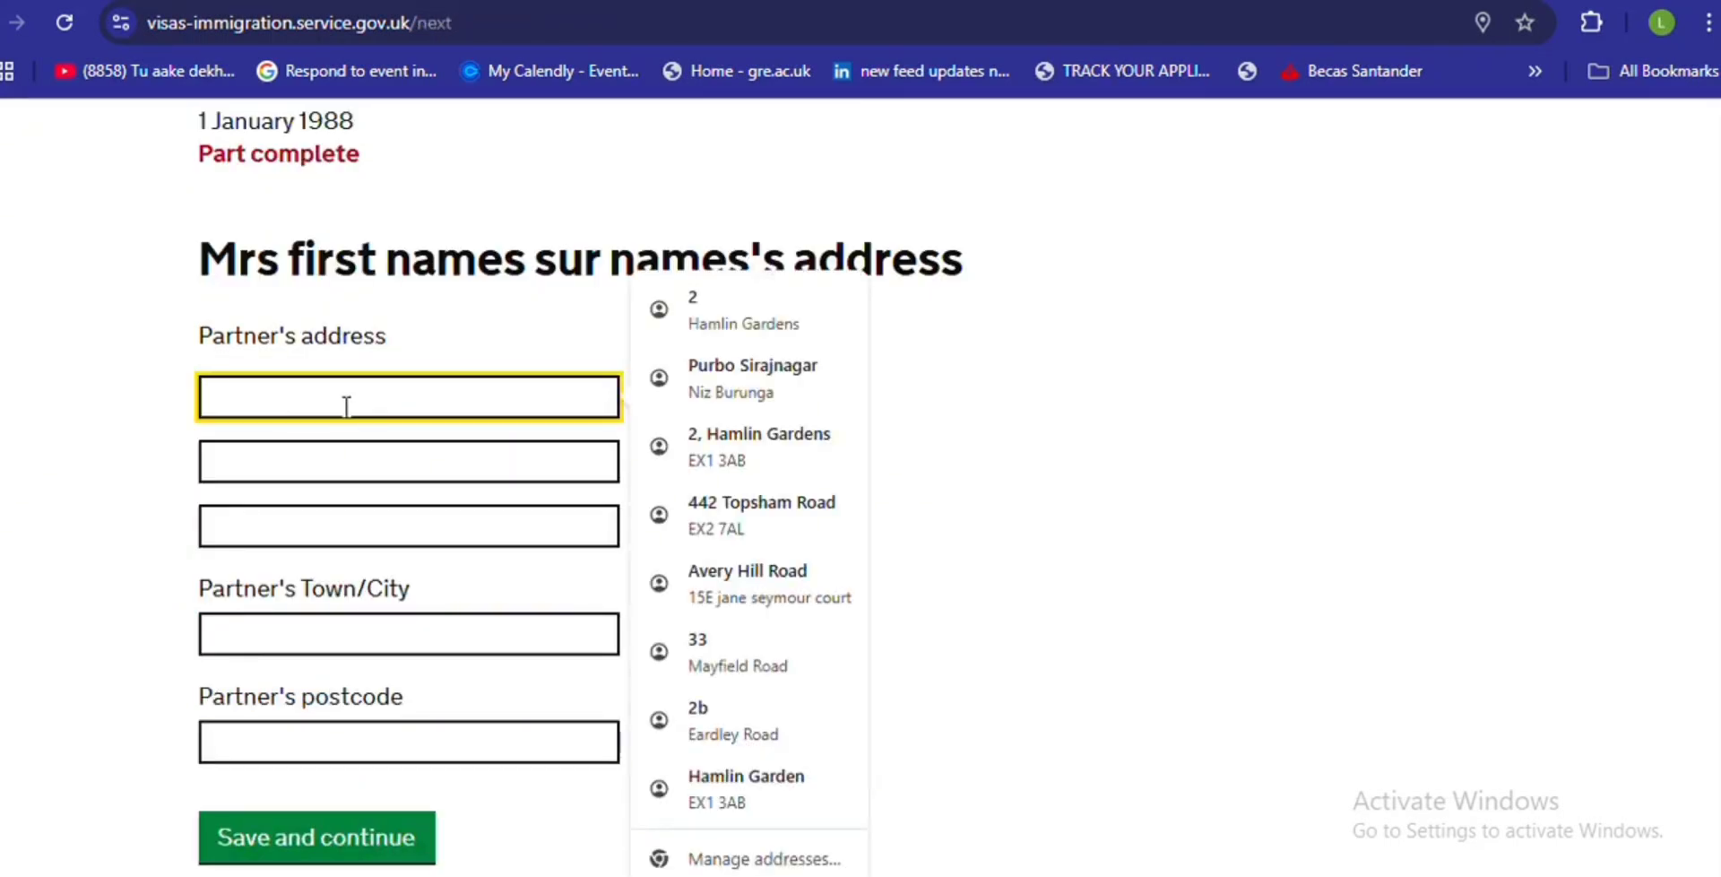
click(1143, 233)
click(431, 406)
text(address)
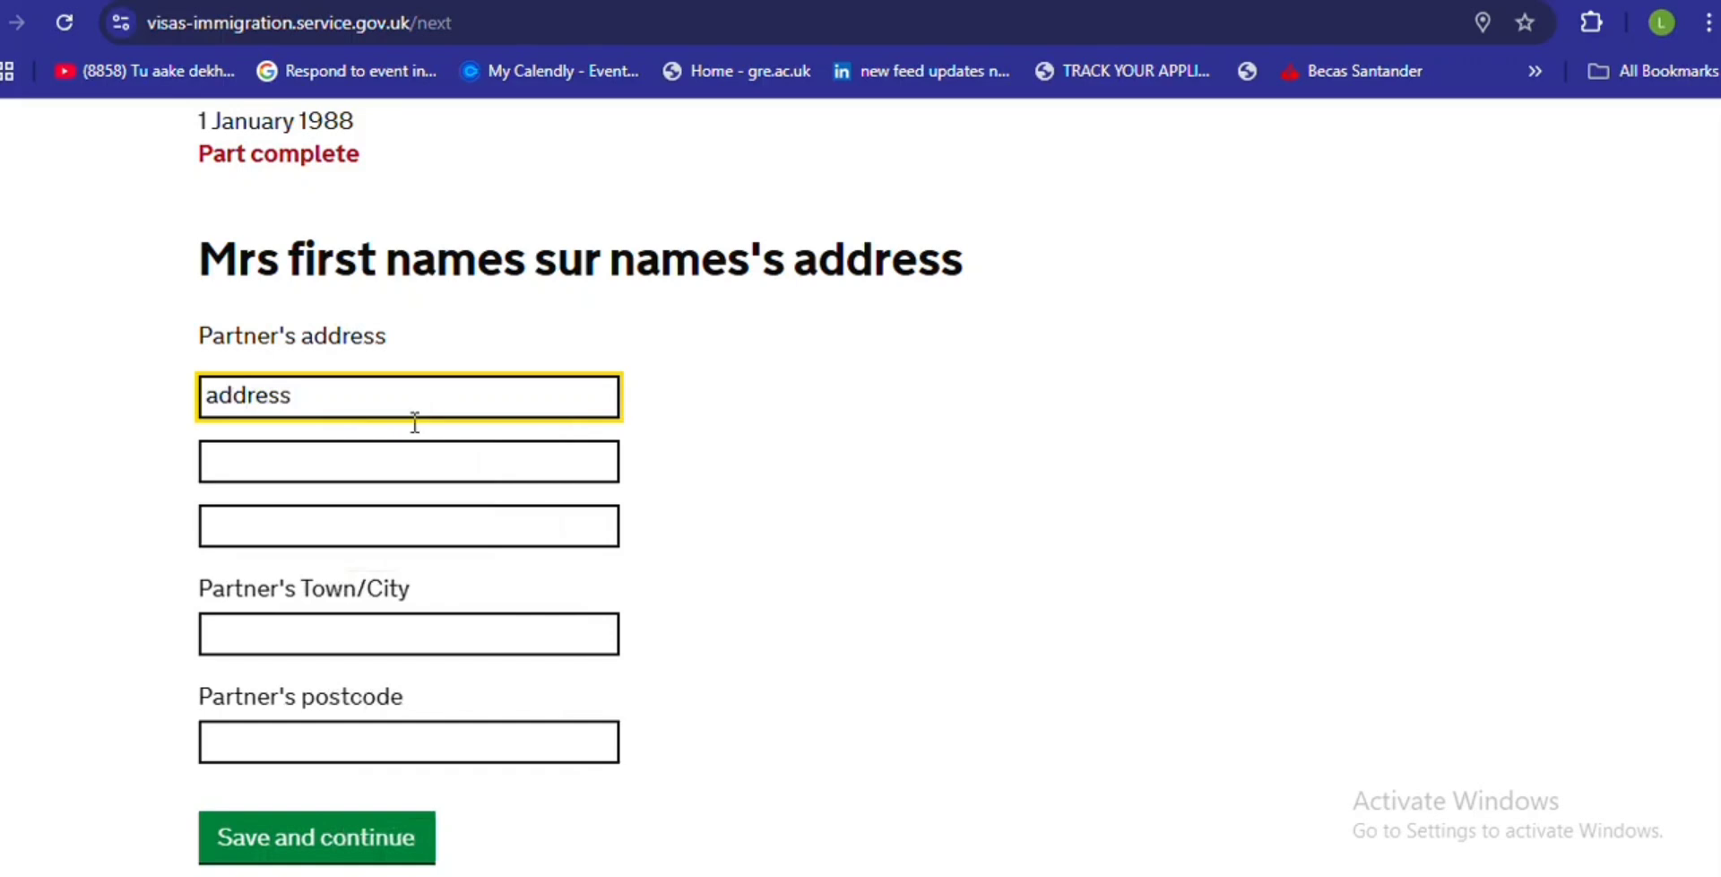
click(318, 643)
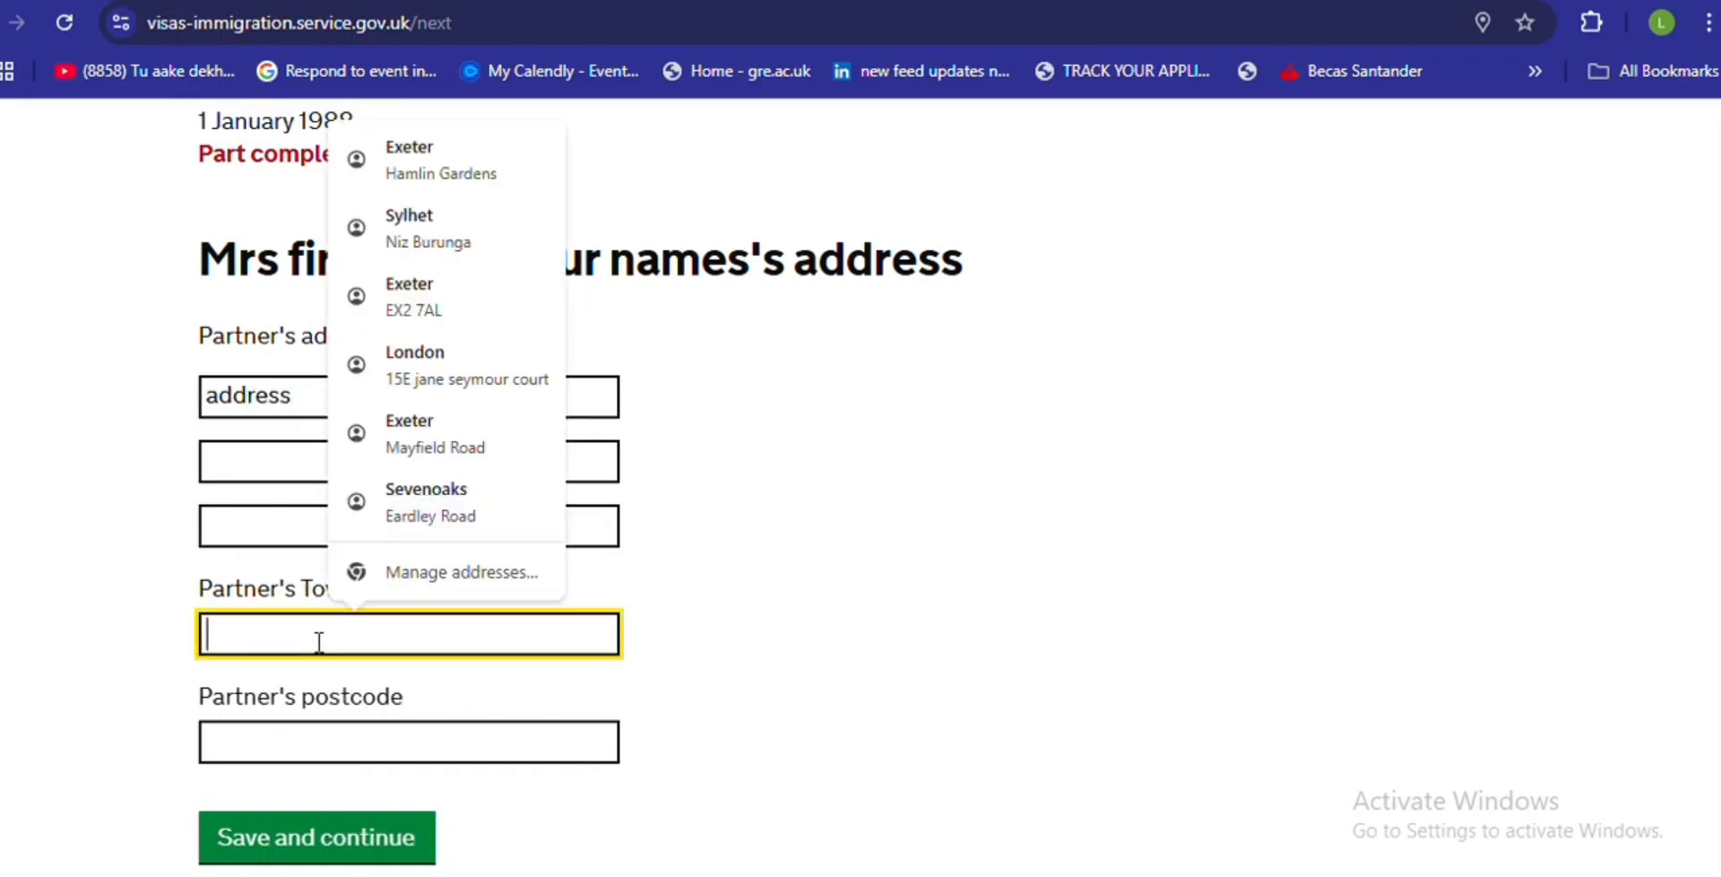
text(city)
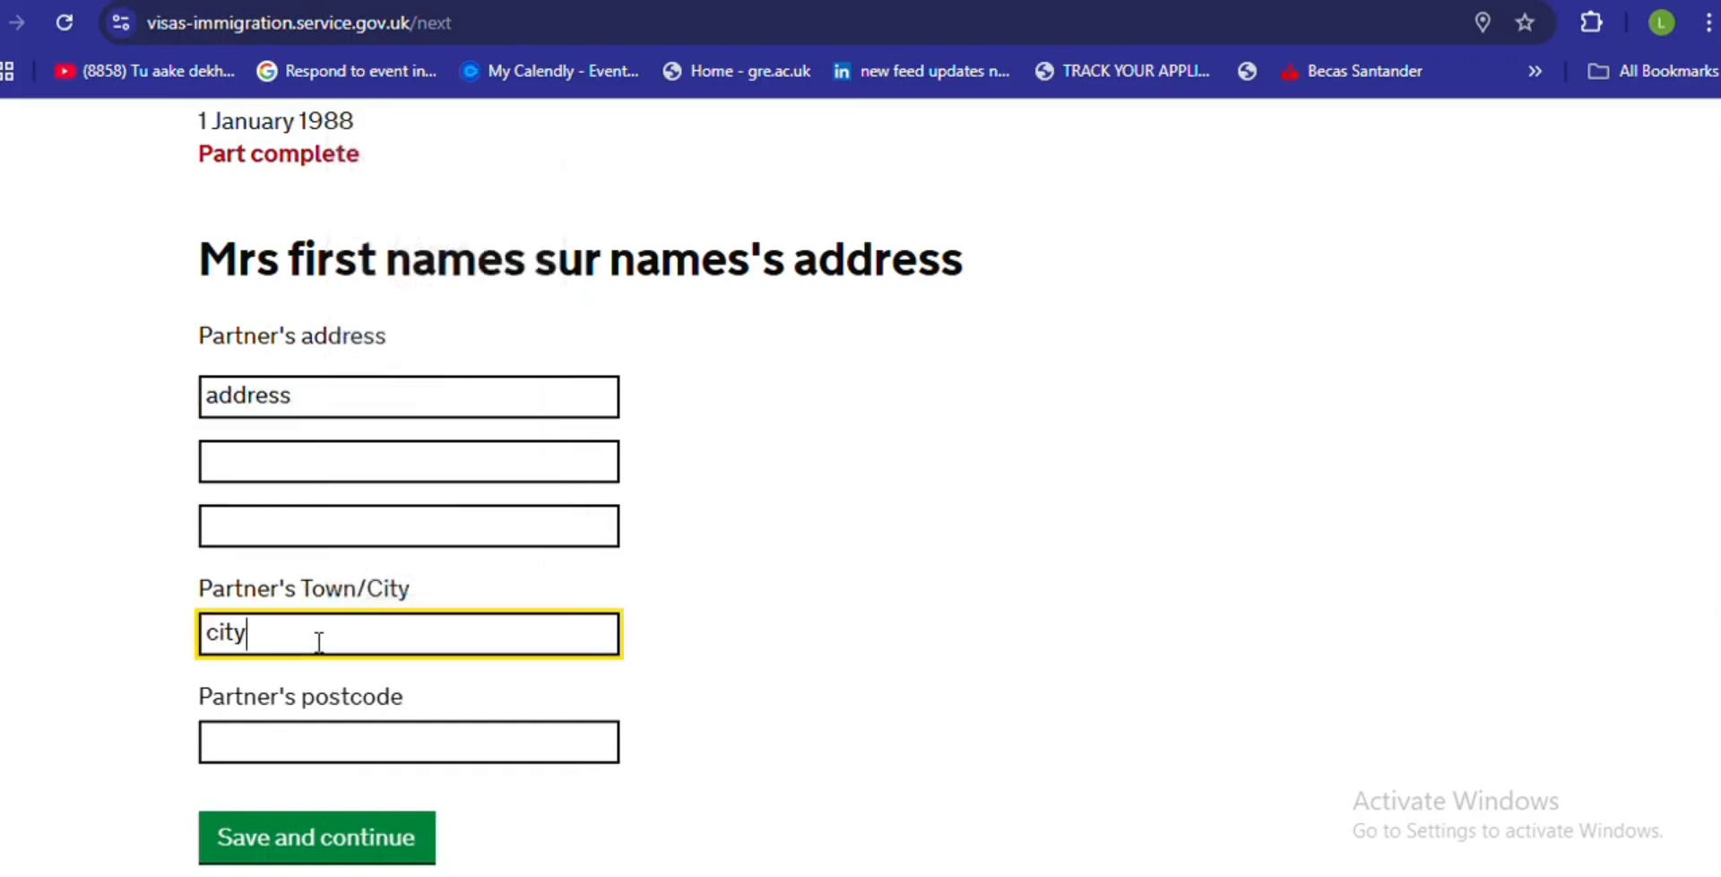
click(314, 744)
text(p)
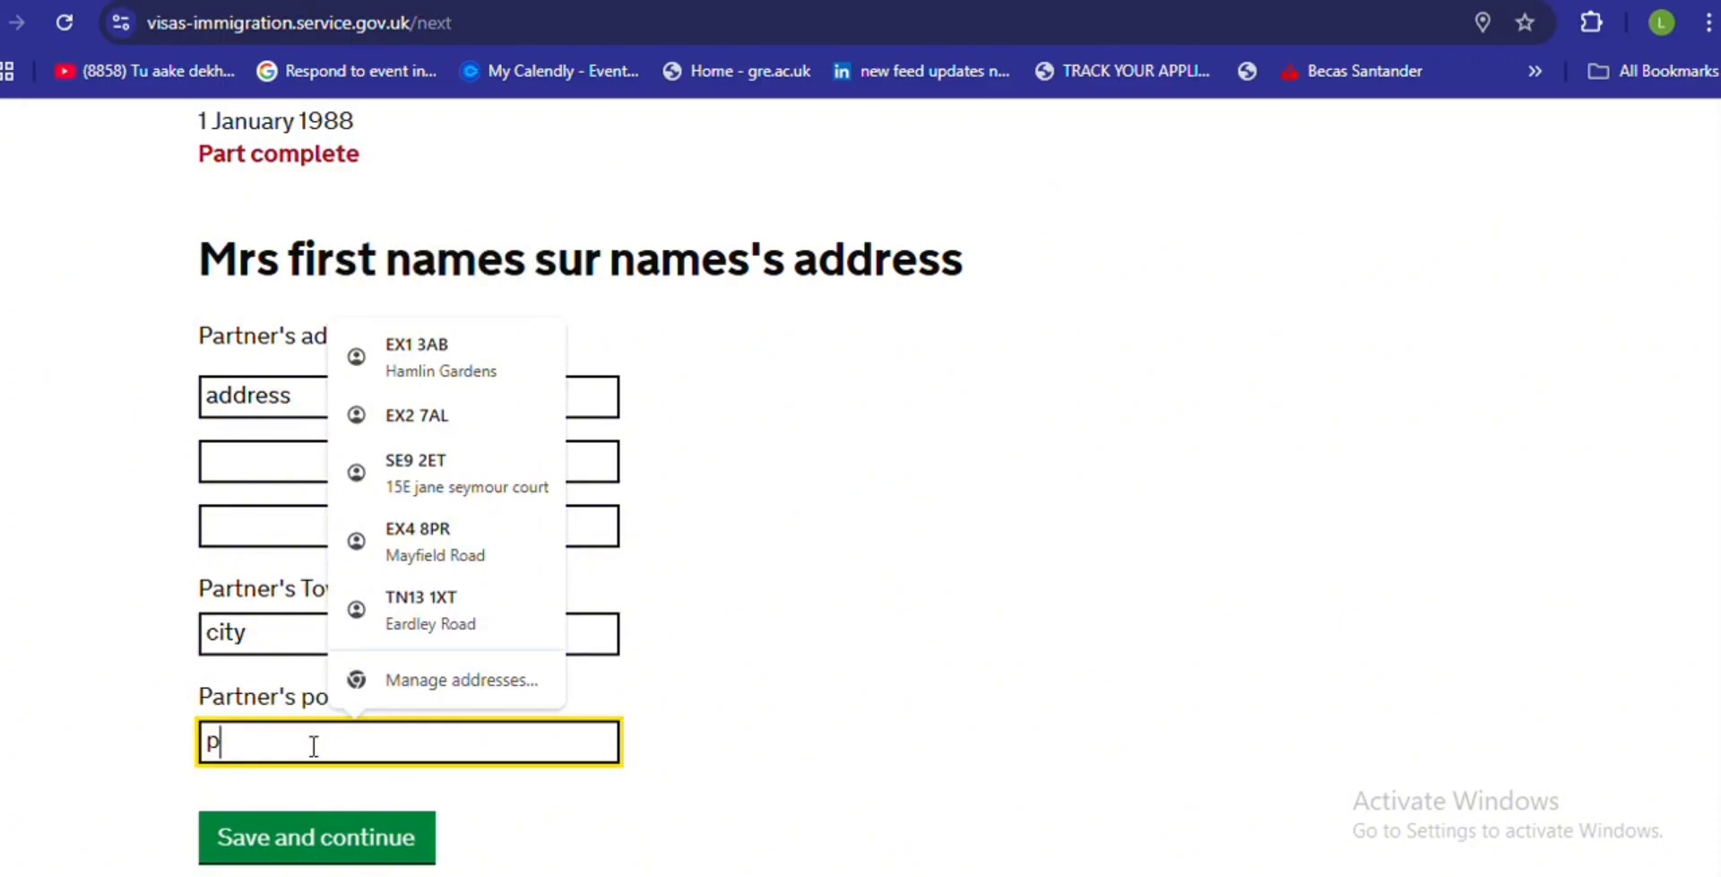
text(oat)
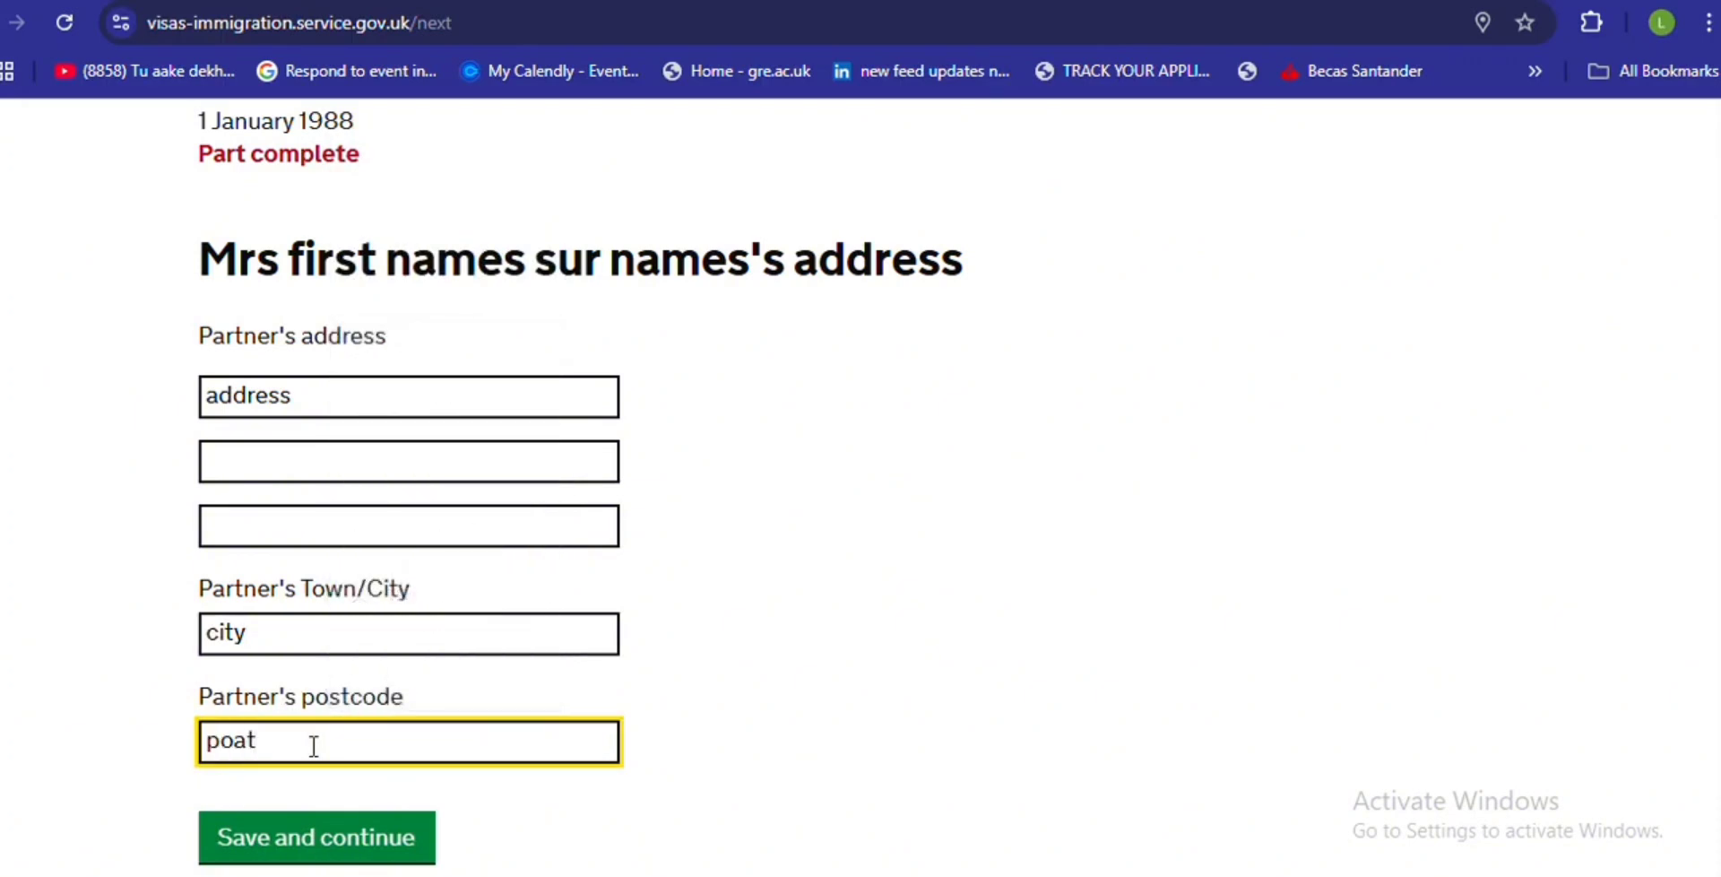
key(BackSpace)
text(st code)
click(798, 1)
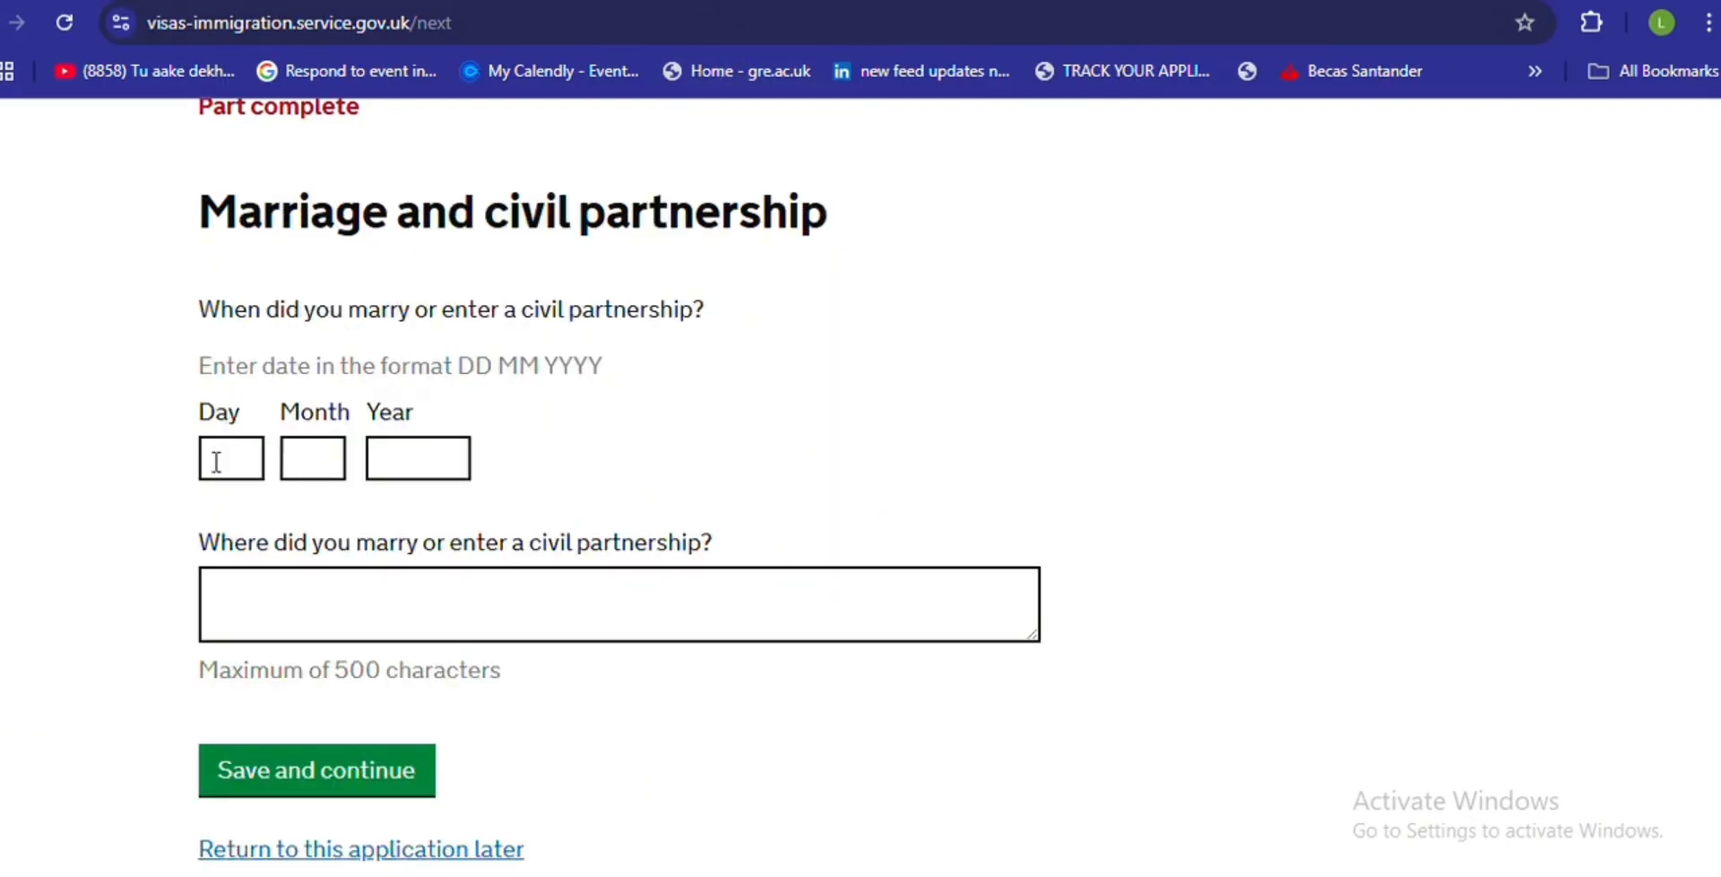
- Enter the marriage date 00/00/0000 and marriage place 'london', then save
click(215, 464)
text(00)
click(295, 460)
text(00)
click(403, 469)
text(0000)
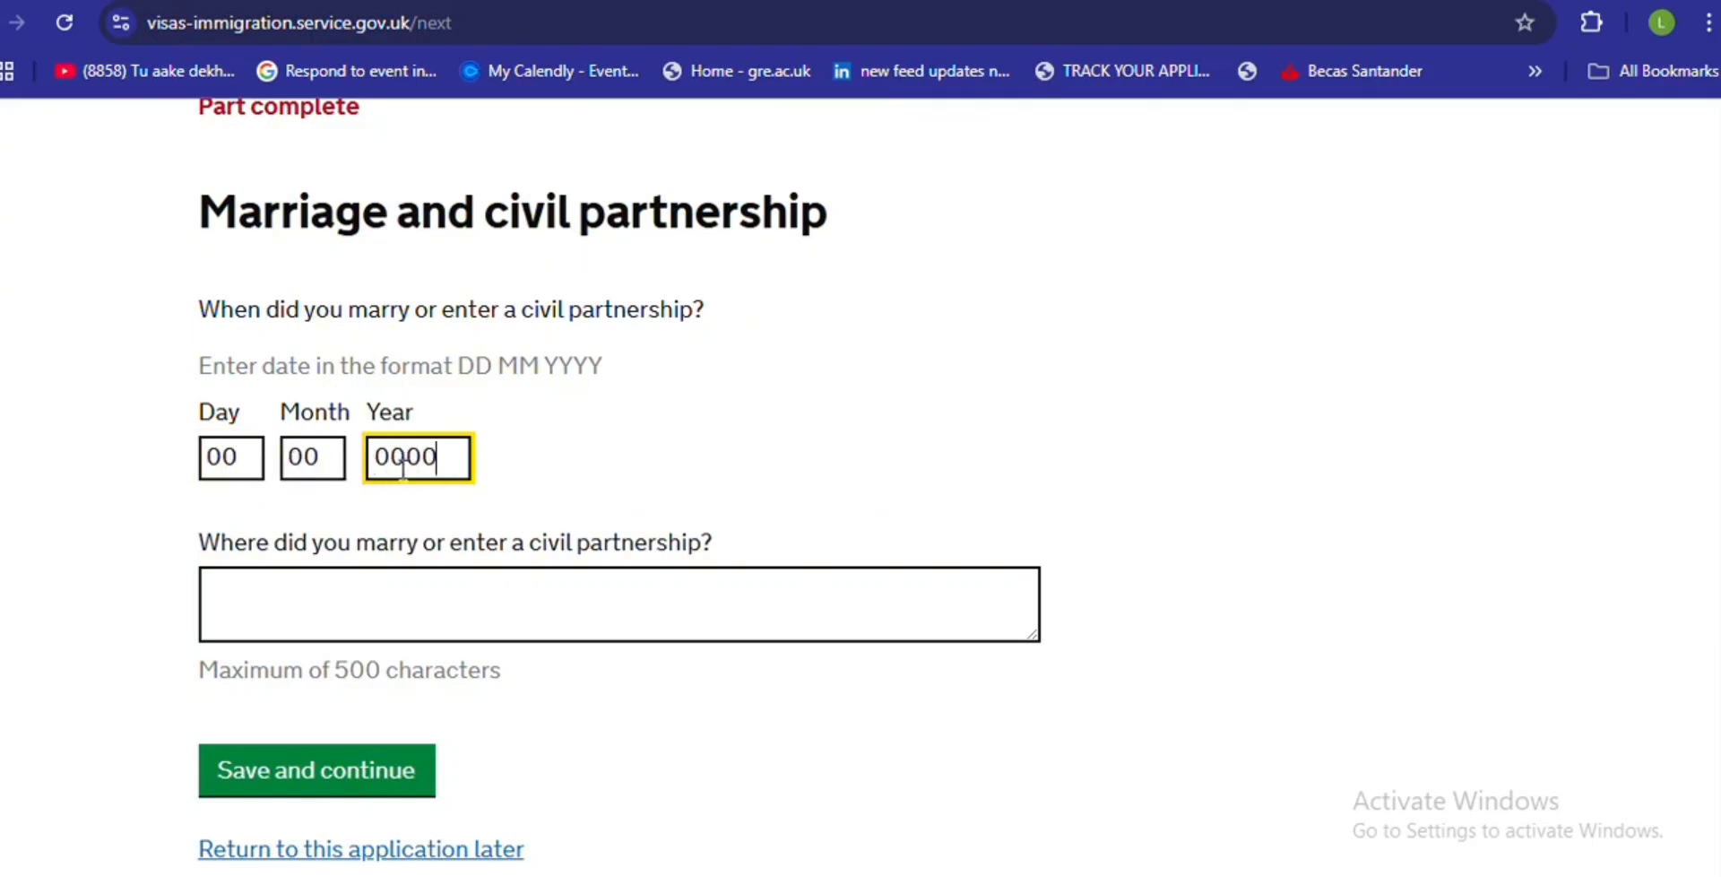
click(306, 610)
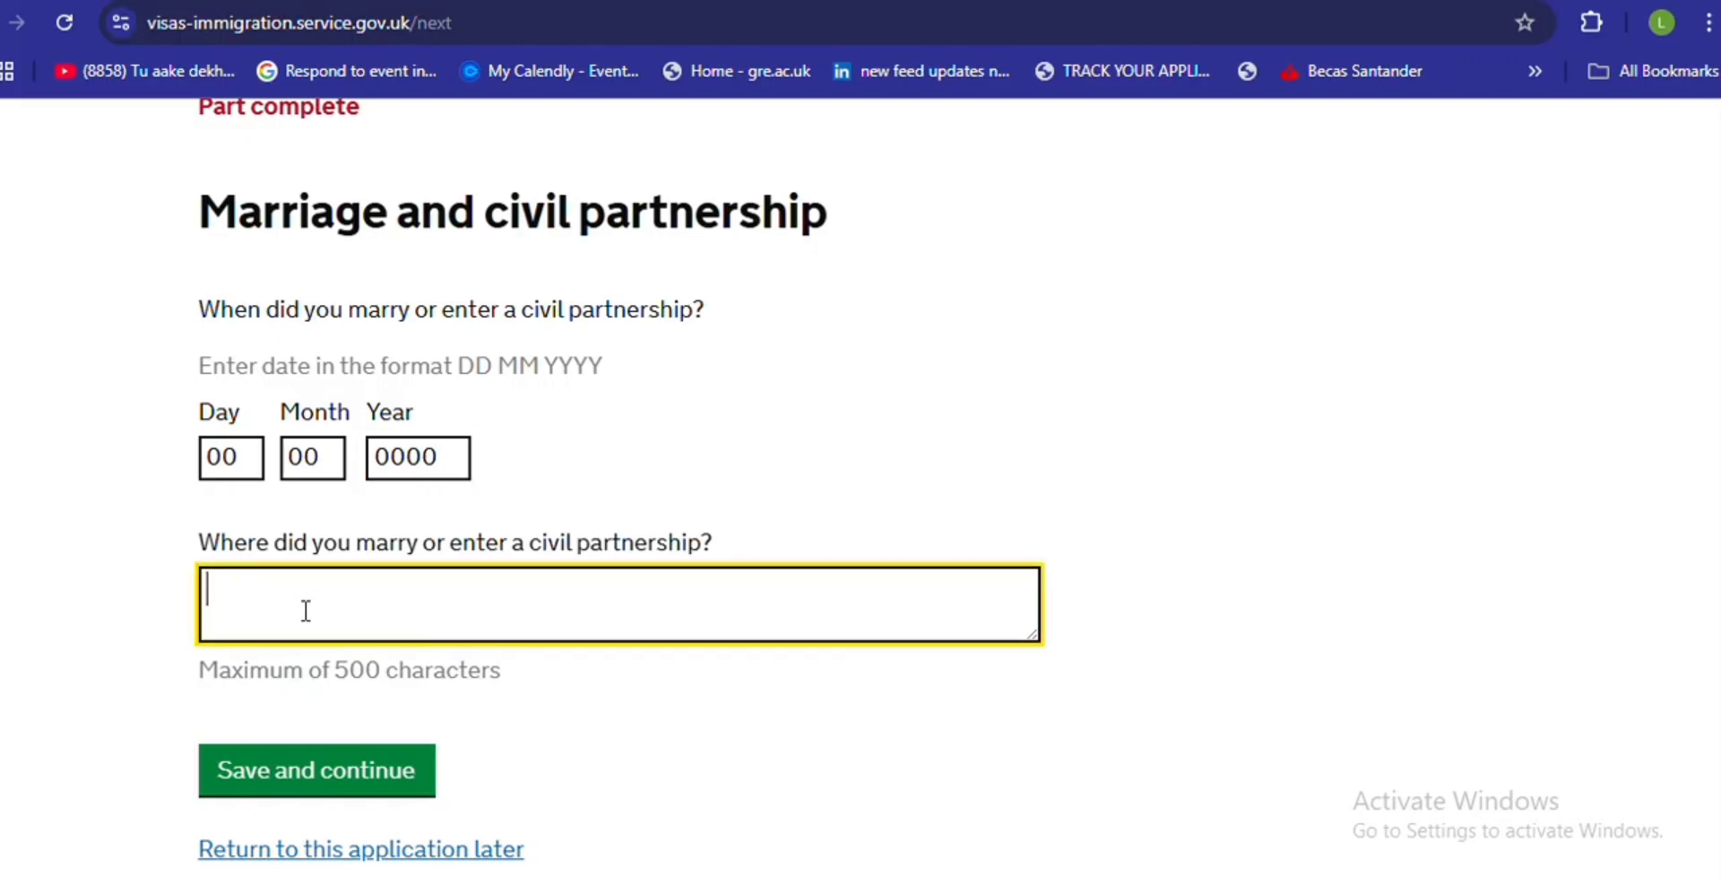
text(lo)
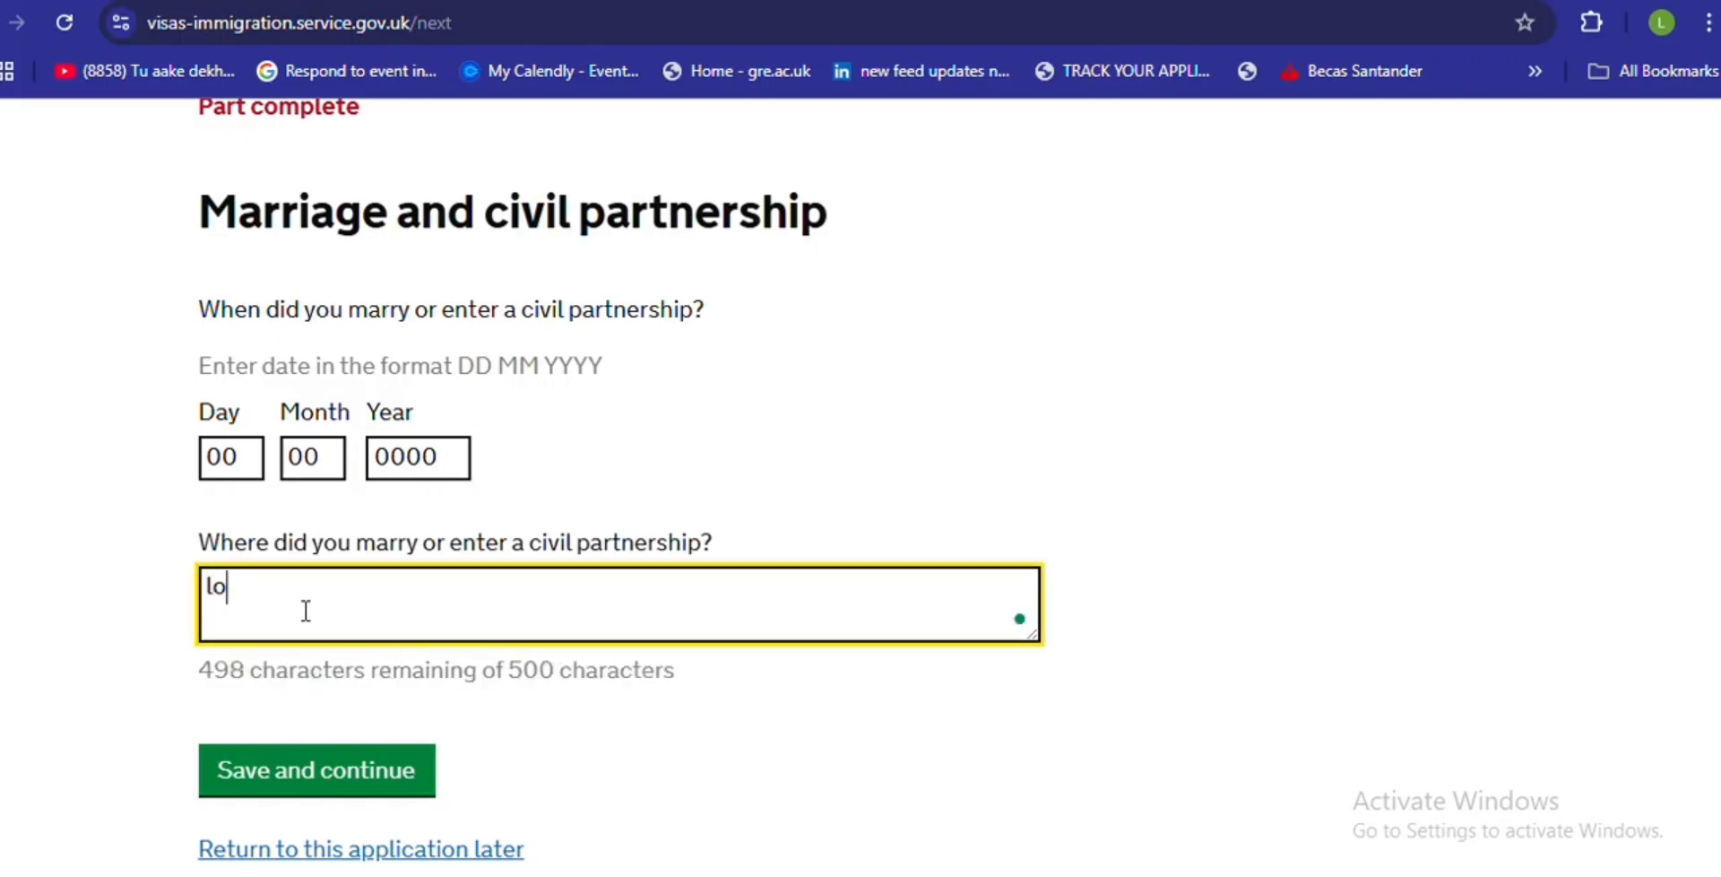
text(ndon)
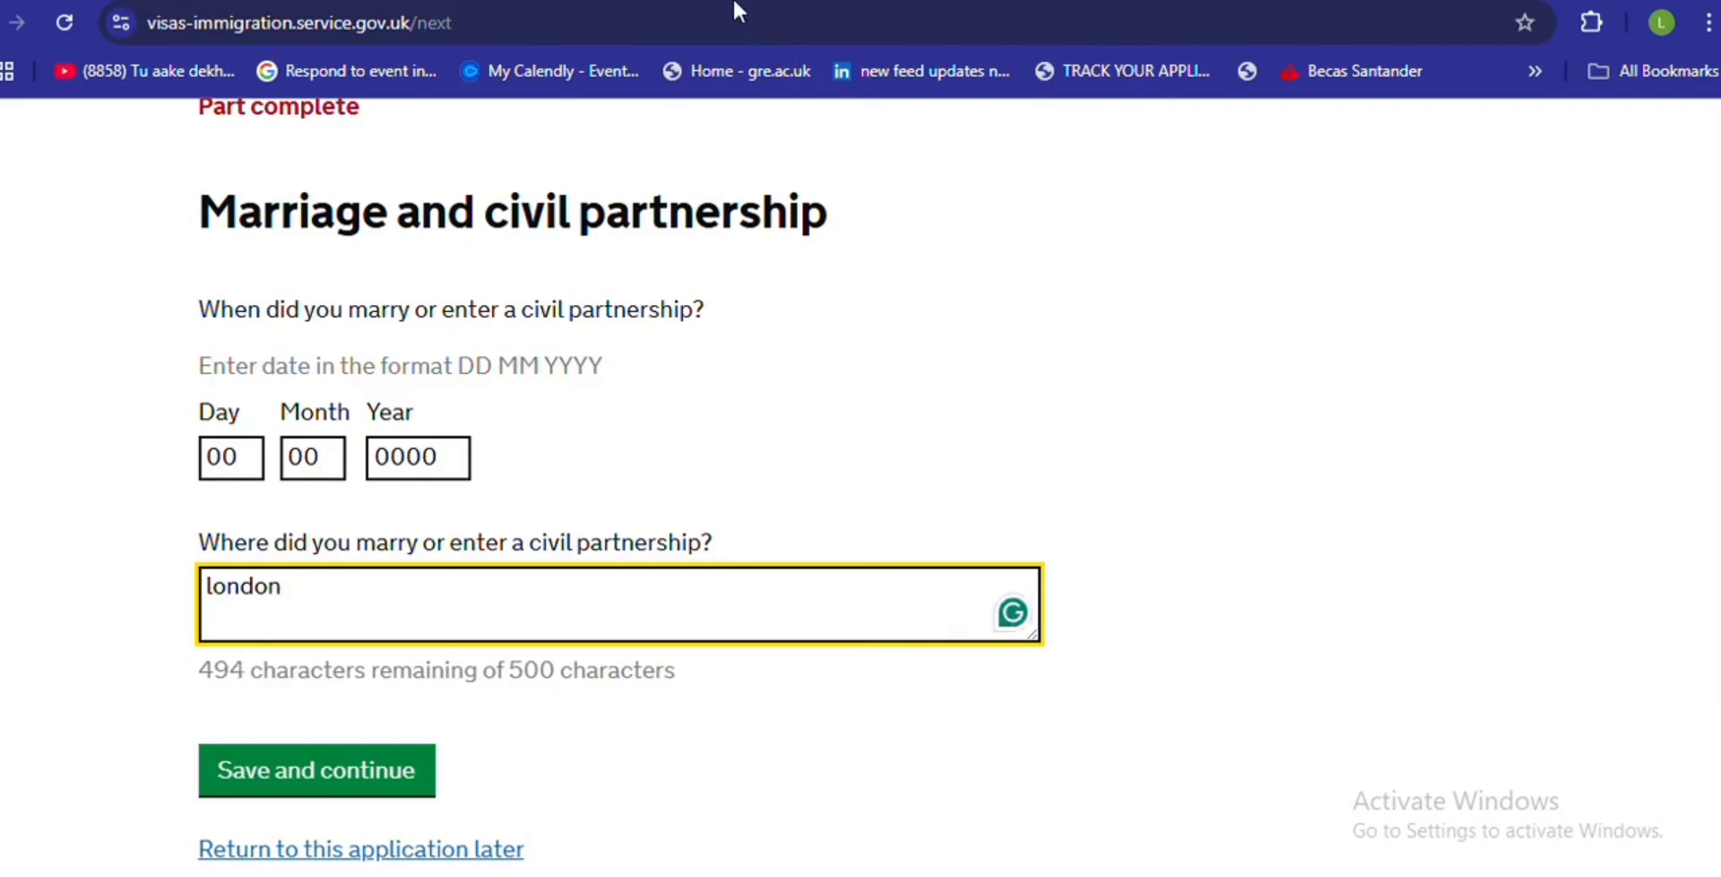
click(316, 770)
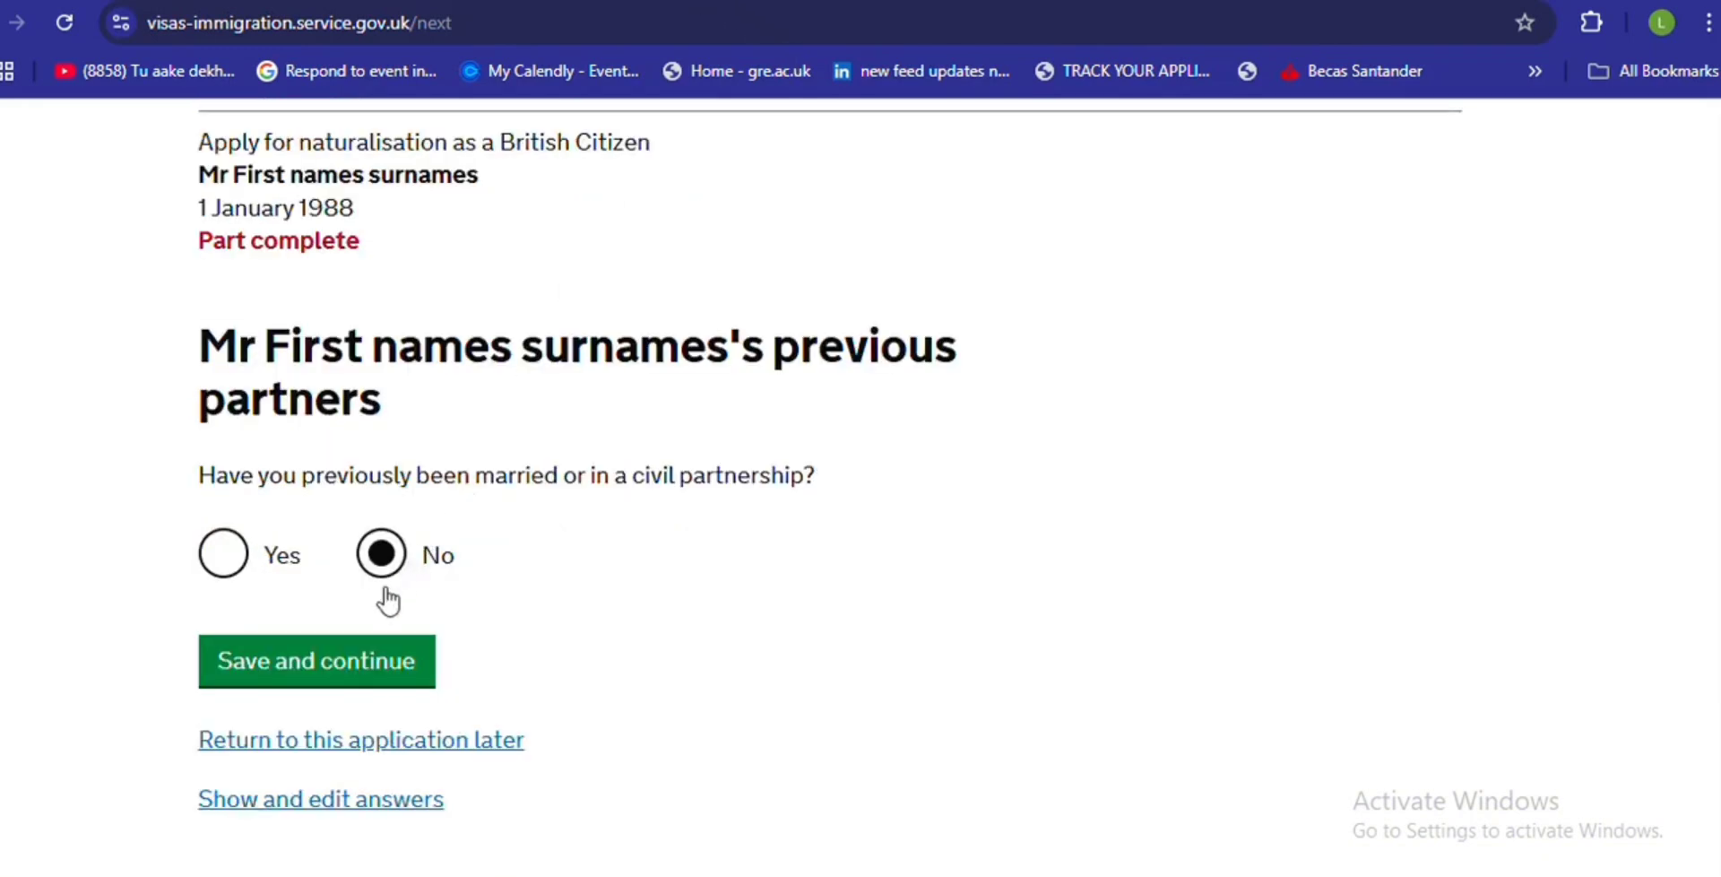
- Save No for previous partners and No for children with another partner
click(343, 663)
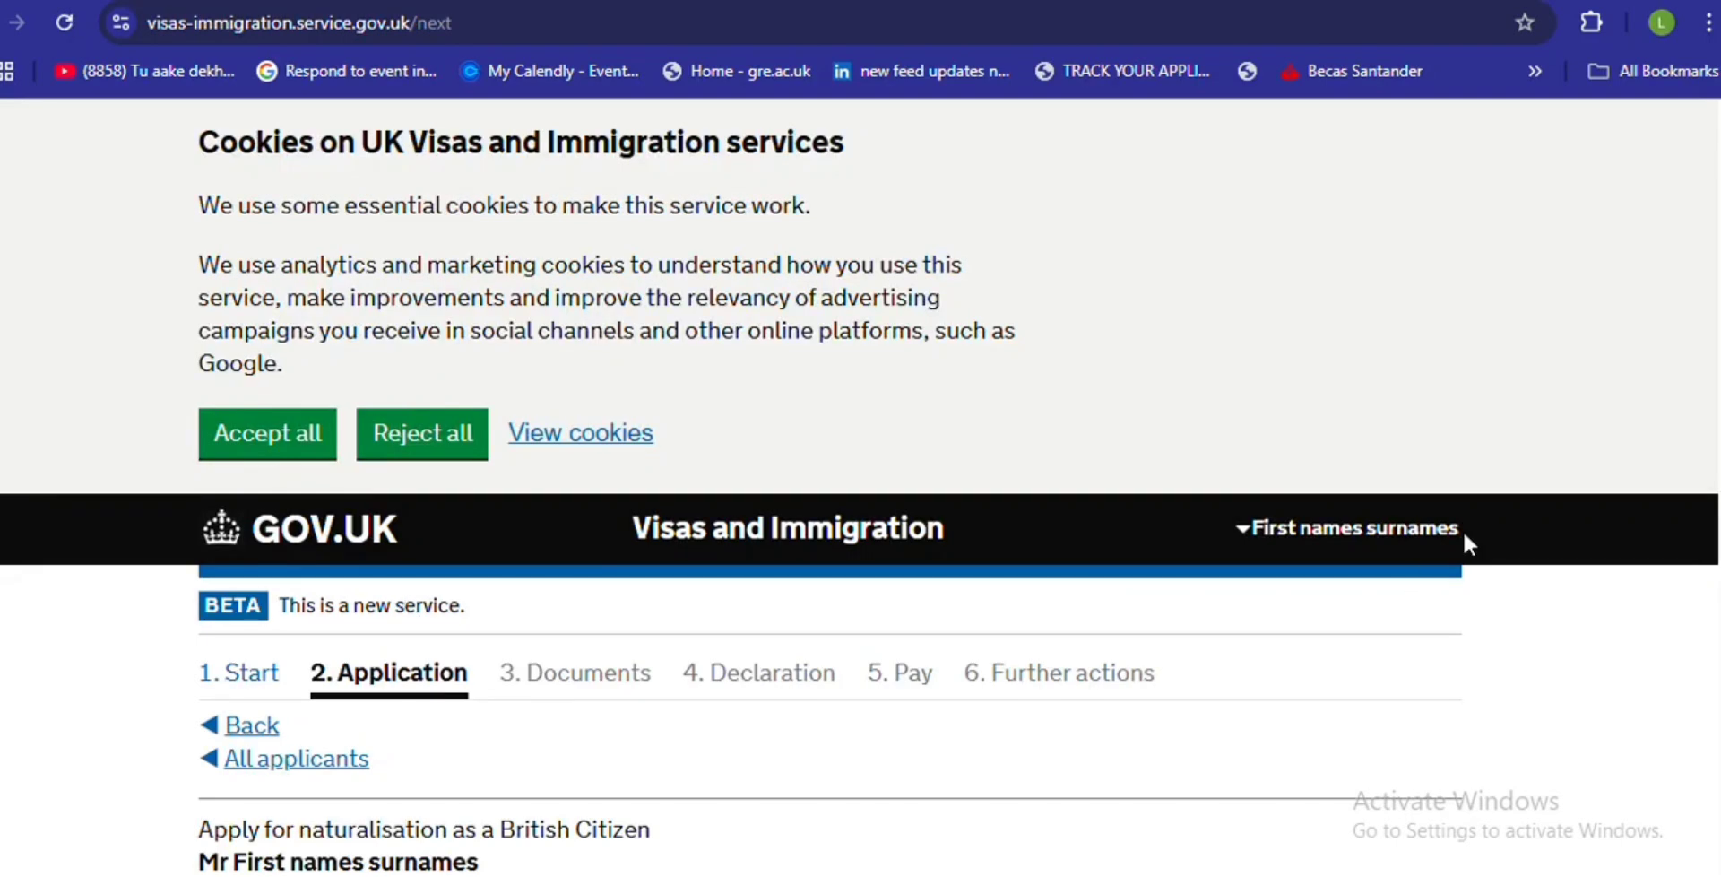
scroll(1717, 421, down, 5)
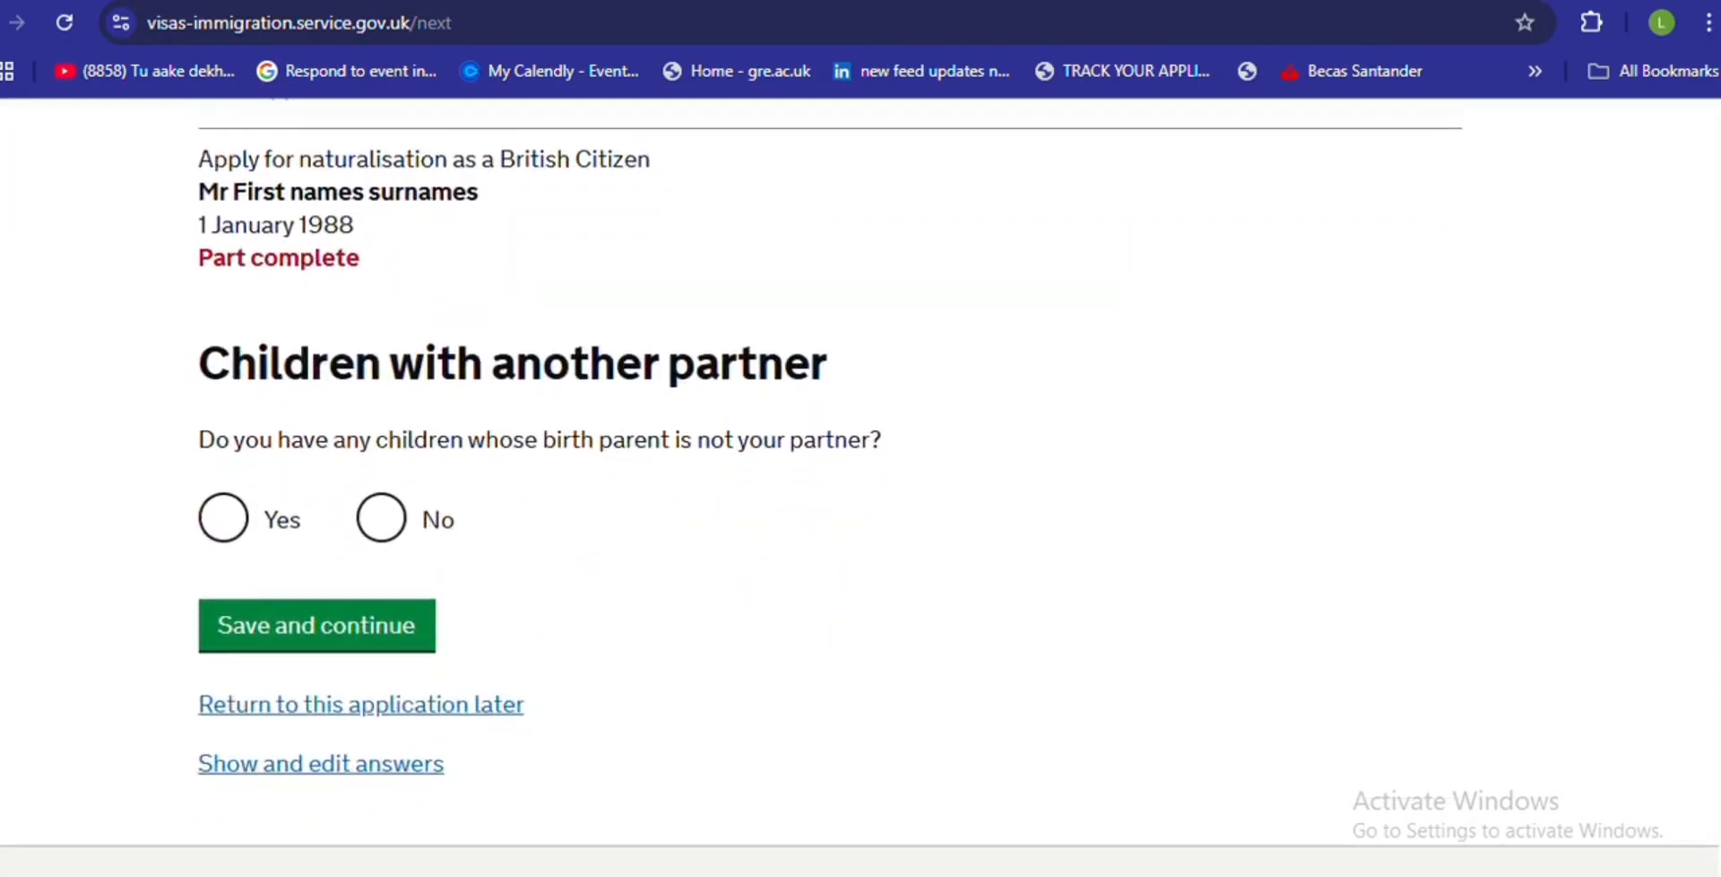
click(397, 516)
click(399, 639)
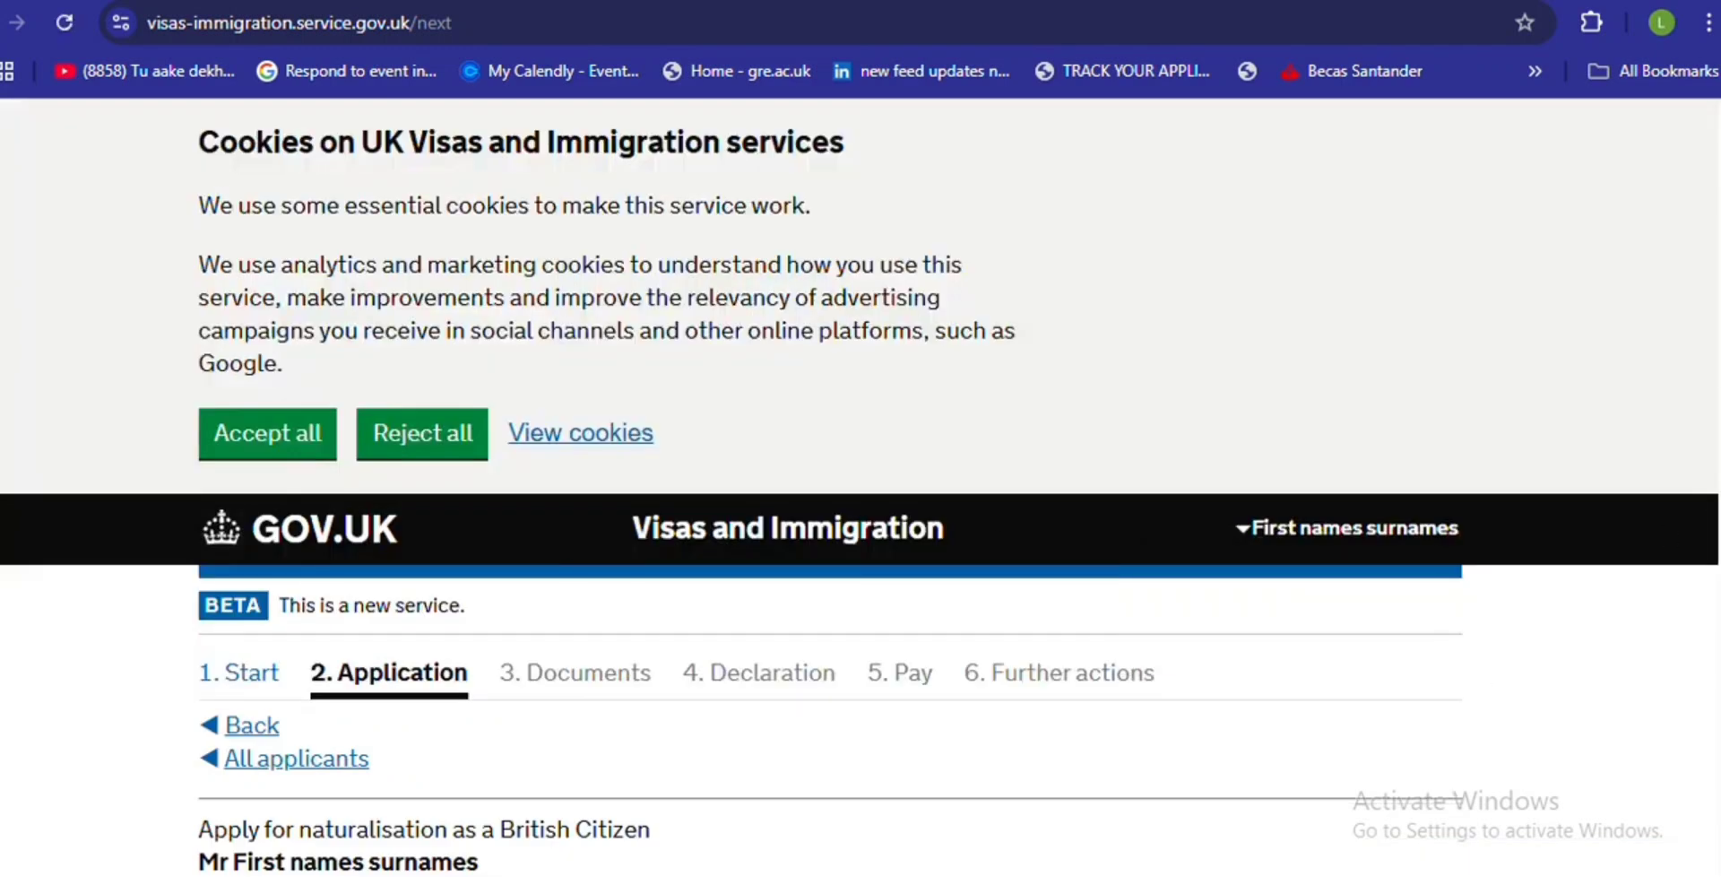
- Answer Yes to being currently employed and save
scroll(1690, 569, down, 7)
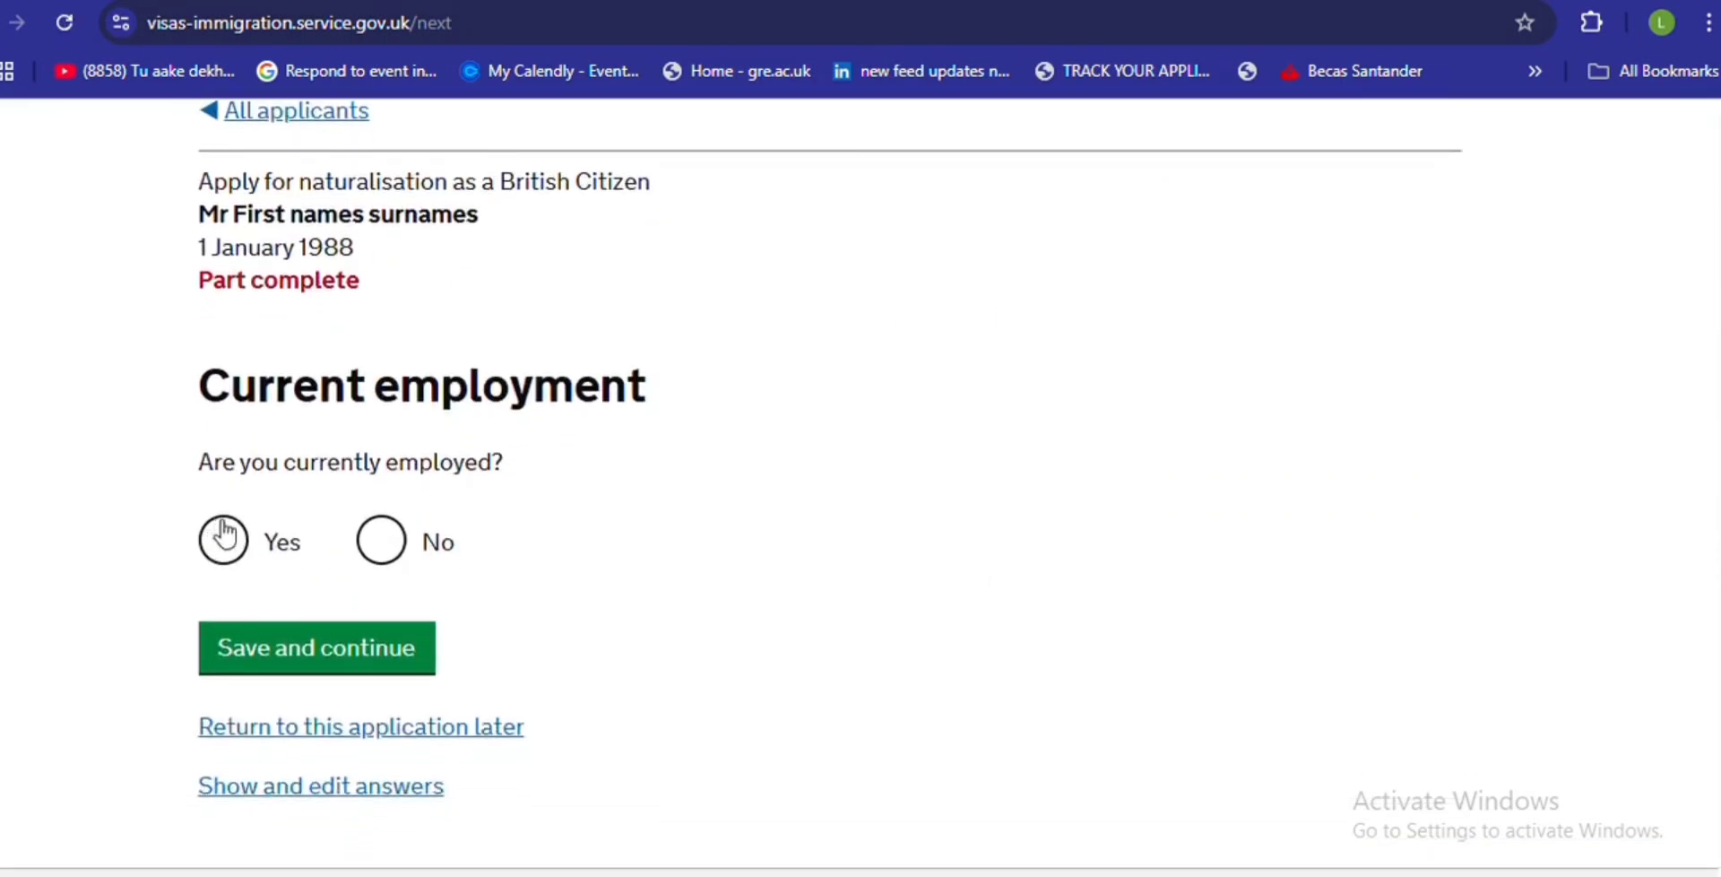
click(254, 543)
click(289, 647)
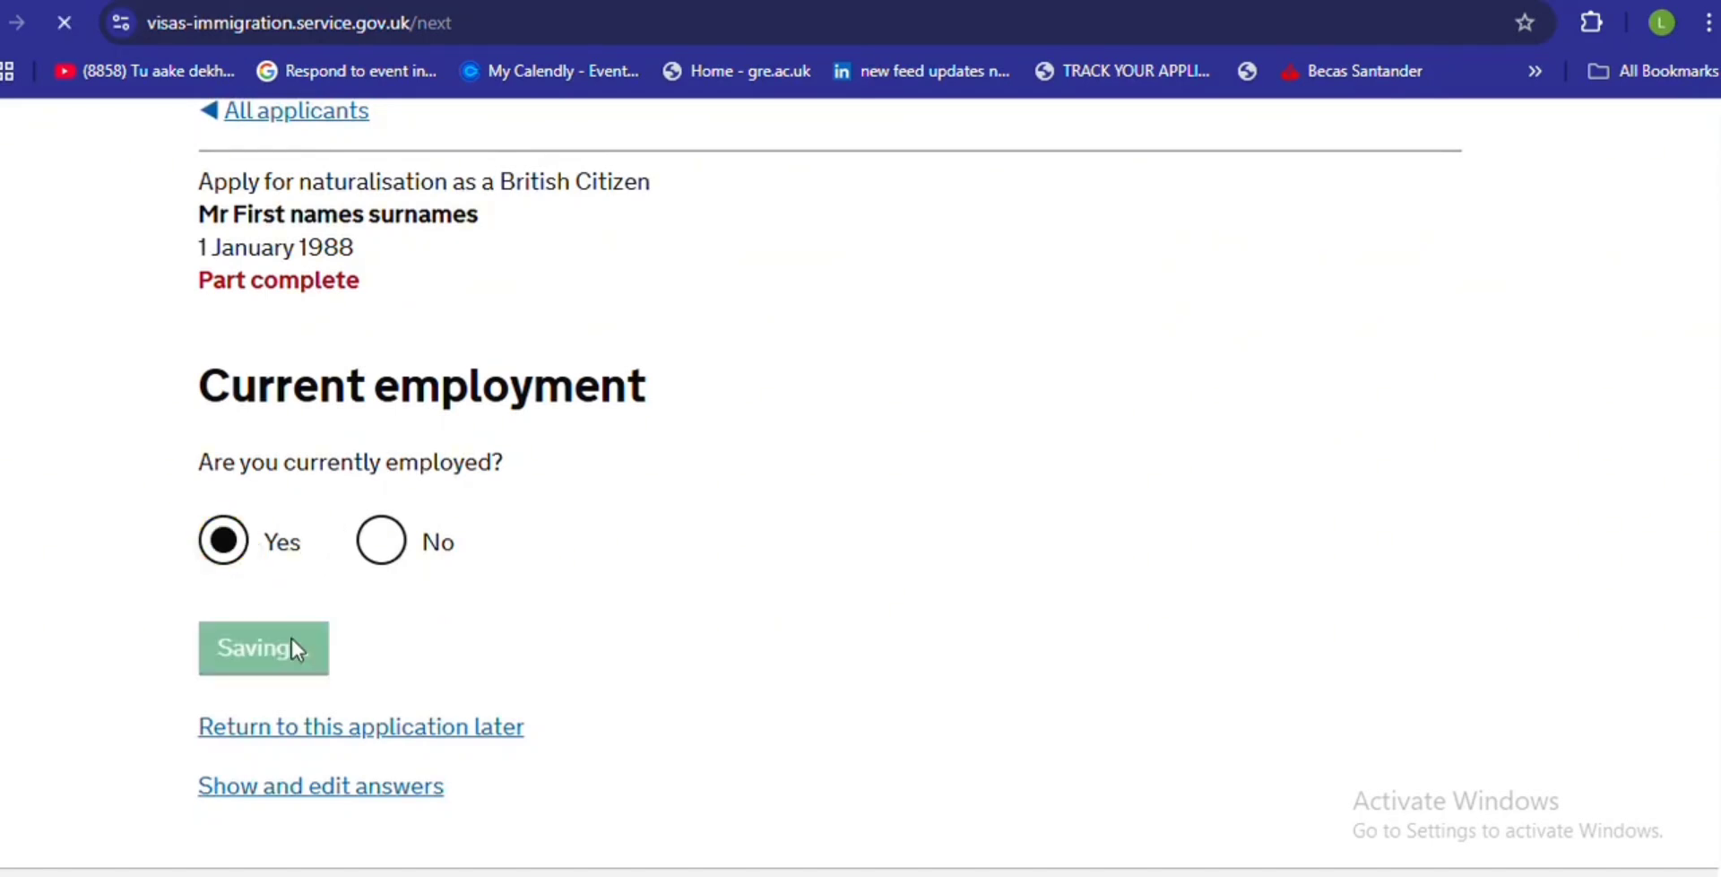
- Mark the employment as Self-employed with occupation 'EMPLOMENT TITLE'
scroll(1708, 376, down, 9)
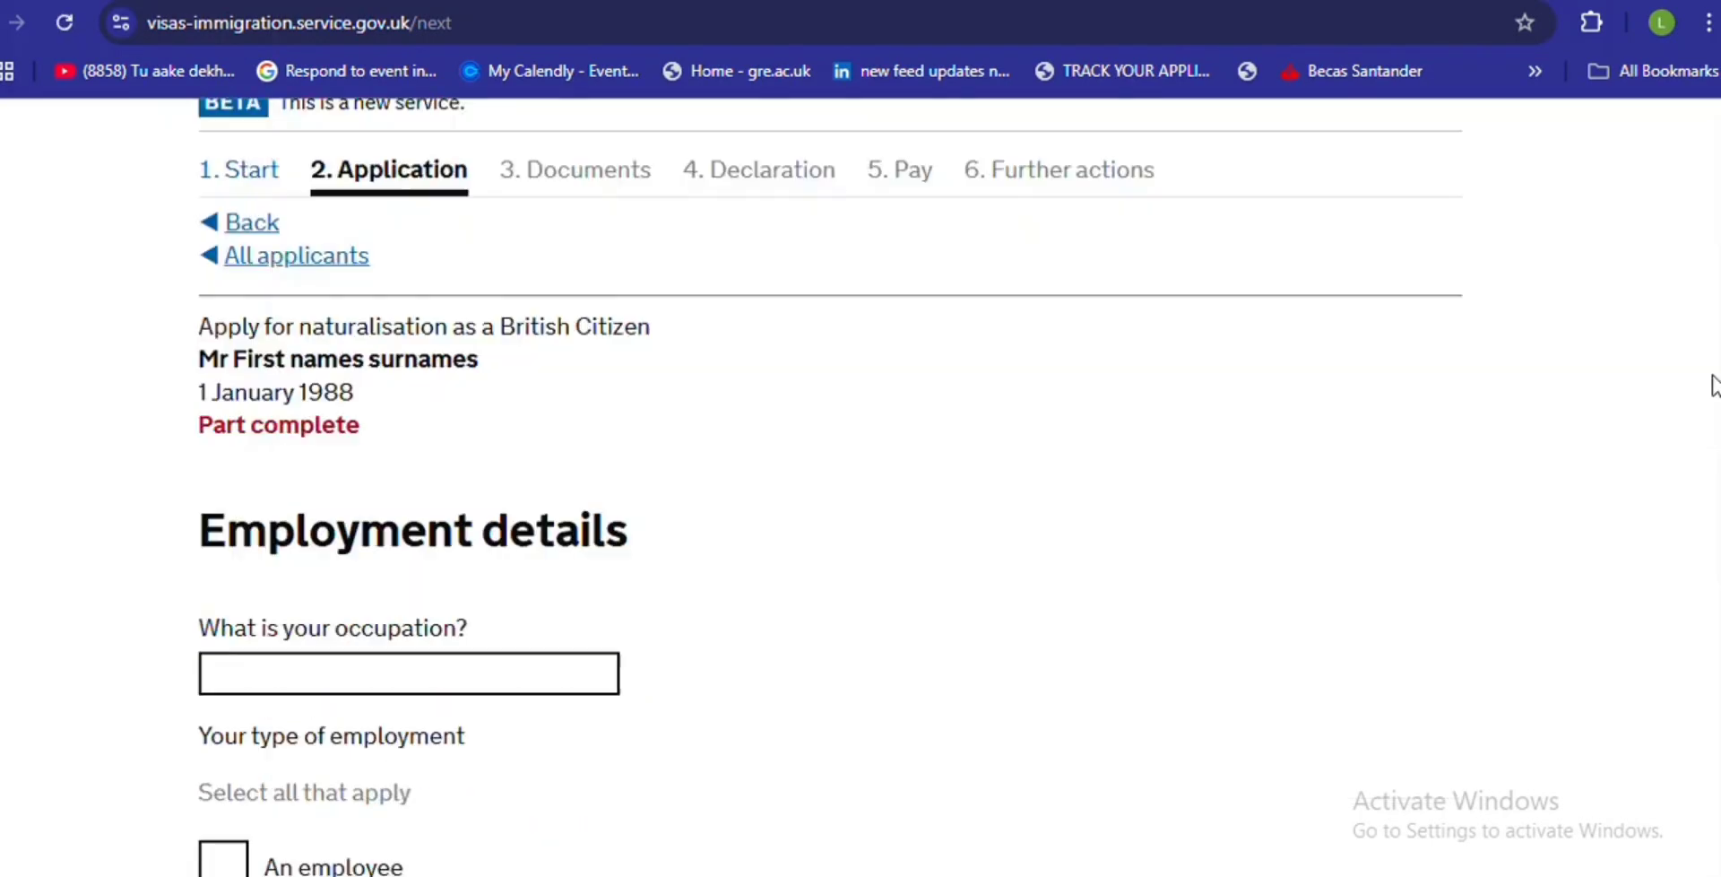
click(220, 724)
click(375, 384)
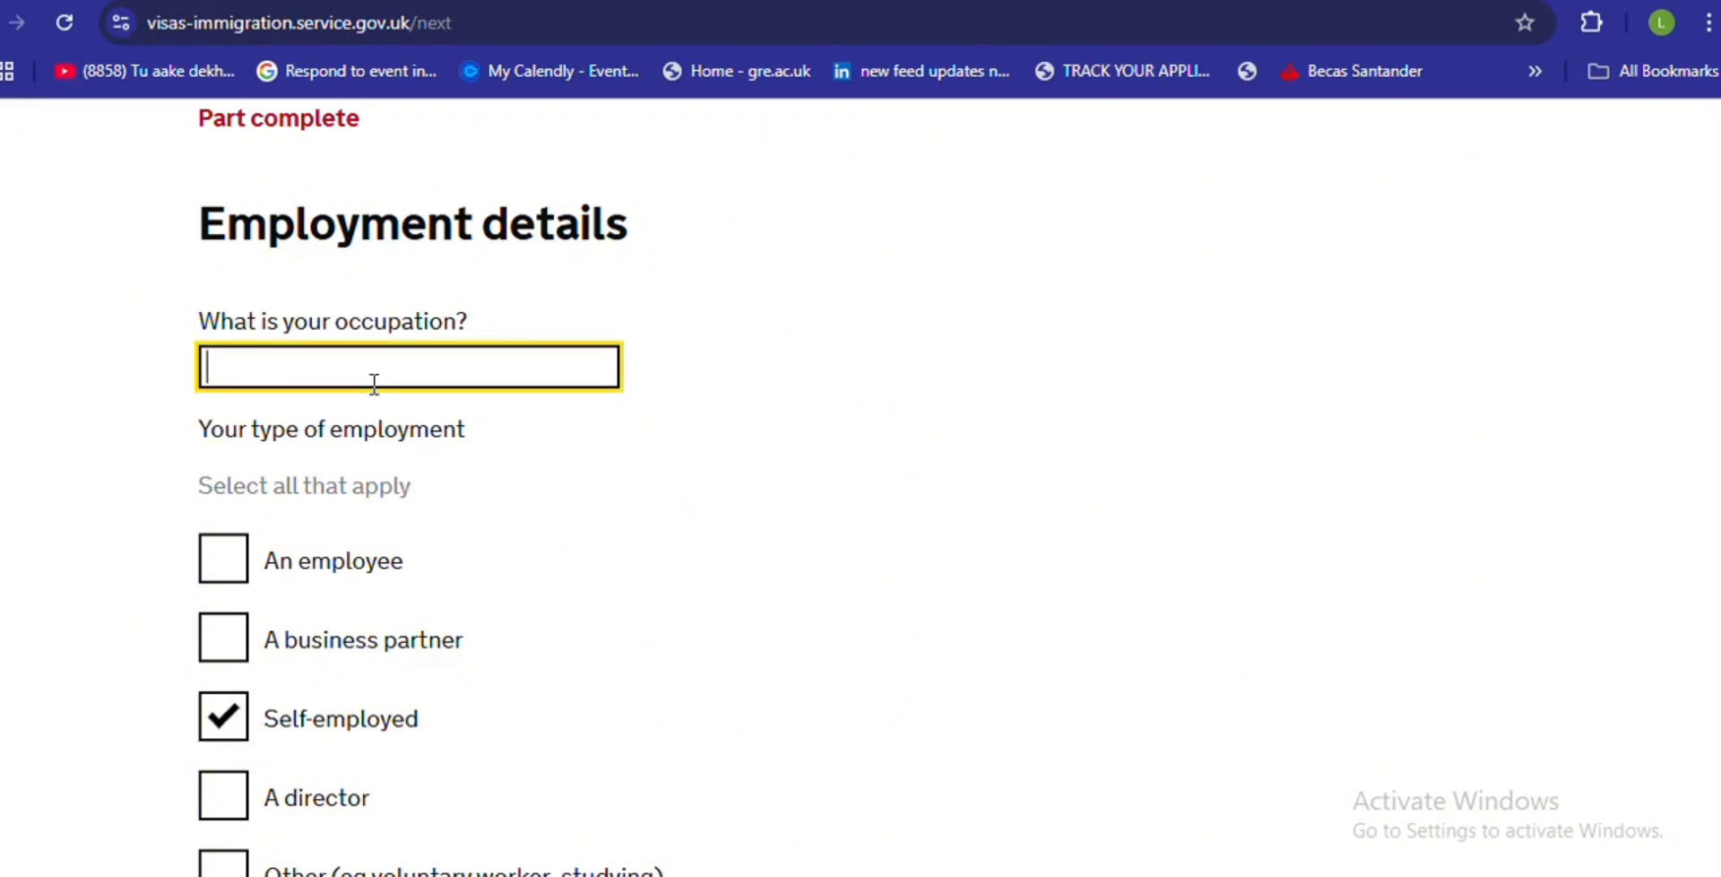
text(EMPLOME)
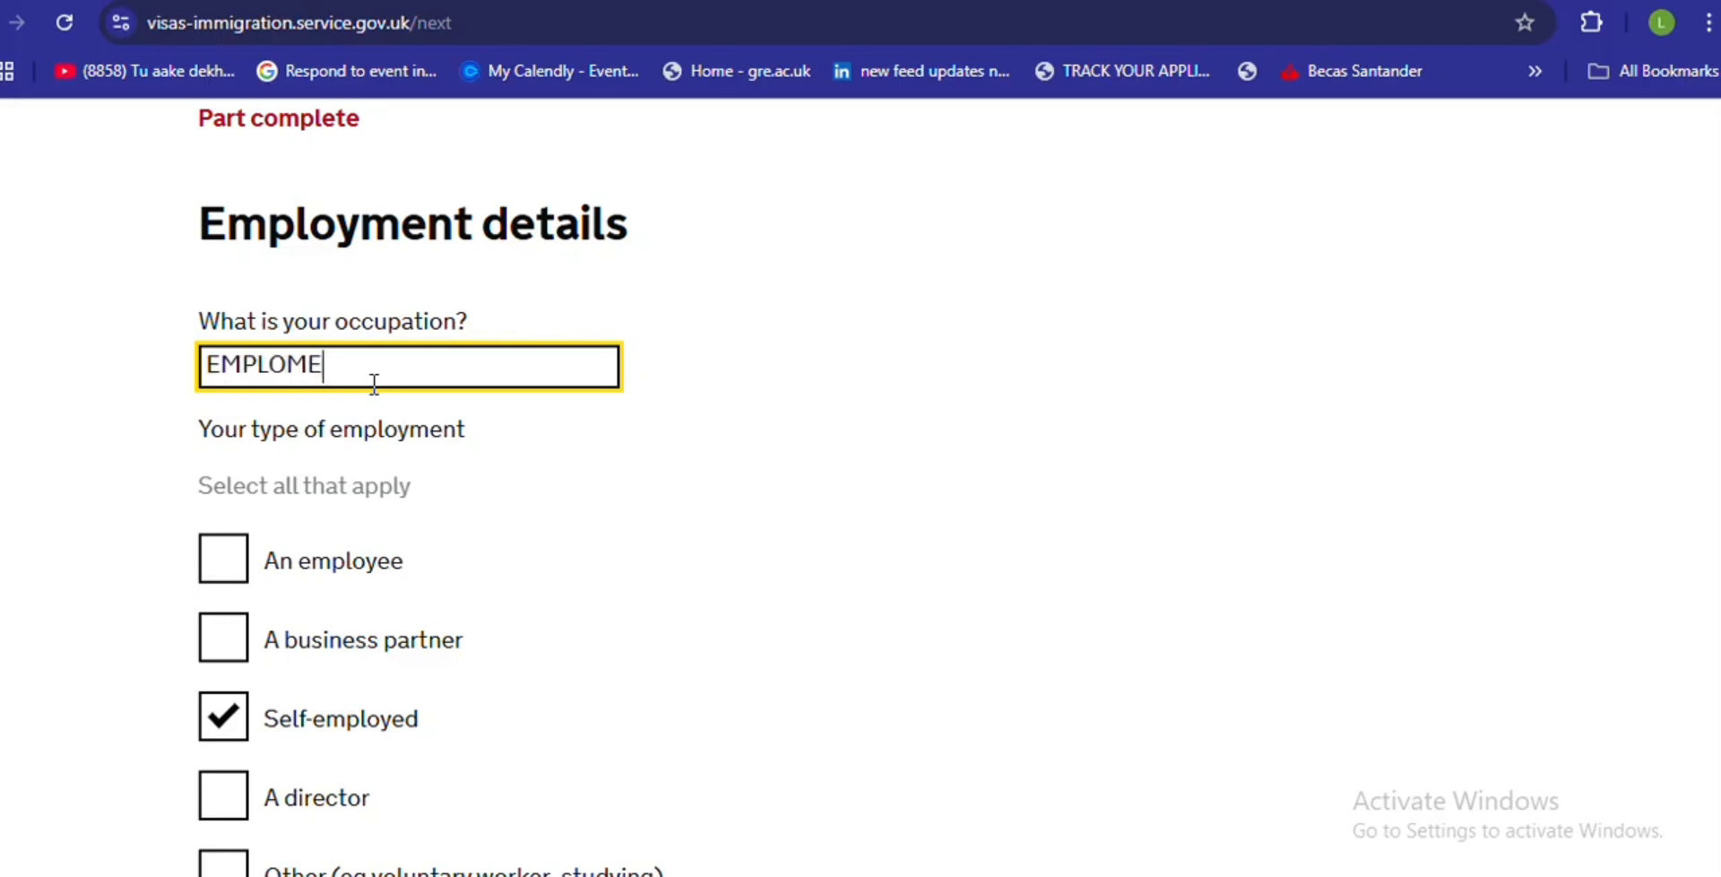
text(NT TITLE)
- Enter start date 00/00/0000 and tax office reference 'SWDWD', then save
scroll(529, 484, down, 12)
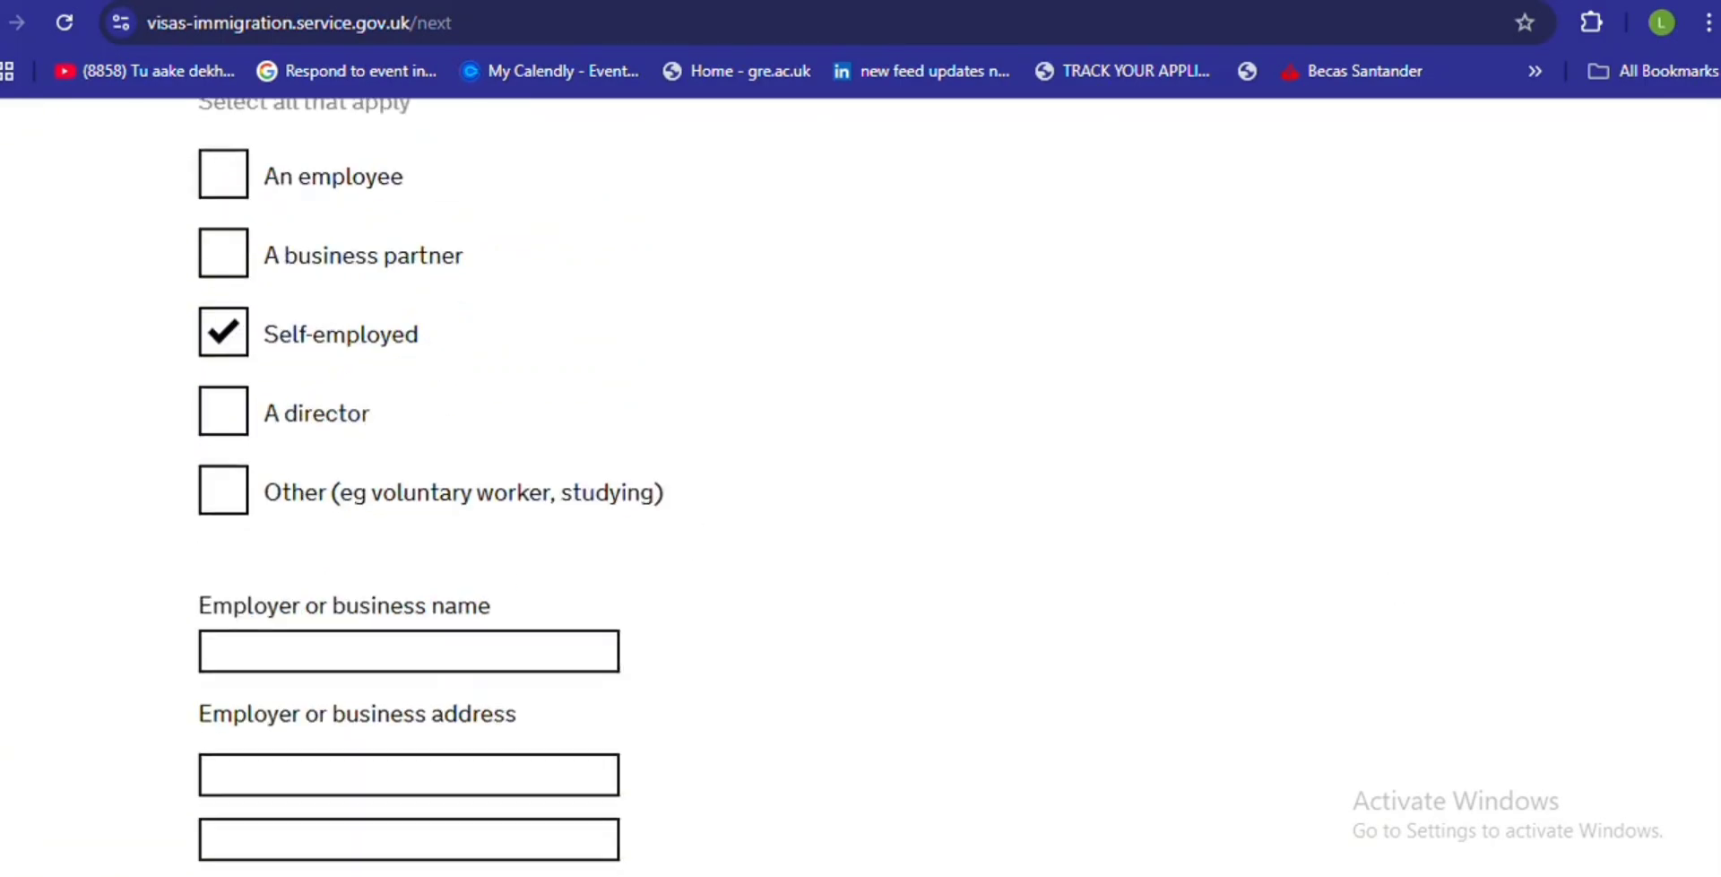
scroll(529, 484, down, 1)
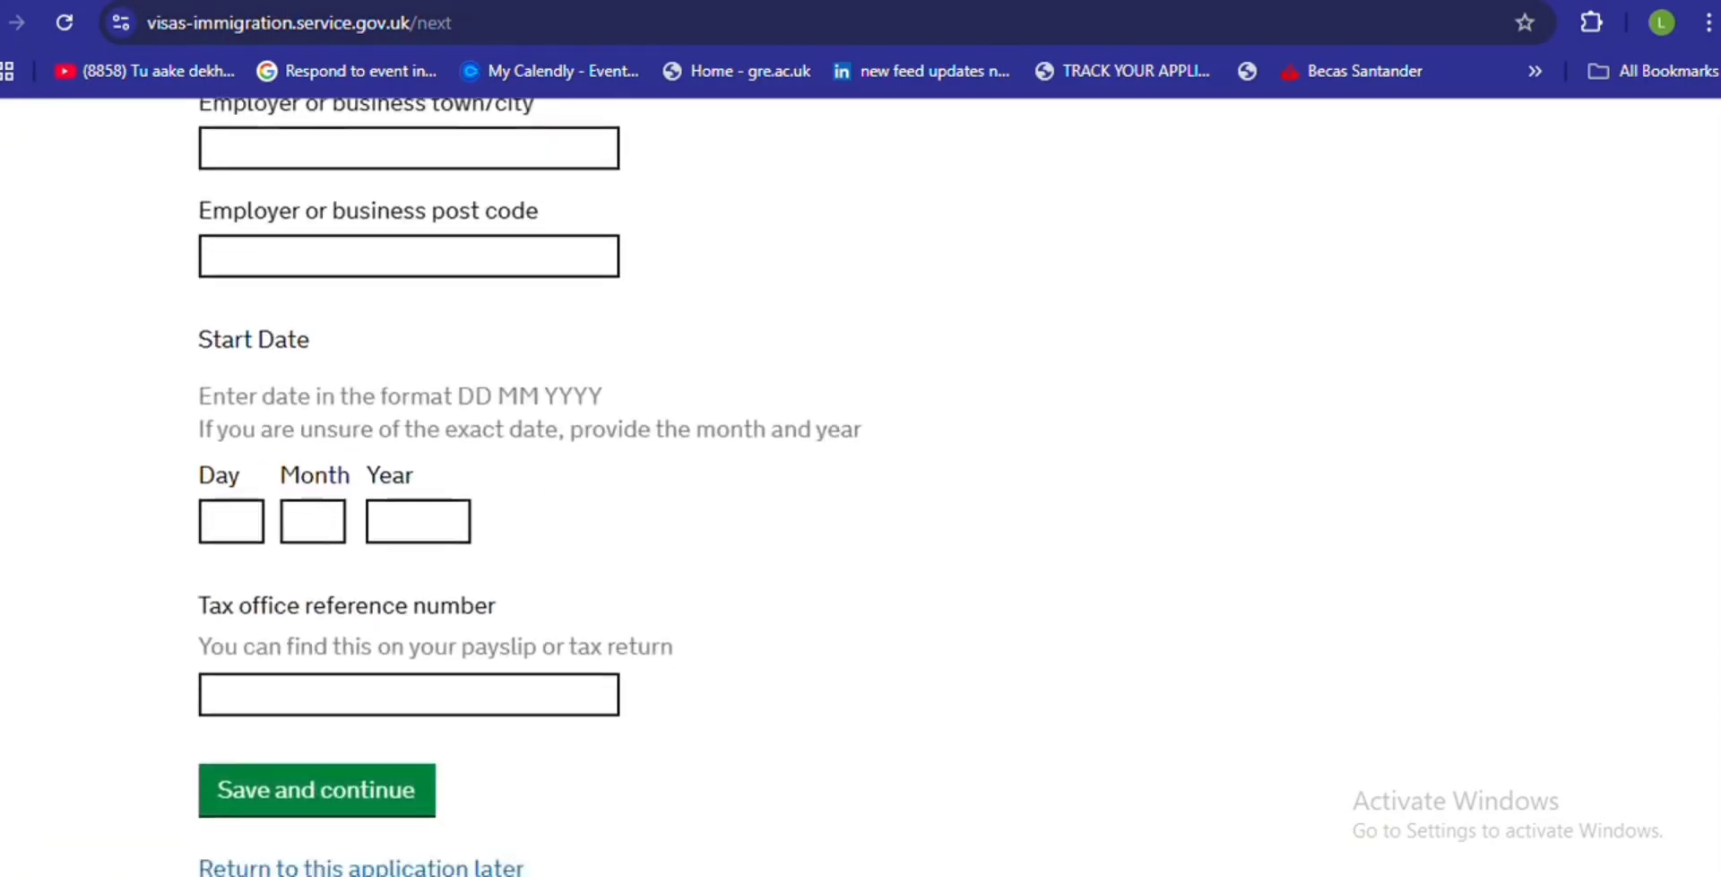
click(235, 509)
text(00)
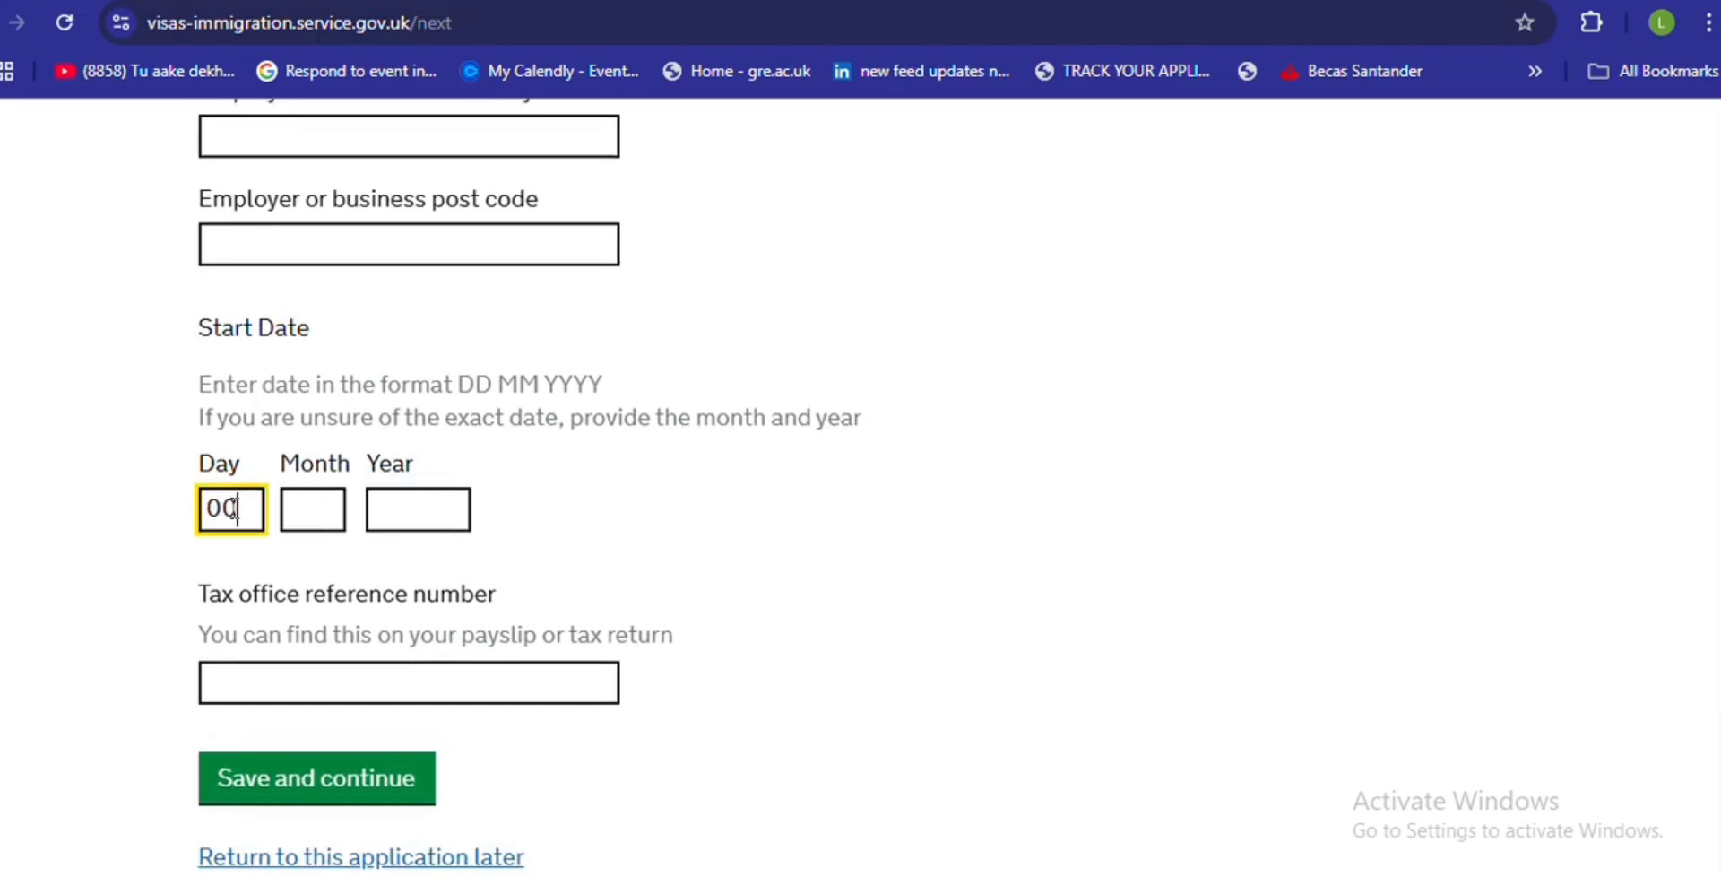
click(311, 500)
text(00)
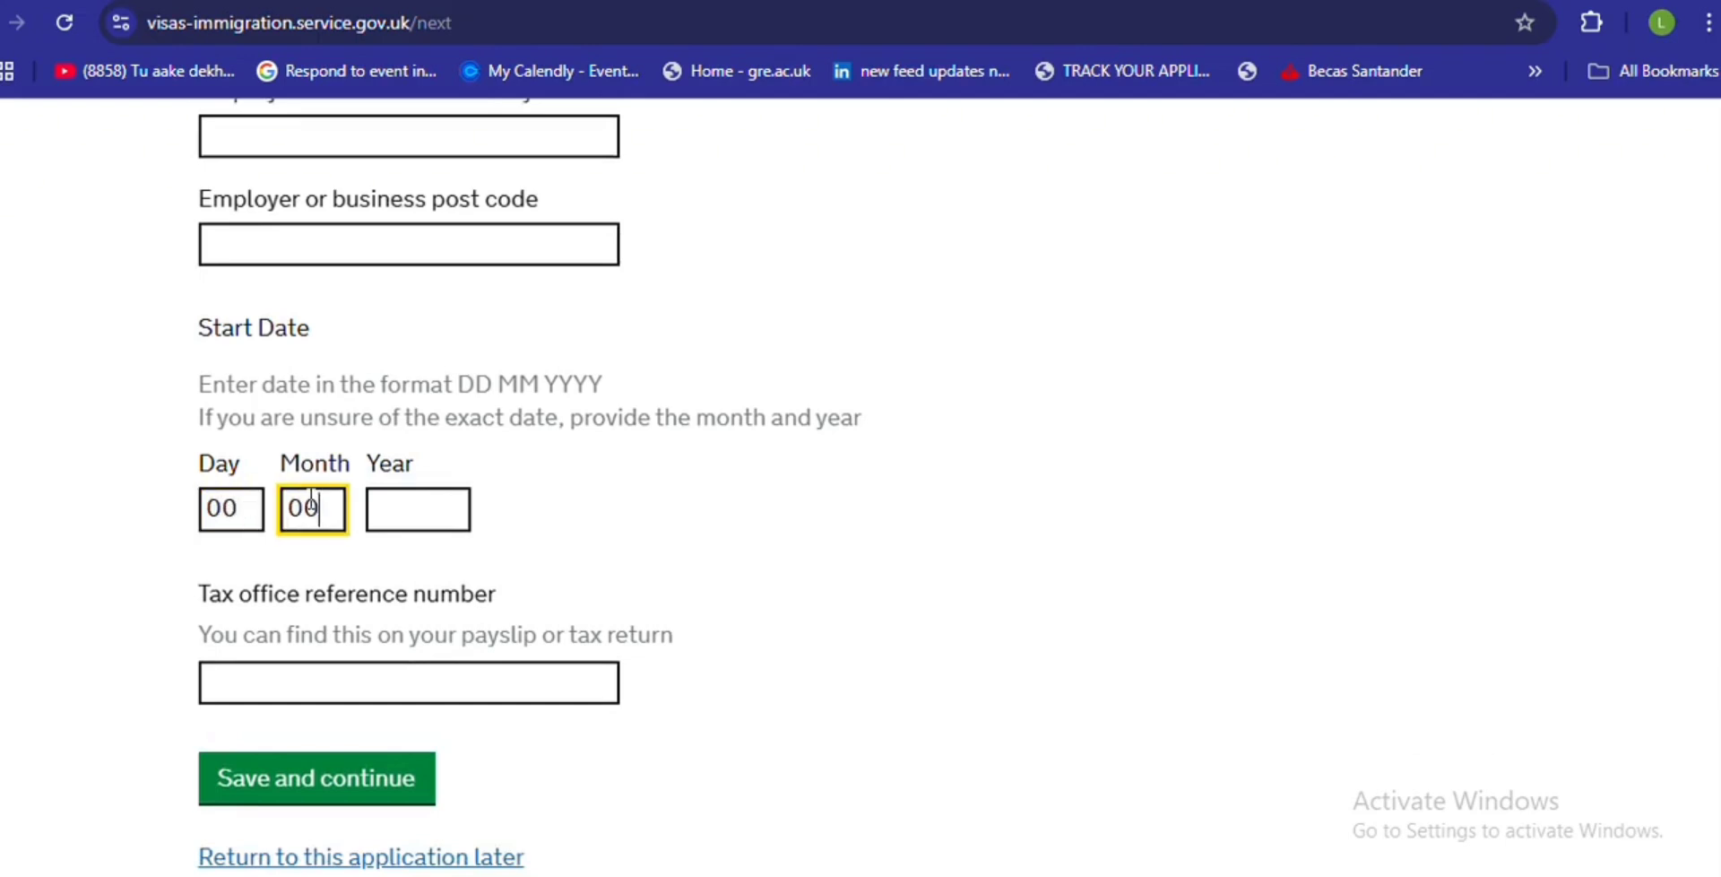
click(391, 513)
text(0000)
click(346, 683)
text(SWDWD)
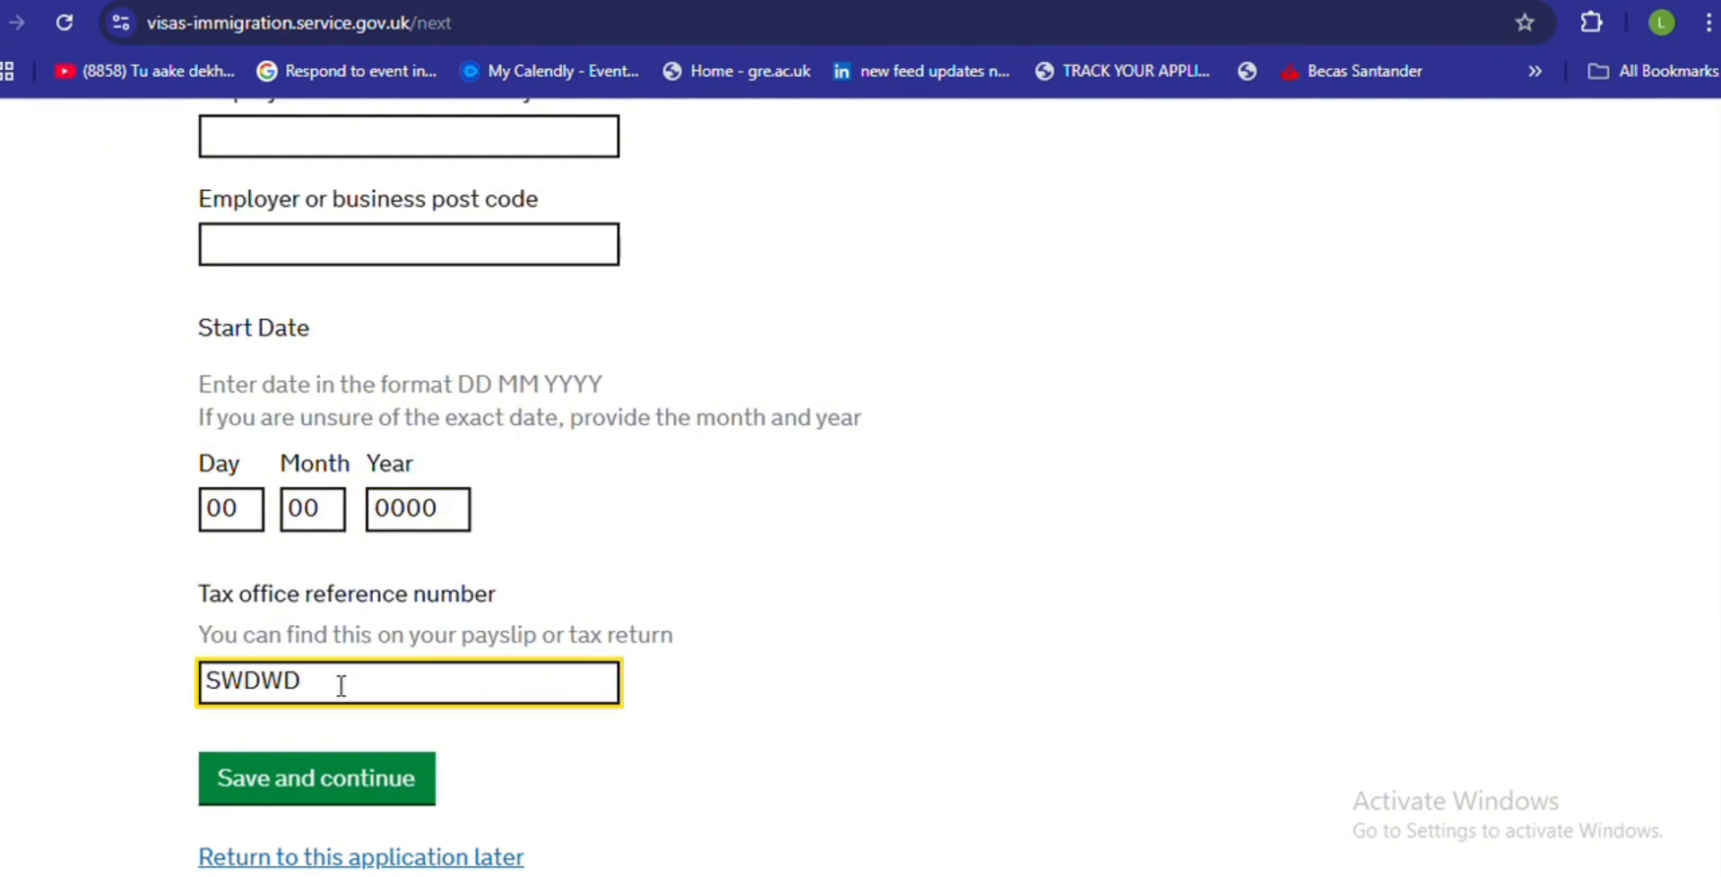
click(248, 782)
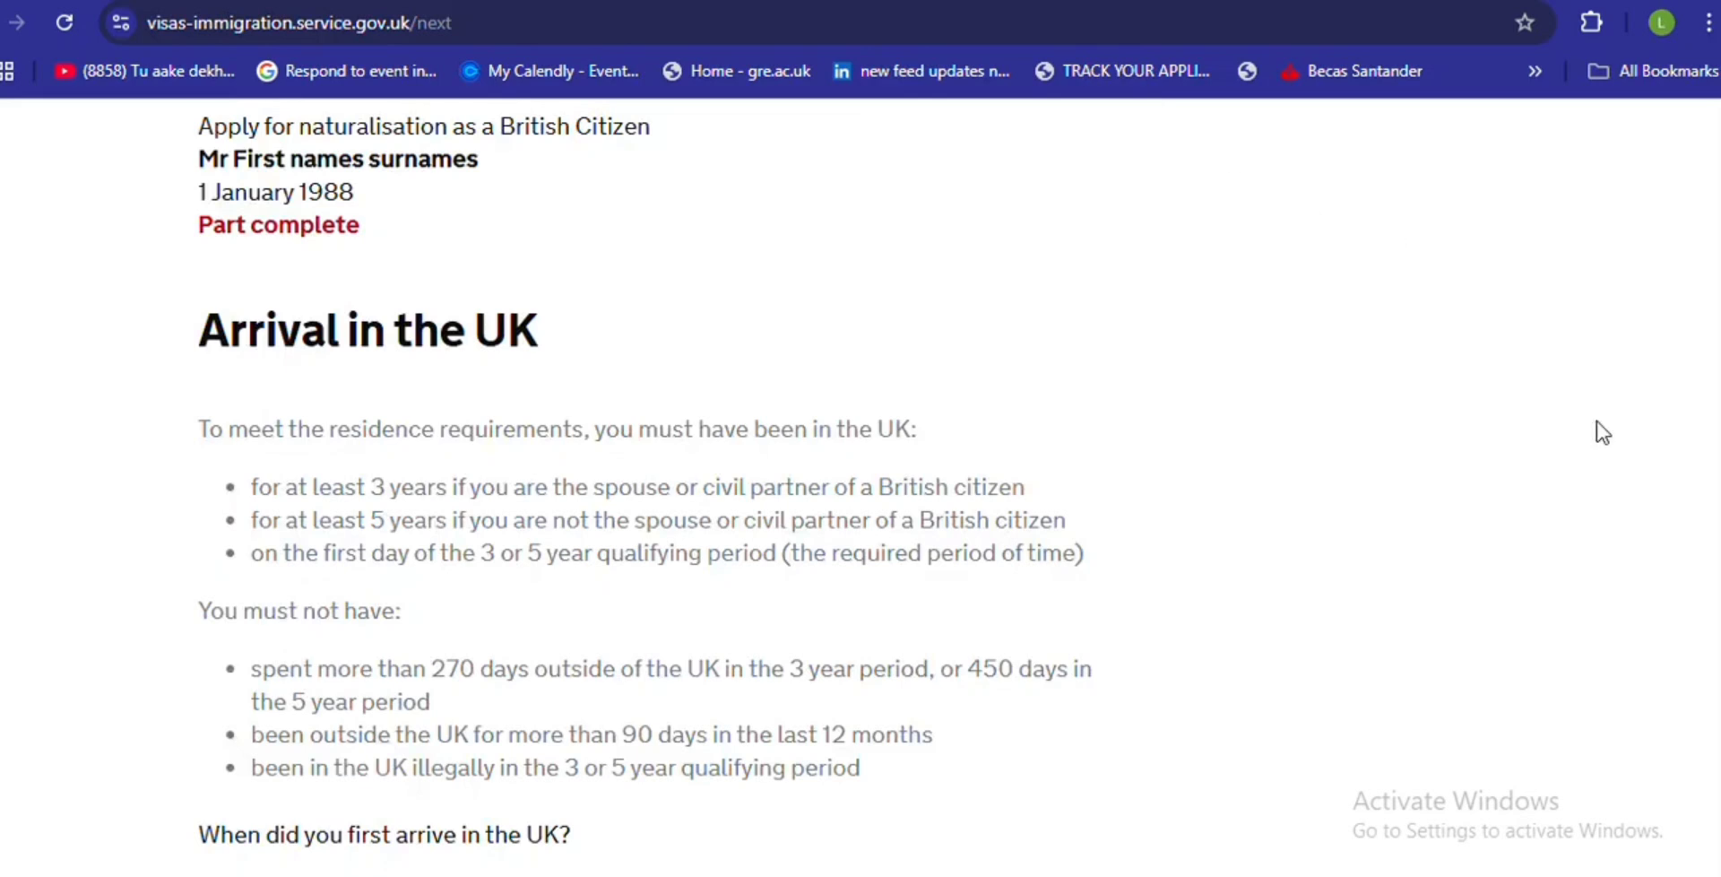
- Enter the first UK arrival date as 00/00/0000
scroll(1702, 488, down, 2)
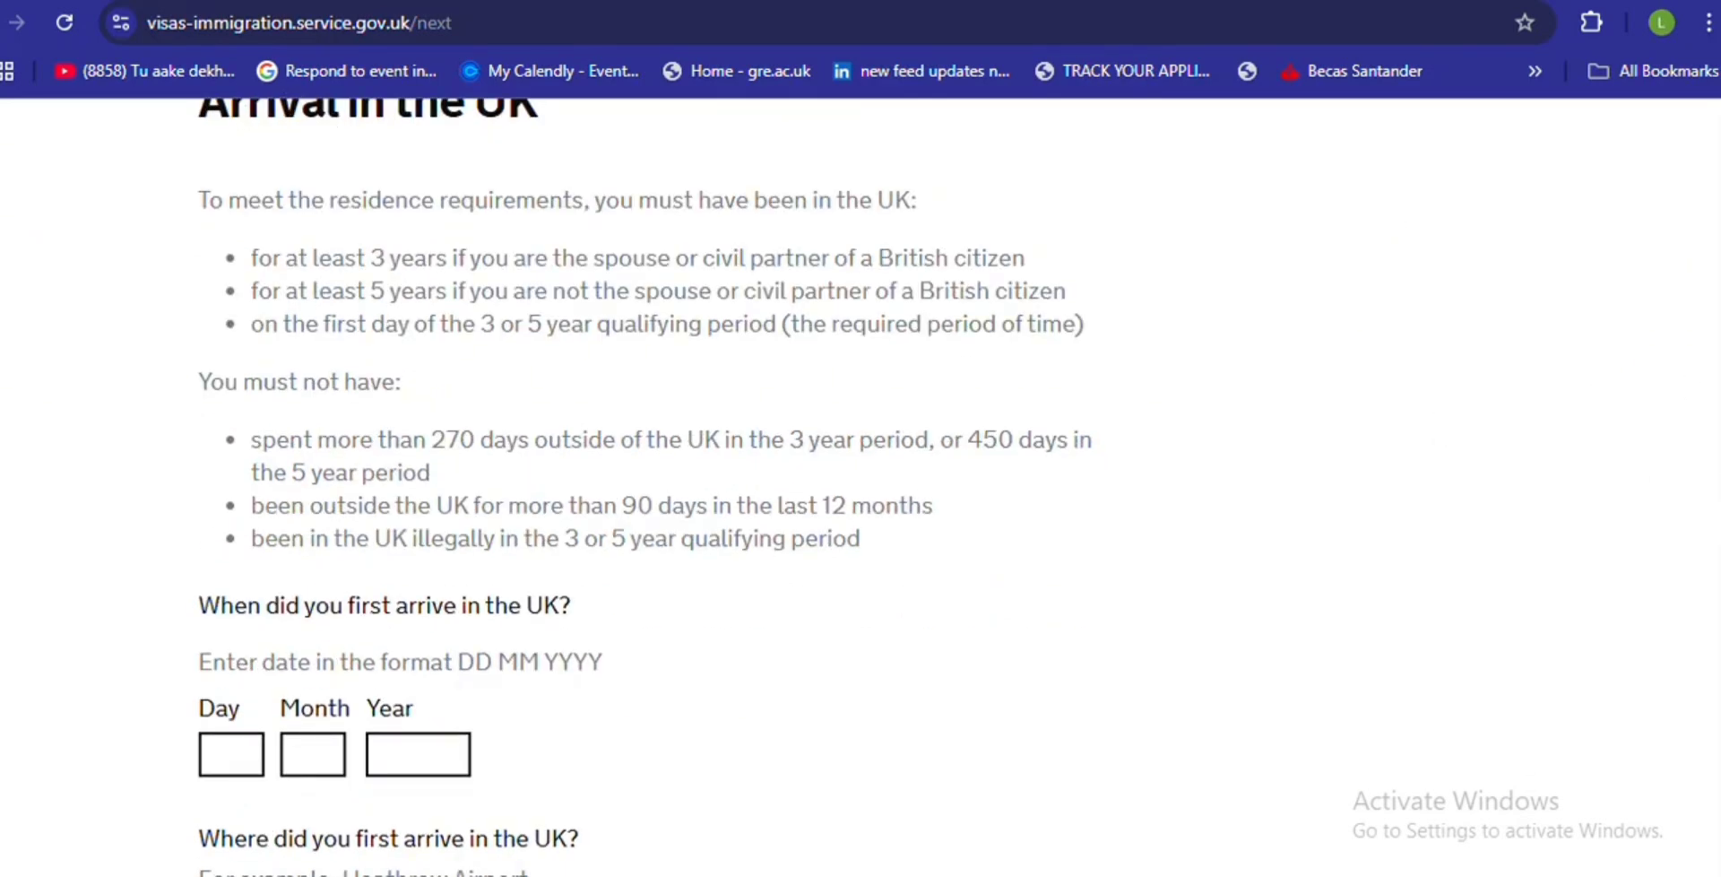
scroll(1704, 520, up, 1)
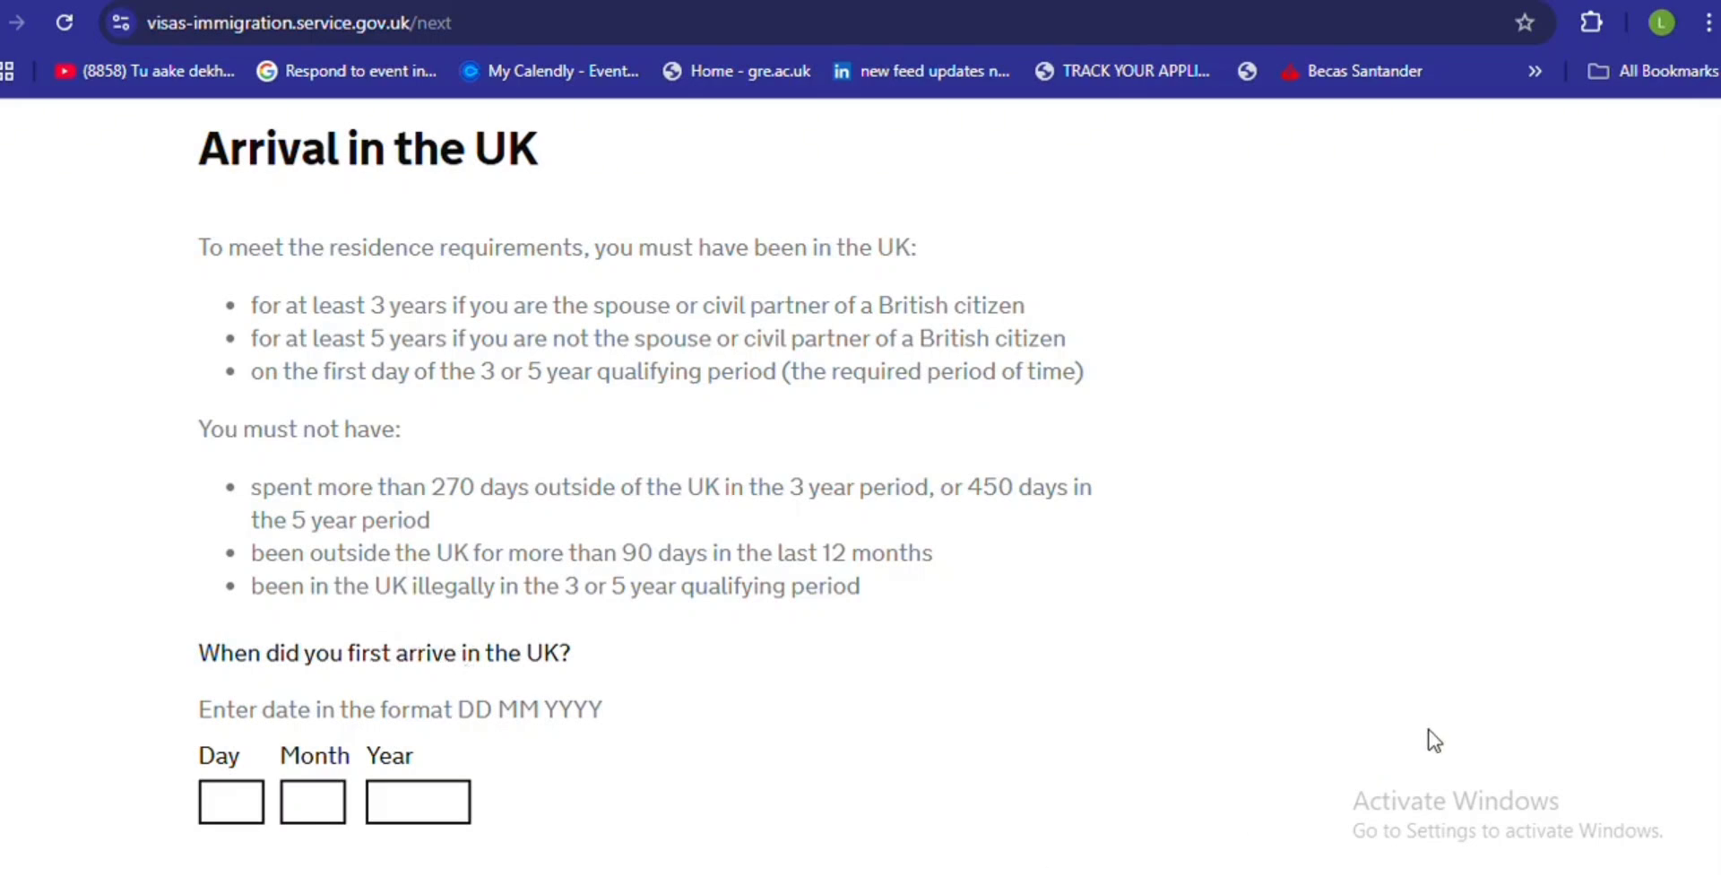
scroll(644, 482, down, 4)
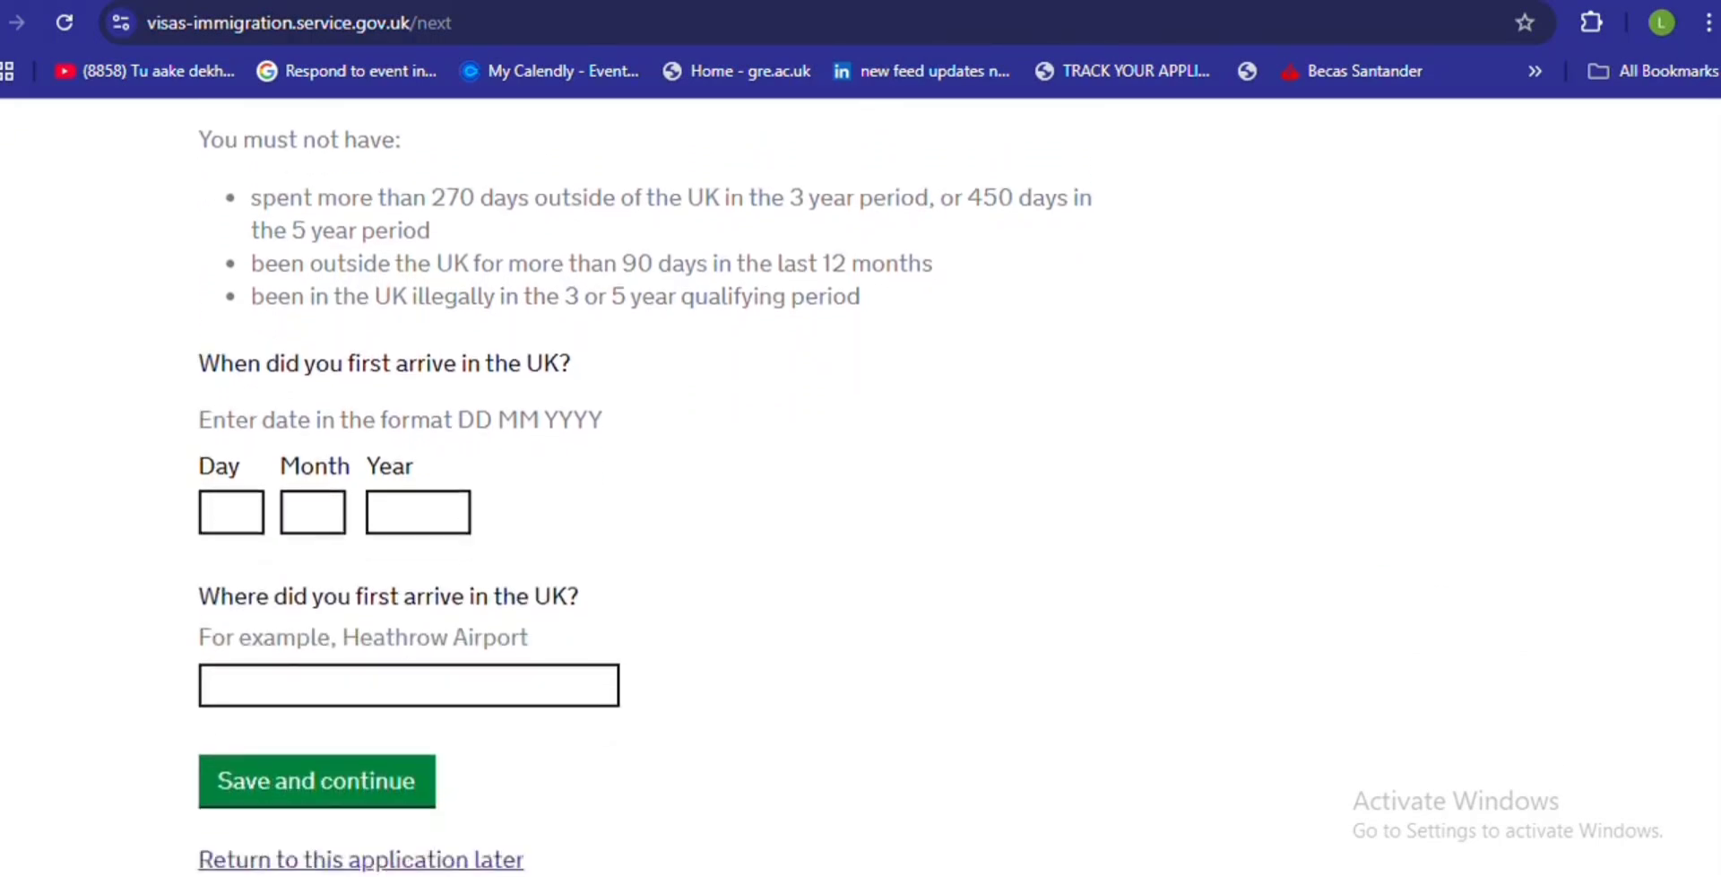
click(230, 472)
text(00)
click(289, 484)
text(00)
click(376, 472)
text(0000)
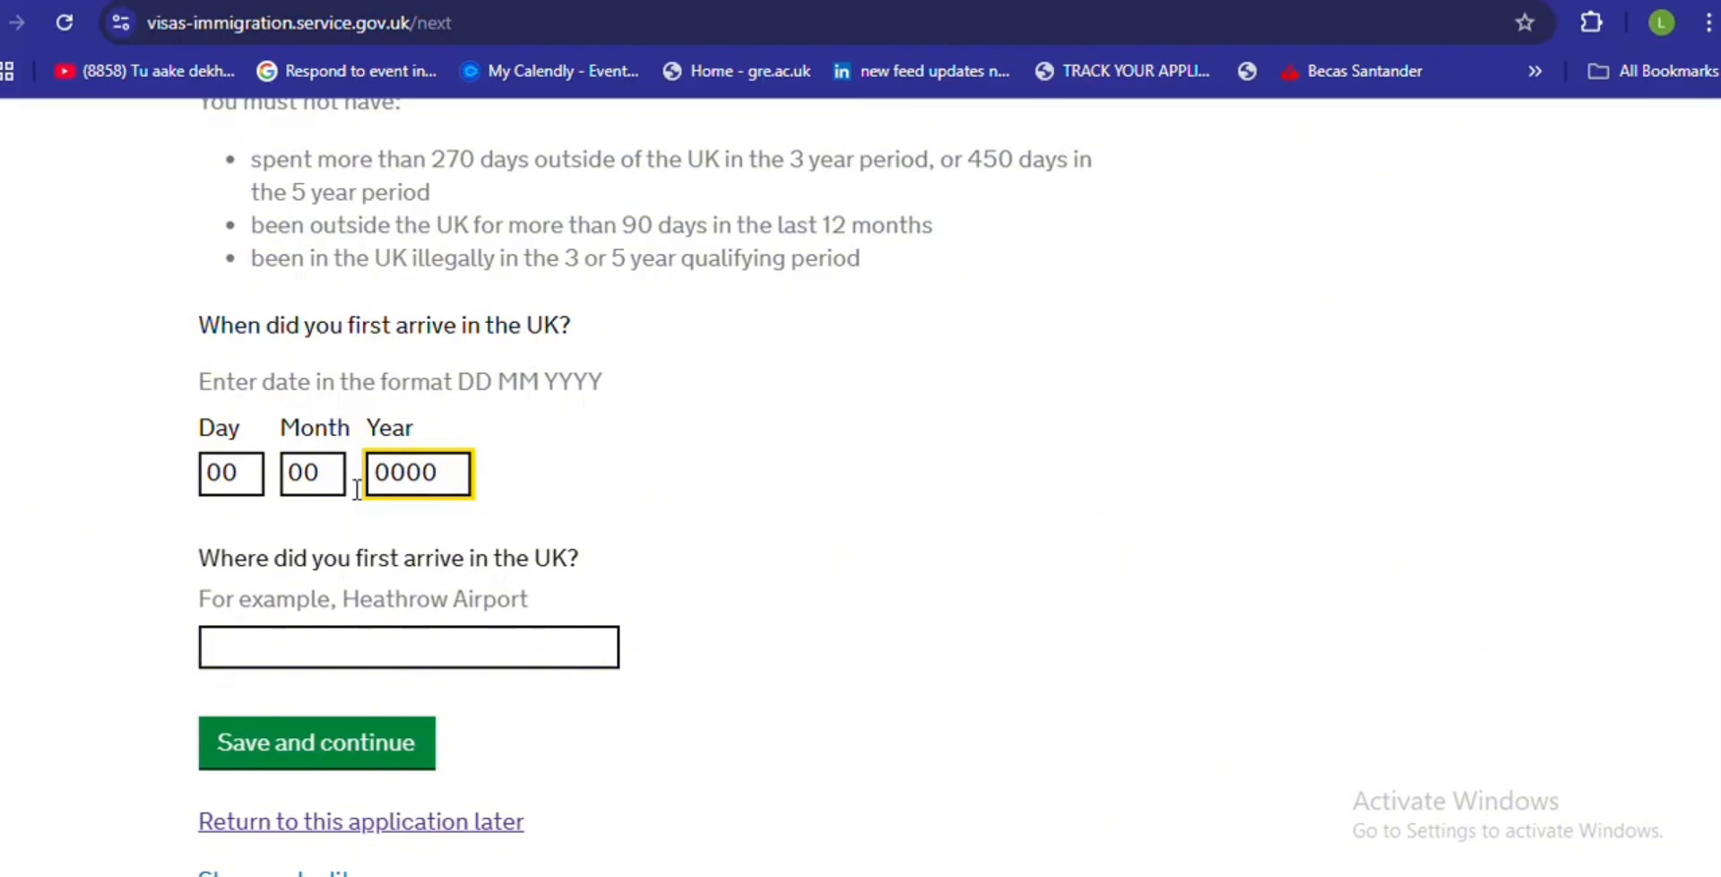
- Replace 'Heathrow' with 'London' as the arrival place and submit
click(271, 641)
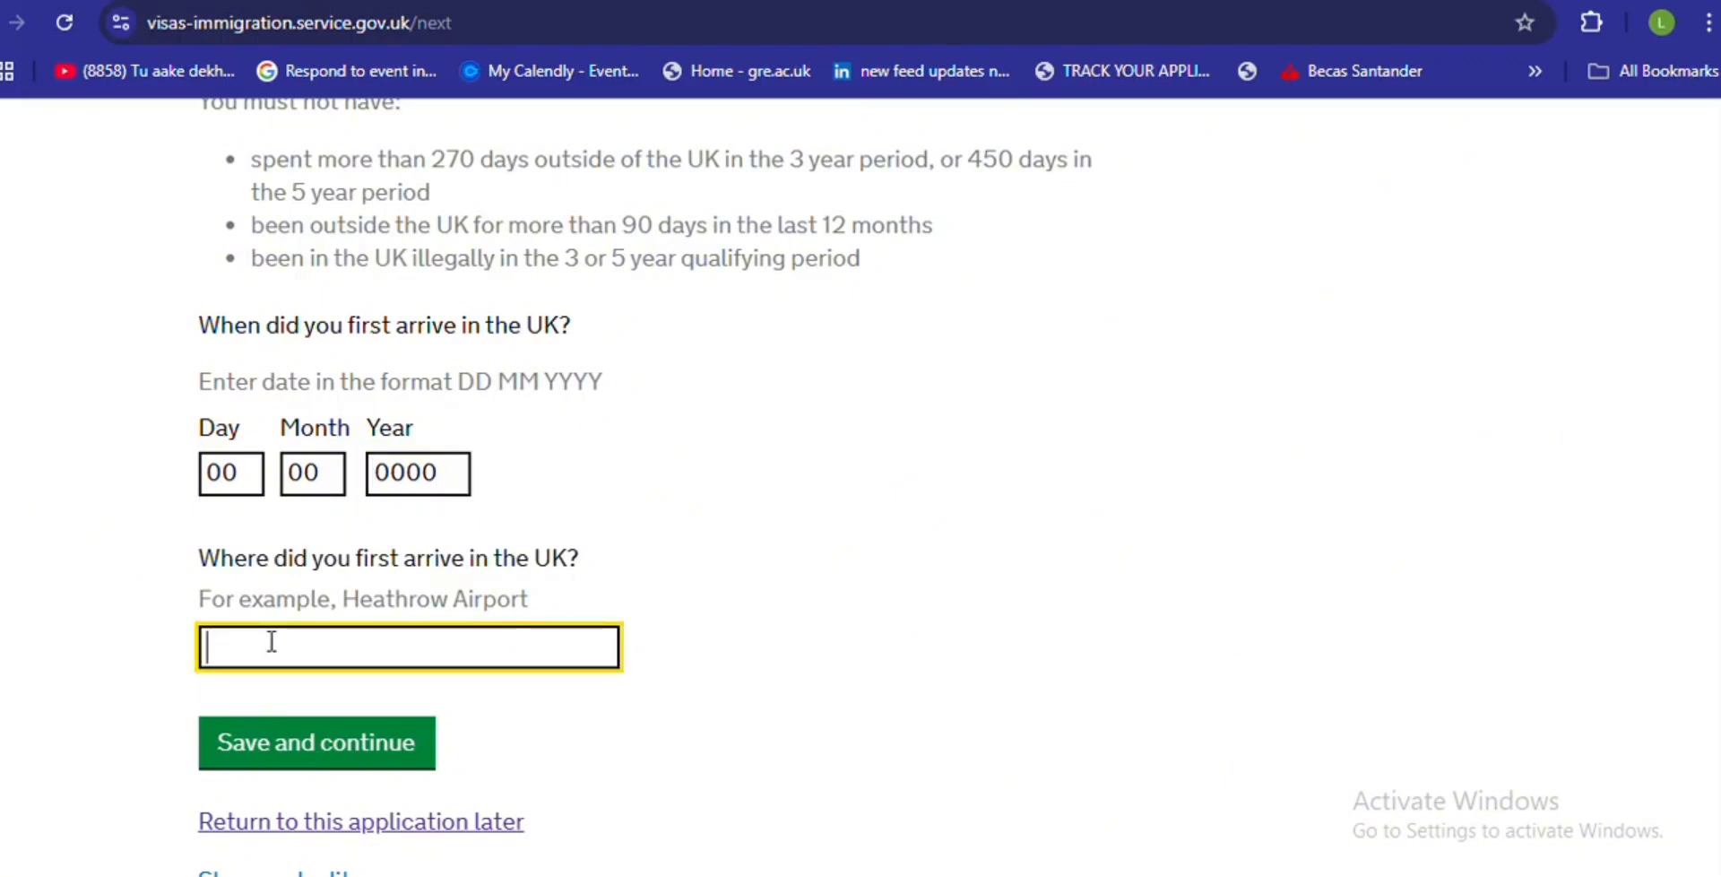
text(Heathrow)
key(BackSpace)
key(BackSpace)
key(BackSpace)
key(BackSpace)
key(BackSpace)
key(BackSpace)
key(BackSpace)
key(BackSpace)
key(BackSpace)
text(London)
key(Return)
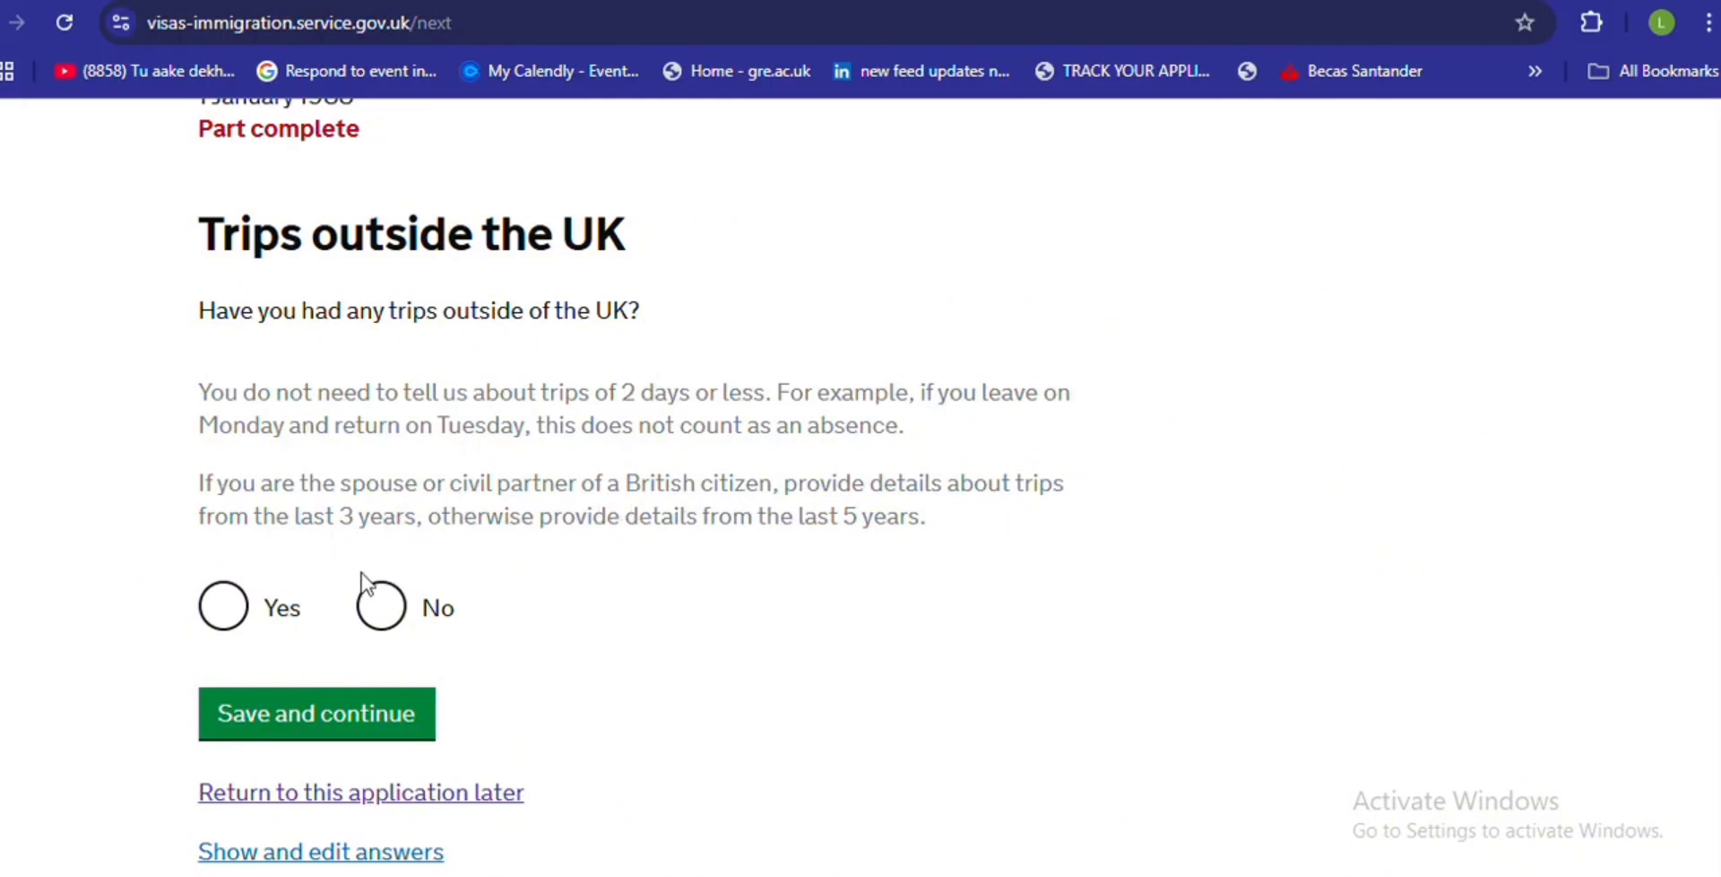
- Select Yes for trips outside the UK and save
click(225, 606)
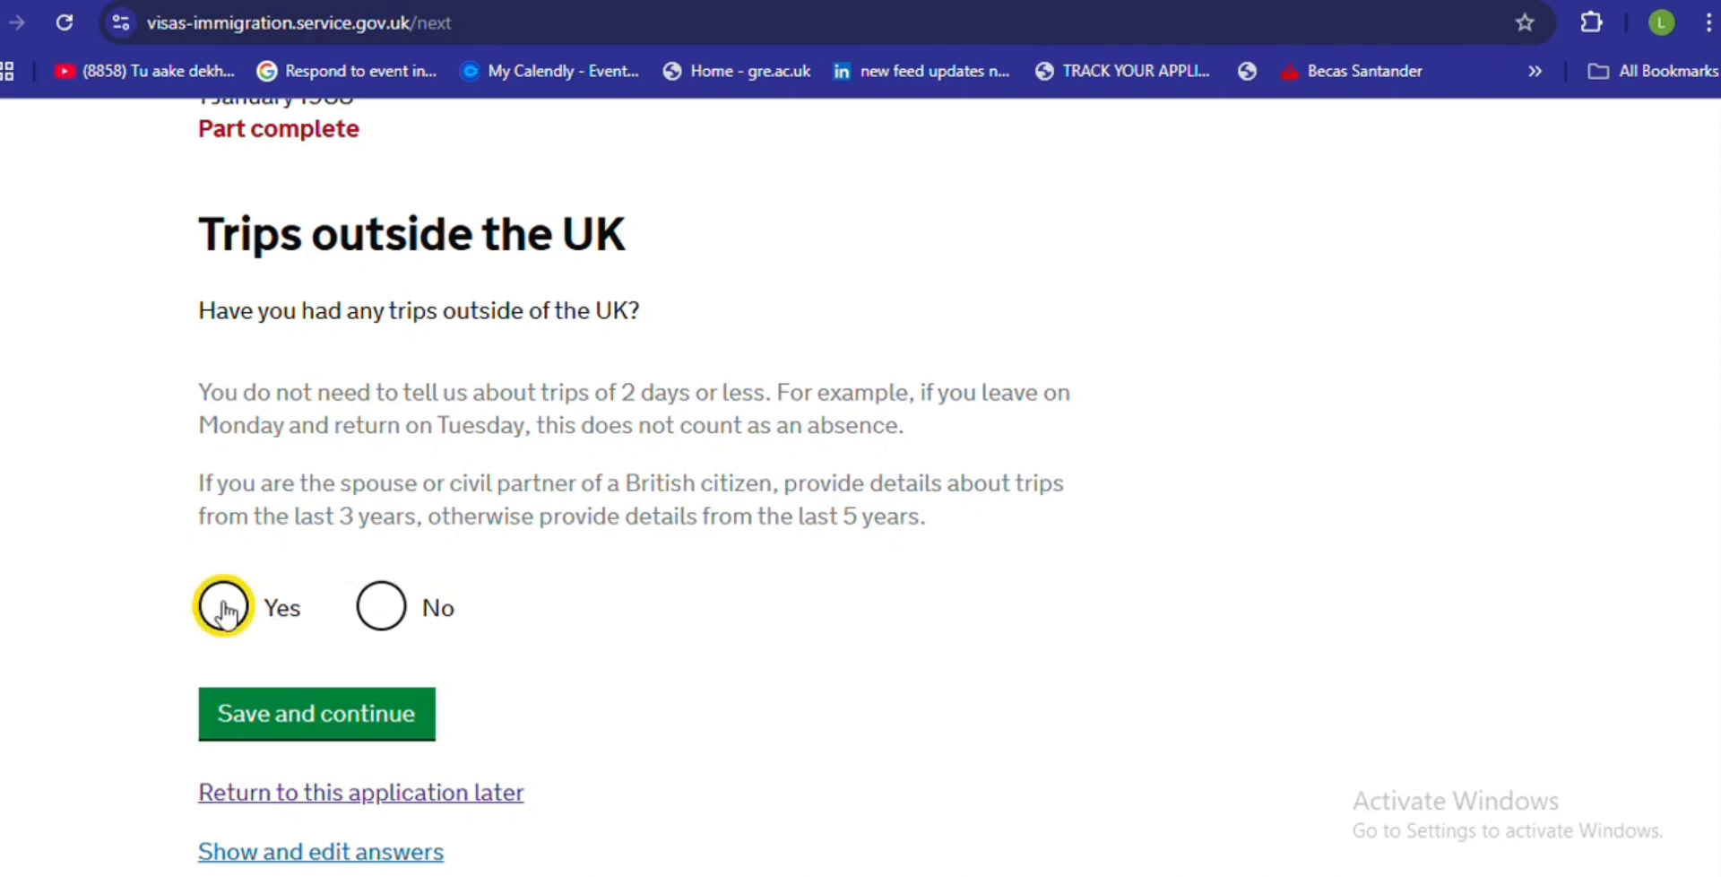
click(297, 735)
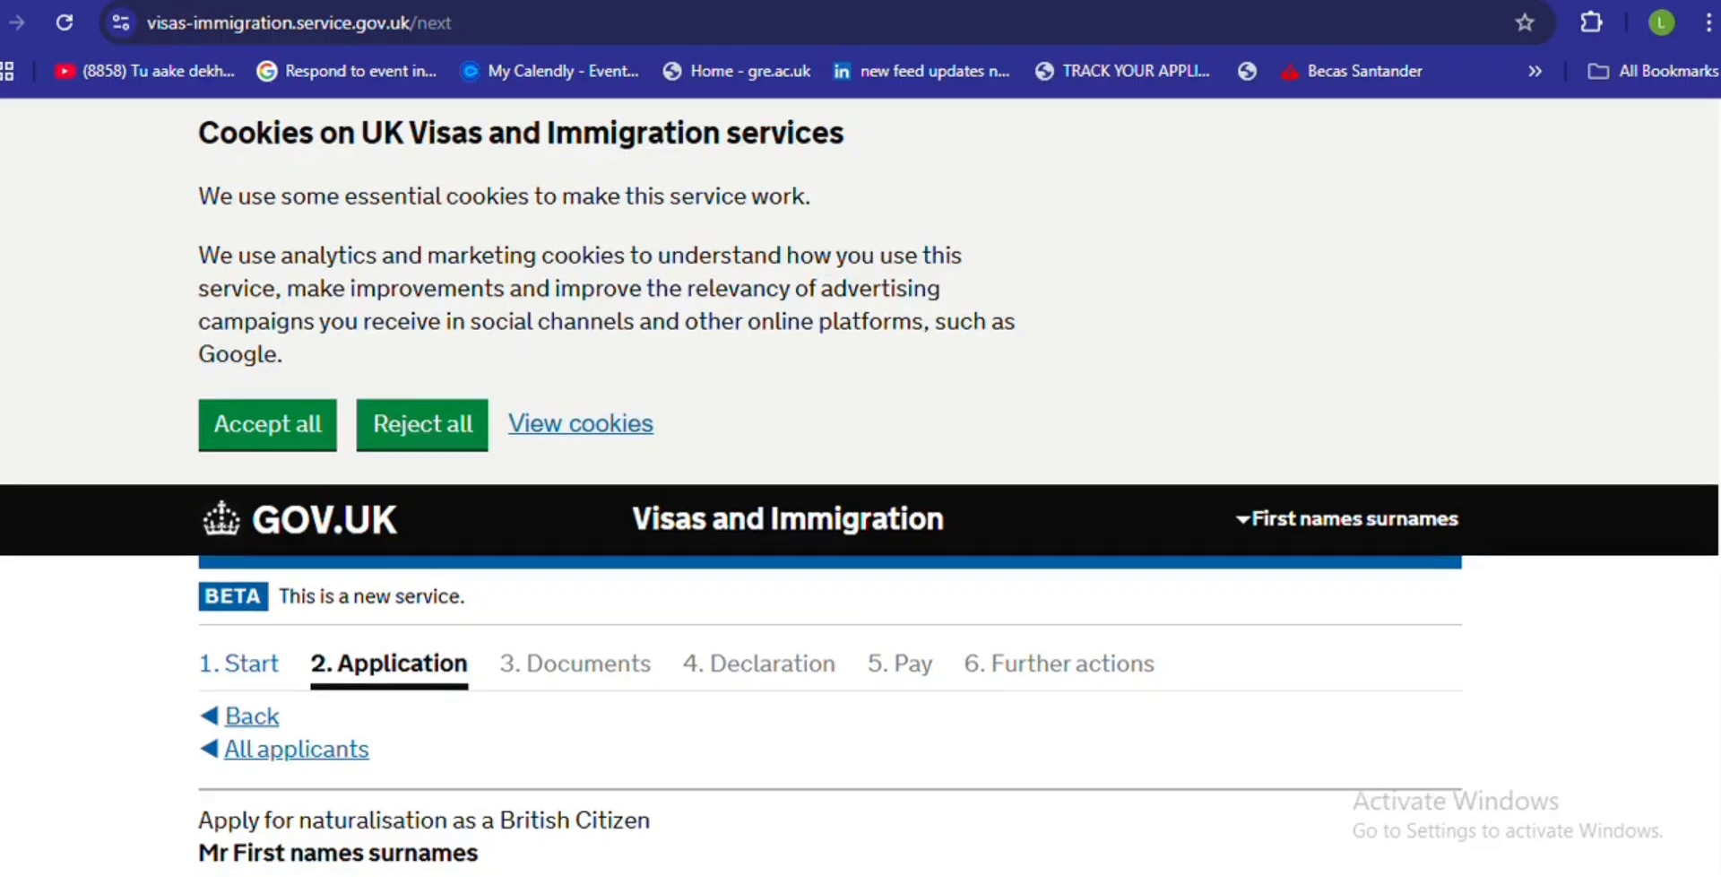
- Enter the country visited as 'country name' and the trip reason as 'reason'
scroll(860, 487, down, 7)
scroll(860, 487, down, 1)
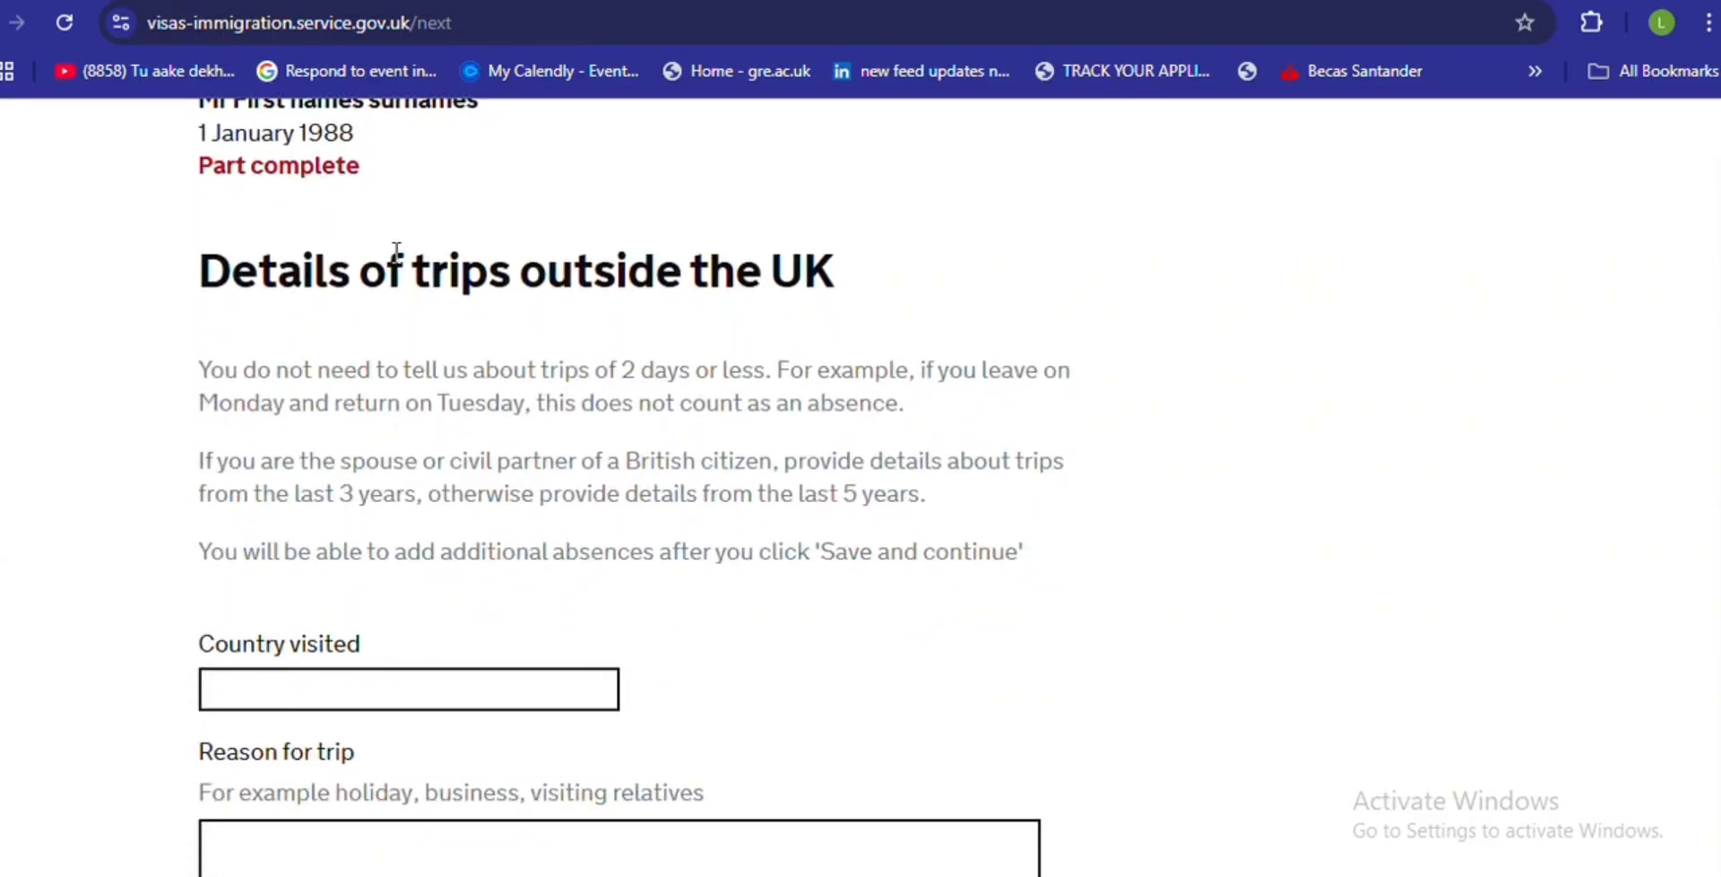
click(267, 680)
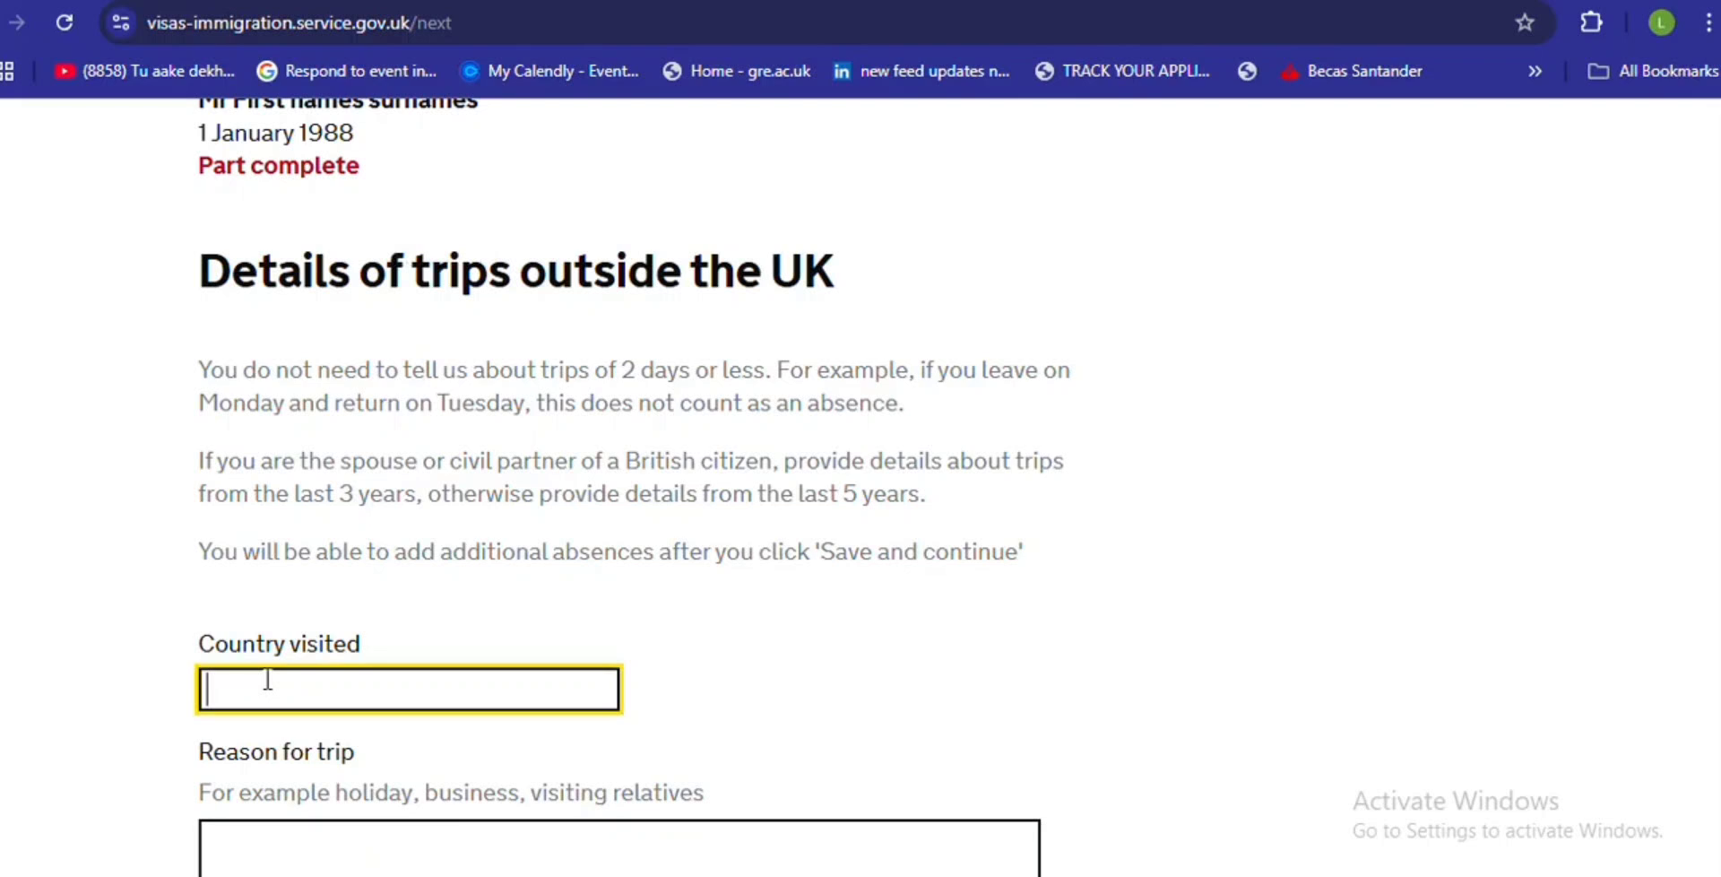
text(country name)
scroll(1707, 466, down, 3)
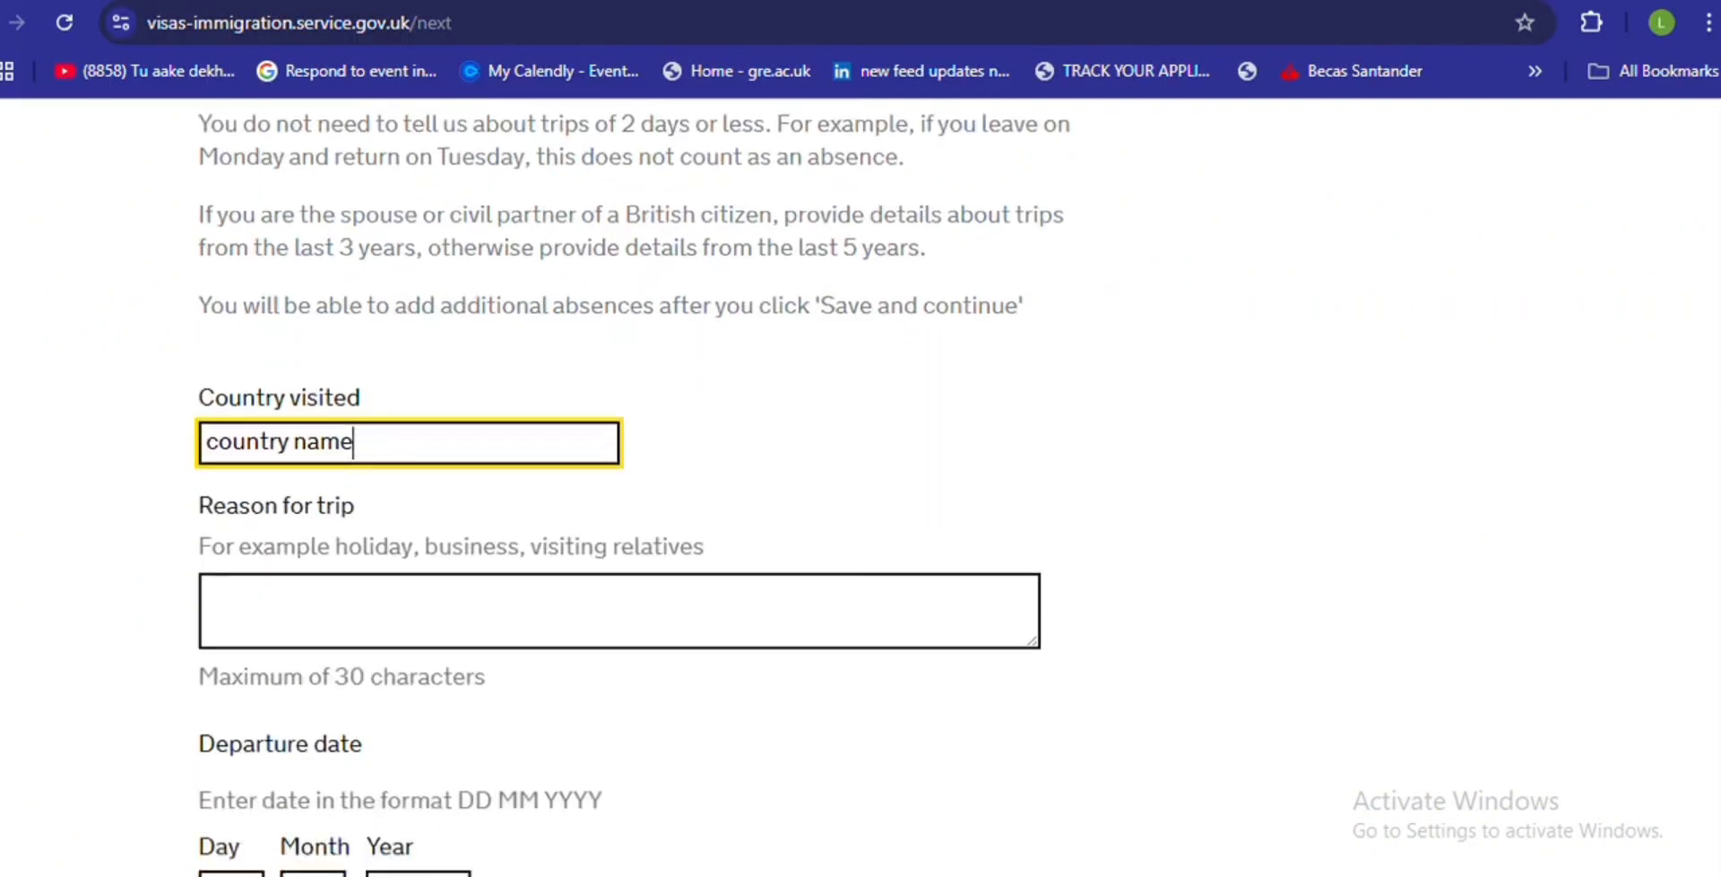
click(541, 611)
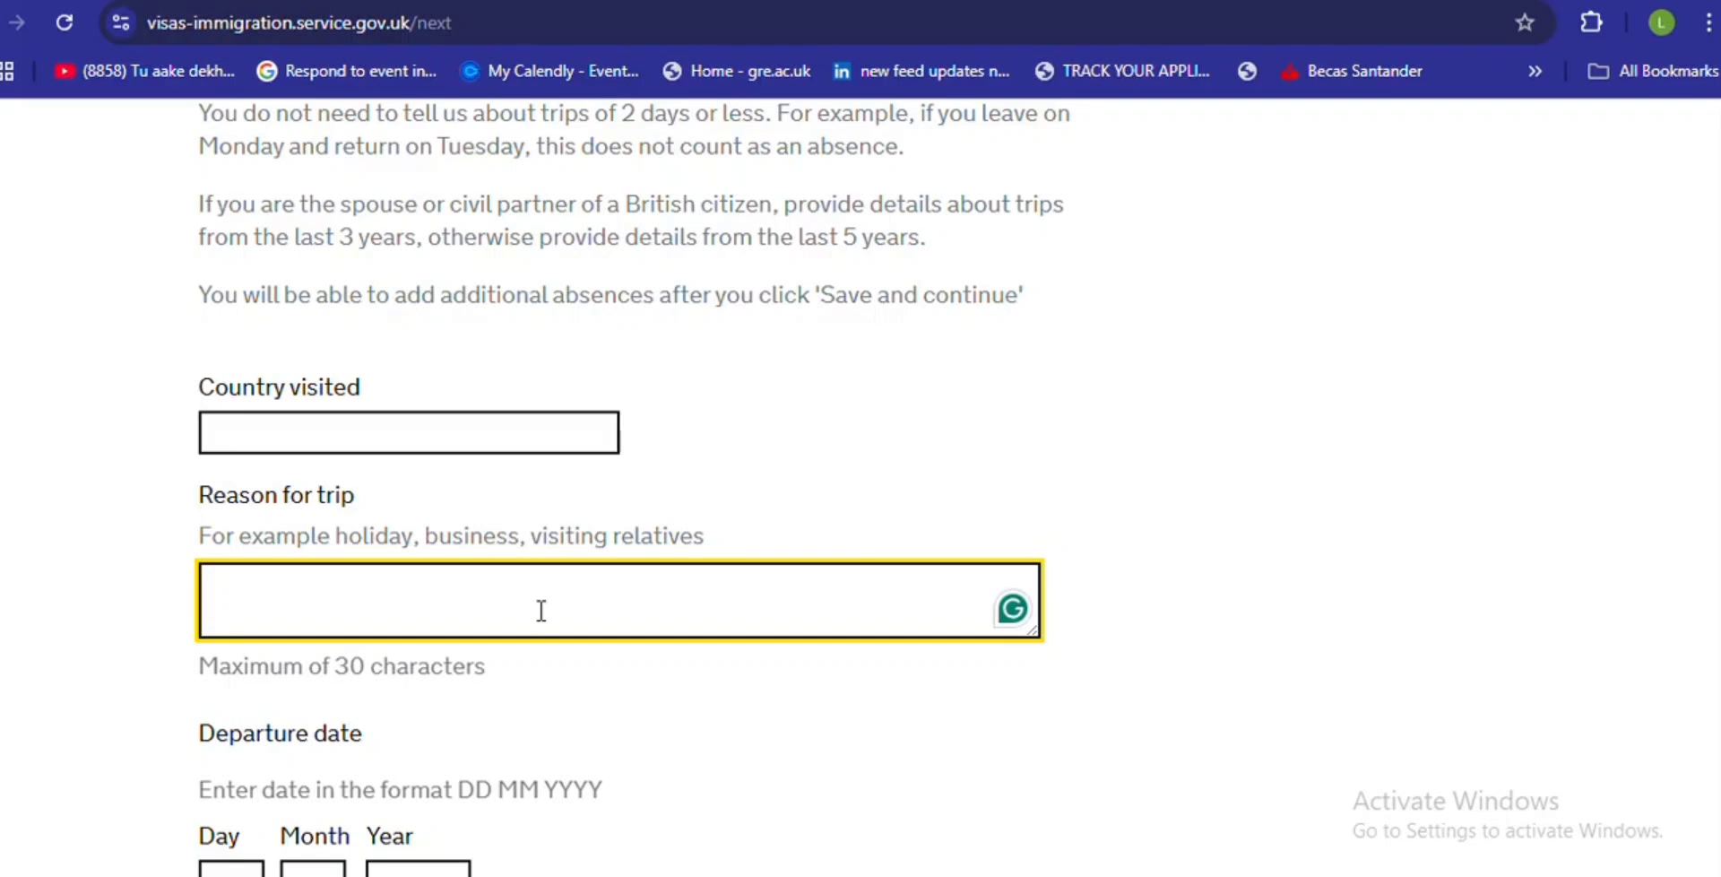
text(rr)
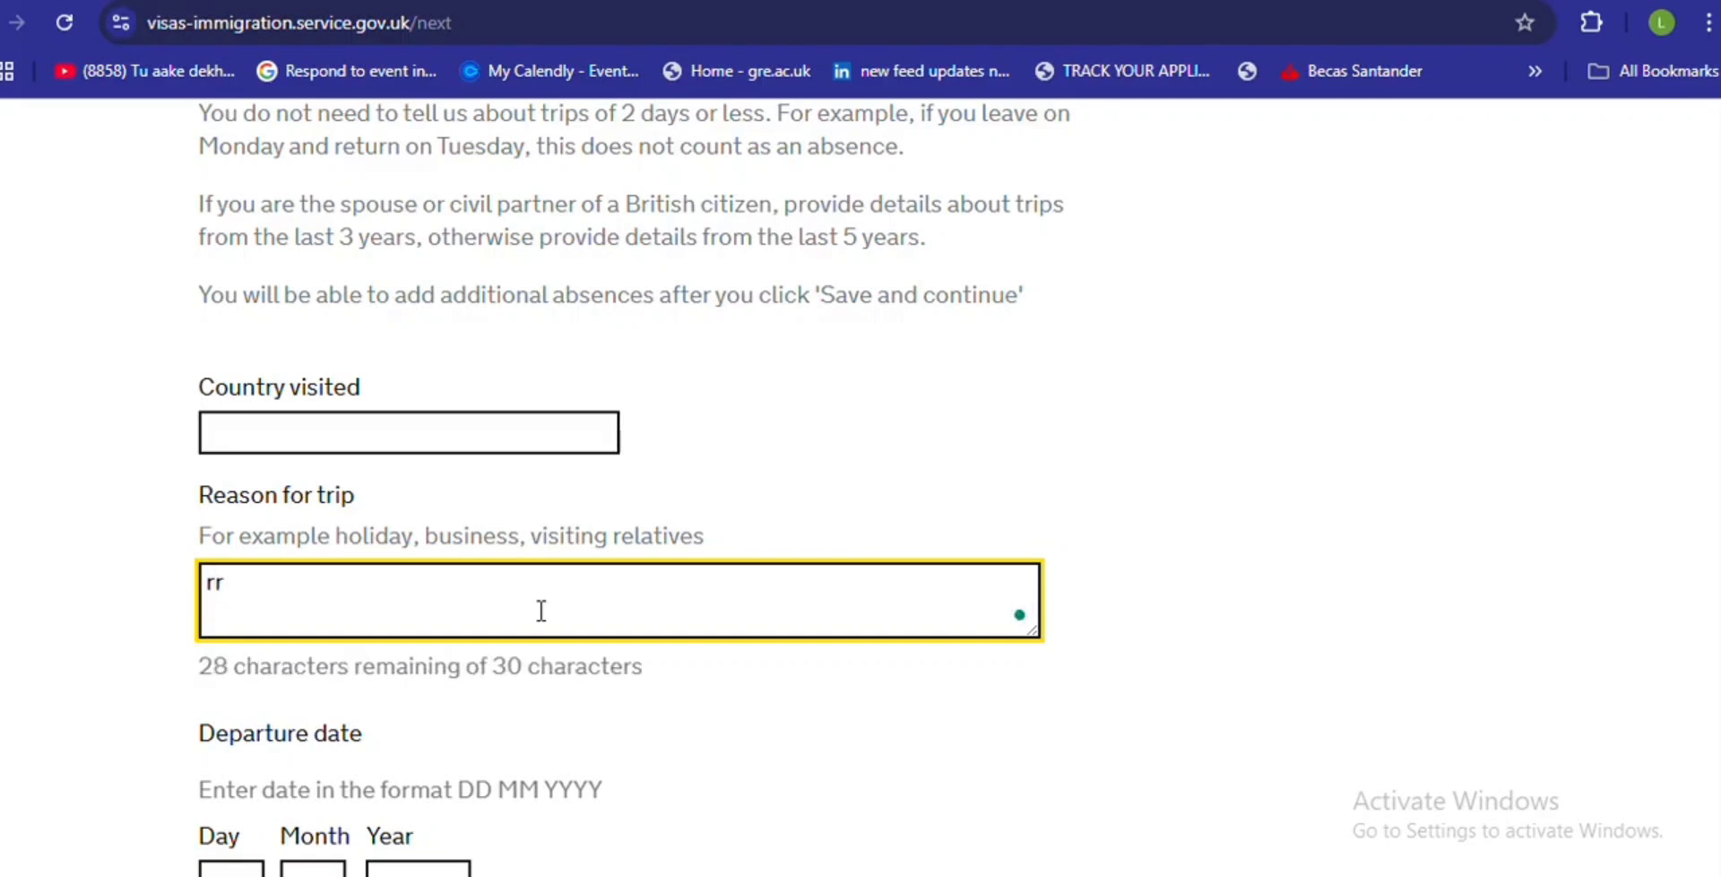
key(BackSpace)
text(eason)
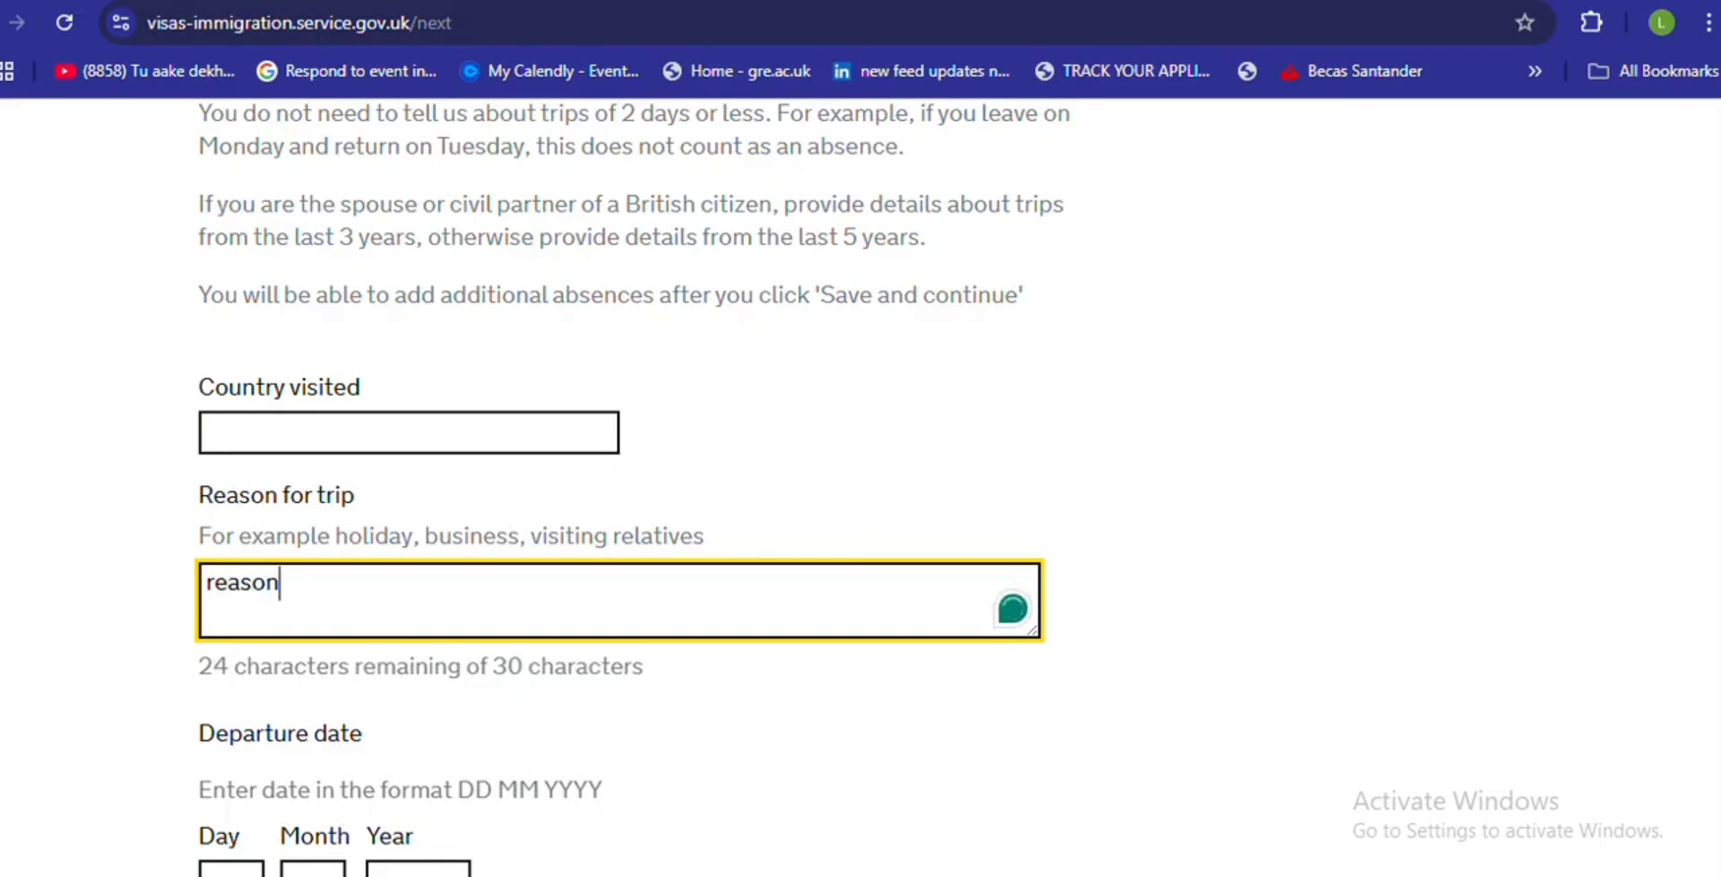
- Enter the trip departure date as 00/00/0000
scroll(199, 587, down, 3)
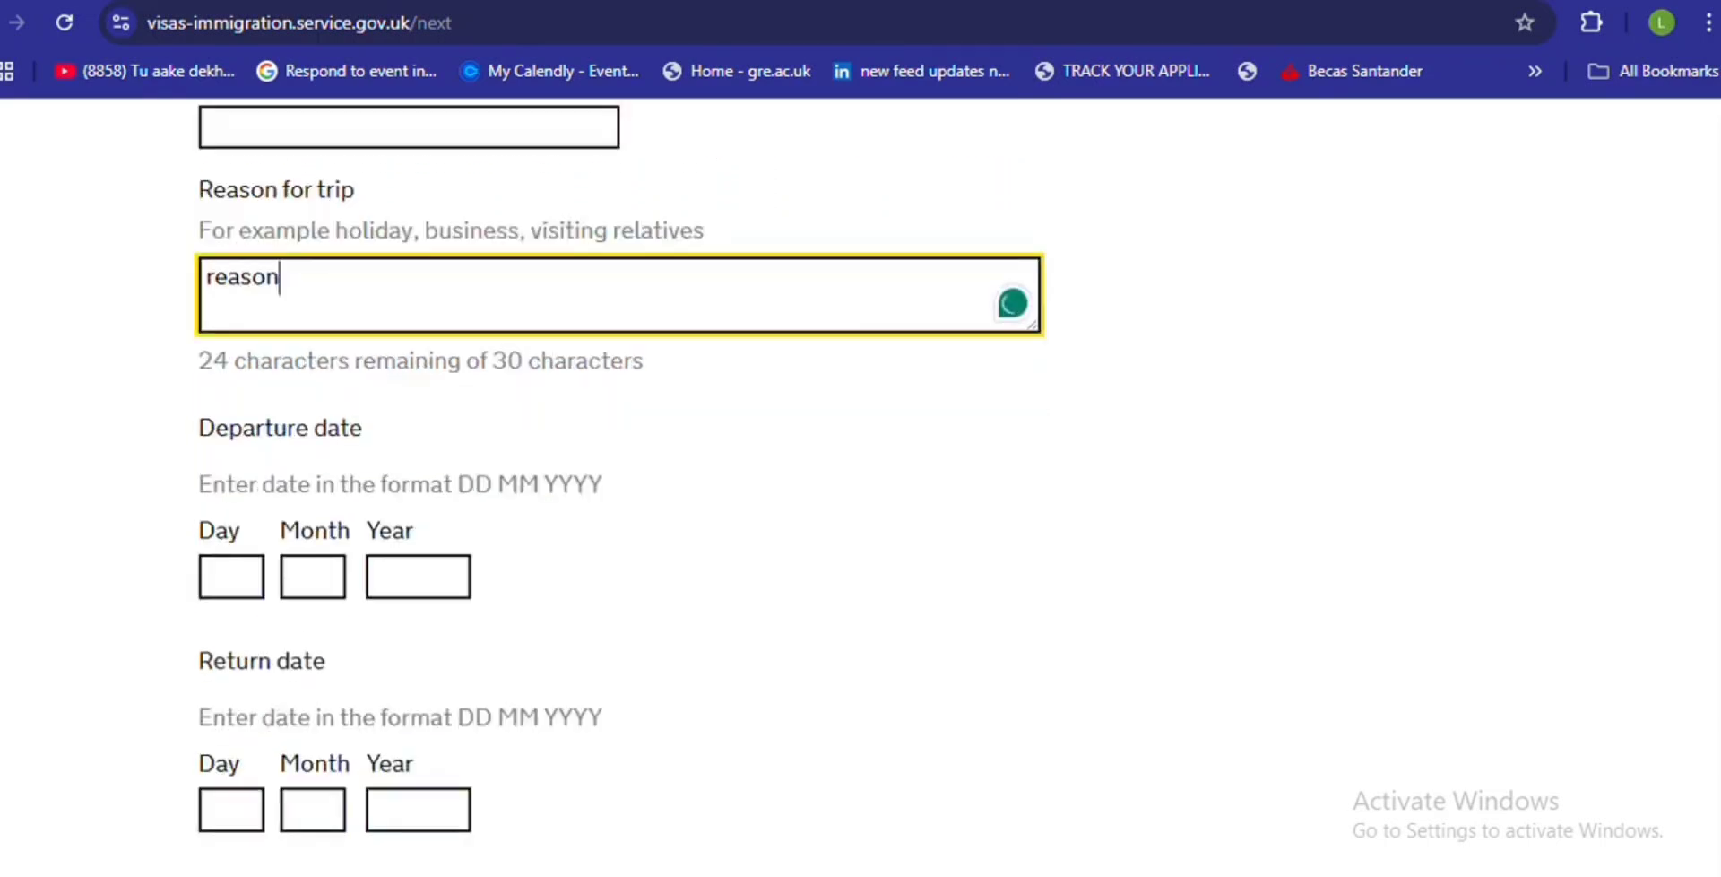
click(219, 588)
text(00)
click(288, 576)
text(00)
click(377, 579)
text(0000)
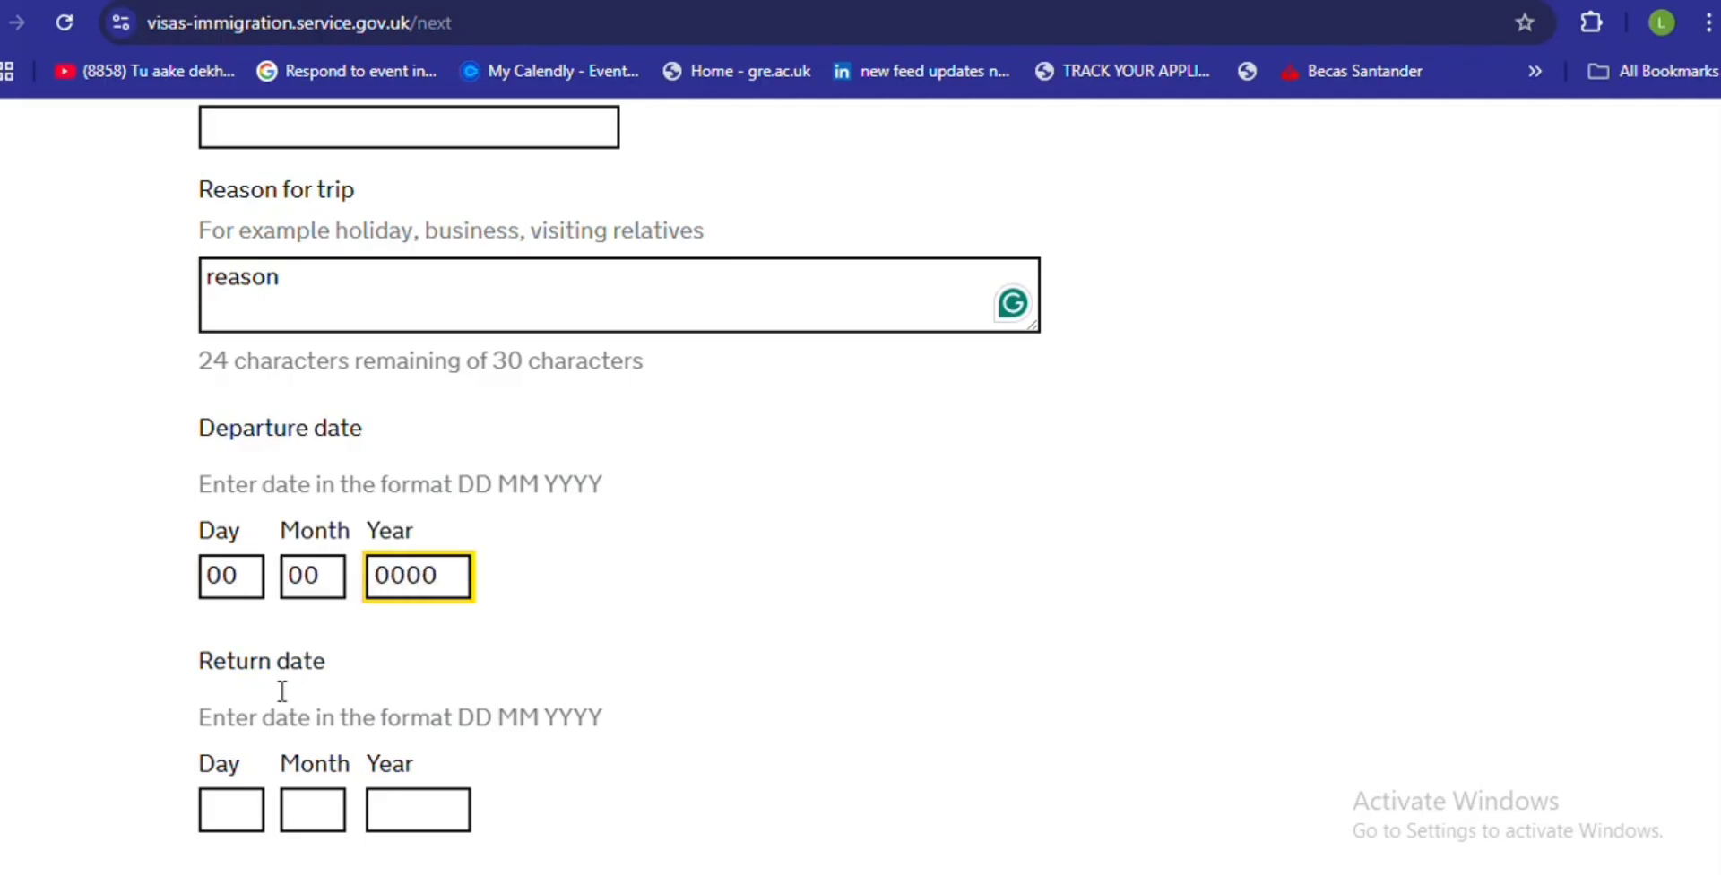
- Enter the return date 00/00/0000 and submit the trip details
click(224, 811)
text(00)
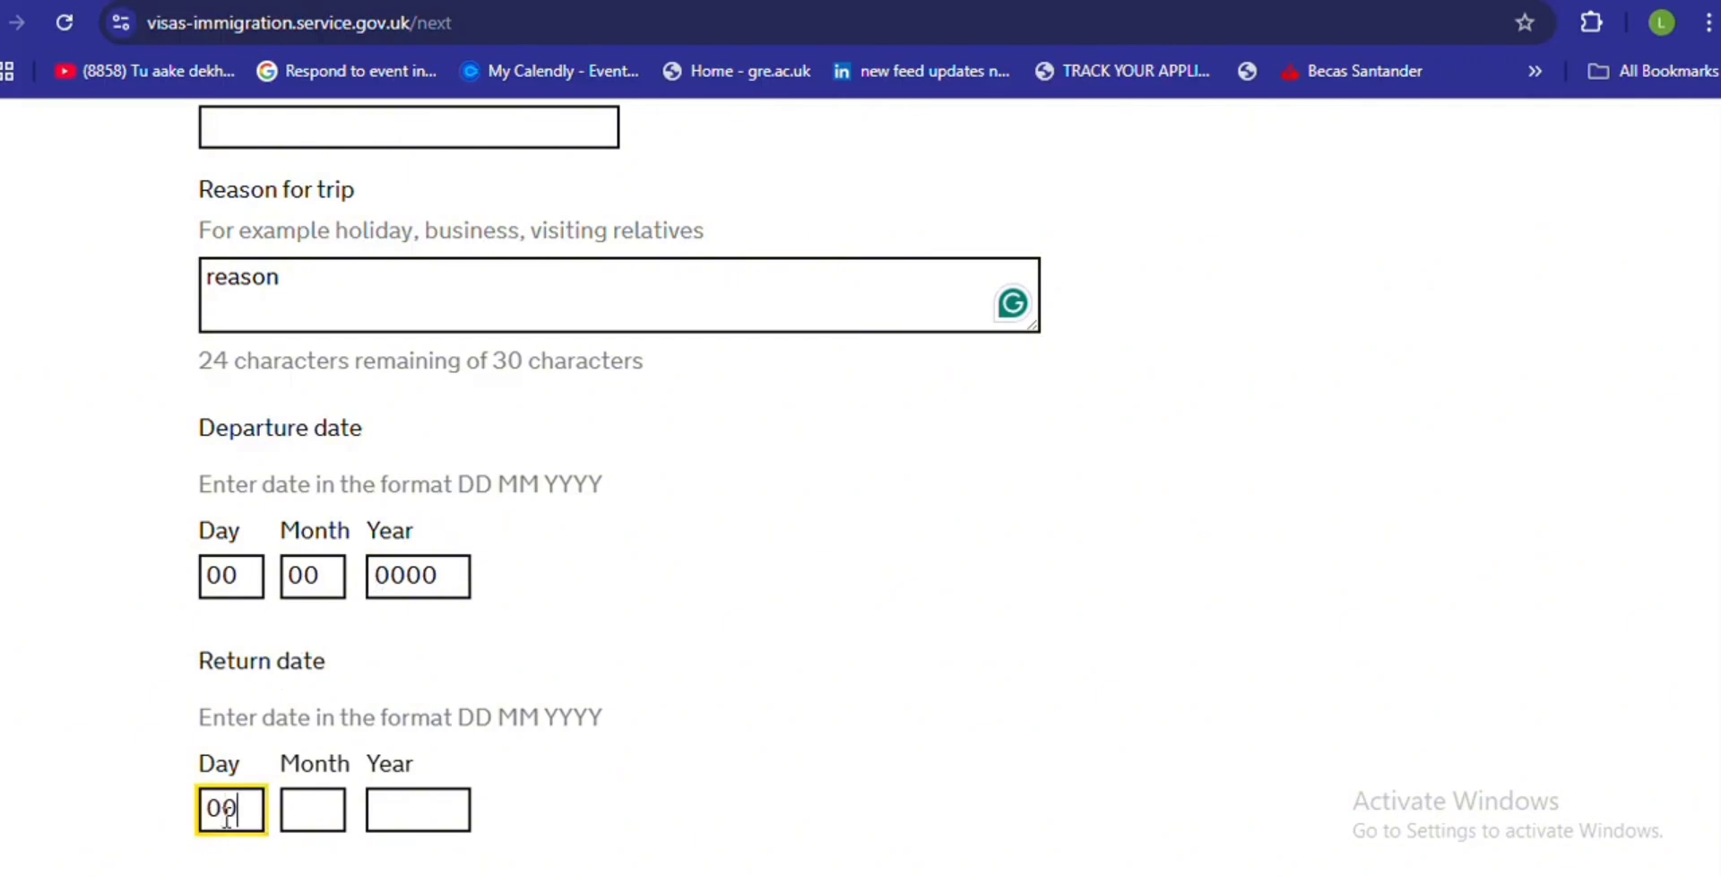
click(320, 804)
text(00)
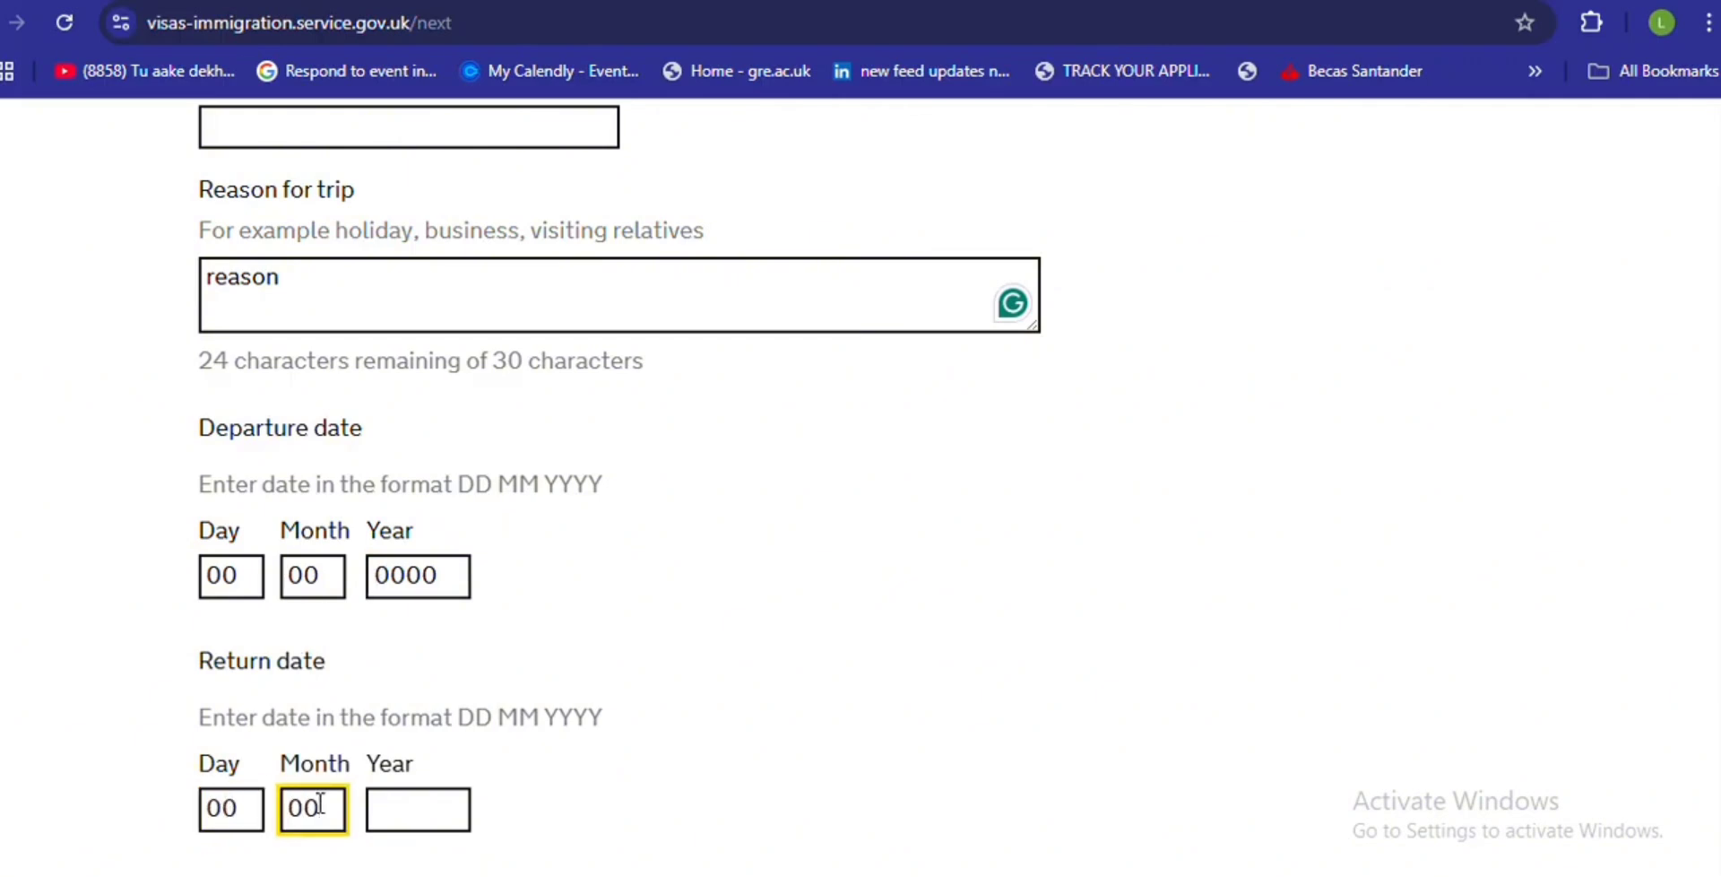
click(412, 798)
text(0000)
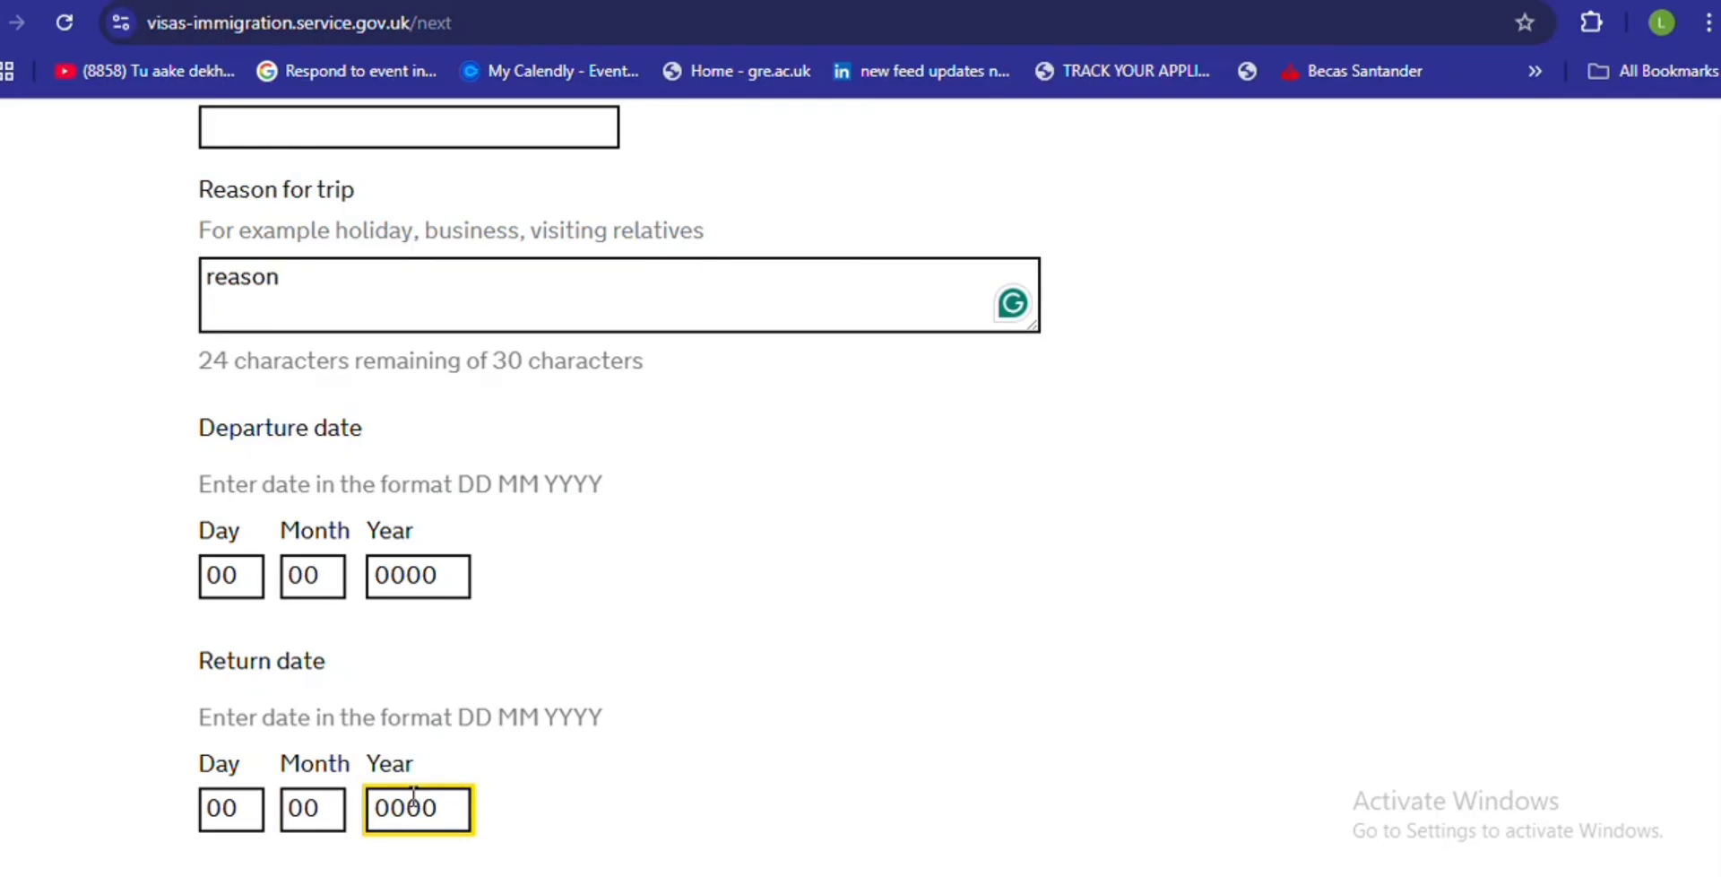
scroll(1317, 531, down, 5)
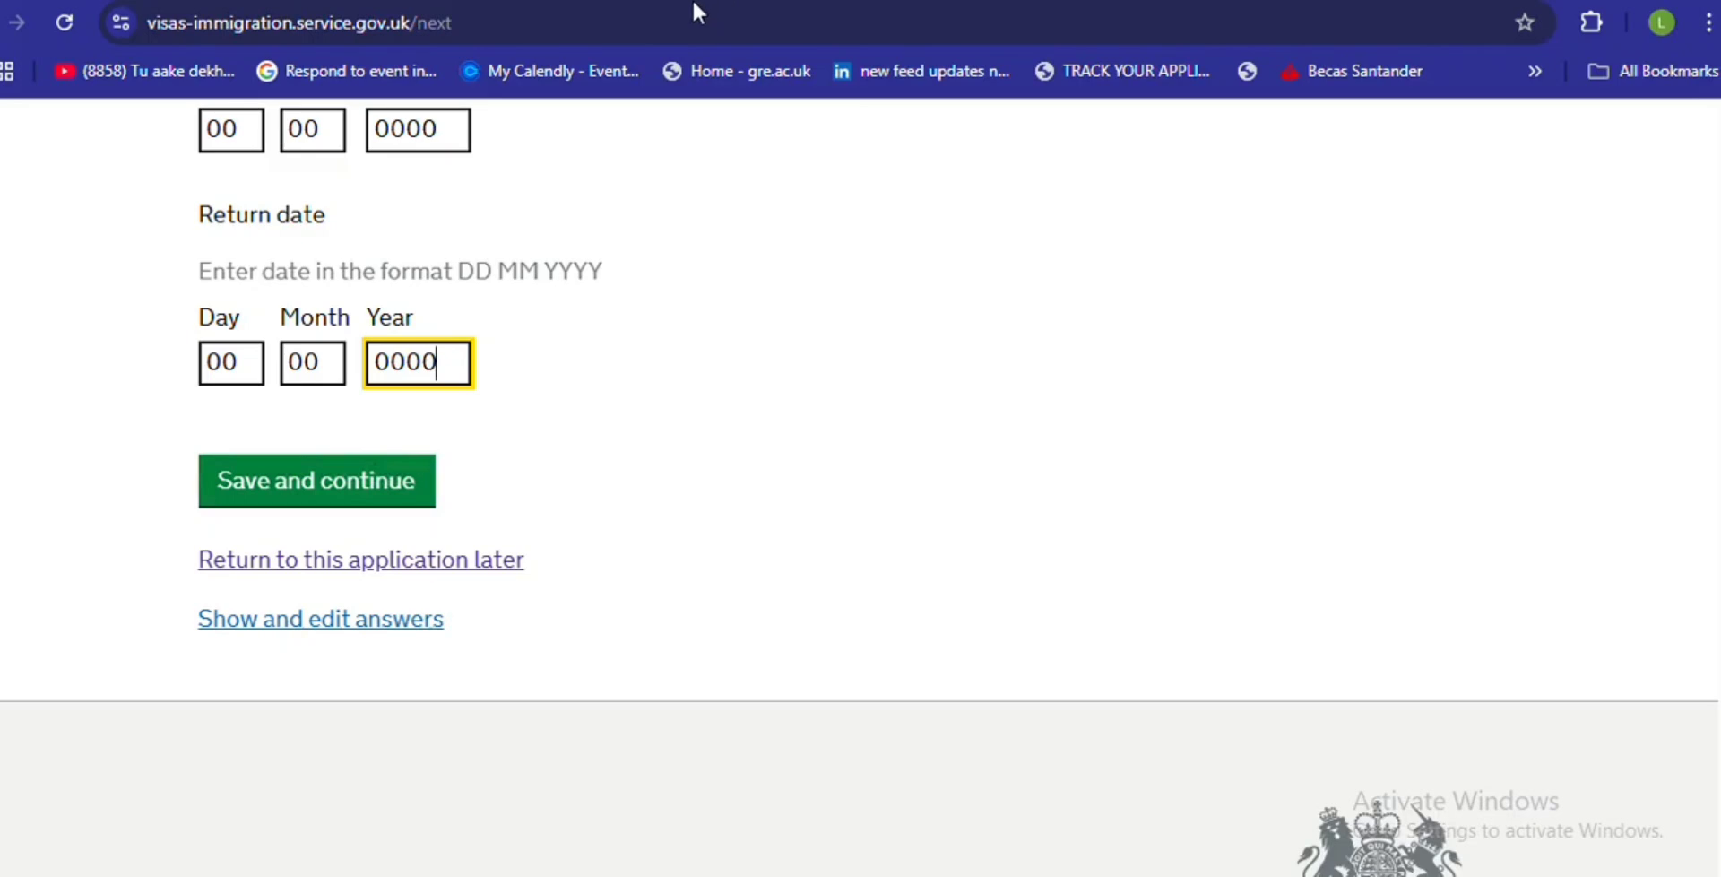
key(Return)
- Answer No to adding more trips and save
scroll(861, 489, down, 8)
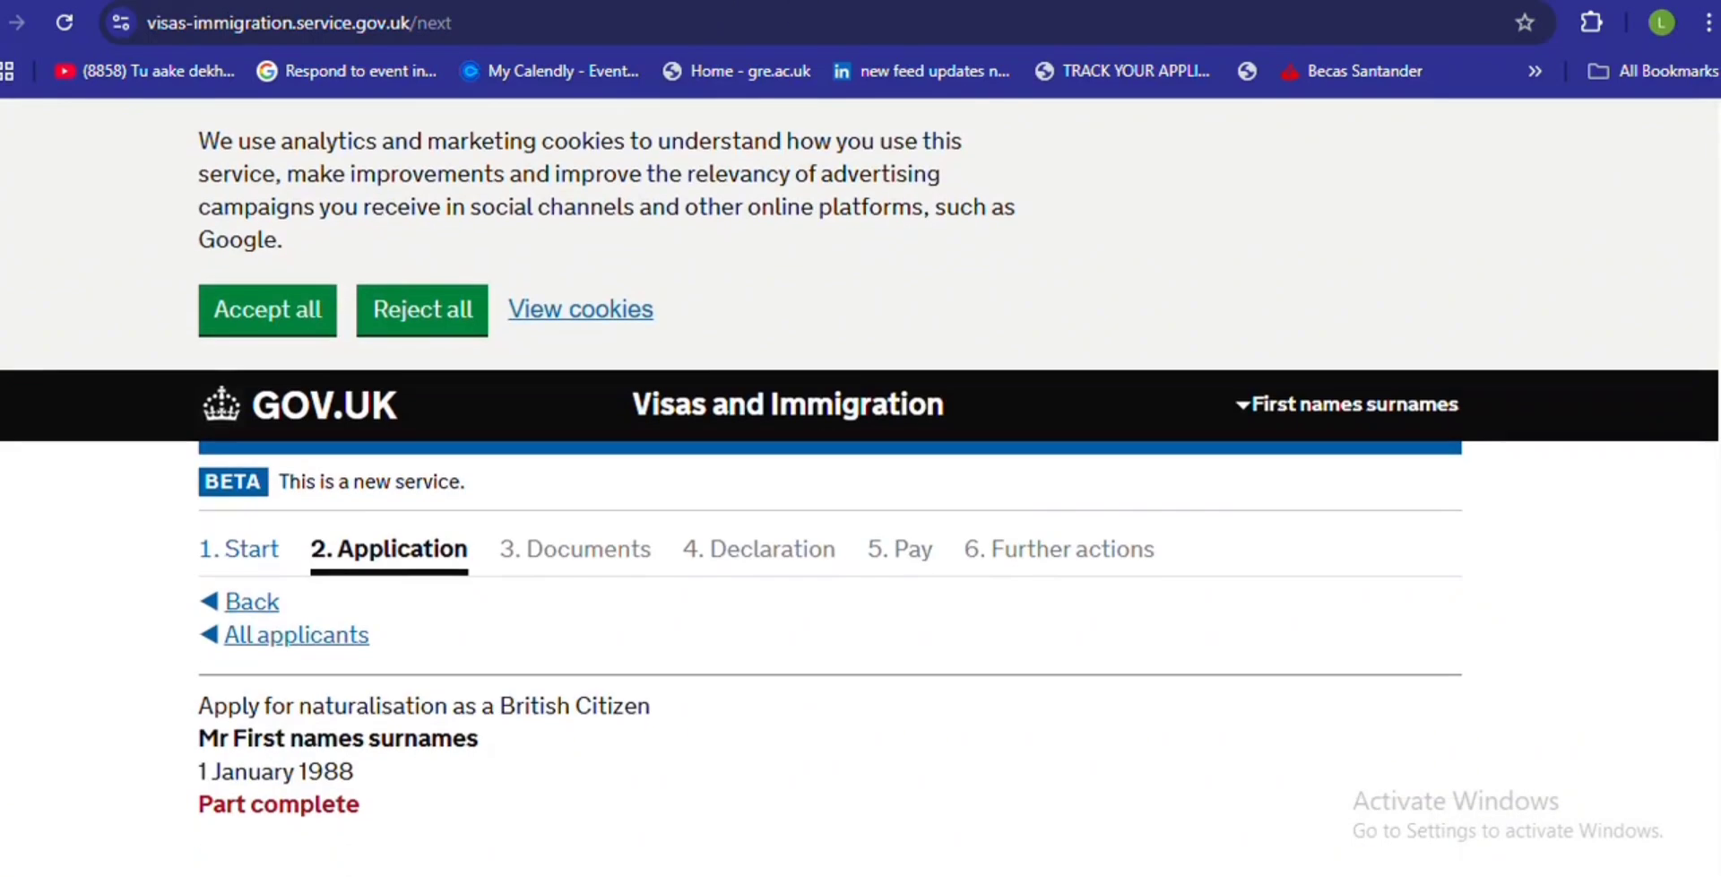
scroll(861, 489, down, 1)
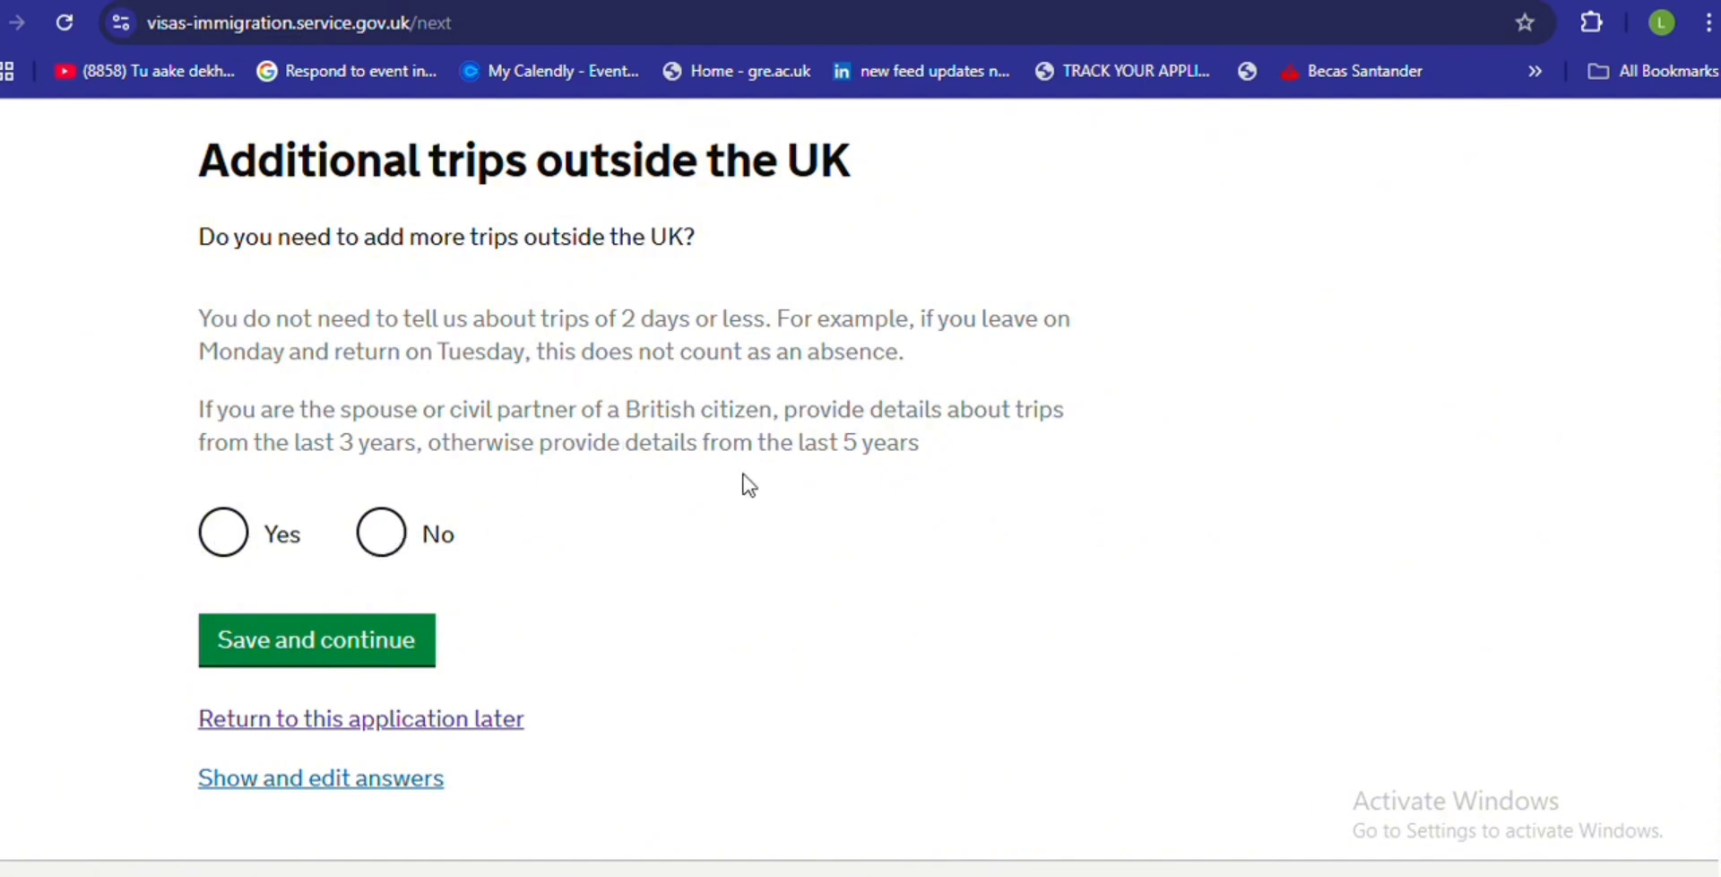
click(383, 556)
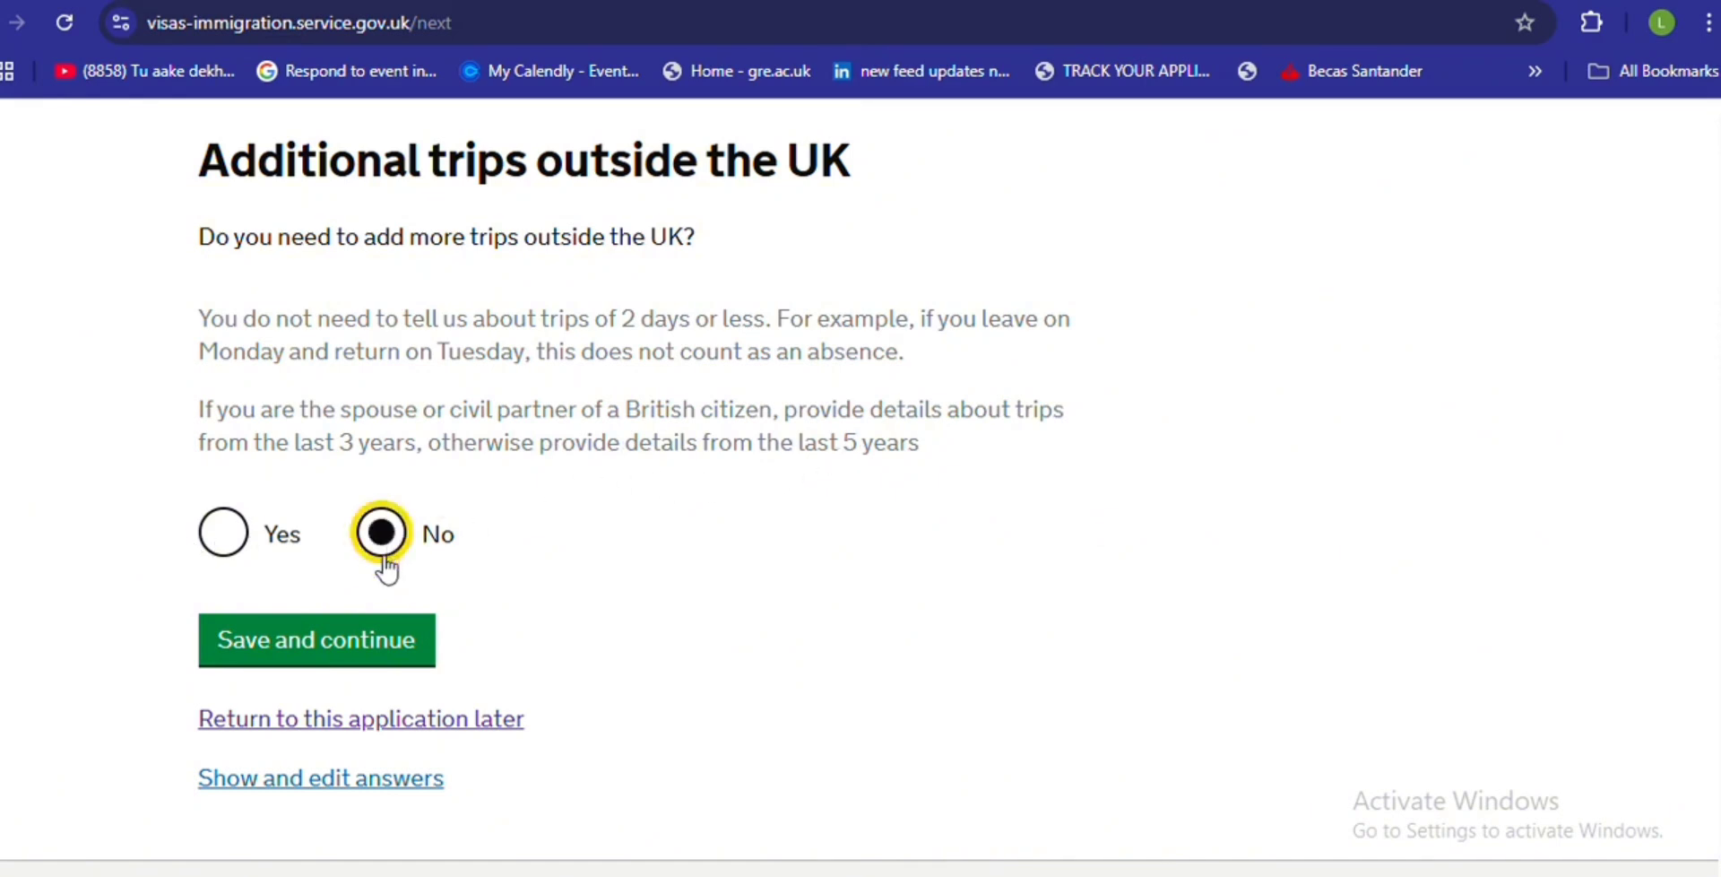
click(365, 649)
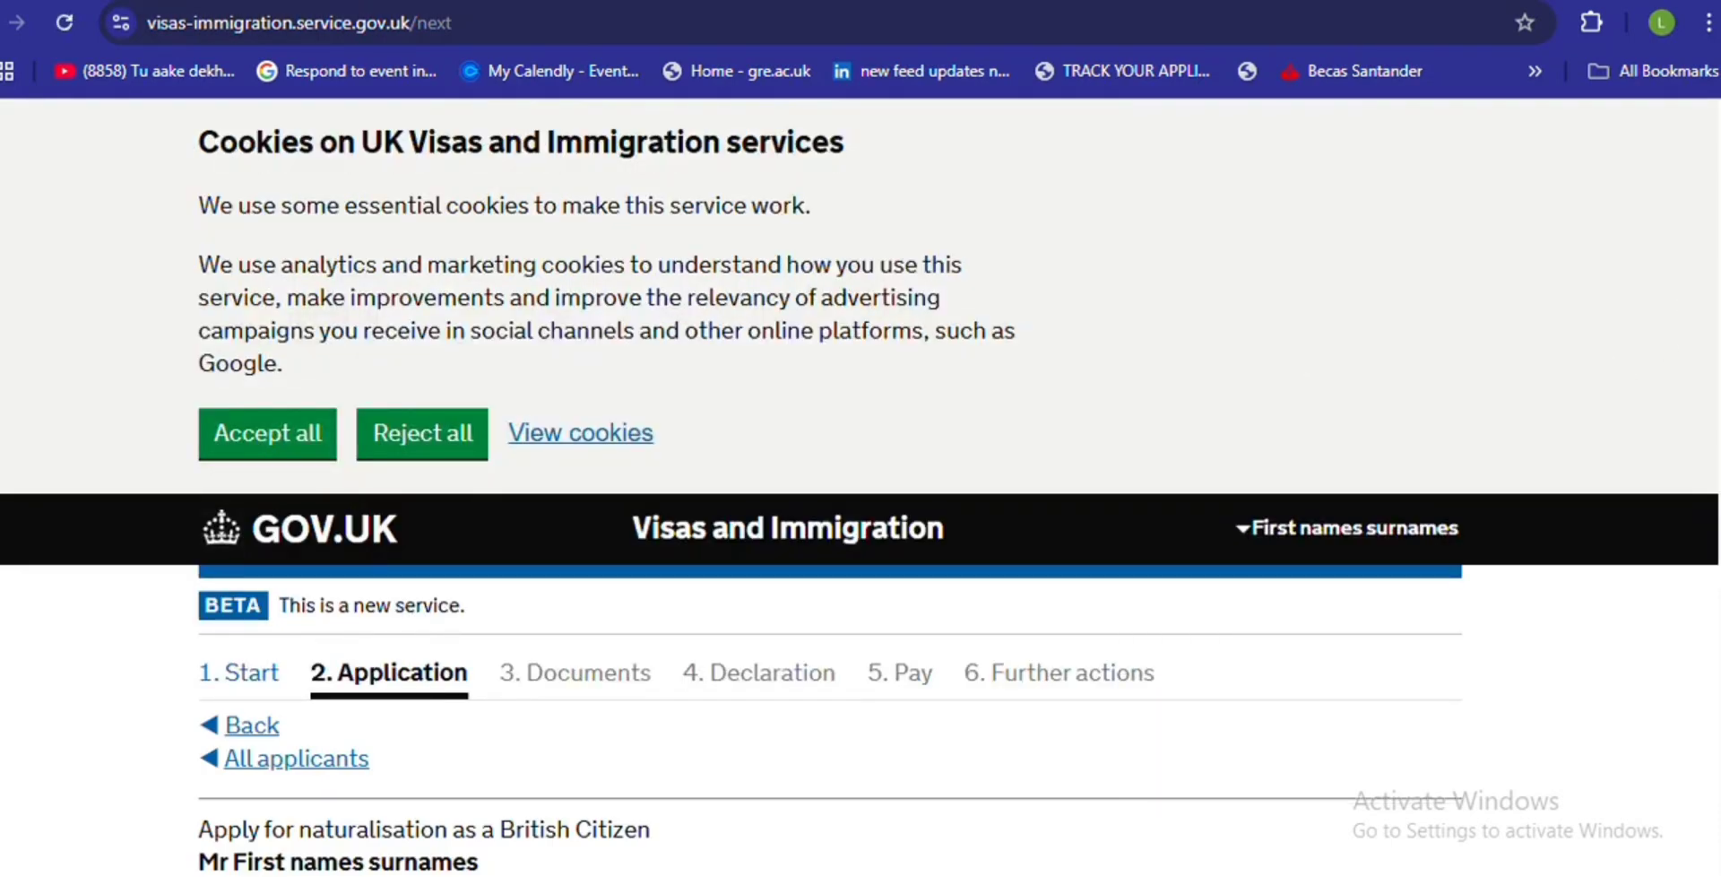
- Answer Yes to making the UK your main home and save
scroll(861, 484, down, 7)
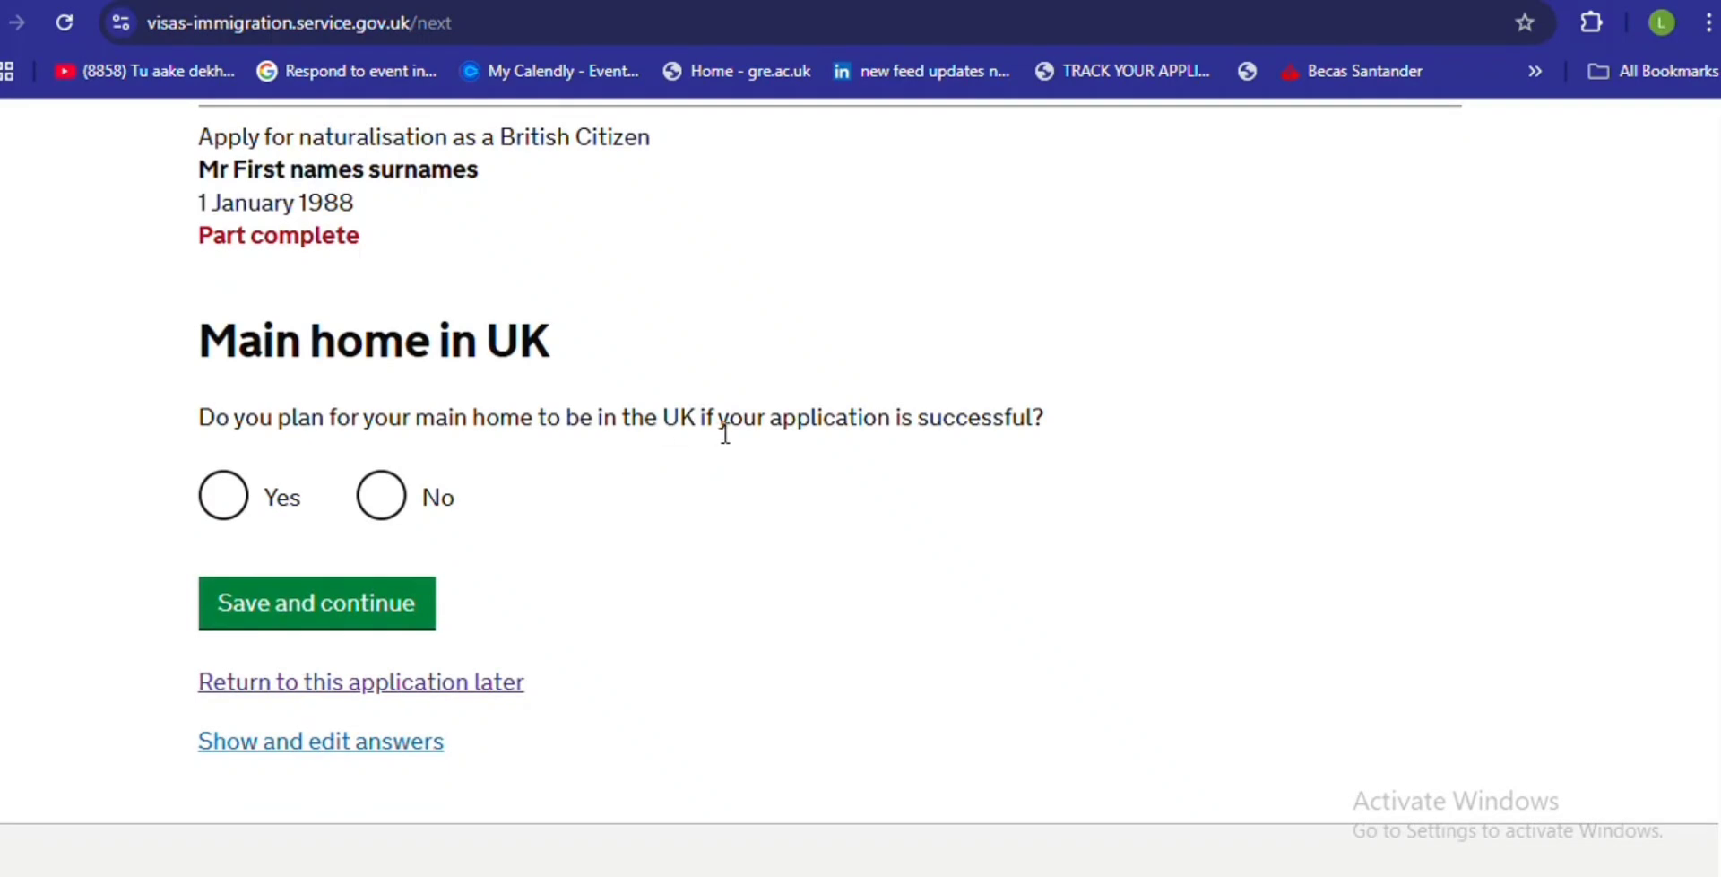
click(235, 491)
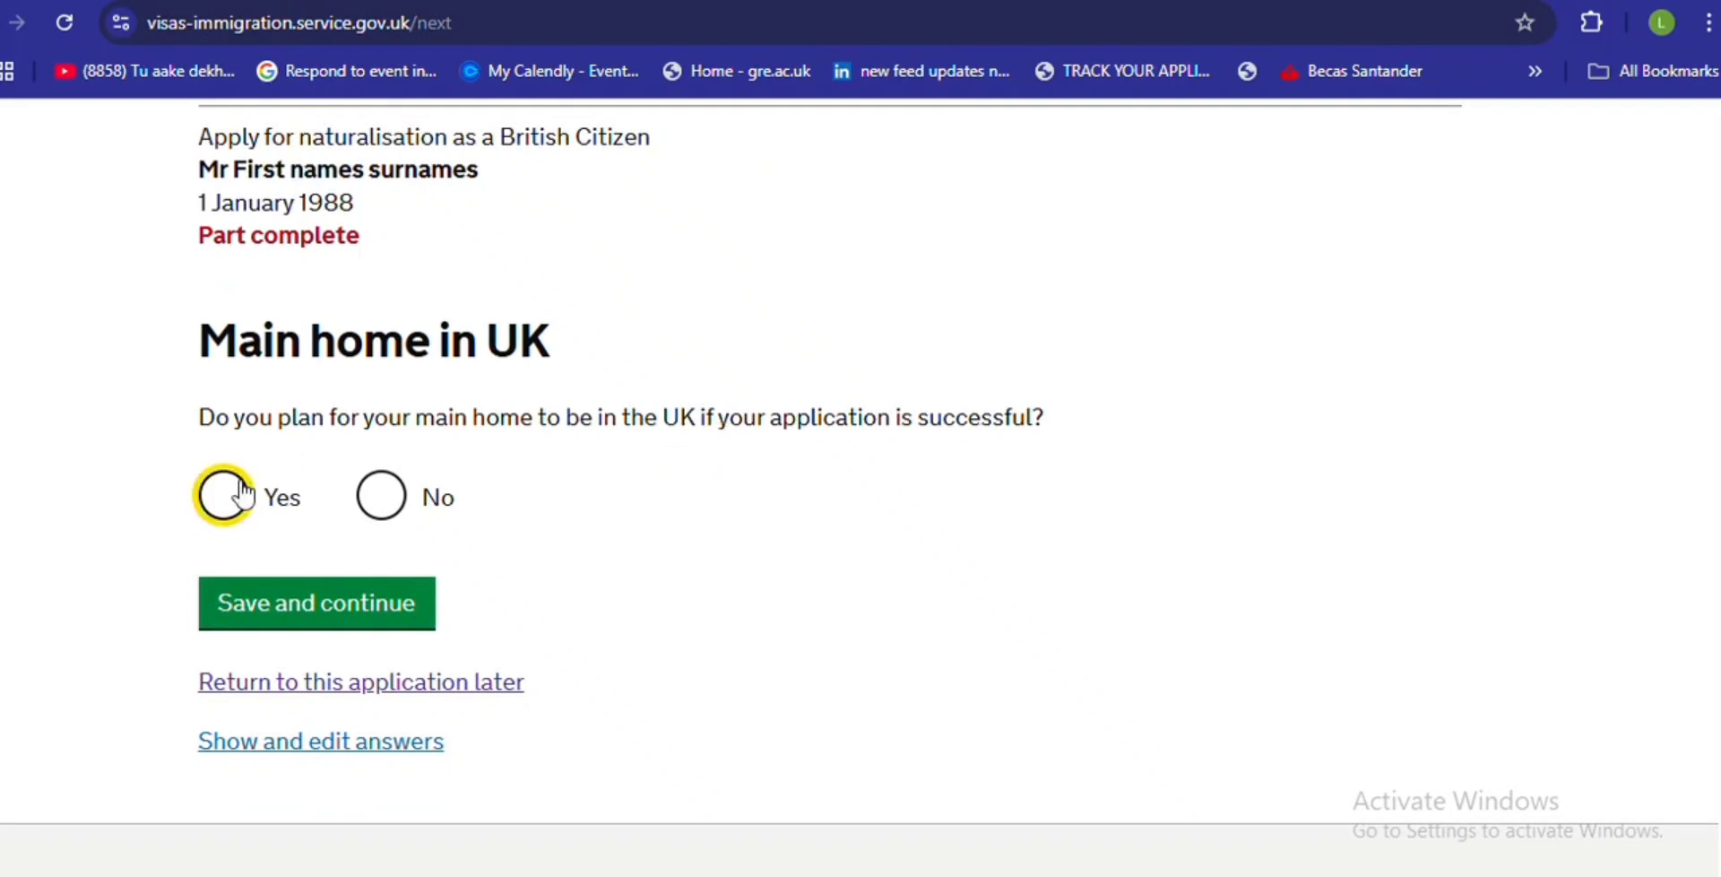
click(370, 602)
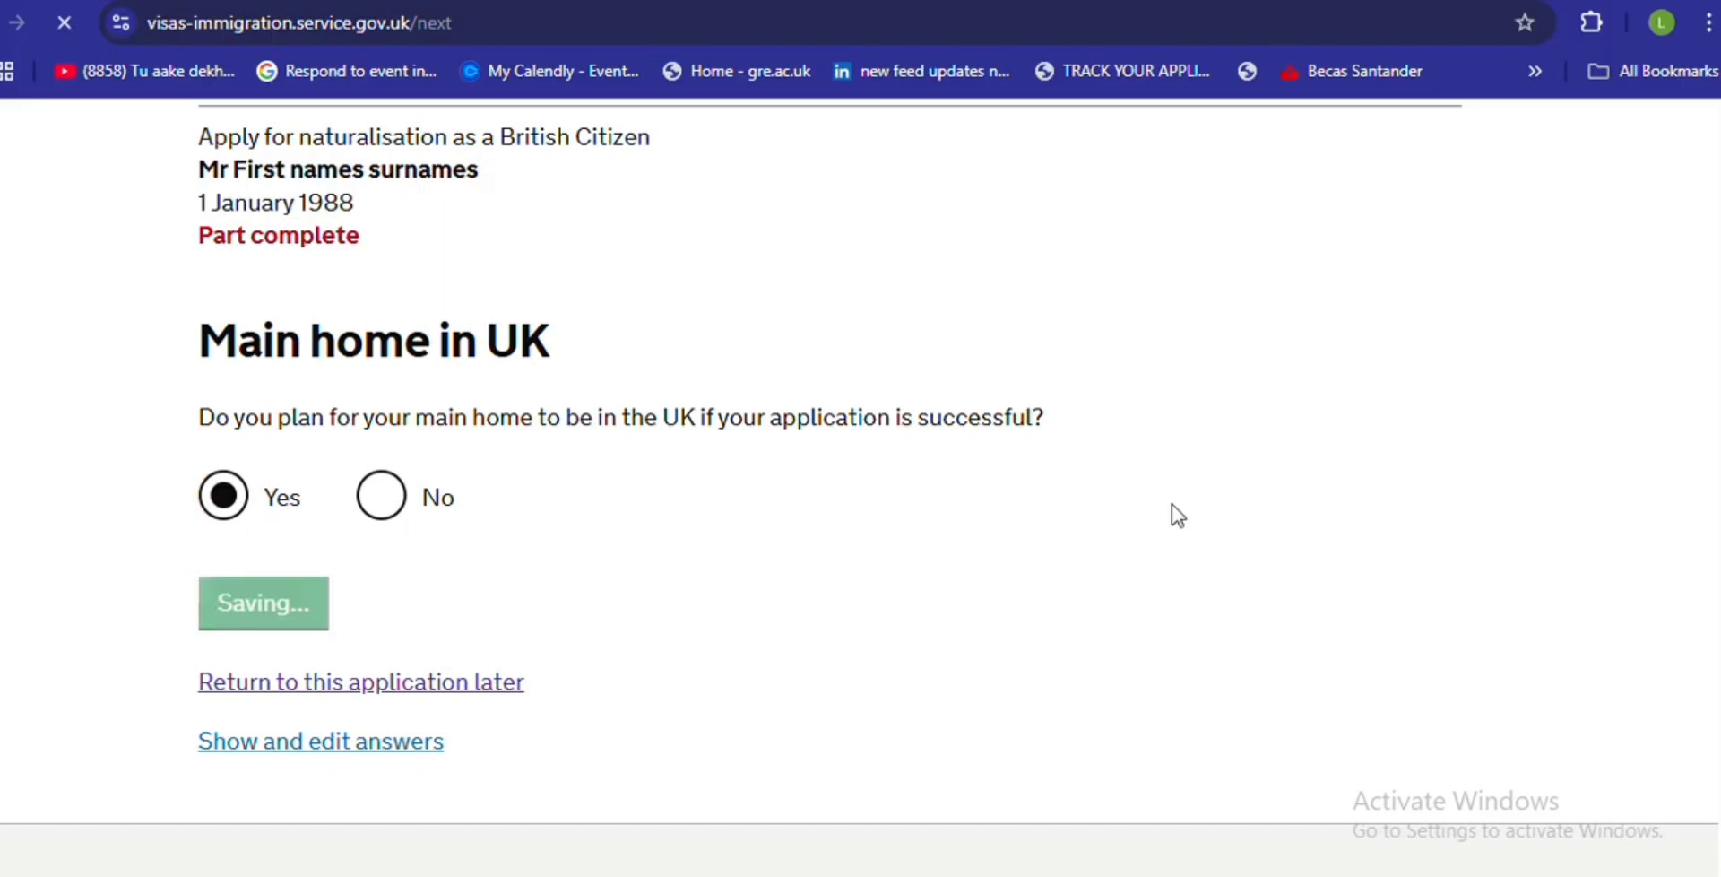
scroll(830, 489, down, 8)
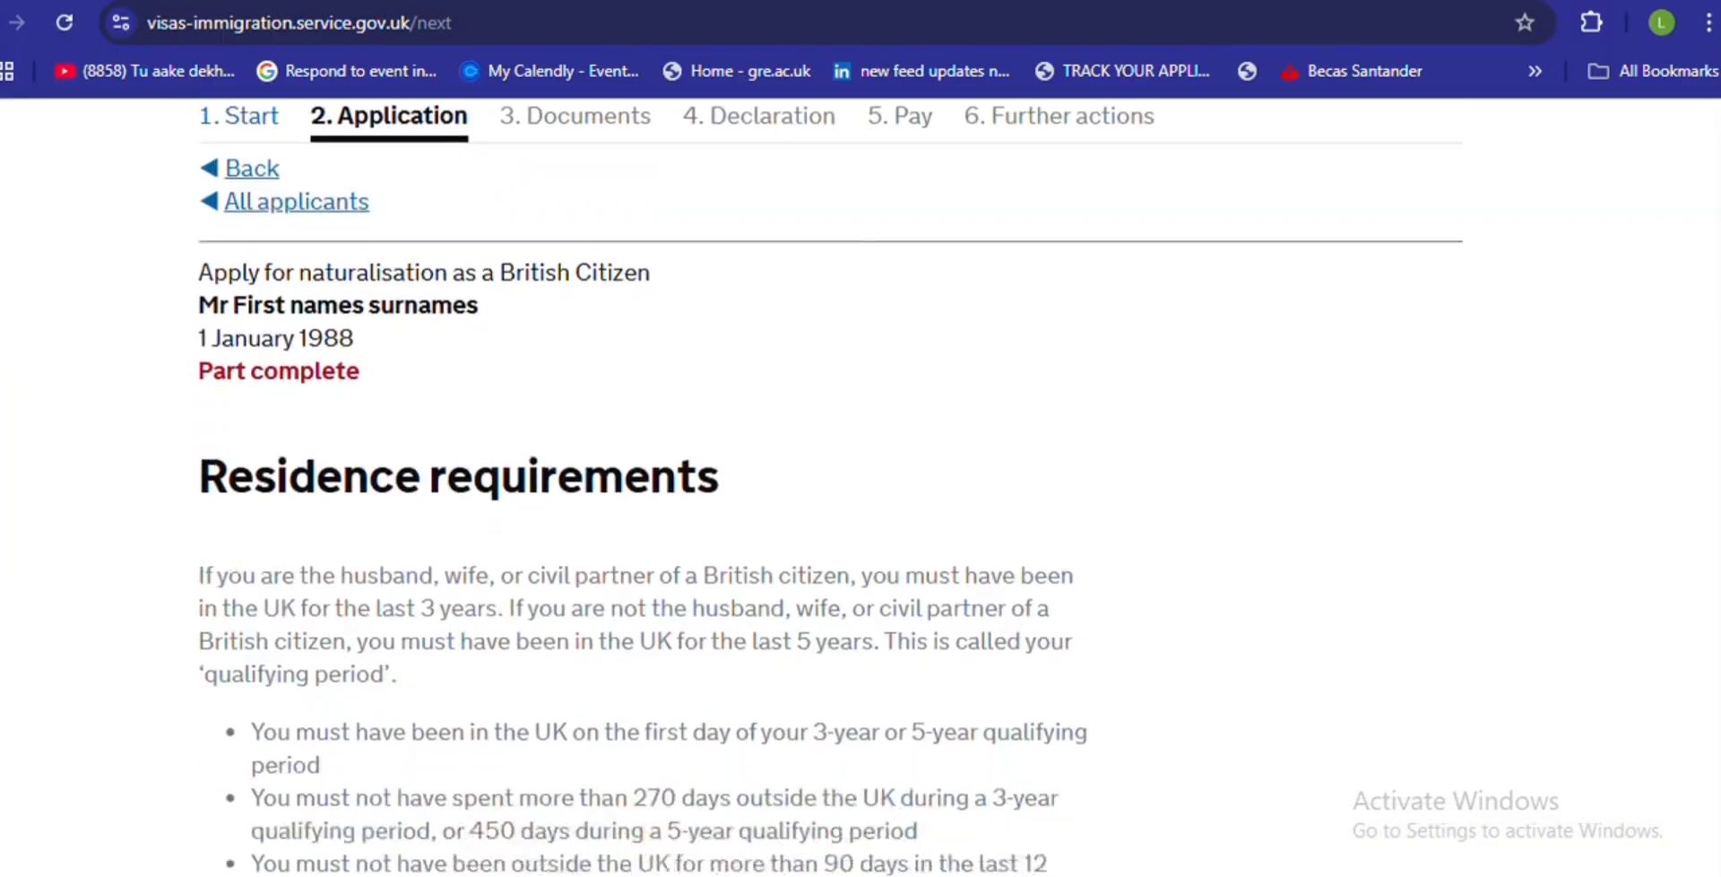
- Answer Yes to meeting the residence requirements and save
scroll(829, 489, down, 2)
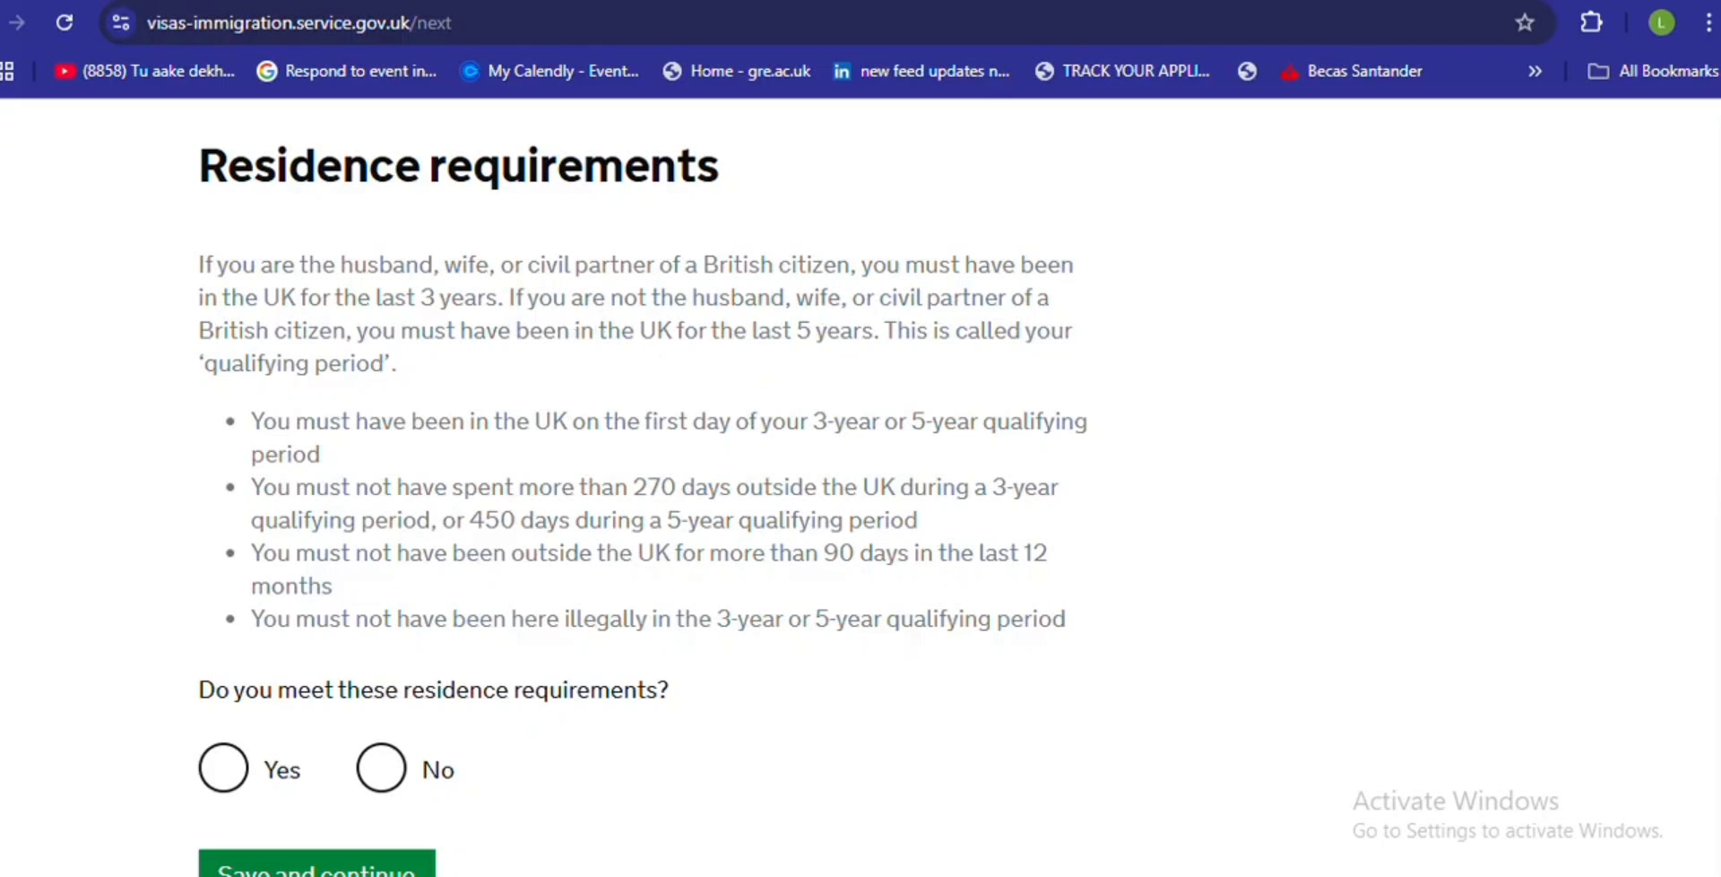
scroll(1686, 555, down, 2)
click(235, 581)
click(319, 687)
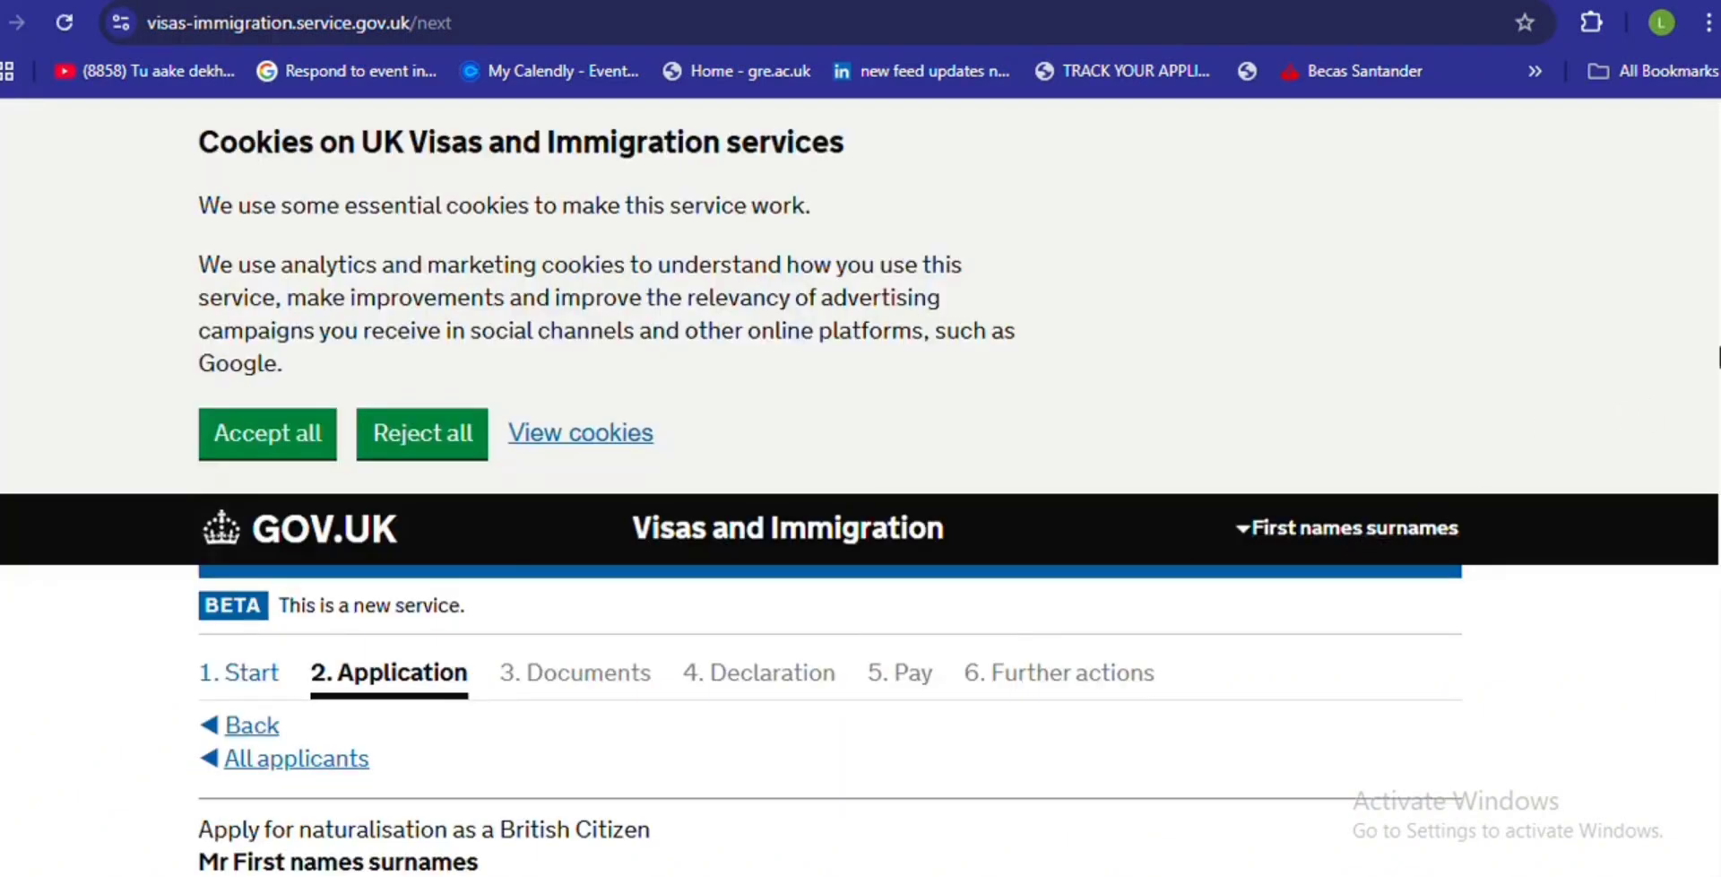
- Answer No to both special circumstances questions and save
scroll(1398, 547, down, 6)
scroll(829, 486, down, 2)
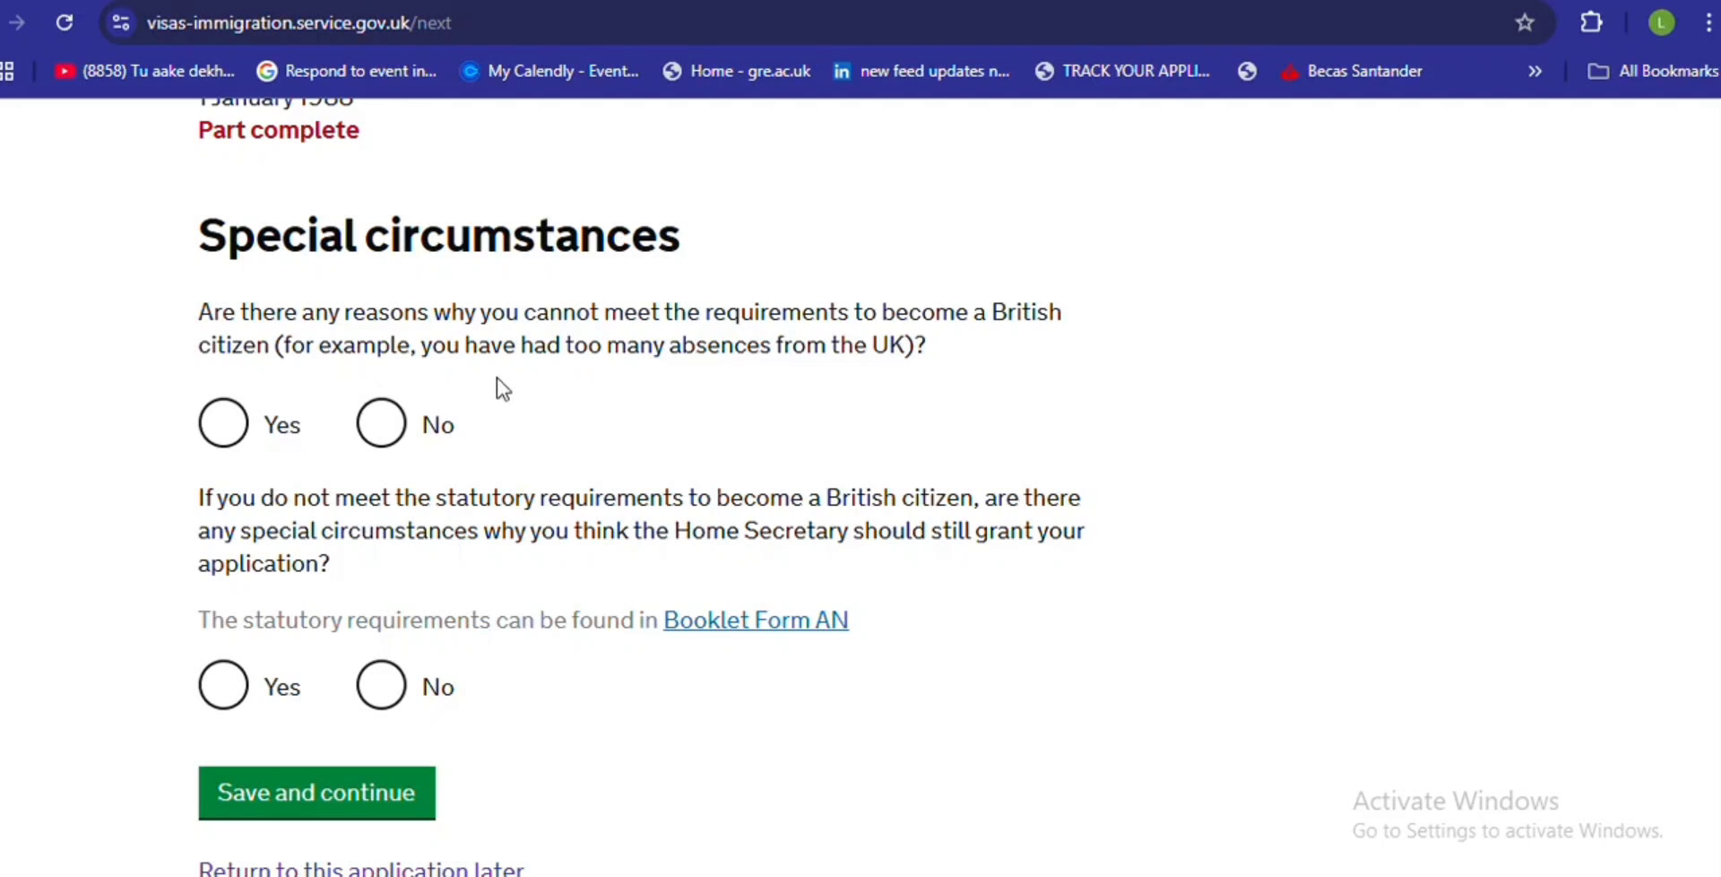
click(382, 428)
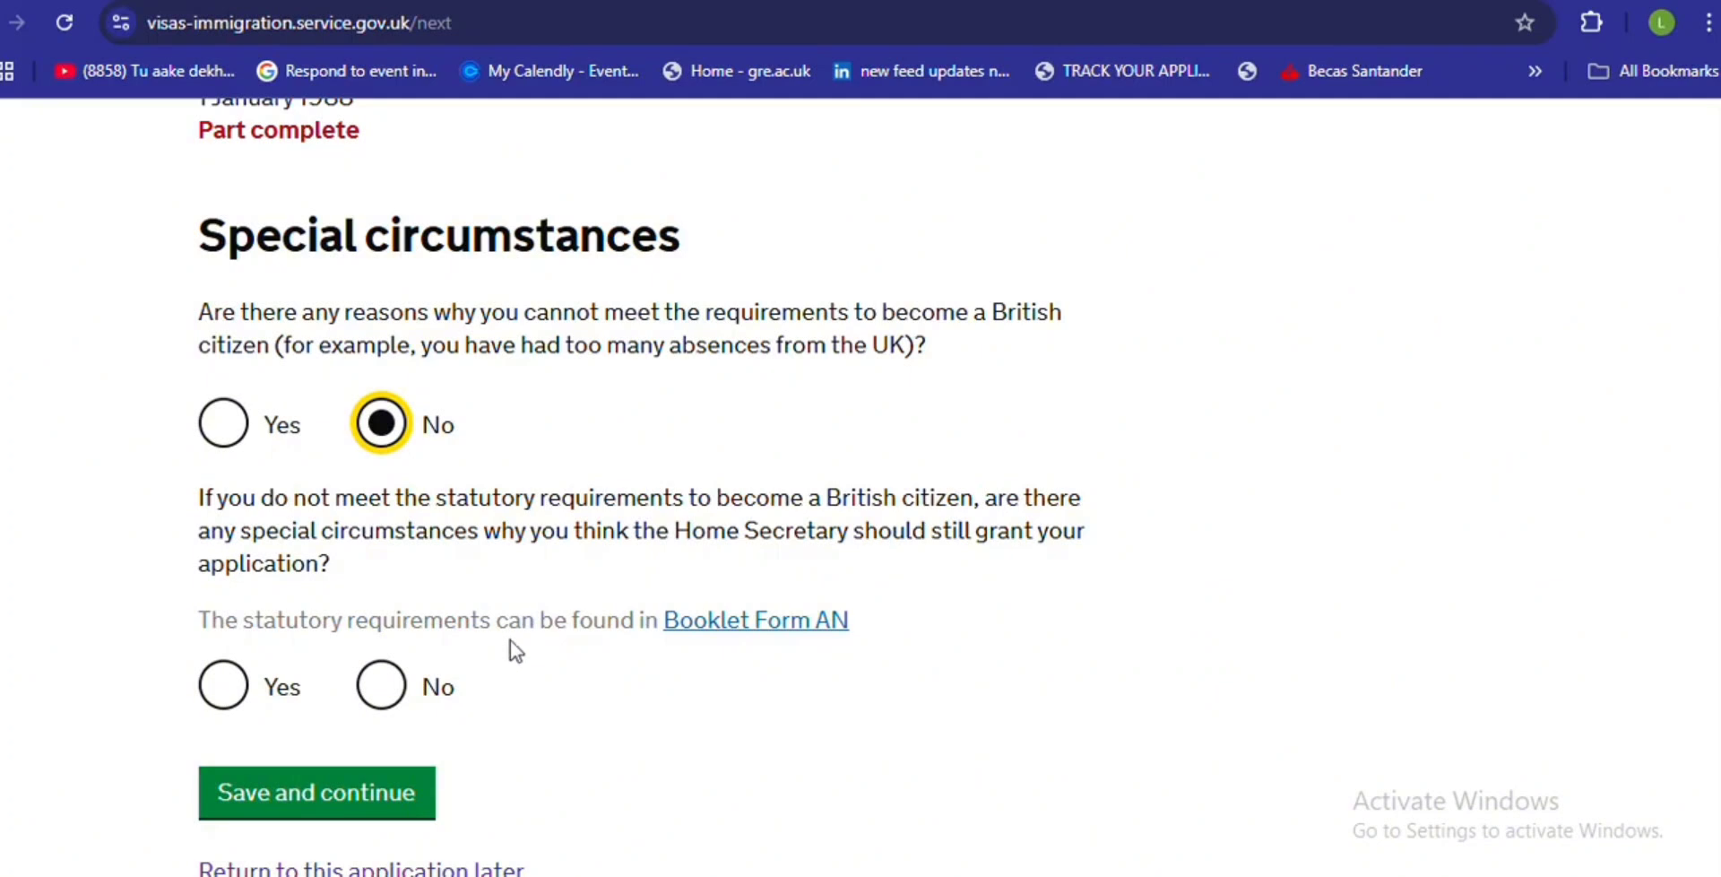
click(695, 1)
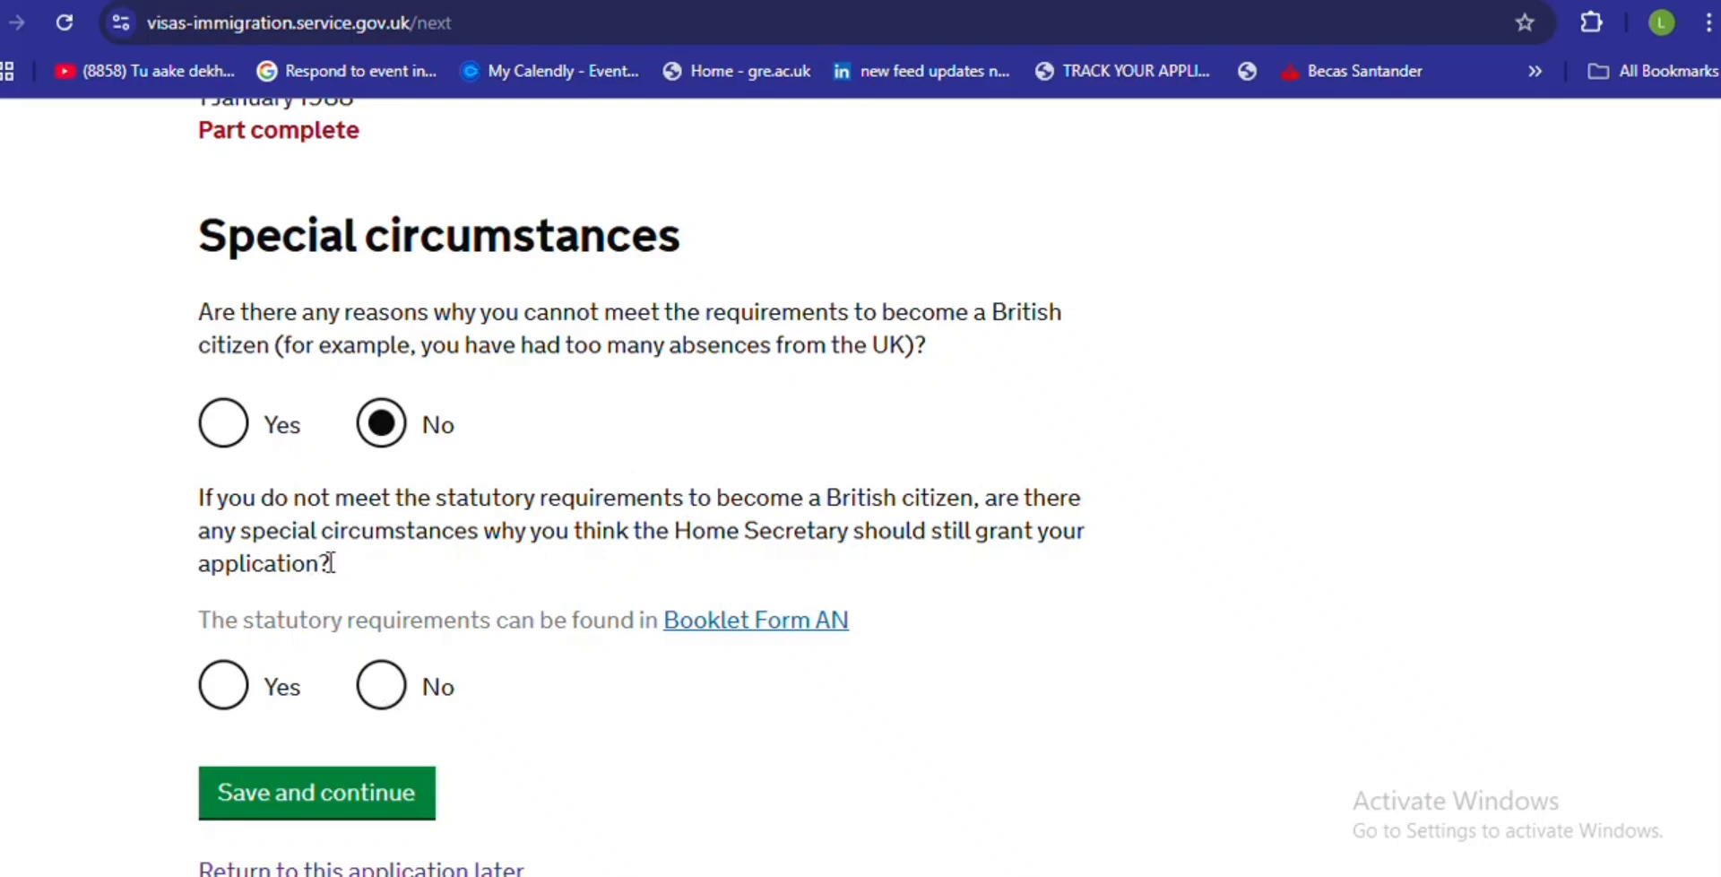
click(378, 689)
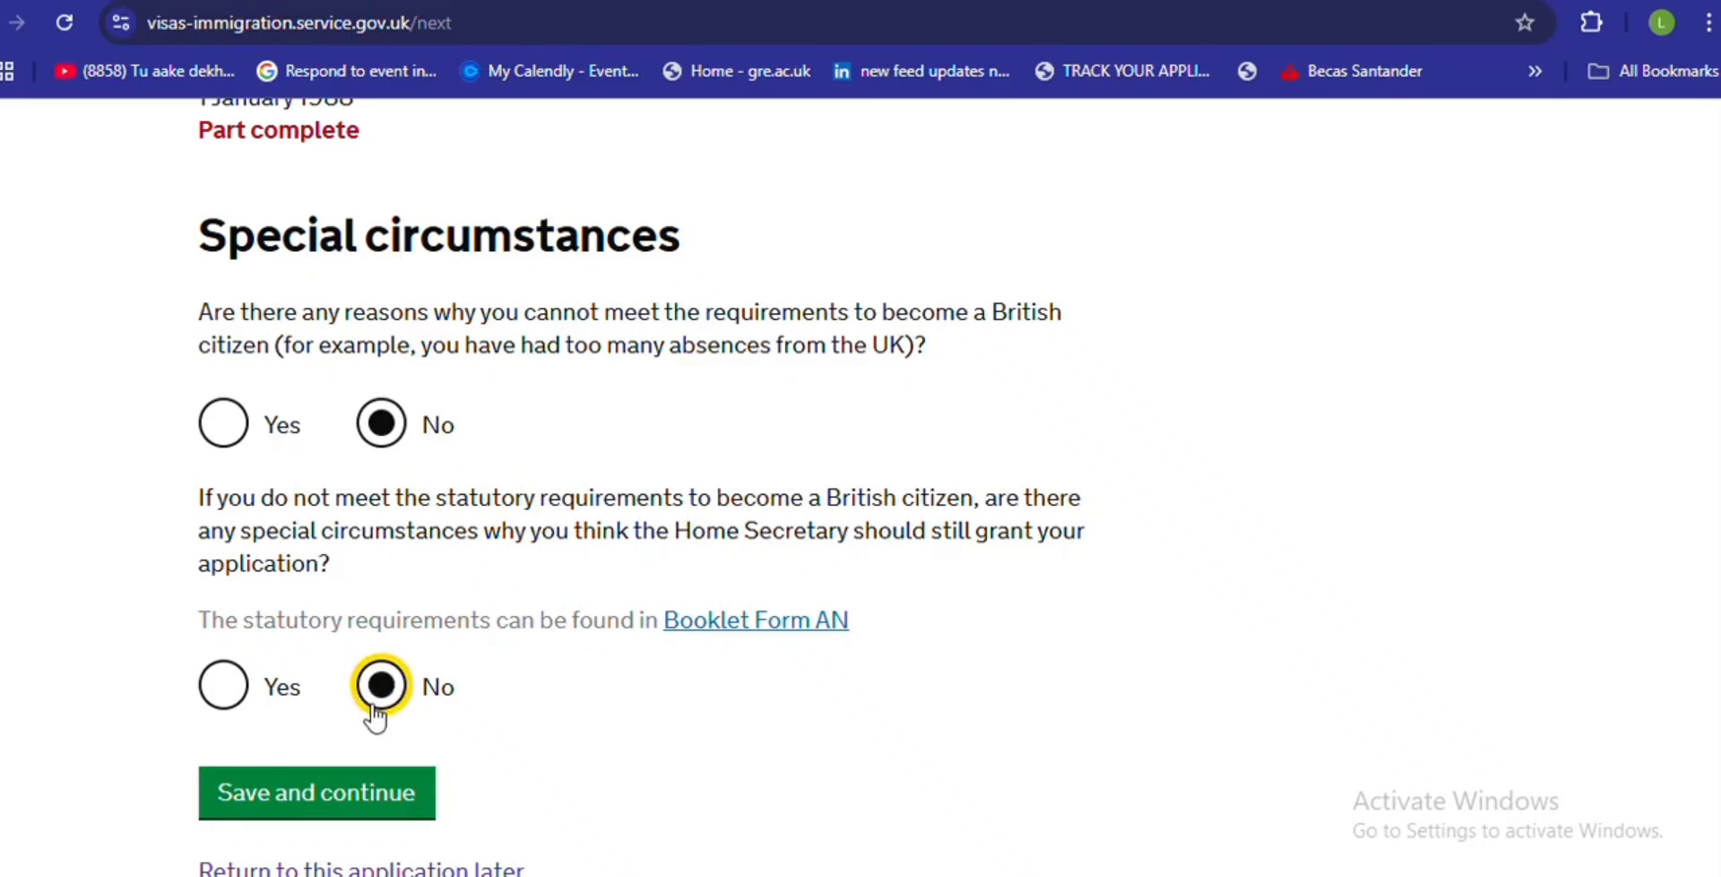
click(359, 786)
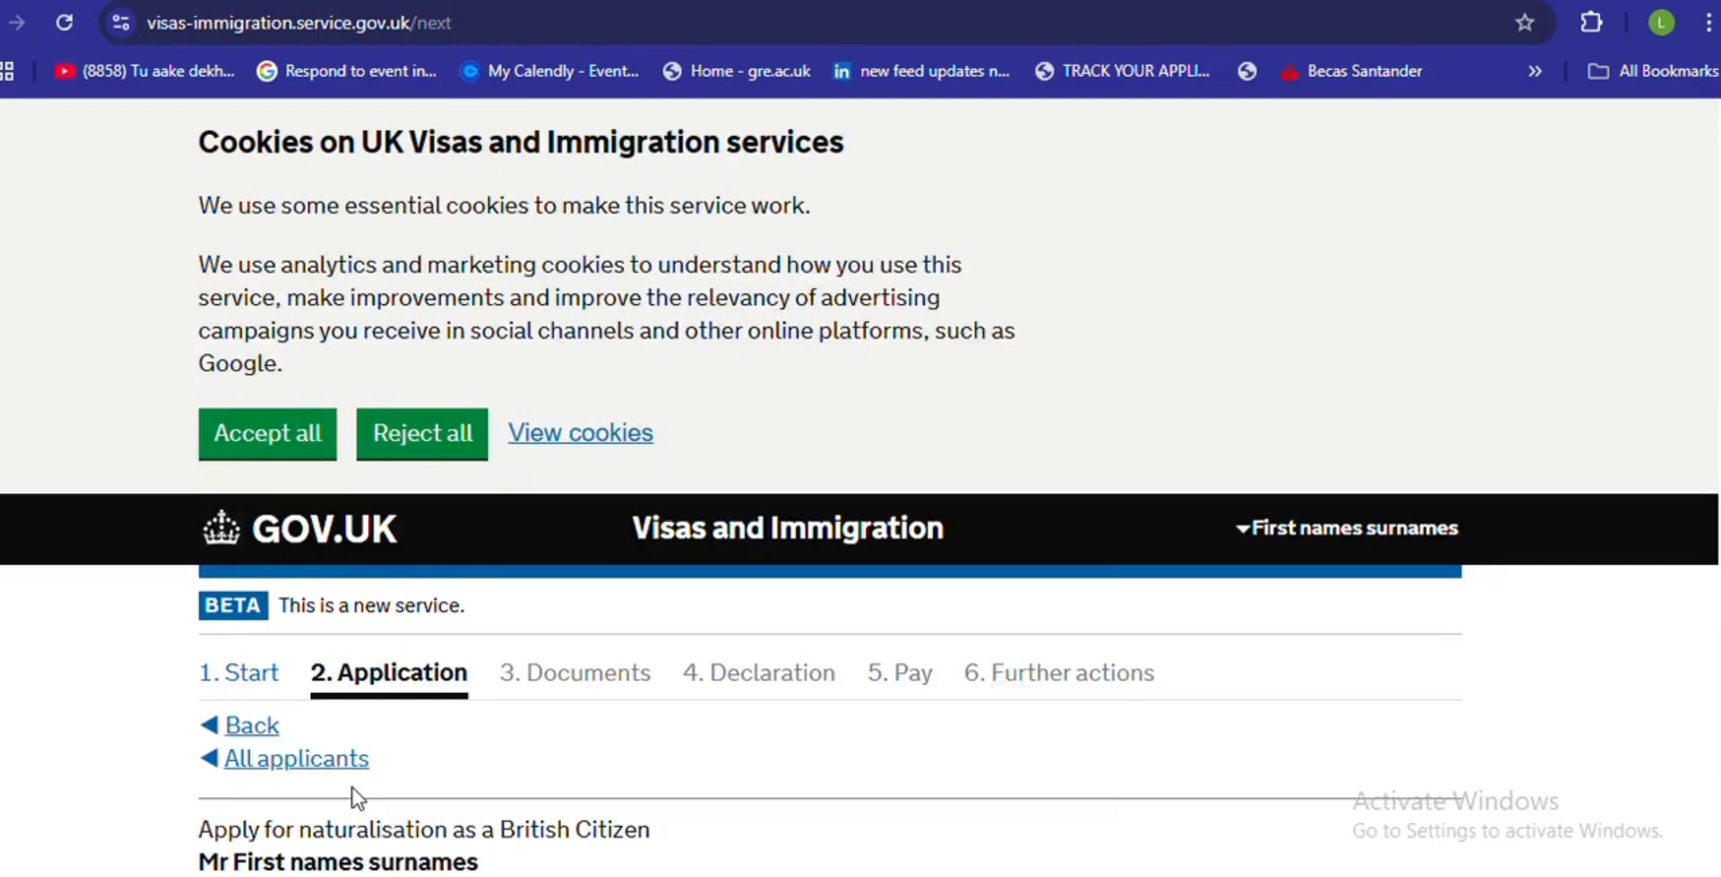
- Select No on the Other information page and save
scroll(861, 487, down, 7)
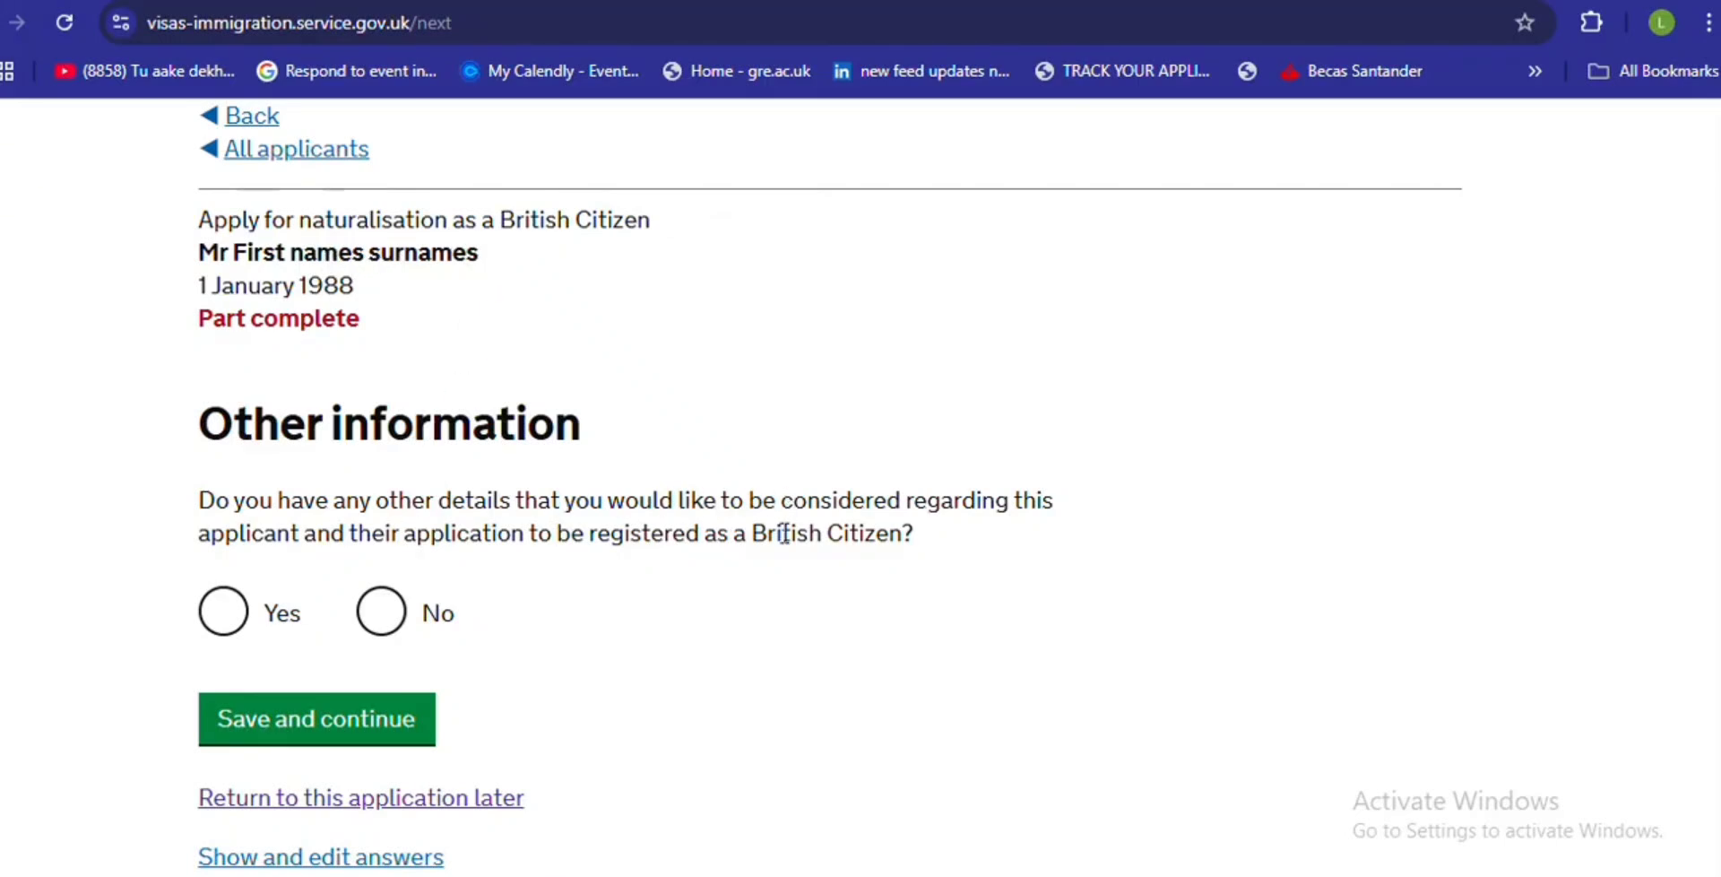
click(405, 612)
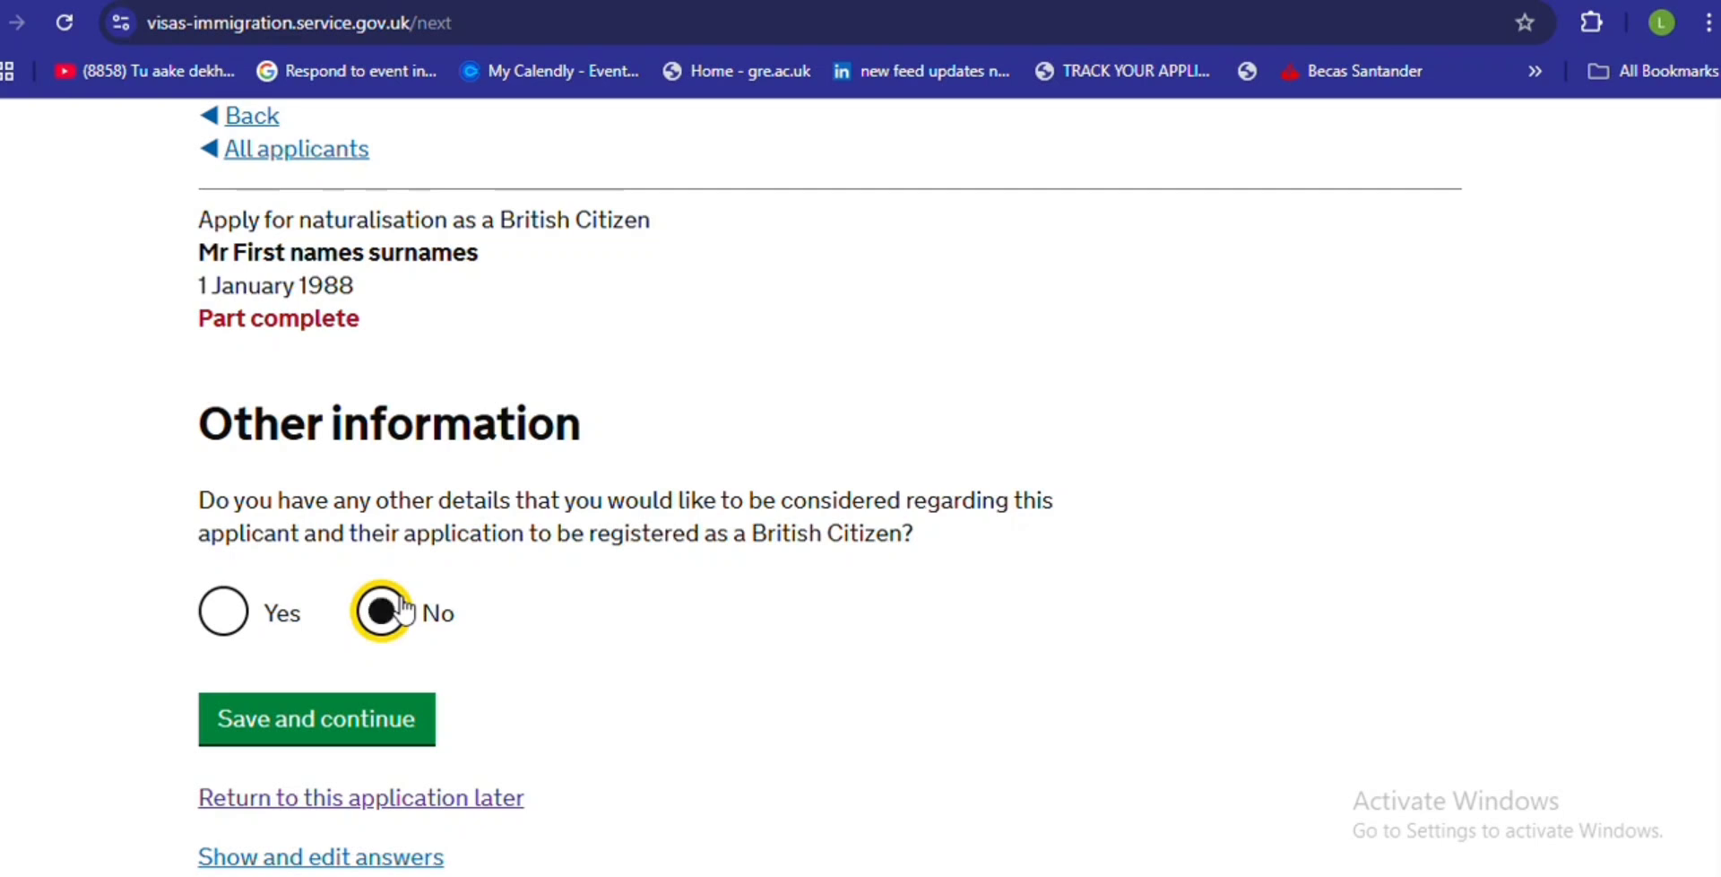
click(359, 719)
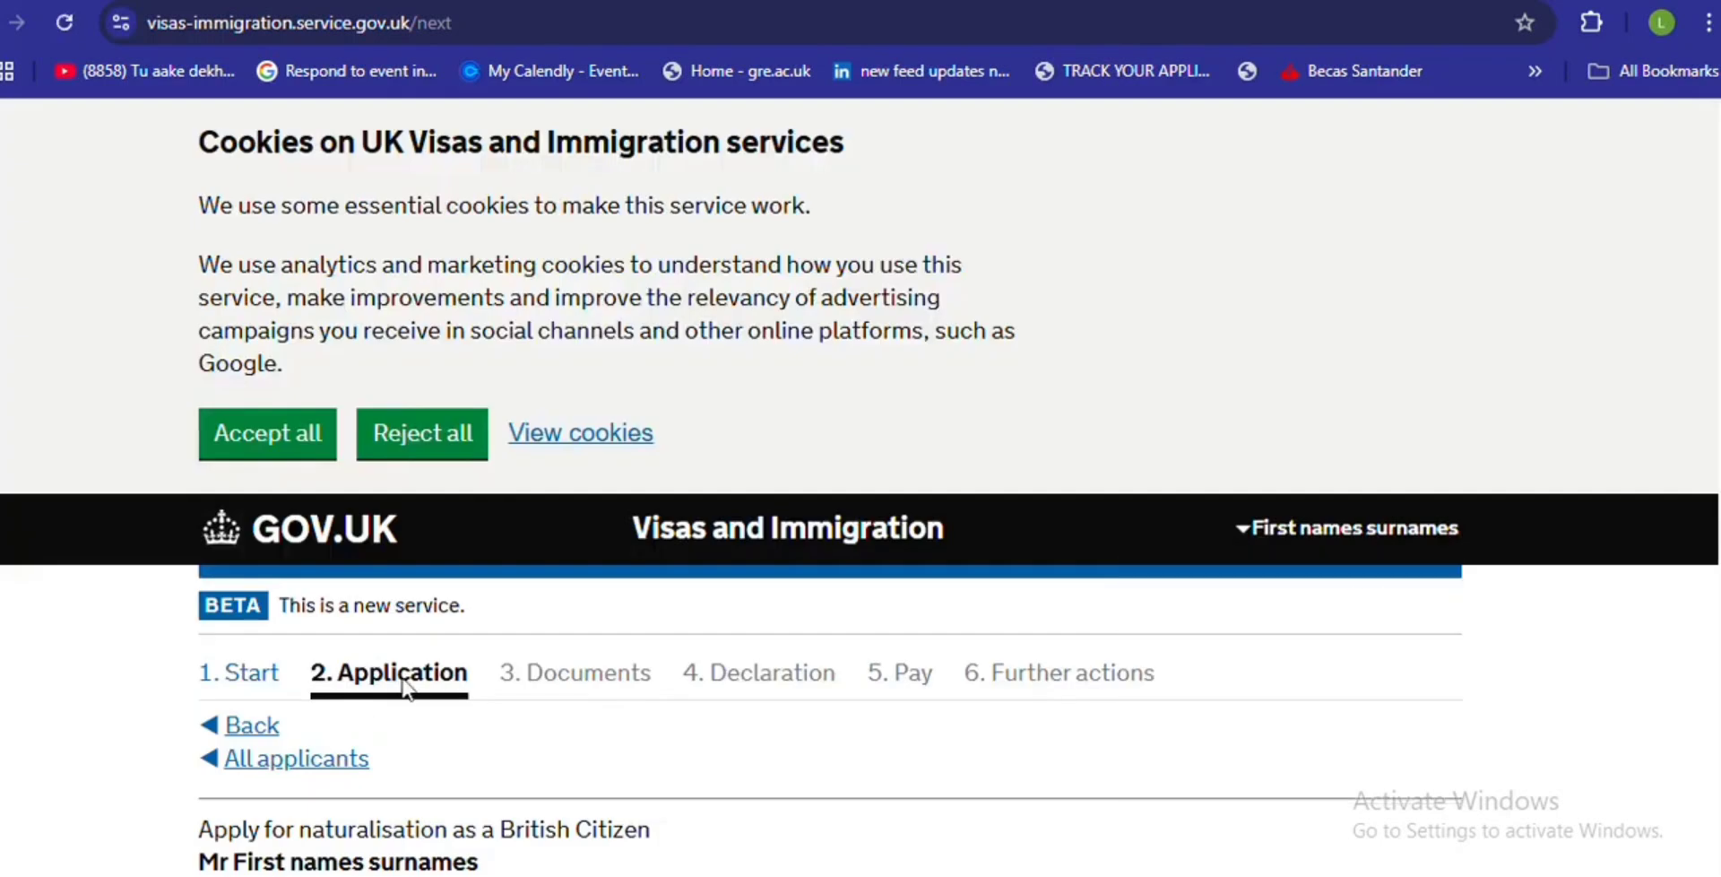
scroll(830, 484, down, 20)
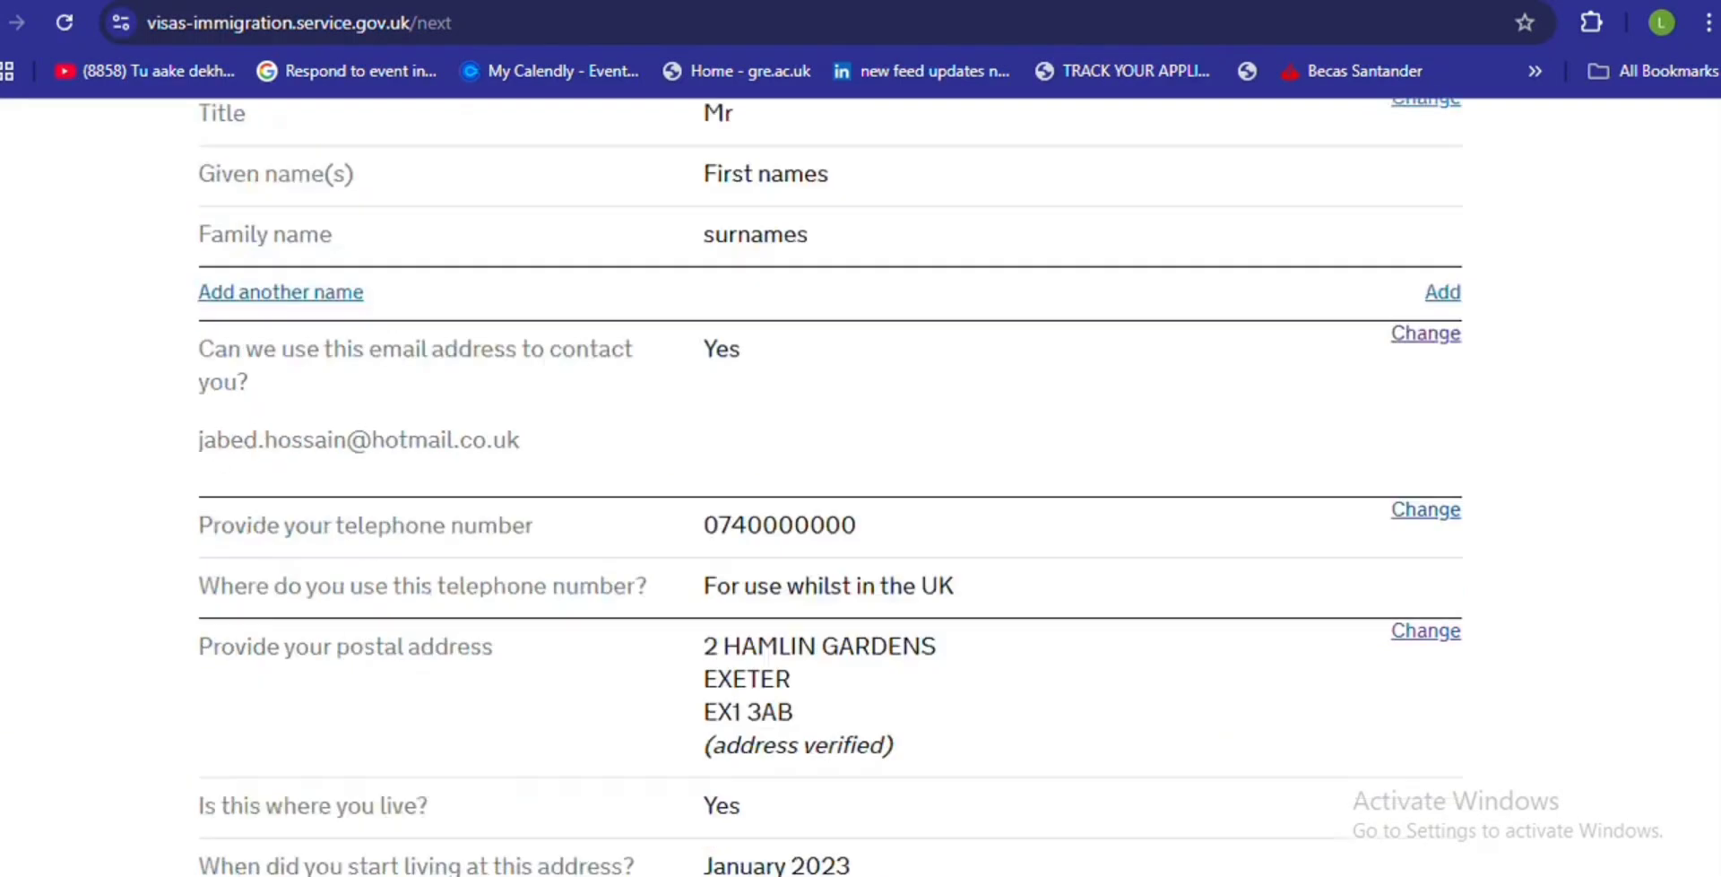
scroll(830, 484, down, 4)
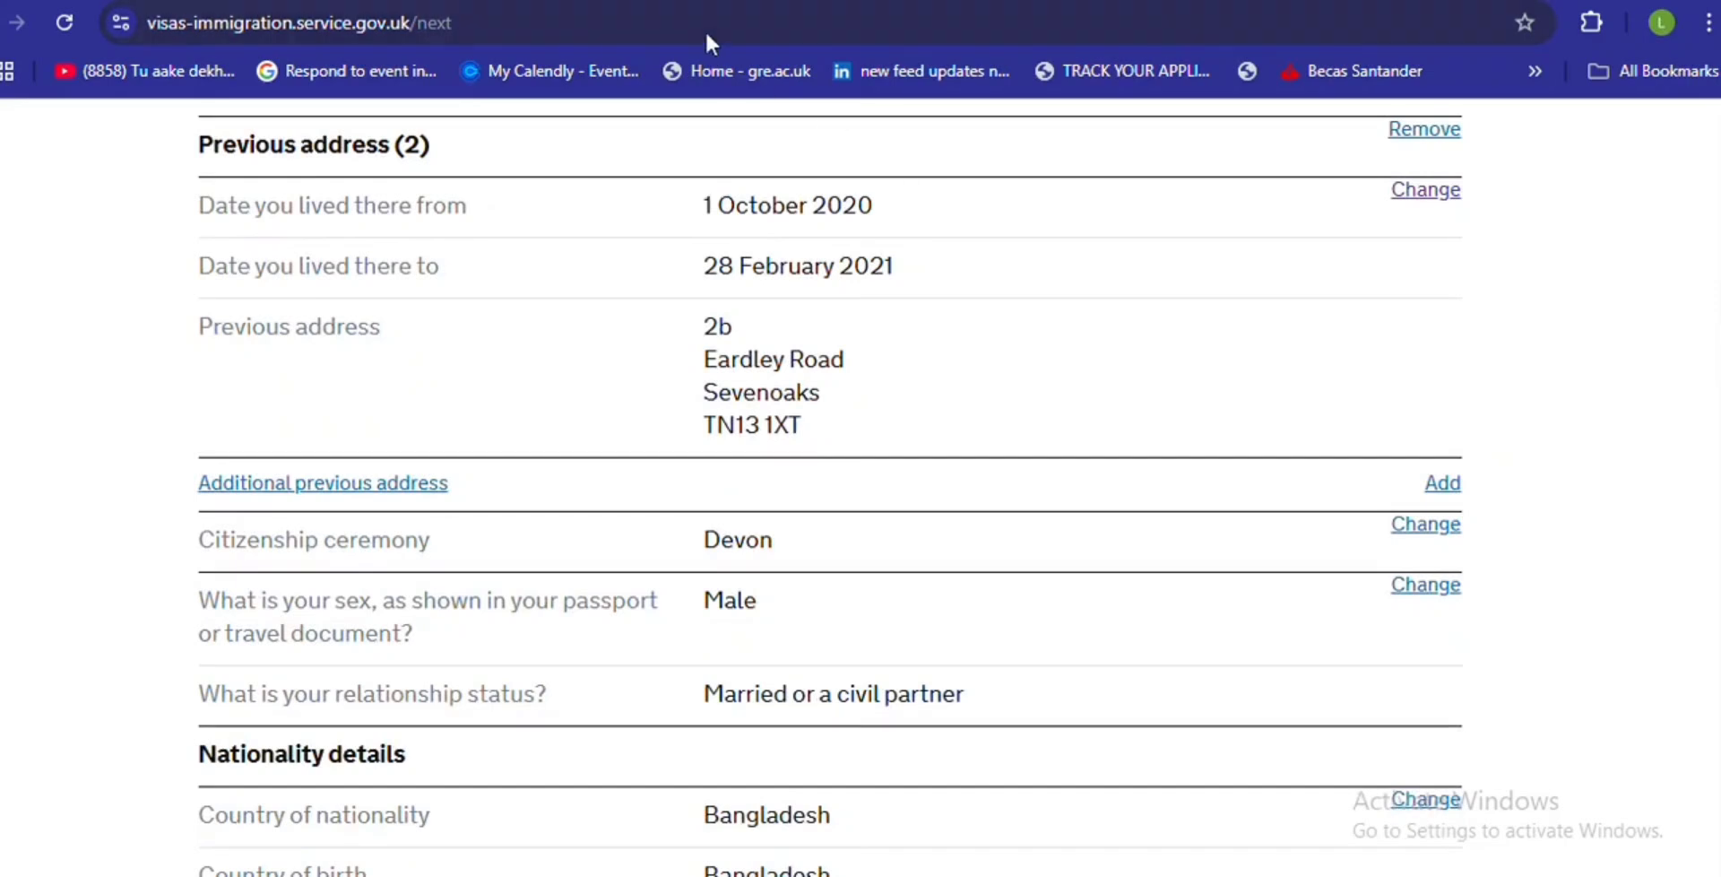
click(687, 3)
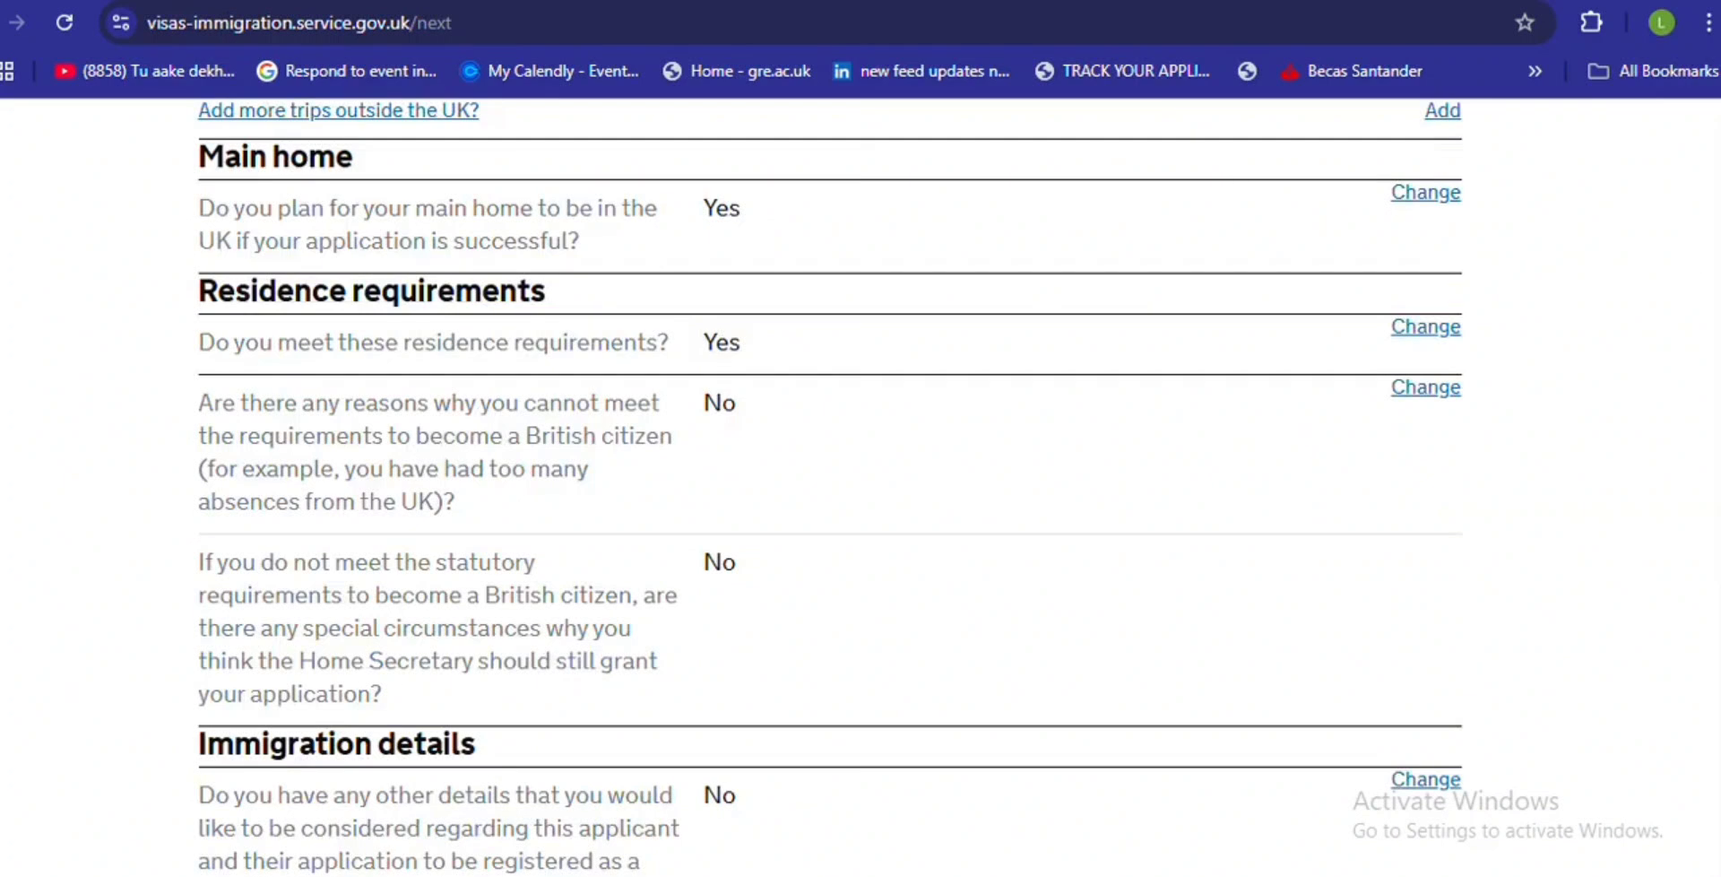
scroll(861, 484, down, 7)
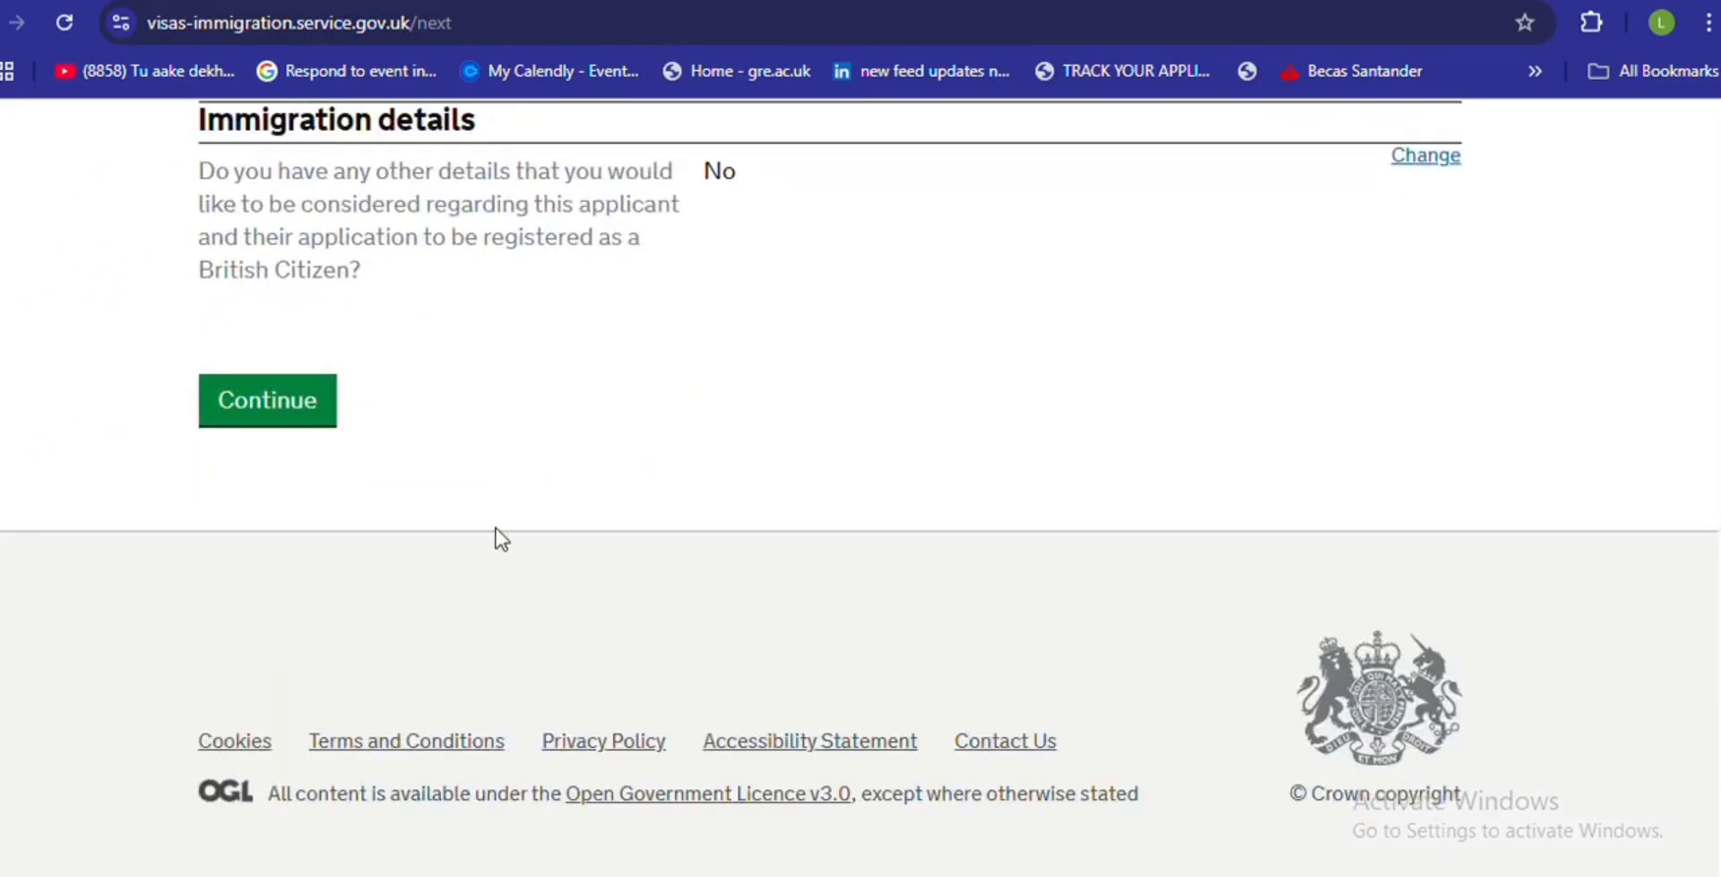